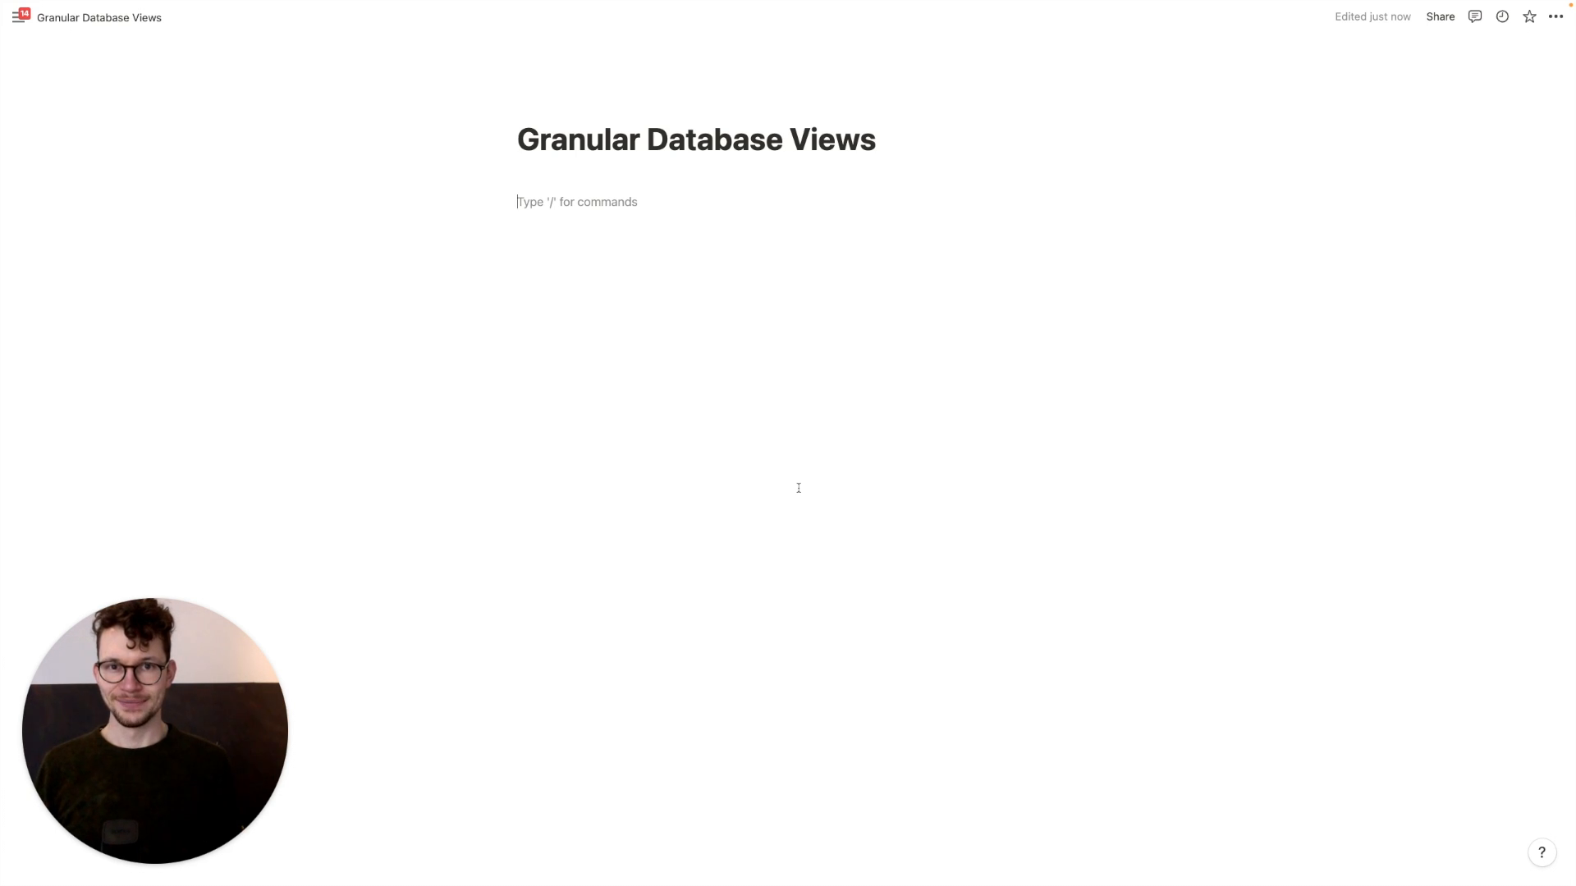
# Insert an inline table database titled Private DB on the page
pyautogui.write('/table')
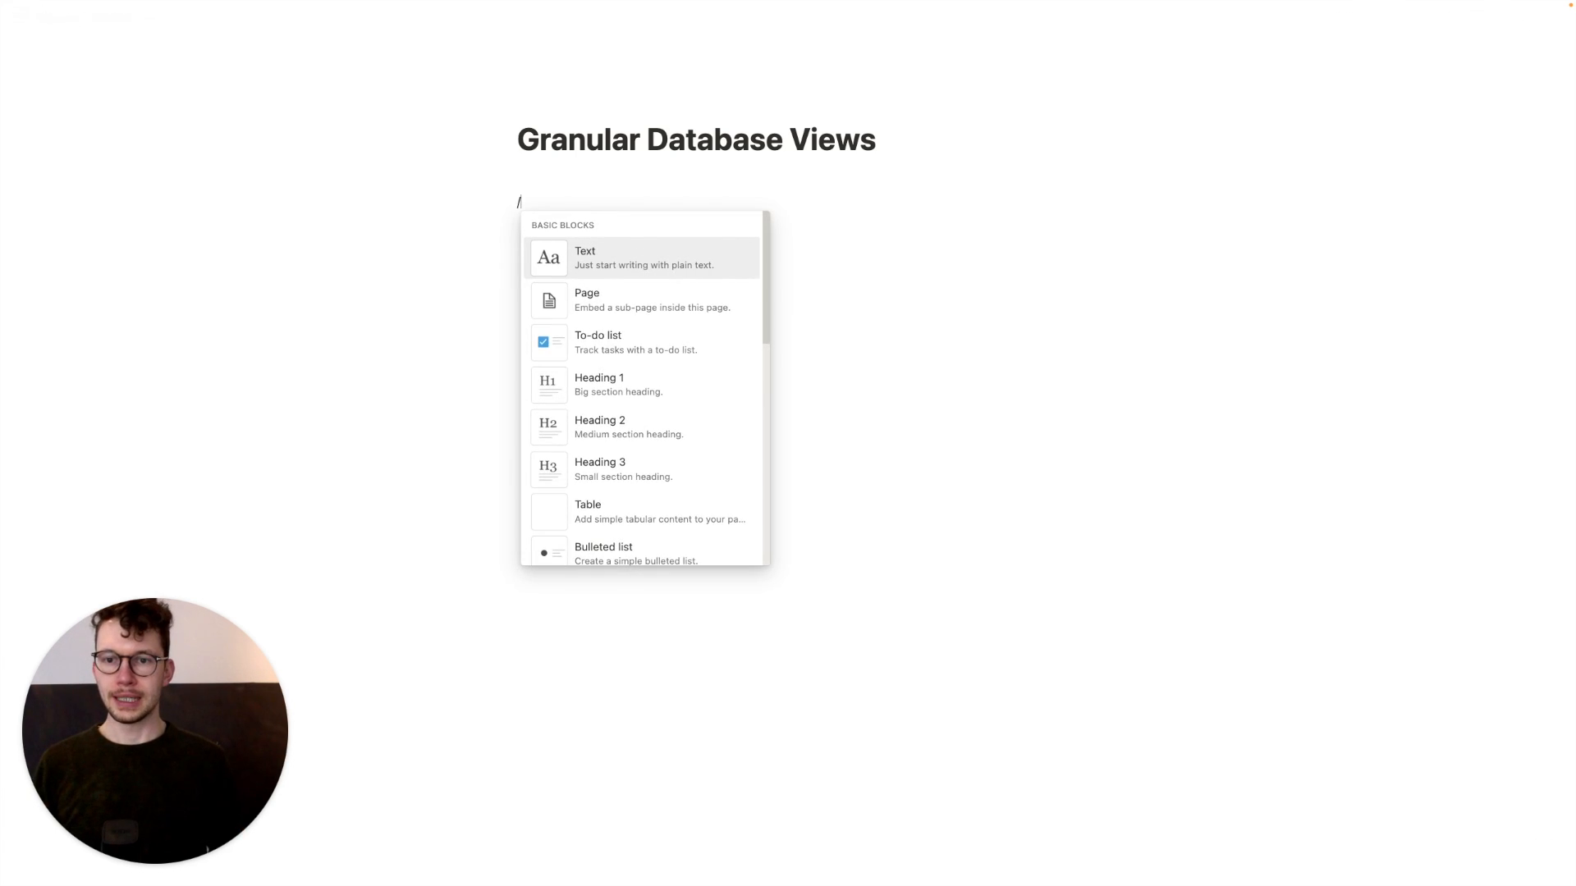
pyautogui.press('Return')
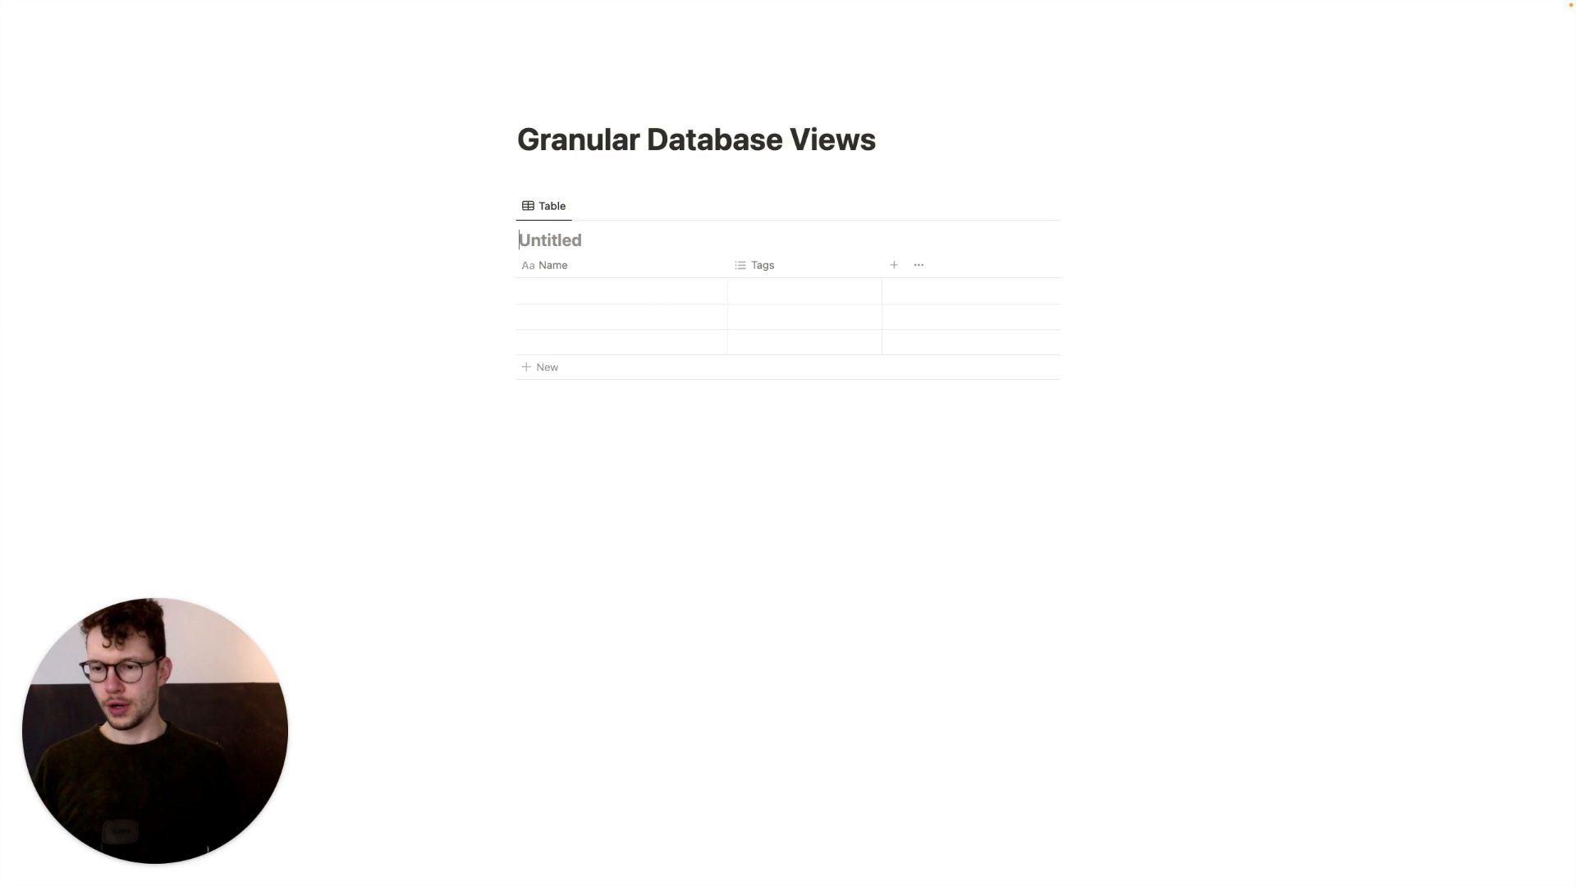
pyautogui.write('Private DB')
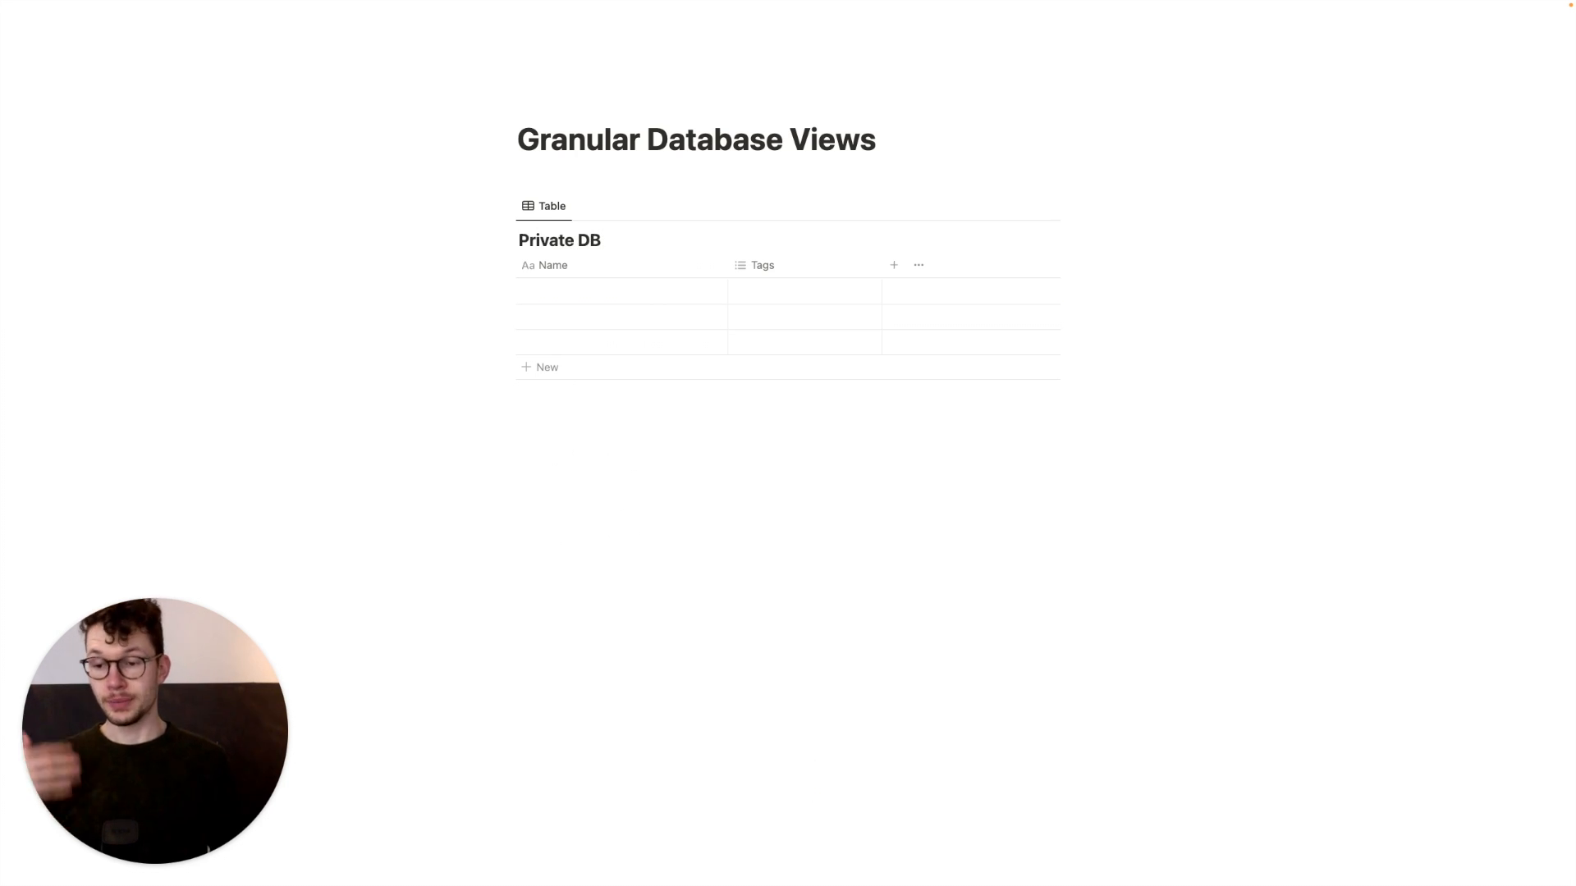
# Add a second inline table database below it titled Public DB
pyautogui.click(608, 442)
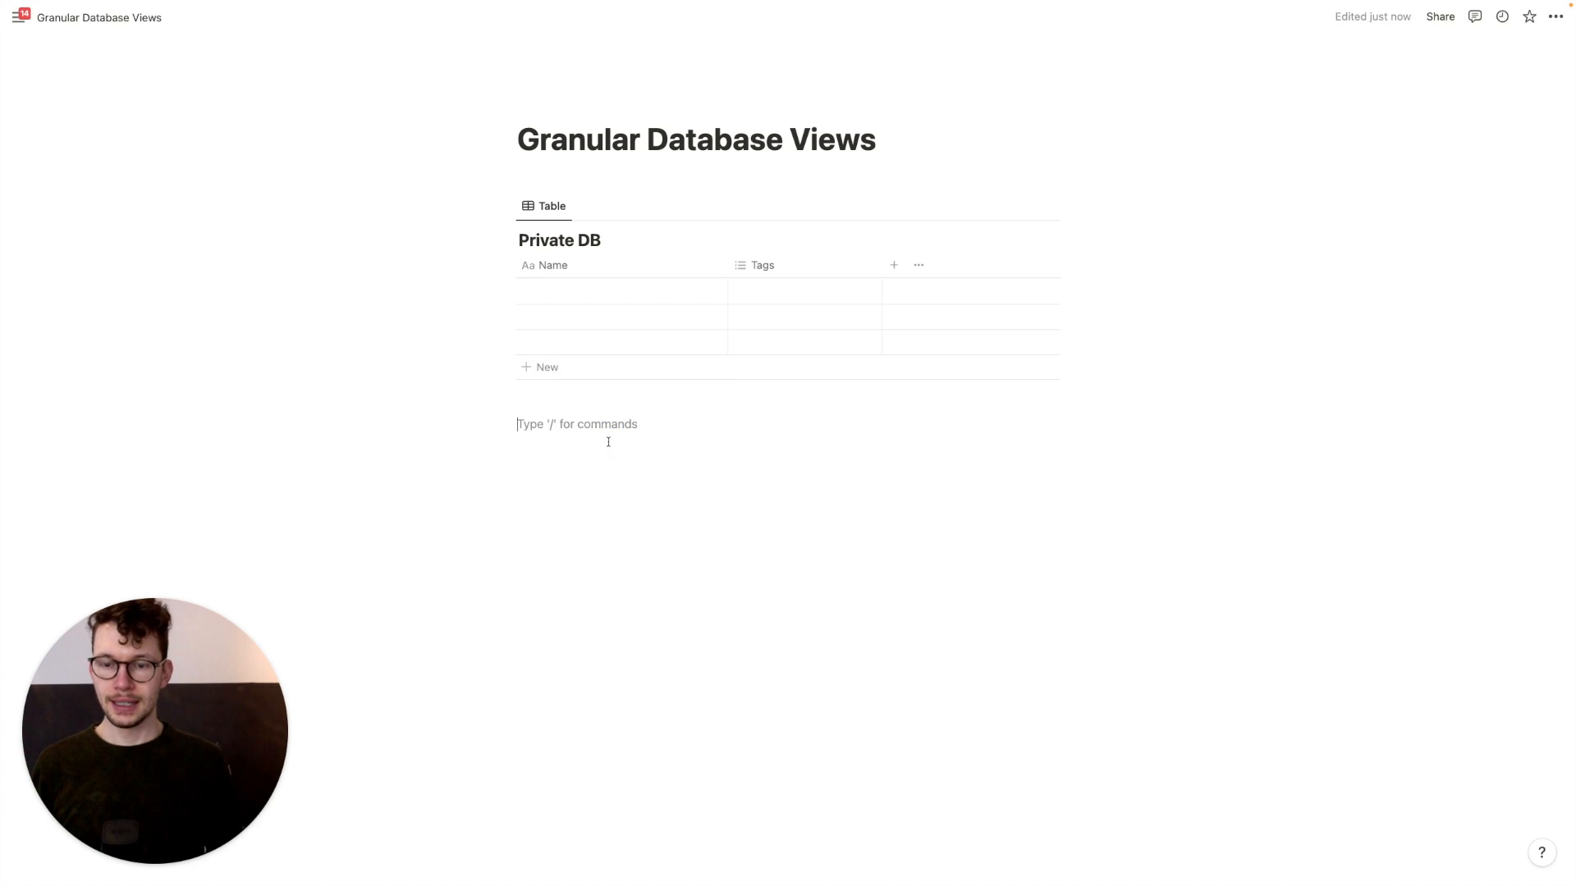
pyautogui.write('/table')
pyautogui.press('Return')
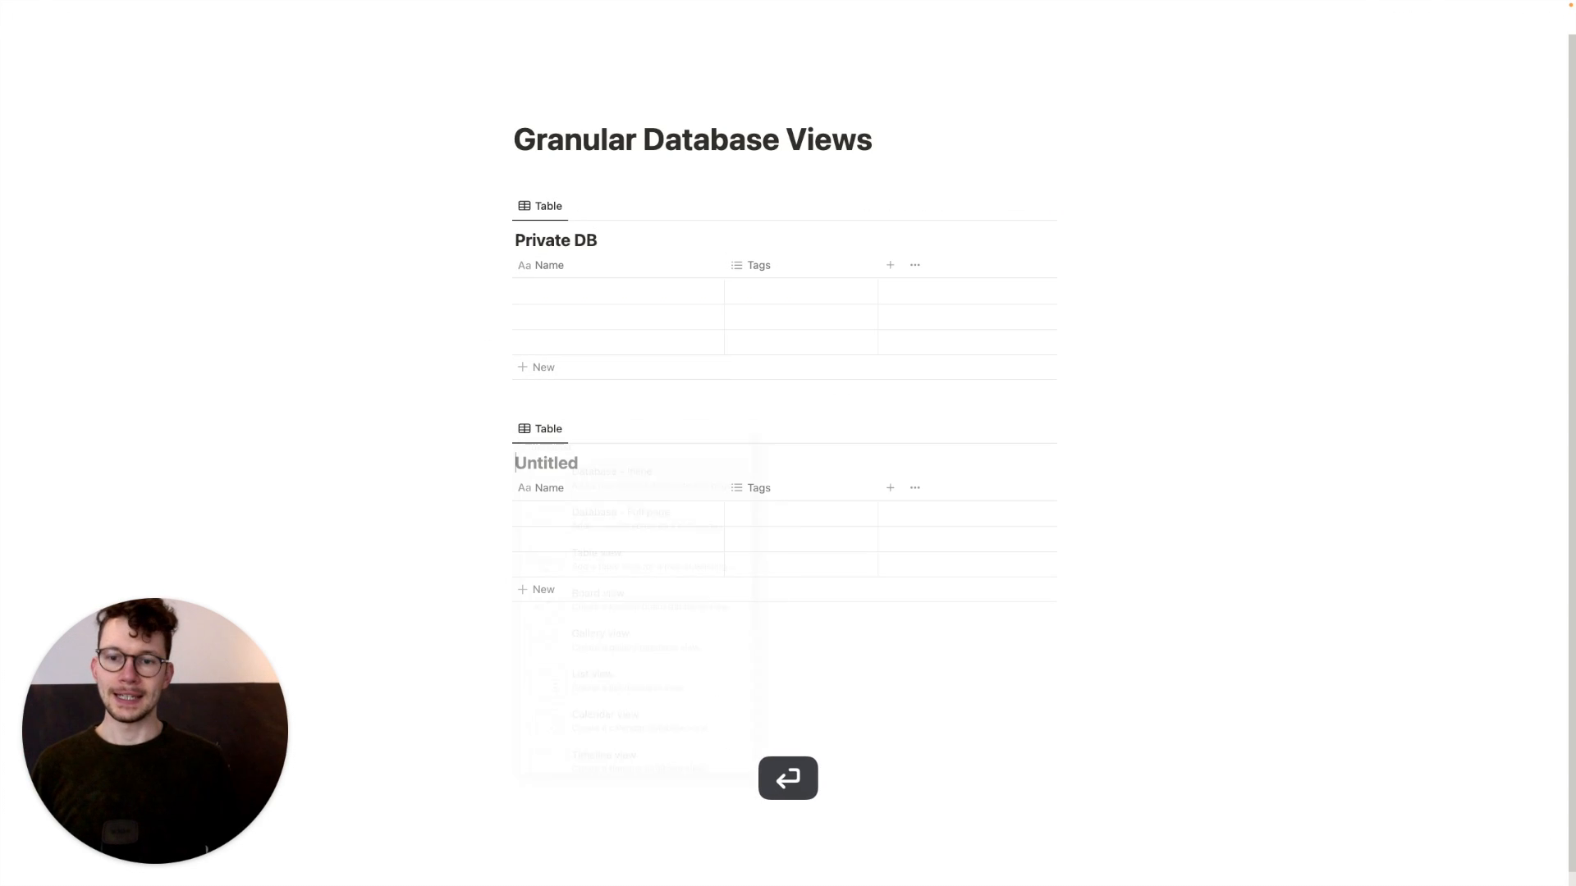
pyautogui.write('Public DB')
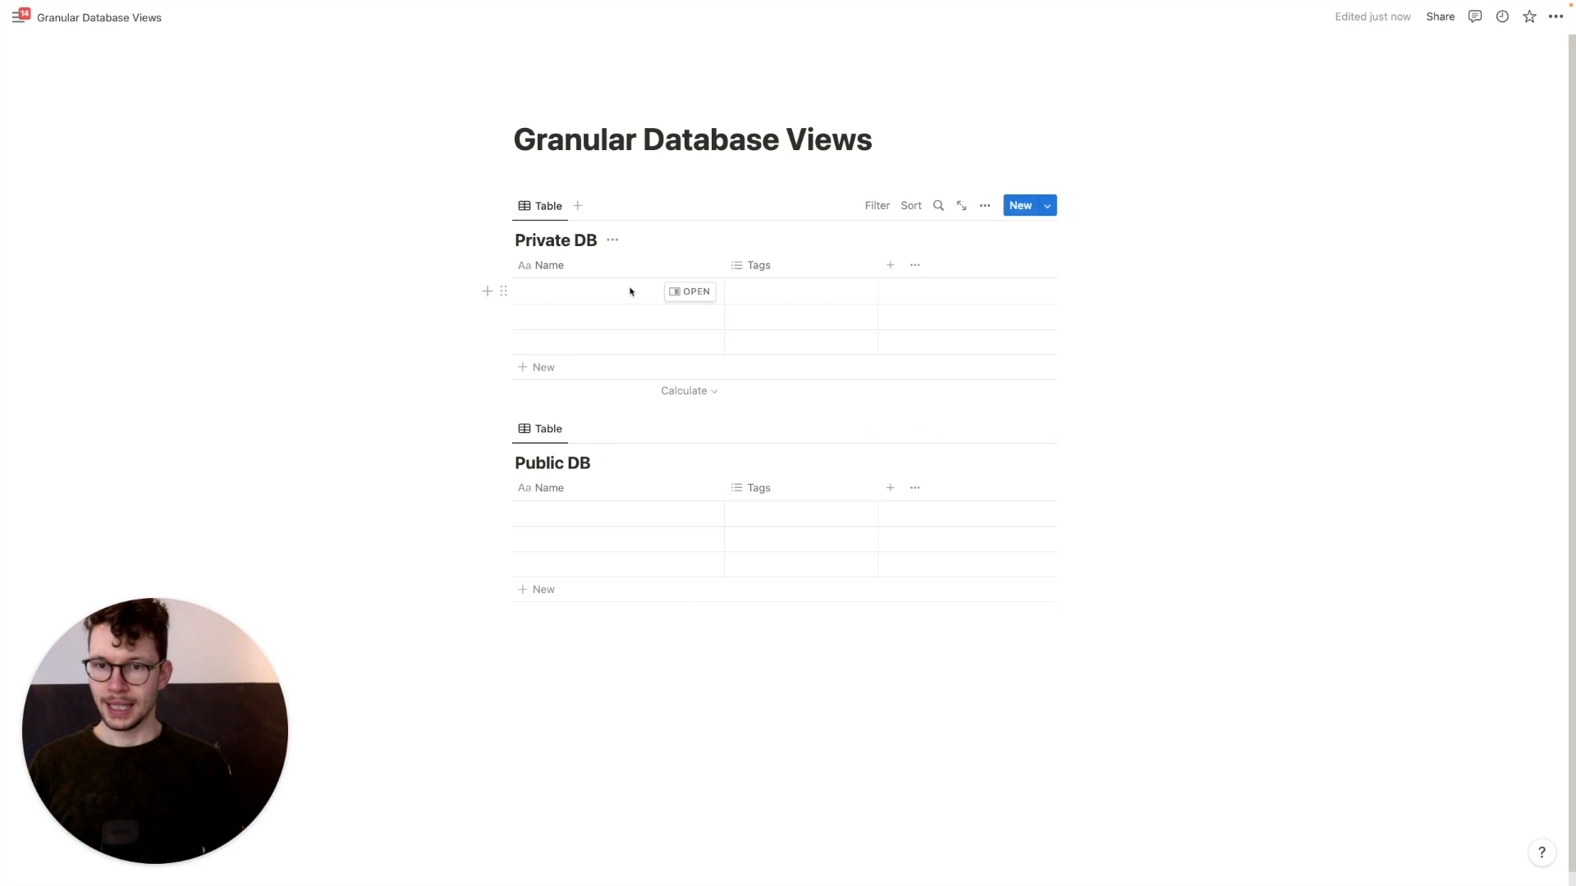
# Rename Private DB's Tags property to Sample Description and make it a Text property
pyautogui.click(747, 271)
pyautogui.press('super+a')
pyautogui.write('Sampl')
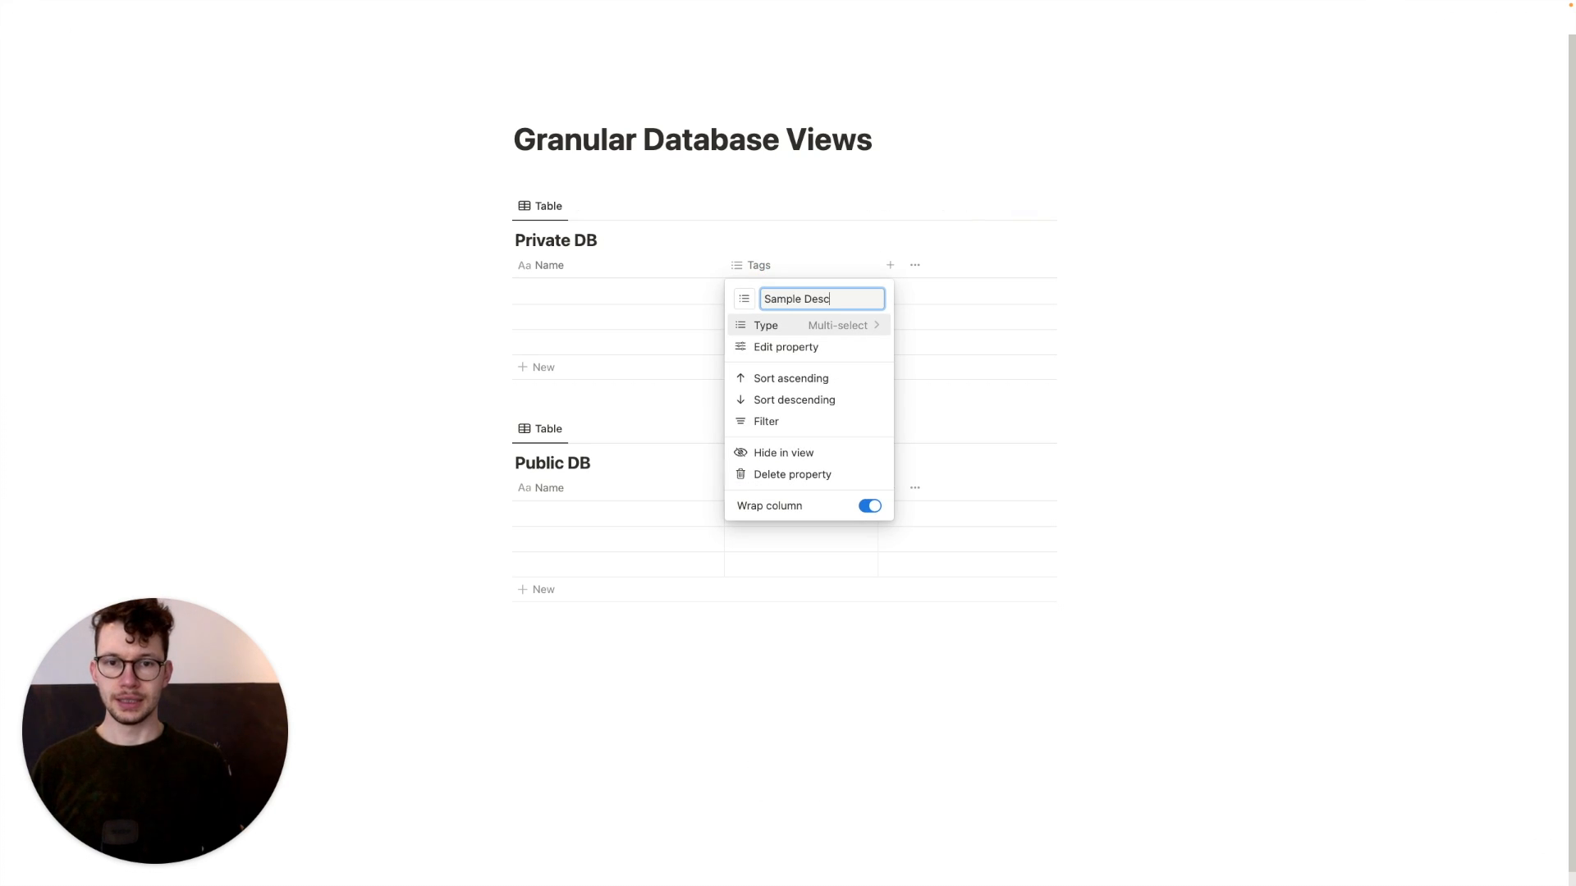
pyautogui.click(816, 325)
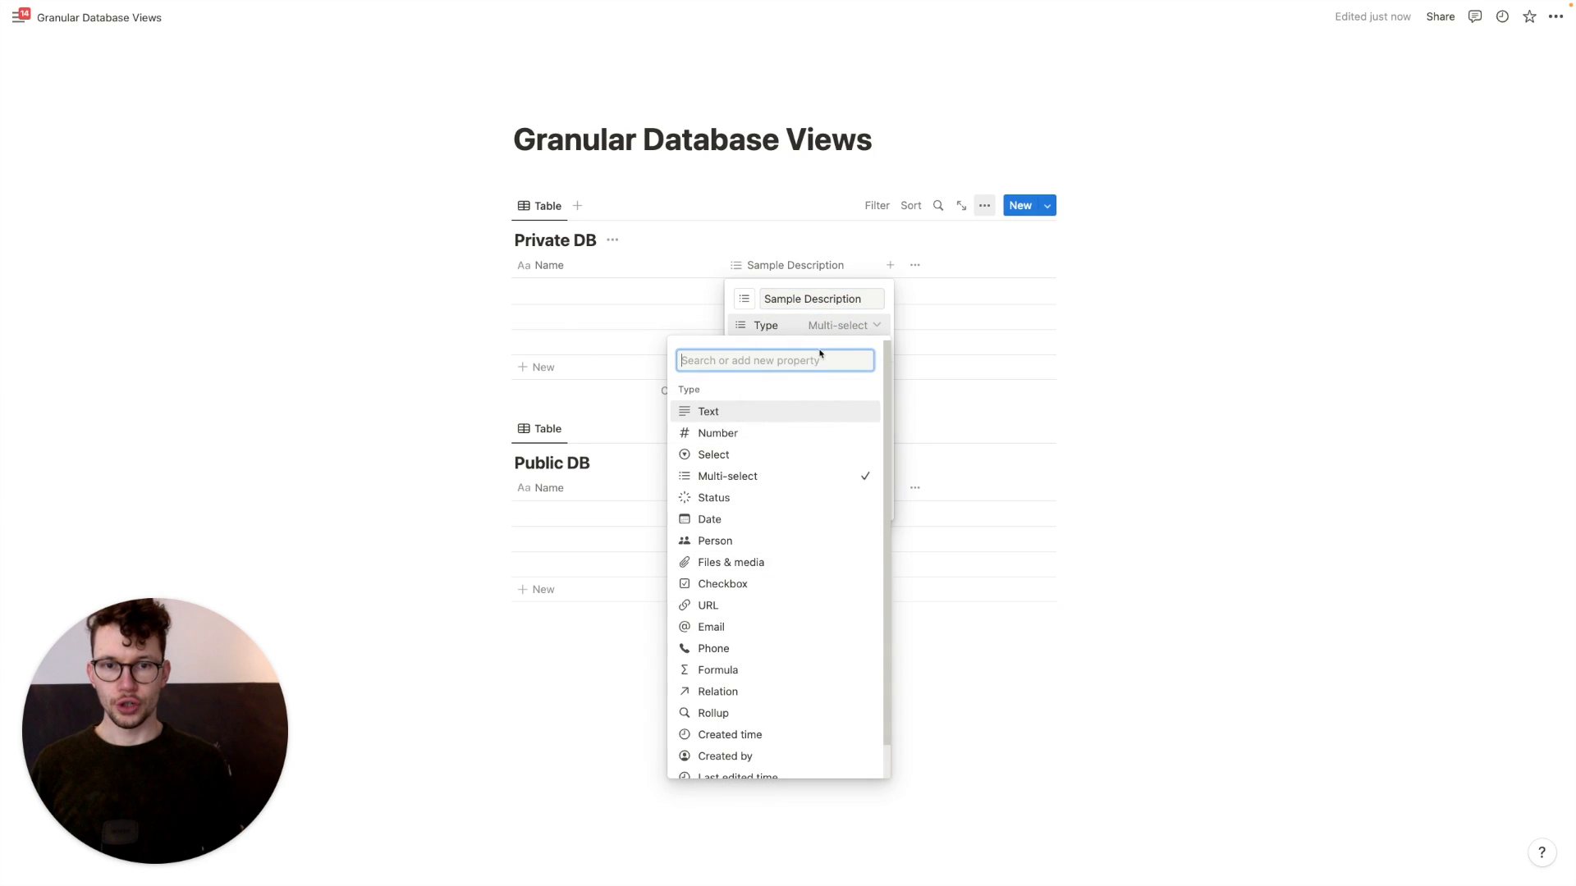
pyautogui.click(766, 413)
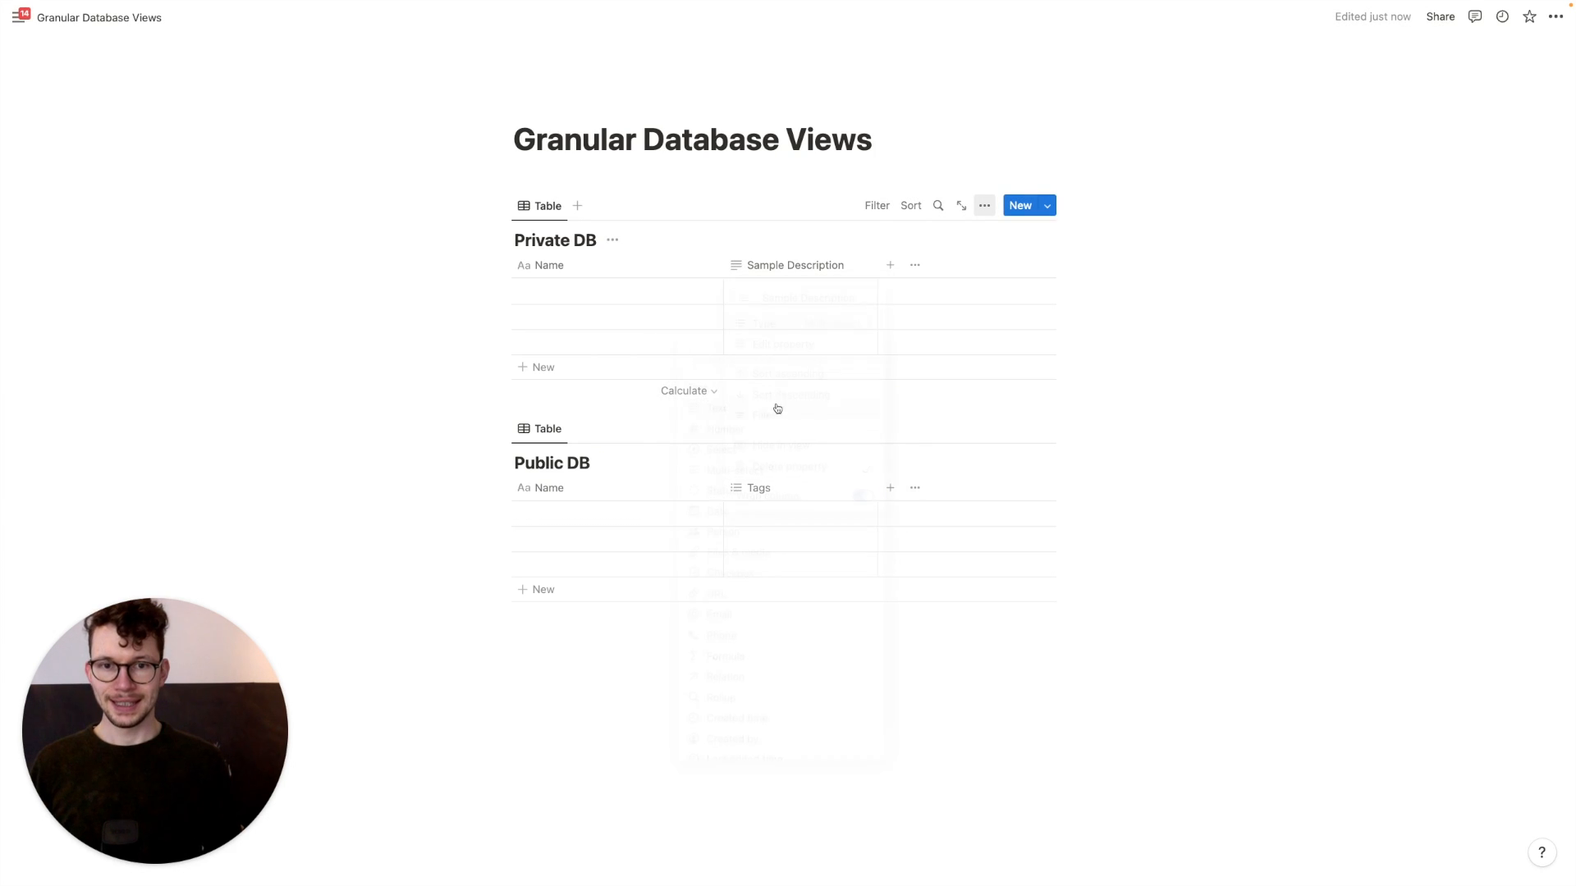
# Rename Public DB's Tags property to Sample Description and narrow Private DB's column
pyautogui.click(763, 489)
pyautogui.press('super+a')
pyautogui.write('Sample D')
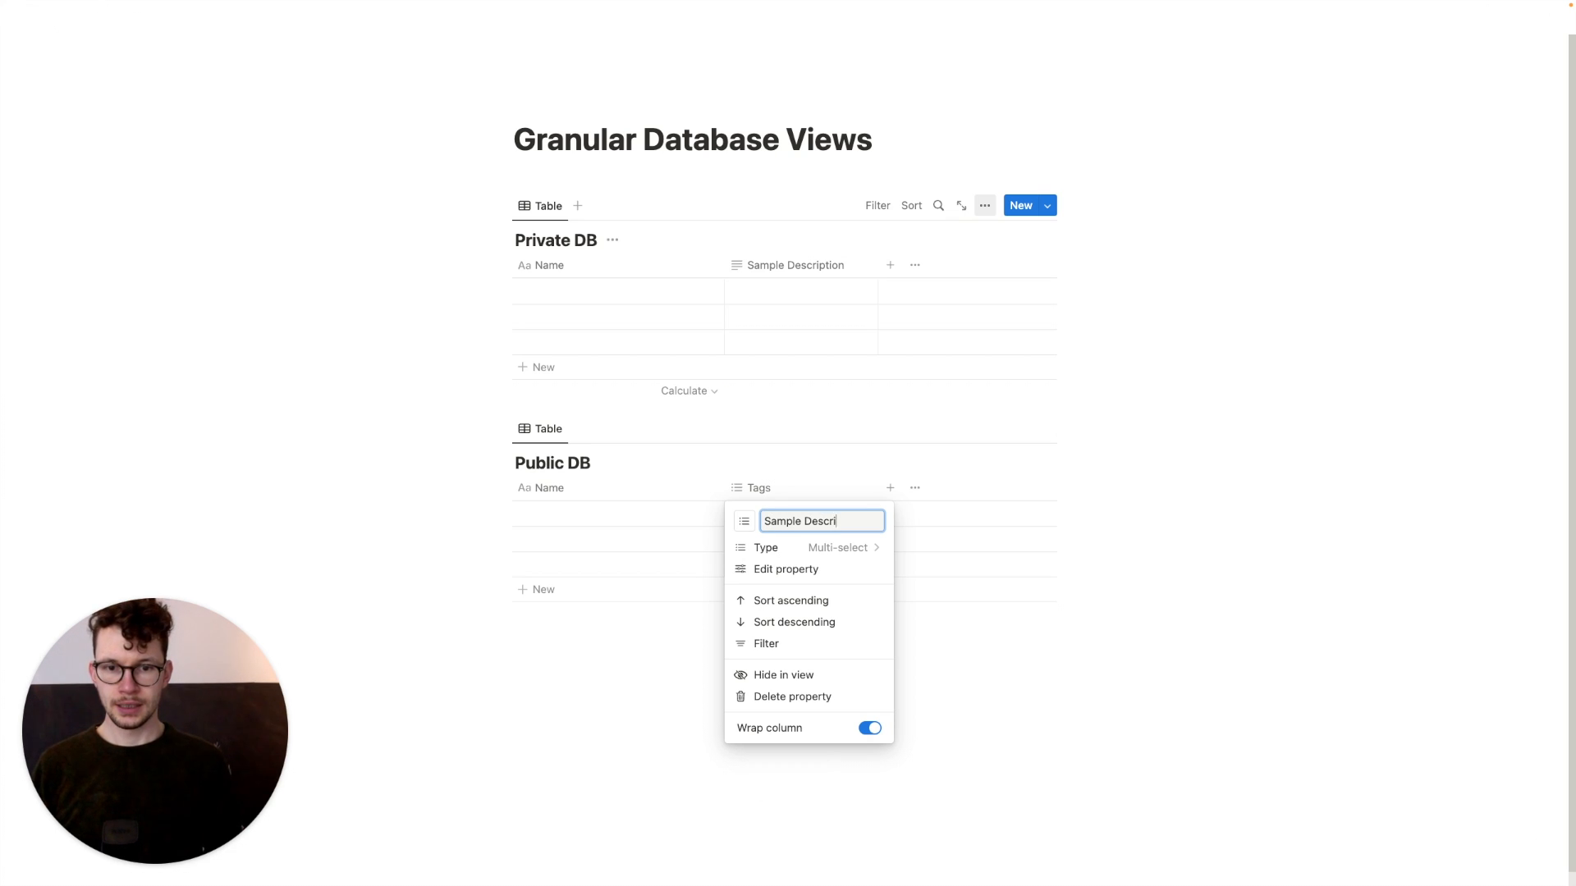
pyautogui.press('Return')
pyautogui.moveTo(874, 265); pyautogui.dragTo(861, 270)
# Add a Secret Stuff text property to Private DB and narrow its Name and Secret Stuff columns
pyautogui.click(874, 265)
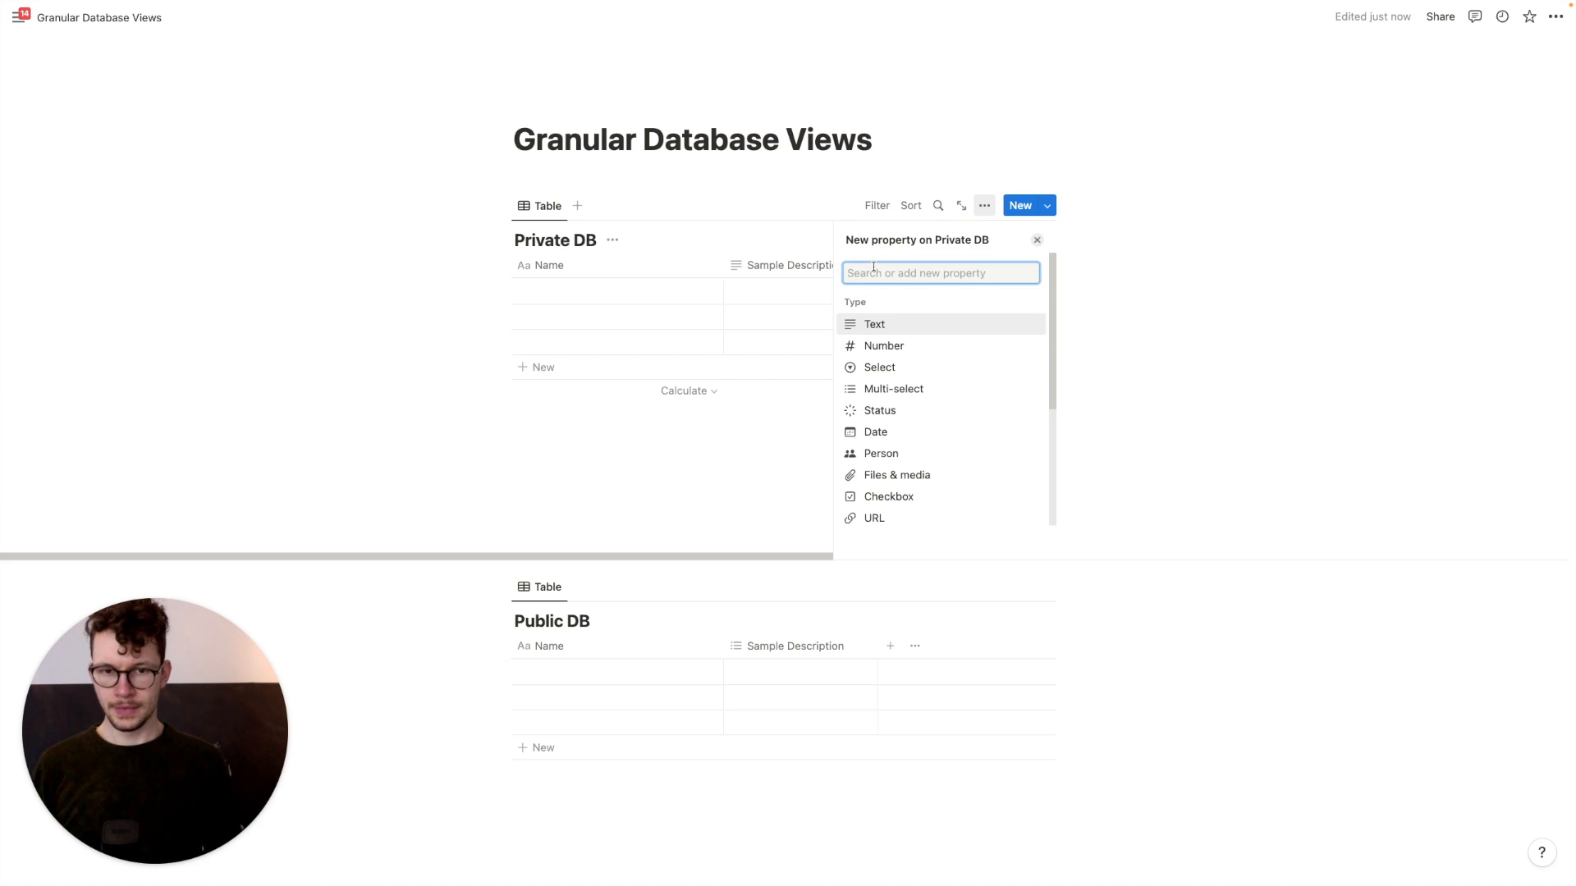
pyautogui.press('Return')
pyautogui.write('Secret')
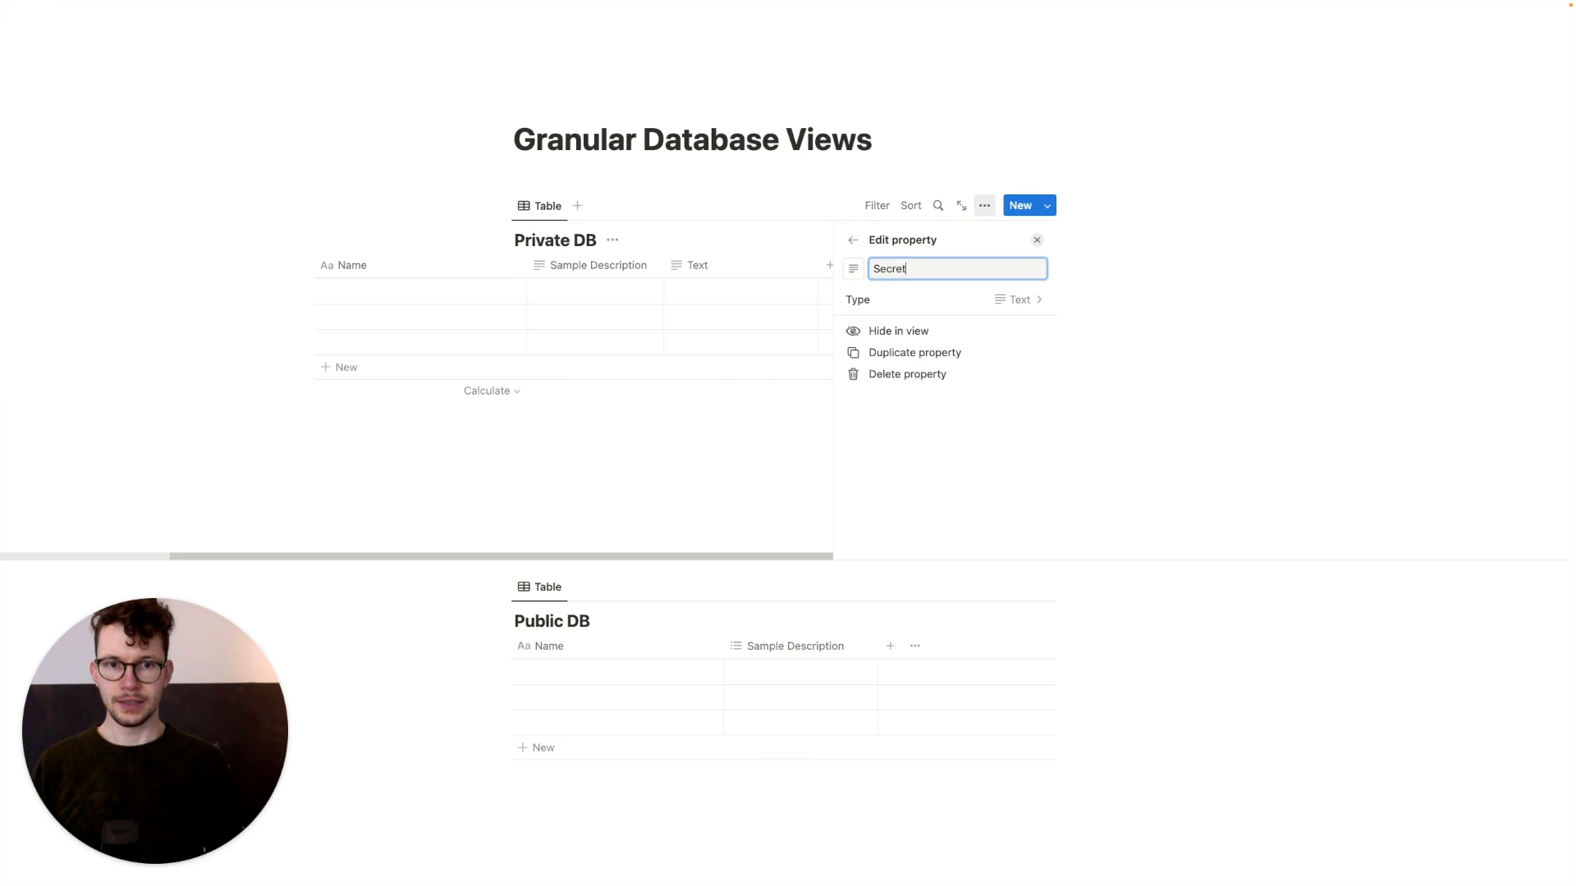
pyautogui.write(' Stuff')
pyautogui.press('Return')
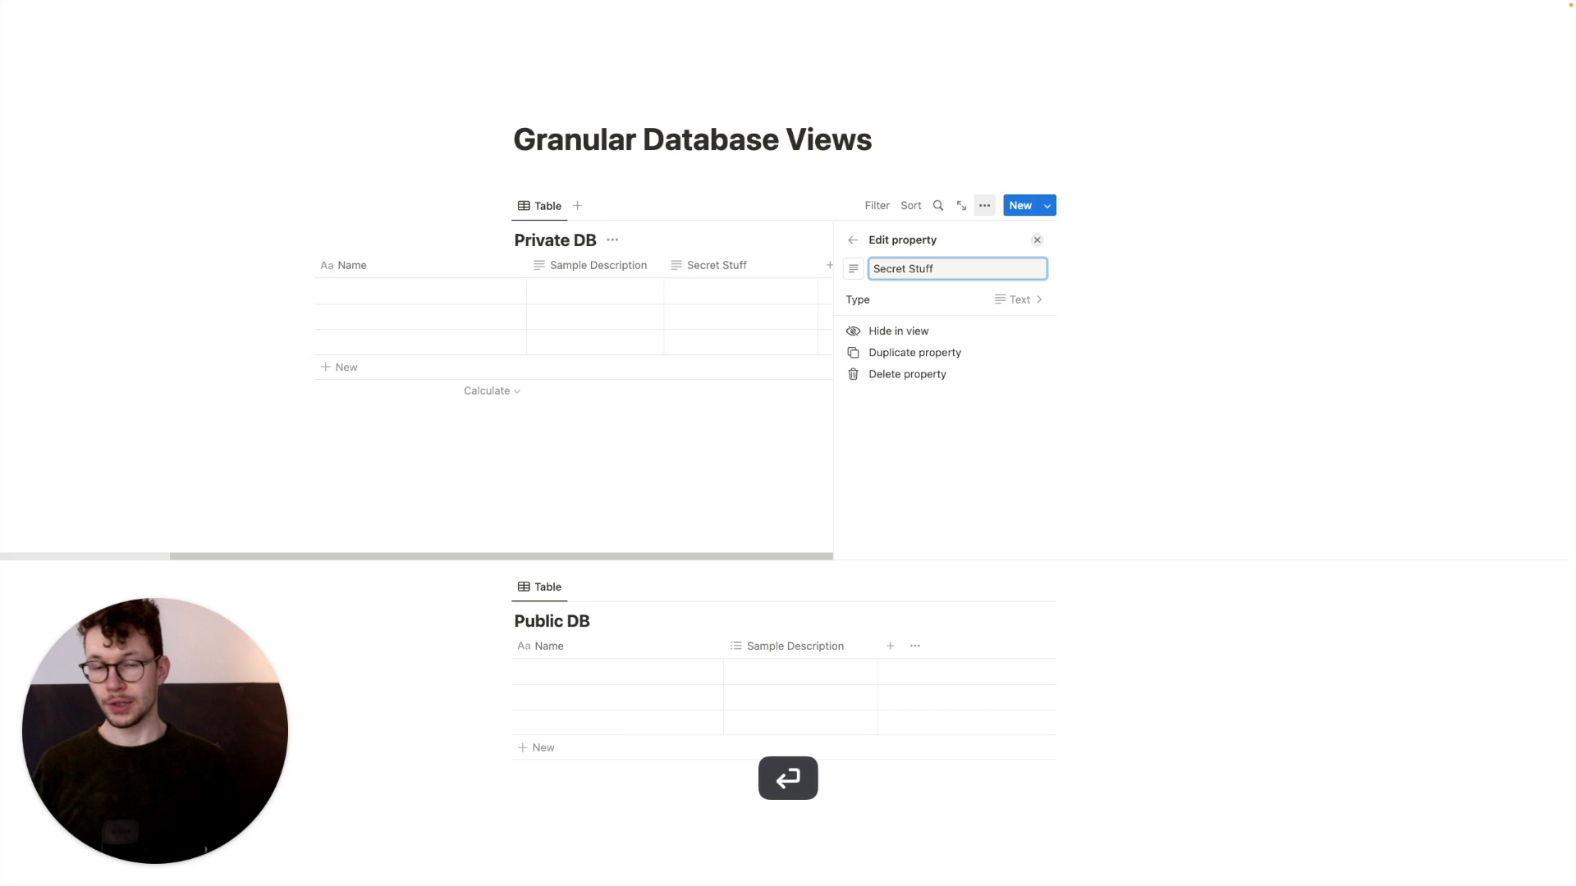
pyautogui.click(616, 430)
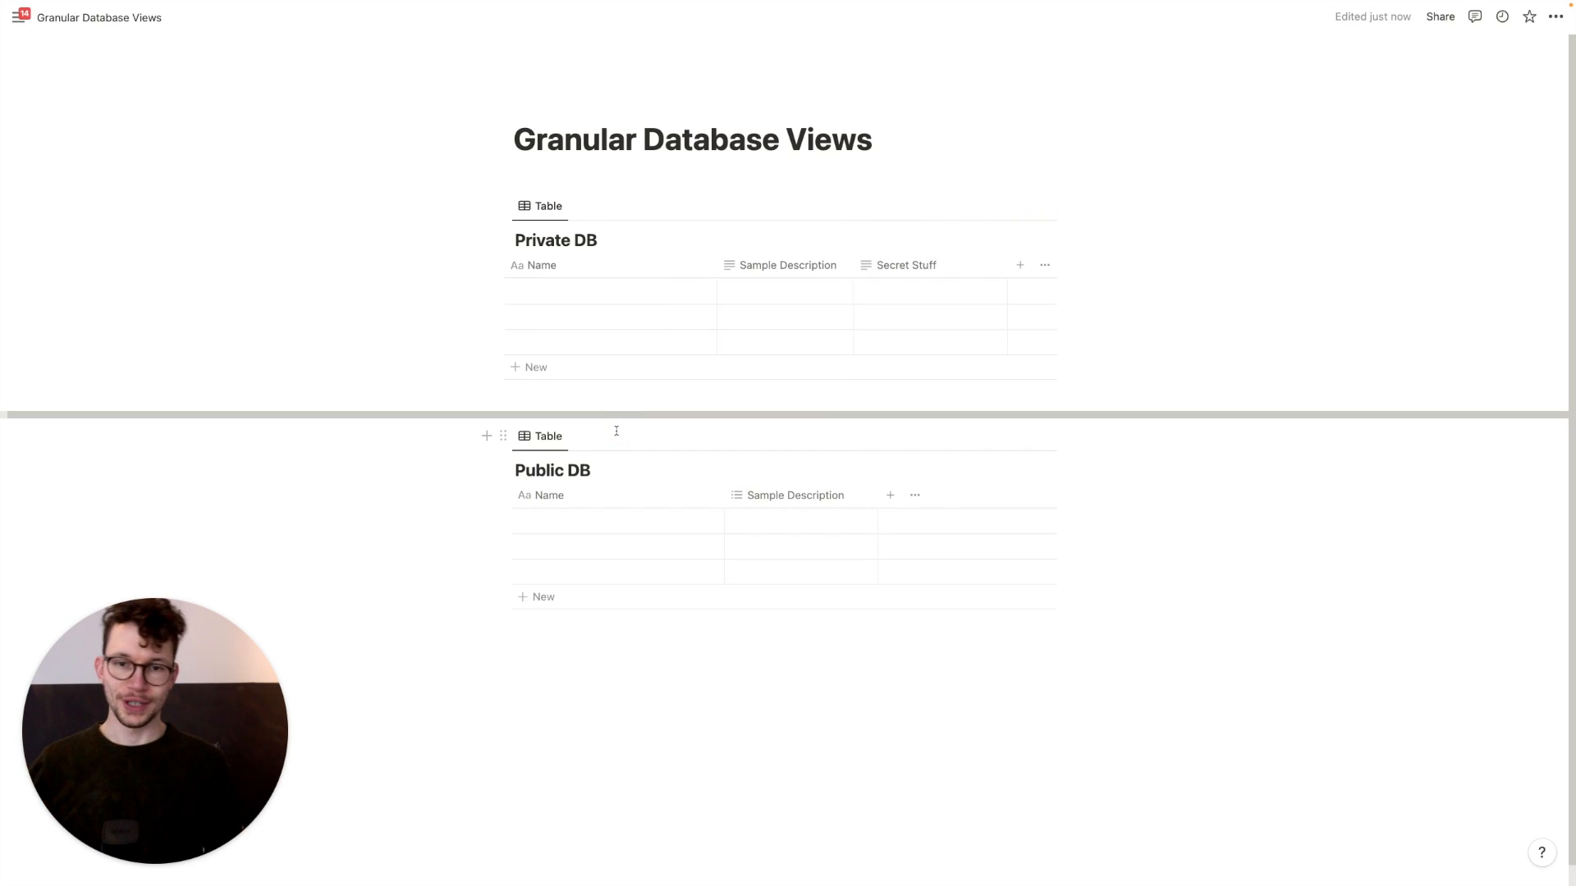
pyautogui.moveTo(717, 268); pyautogui.dragTo(611, 276)
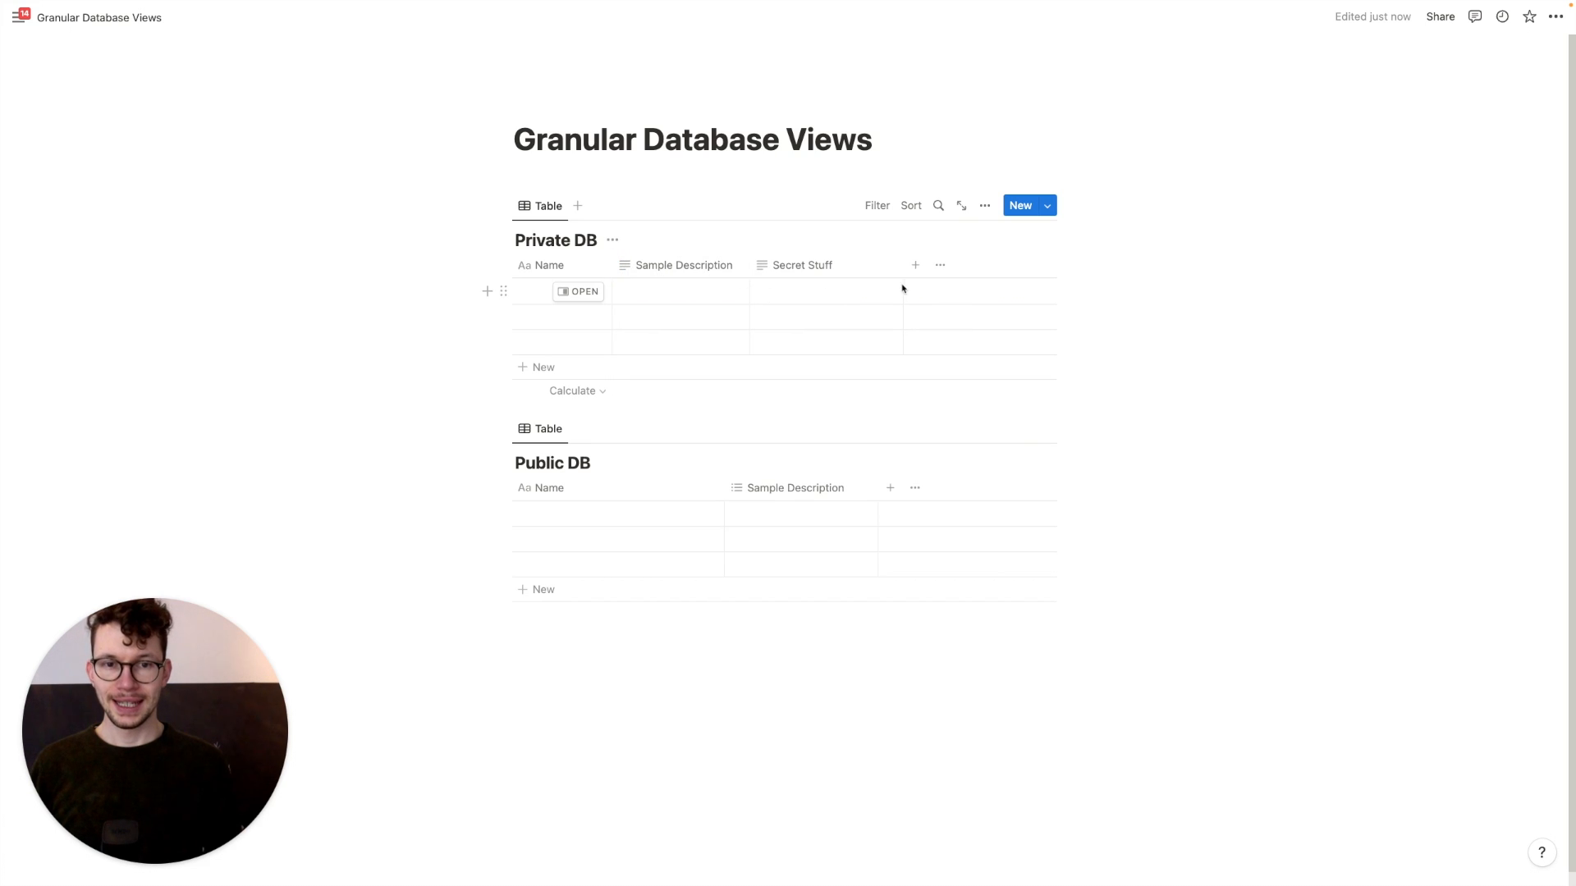
pyautogui.moveTo(903, 275); pyautogui.dragTo(858, 275)
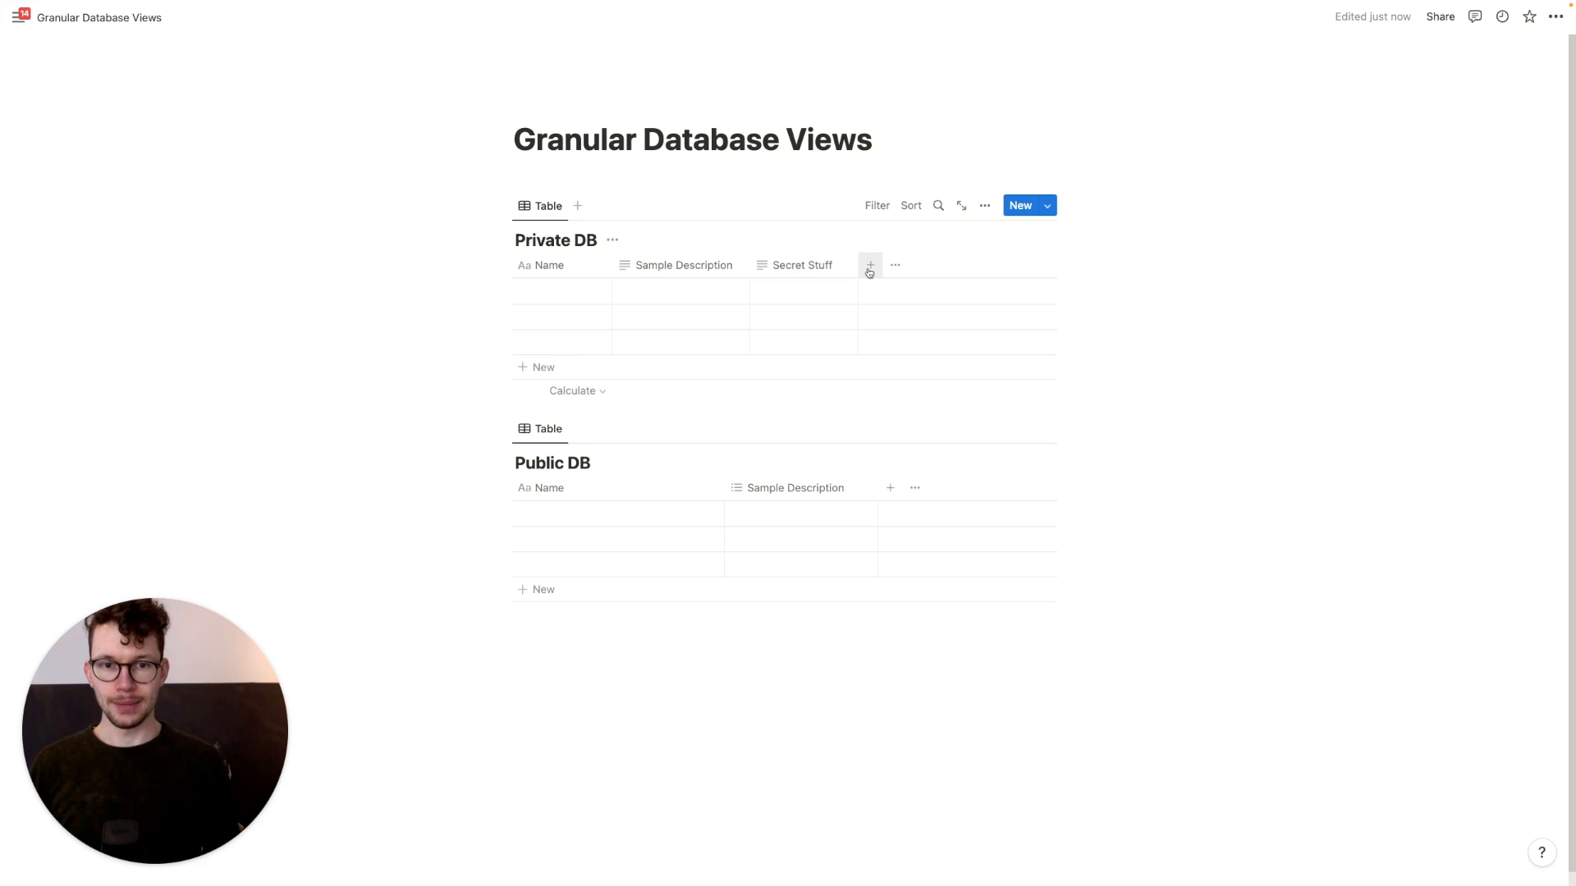
# Add an ID formula property to Private DB using the formula id()
pyautogui.click(869, 267)
pyautogui.write('form')
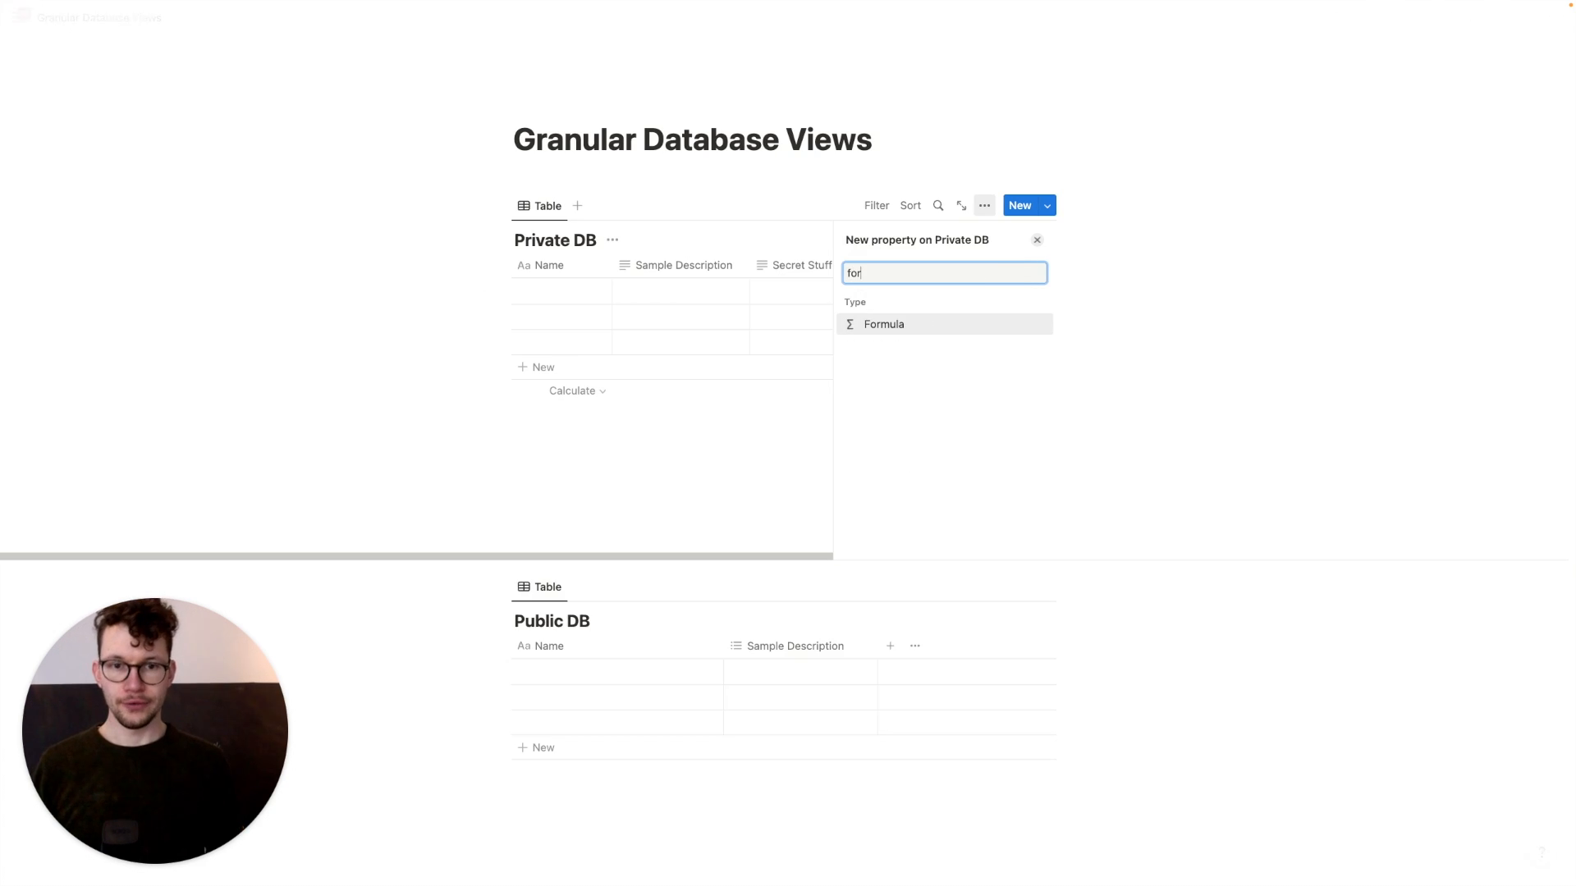
pyautogui.press('Return')
pyautogui.press('BackSpace')
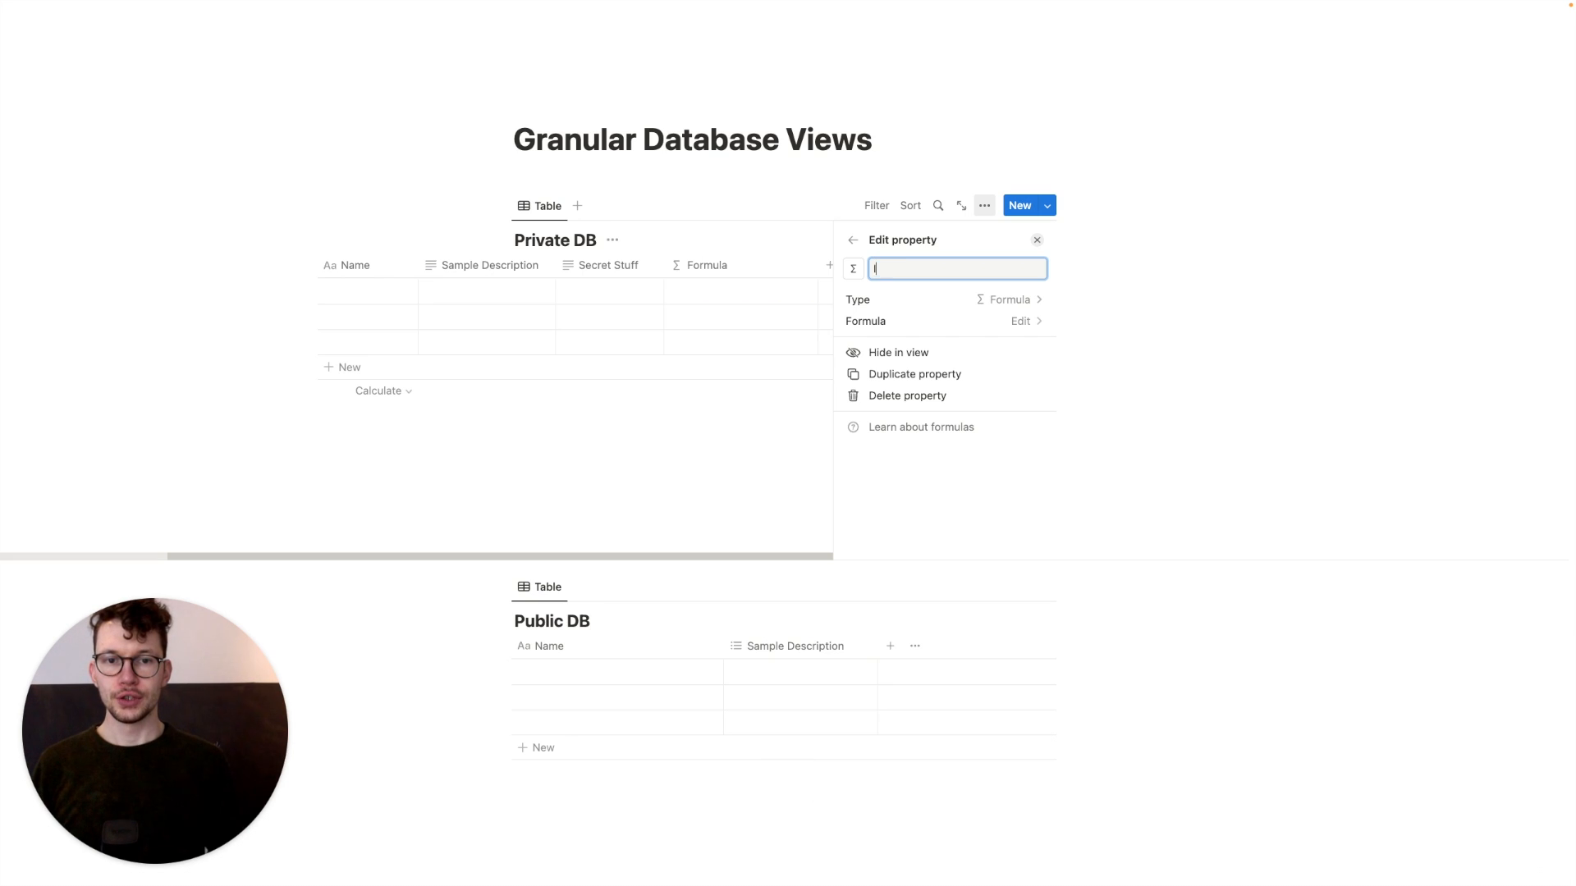
pyautogui.click(901, 321)
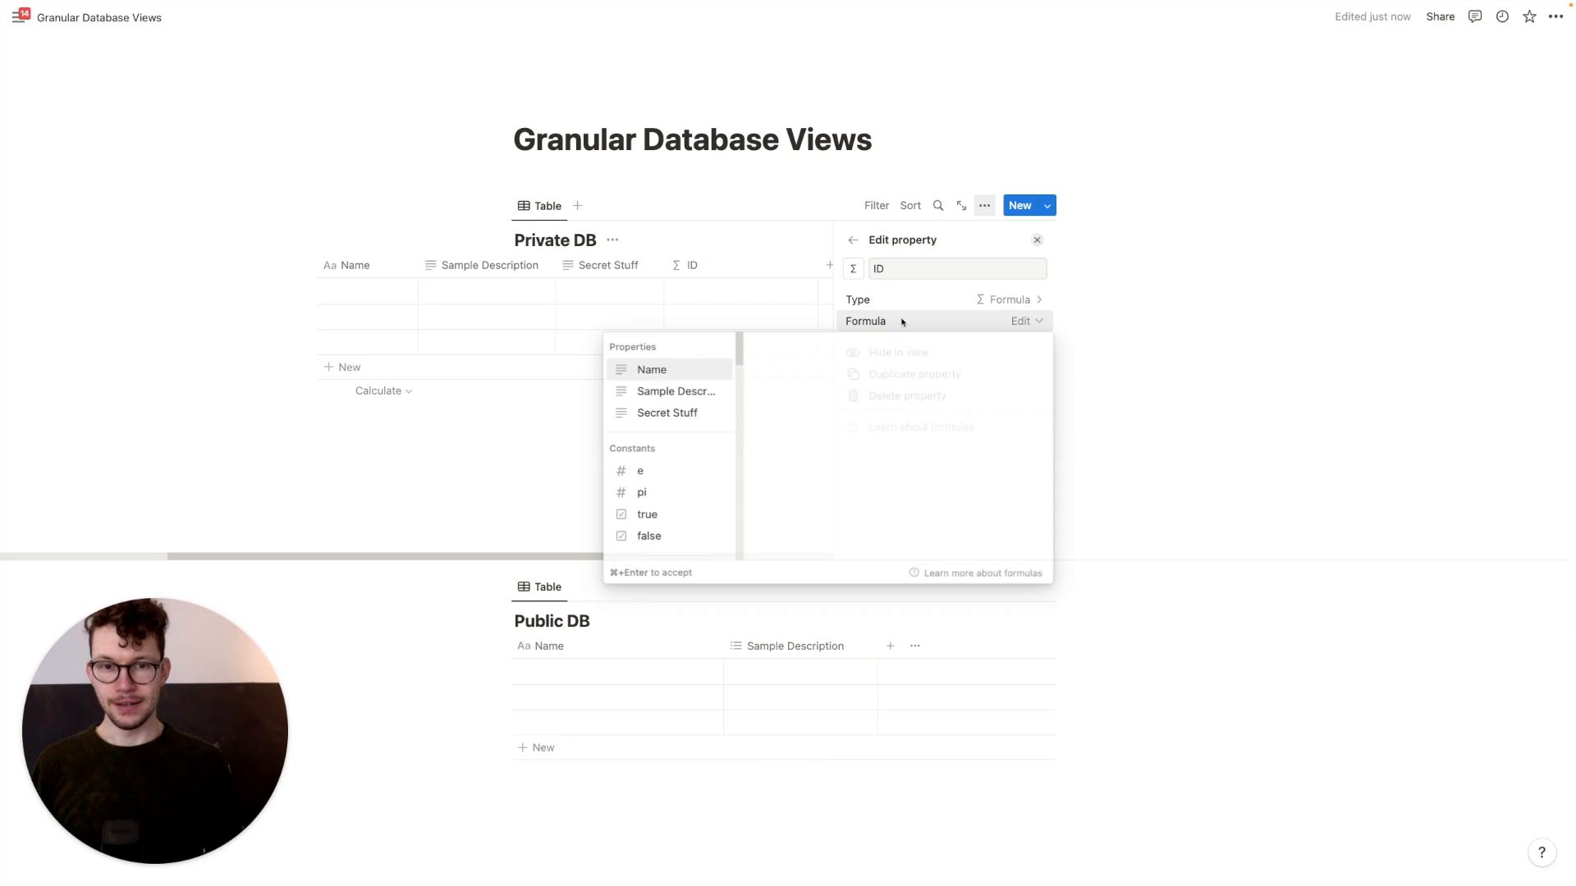
pyautogui.write('id()')
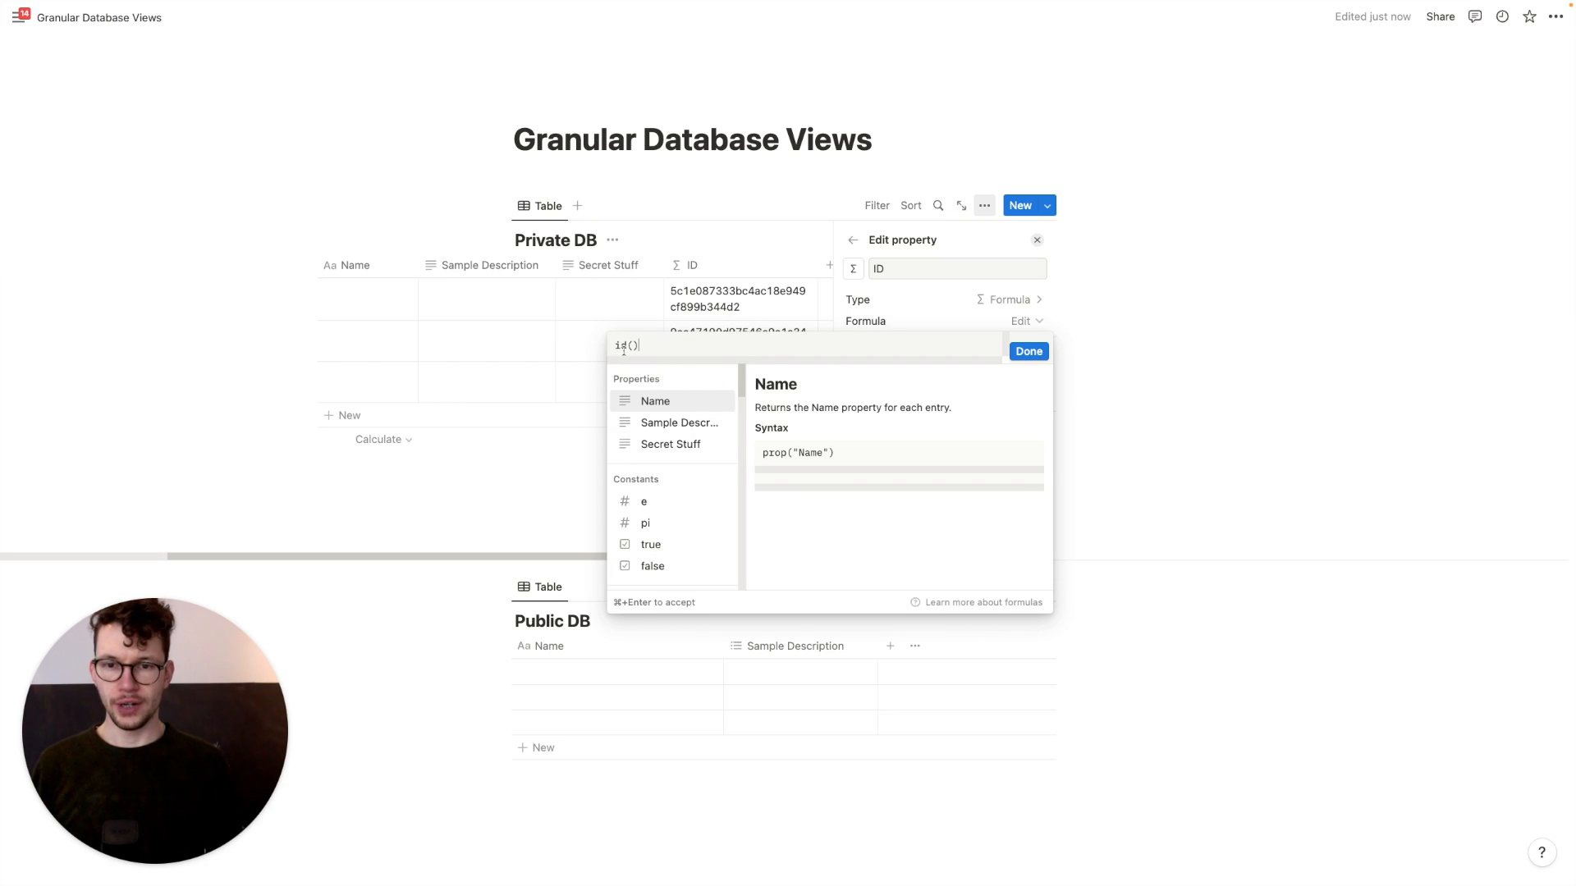
pyautogui.click(1028, 351)
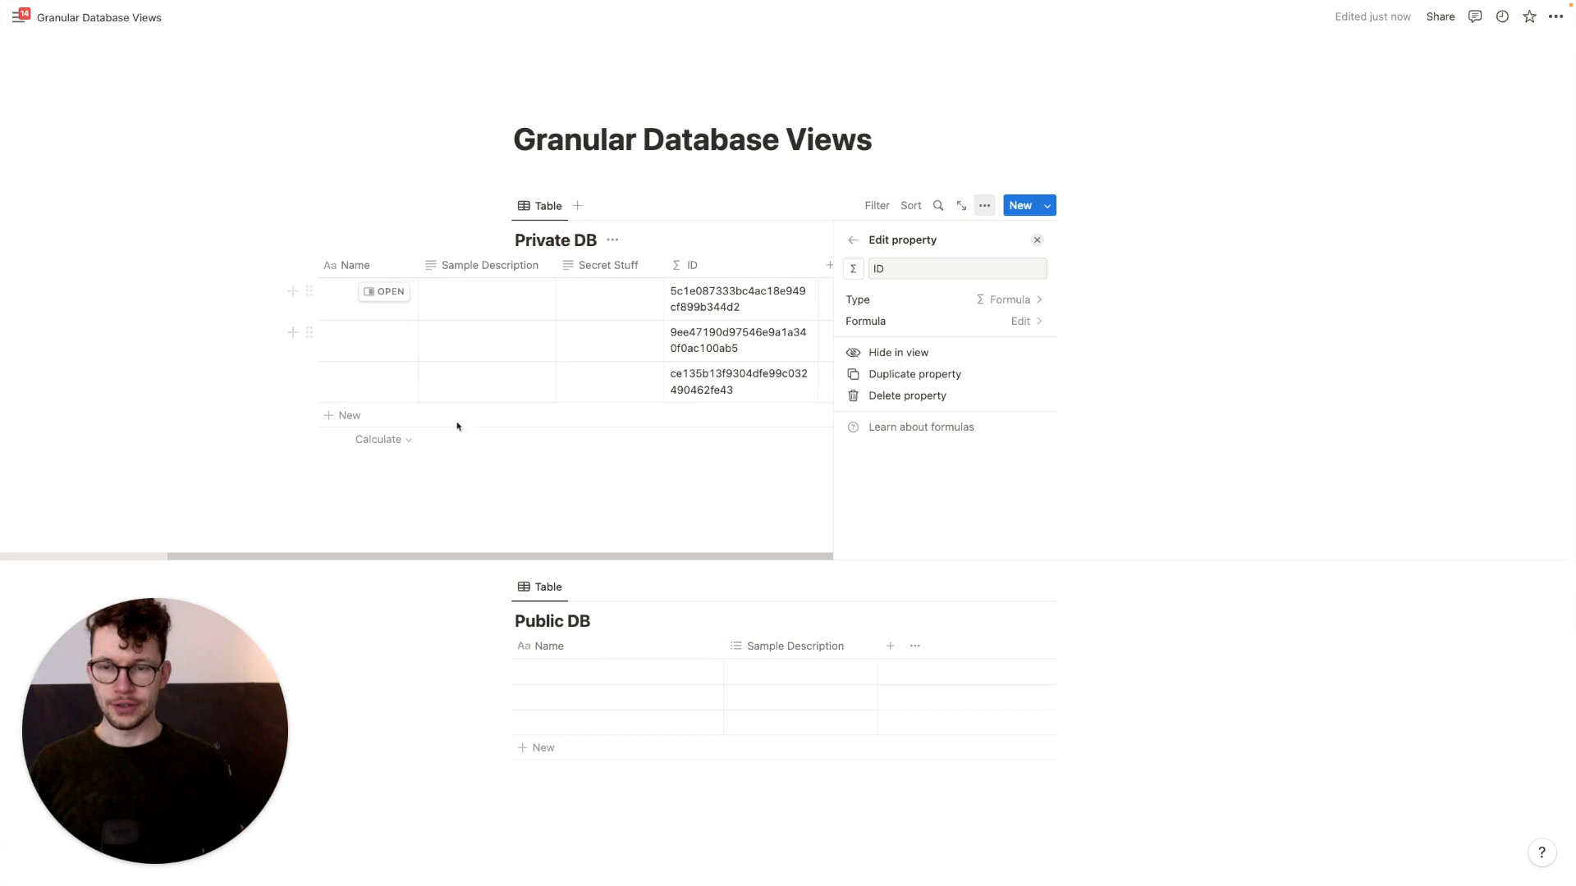
pyautogui.click(745, 509)
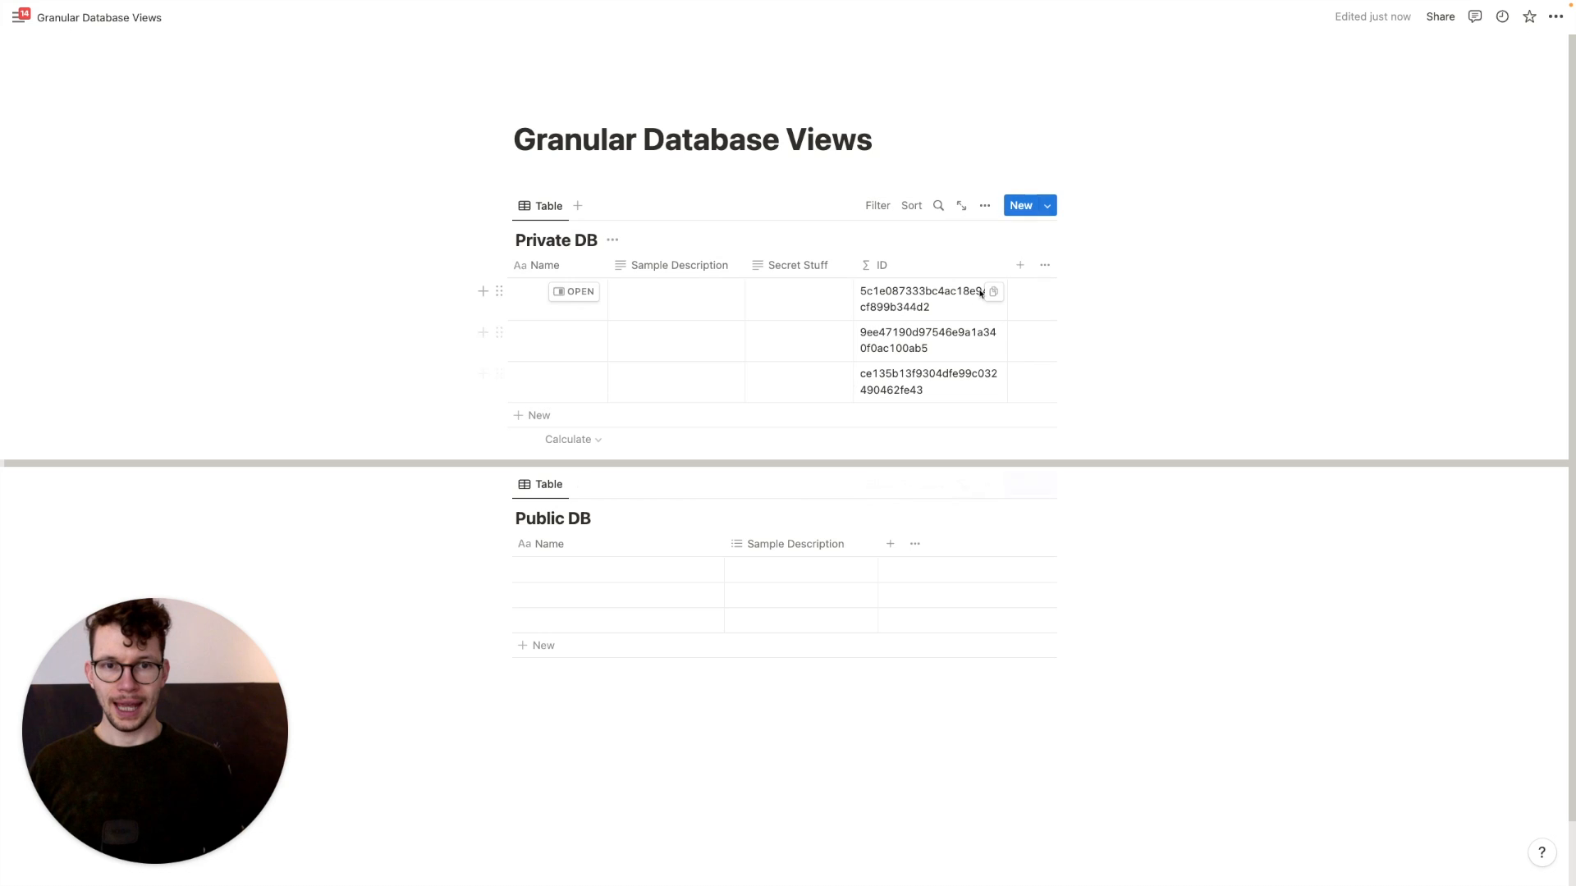
# Add a Corresponding ID text property to Private DB
pyautogui.click(1018, 265)
pyautogui.click(943, 323)
pyautogui.write('Corresponding ID')
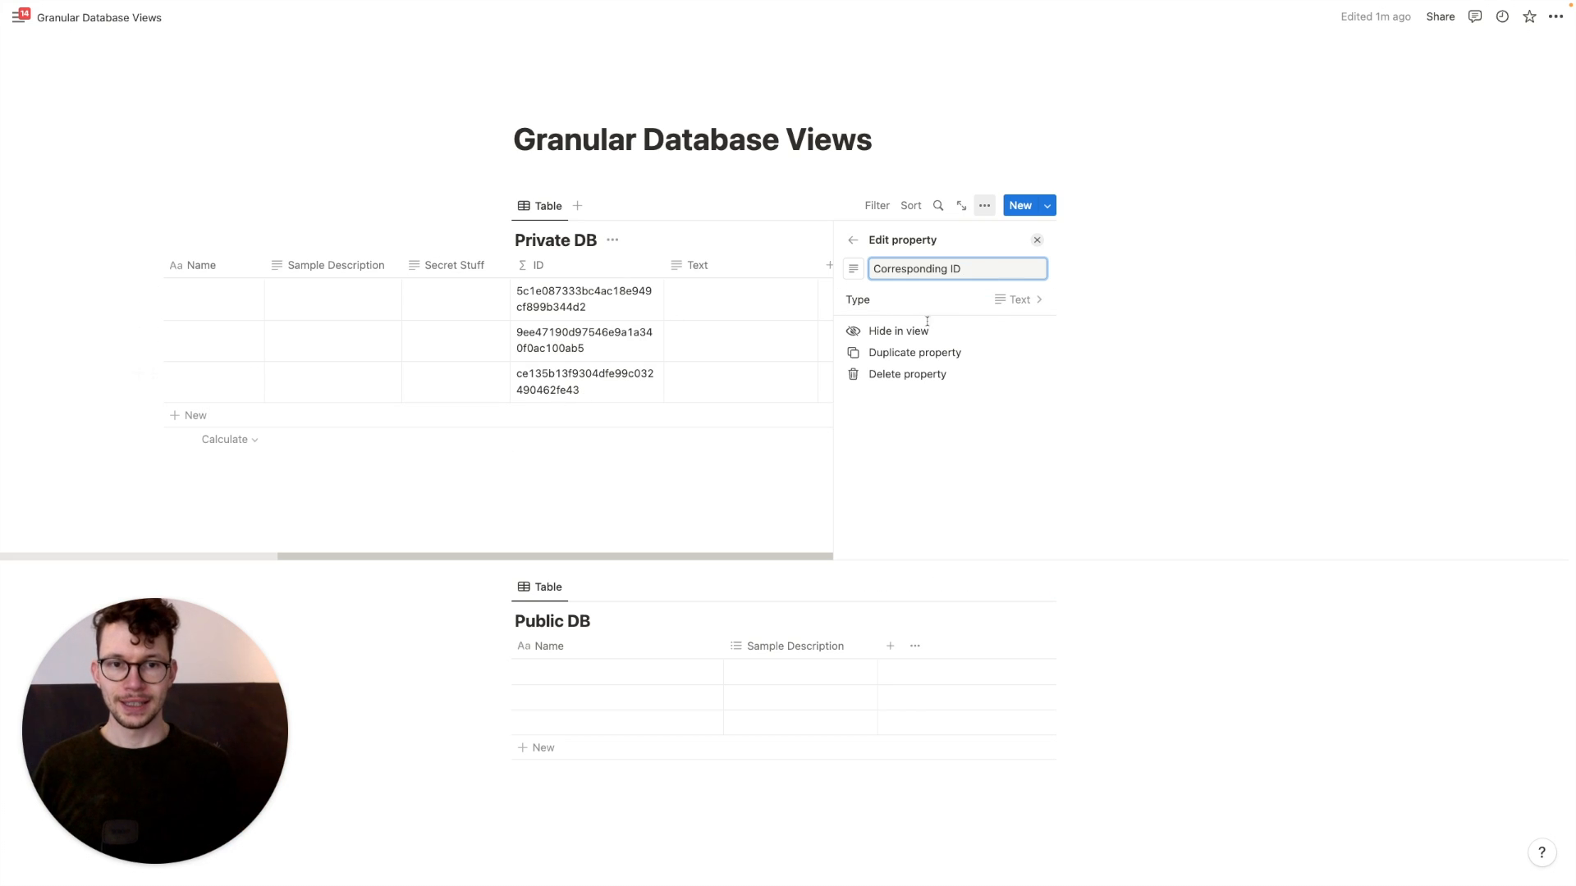
pyautogui.press('Return')
pyautogui.click(715, 471)
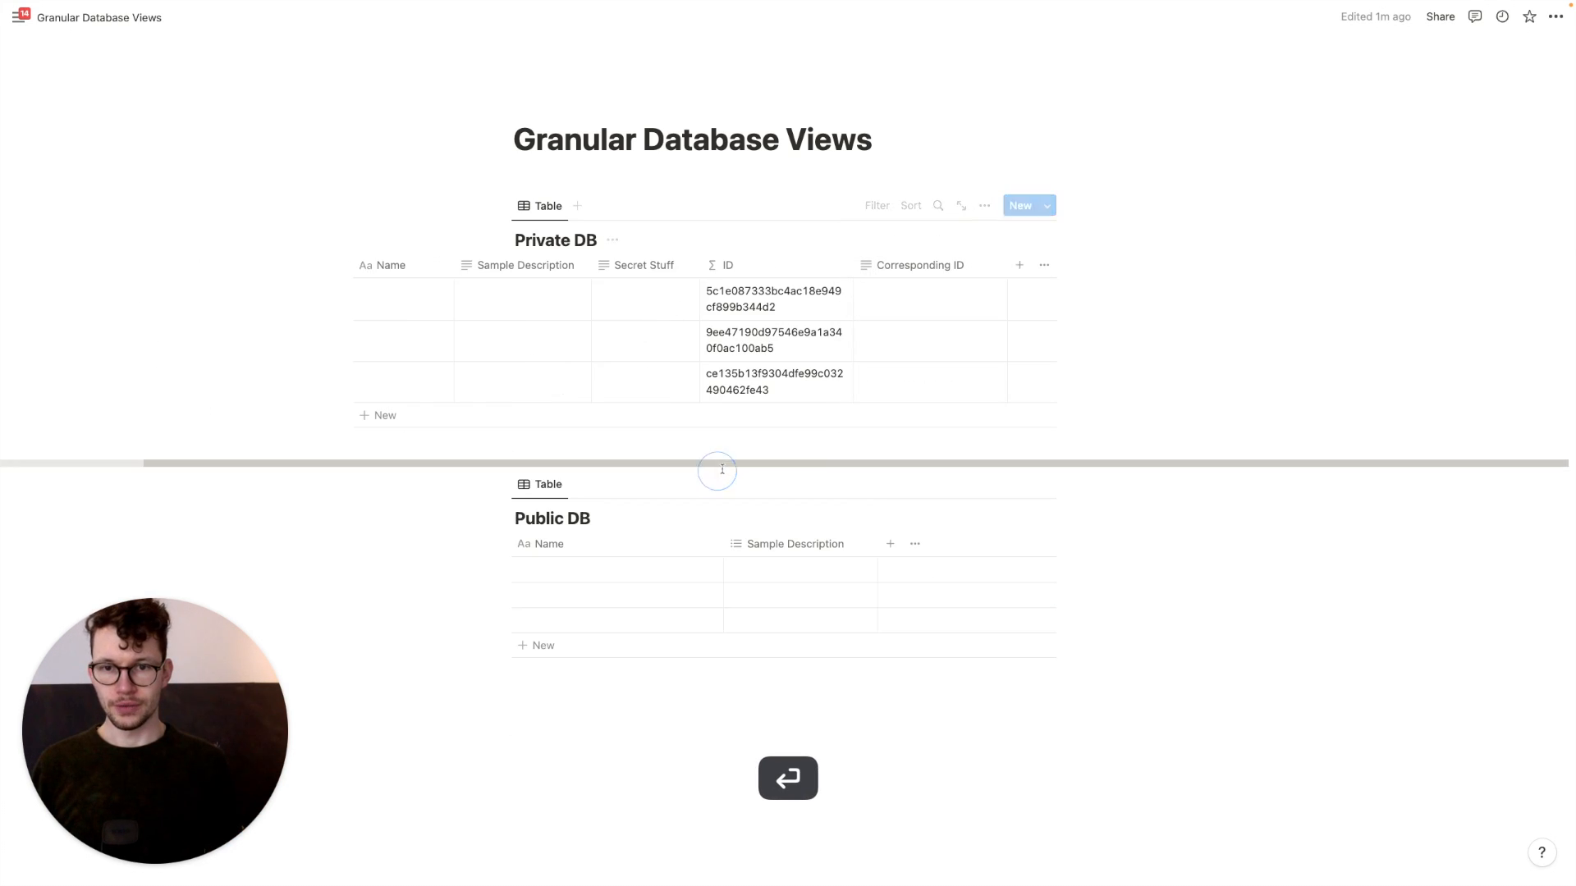
pyautogui.moveTo(748, 553); pyautogui.dragTo(891, 541)
# Add an ID formula property with formula id() to Public DB
pyautogui.click(890, 543)
pyautogui.write('for')
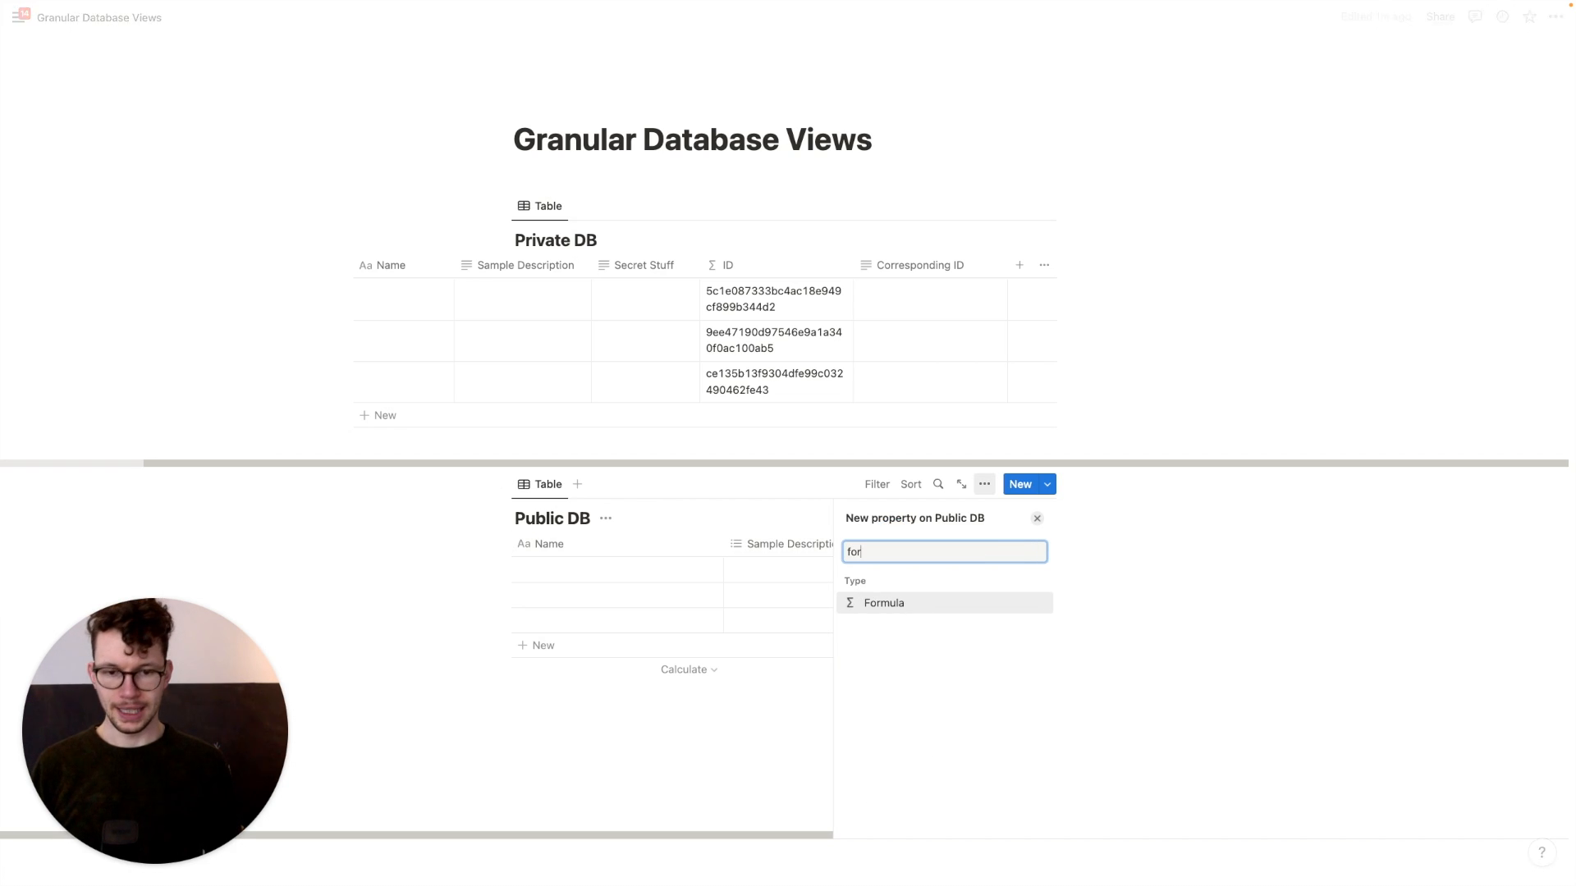
pyautogui.press('Return')
pyautogui.write('ID')
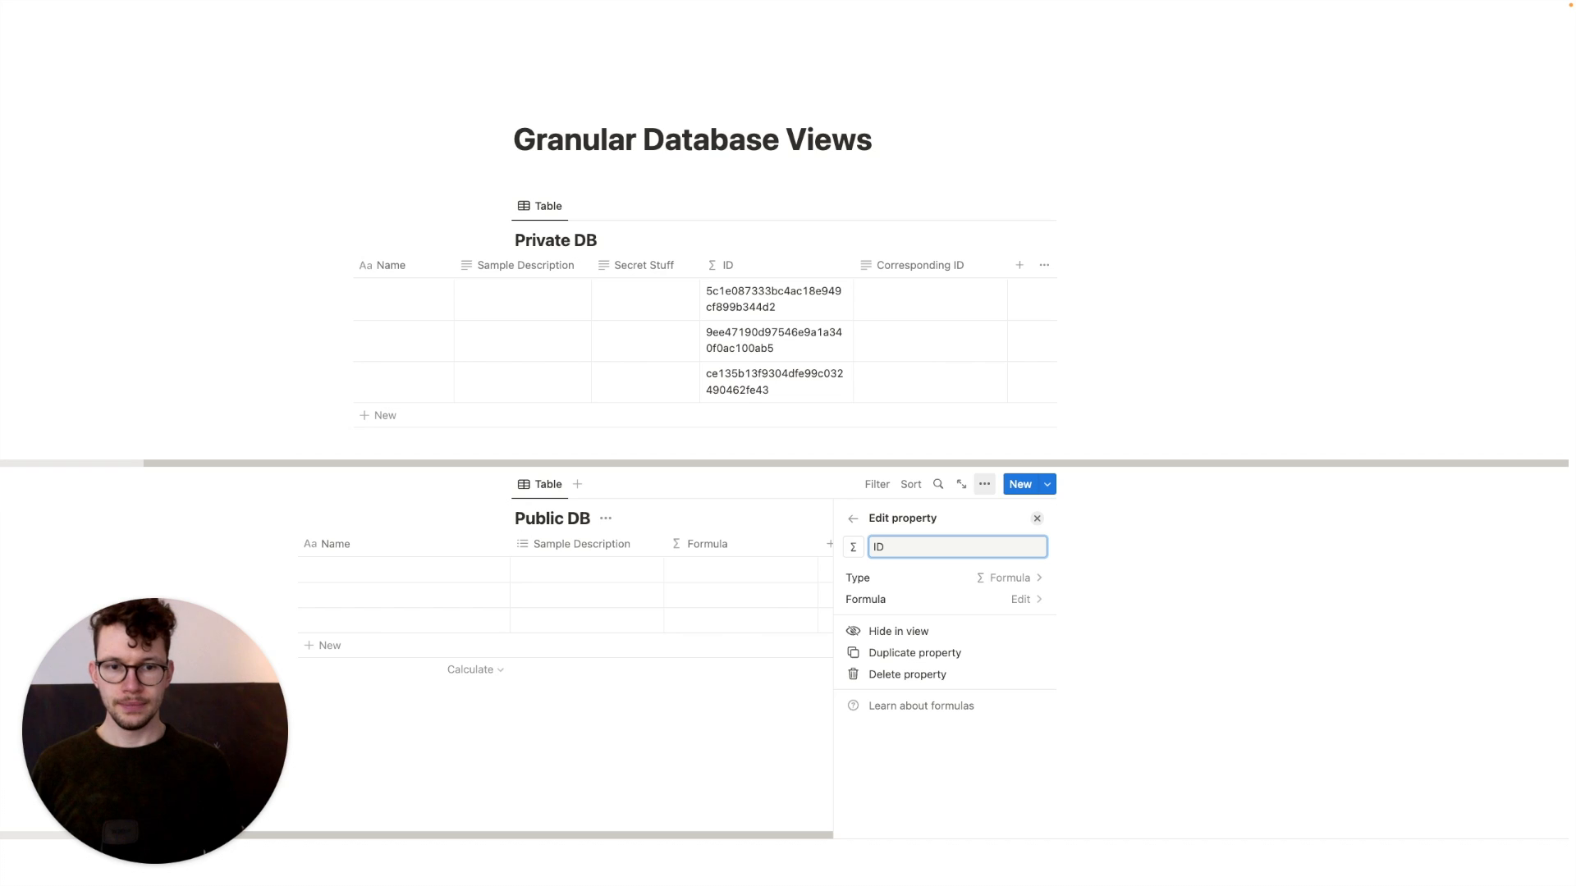
pyautogui.click(903, 597)
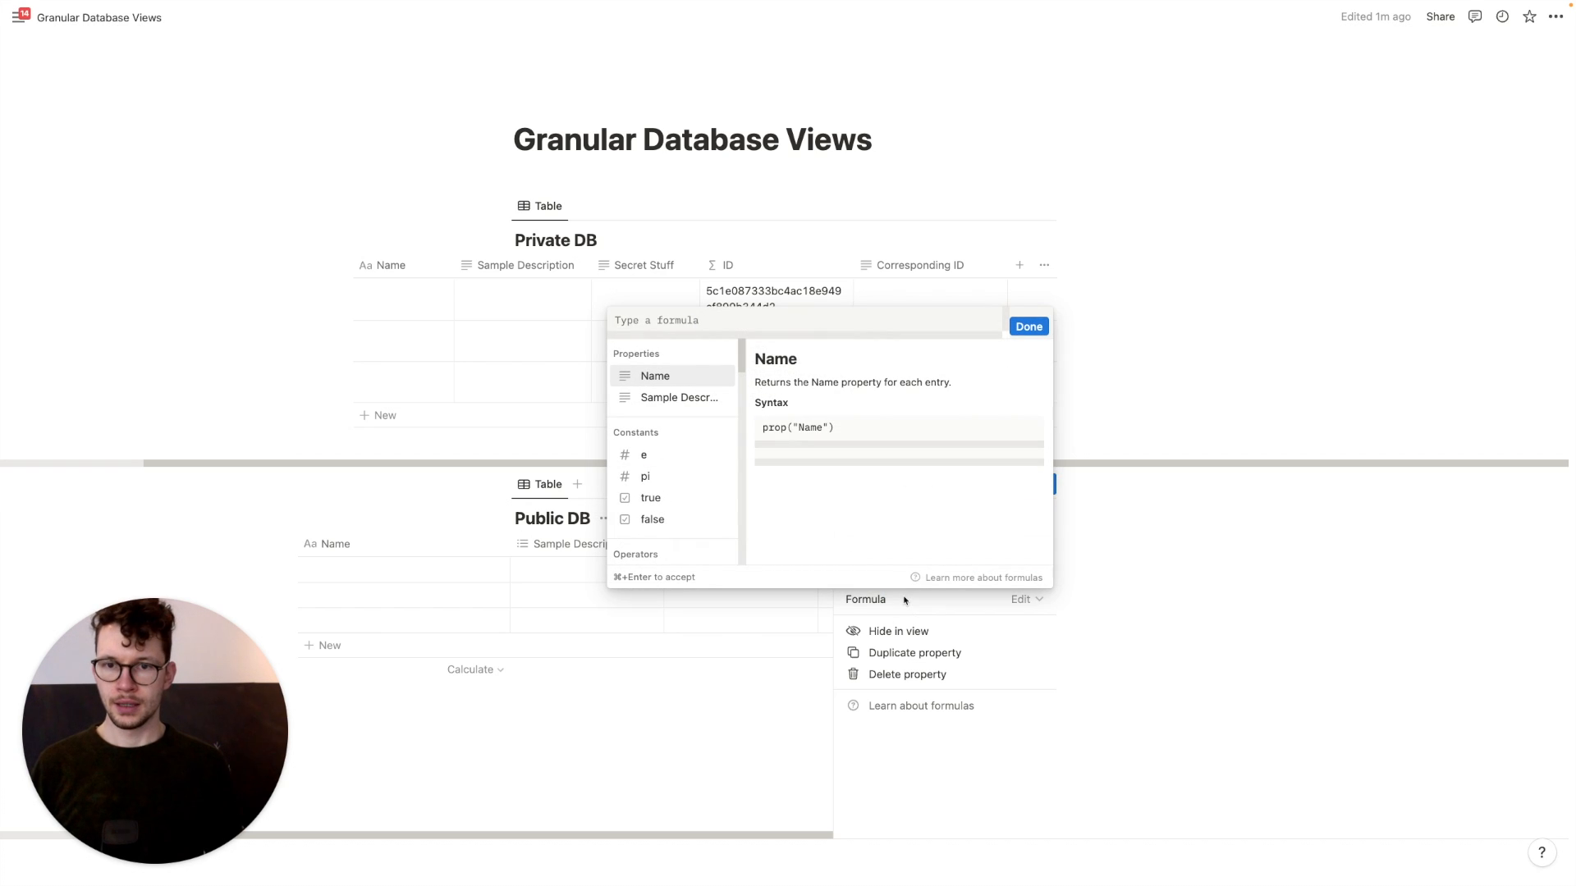
pyautogui.write('di(')
pyautogui.press('BackSpace')
pyautogui.press('BackSpace')
pyautogui.press('BackSpace')
pyautogui.write('id()')
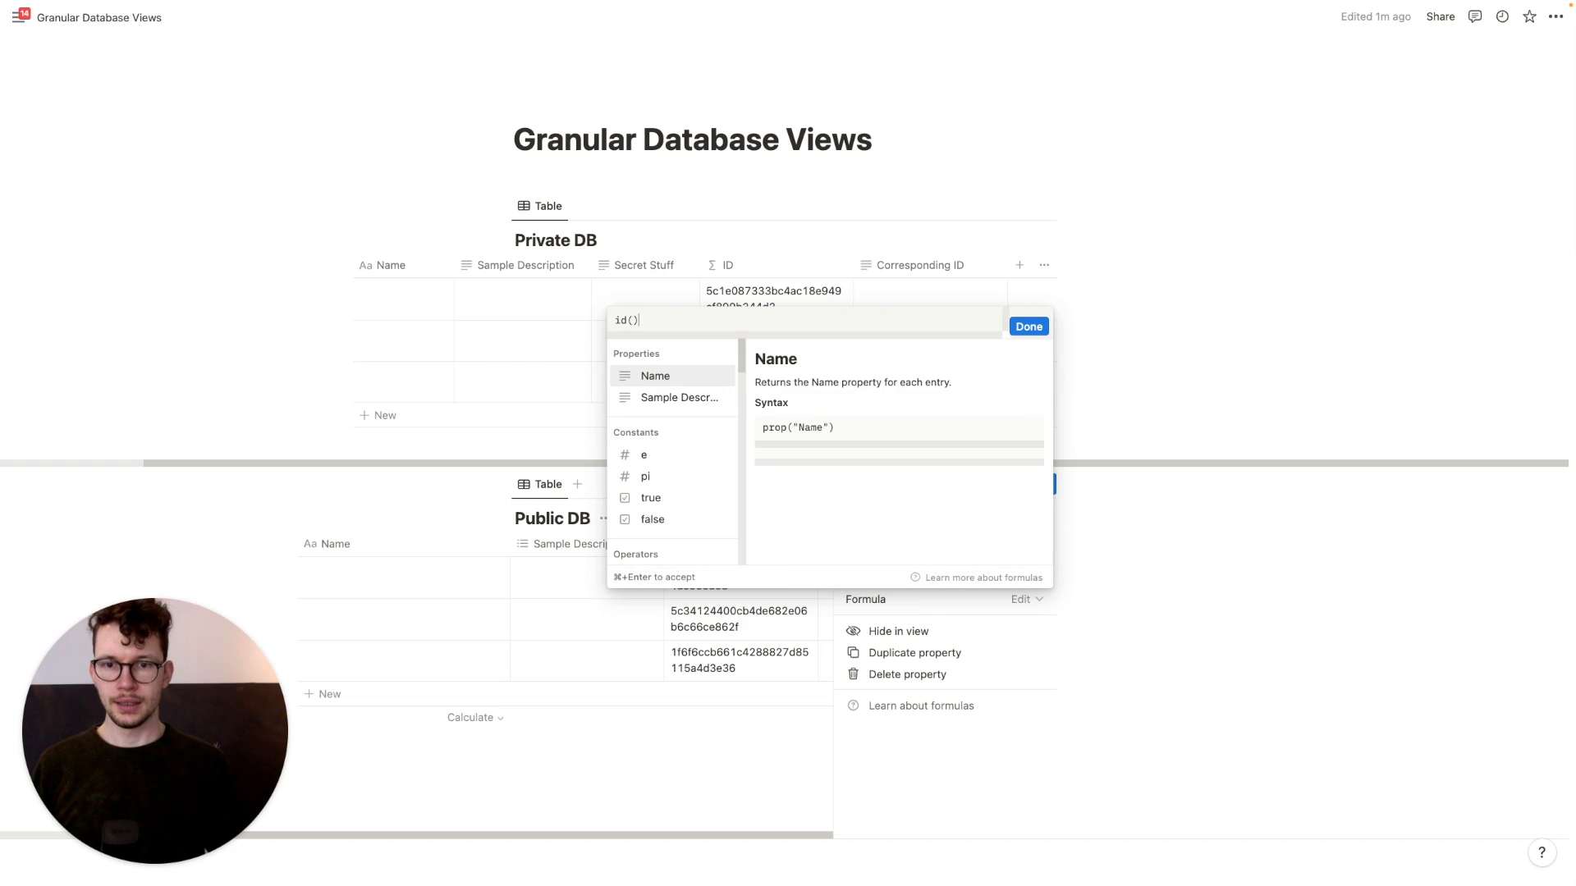
pyautogui.click(1028, 326)
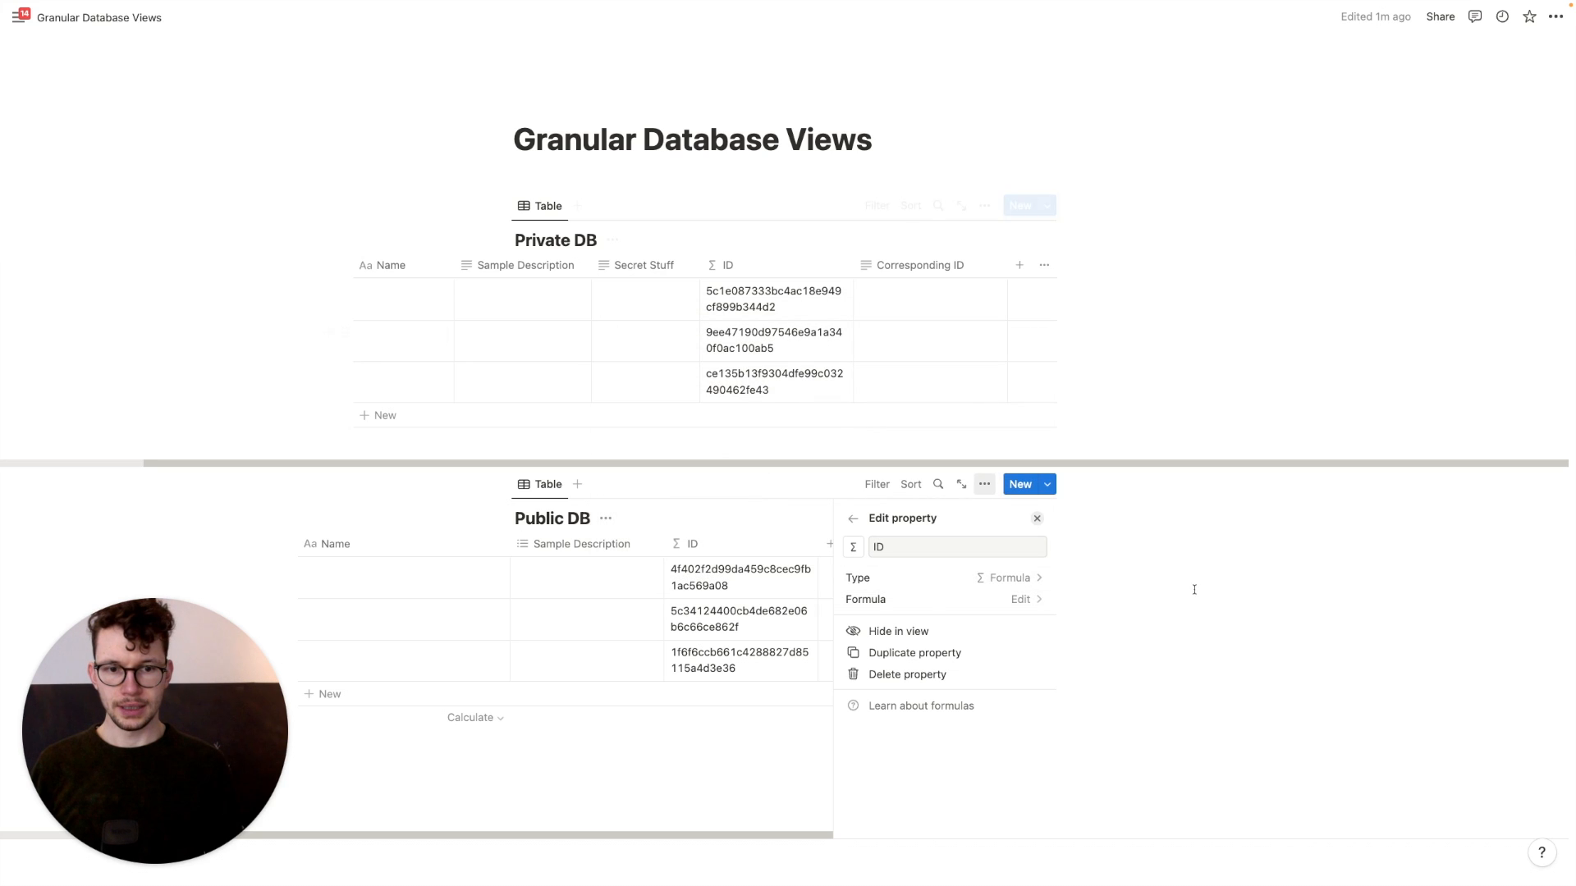
pyautogui.click(823, 546)
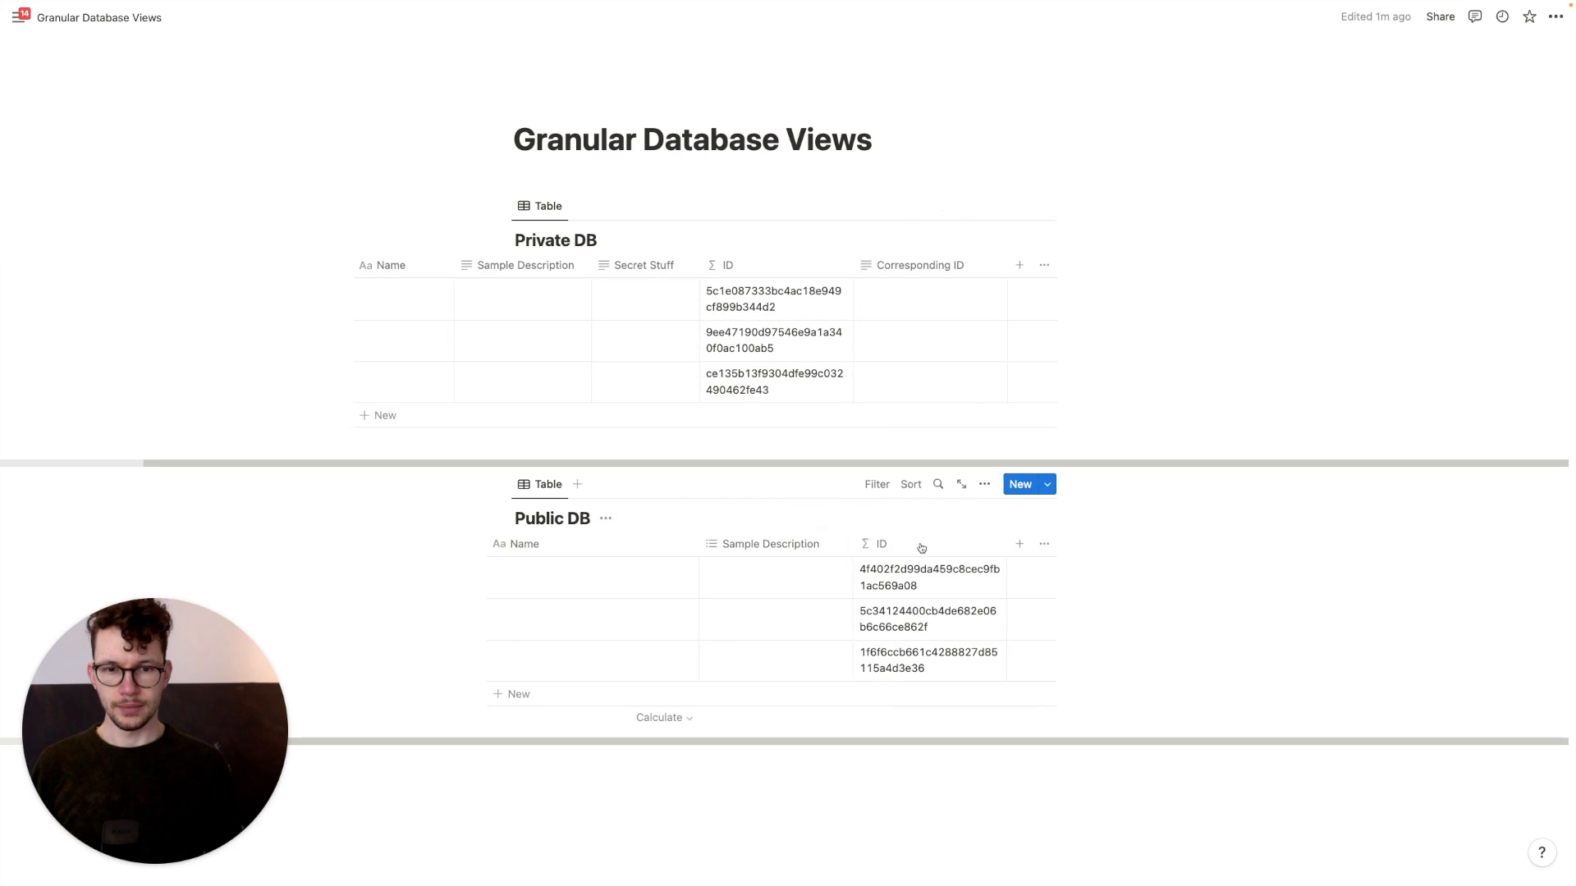
# Add a Corresponding ID text property to Public DB and narrow its Name column
pyautogui.click(1018, 543)
pyautogui.press('Return')
pyautogui.write('Corresn')
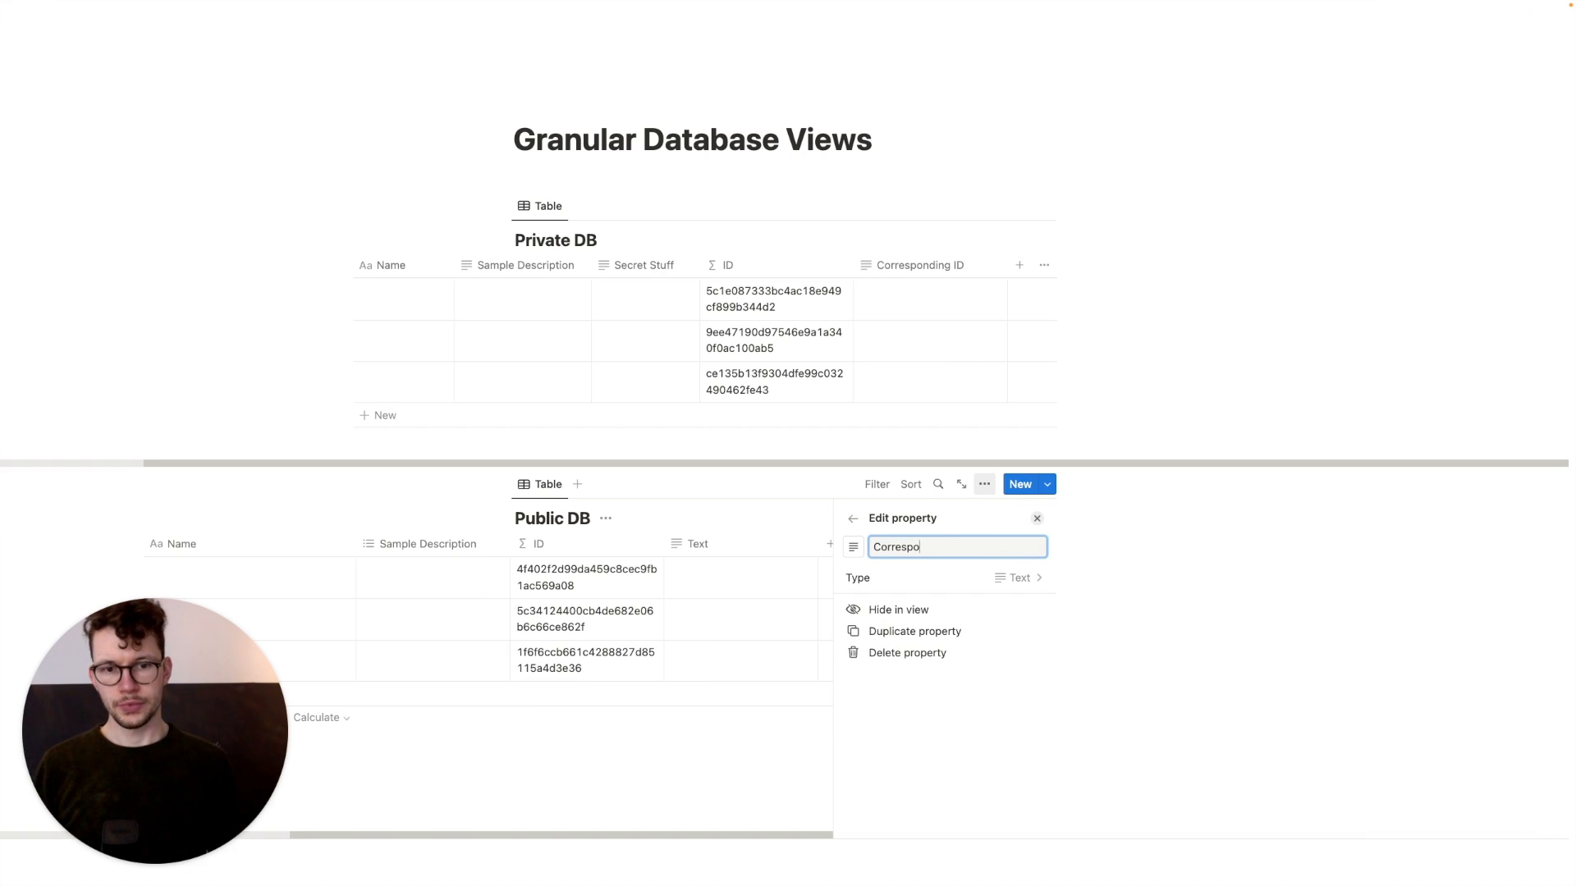
pyautogui.press('Return')
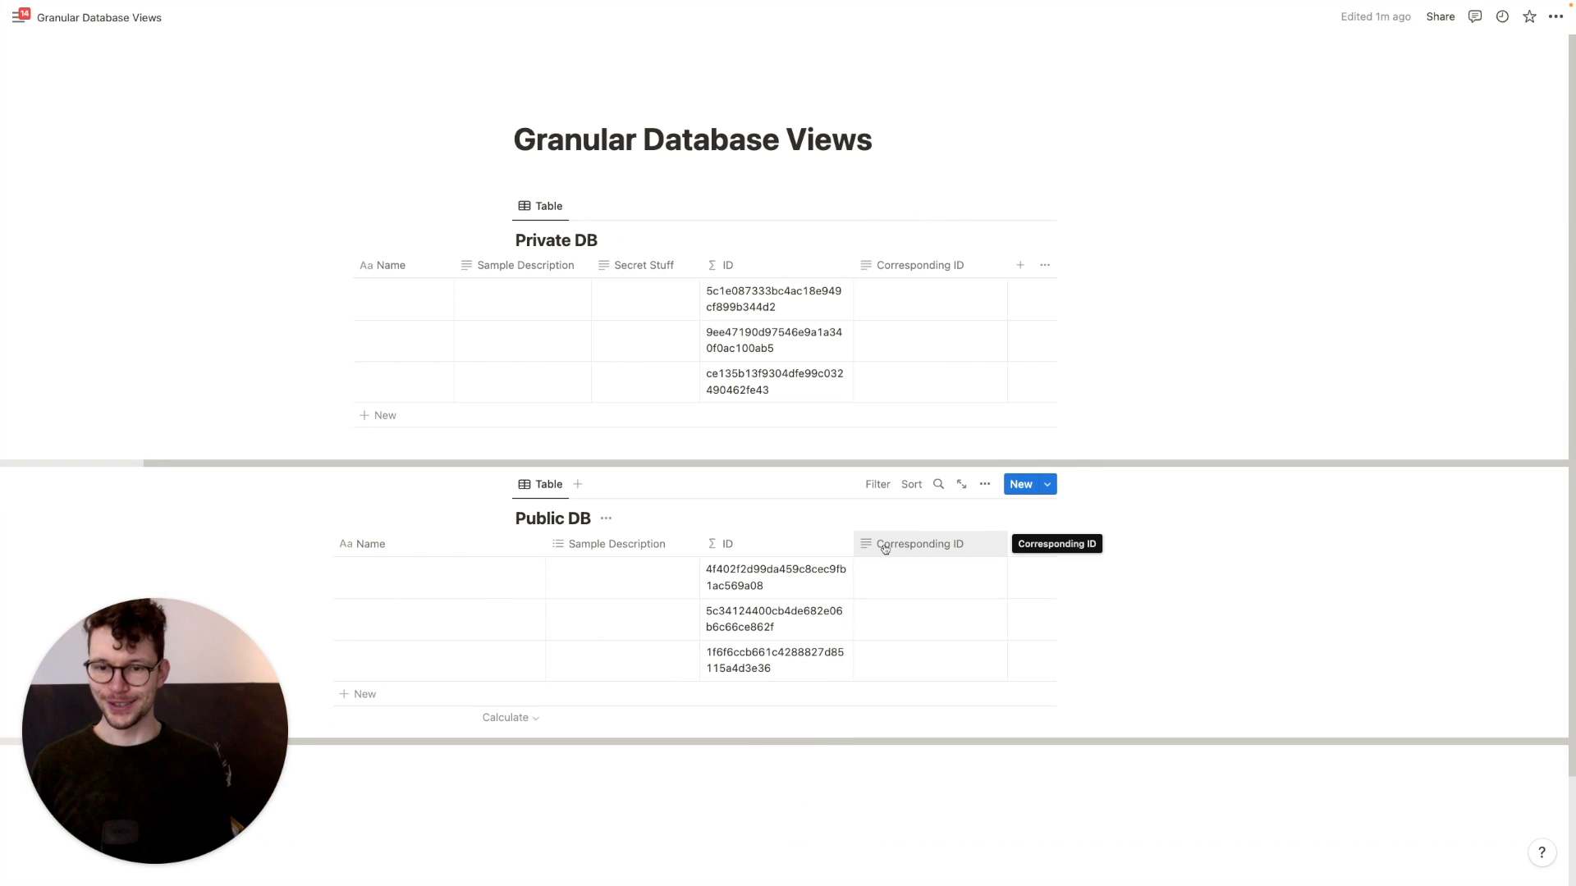
pyautogui.moveTo(543, 544); pyautogui.dragTo(452, 653)
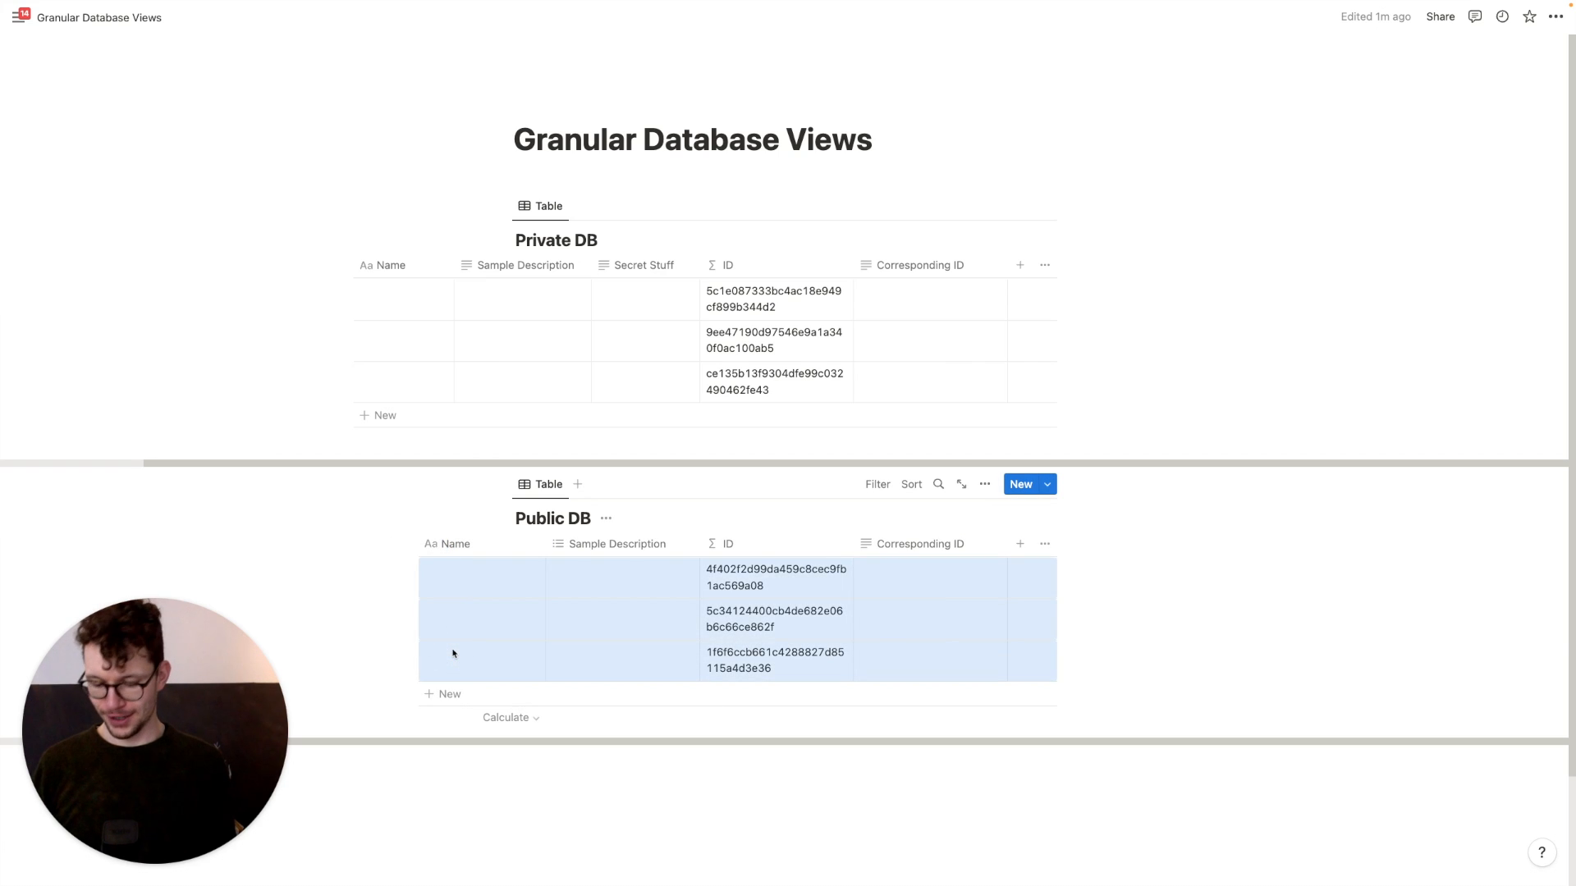
# Delete the three Public DB rows and add a Sync? checkbox property to Private DB
pyautogui.press('Delete')
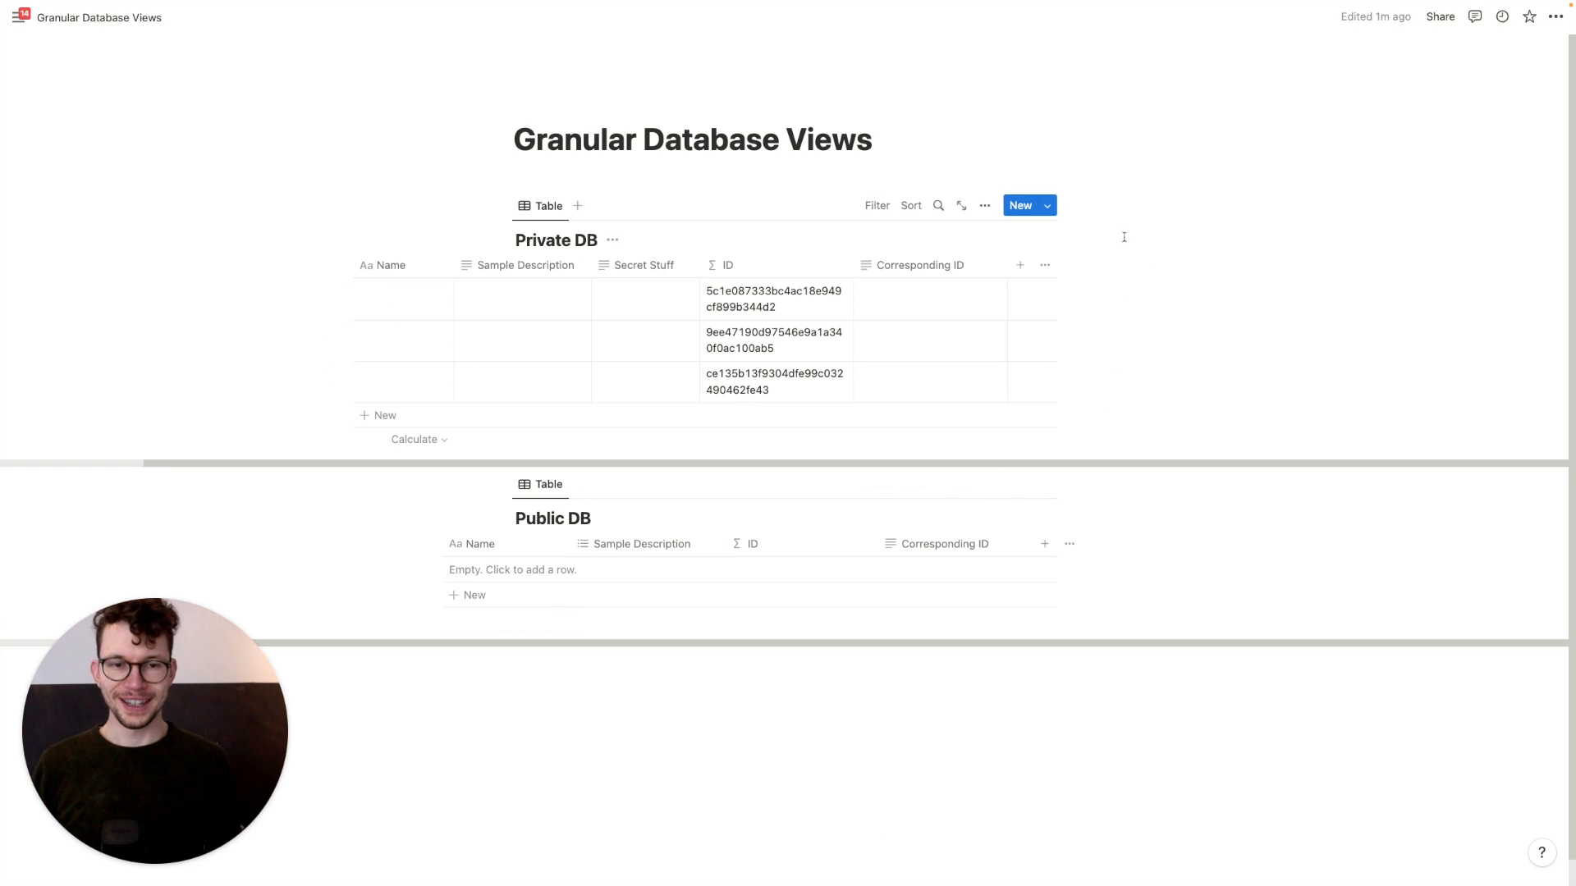
pyautogui.click(1018, 267)
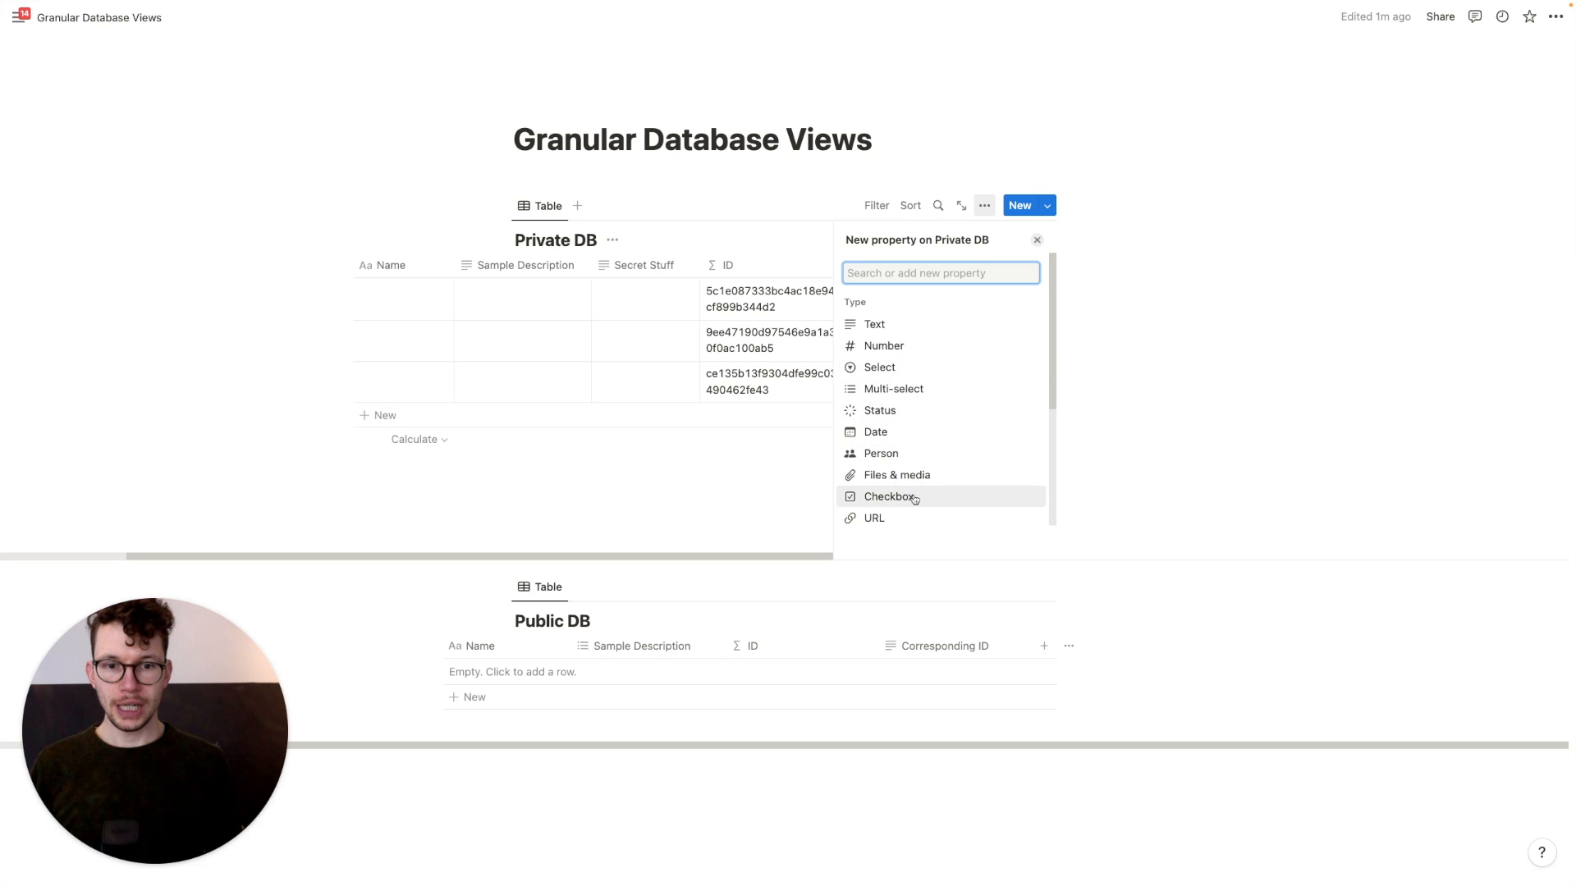
pyautogui.click(914, 497)
pyautogui.write('Sn')
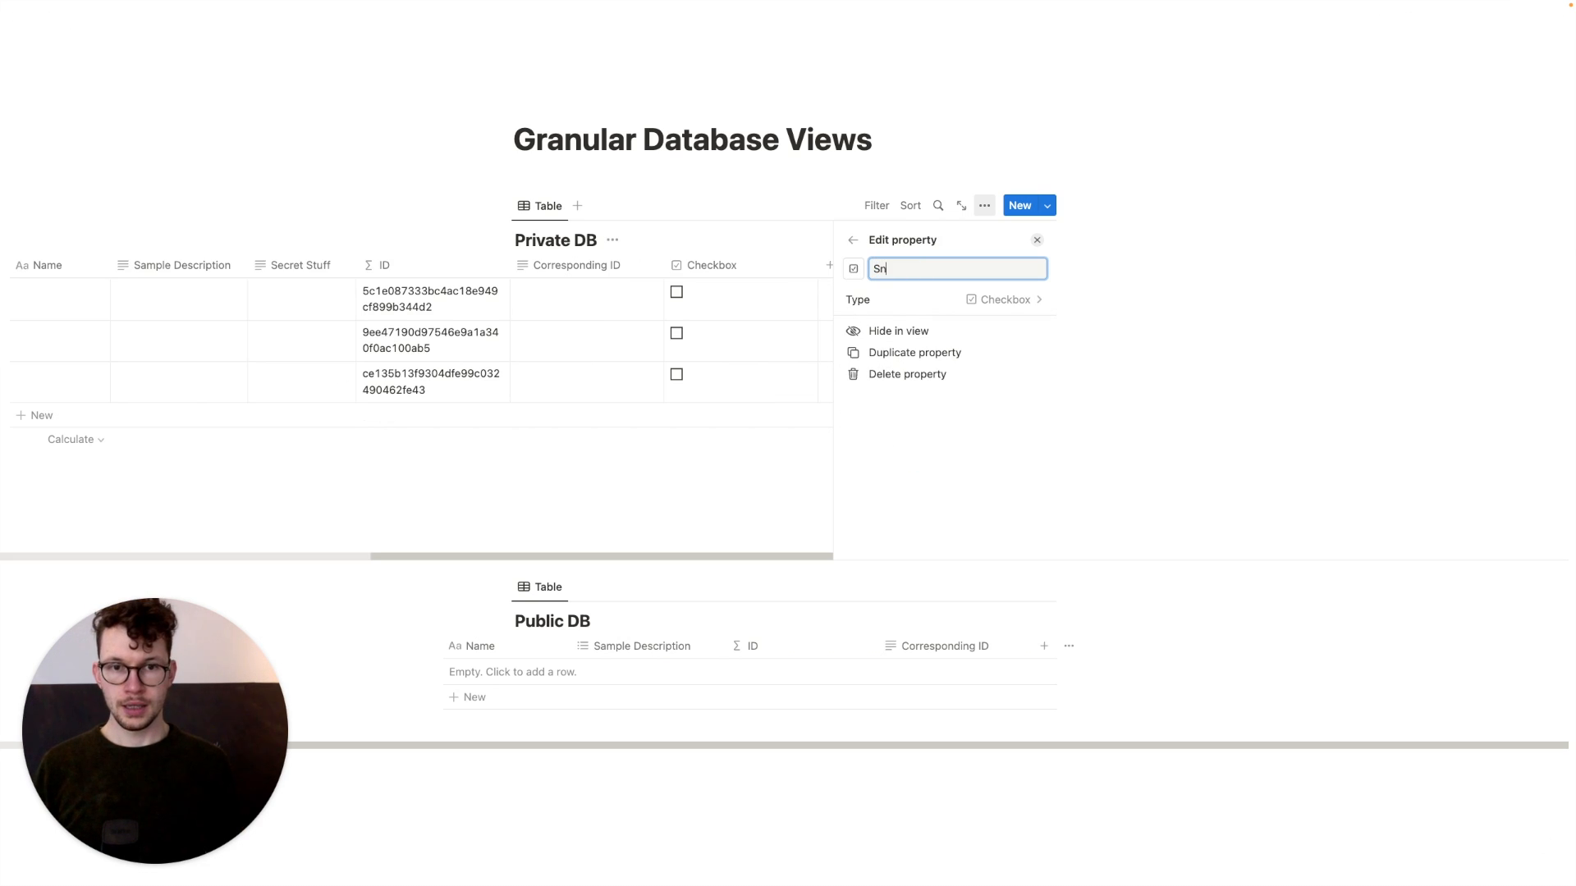
pyautogui.write('nc?')
pyautogui.press('Return')
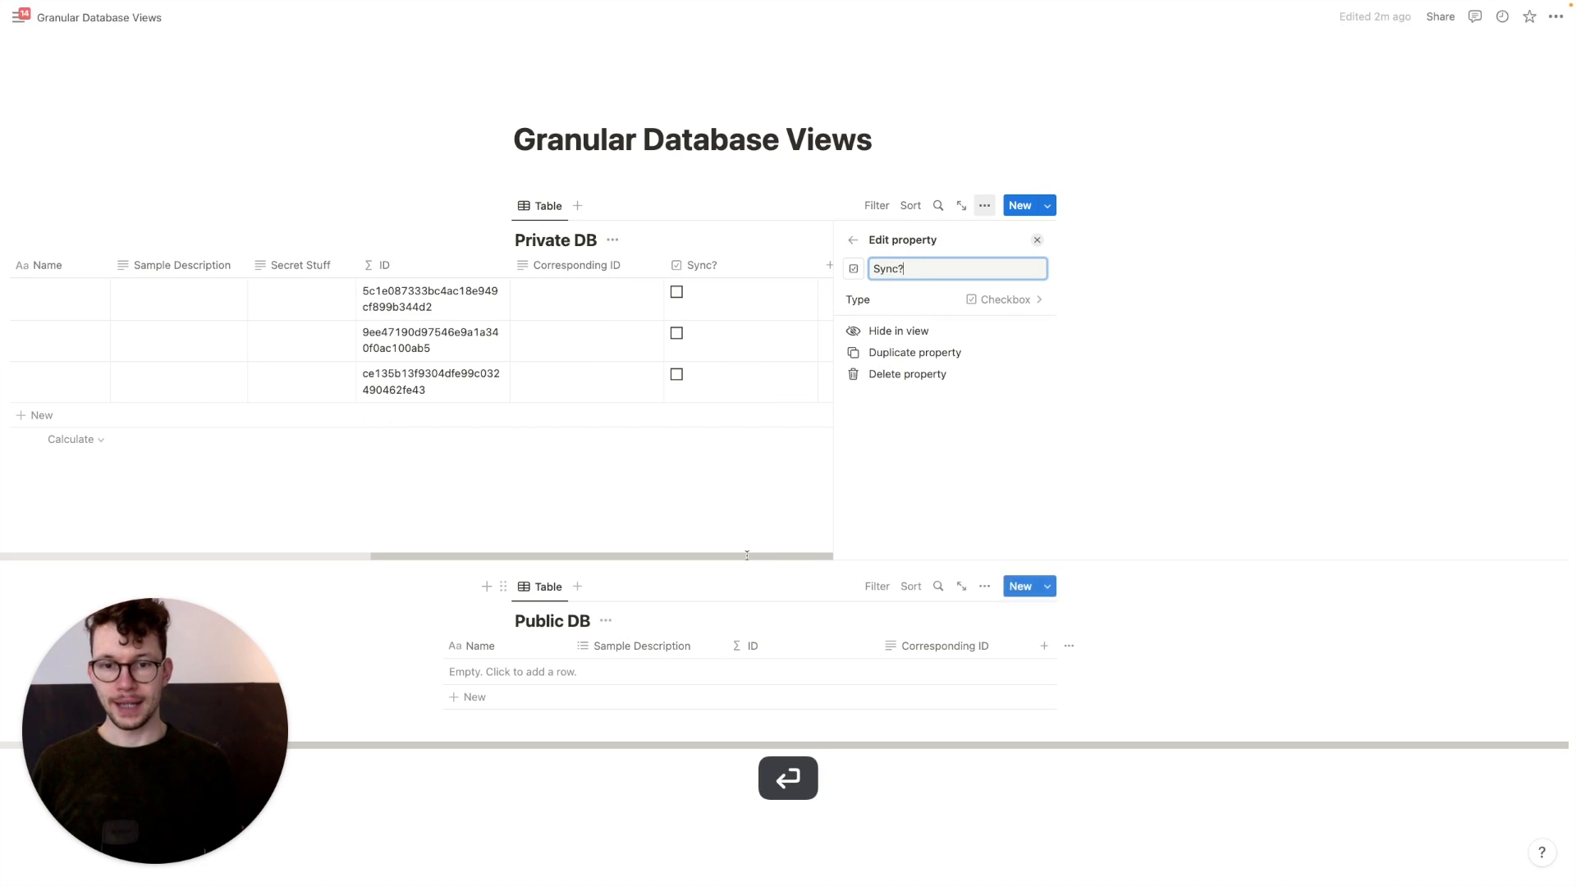
pyautogui.click(775, 515)
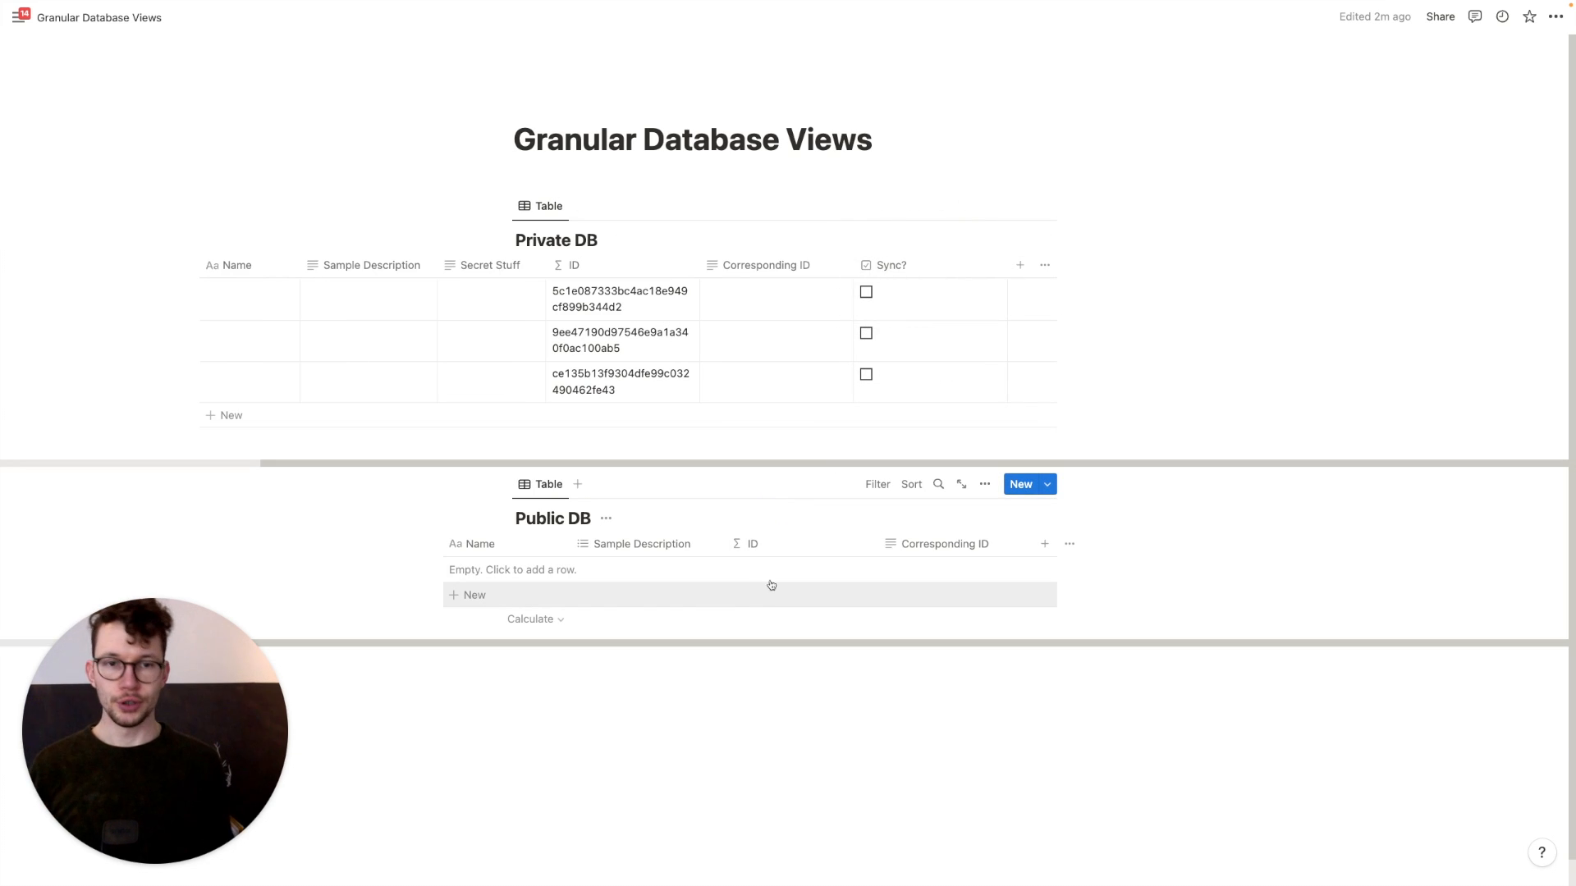
pyautogui.hscroll(-3, 968, 275)
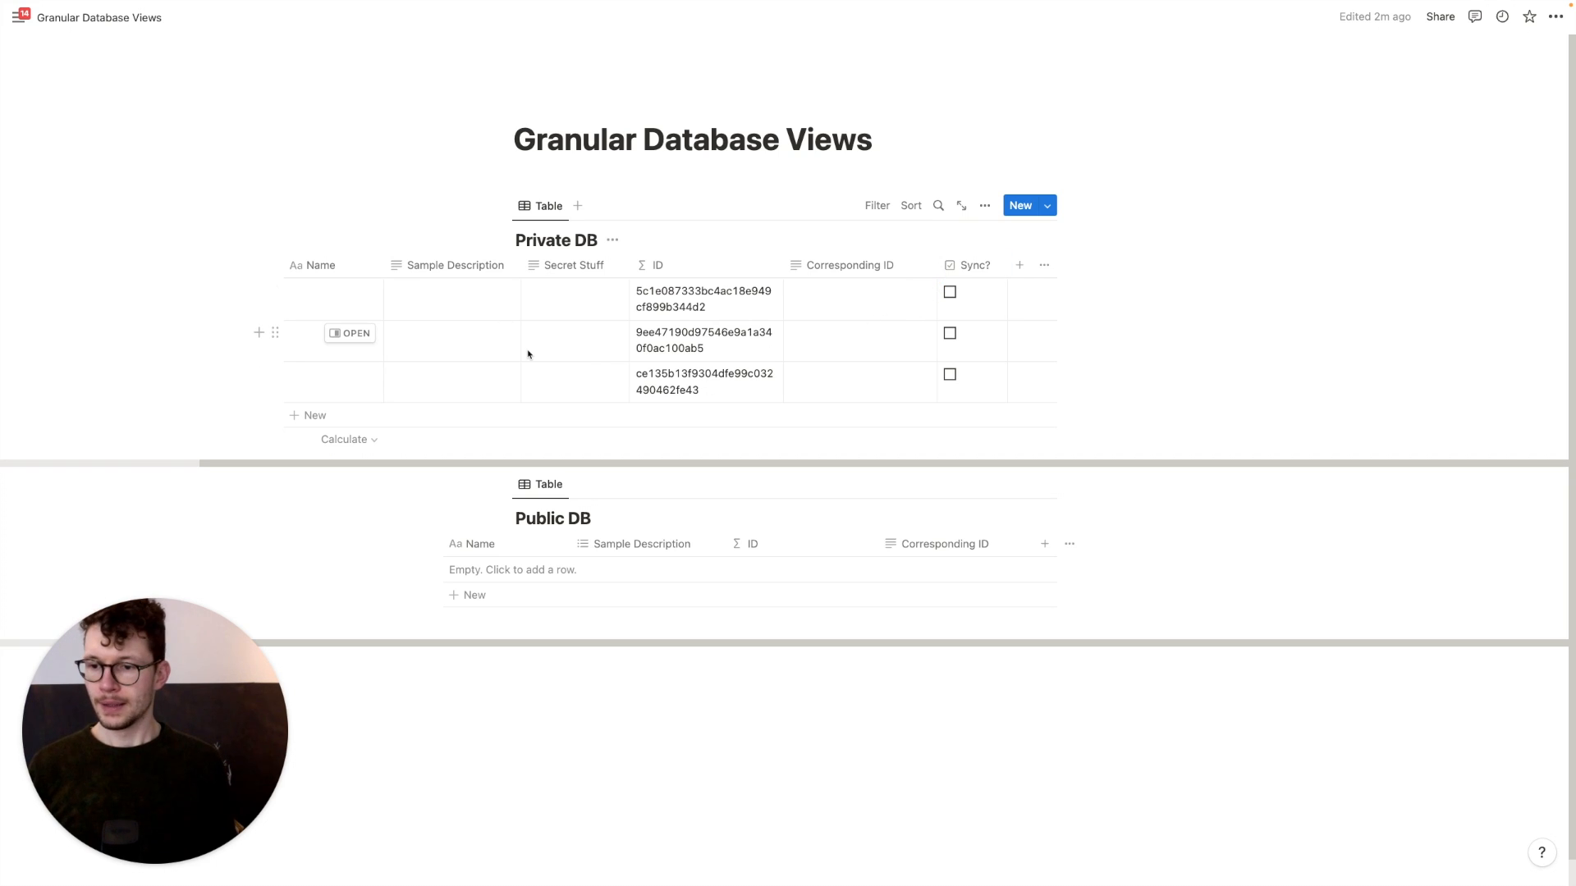
# Name Private DB rows 'Entry A (Not Secret)', 'Entry B (Very Secret)' and 'Entry C'
pyautogui.click(308, 298)
pyautogui.write('Entry')
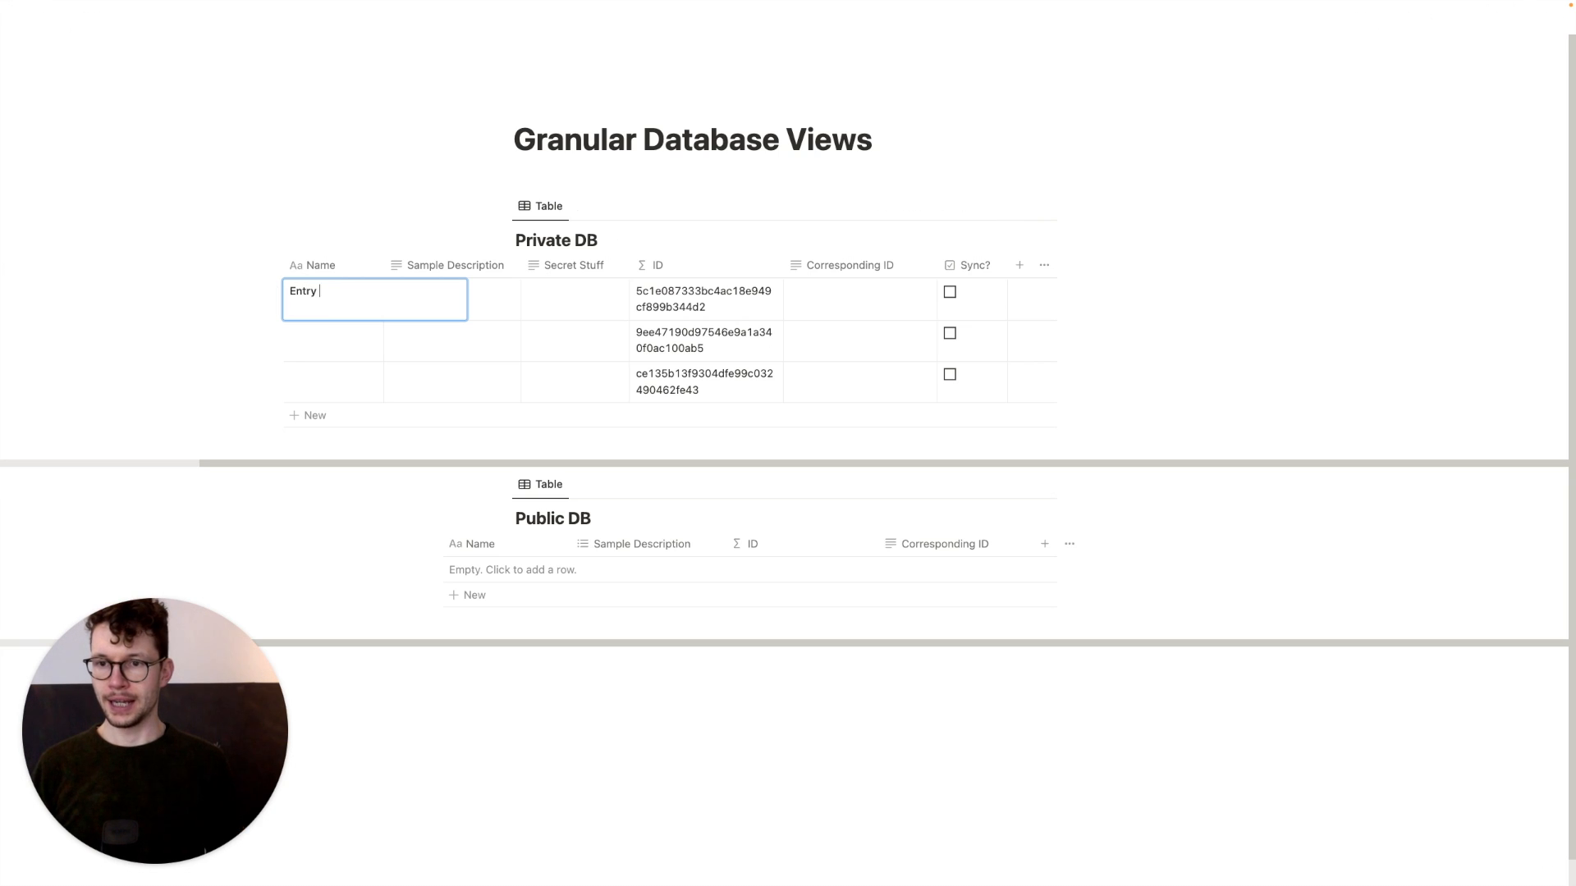
pyautogui.write(' A (Not Secret)')
pyautogui.press('Return')
pyautogui.write('Entry B (')
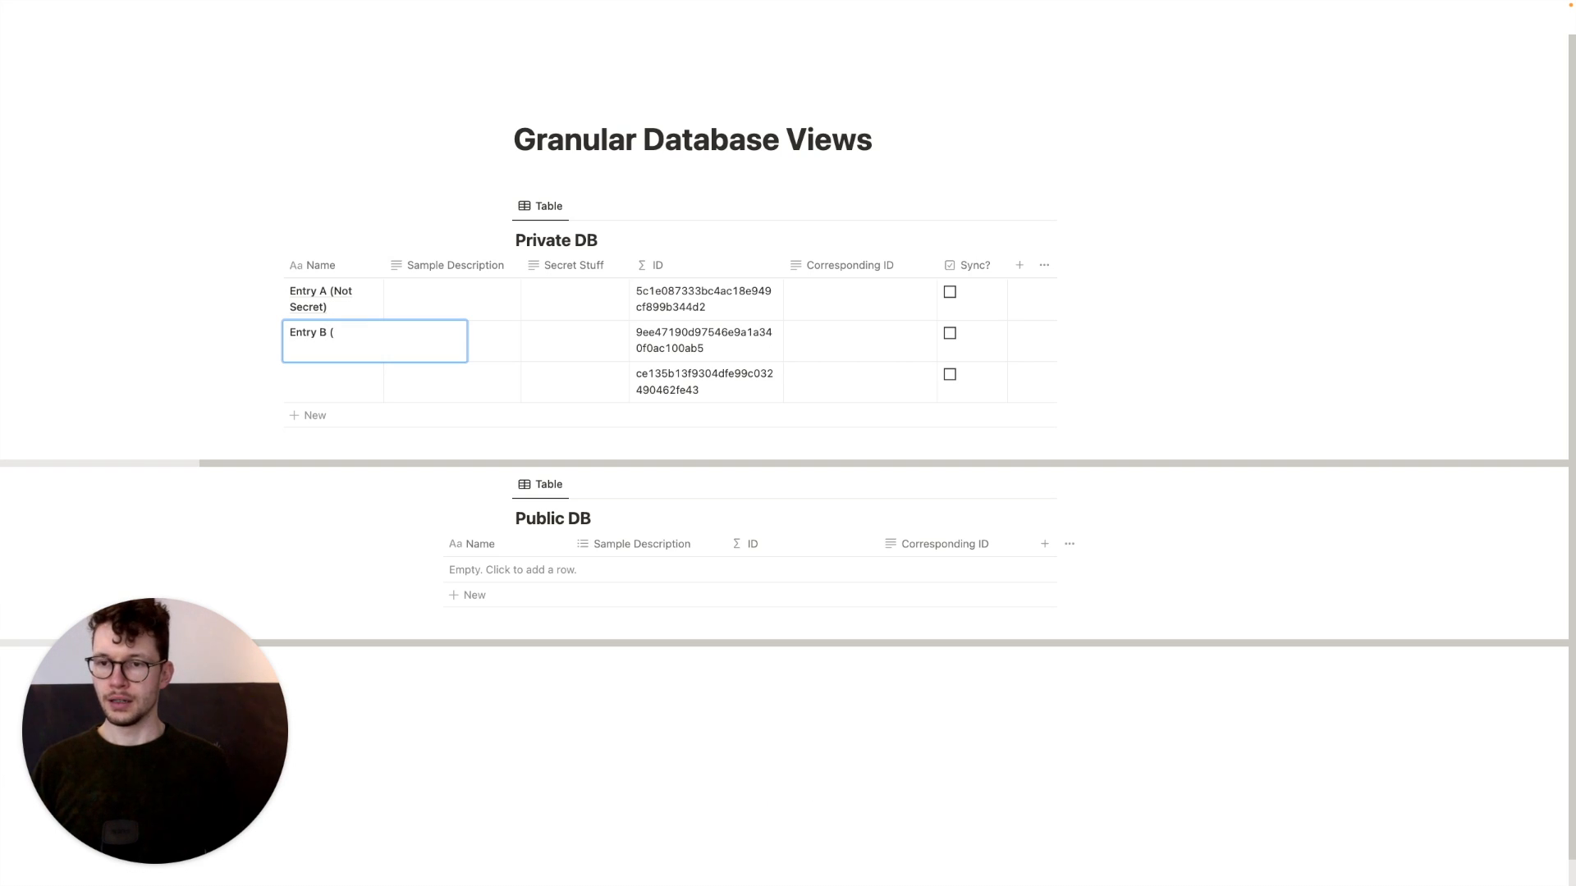
pyautogui.write('Very Secret)')
pyautogui.press('Return')
pyautogui.write('Entry C (Not Secret')
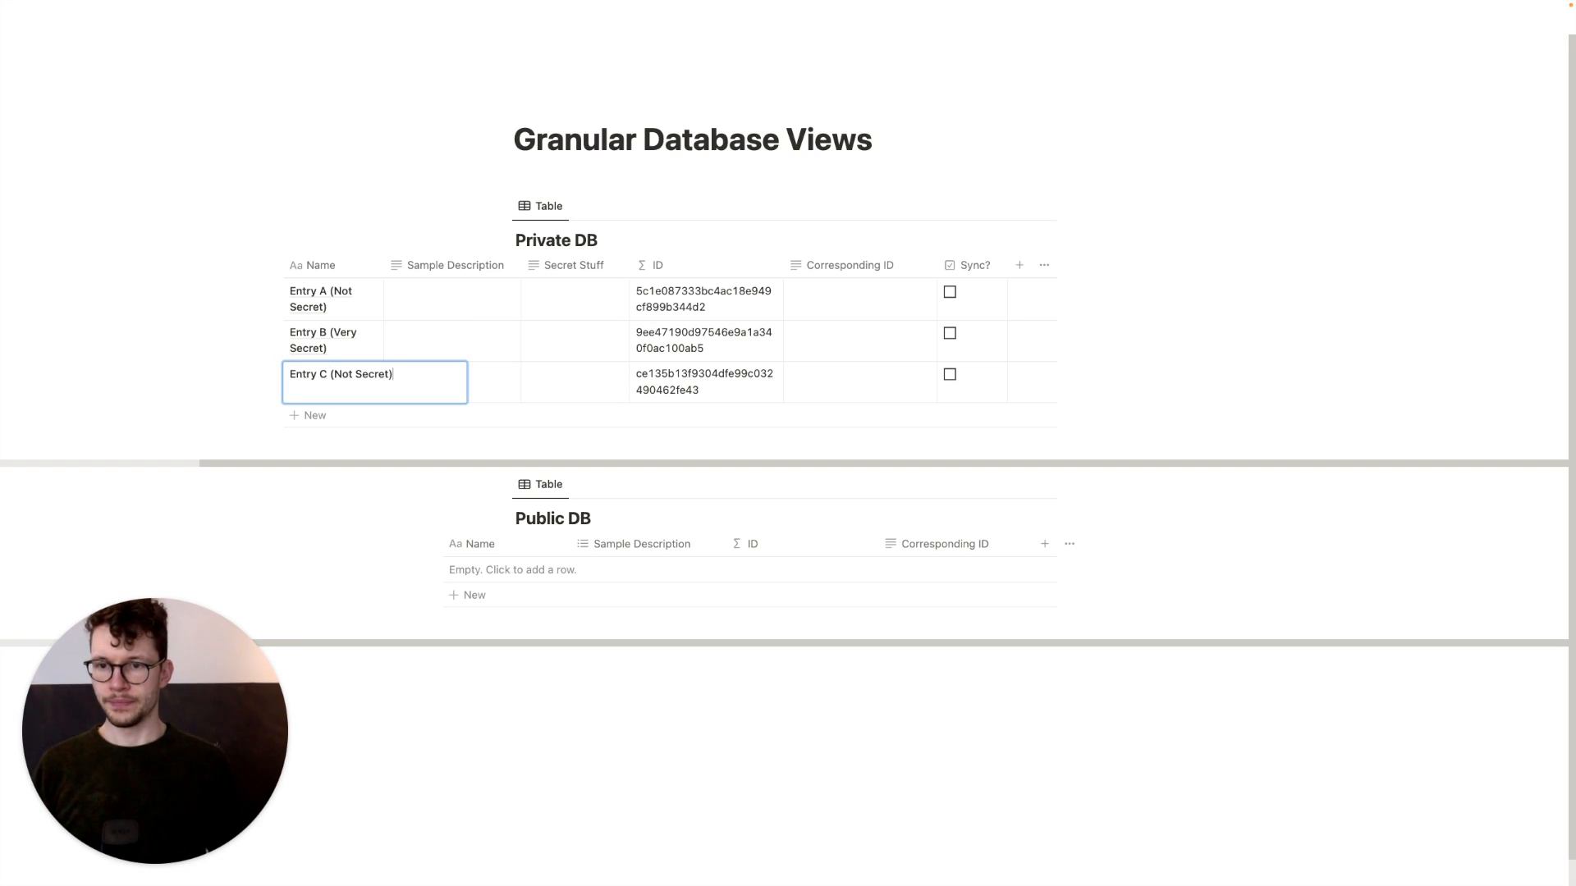
pyautogui.press('Return')
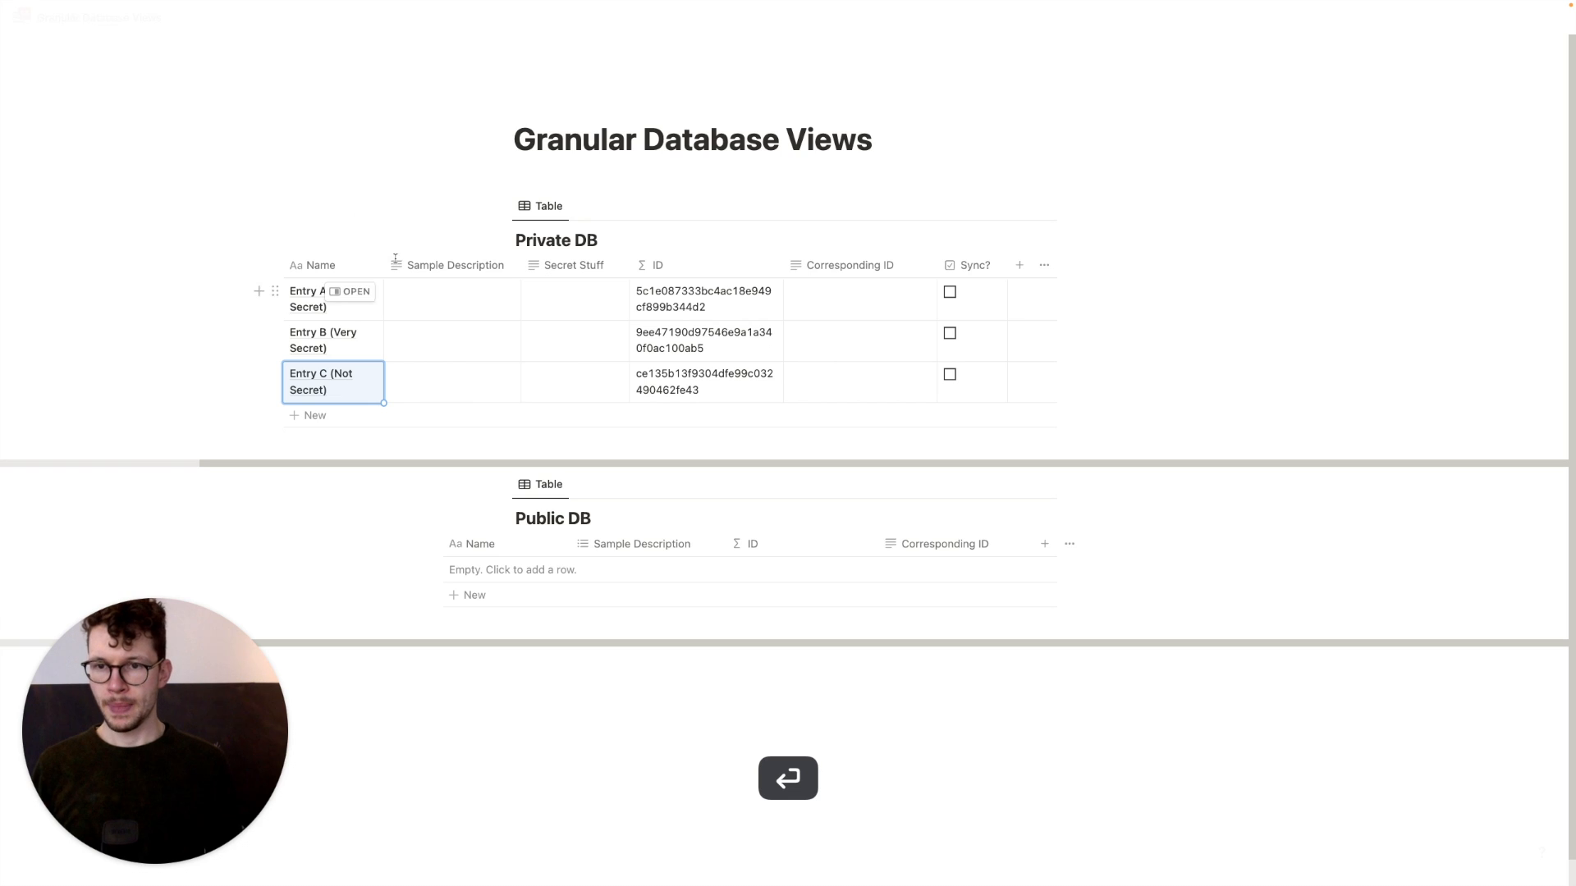
pyautogui.click(419, 314)
pyautogui.write('something')
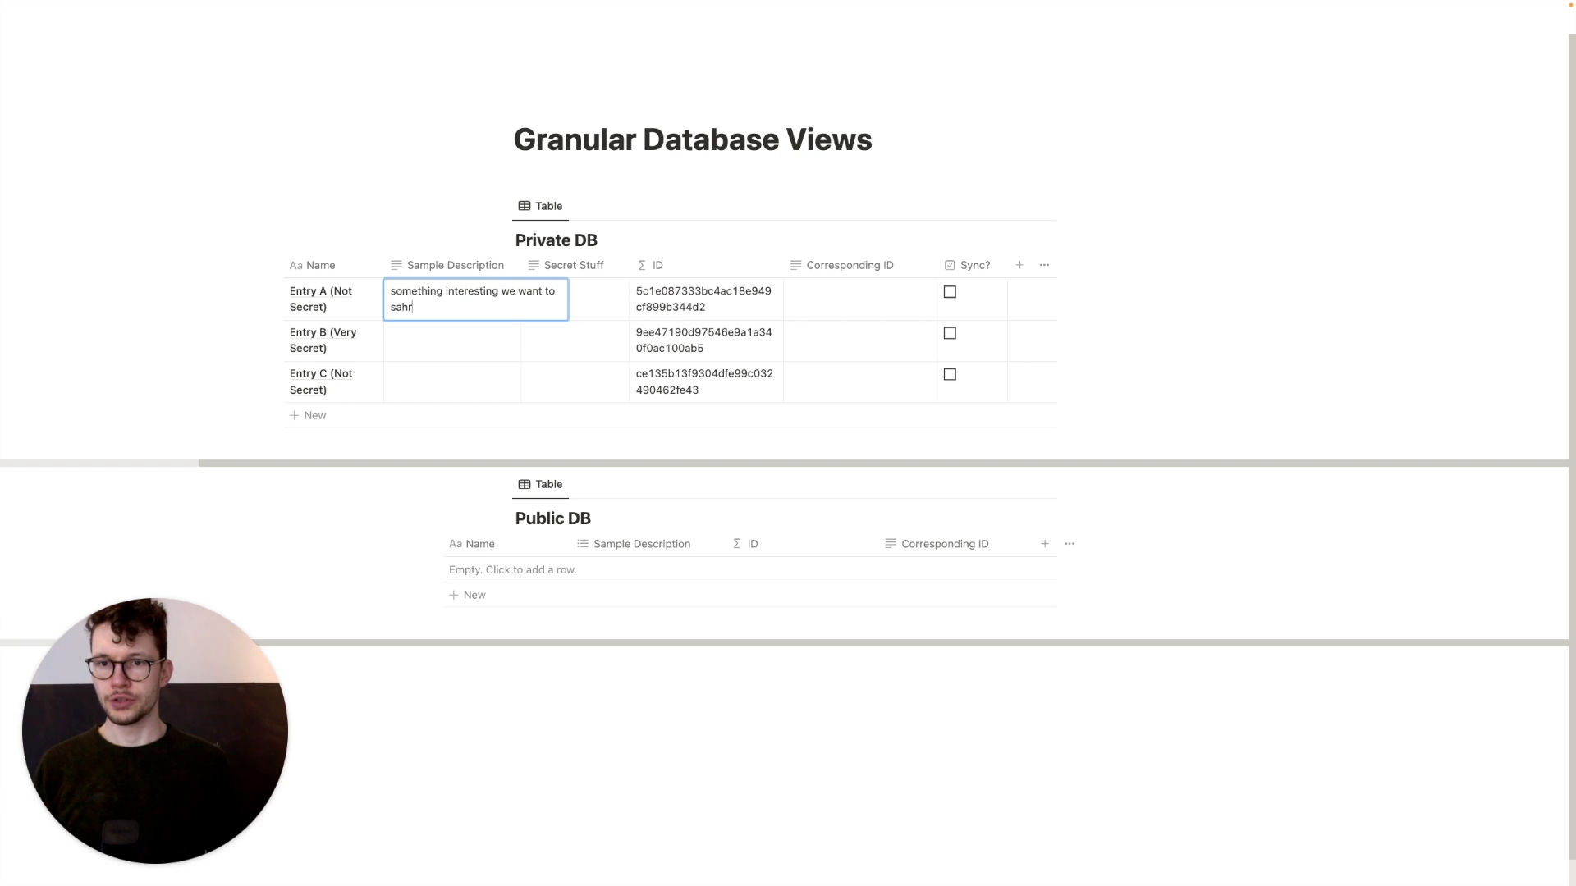
pyautogui.write(' interesting we want to share')
pyautogui.press('Return')
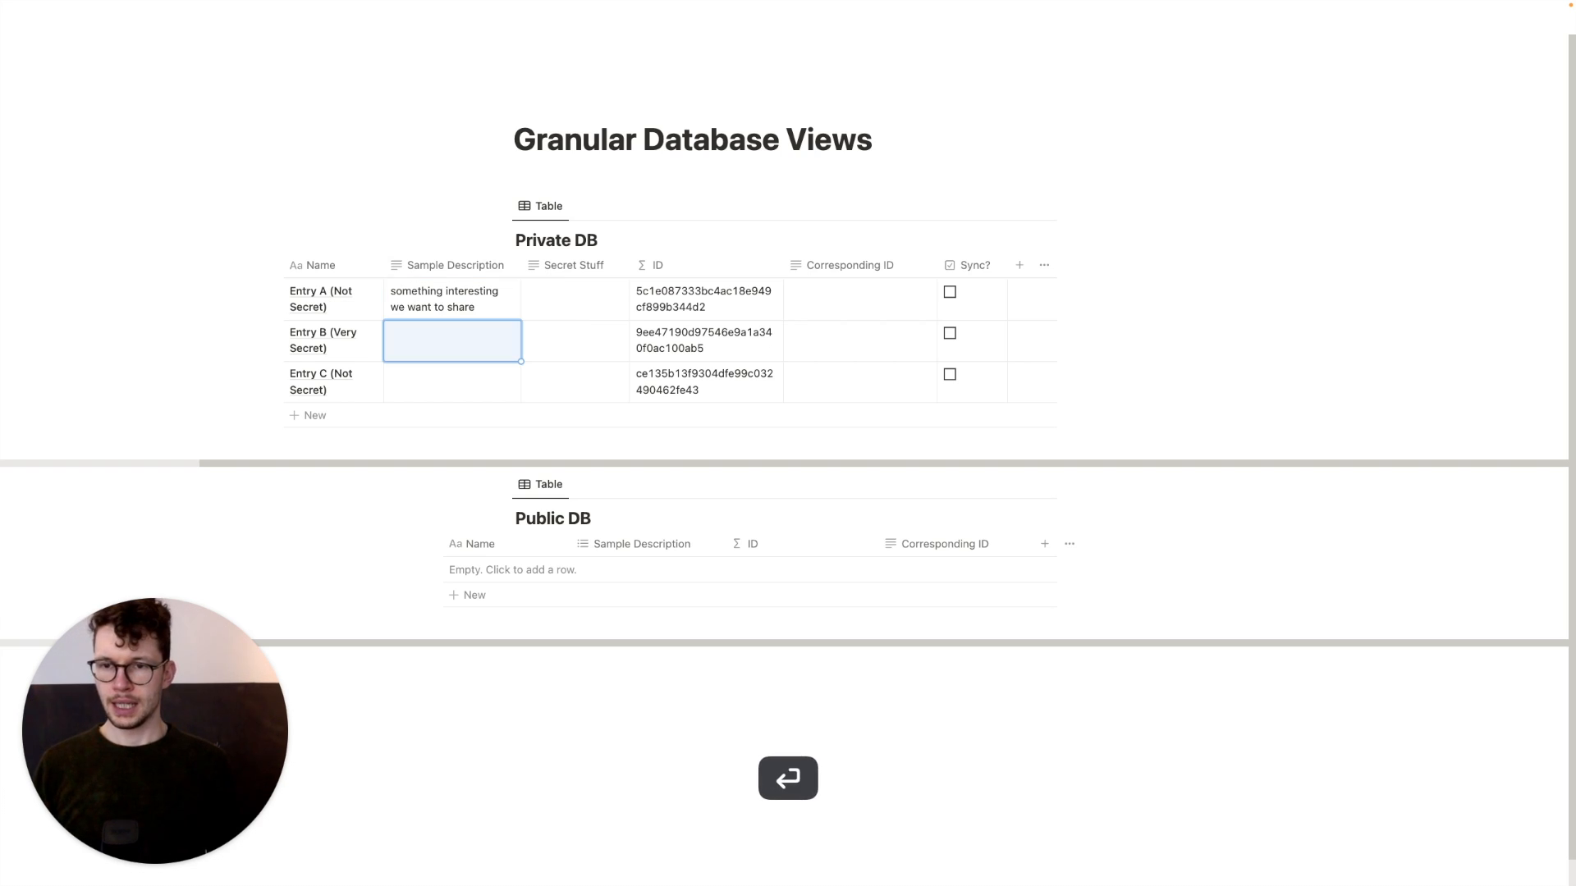
pyautogui.click(554, 325)
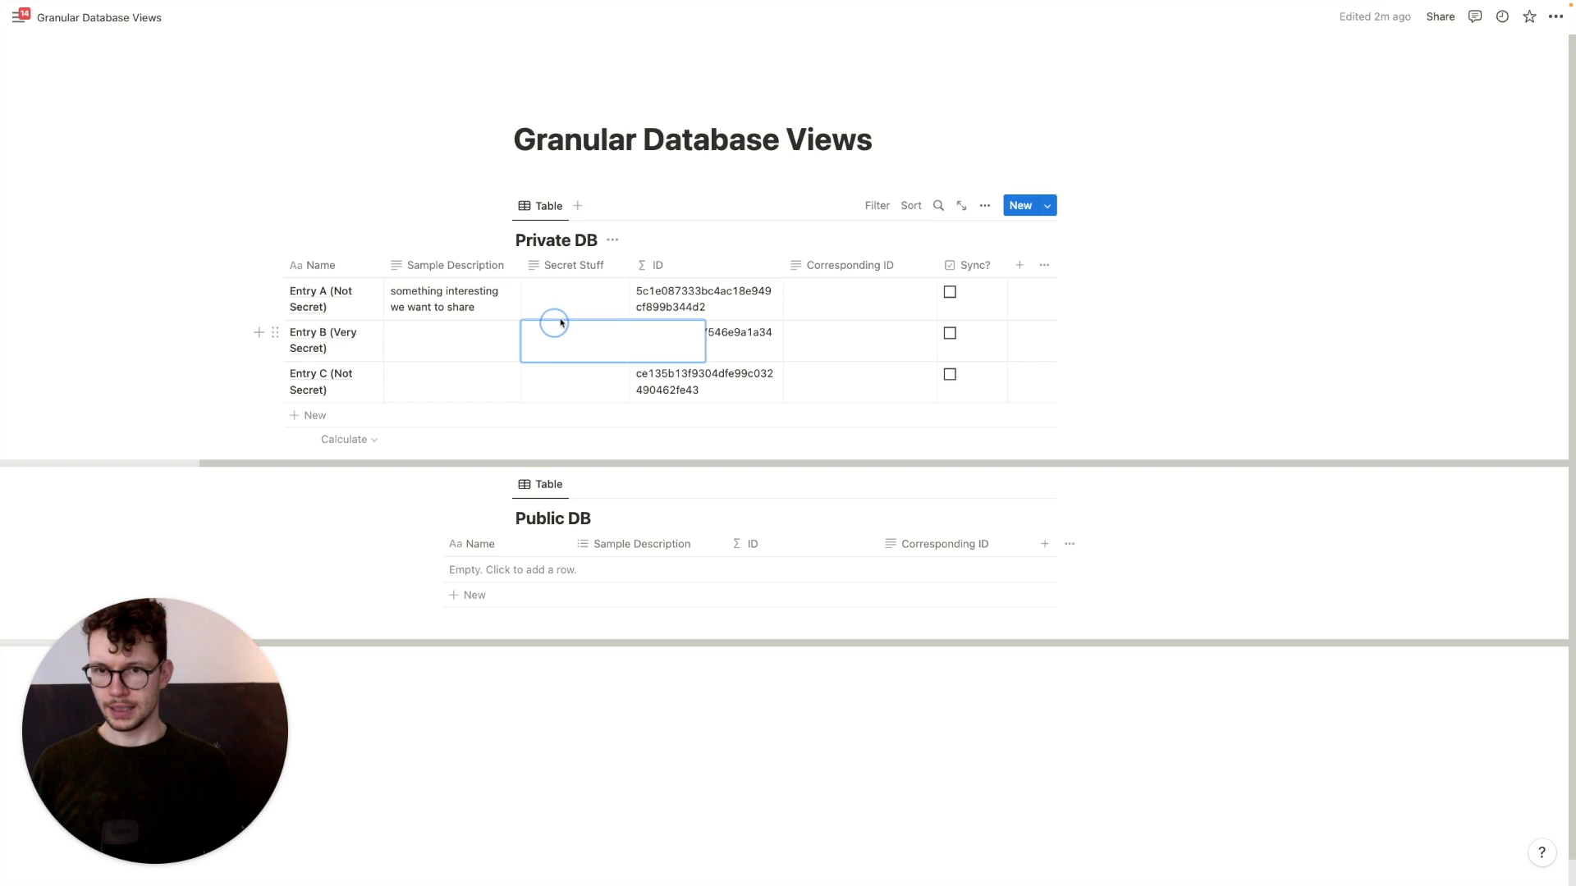
pyautogui.click(564, 309)
pyautogui.write('this')
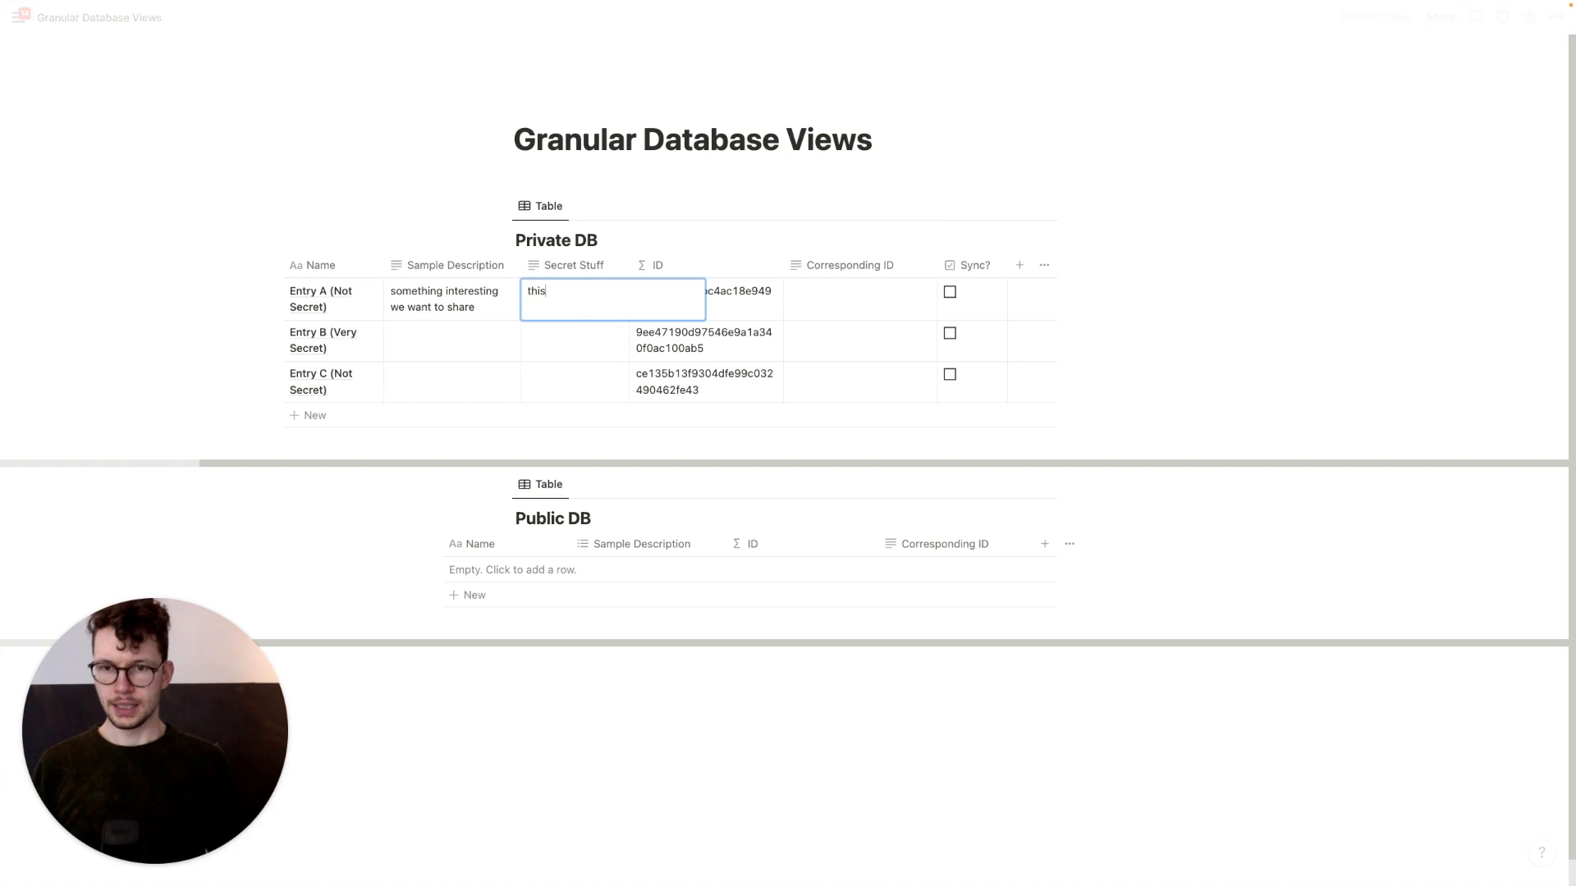
pyautogui.write(' should be secre')
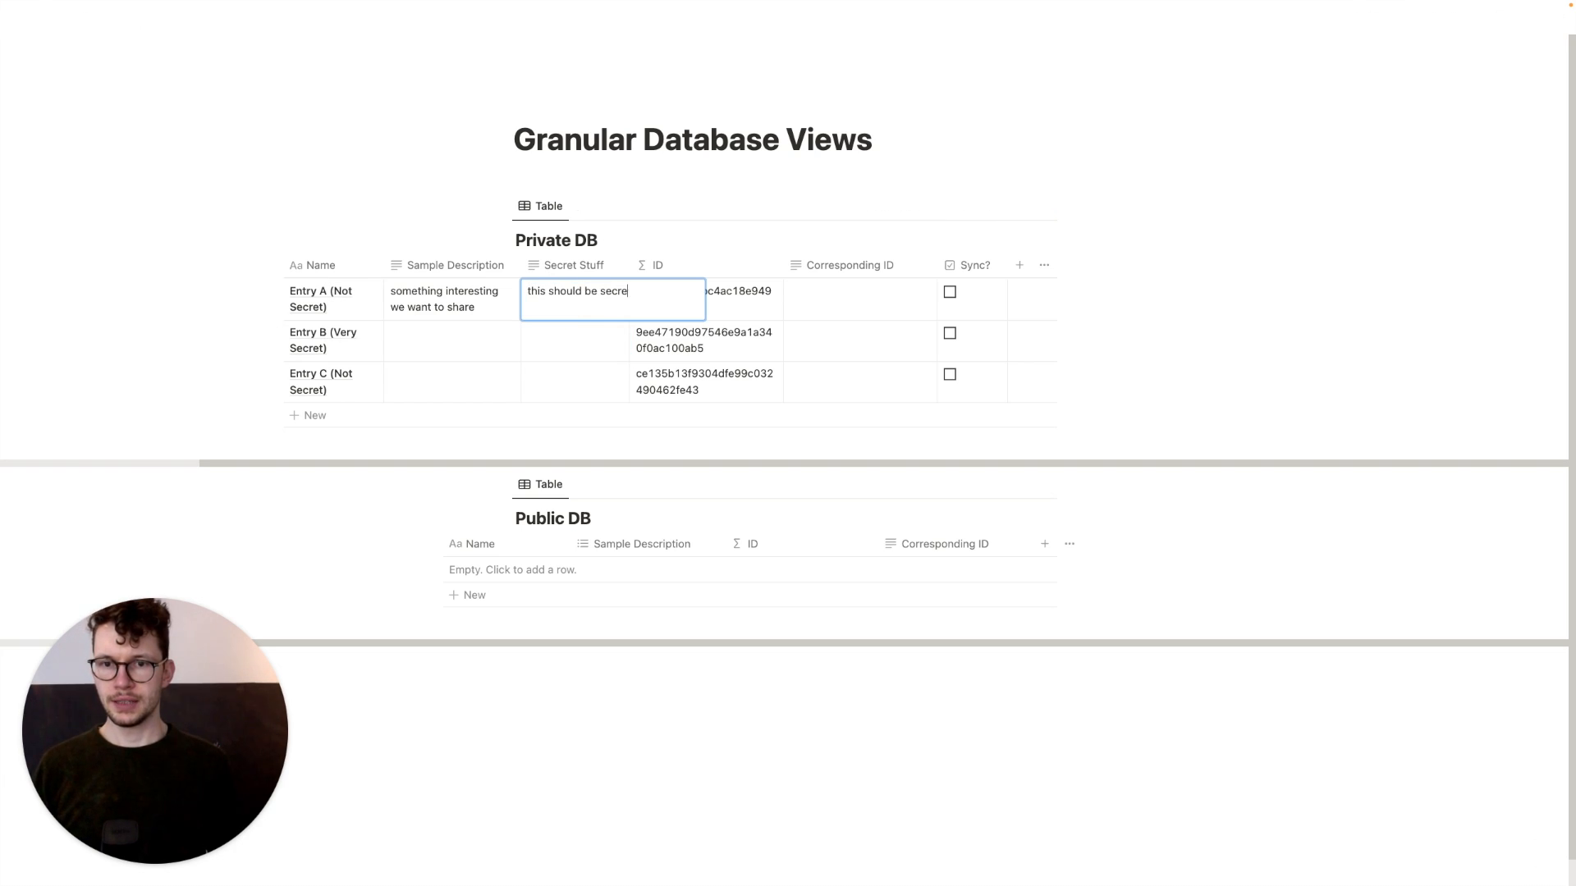
pyautogui.write('t')
pyautogui.press('Return')
pyautogui.click(515, 314)
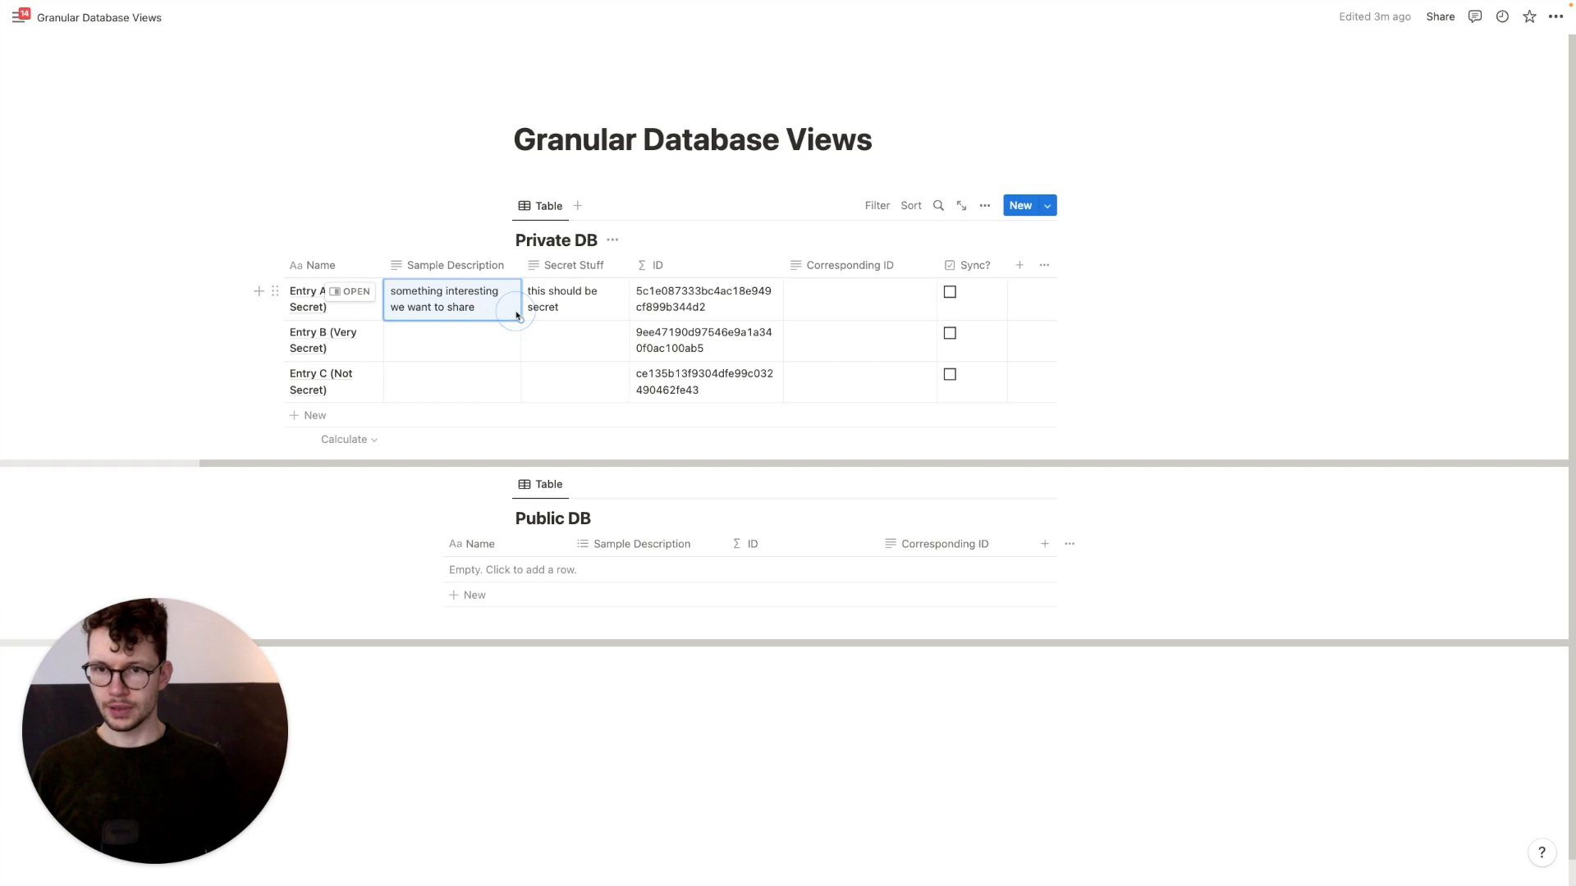
pyautogui.moveTo(513, 309); pyautogui.dragTo(565, 305)
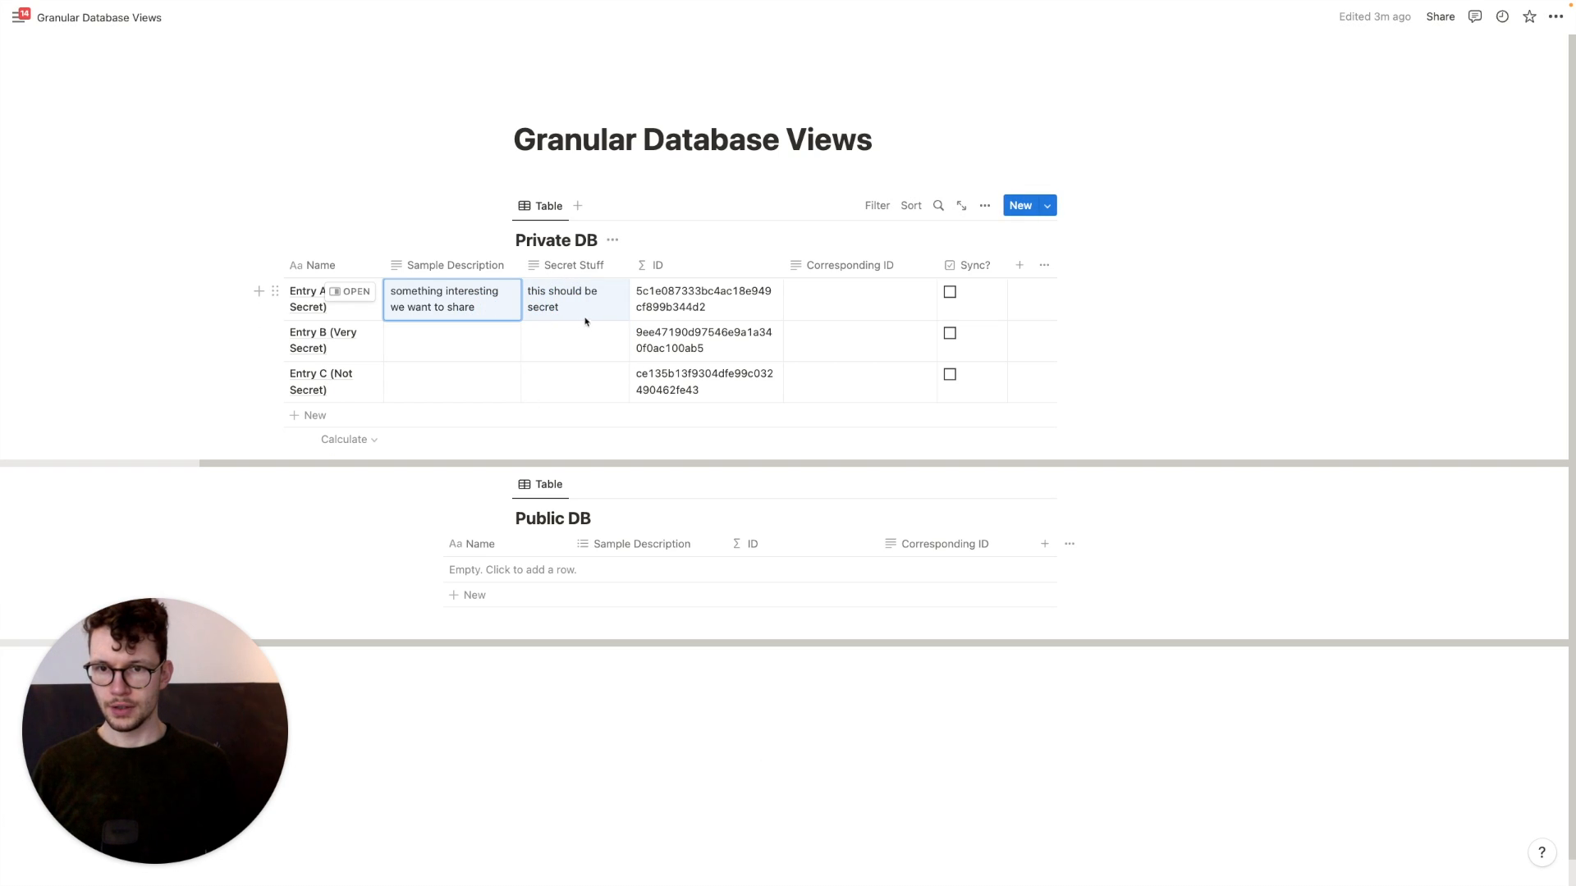
pyautogui.click(506, 318)
pyautogui.press('Return')
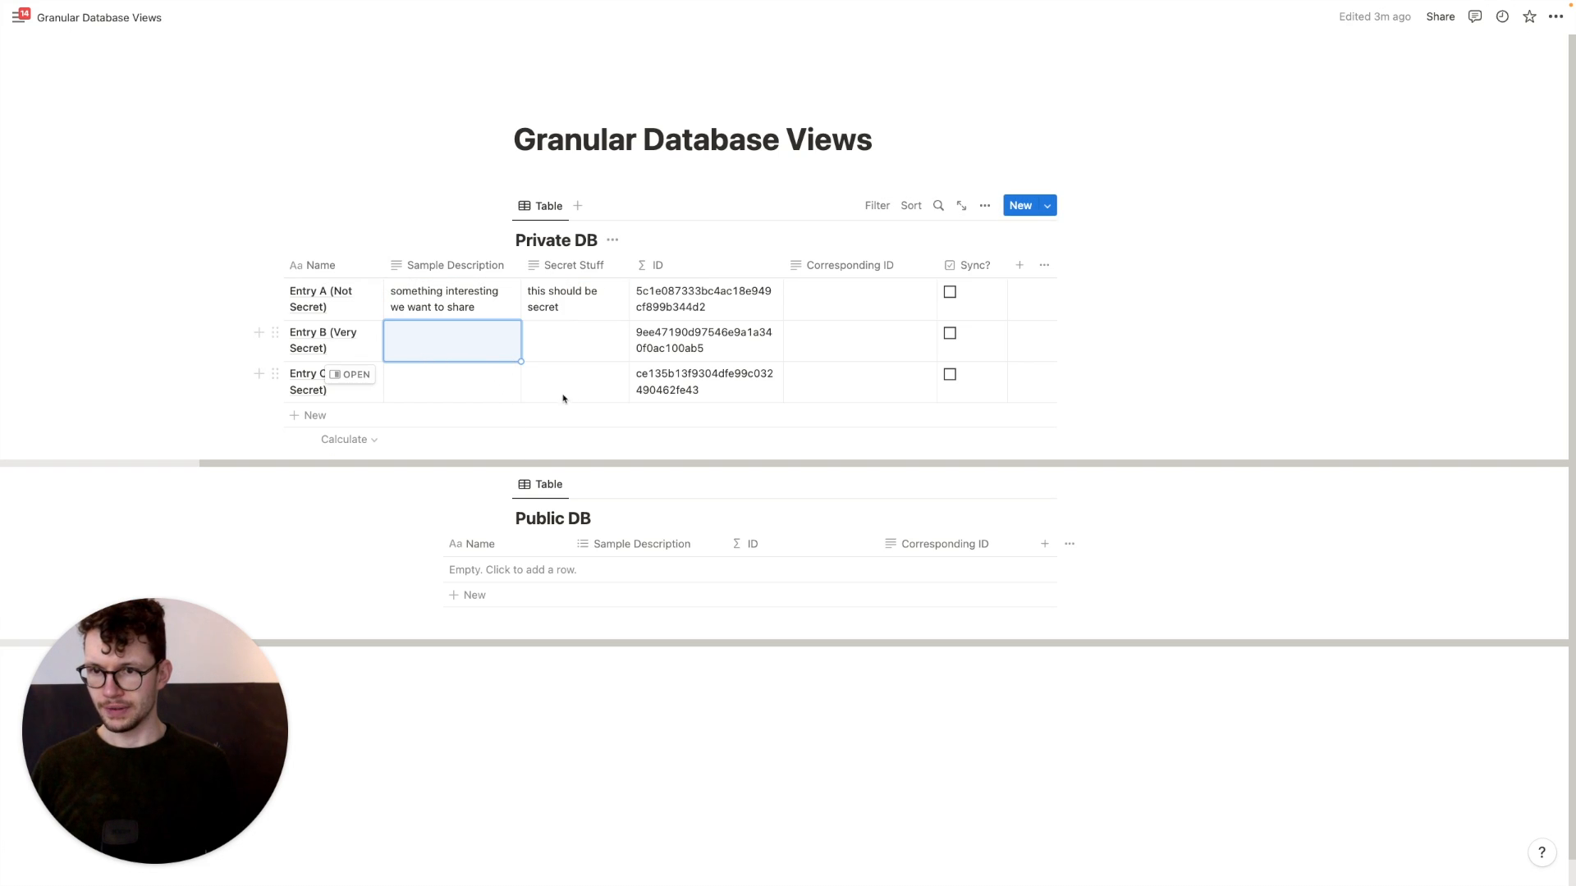
# Give Entry C the description 'more stuff' and secret 'more secrets'
pyautogui.click(474, 387)
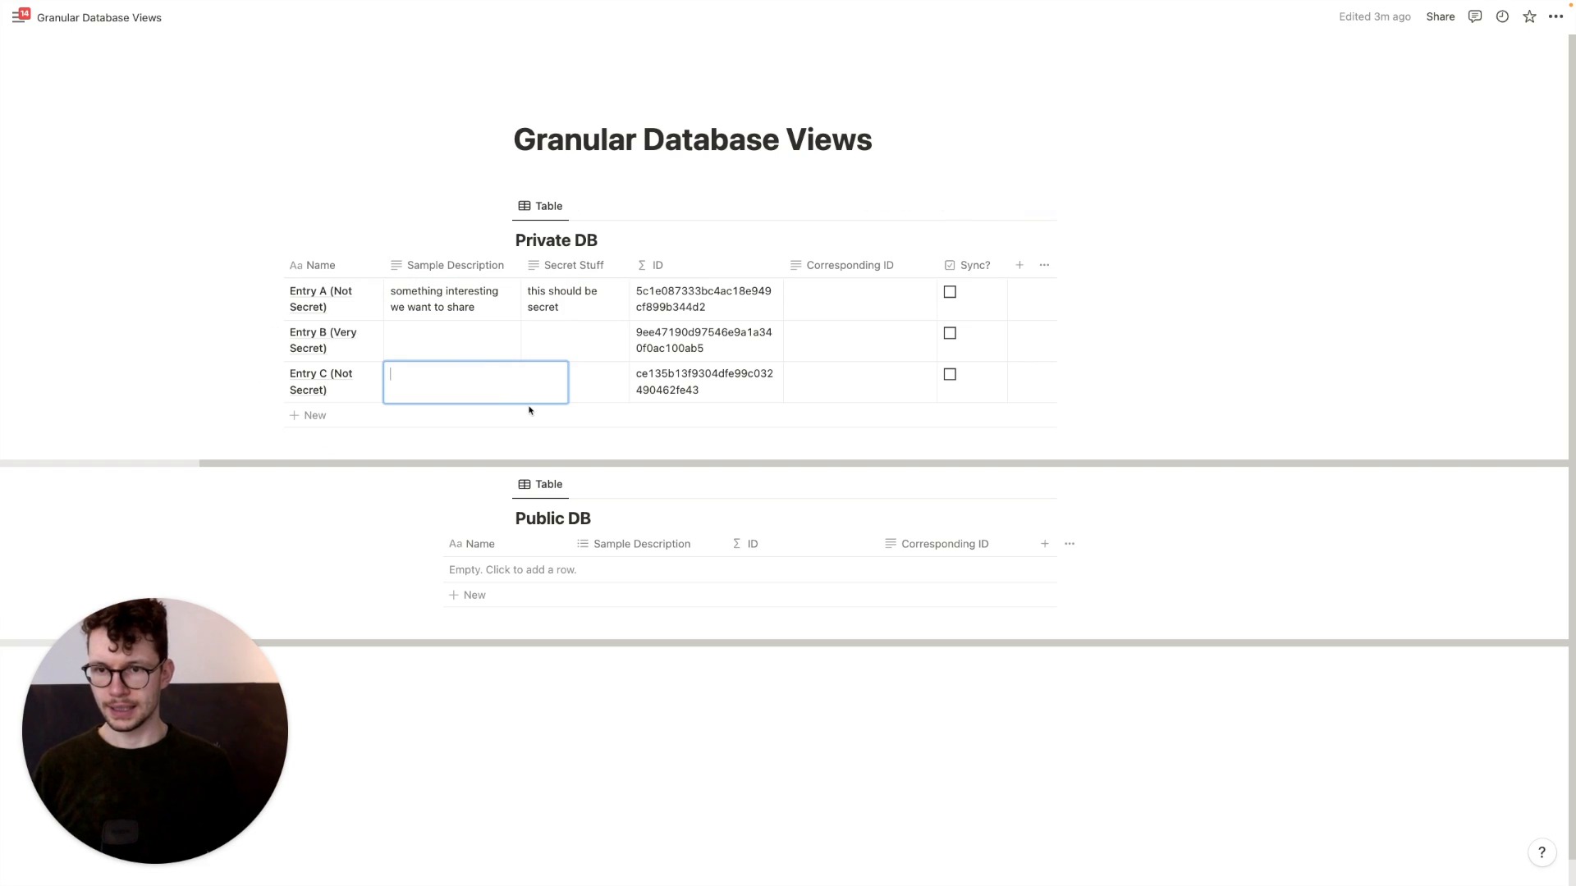
pyautogui.write('more stuff')
pyautogui.press('Return')
pyautogui.press('Return')
pyautogui.press('Tab')
pyautogui.write('more secrets')
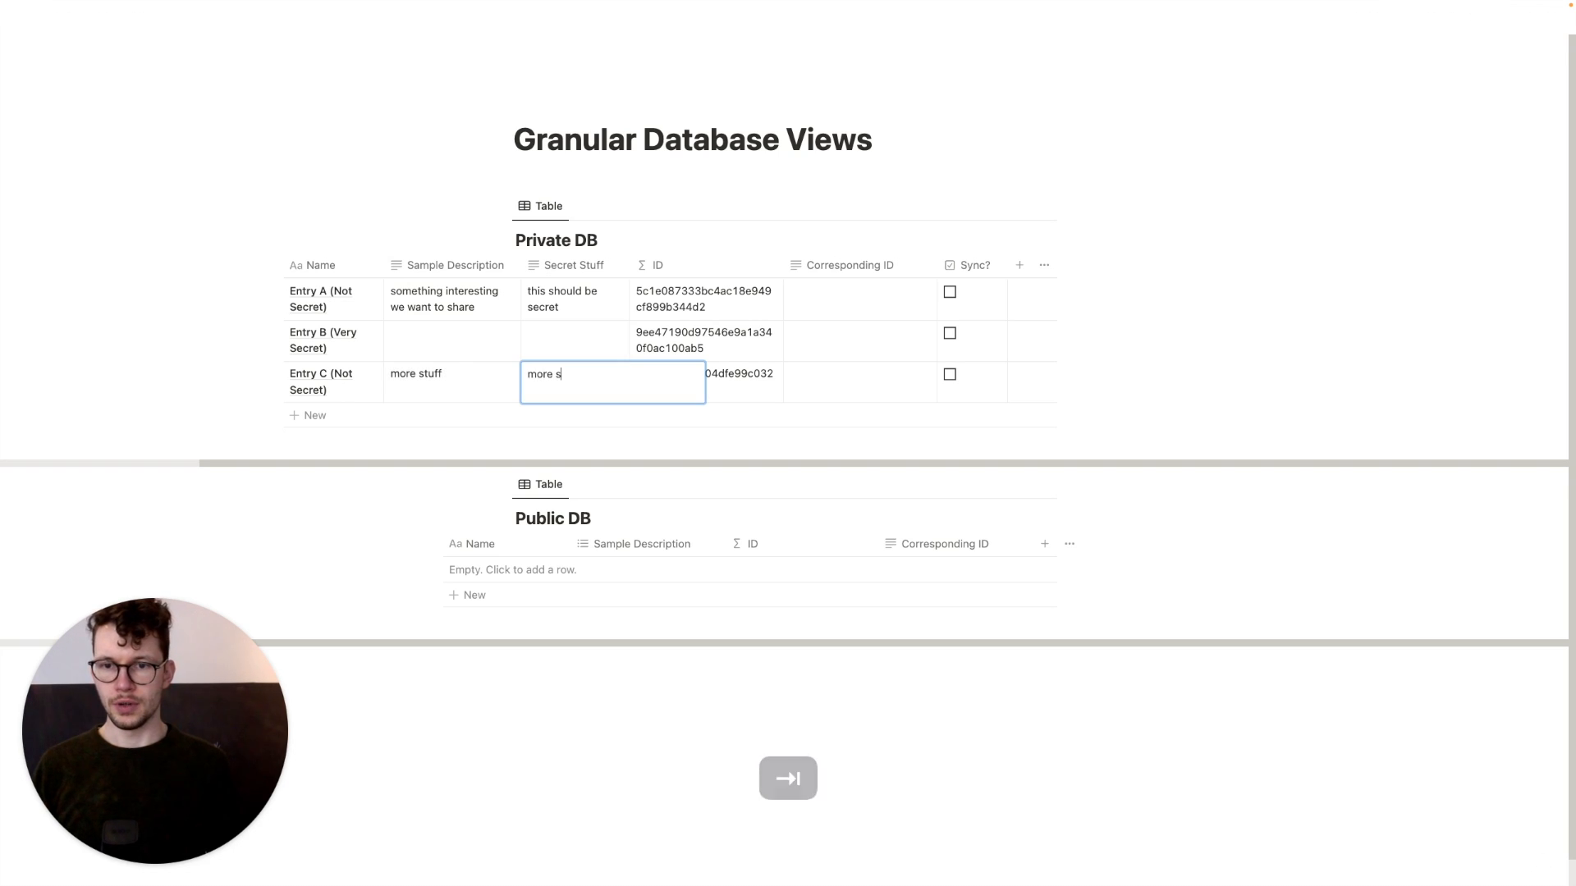
pyautogui.press('Return')
# Clear the table cell selection by clicking the empty page margin
pyautogui.click(214, 167)
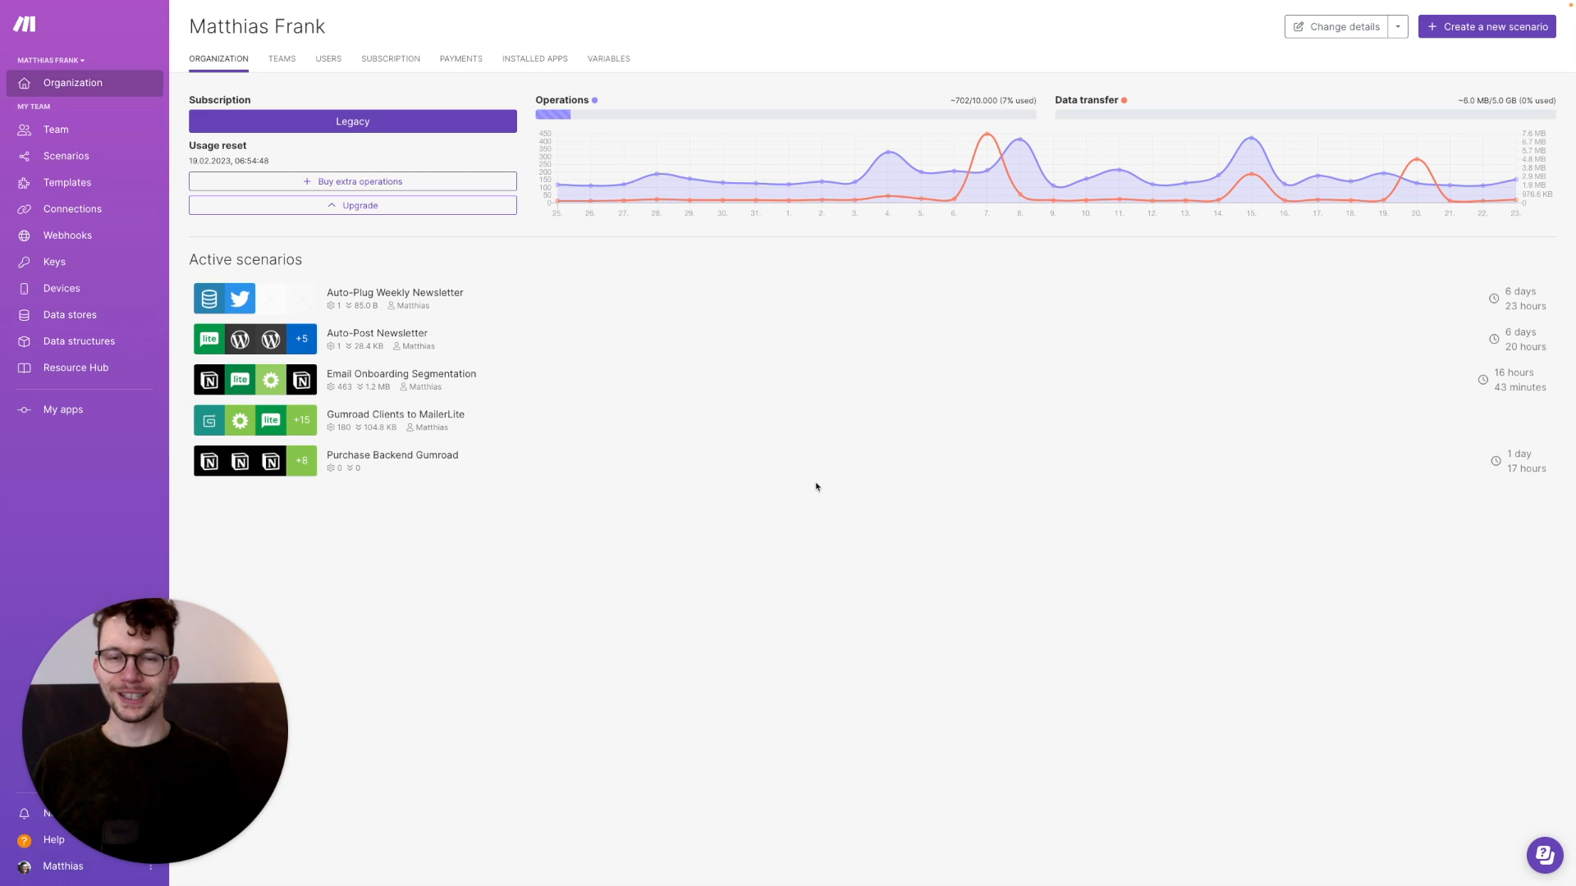
# Create a new scenario and name it 'Sync Information from Private to Public'
pyautogui.click(1493, 33)
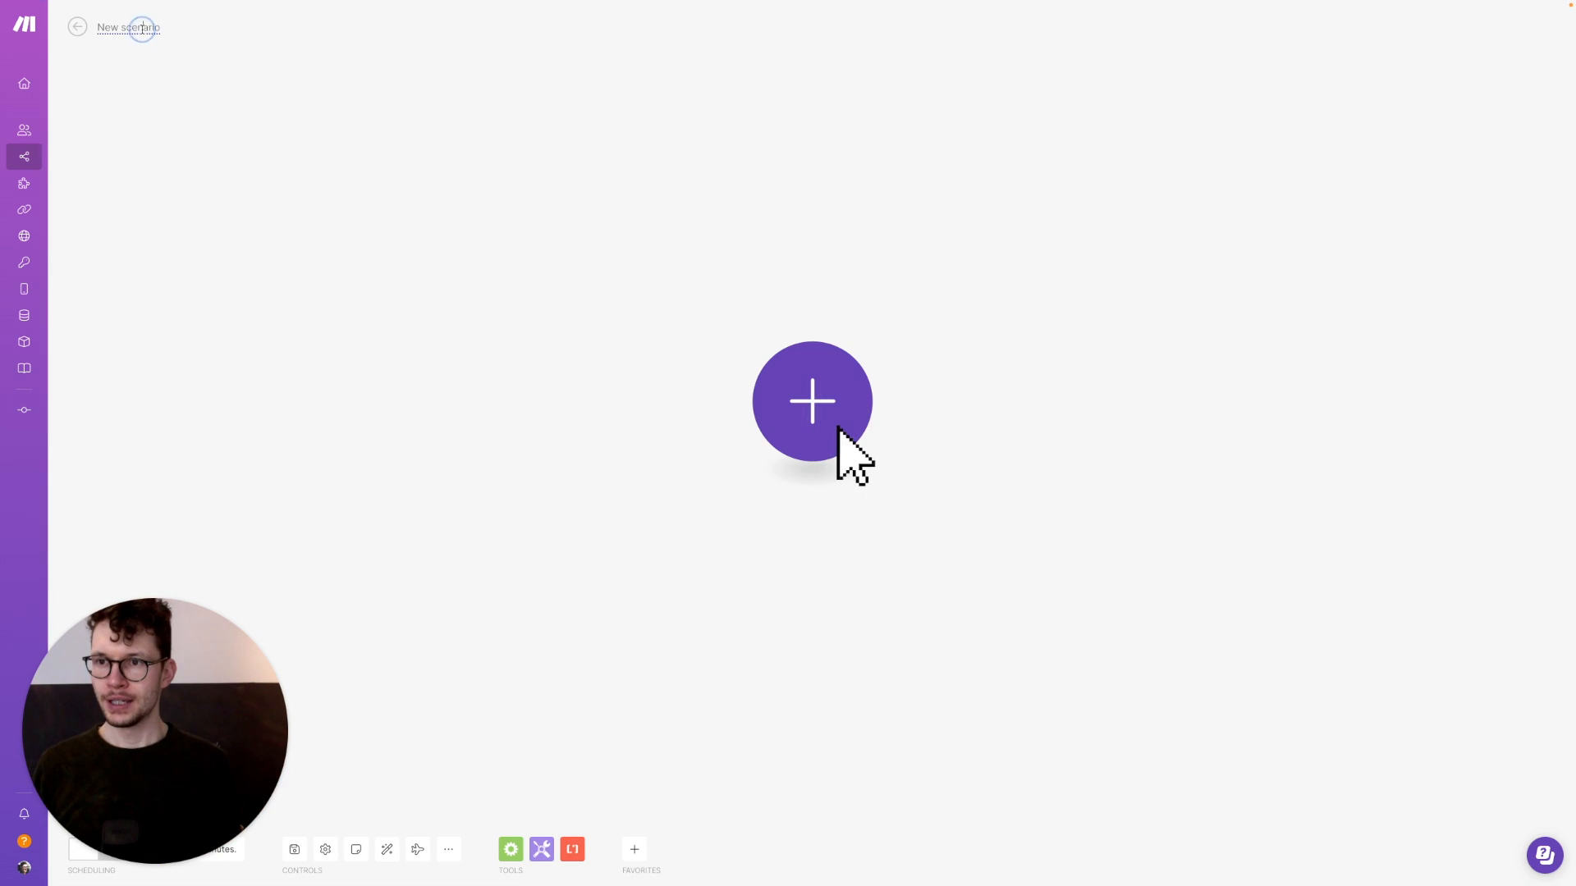
pyautogui.press('super+a')
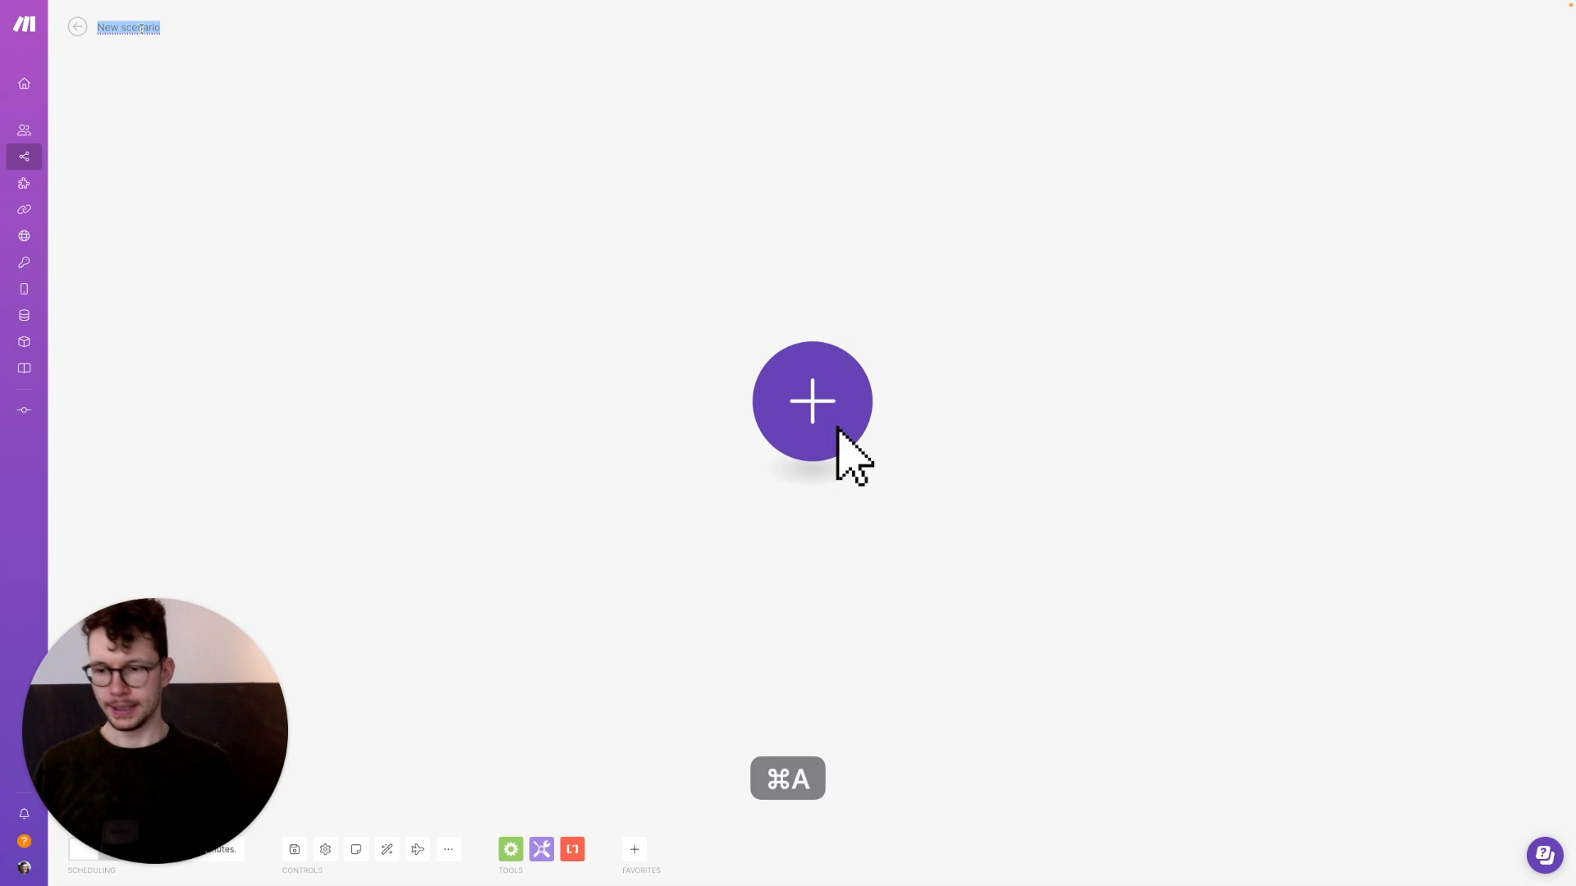
pyautogui.write('Sync Information from P')
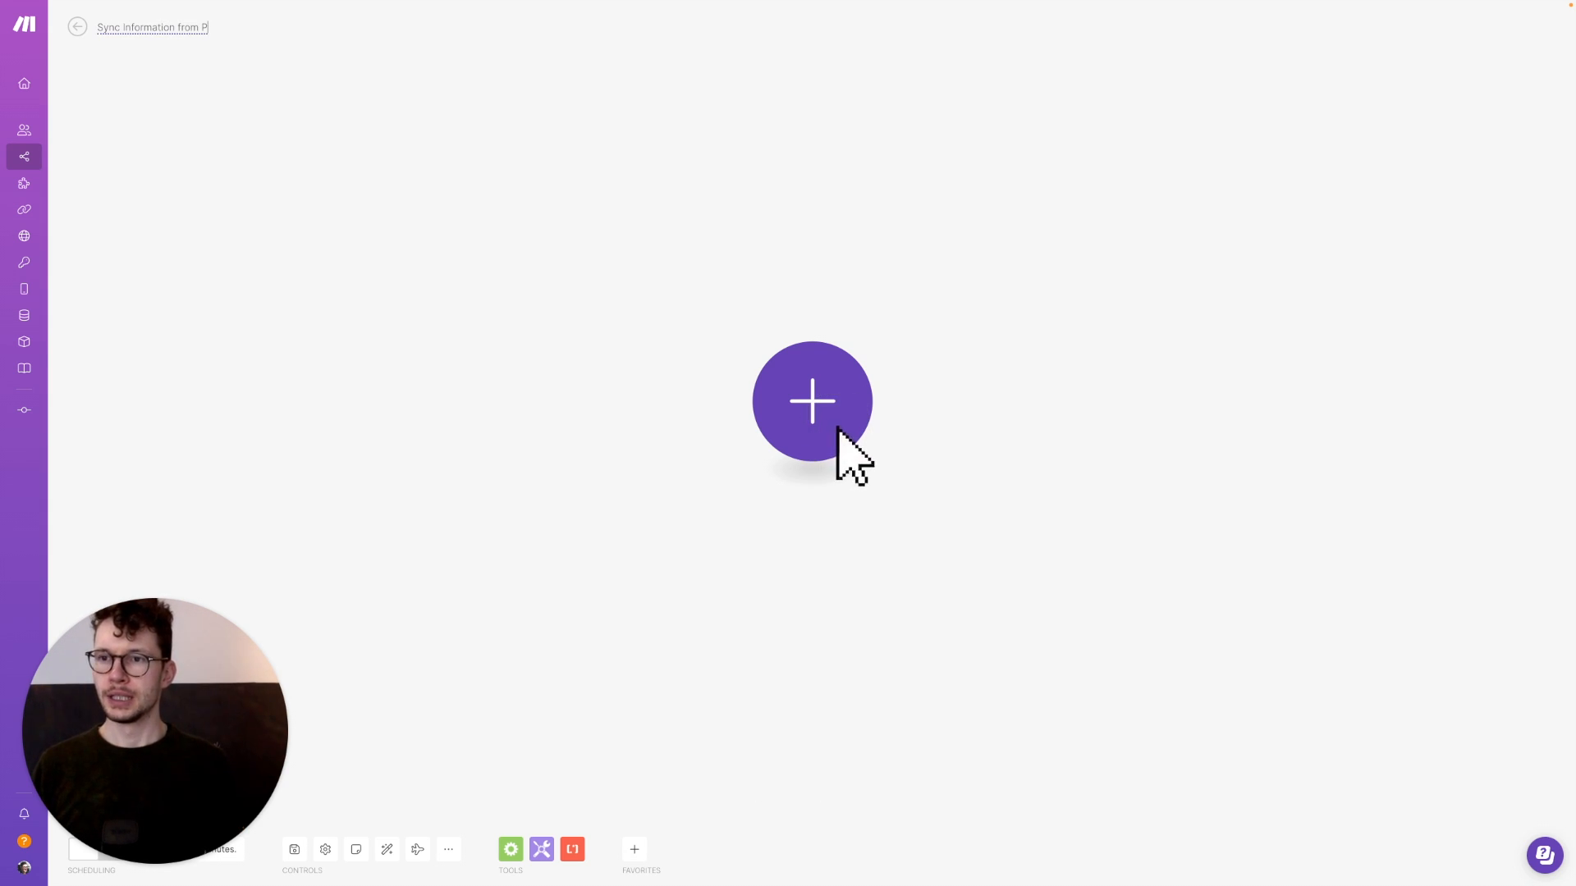
pyautogui.write('rivate to Publ')
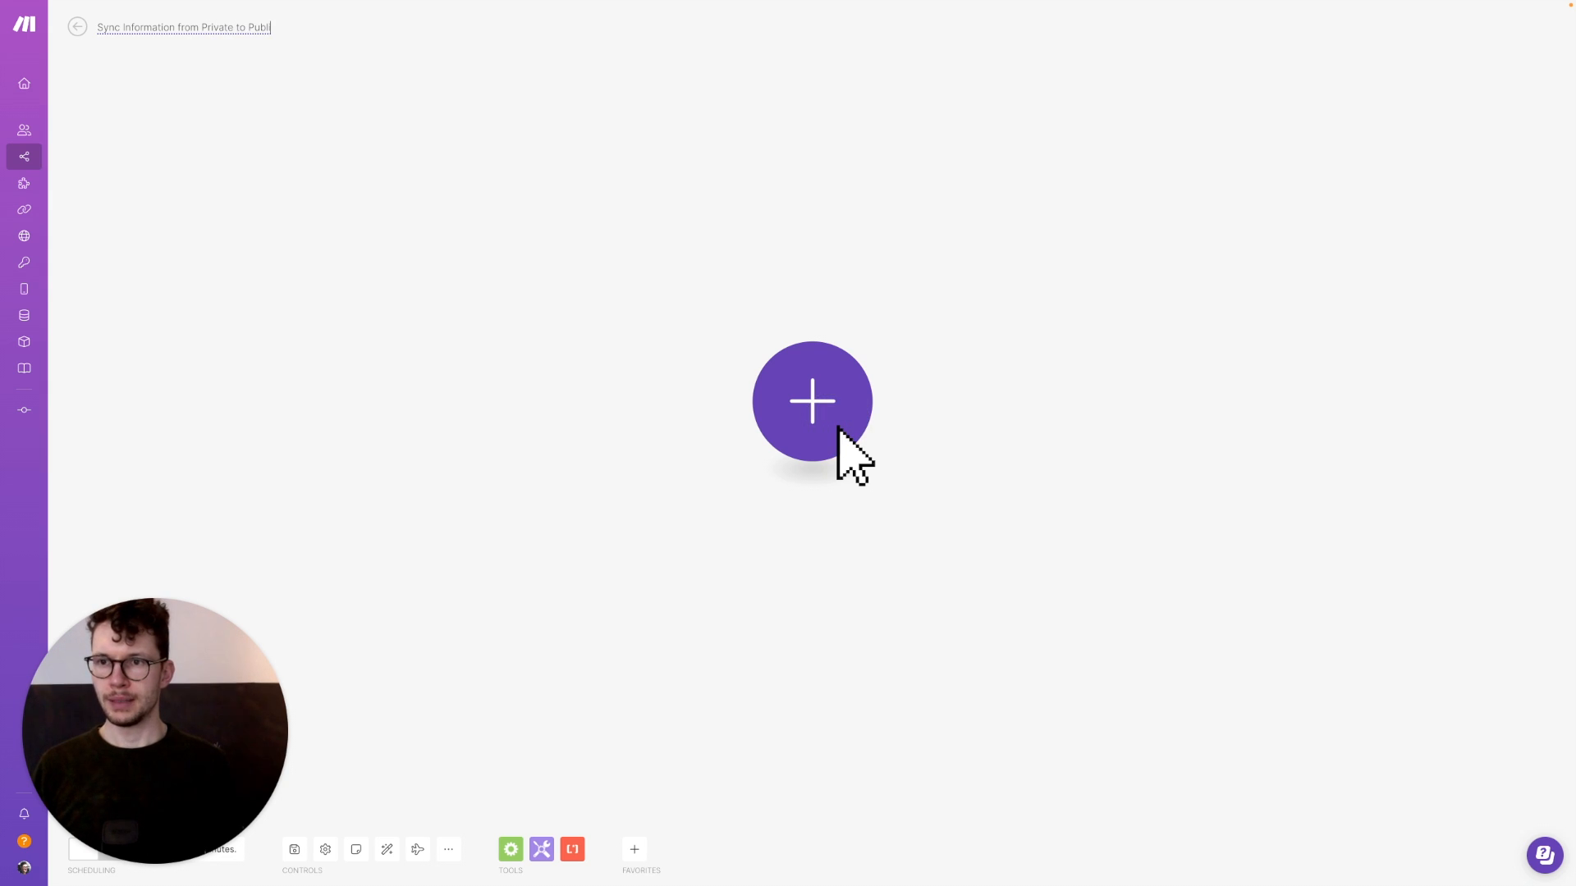
pyautogui.write('ic')
pyautogui.press('Return')
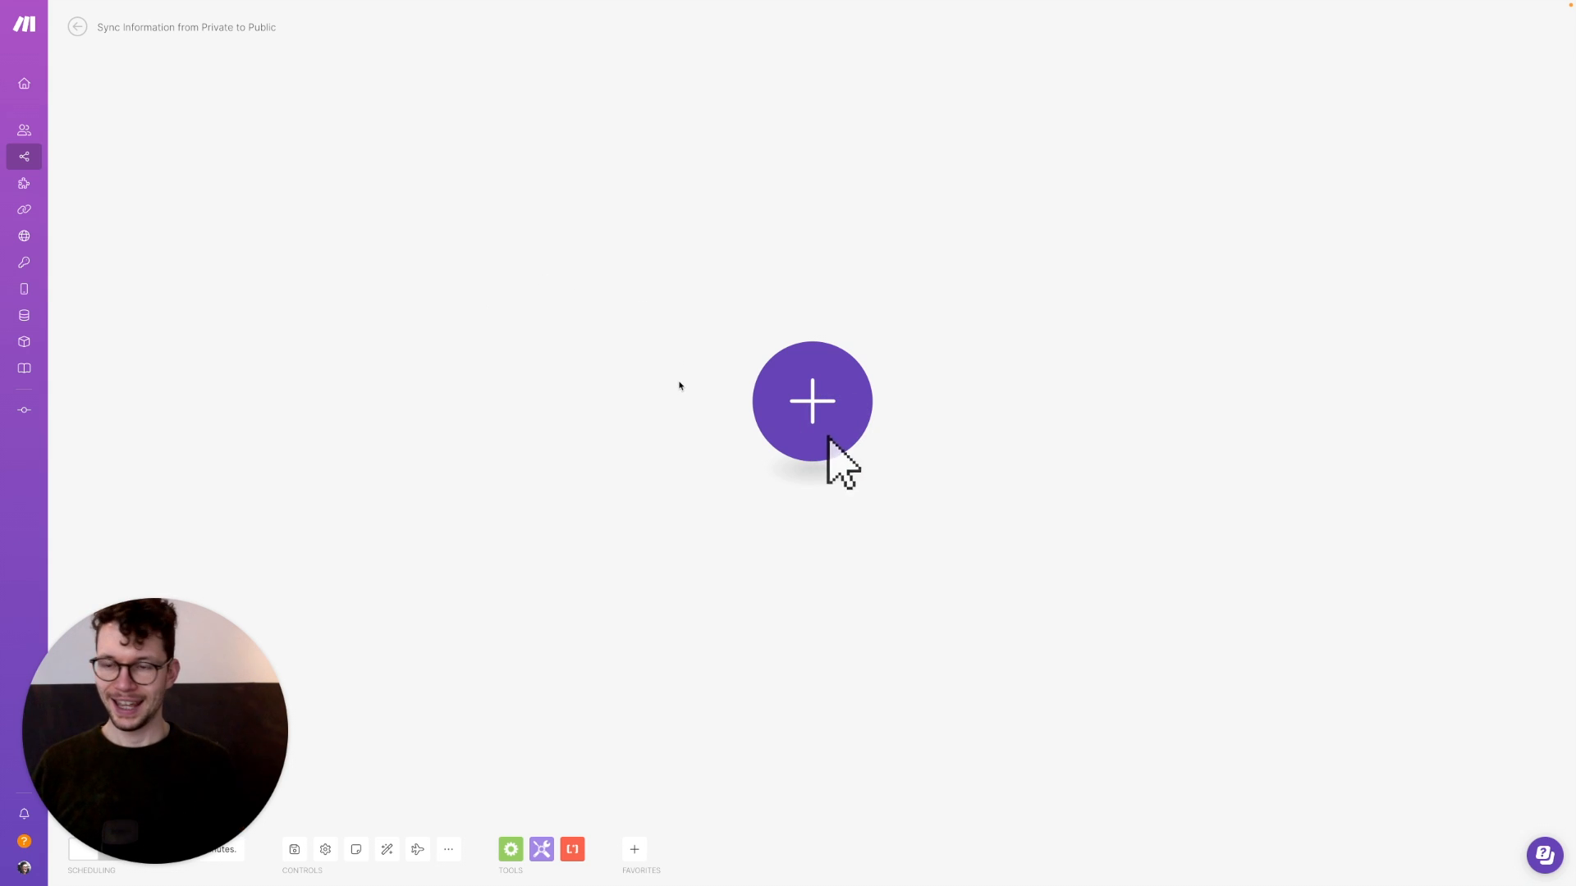
# Add a Notion Watch Database Items trigger on the main Notion connection, then return to Notion
pyautogui.click(795, 403)
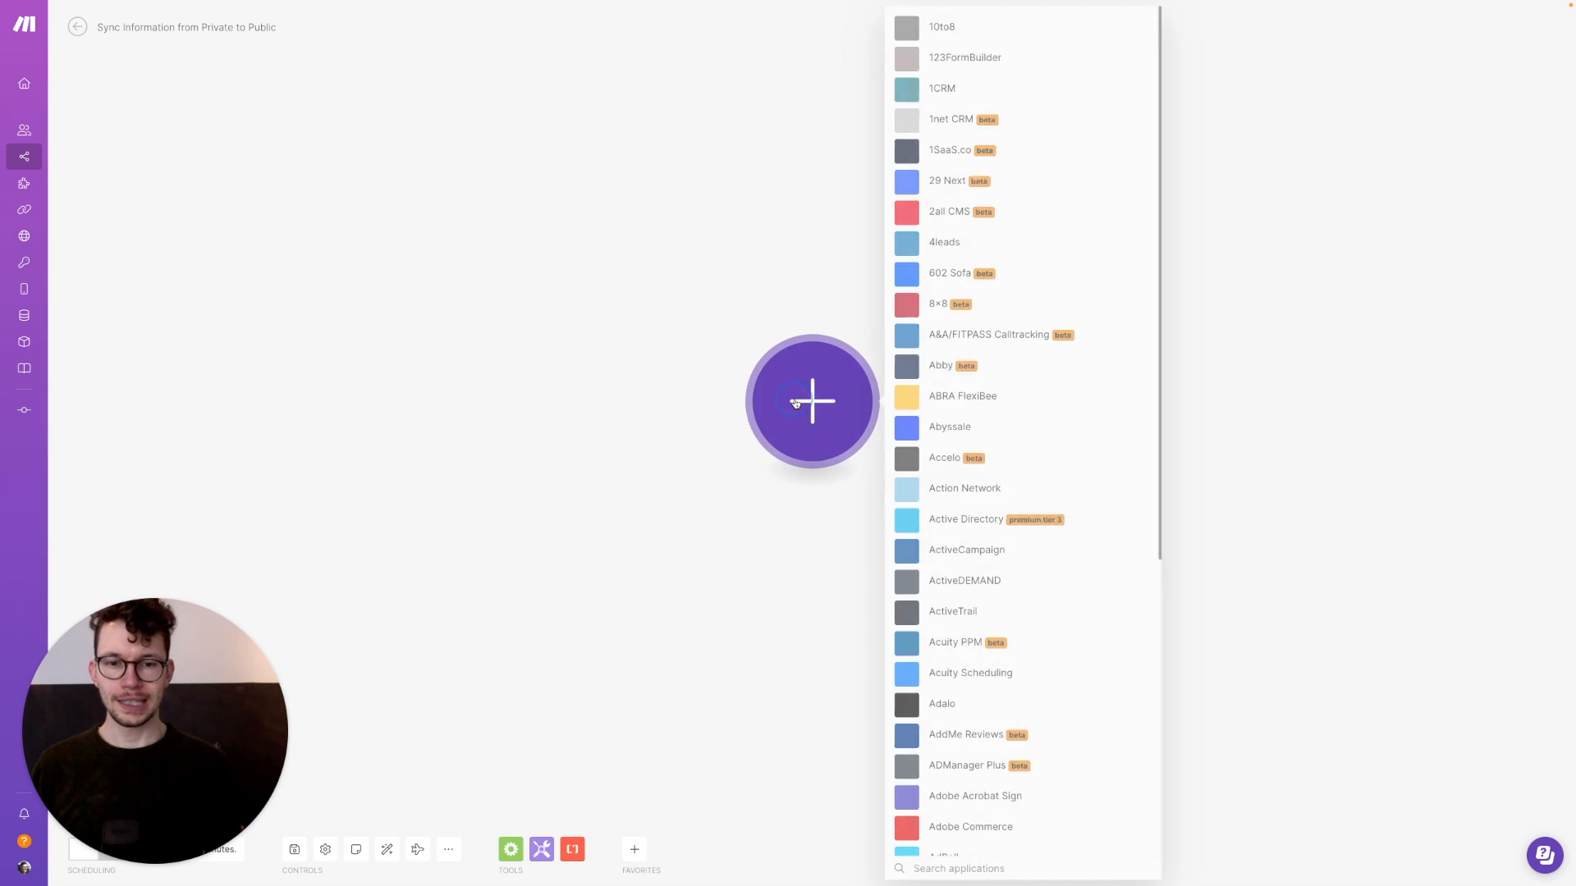
pyautogui.write('notion')
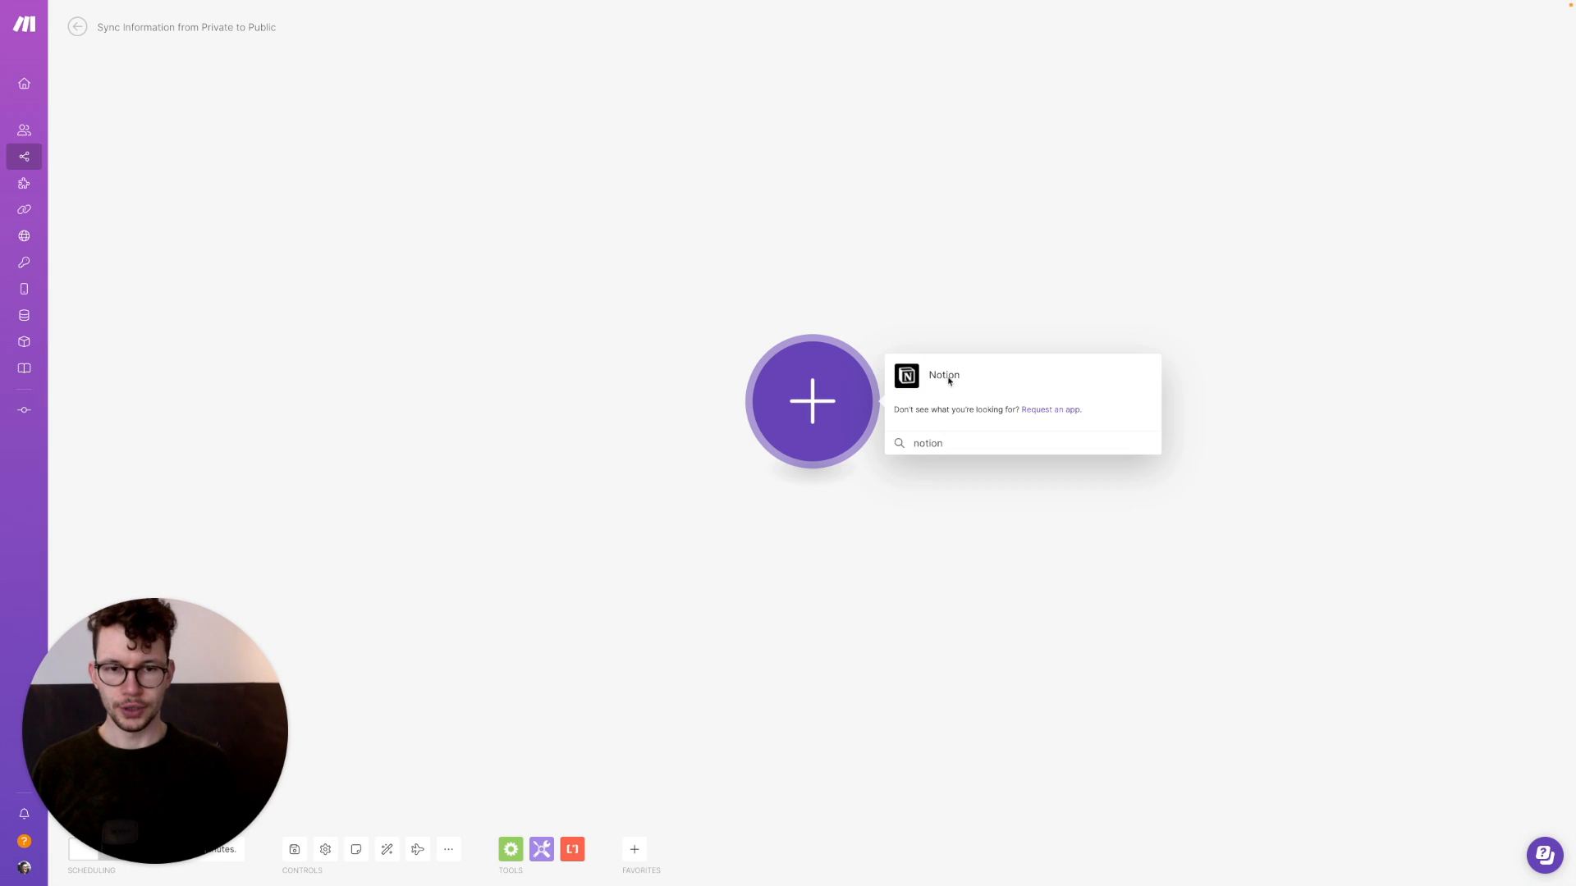
pyautogui.click(903, 374)
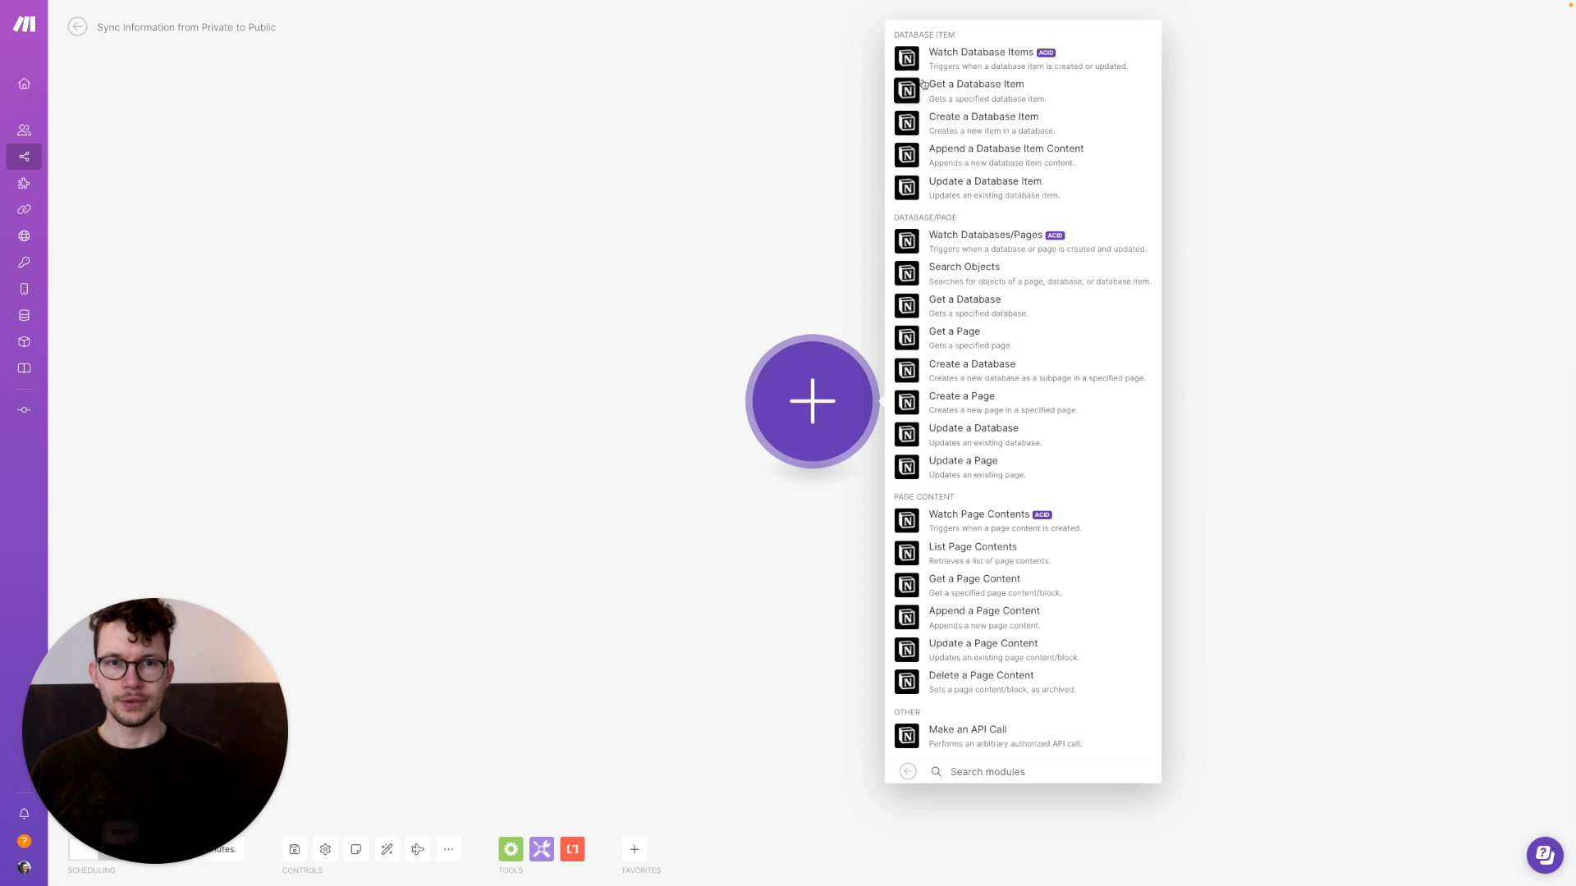
pyautogui.click(1020, 55)
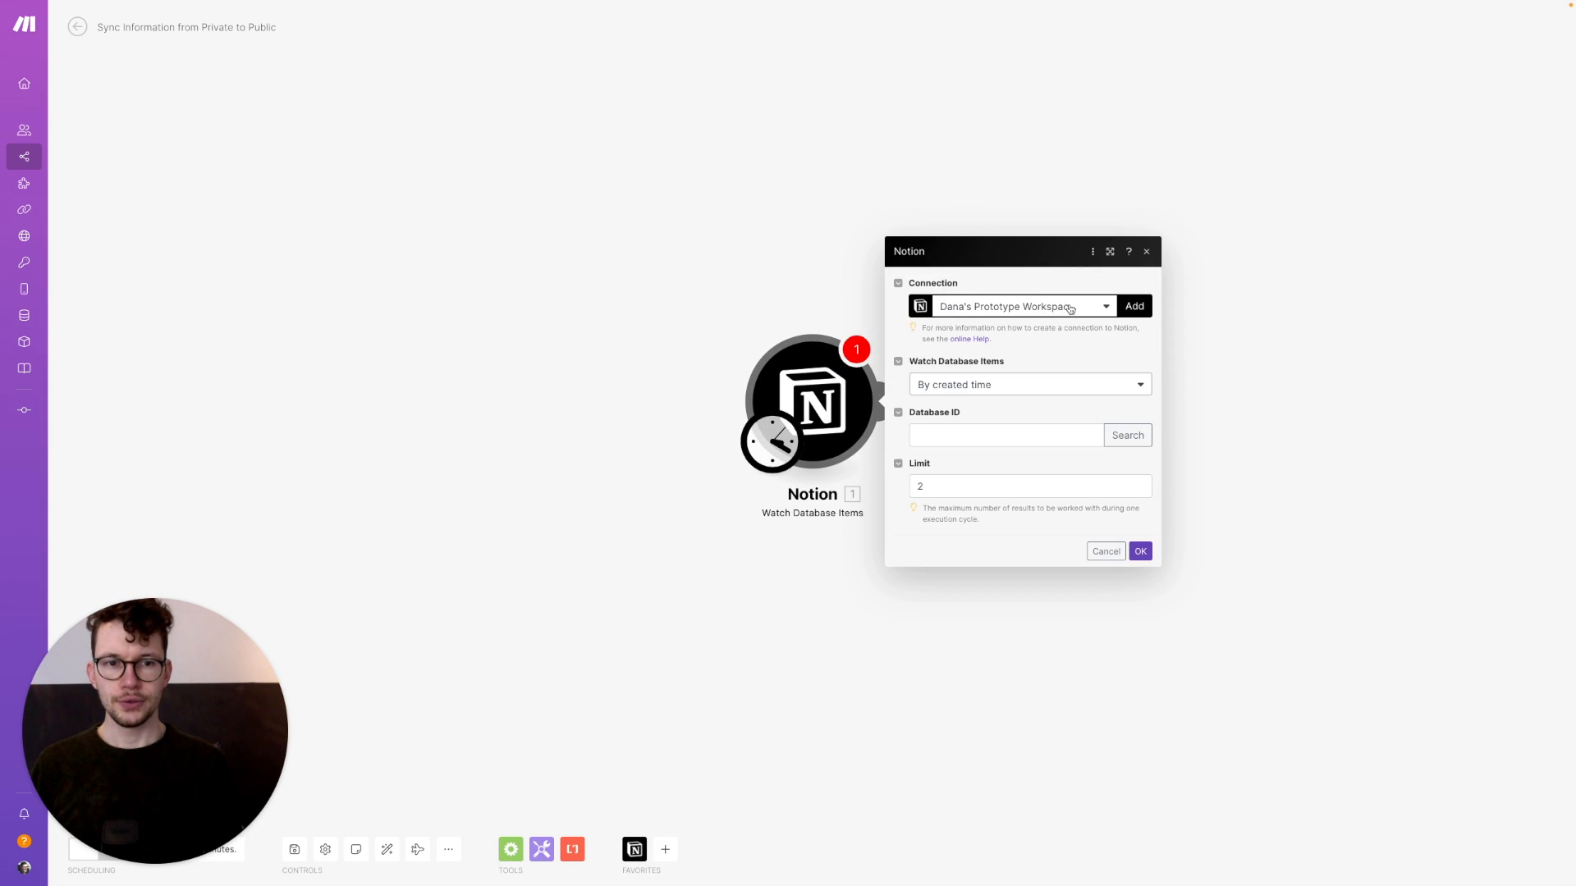
pyautogui.click(1070, 309)
pyautogui.click(1014, 362)
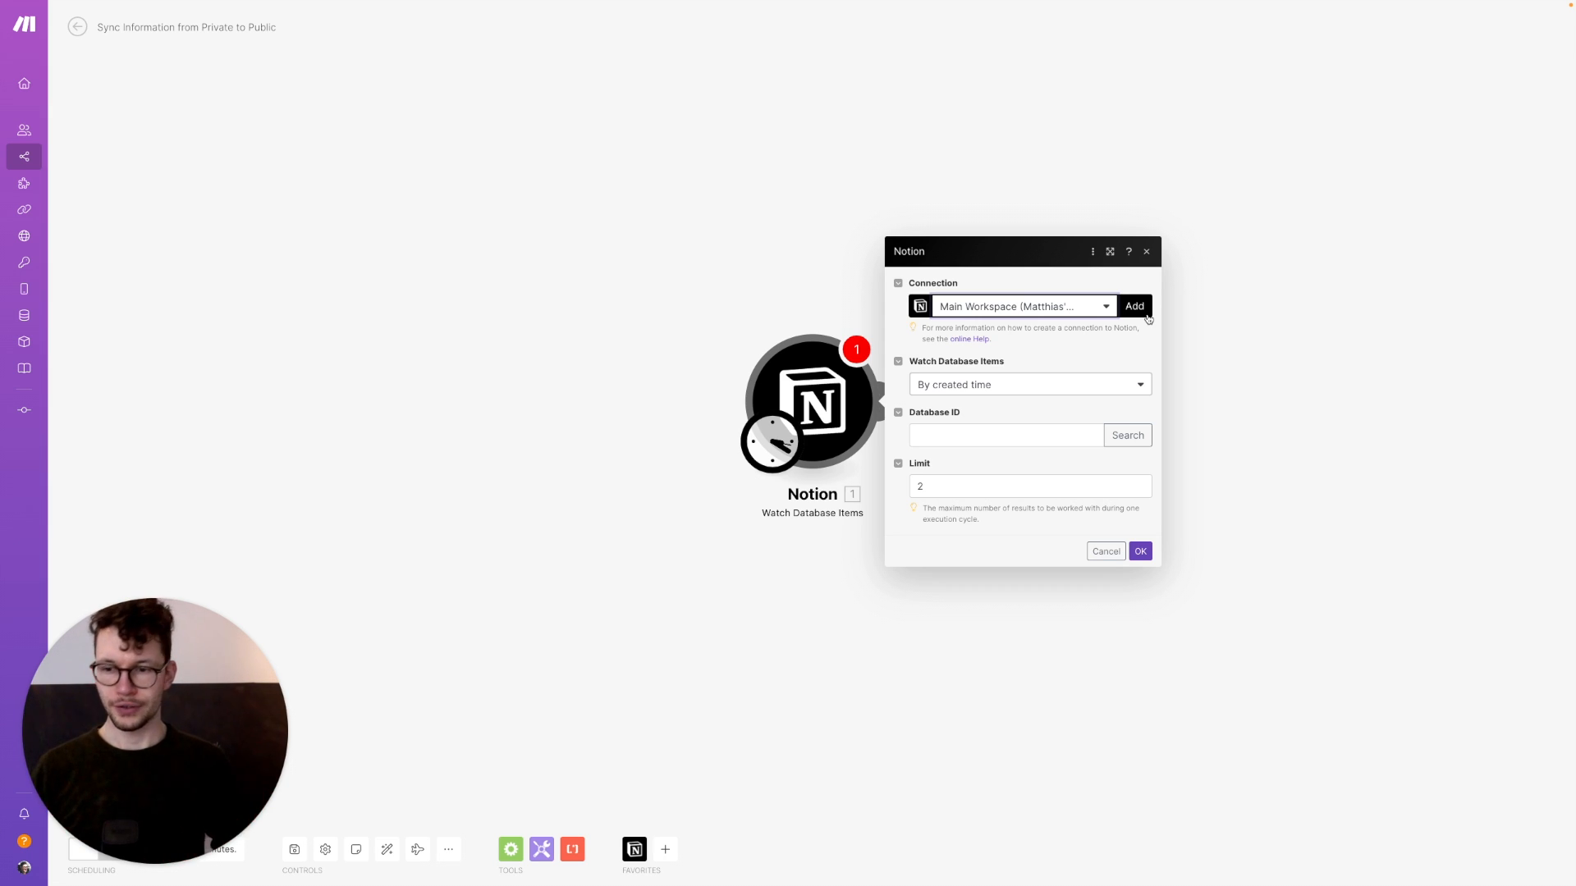
pyautogui.hotkey('ctrl', 'Left')
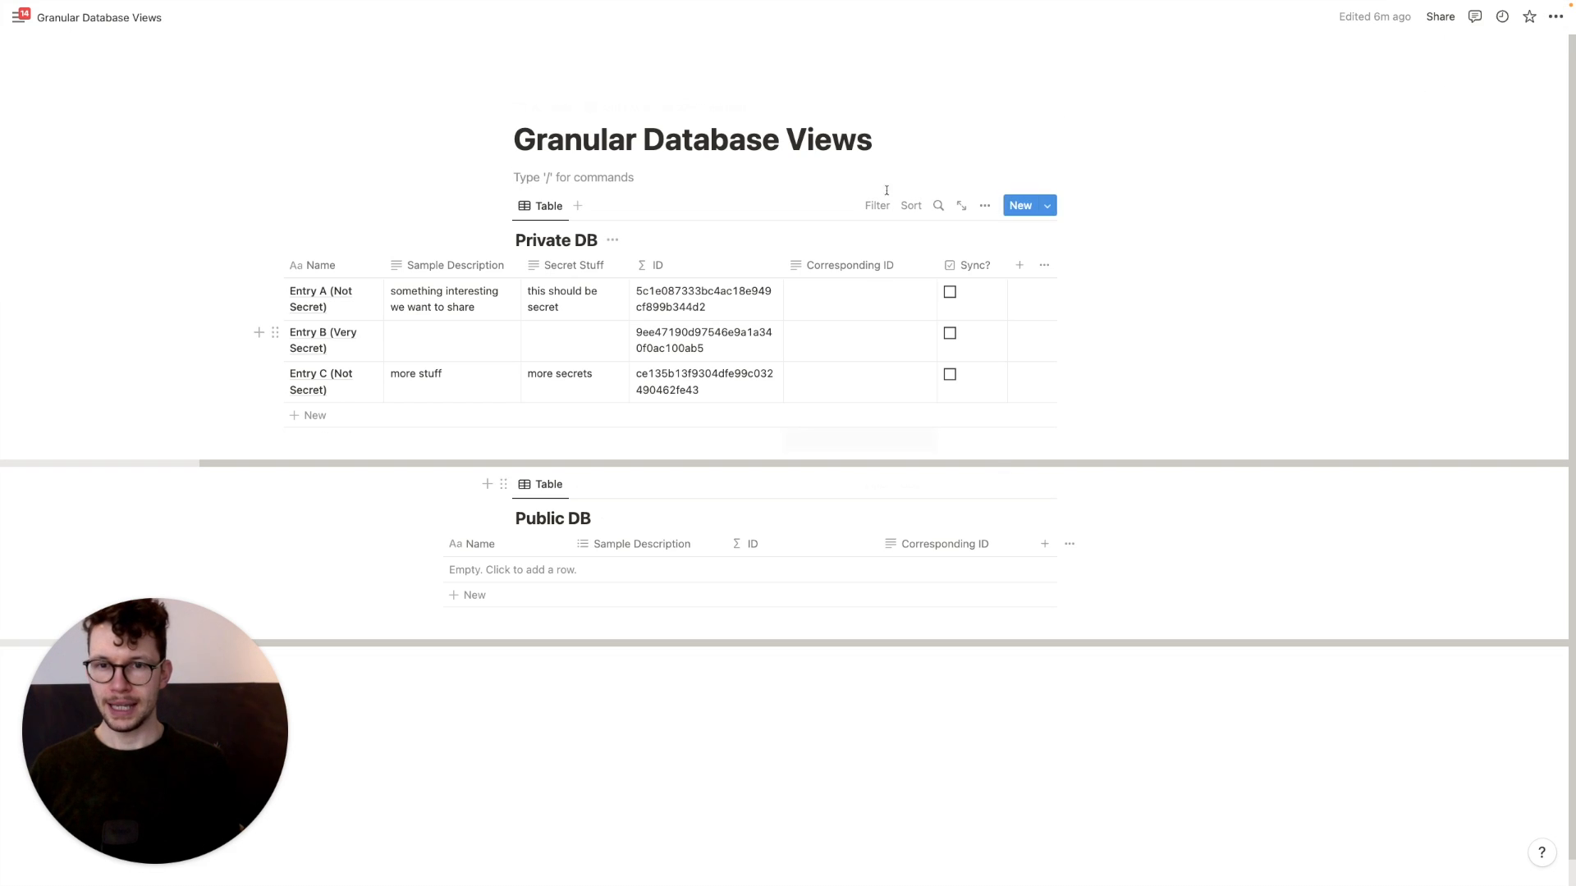
# Add Integromat as a connection on the Granular Database Views page and confirm its access
pyautogui.click(1556, 17)
pyautogui.moveTo(1428, 547)
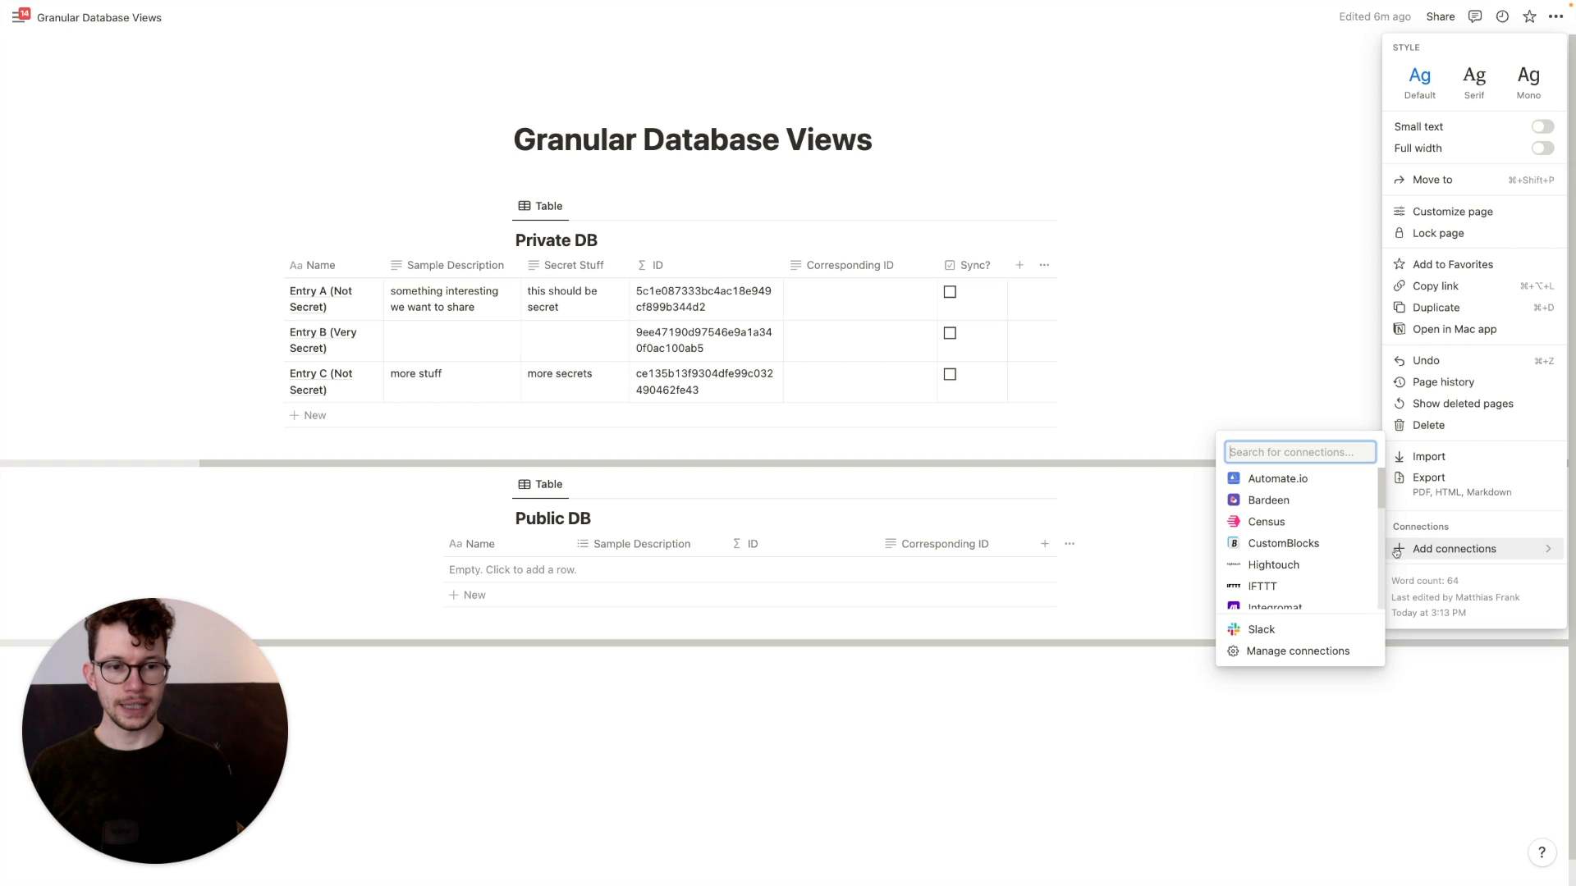
pyautogui.scroll(-1, 1276, 590)
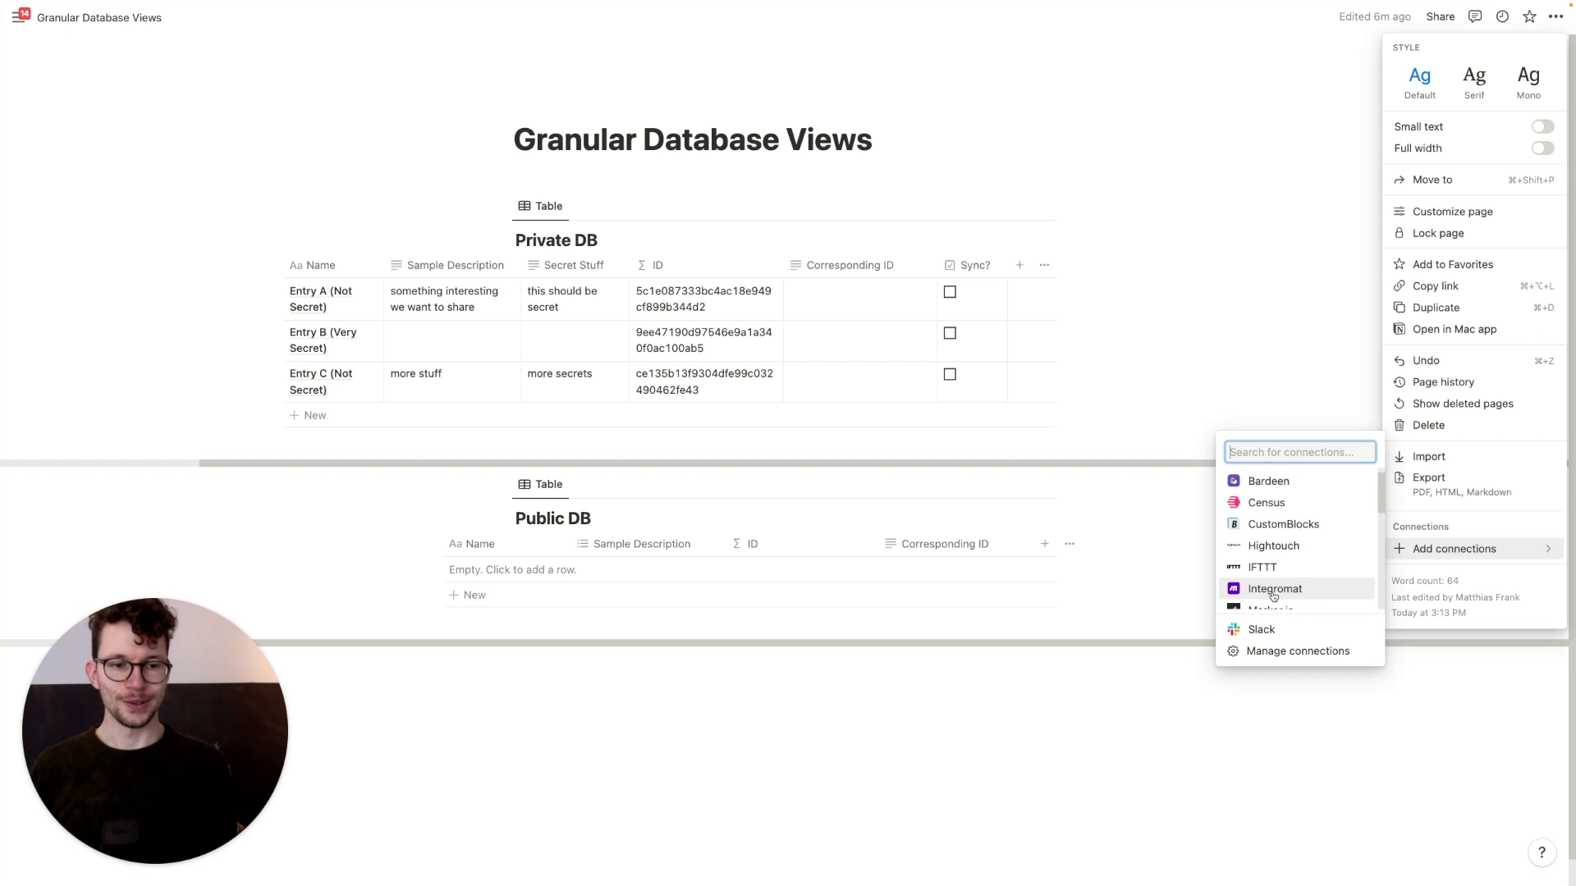
pyautogui.click(1274, 595)
pyautogui.click(814, 448)
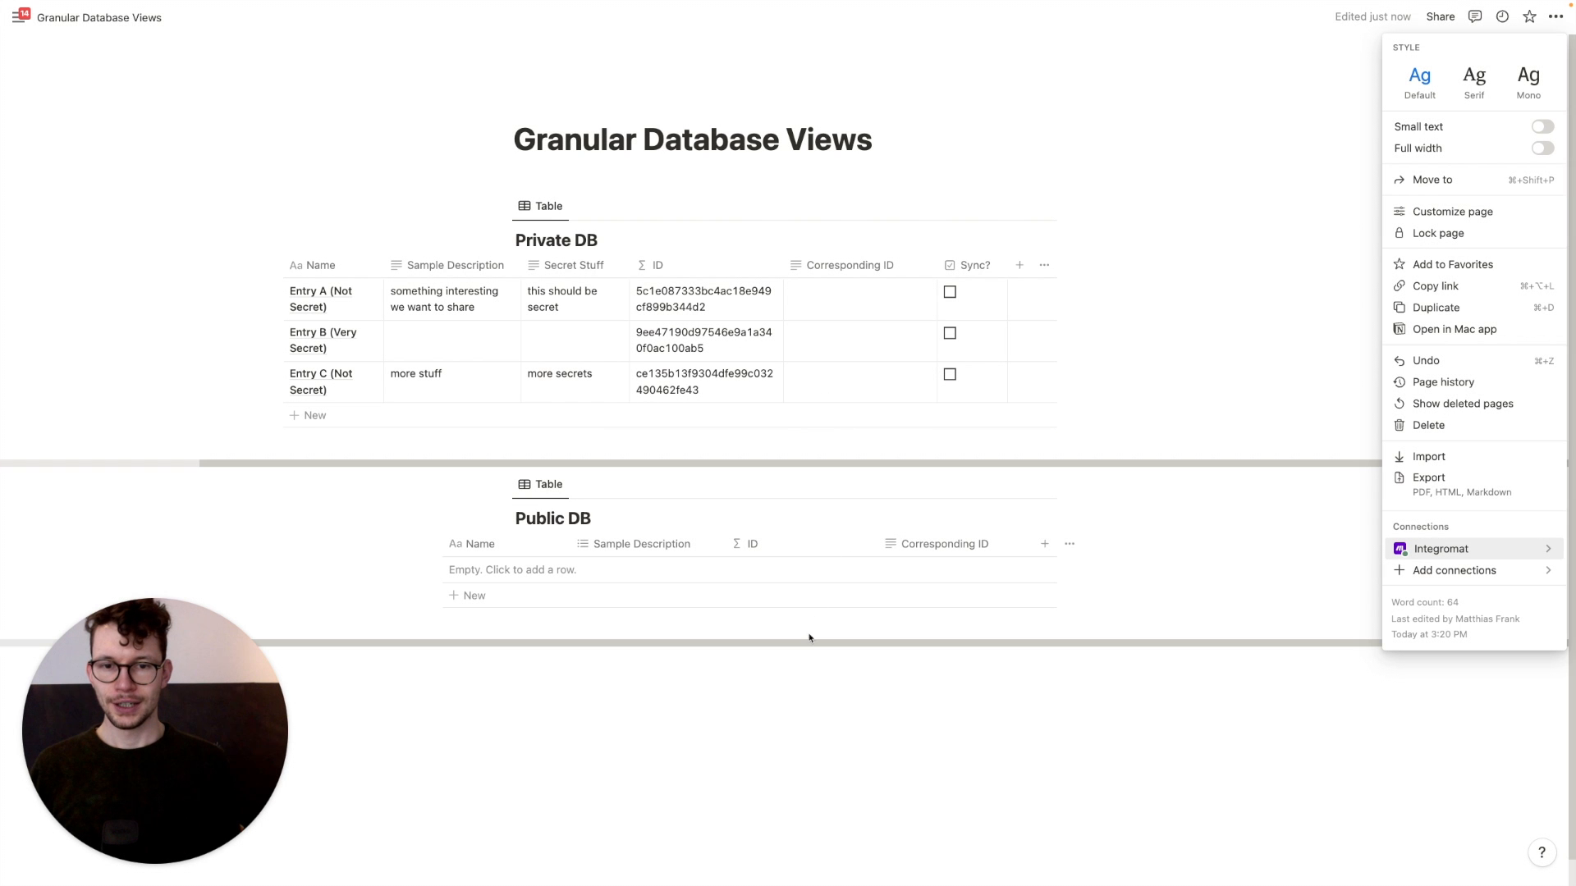
pyautogui.click(749, 693)
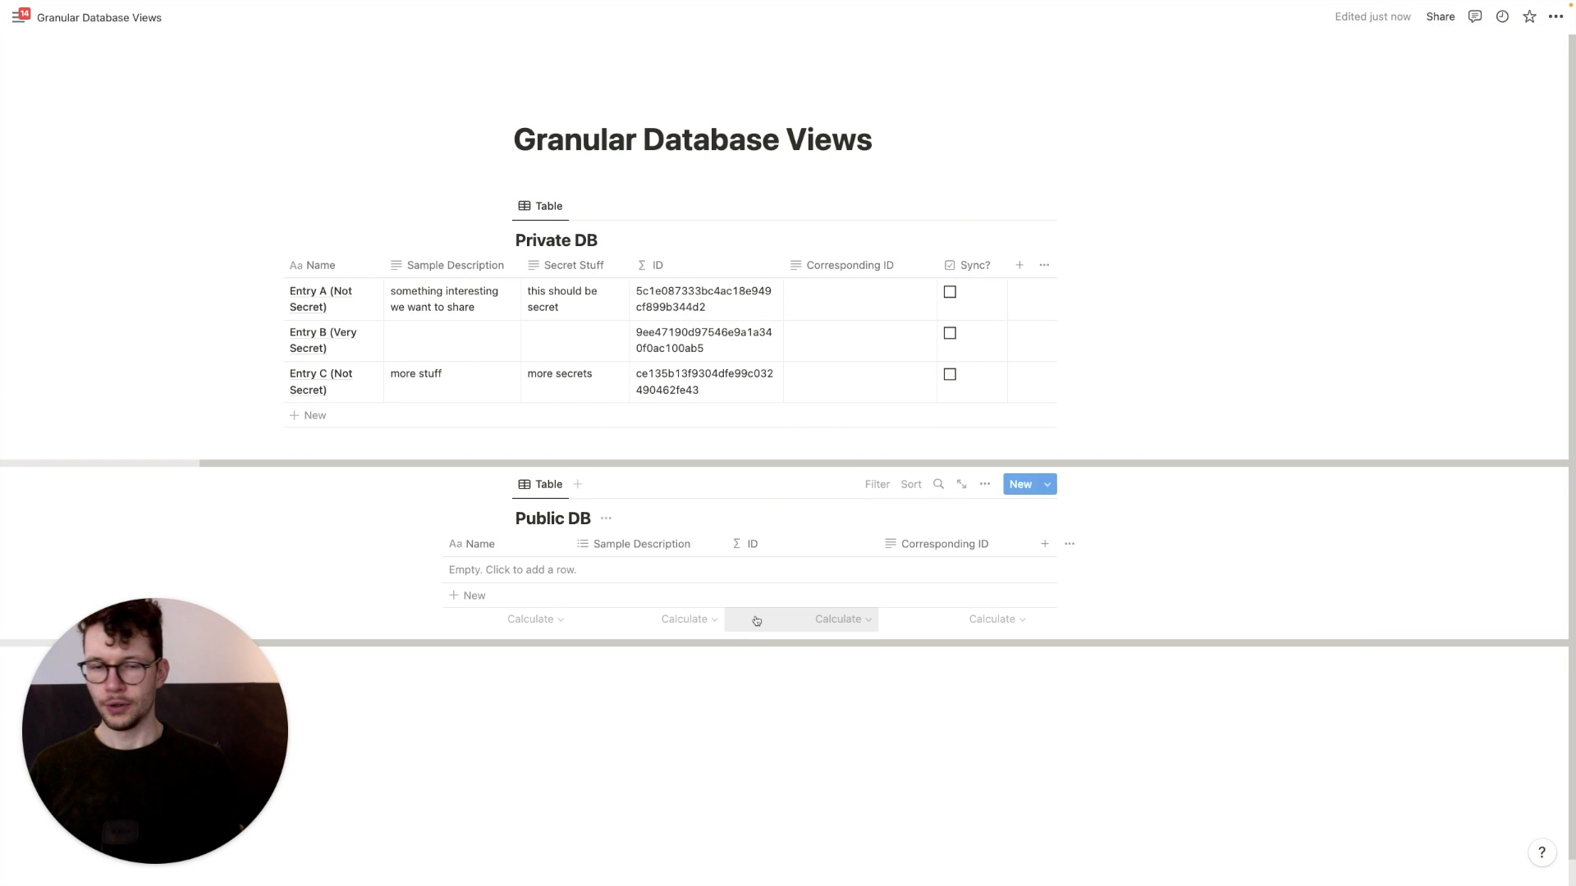
pyautogui.hotkey('ctrl', 'Right')
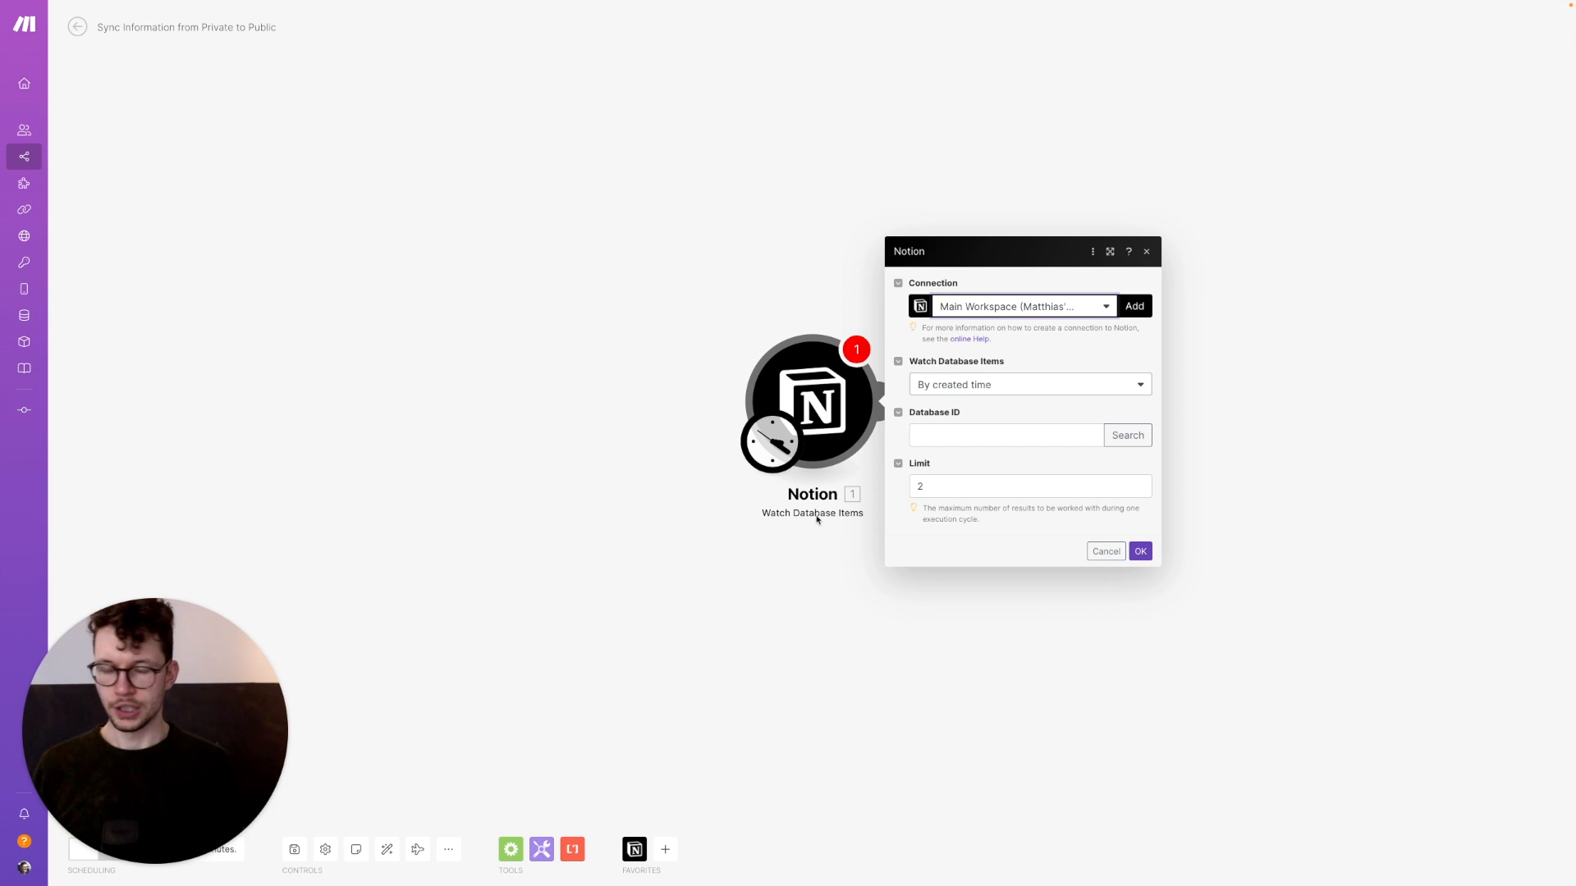
# Watch items by updated time, switch to the Sandbox Notion connection, and search for the 'privat' database
pyautogui.click(944, 394)
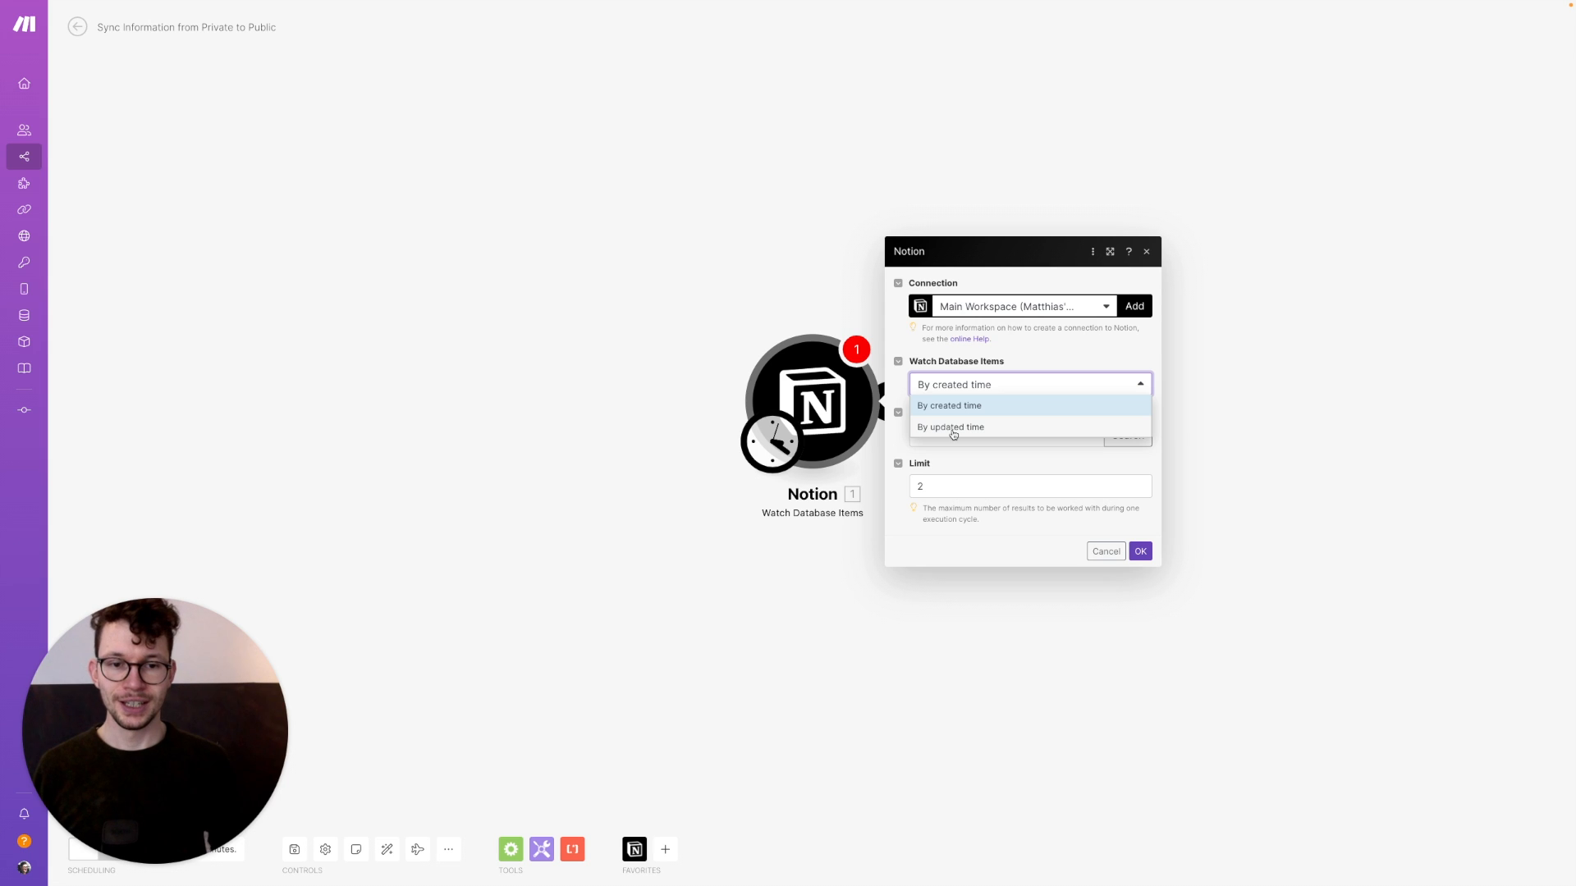
pyautogui.click(954, 428)
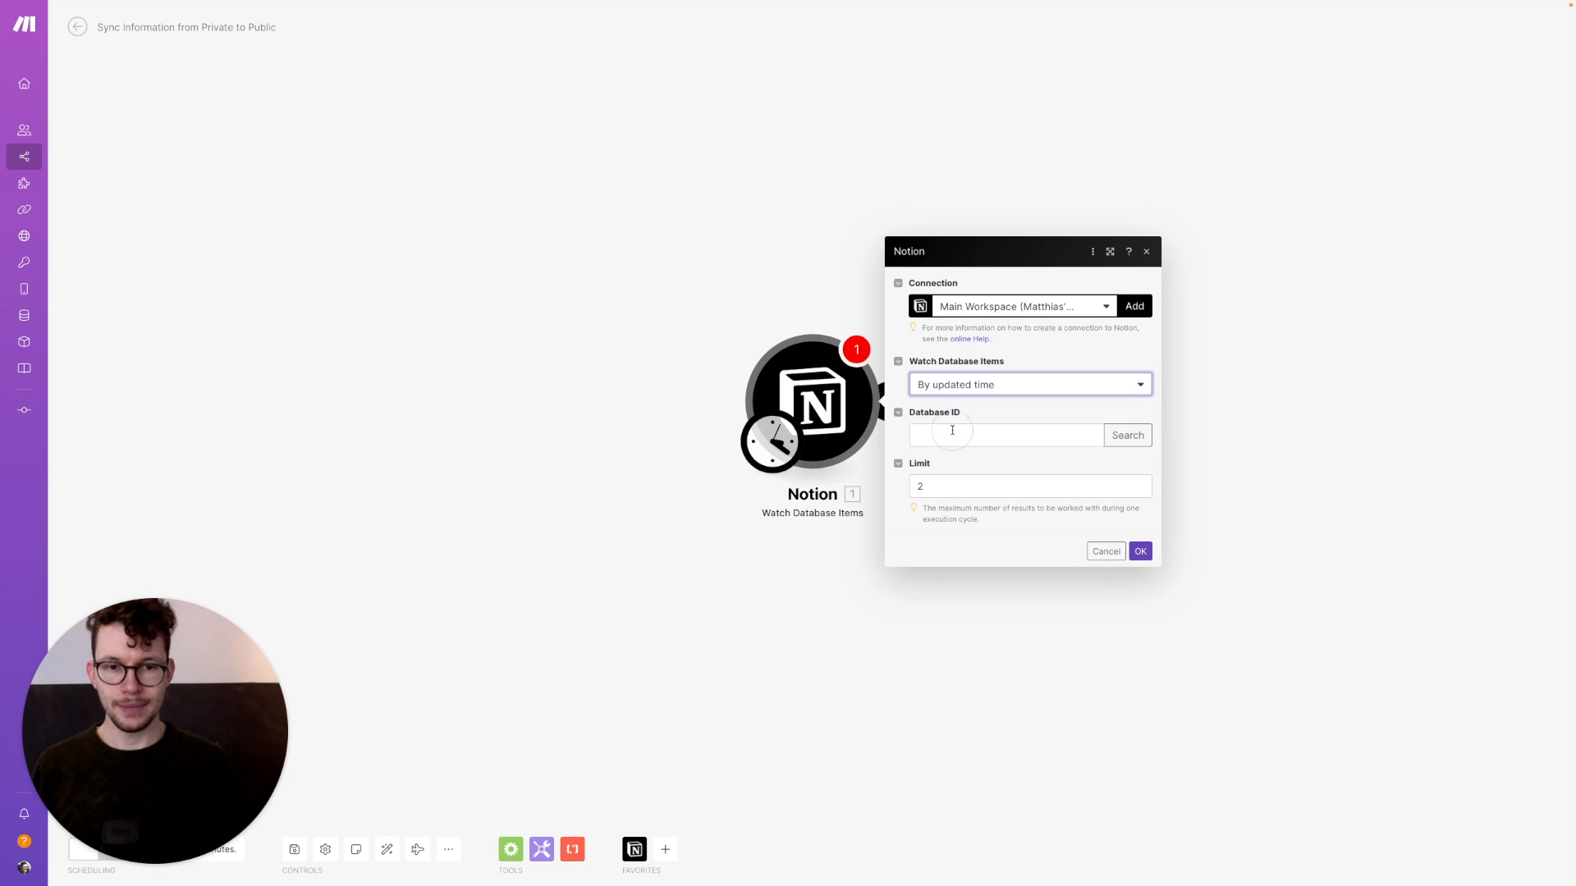
pyautogui.click(1126, 435)
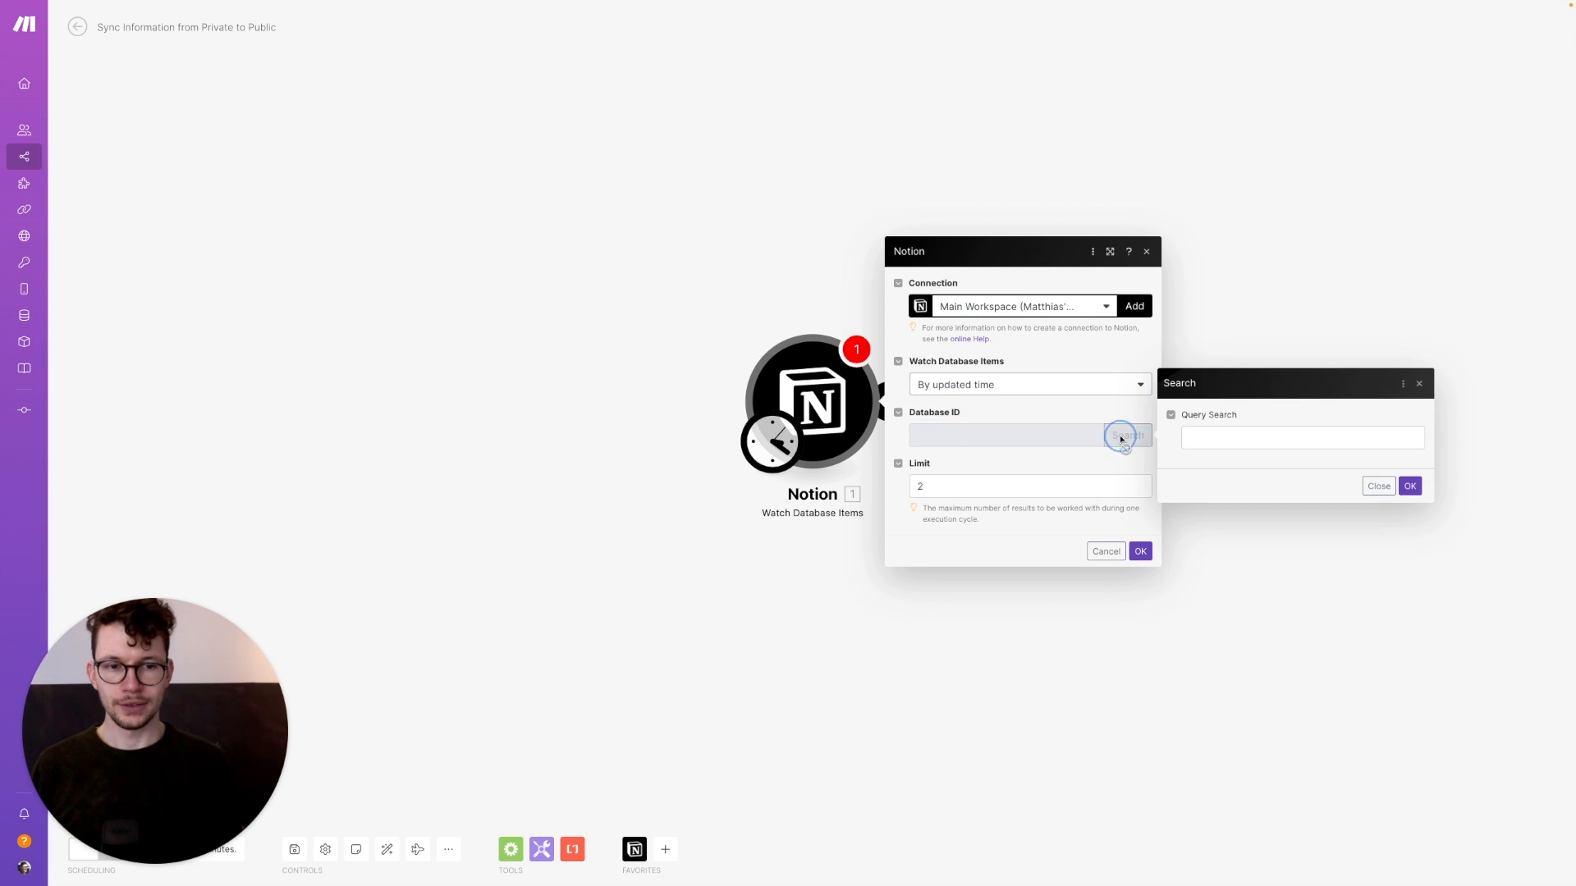
pyautogui.click(1197, 436)
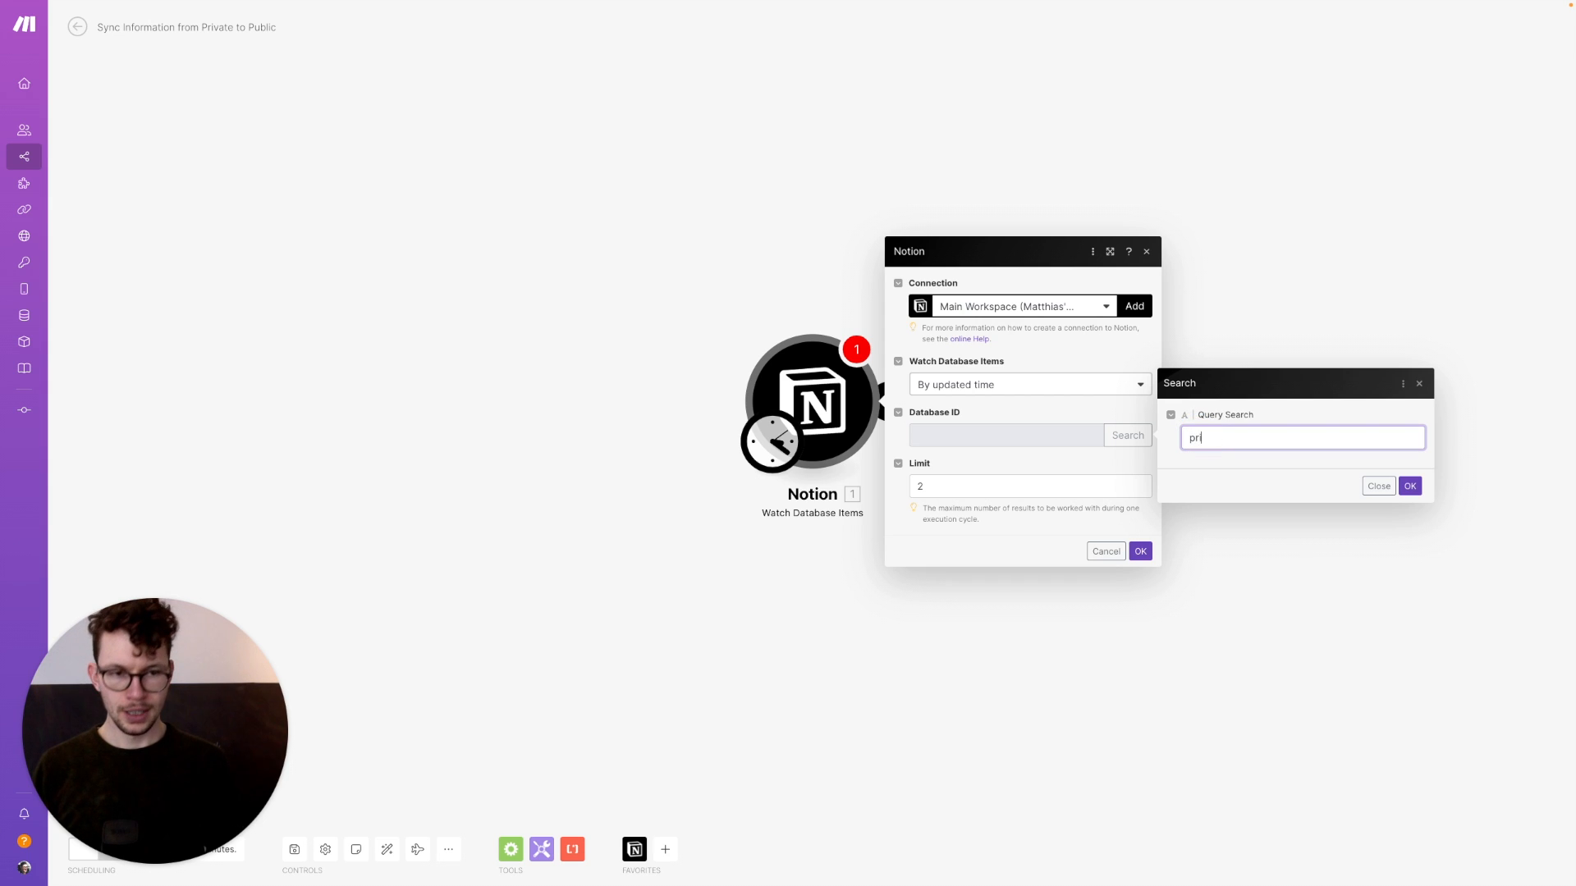
pyautogui.click(976, 312)
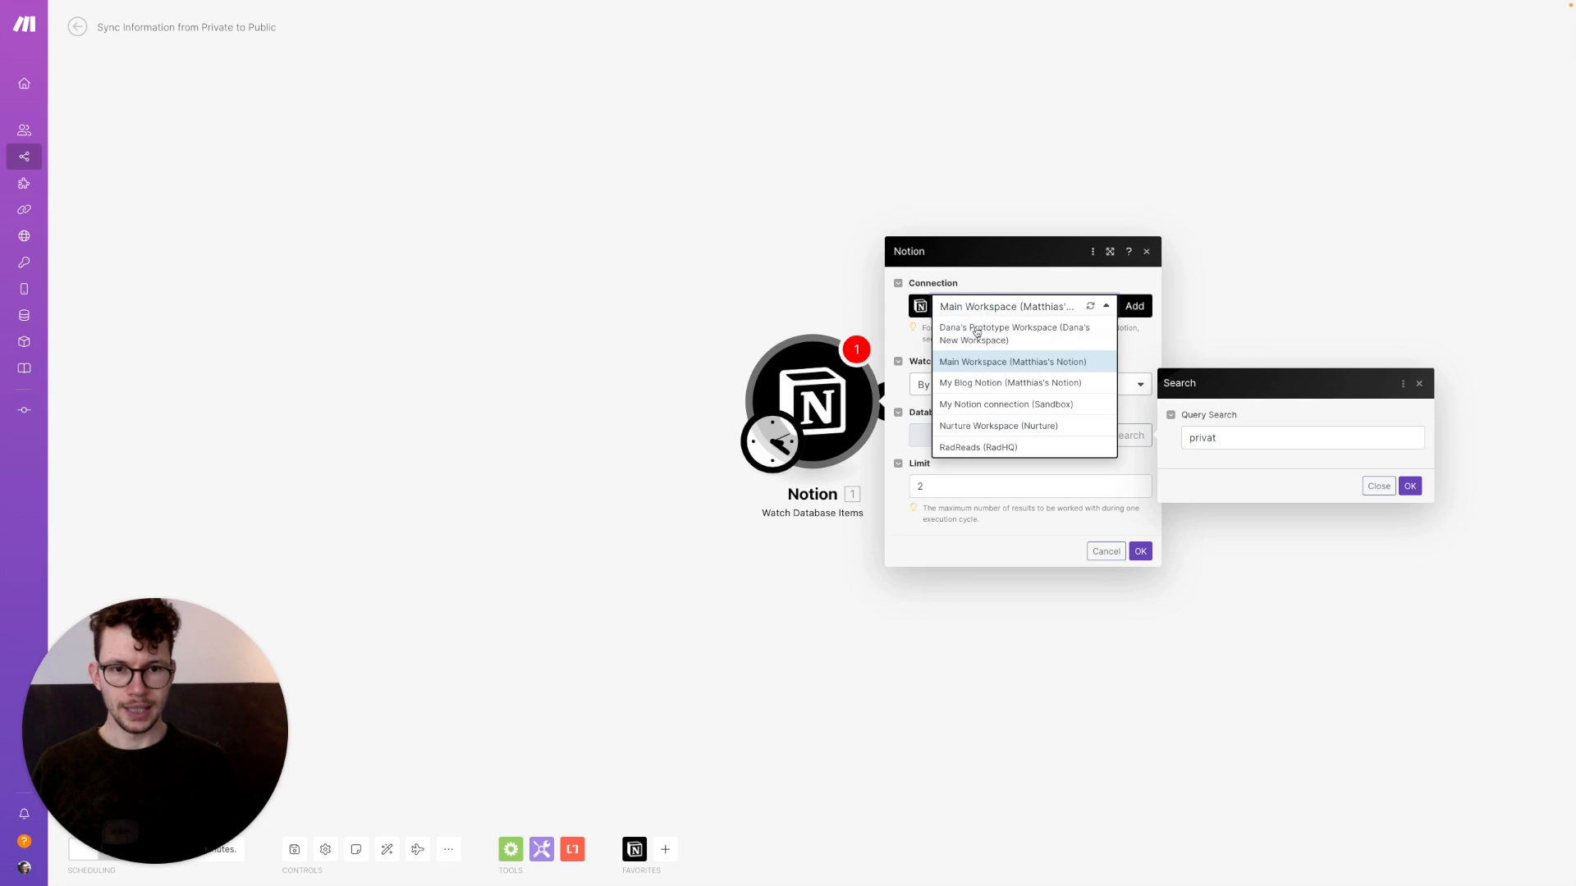
pyautogui.click(978, 408)
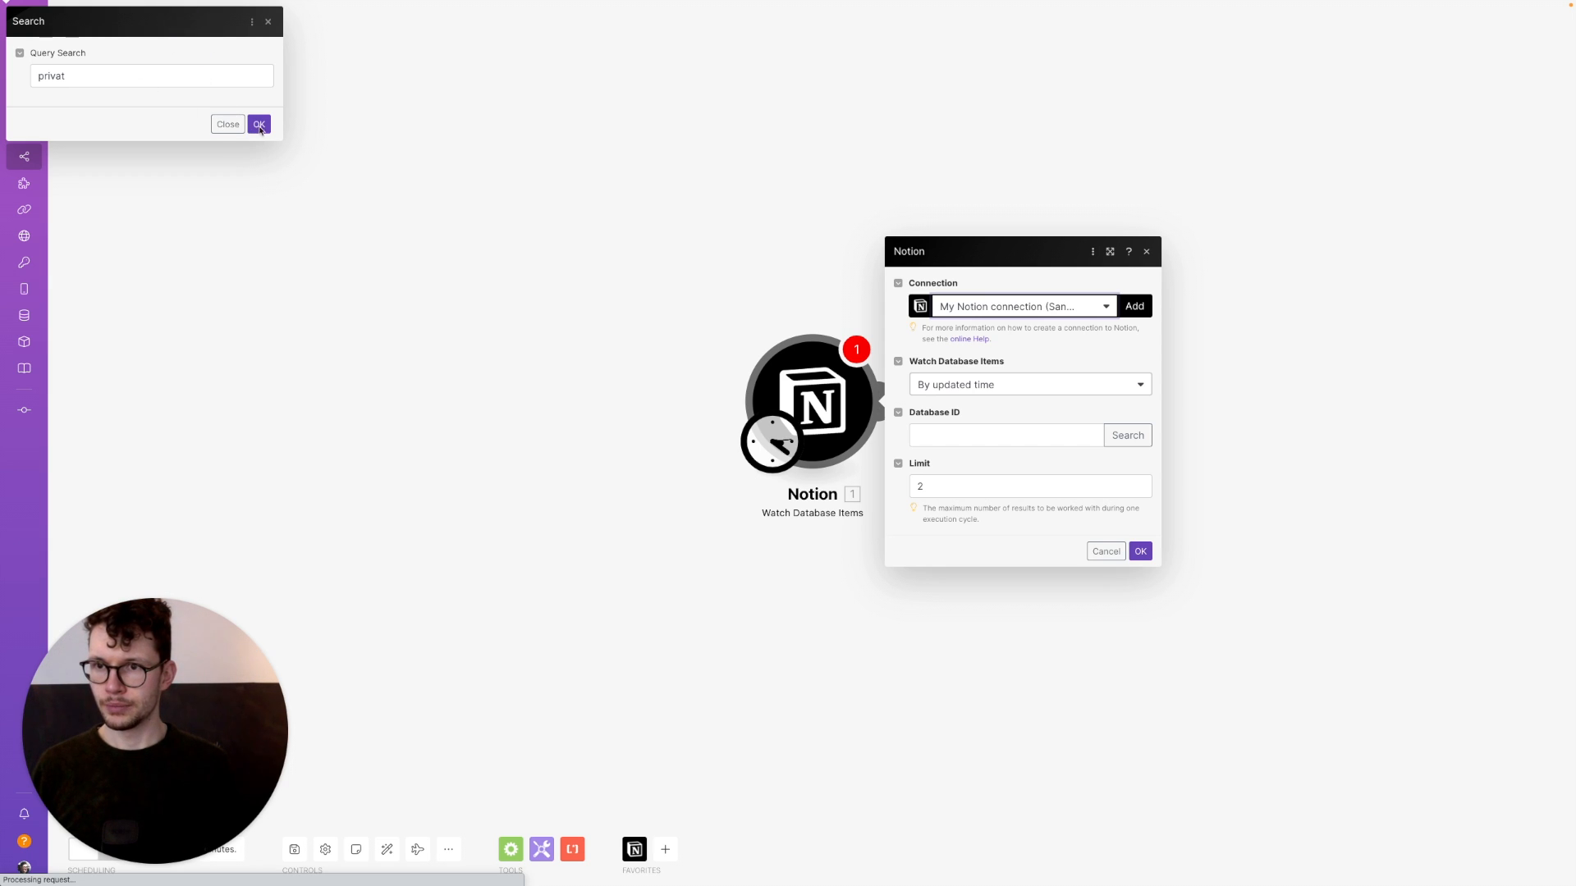
pyautogui.click(259, 124)
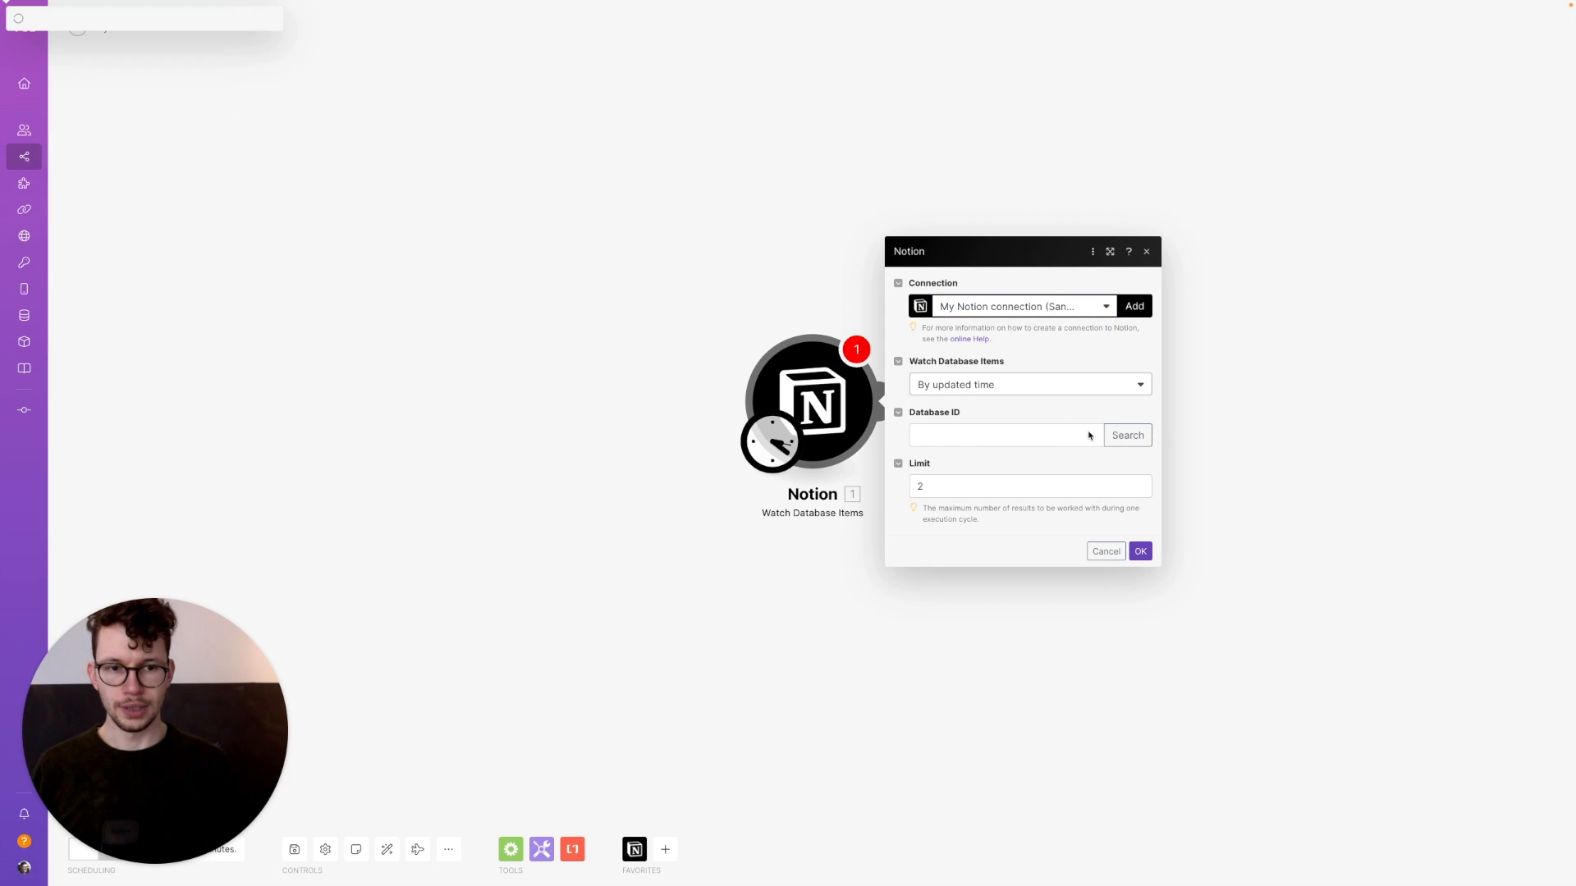
pyautogui.click(1126, 436)
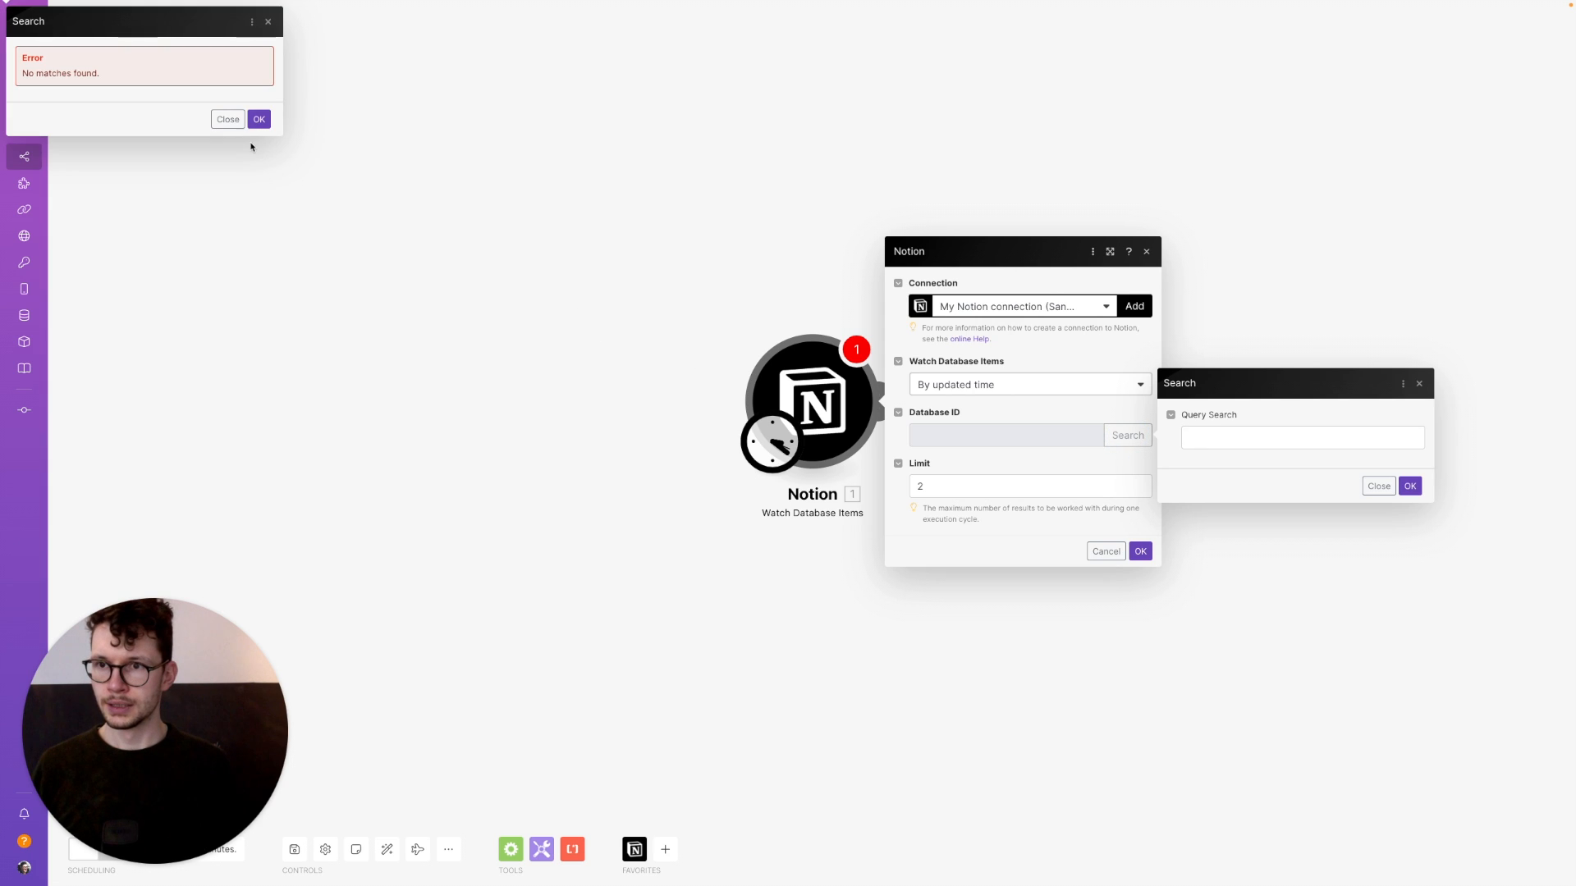
# Dismiss the no-matches error, retry the private database search, and close the trigger settings
pyautogui.click(228, 119)
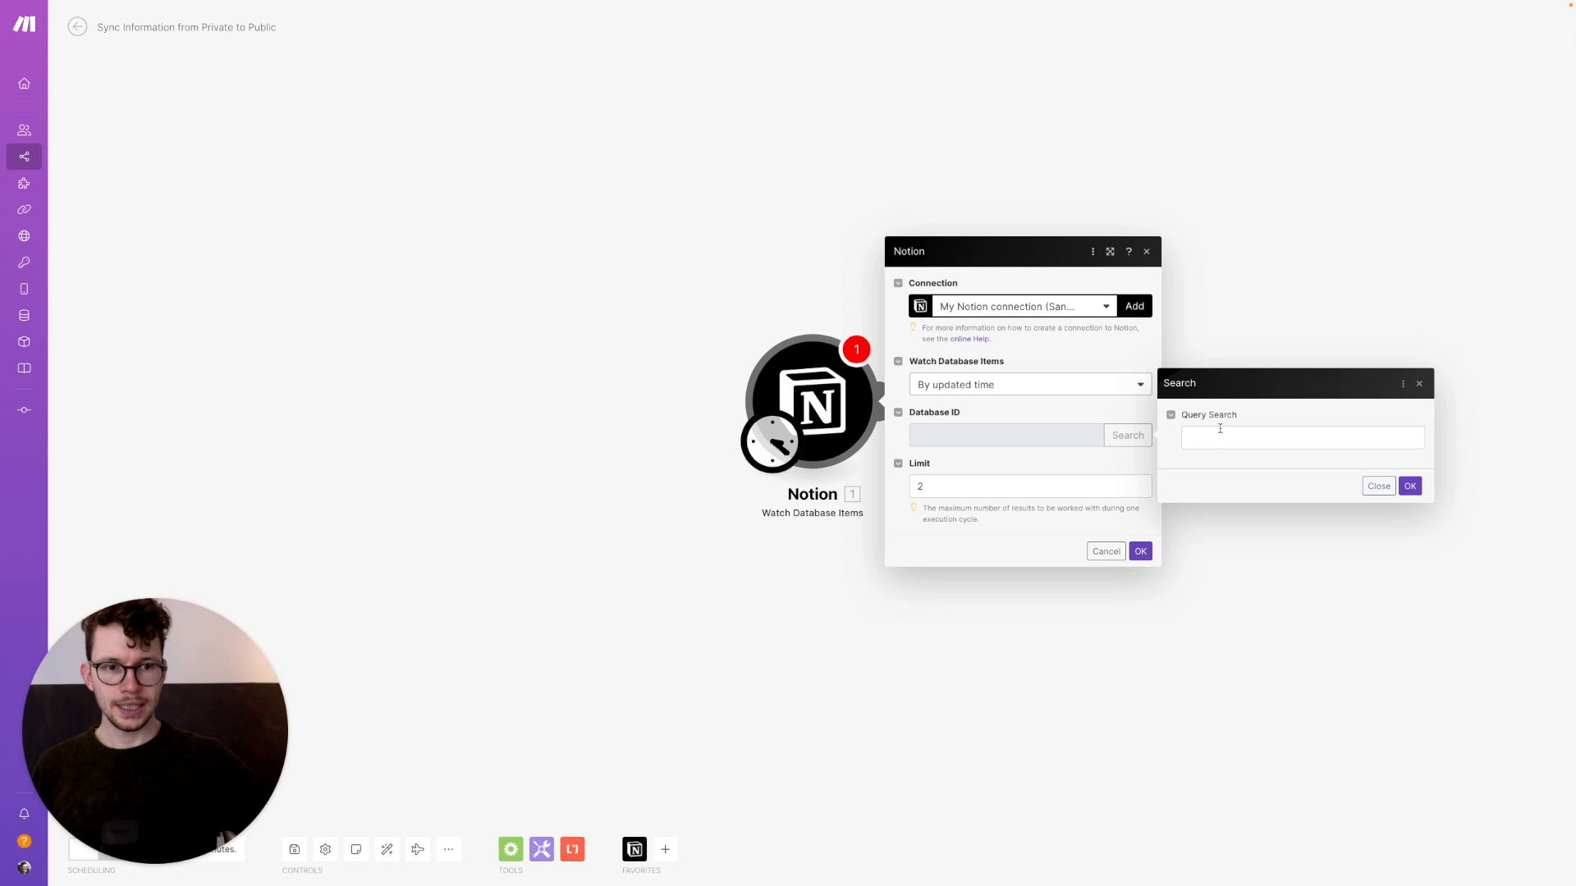
pyautogui.click(1220, 430)
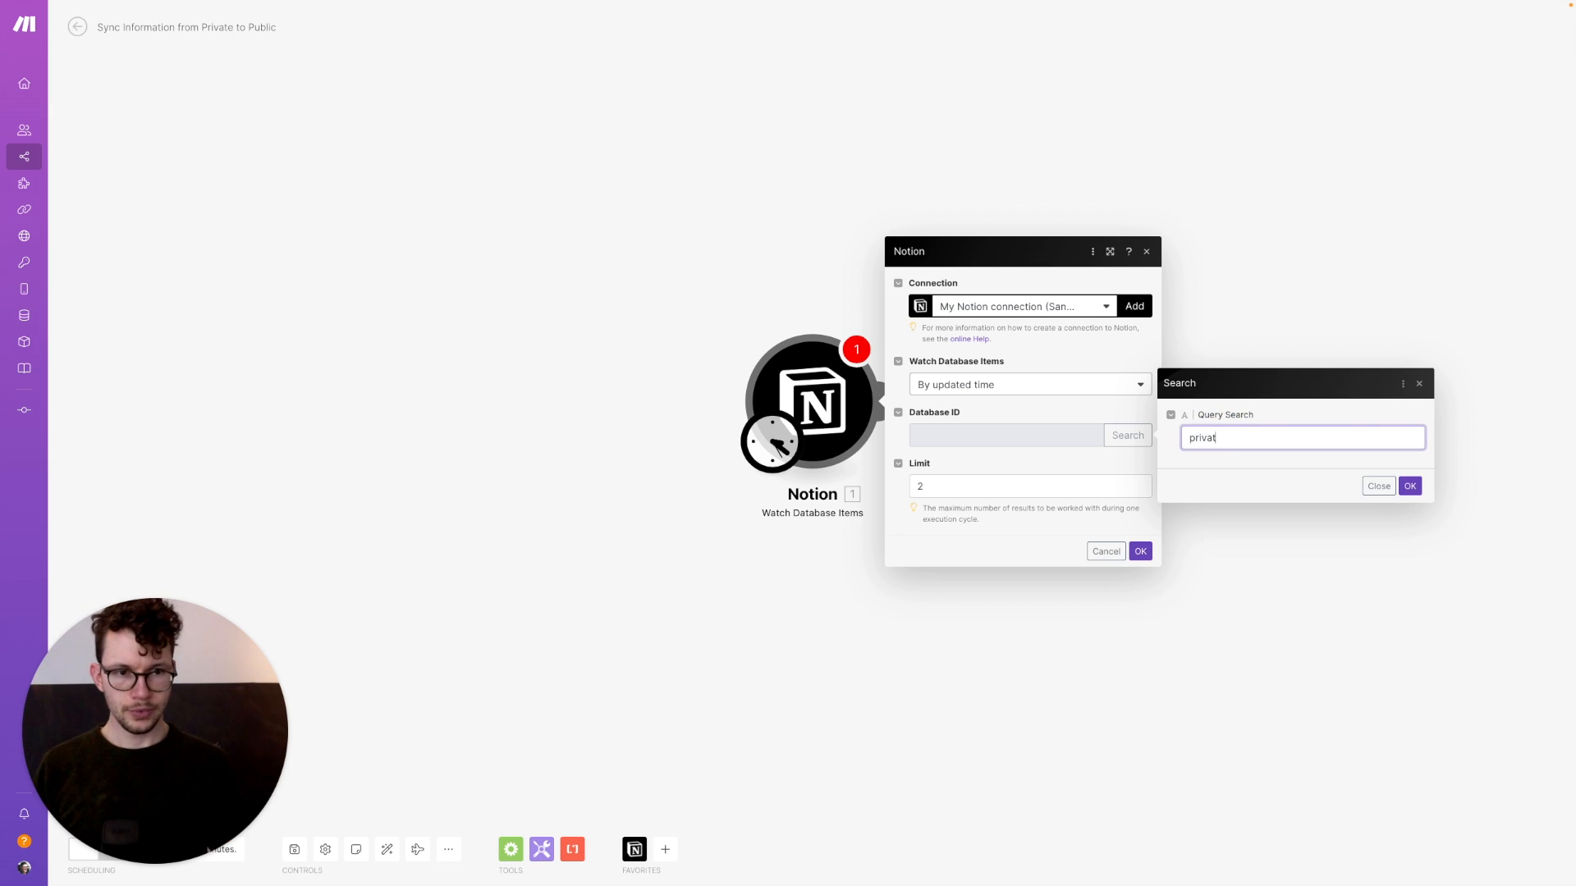
pyautogui.click(1409, 485)
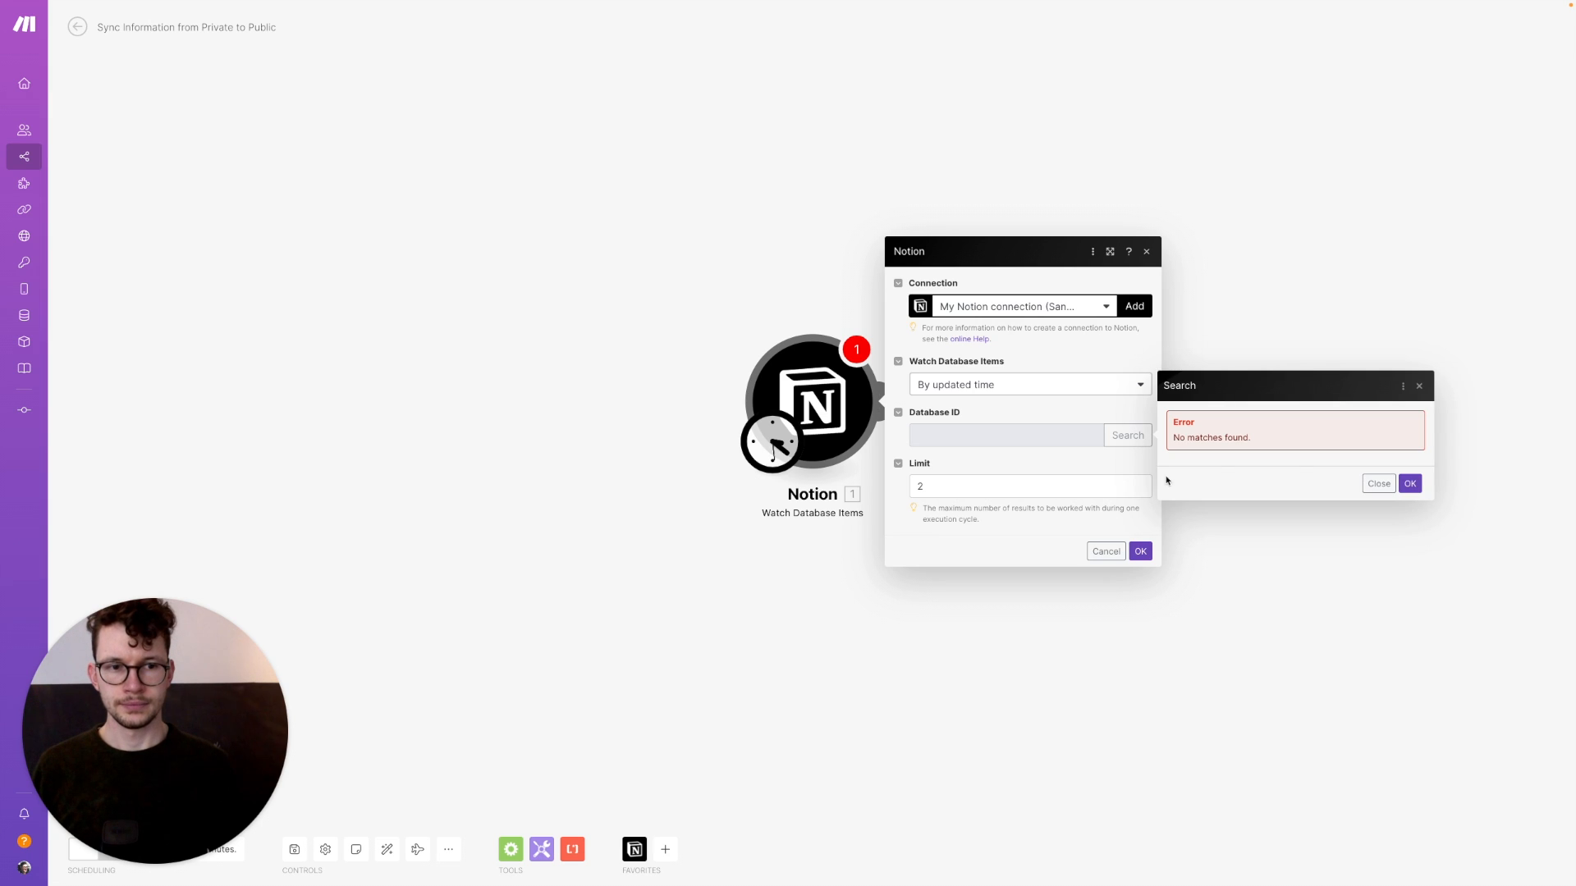
pyautogui.click(1076, 308)
pyautogui.click(1235, 328)
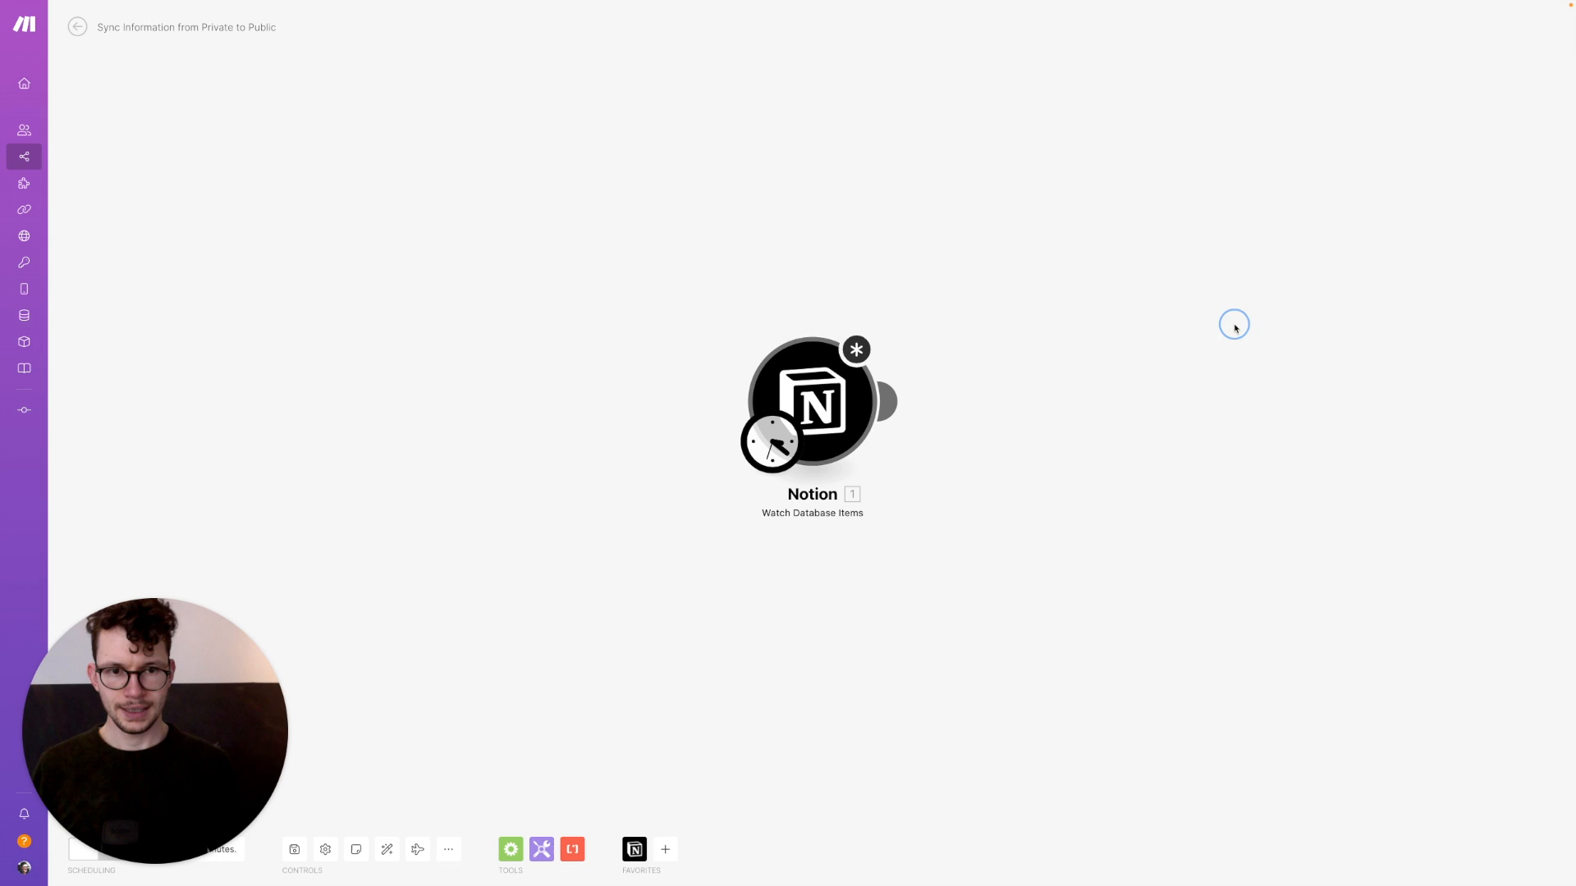
# Check the Integromat connection's permissions in Notion, then save the scenario despite warnings
pyautogui.hotkey('ctrl', 'Left')
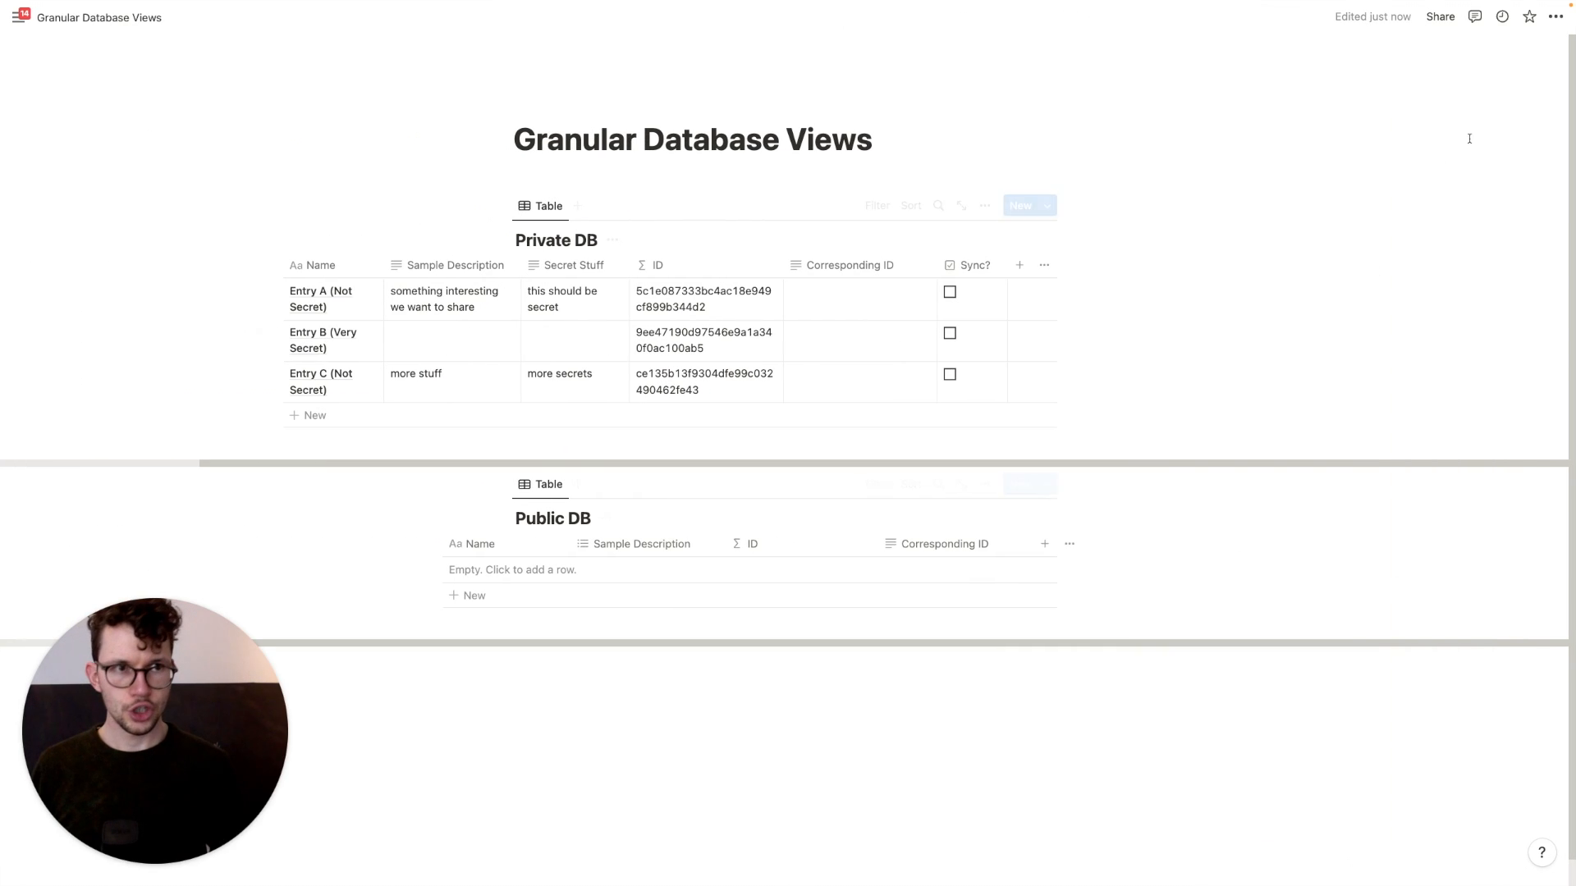
pyautogui.click(1555, 16)
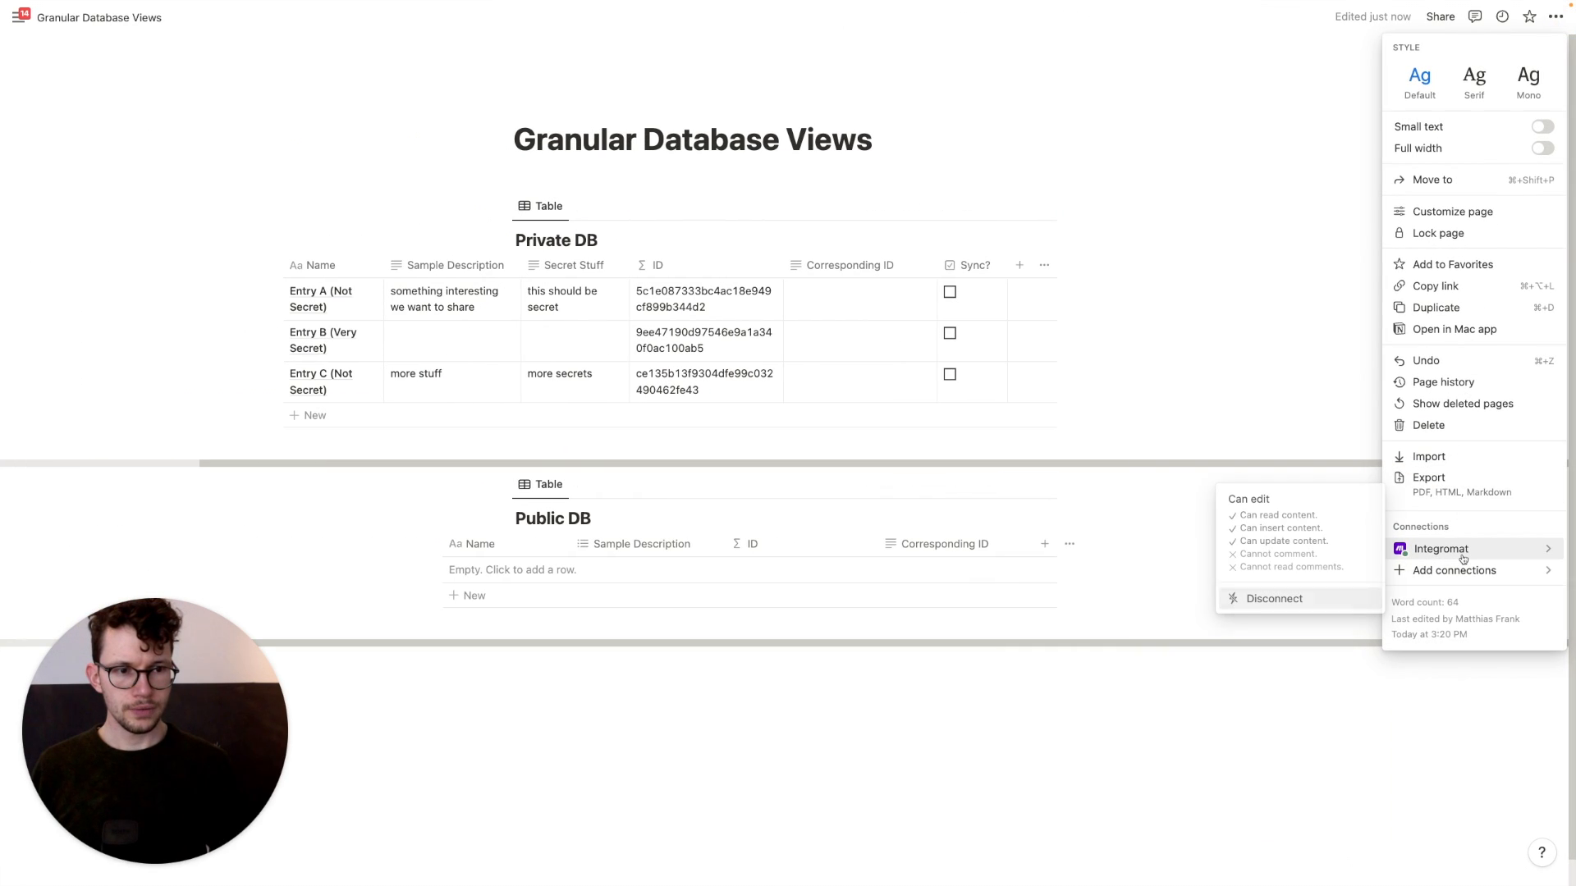
pyautogui.click(1083, 337)
pyautogui.hotkey('ctrl', 'Right')
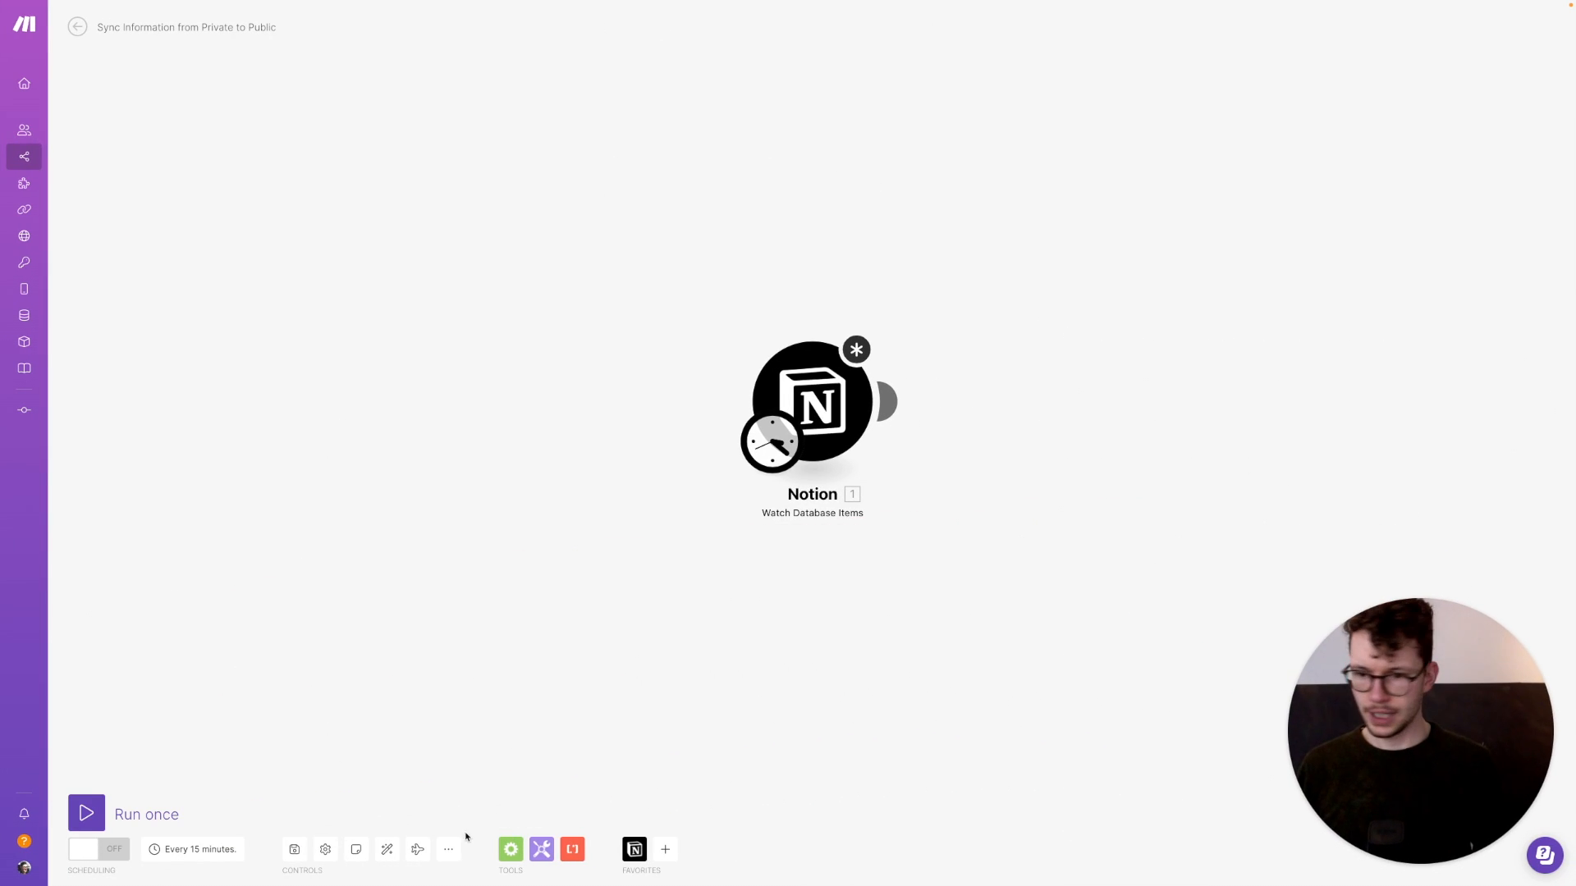
pyautogui.click(294, 849)
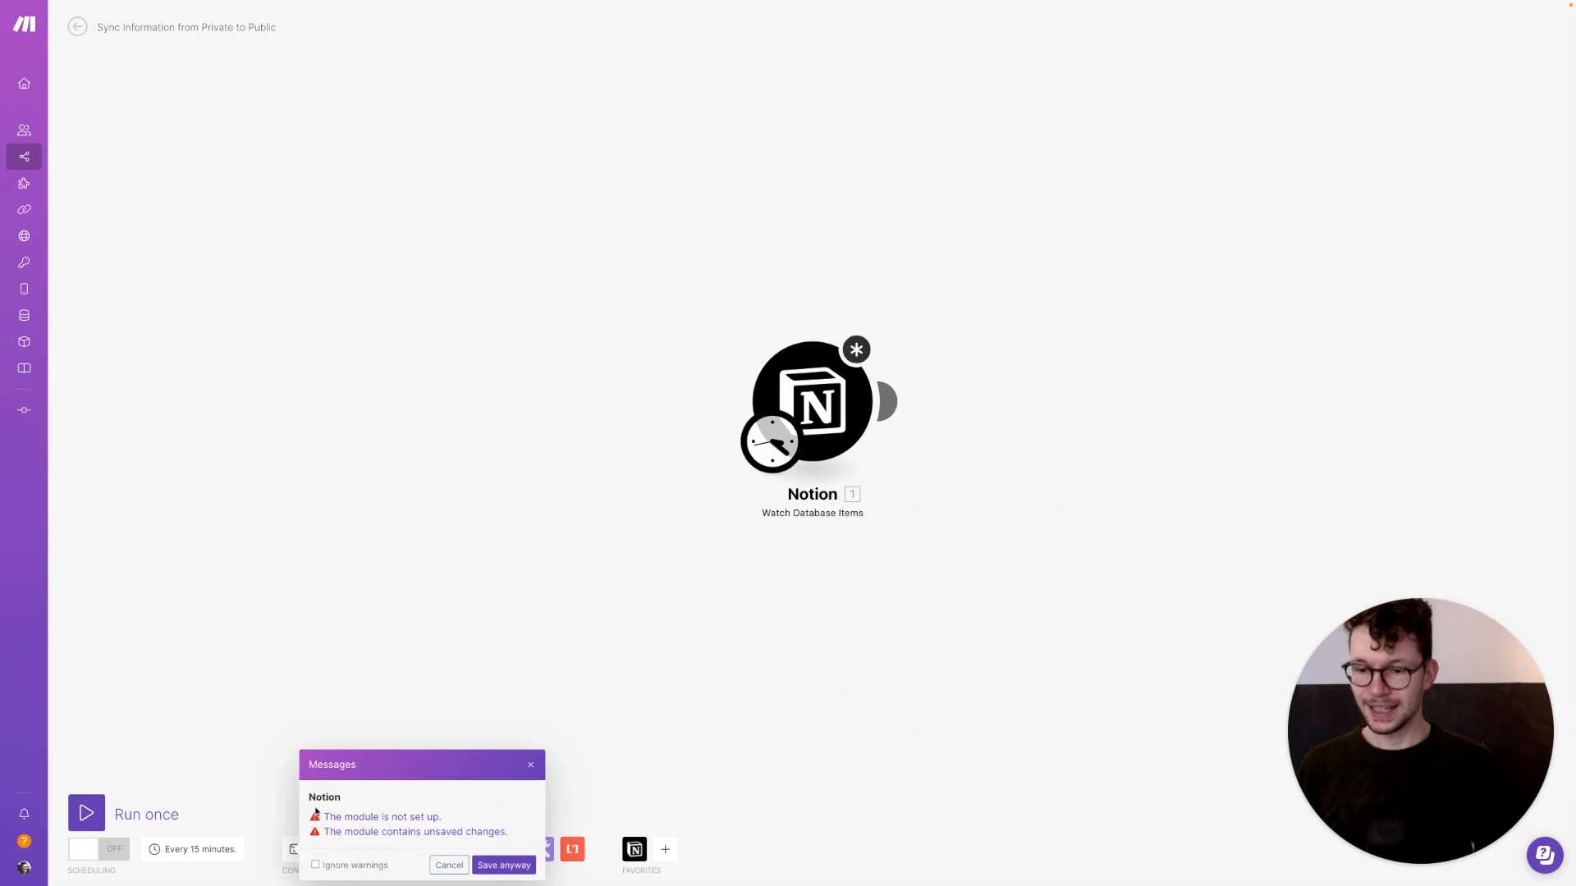
pyautogui.click(506, 864)
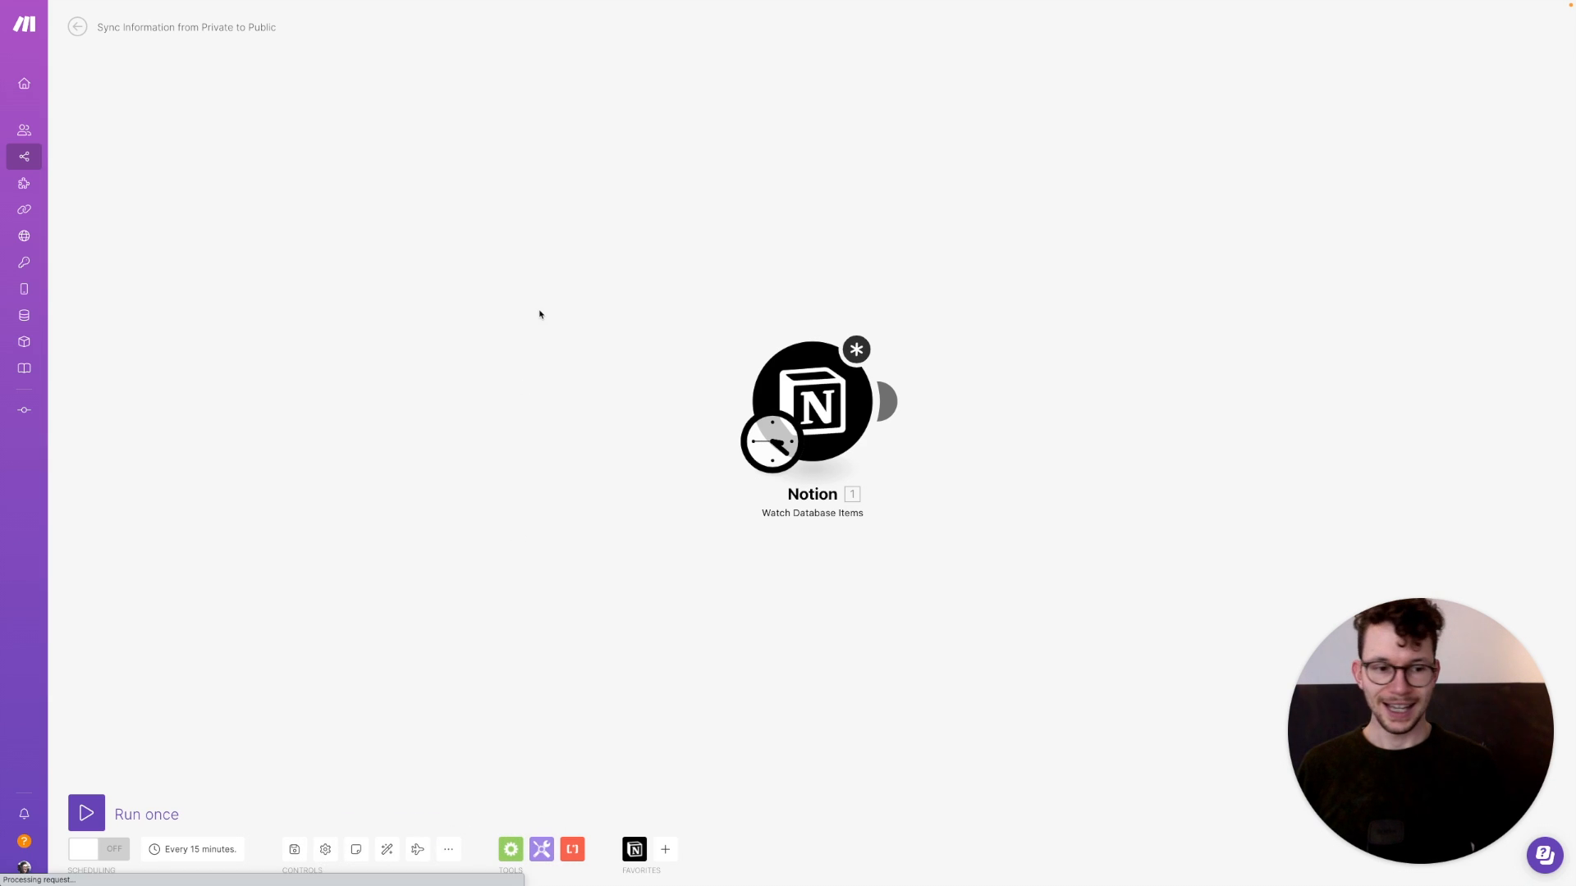
# Set the trigger to the Sandbox connection and select the 'Private' database by search
pyautogui.click(769, 413)
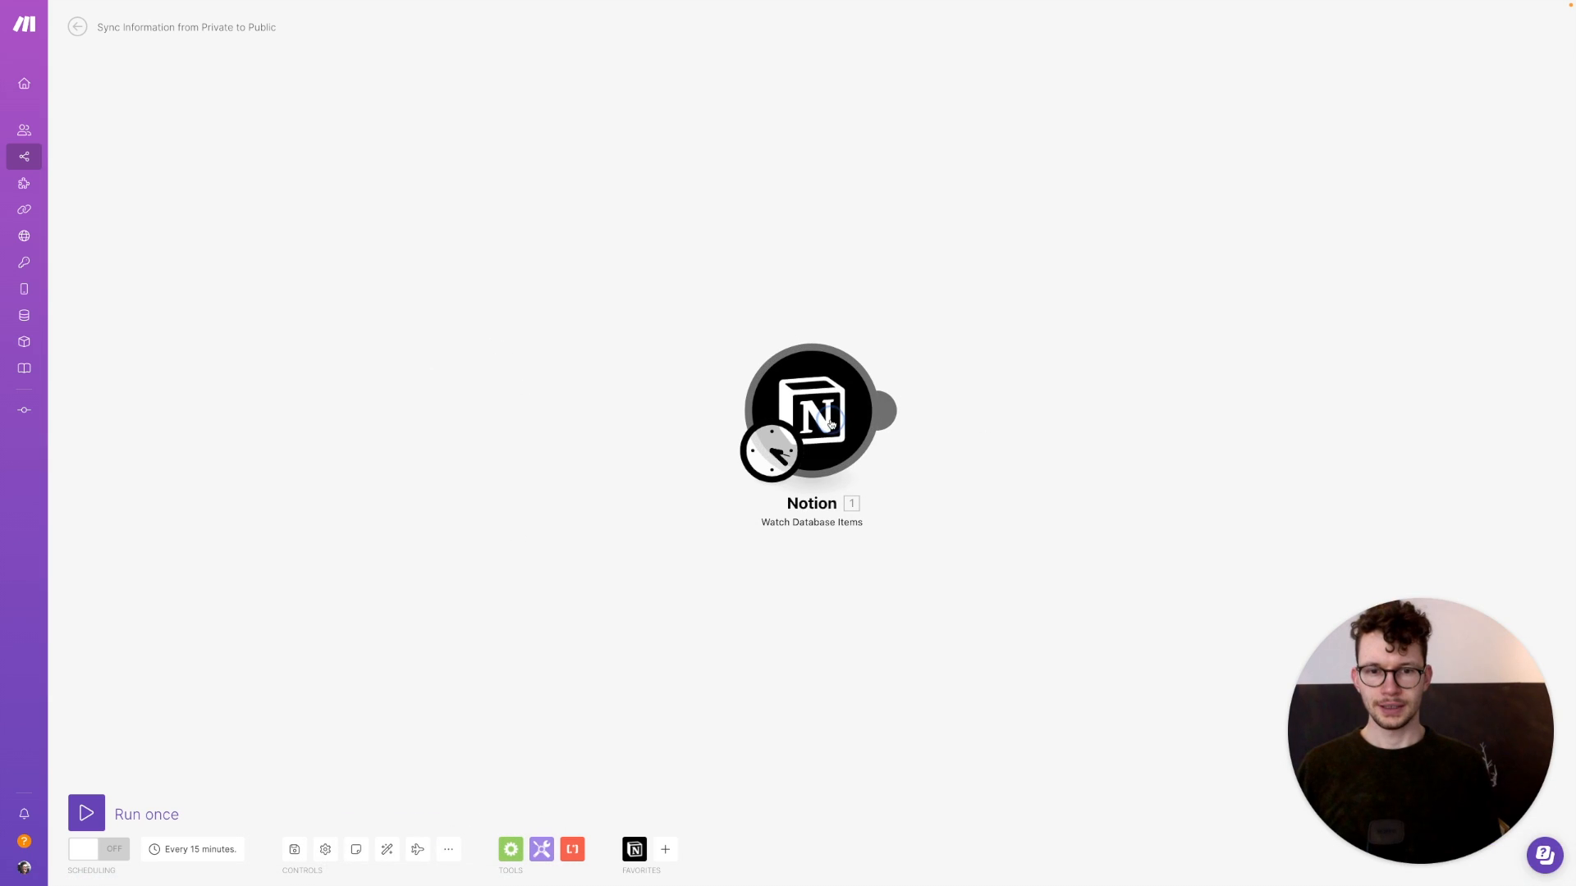
pyautogui.click(1066, 325)
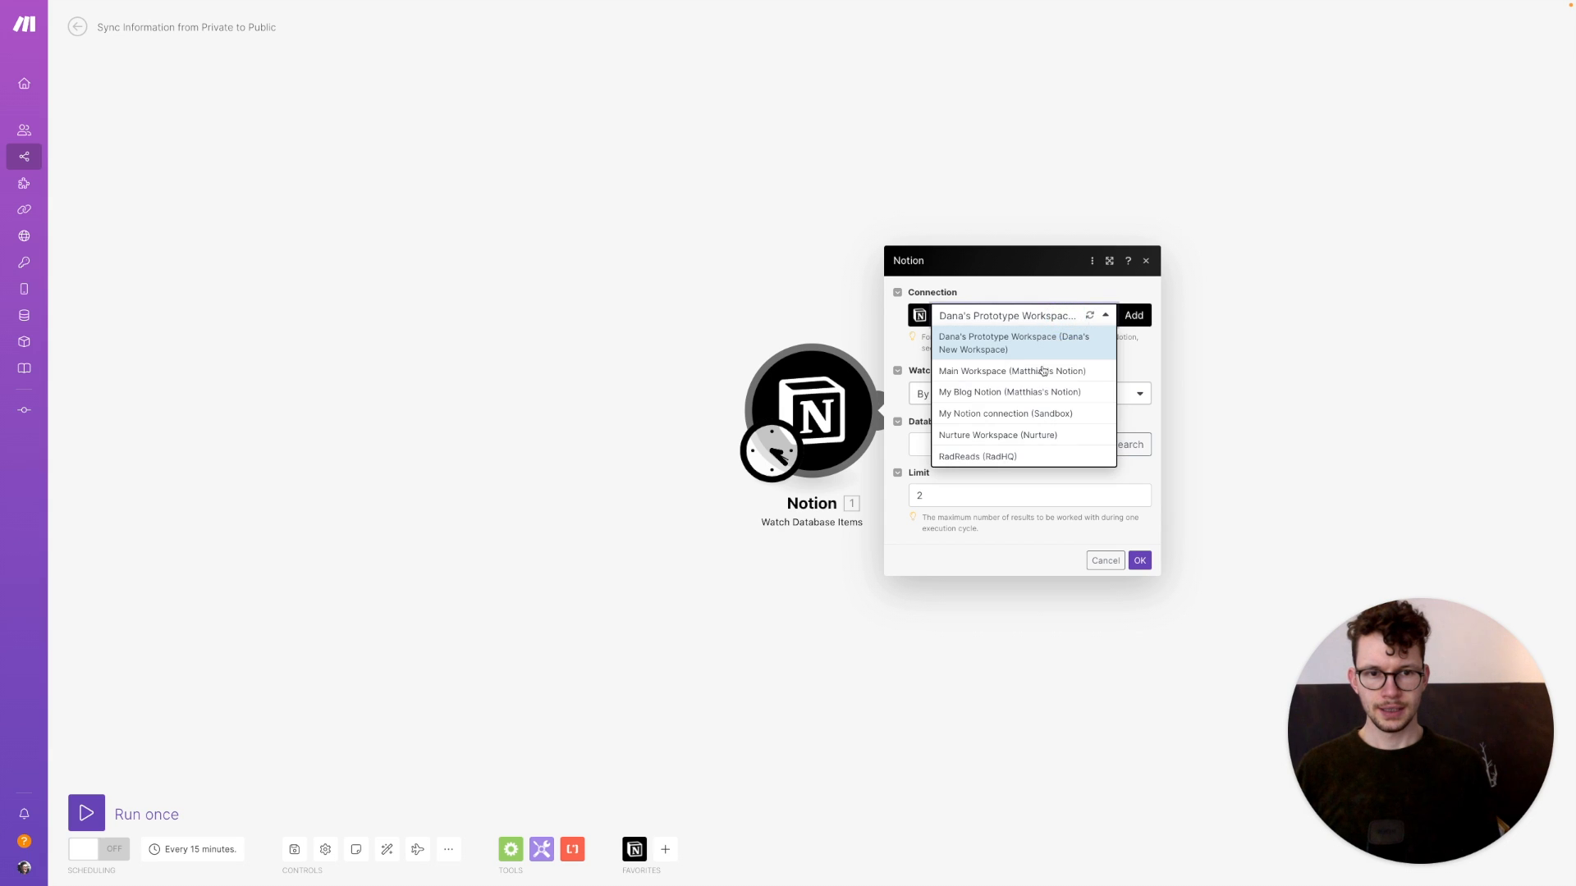
pyautogui.click(1044, 417)
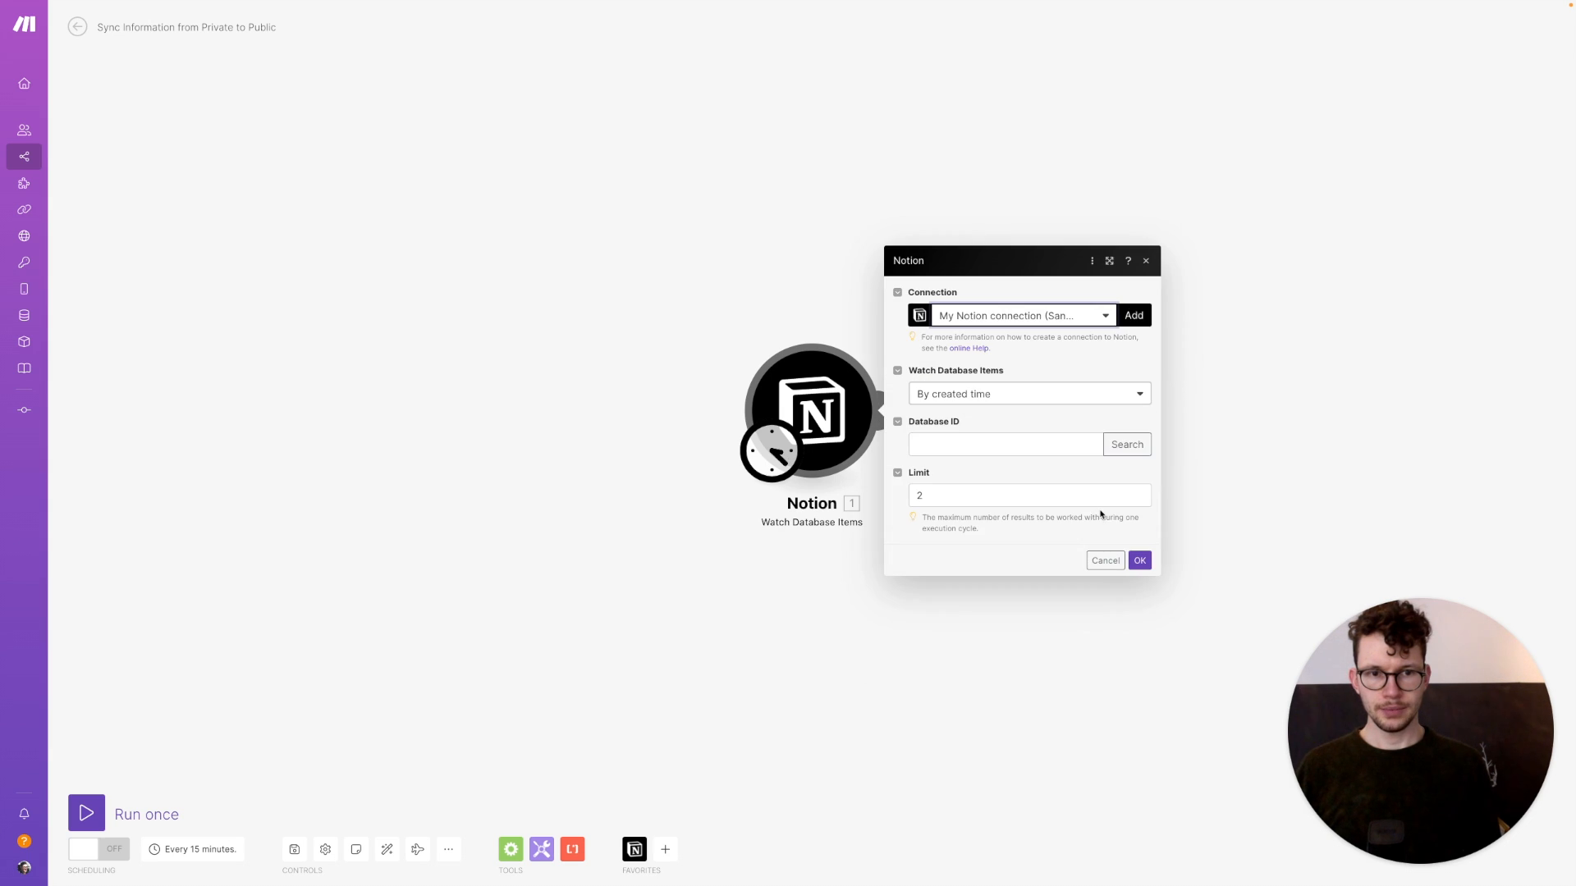
pyautogui.click(1126, 444)
pyautogui.click(1191, 451)
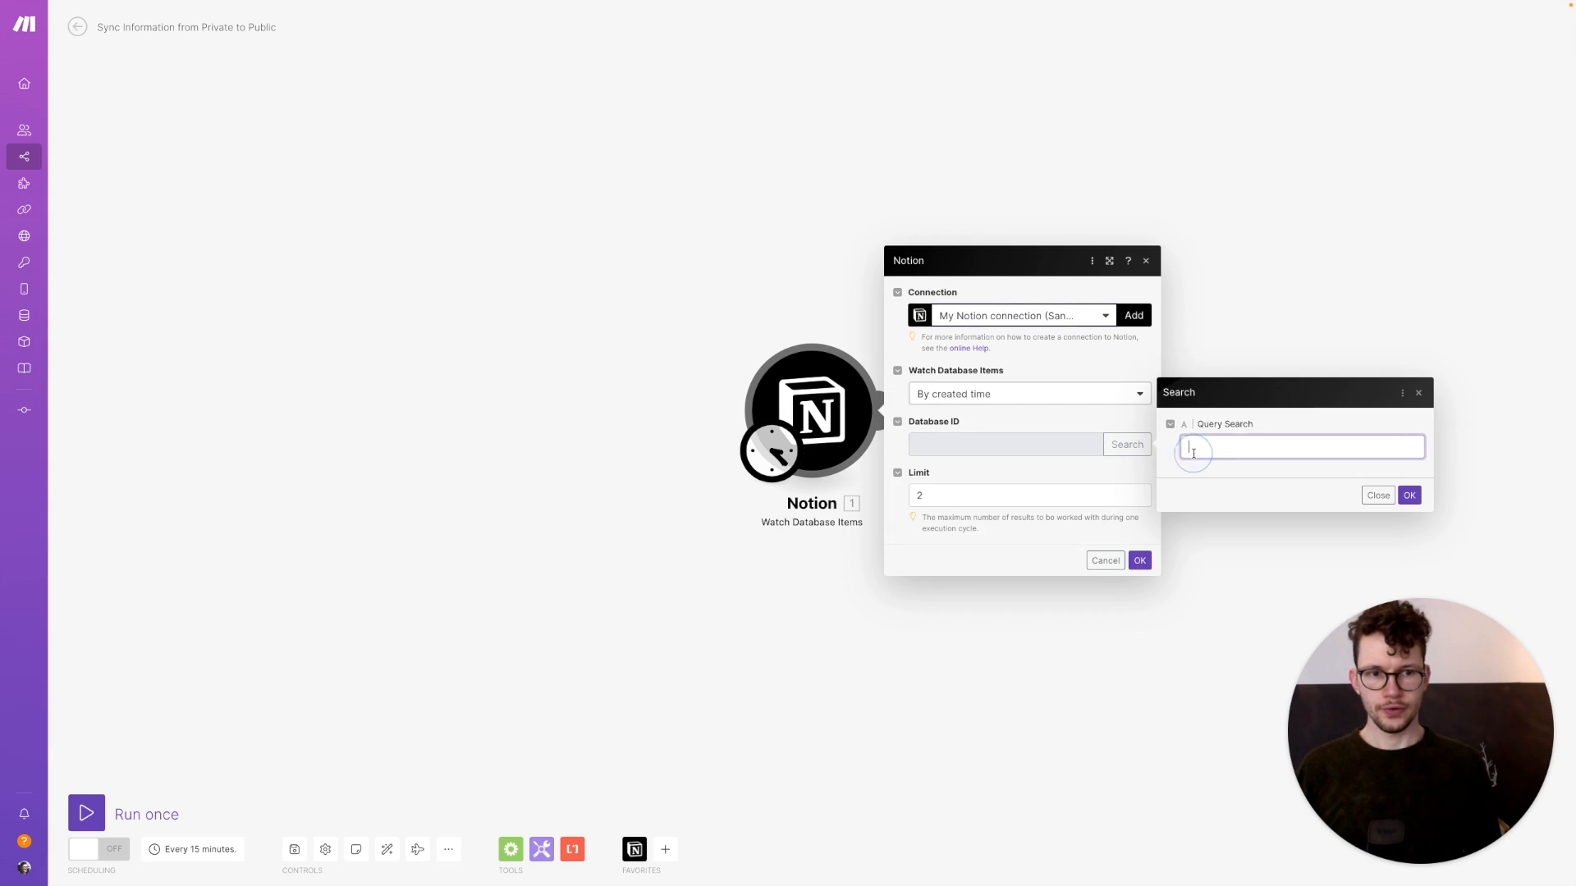
pyautogui.write('priv')
pyautogui.press('super+a')
pyautogui.write('Private')
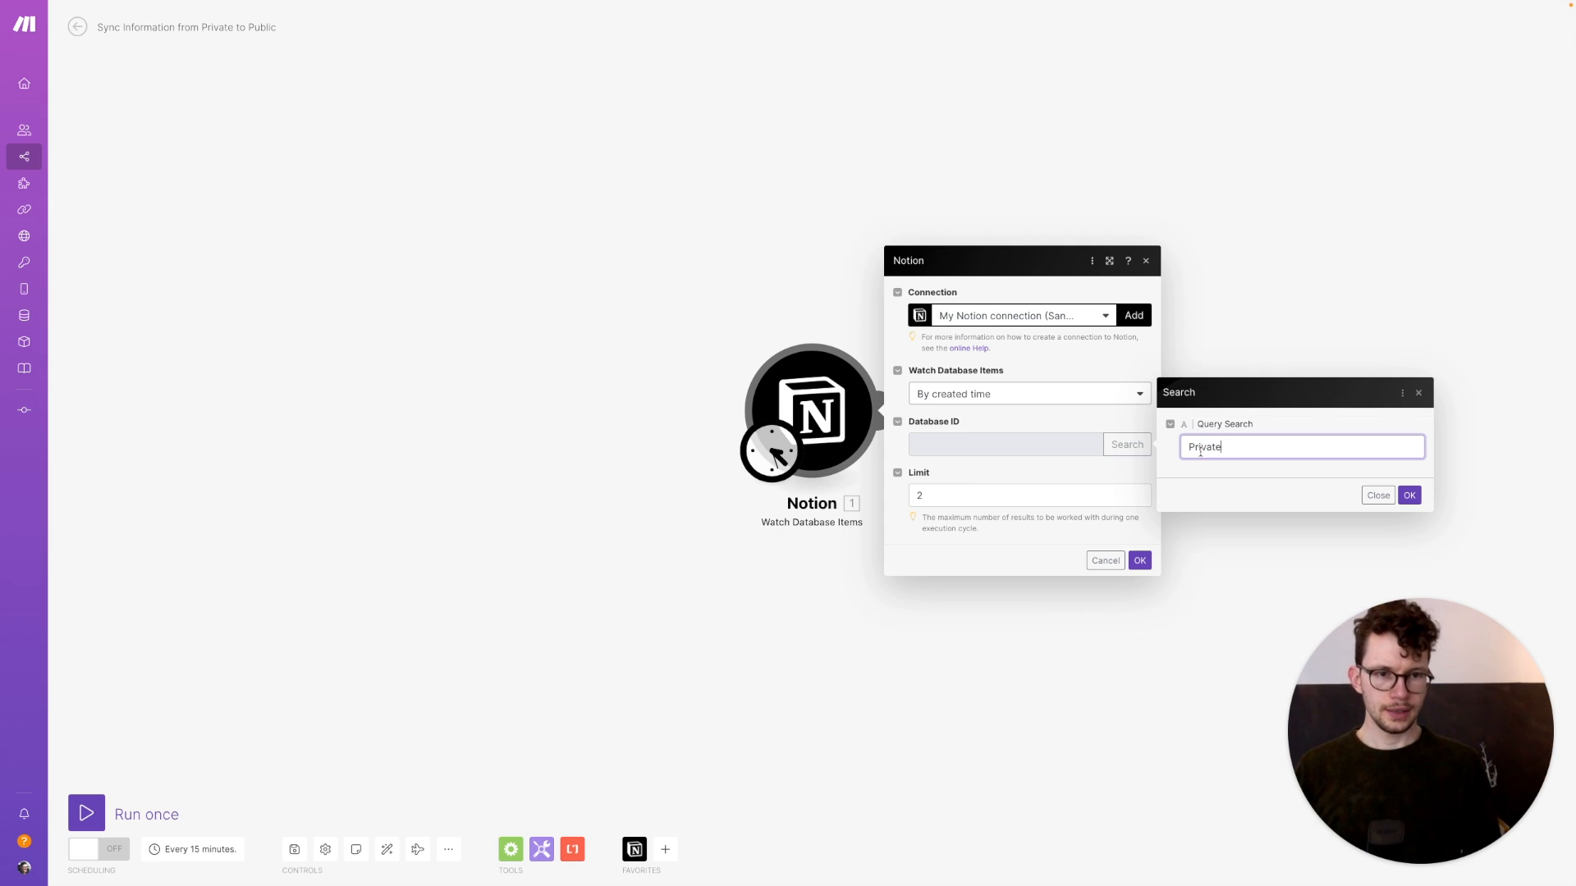
pyautogui.click(1409, 494)
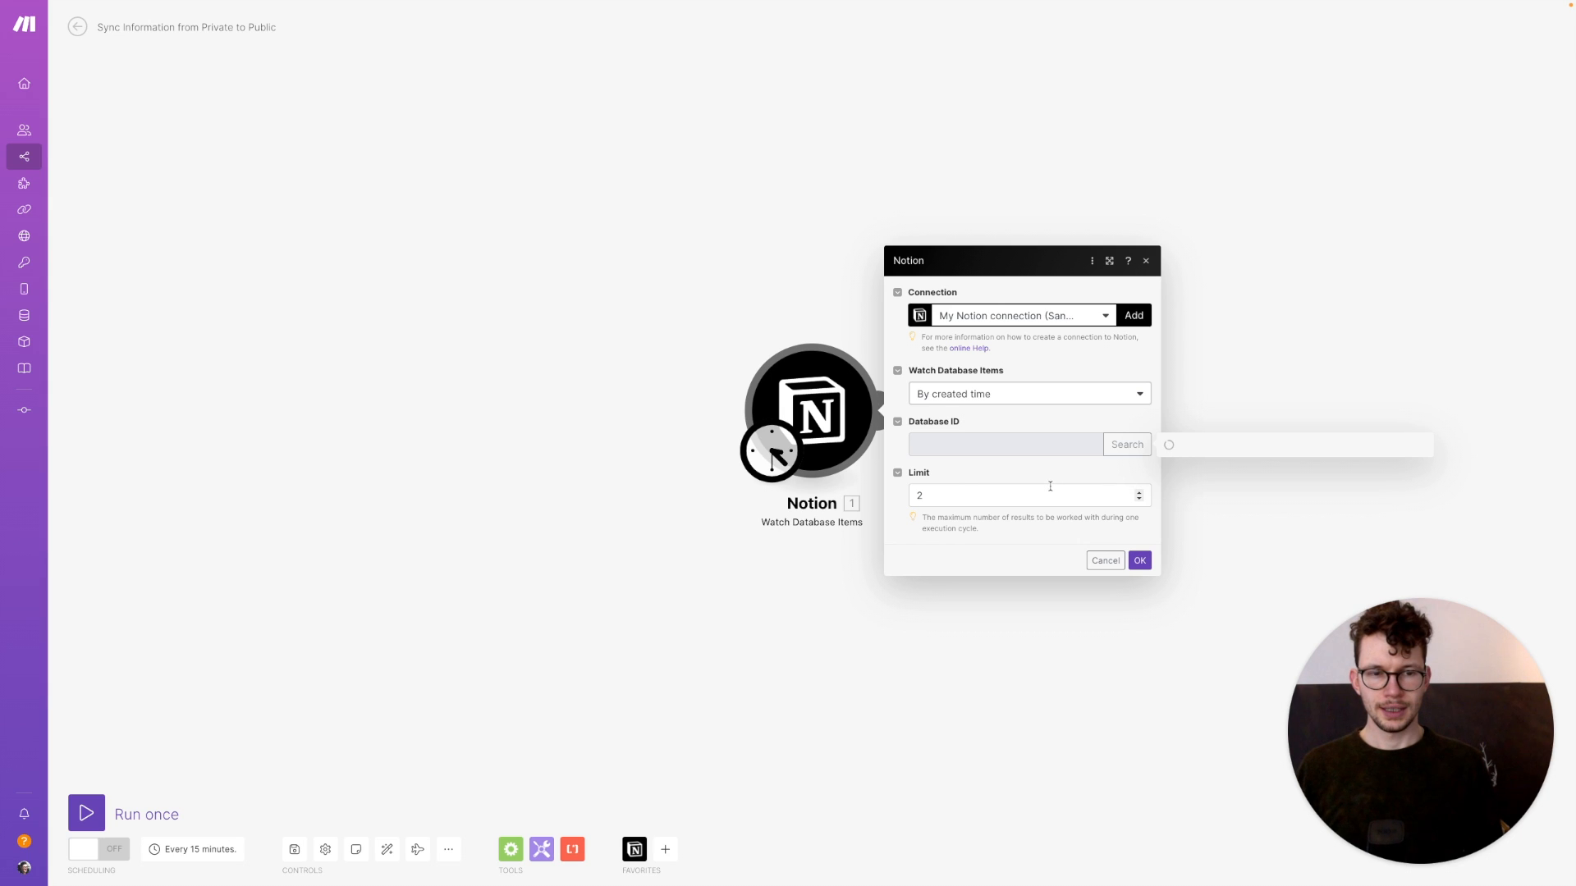
# Watch items by updated time with a limit of 5 per run, and save the trigger
pyautogui.click(993, 402)
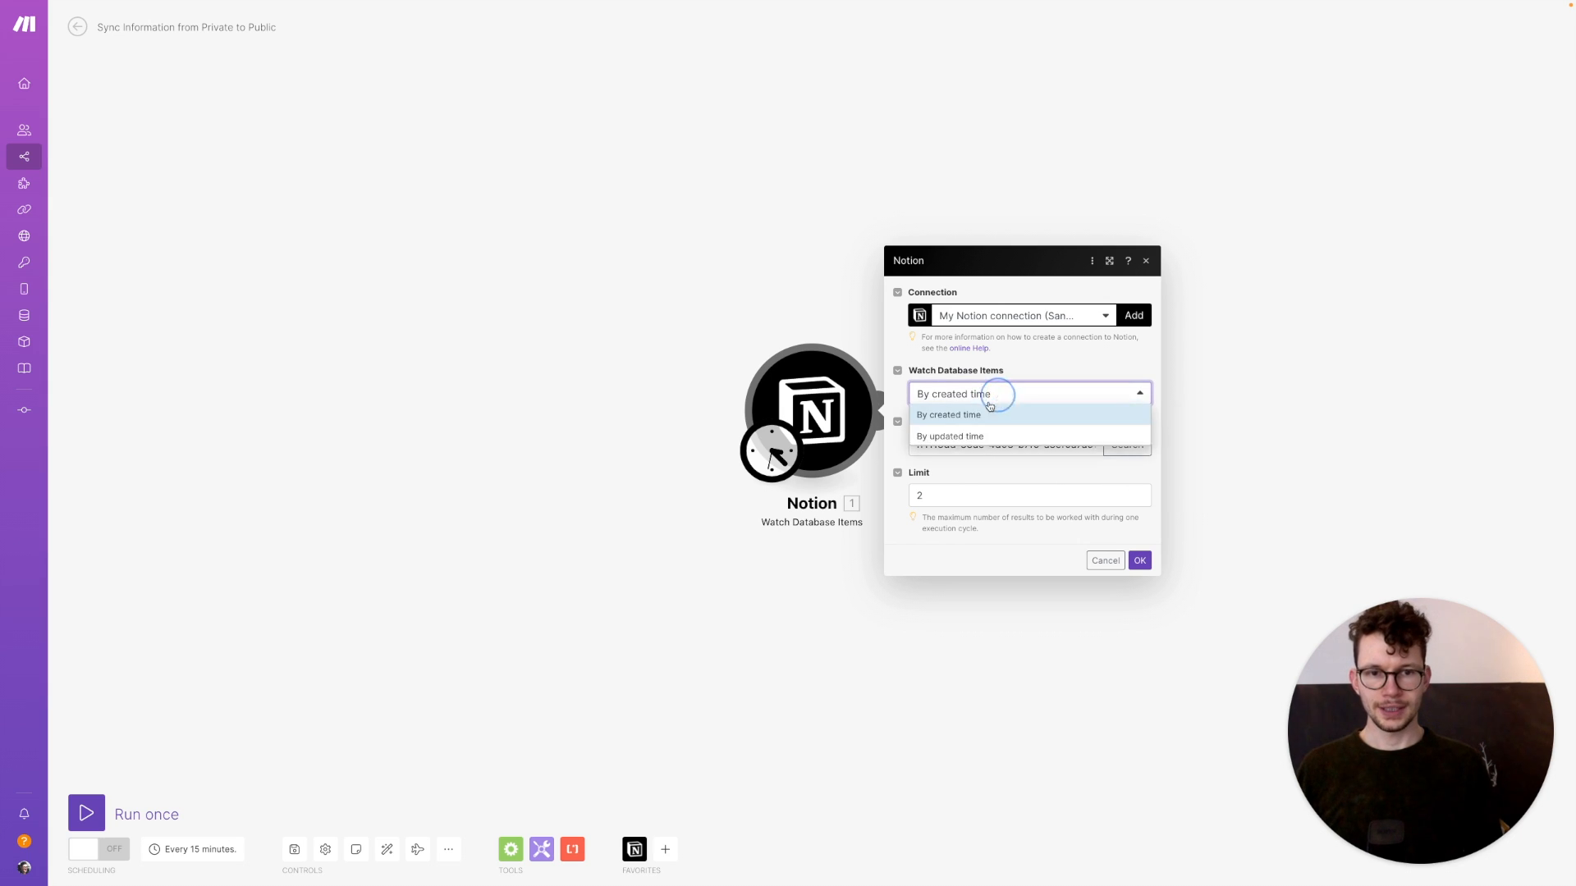
pyautogui.click(960, 437)
pyautogui.click(959, 496)
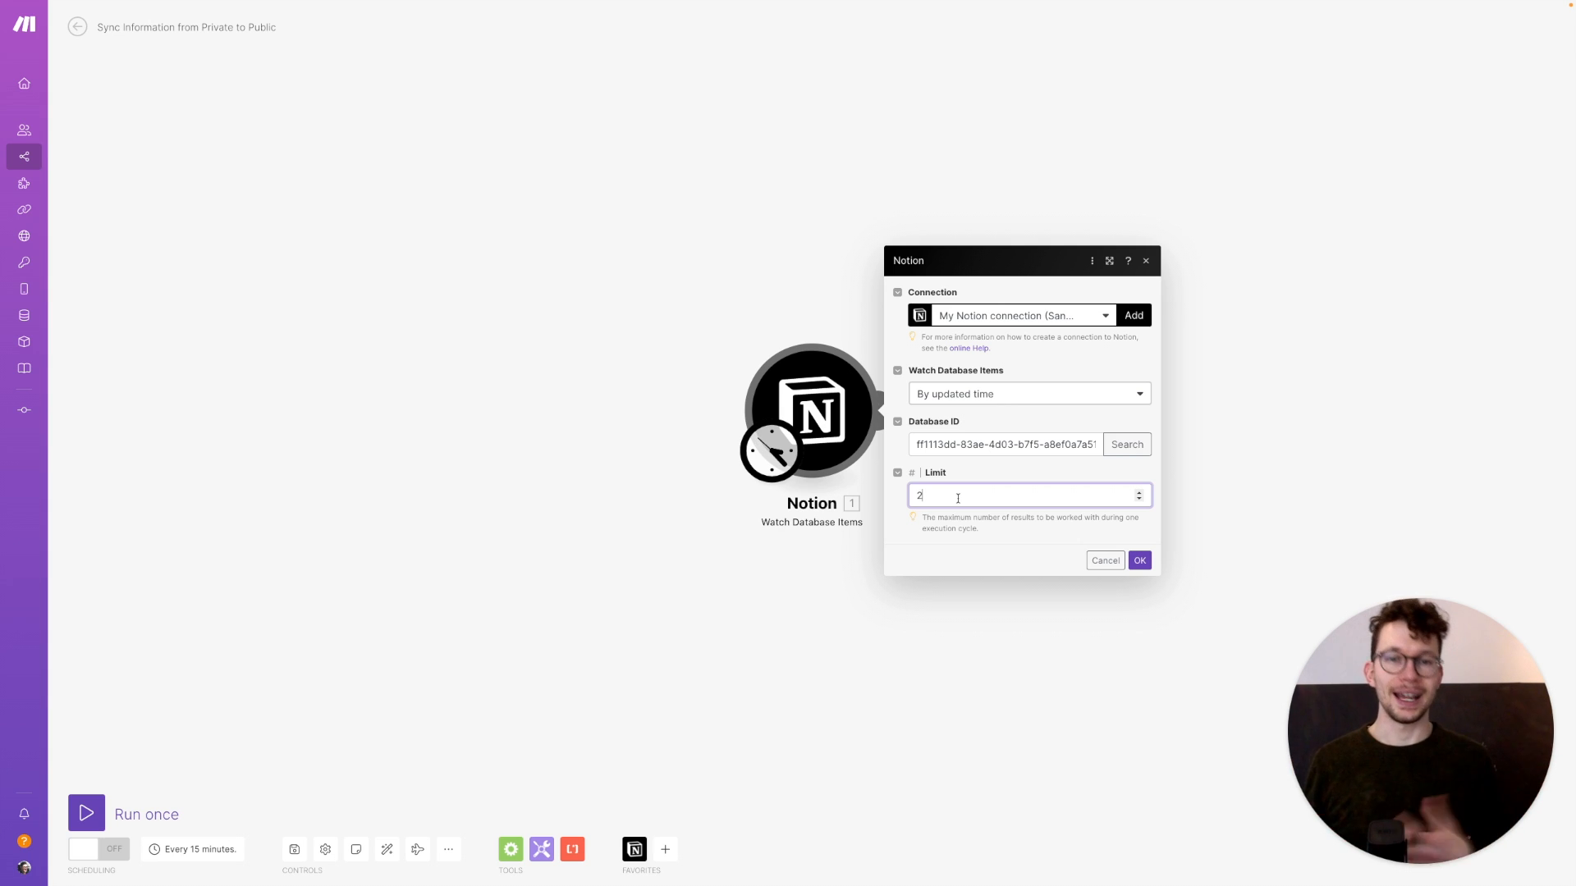
pyautogui.press('super+a')
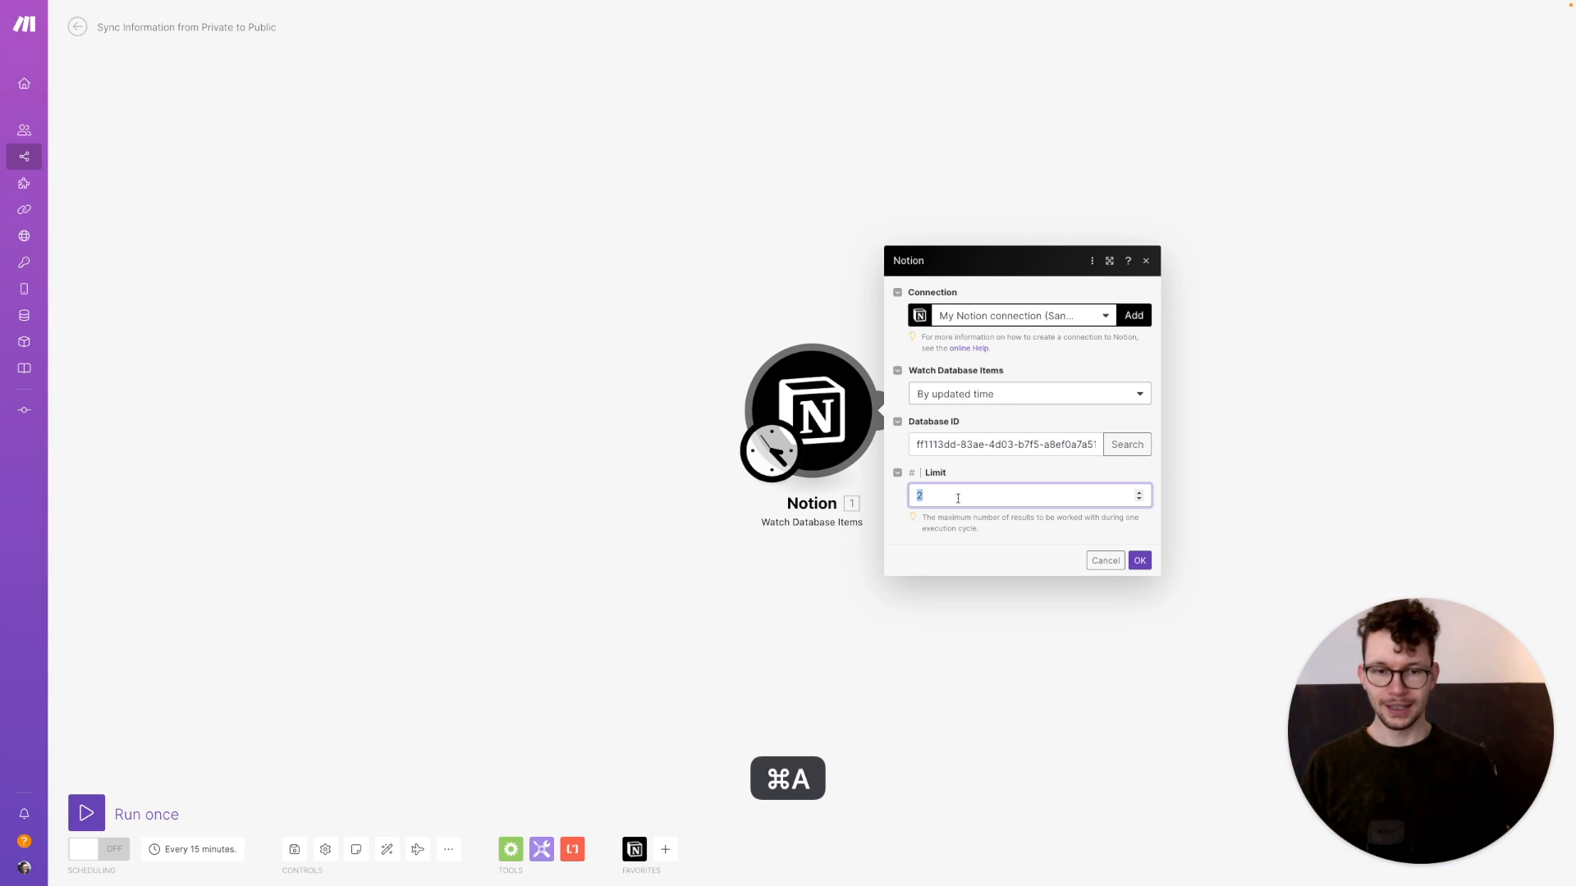
pyautogui.click(1141, 560)
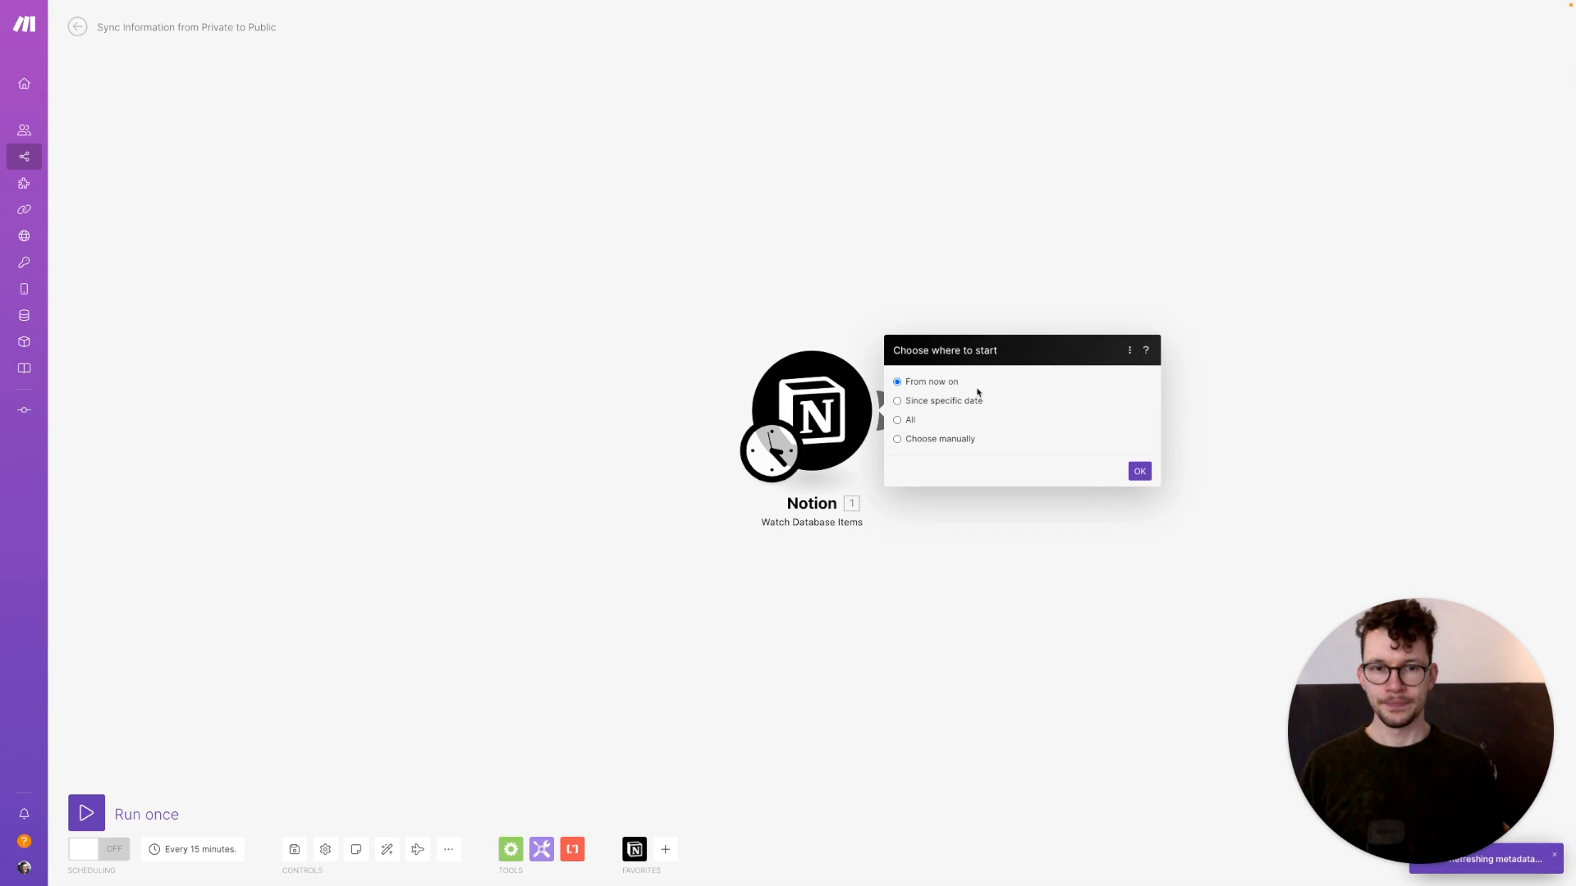
# Start the trigger from All existing items and run only the Notion trigger module once
pyautogui.click(897, 420)
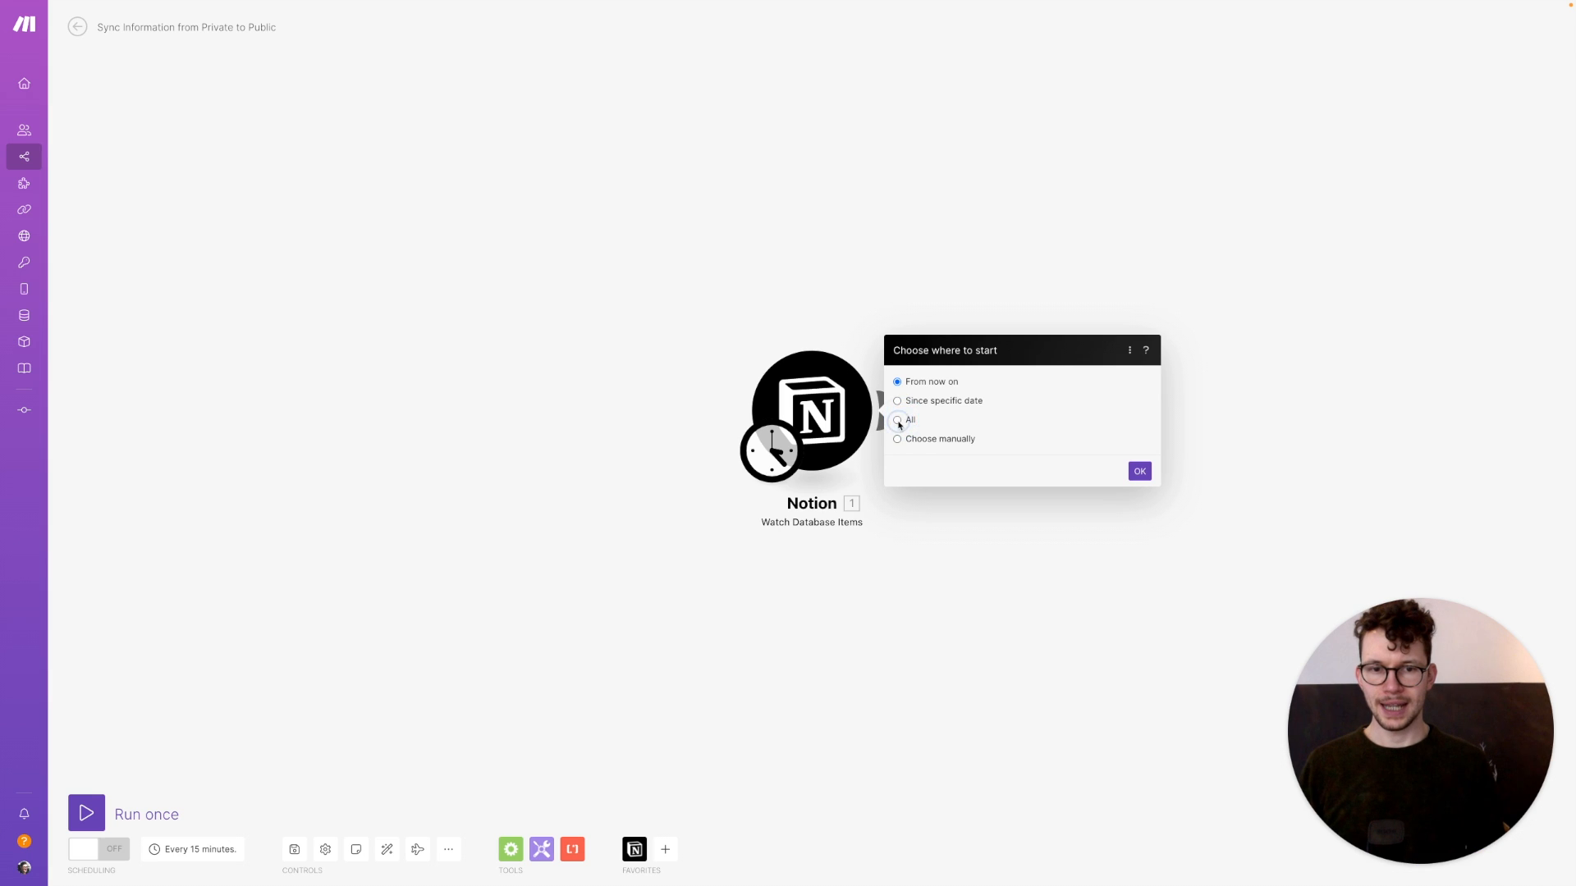
pyautogui.click(1139, 472)
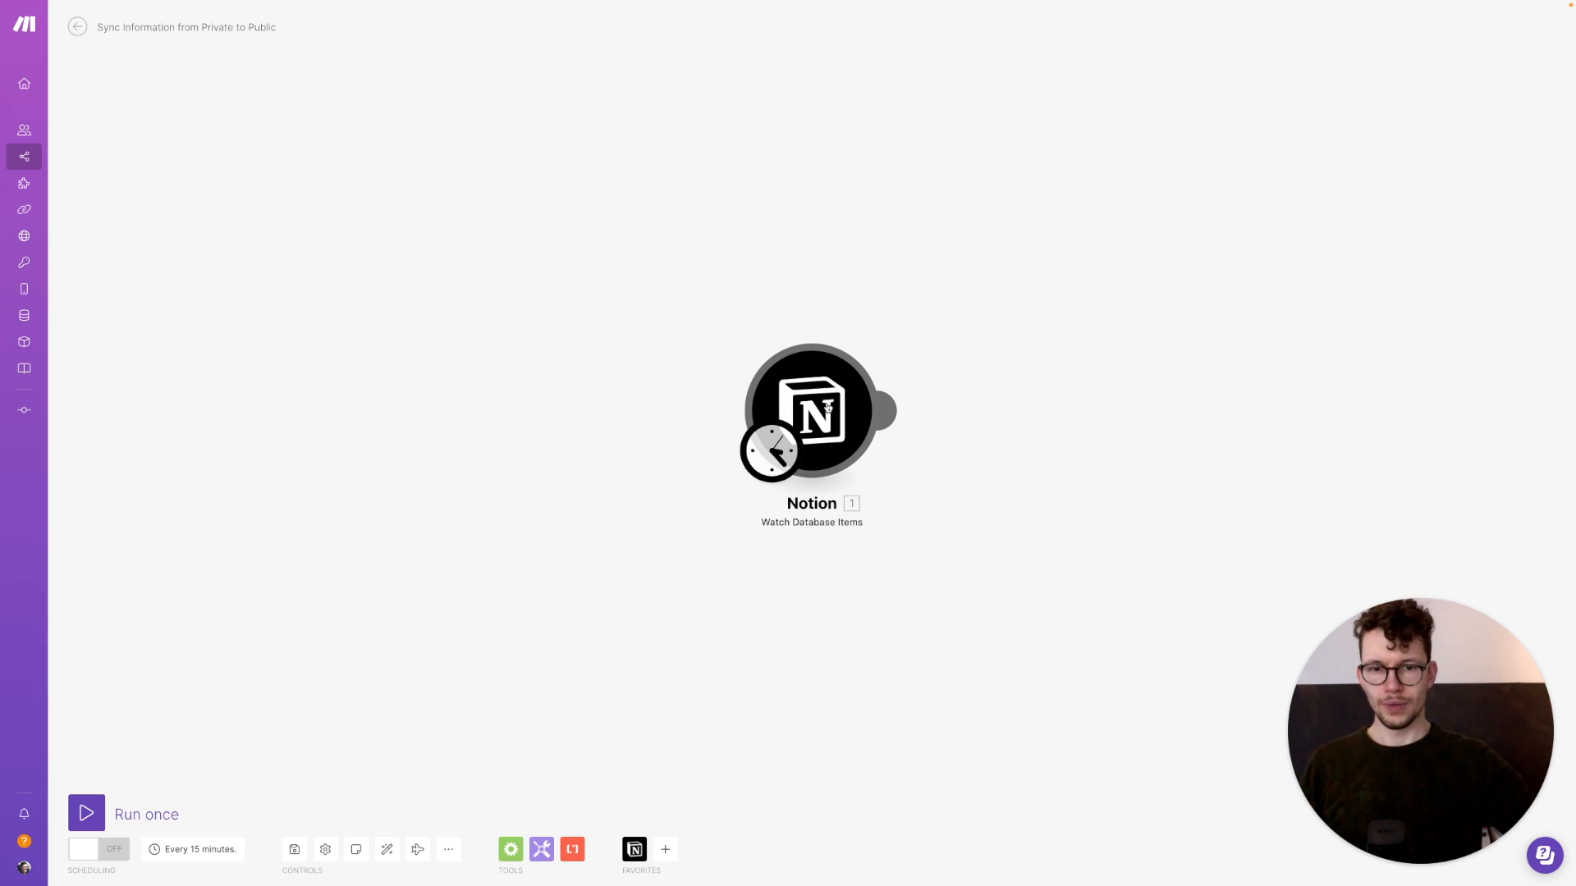
pyautogui.rightClick(829, 407)
pyautogui.click(864, 437)
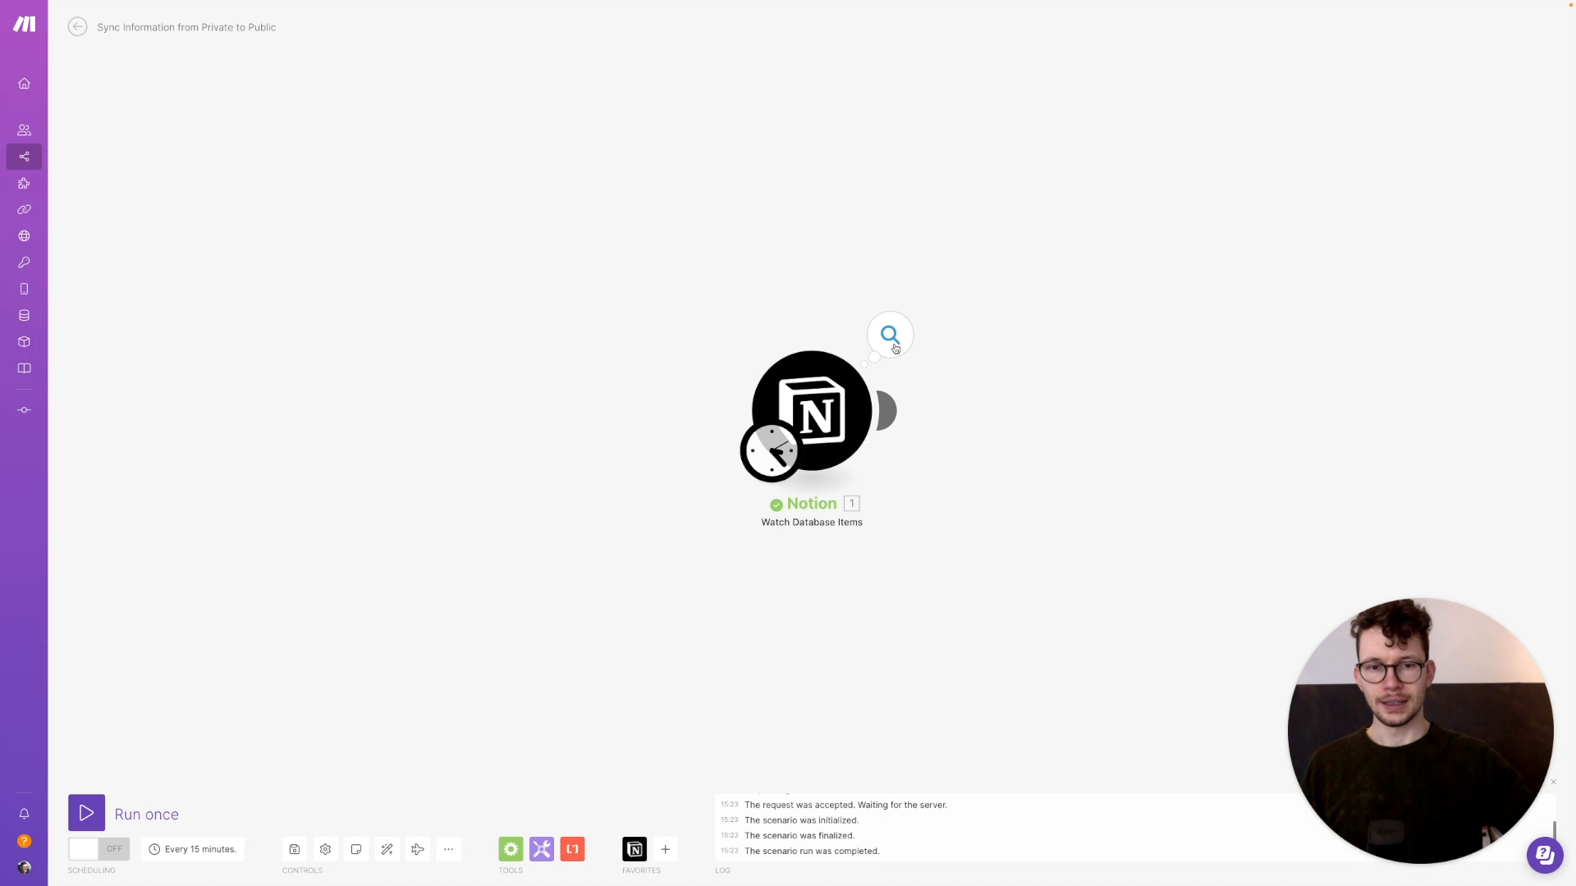
pyautogui.click(893, 339)
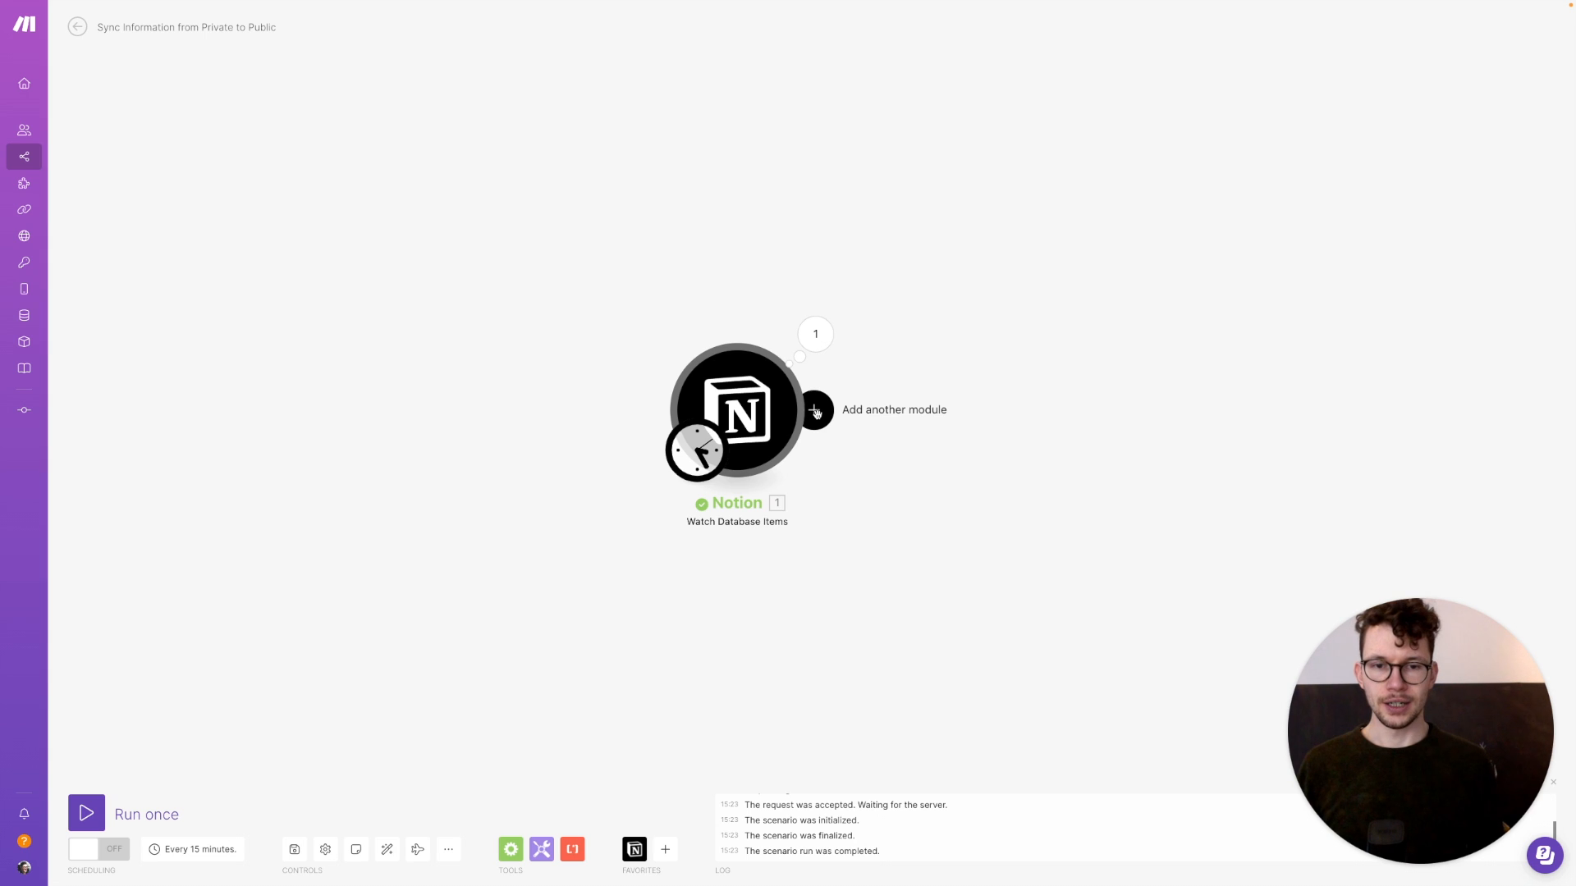
# Insert a Flow Control Router after the Notion trigger and give it a third route
pyautogui.click(816, 413)
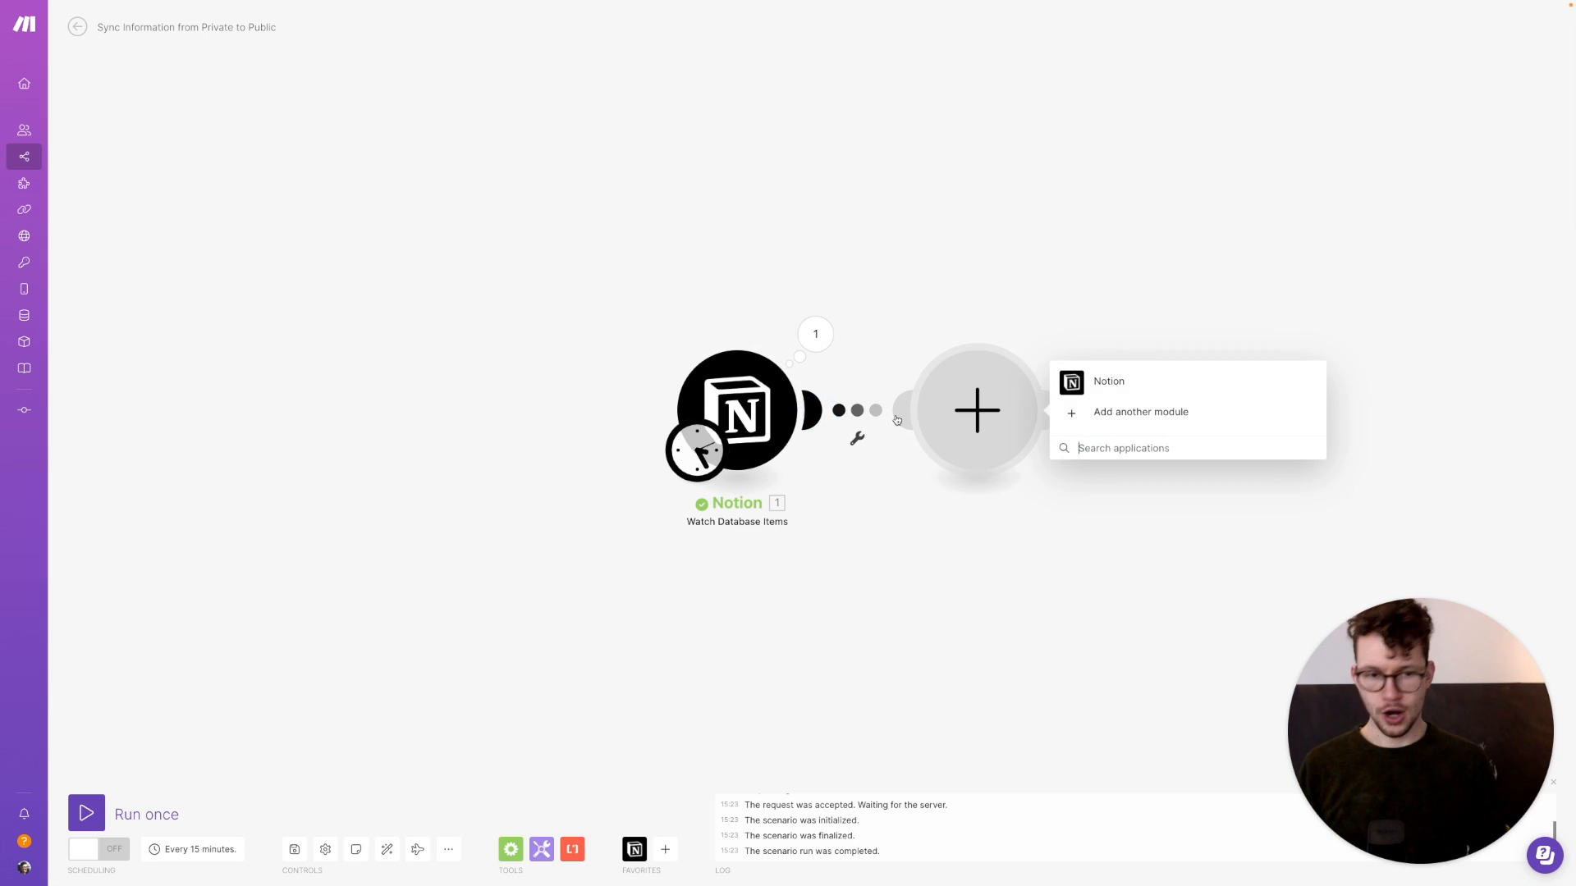
pyautogui.write('router')
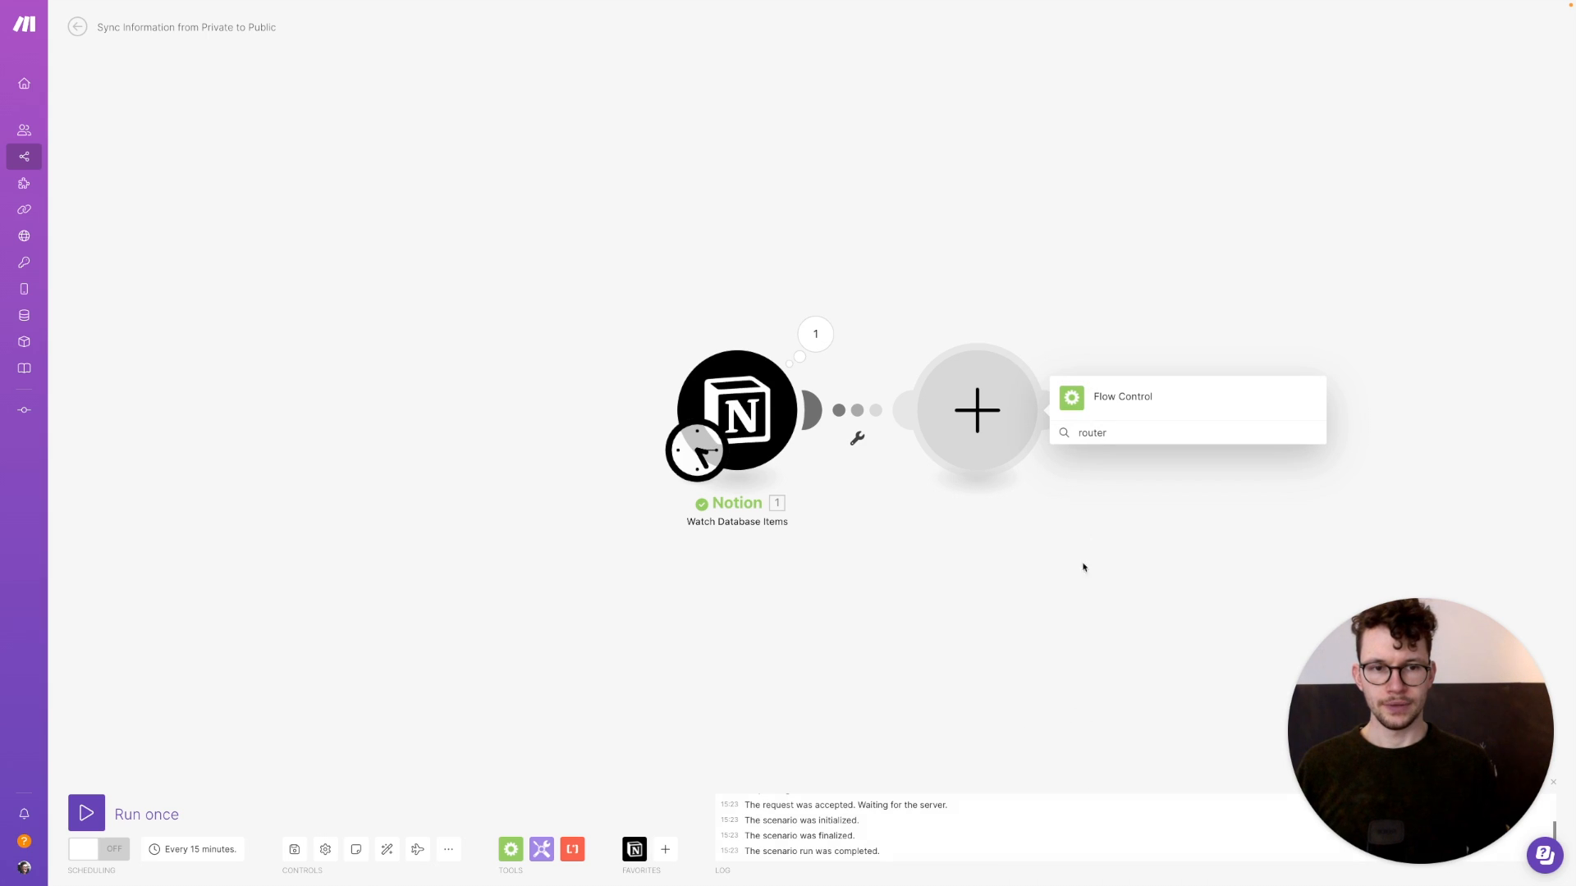
pyautogui.click(1096, 402)
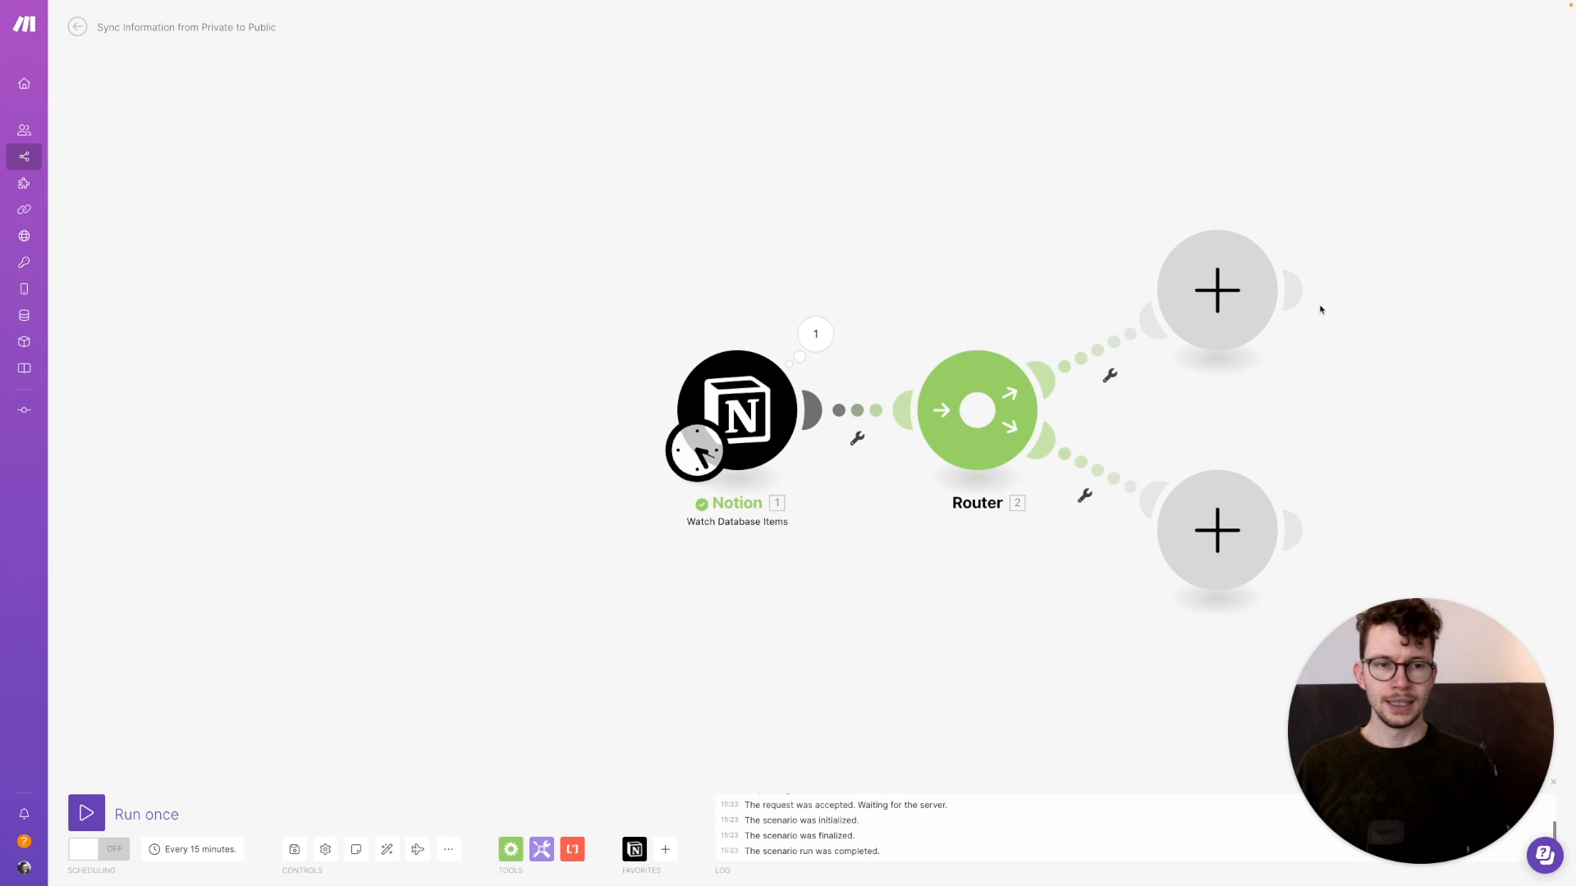
pyautogui.click(997, 443)
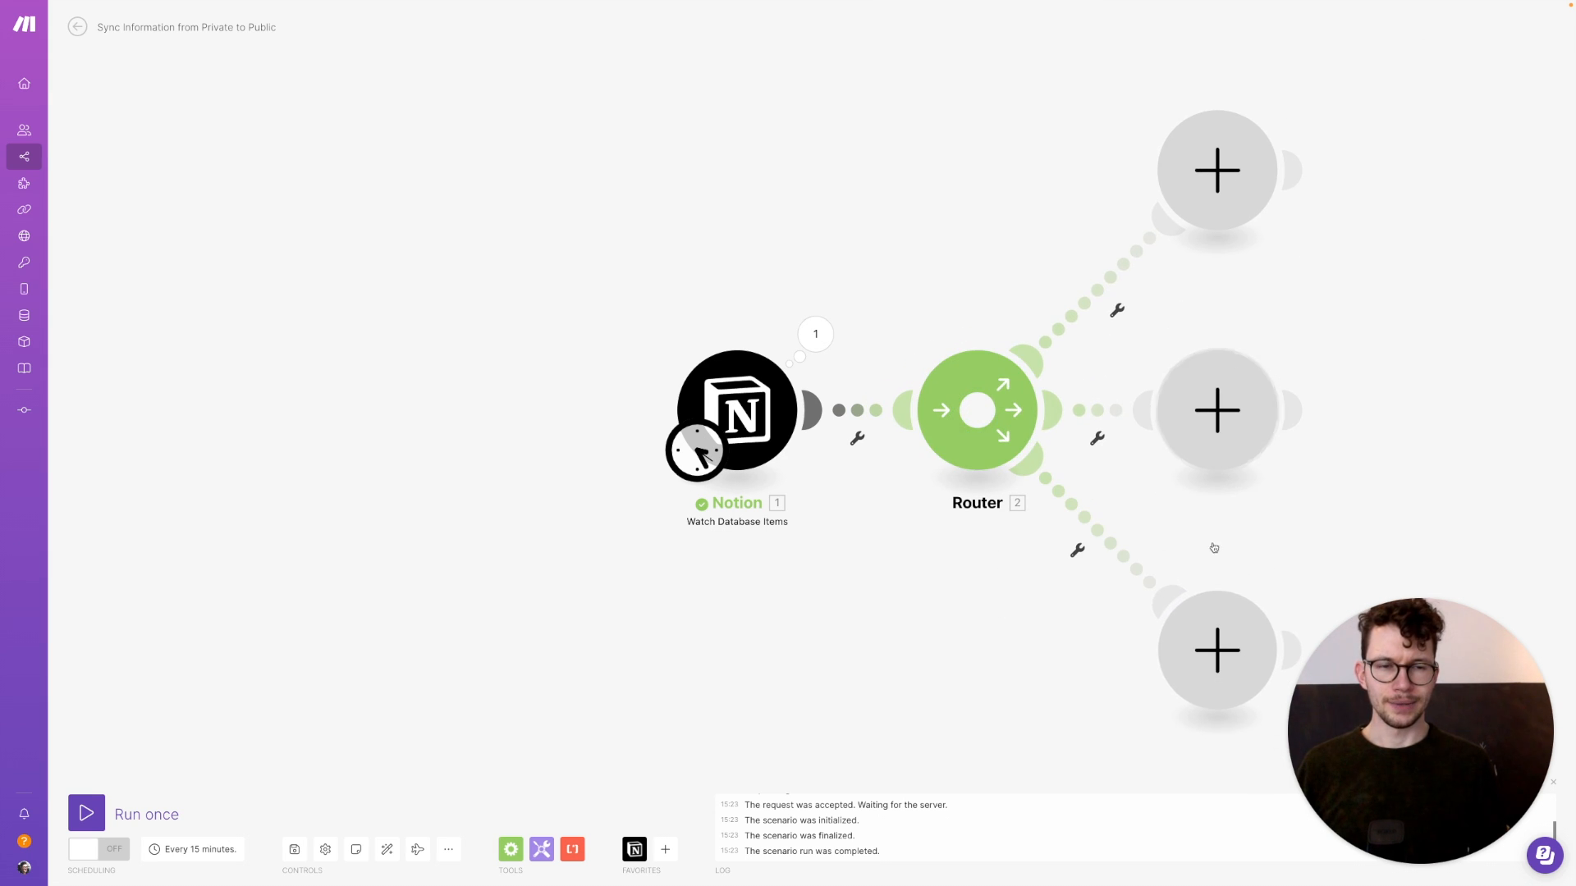
pyautogui.moveTo(1420, 313); pyautogui.dragTo(1070, 304)
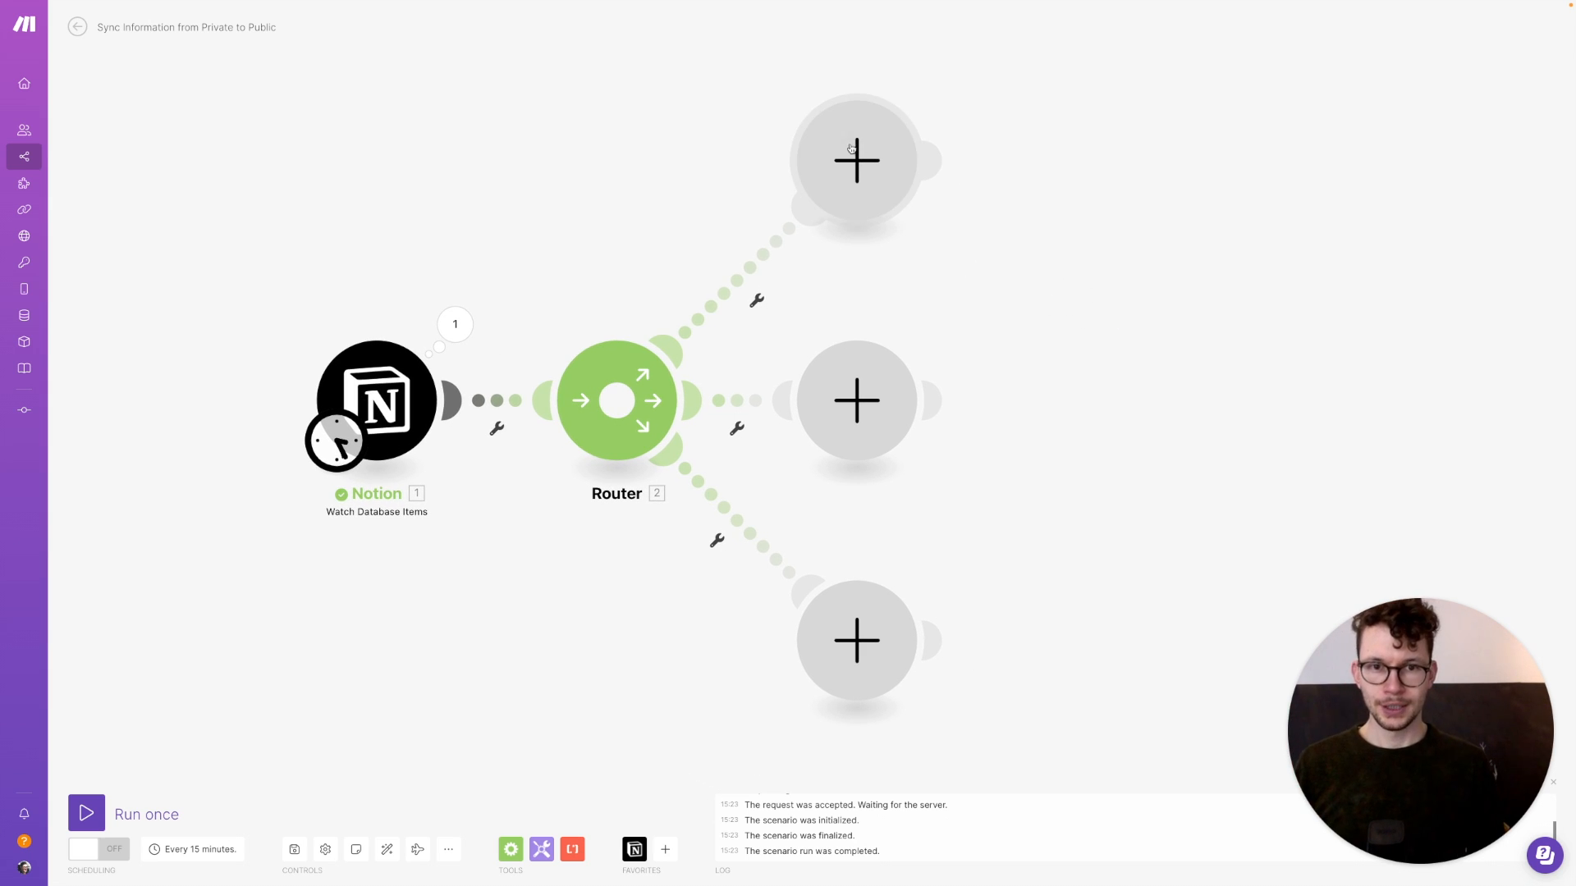
# Add a Notion Create a Database Item module to the top branch, targeting the Public DB database
pyautogui.click(881, 179)
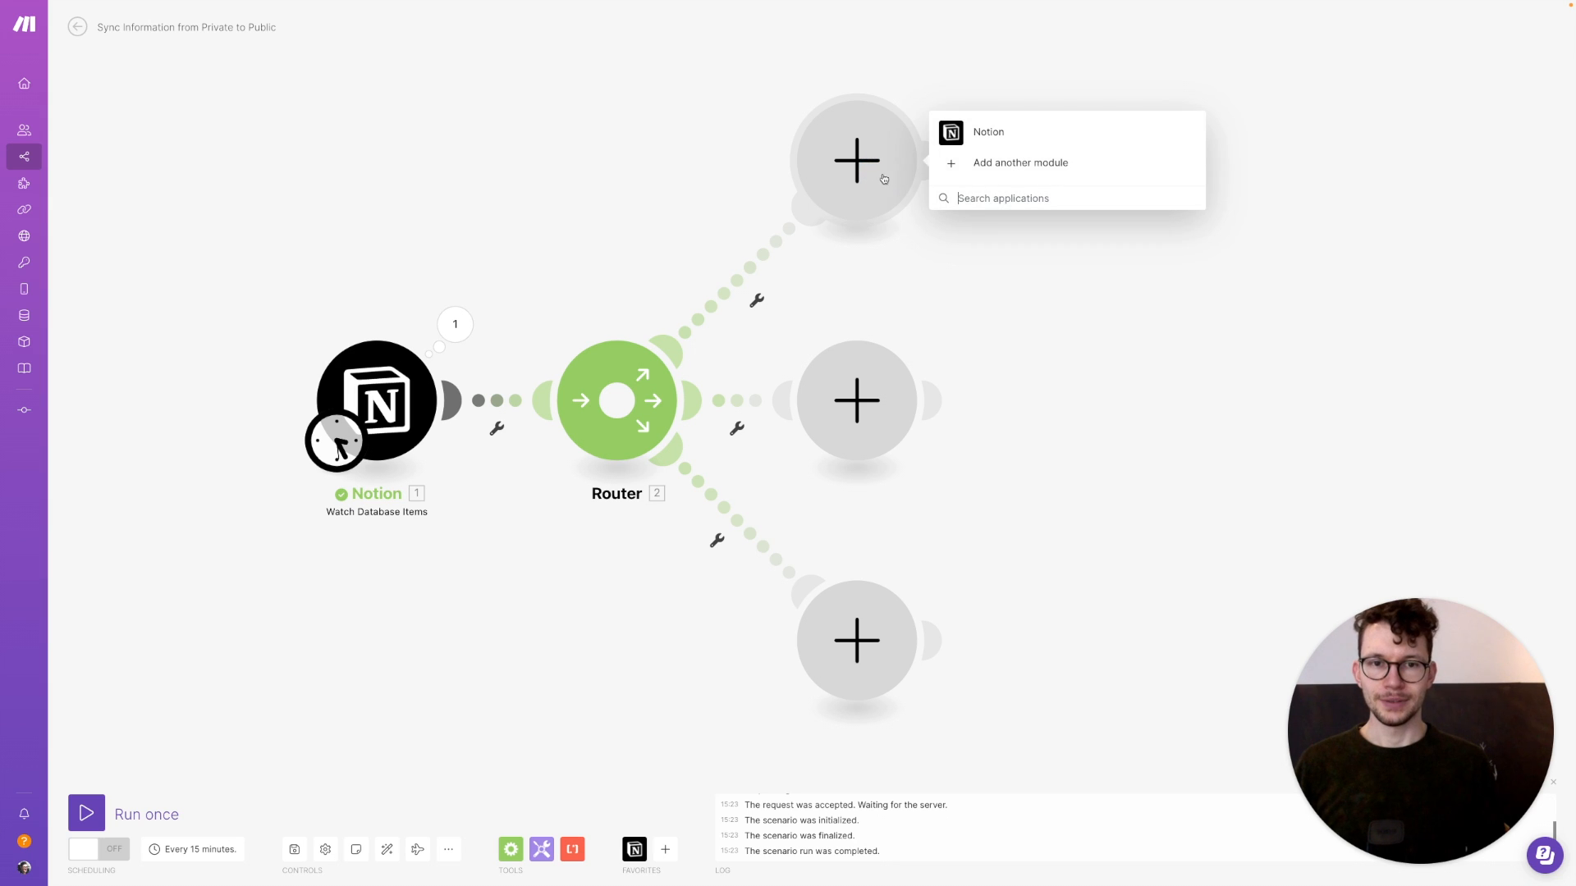
pyautogui.click(958, 141)
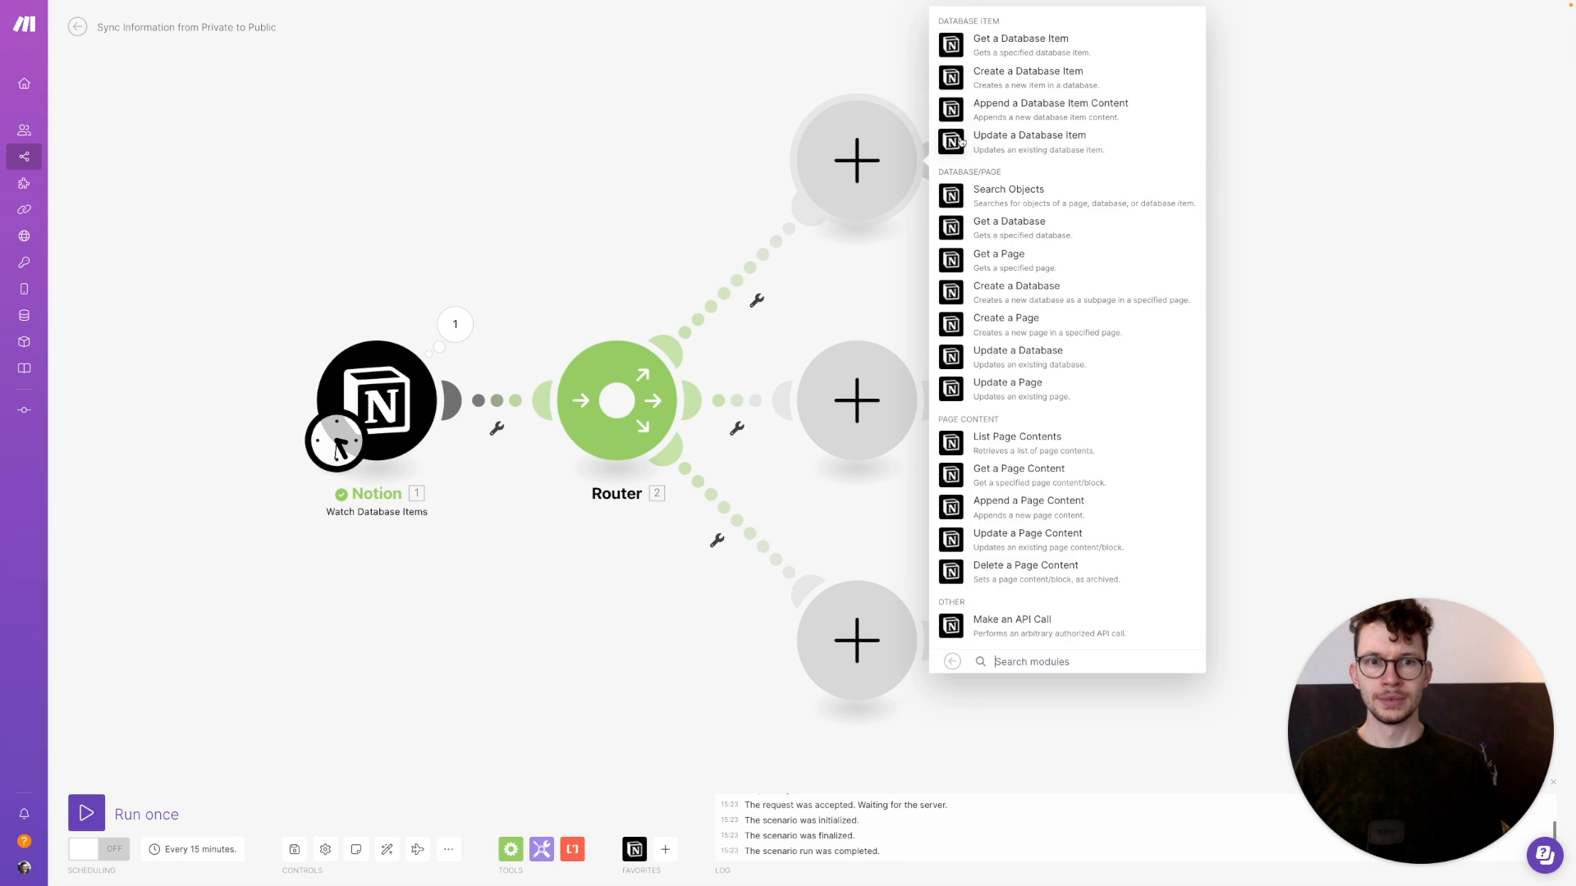
pyautogui.click(956, 83)
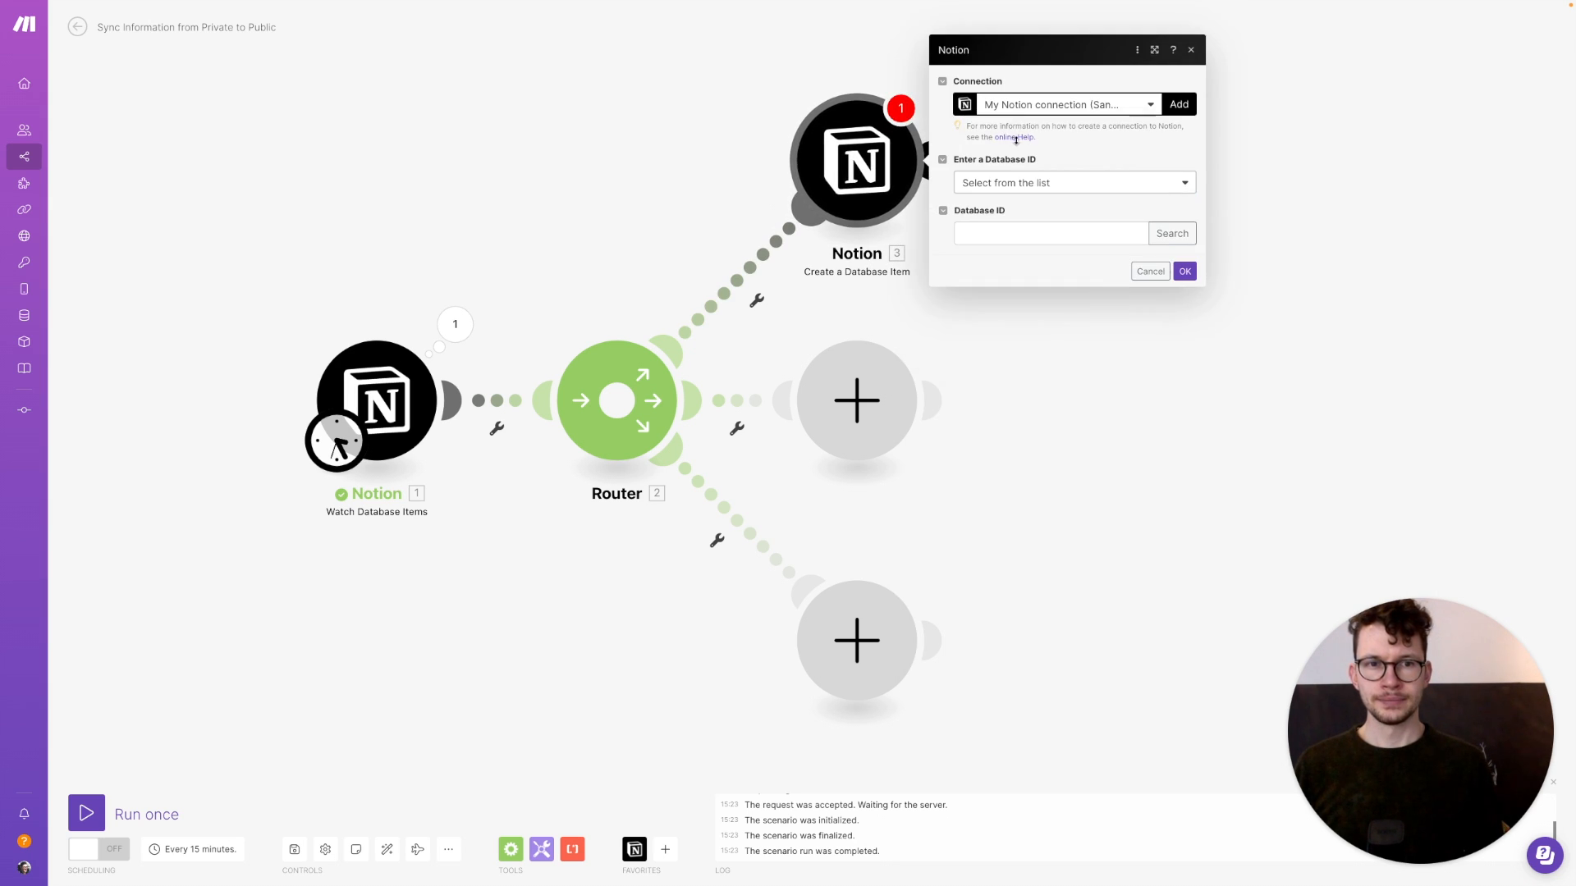
pyautogui.click(1172, 237)
pyautogui.click(1254, 235)
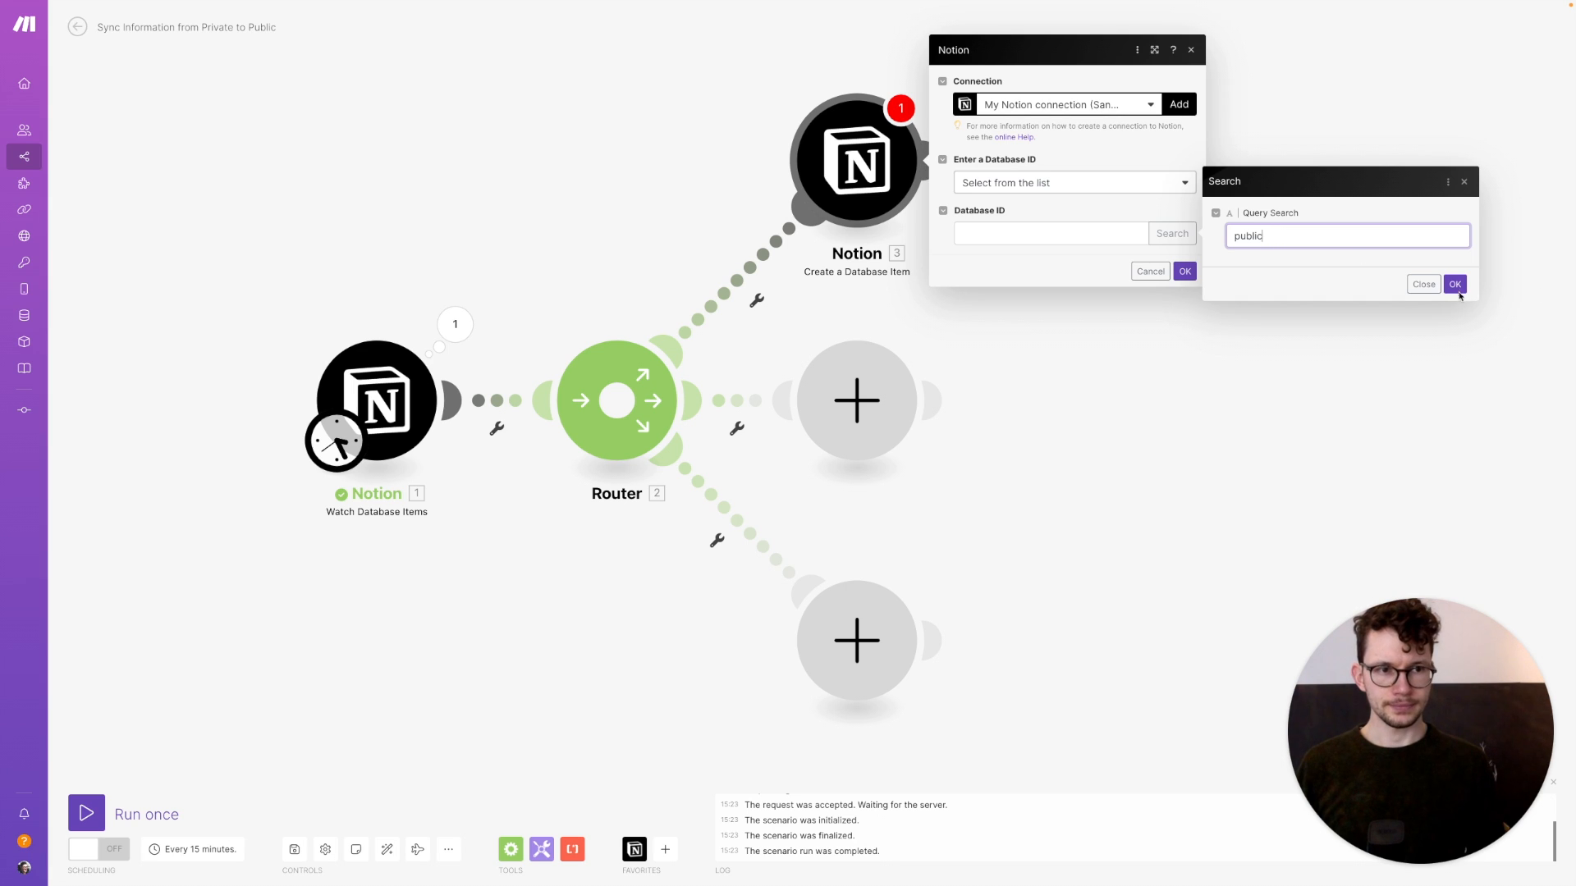
pyautogui.click(1455, 286)
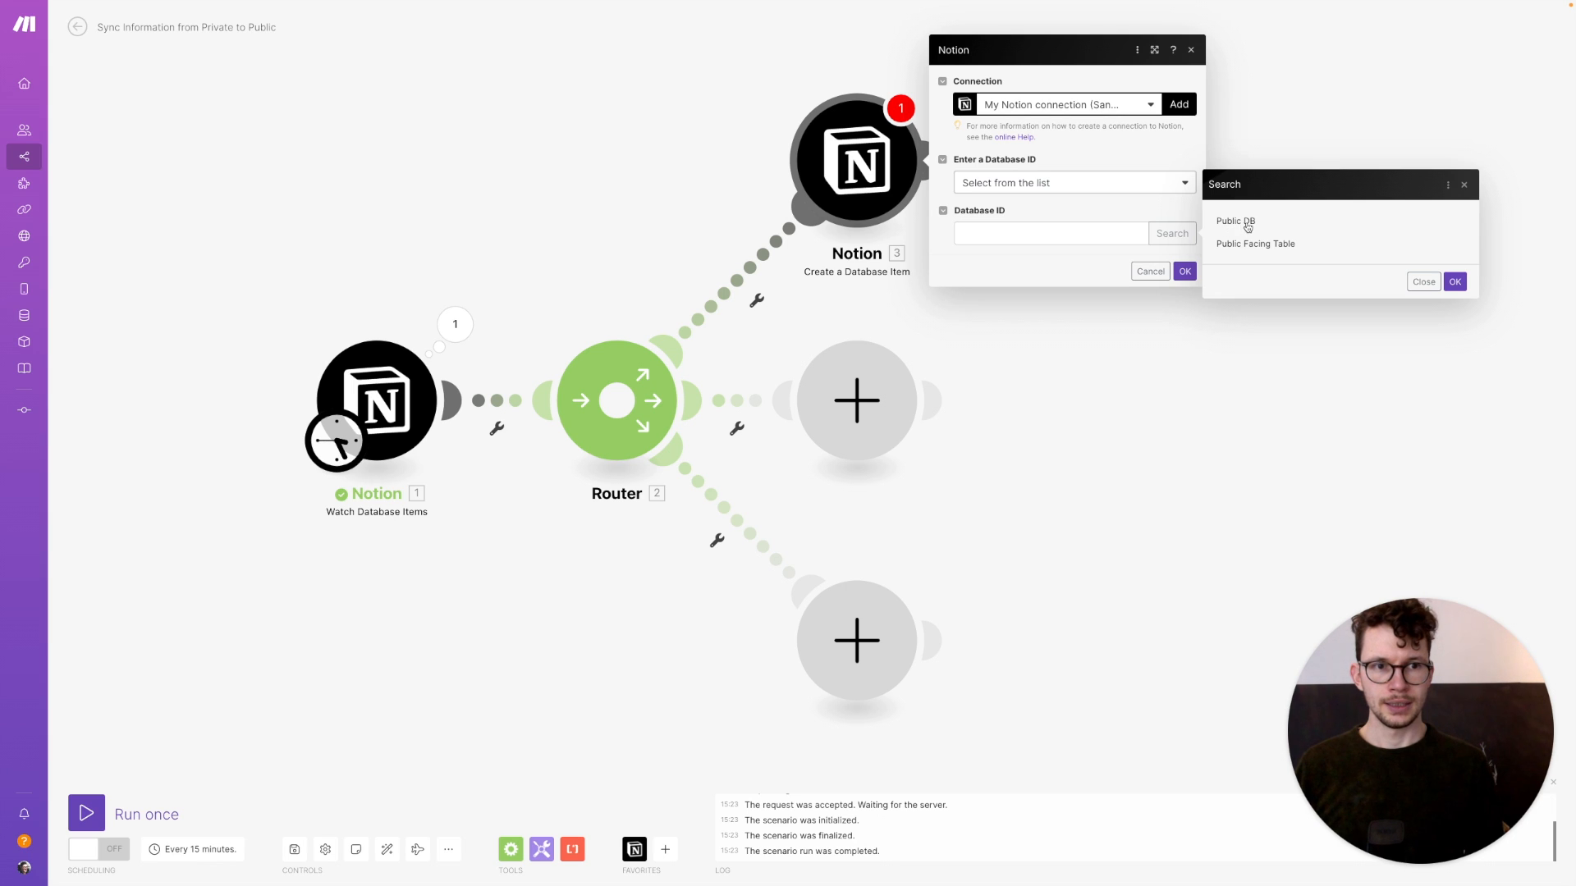
pyautogui.click(1246, 222)
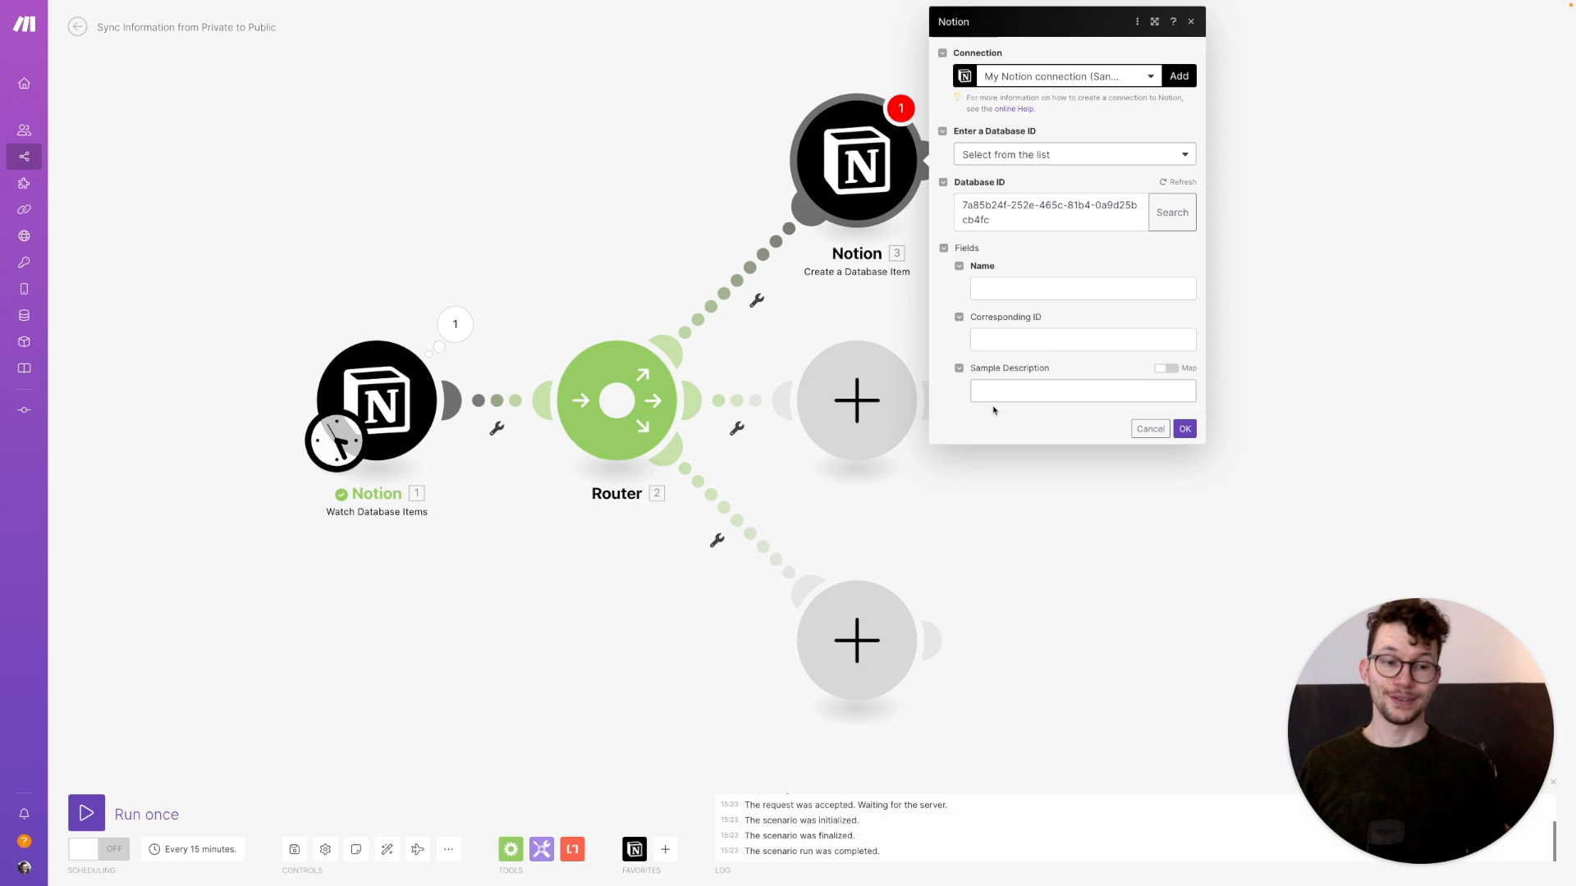
pyautogui.hotkey('ctrl', 'Right')
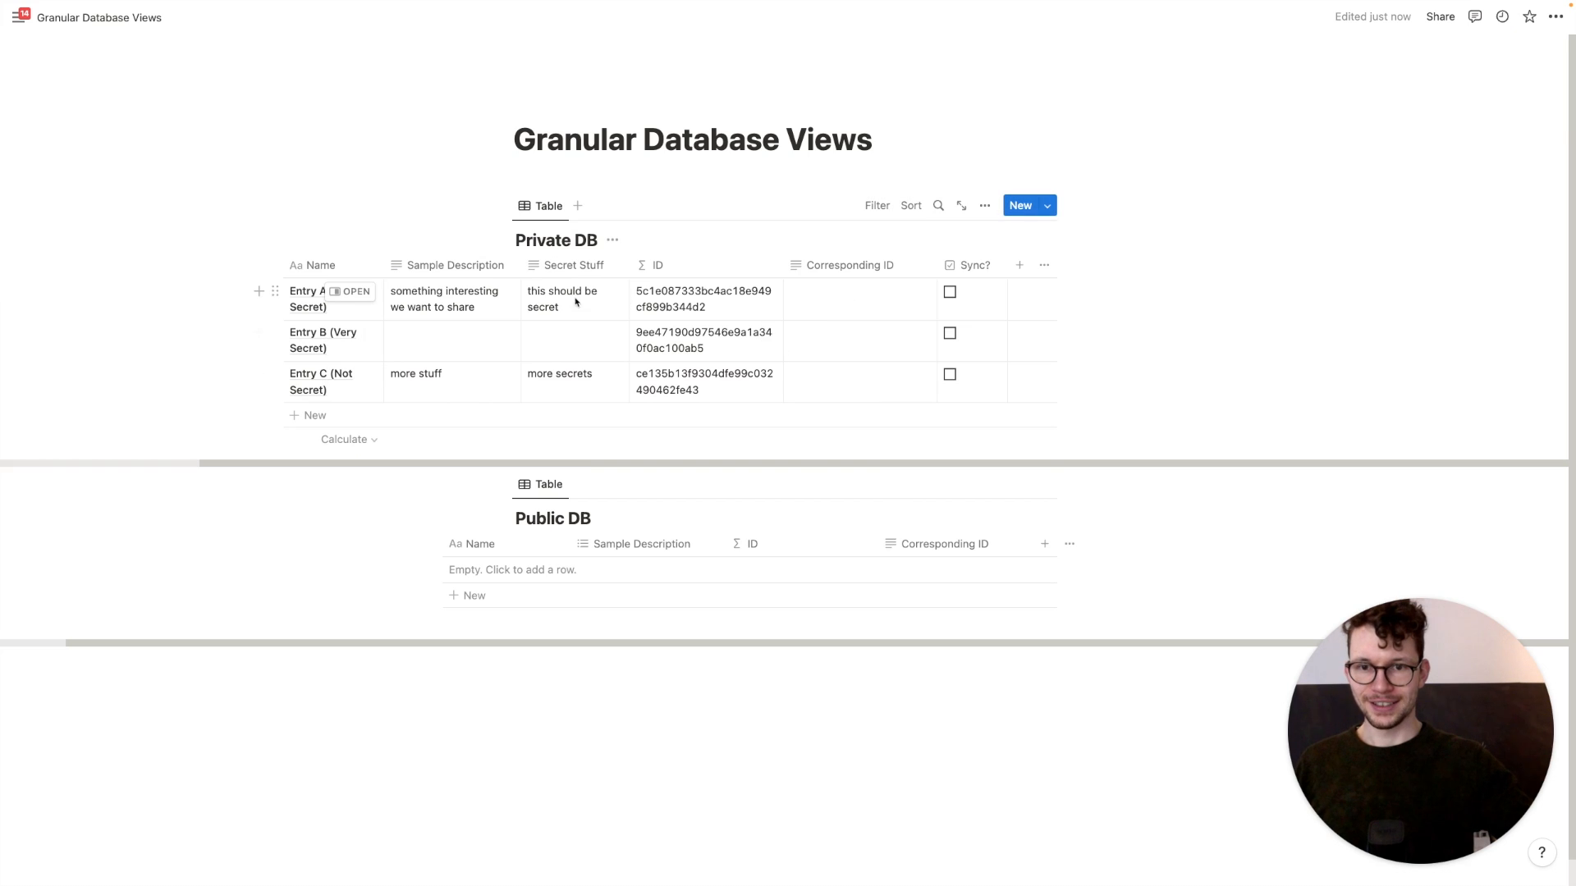
pyautogui.hotkey('ctrl', 'Left')
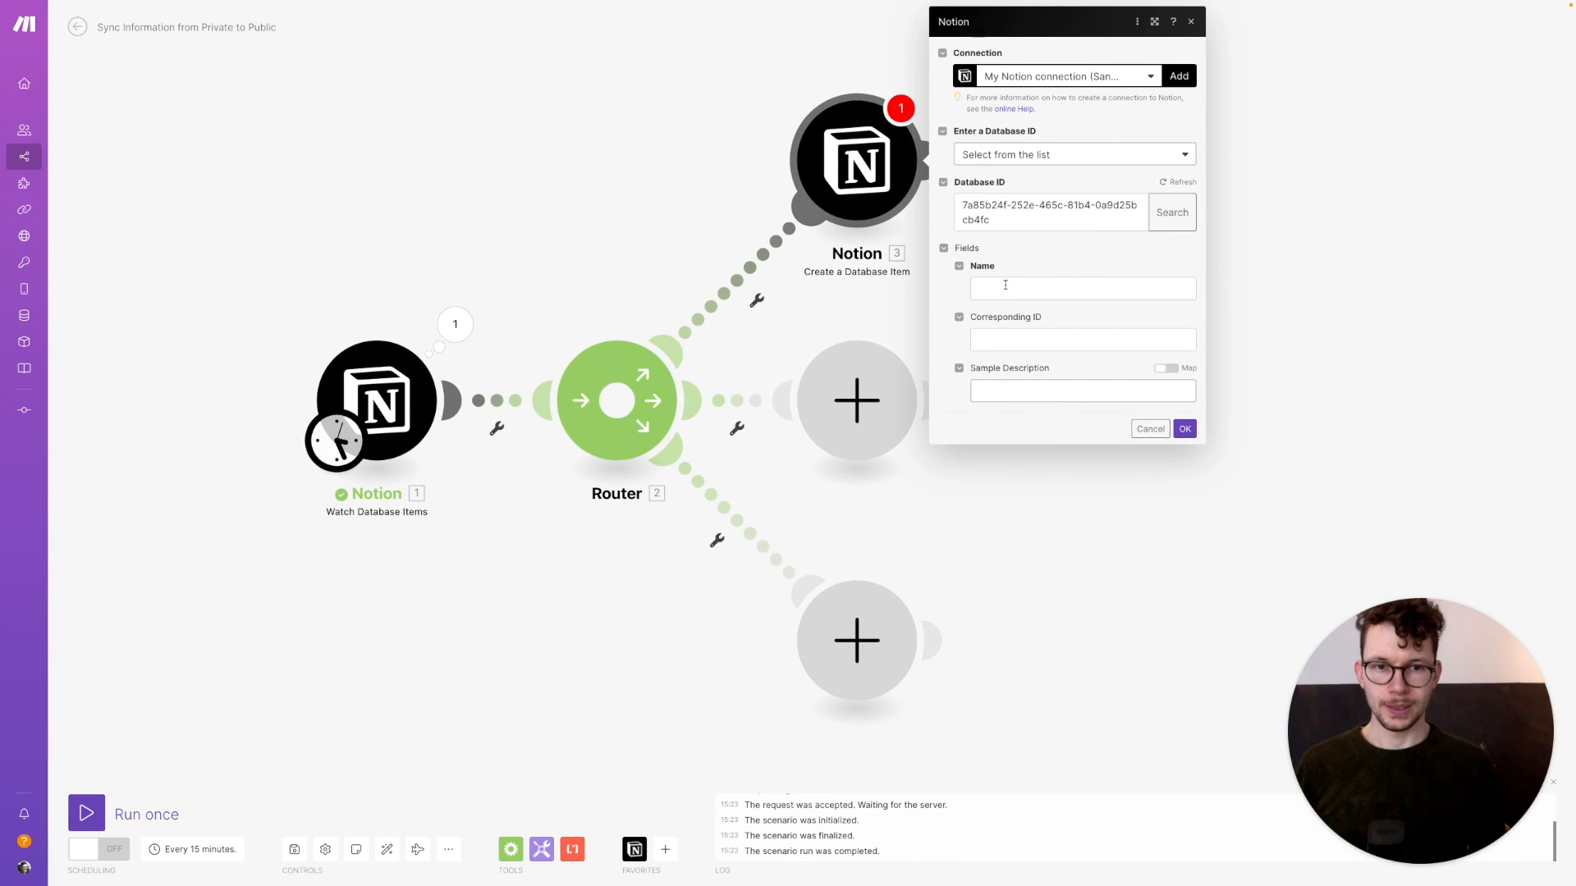
# Map the trigger's Name plain text and item ID into the create-item Name and Corresponding ID fields
pyautogui.click(1005, 288)
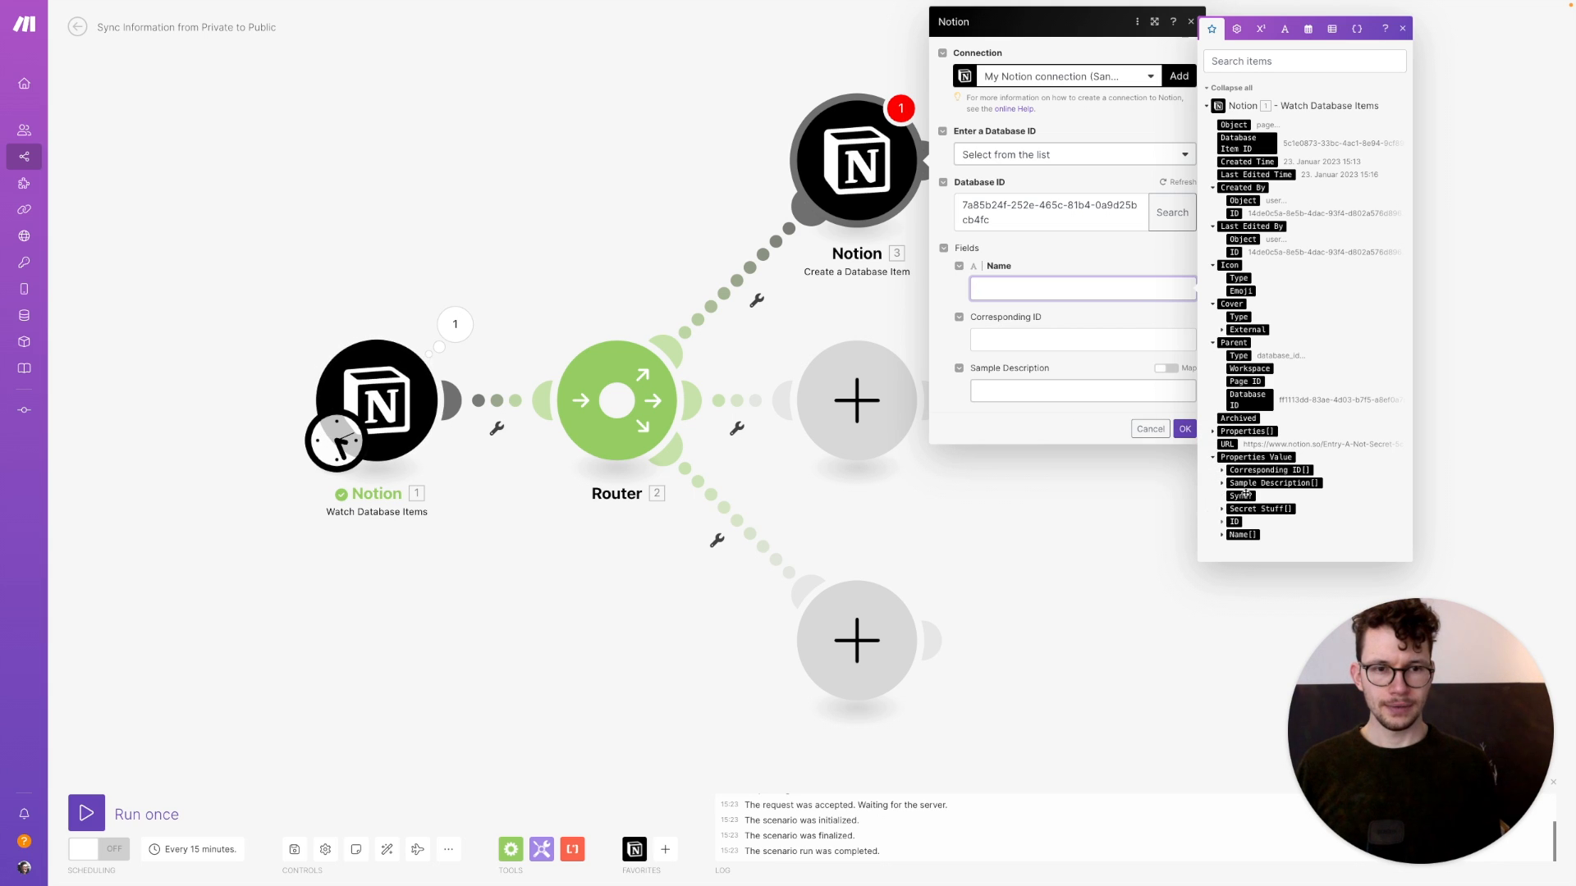
pyautogui.click(1222, 537)
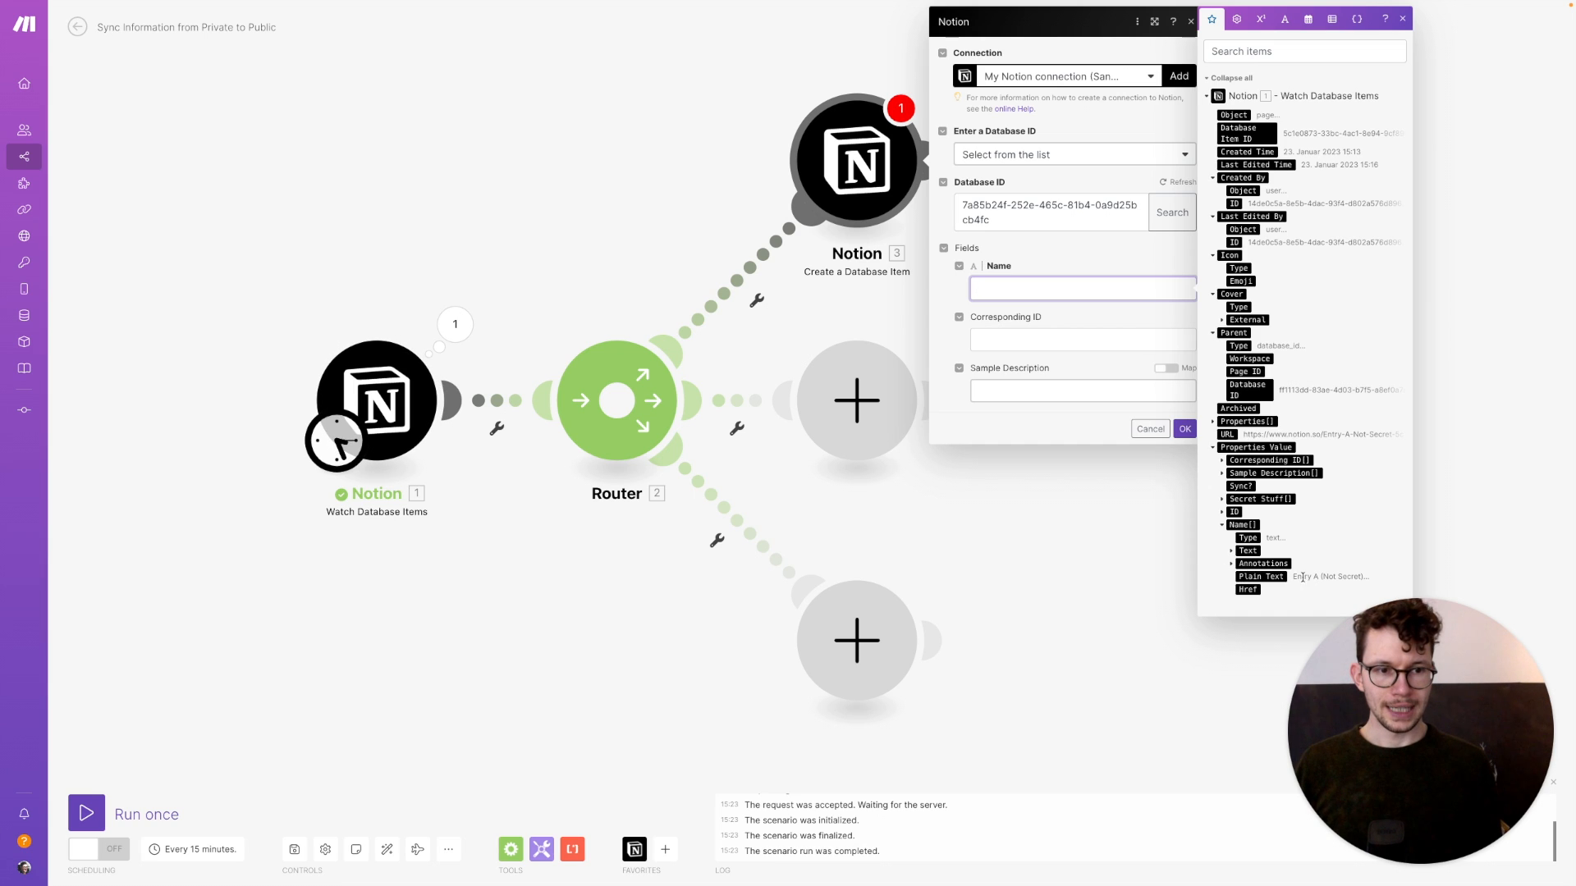
pyautogui.click(1264, 577)
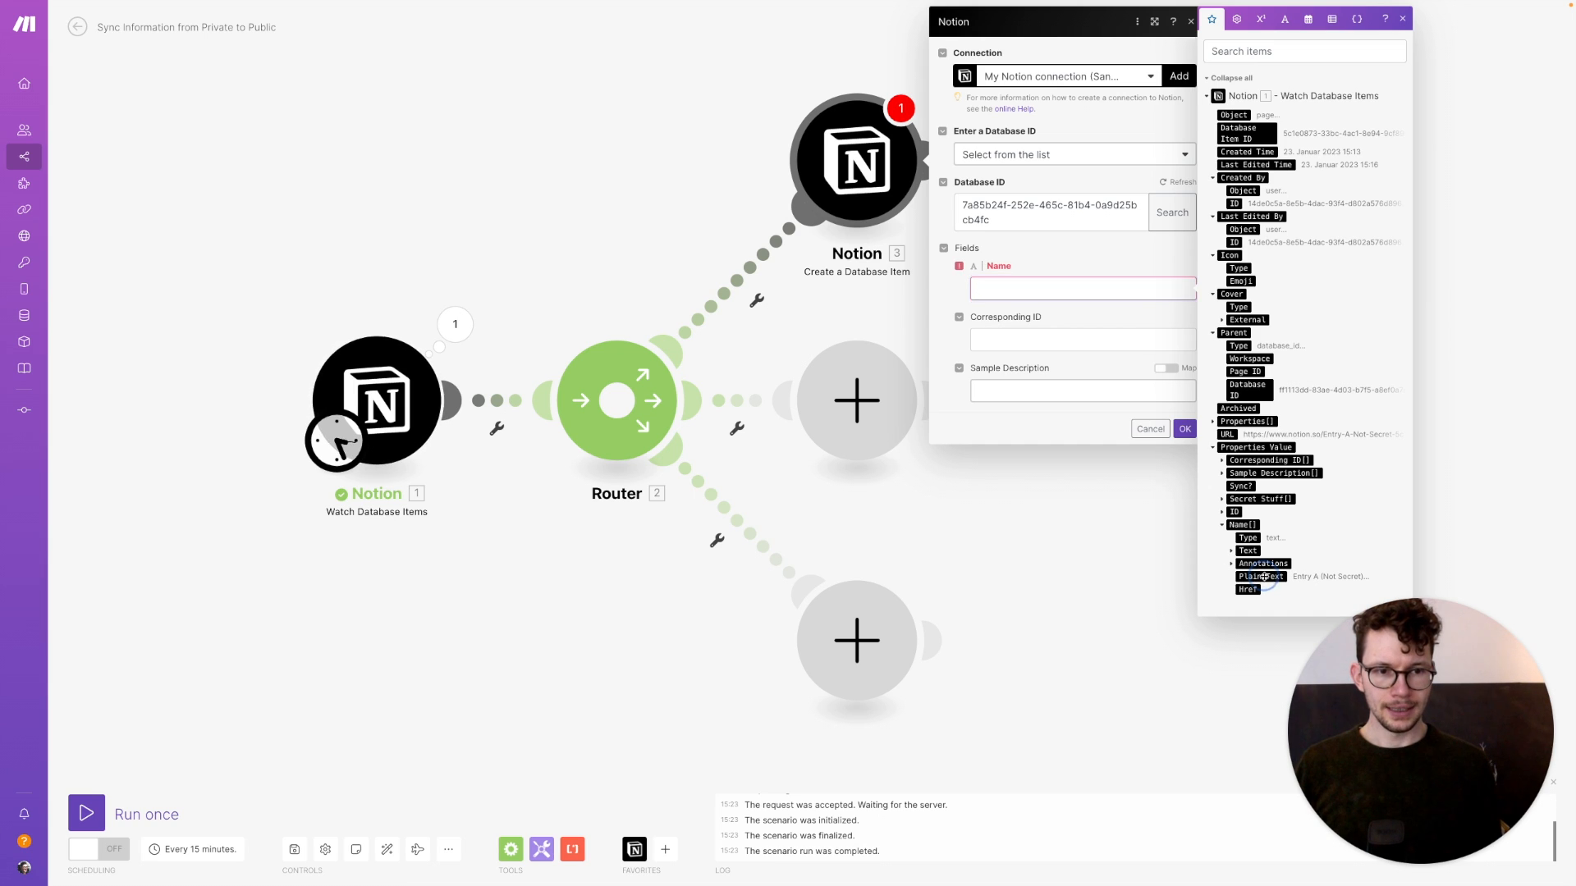
pyautogui.click(1049, 338)
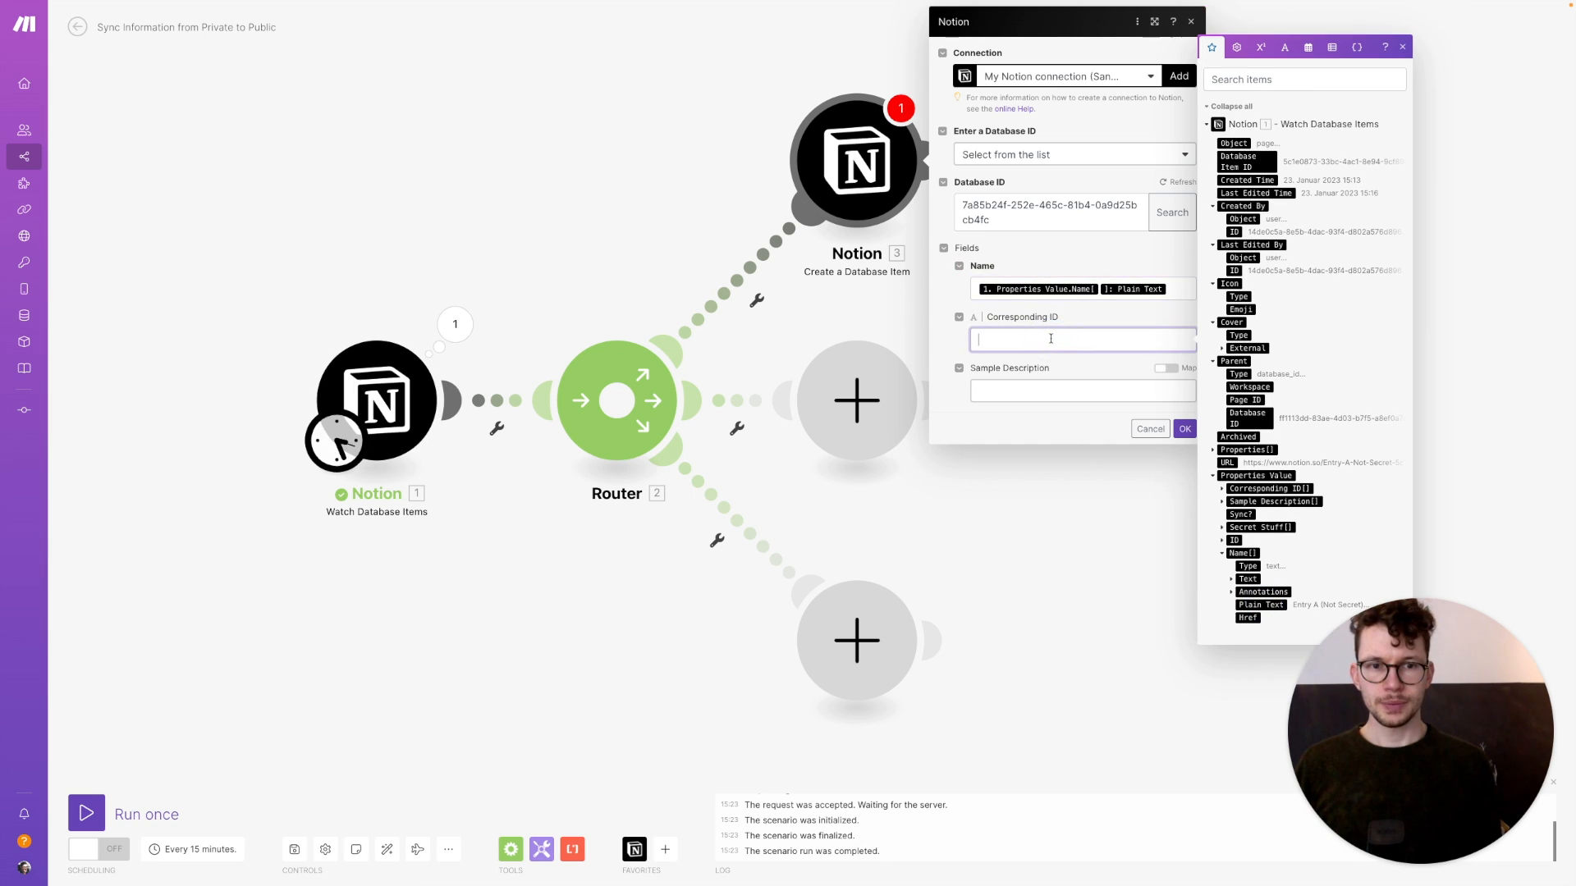
pyautogui.click(1222, 541)
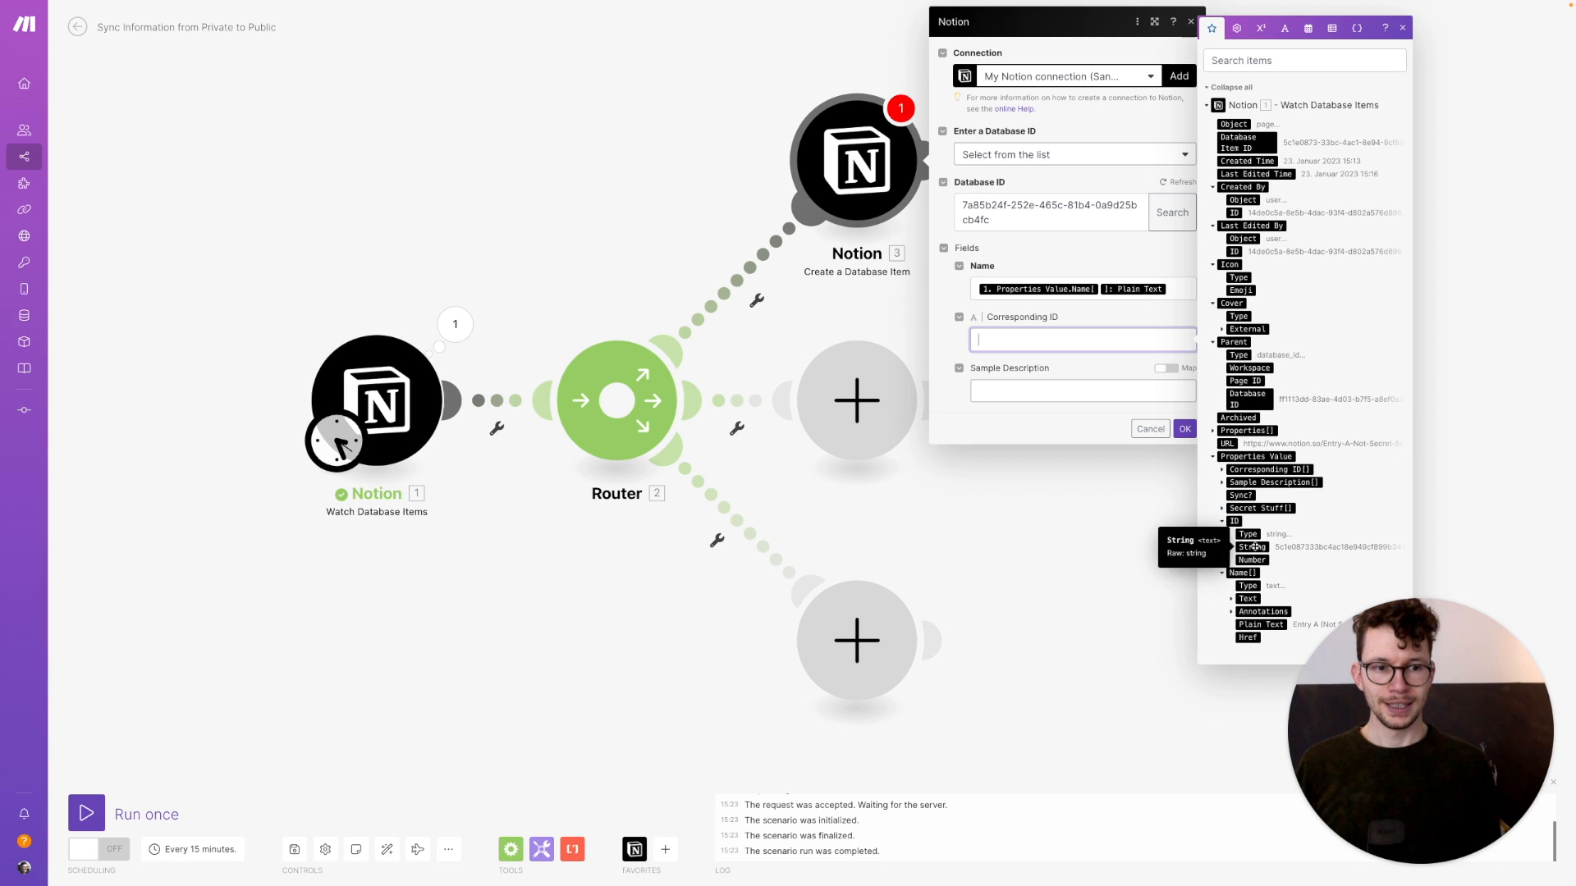
pyautogui.click(1252, 546)
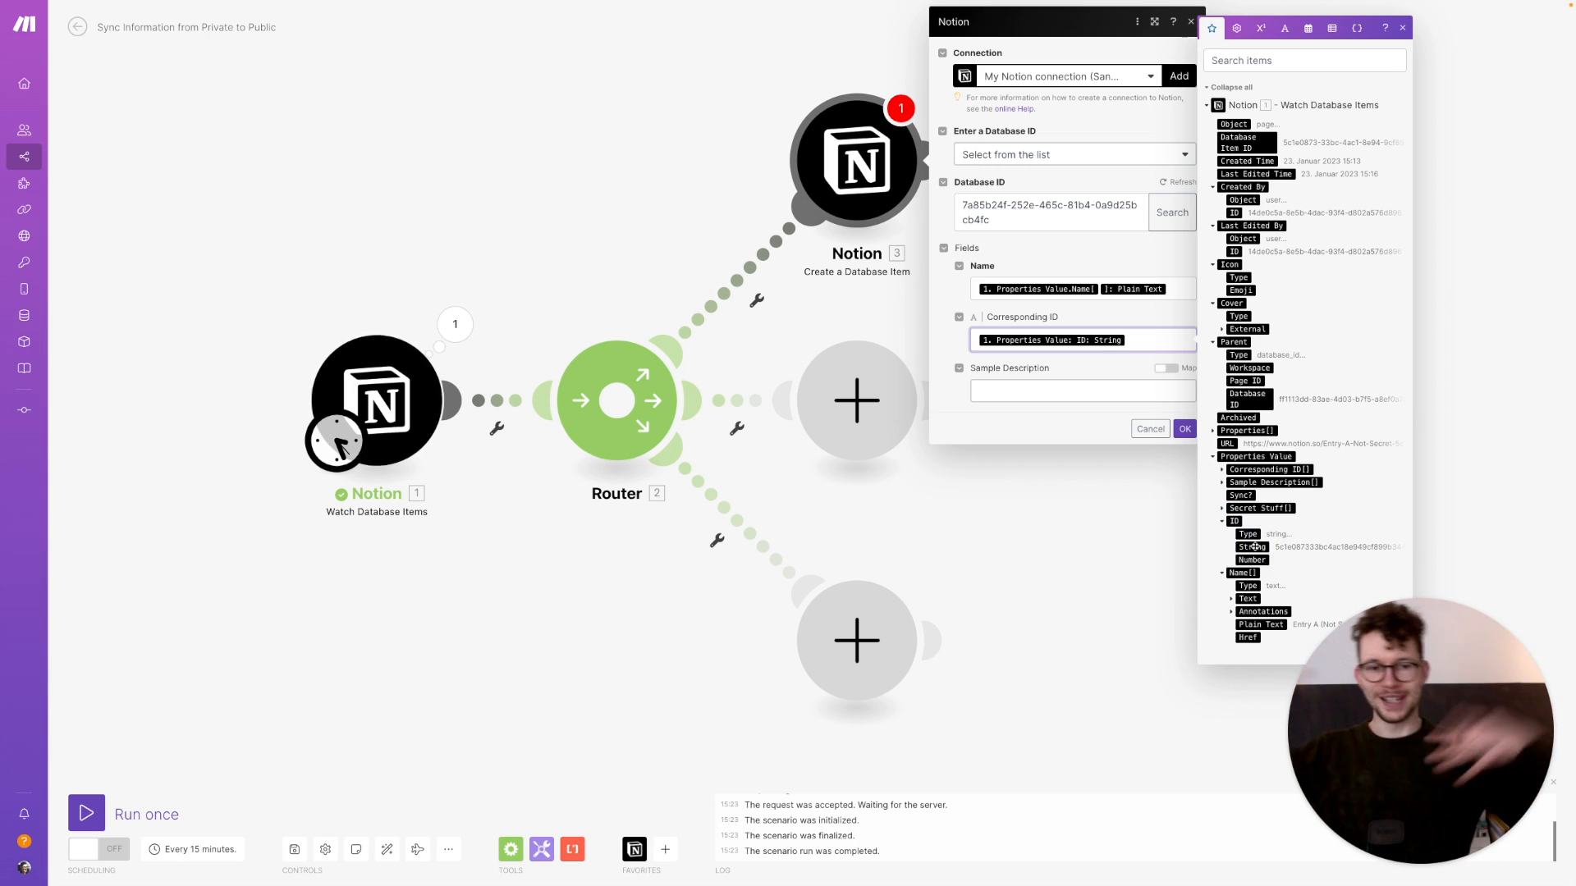
pyautogui.click(1098, 391)
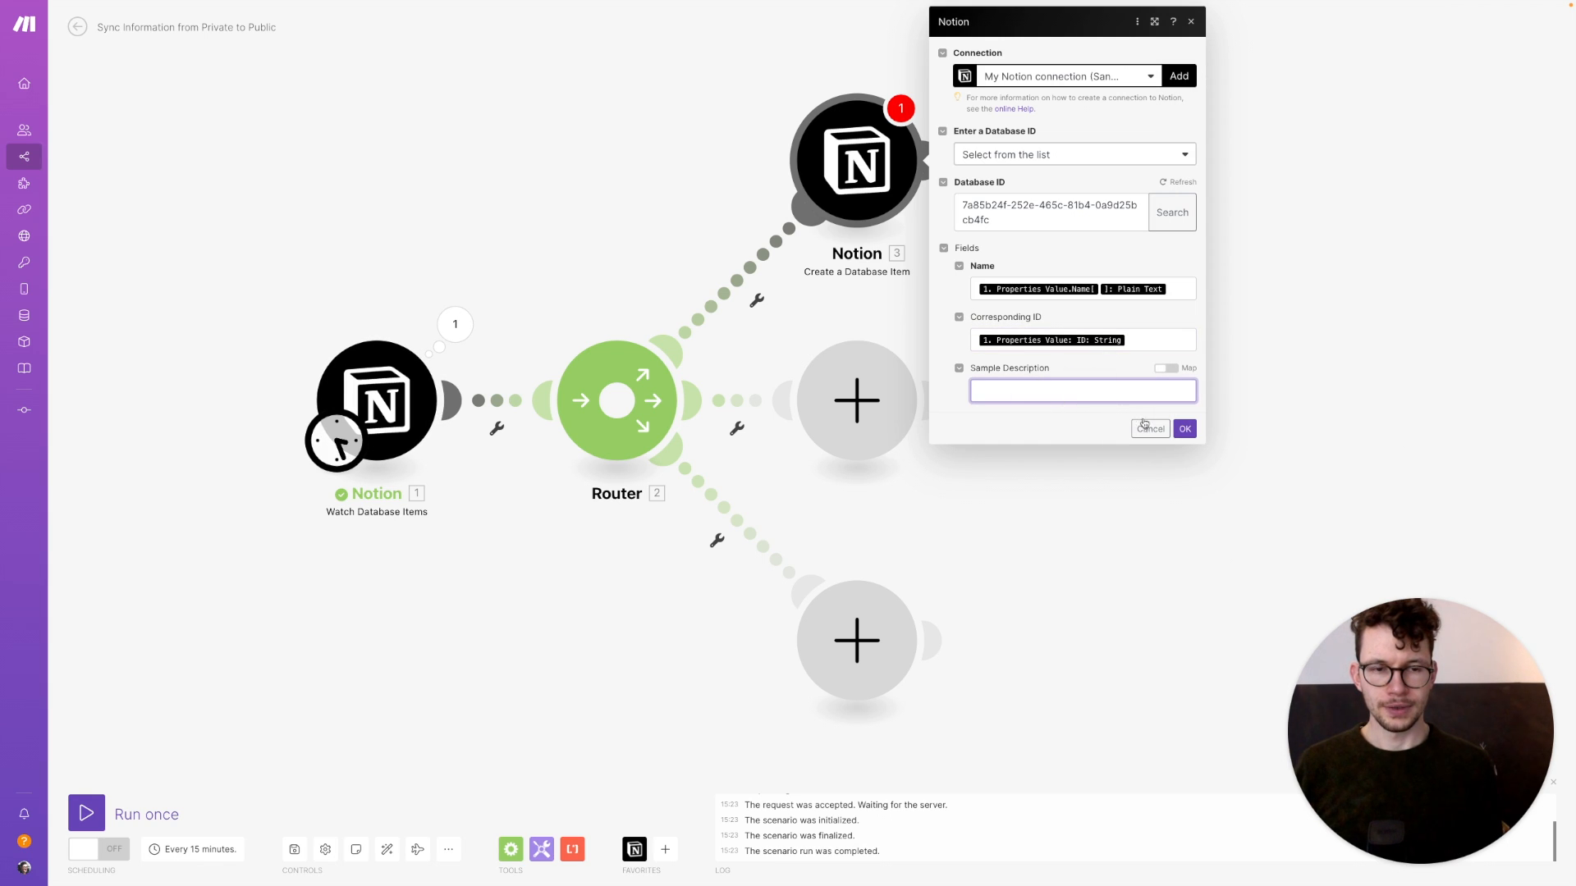
pyautogui.click(1185, 428)
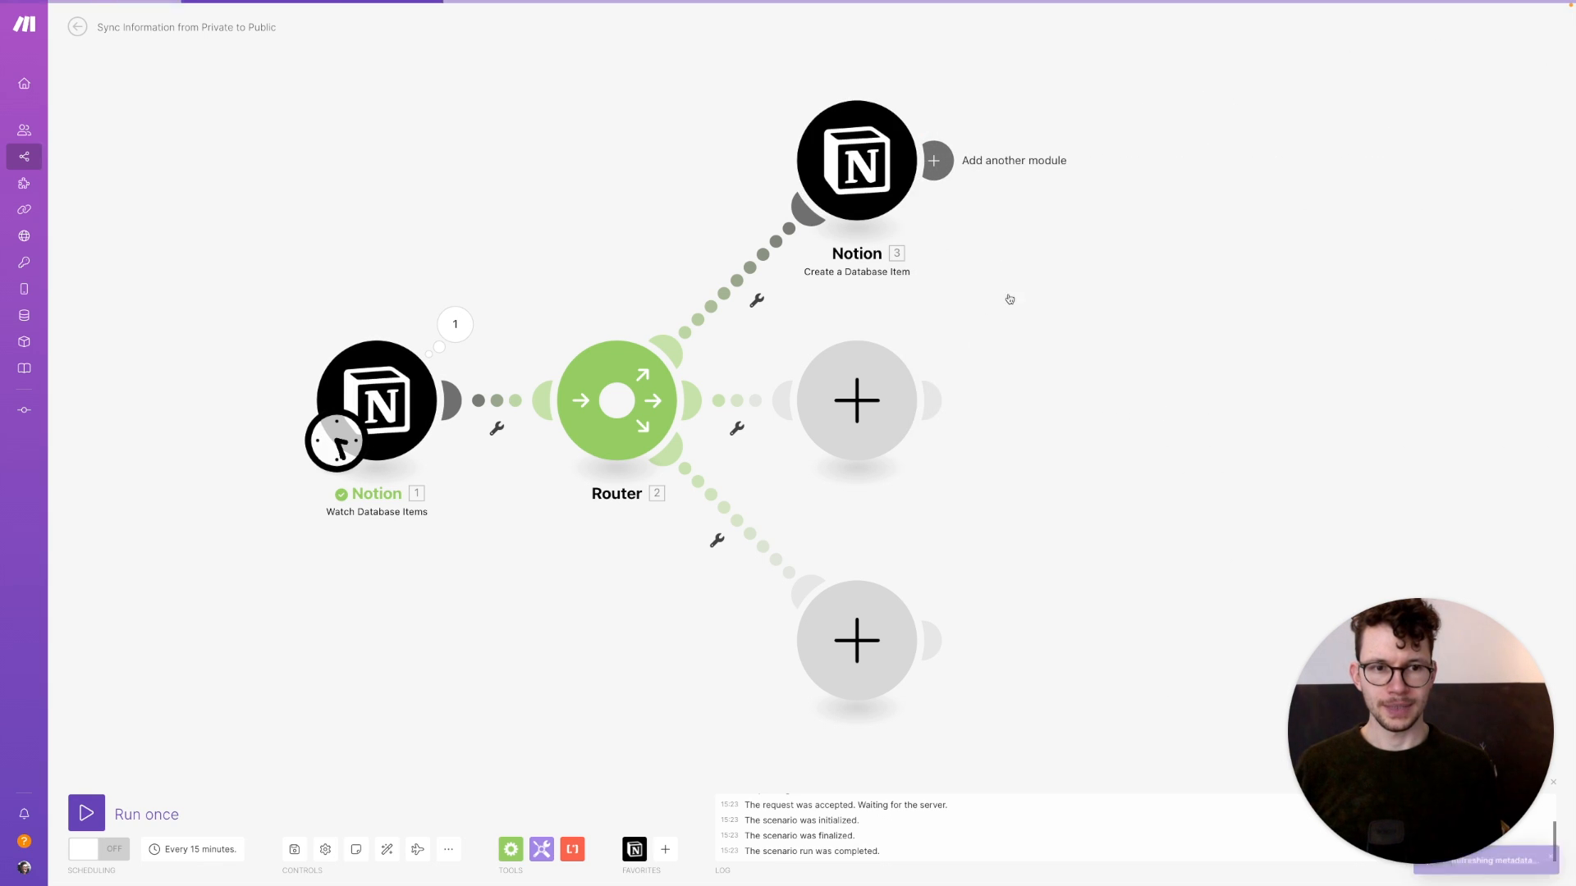
# Map the trigger's Sample Description plain text into the create-item module and add a Notion step after it
pyautogui.click(866, 182)
pyautogui.click(1022, 394)
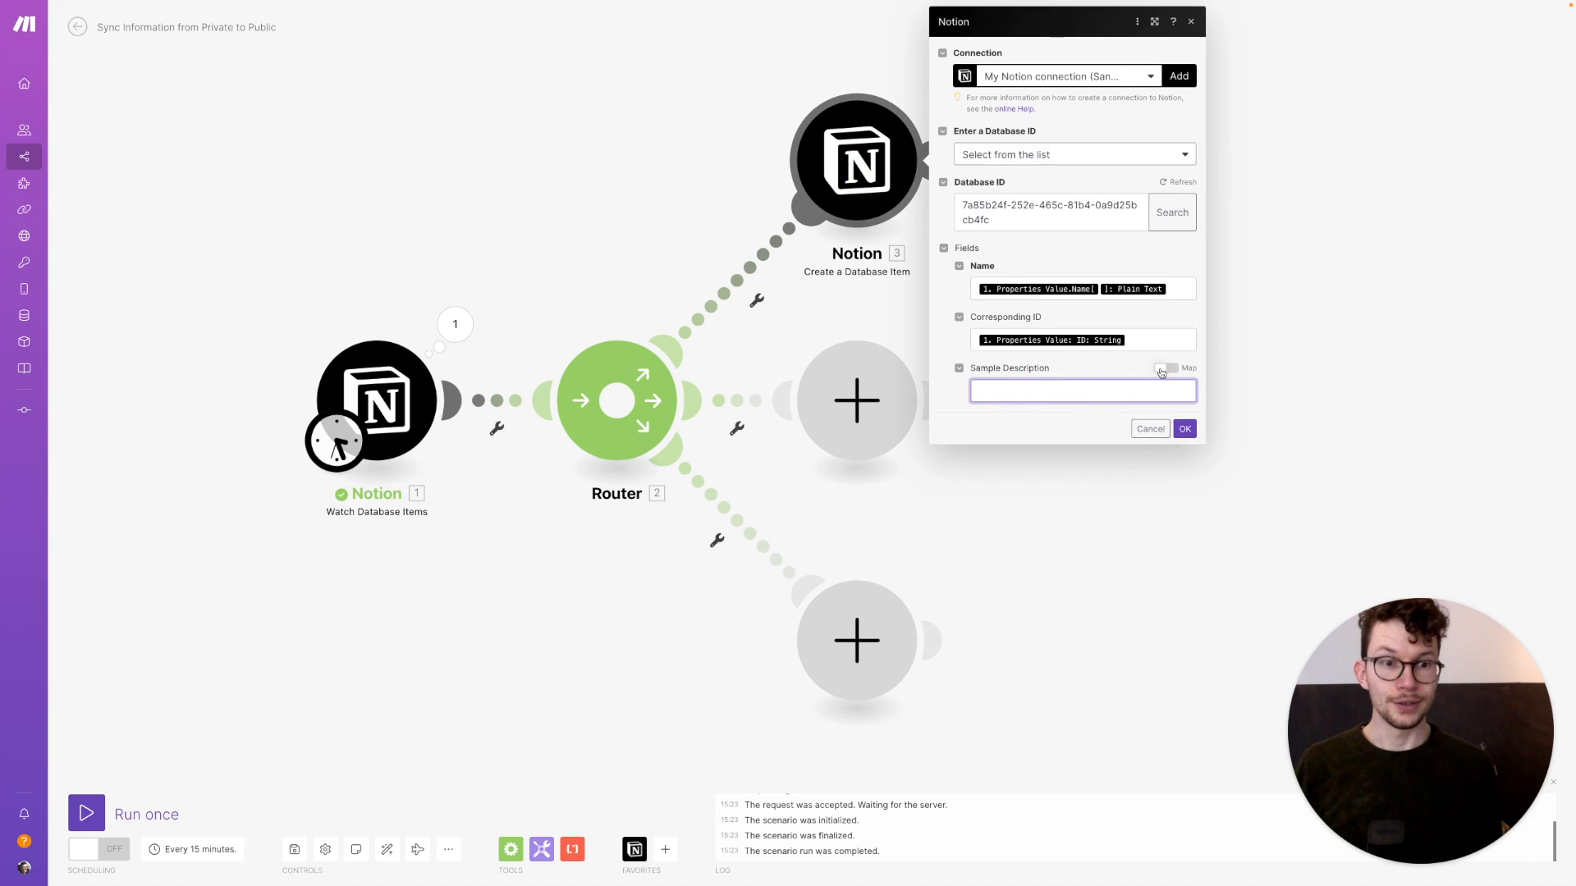
pyautogui.click(1164, 369)
pyautogui.click(1054, 396)
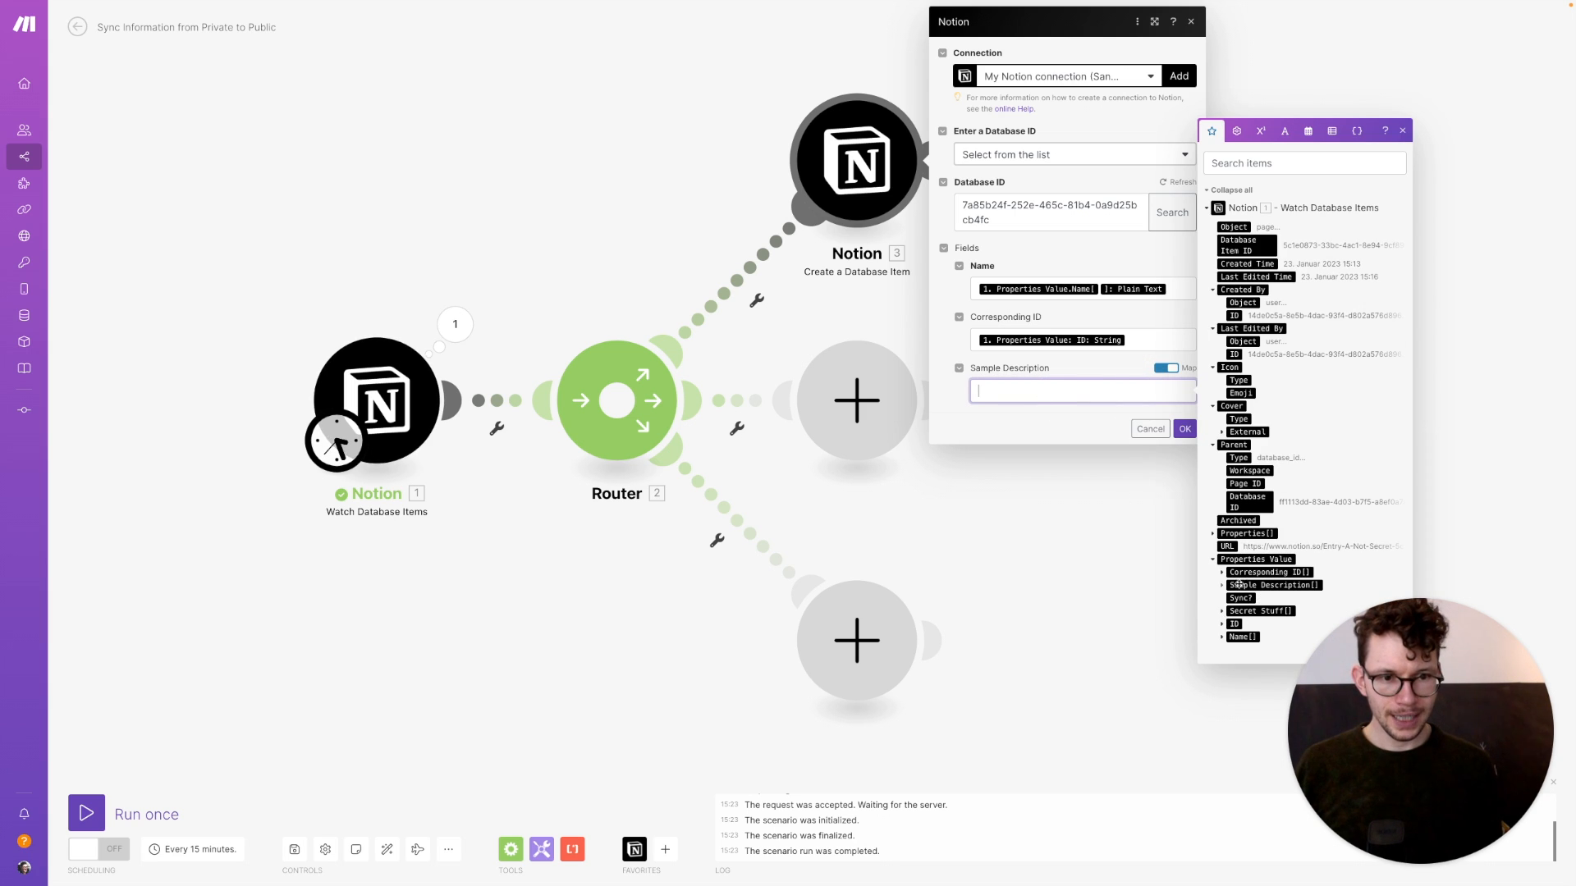
pyautogui.click(1223, 586)
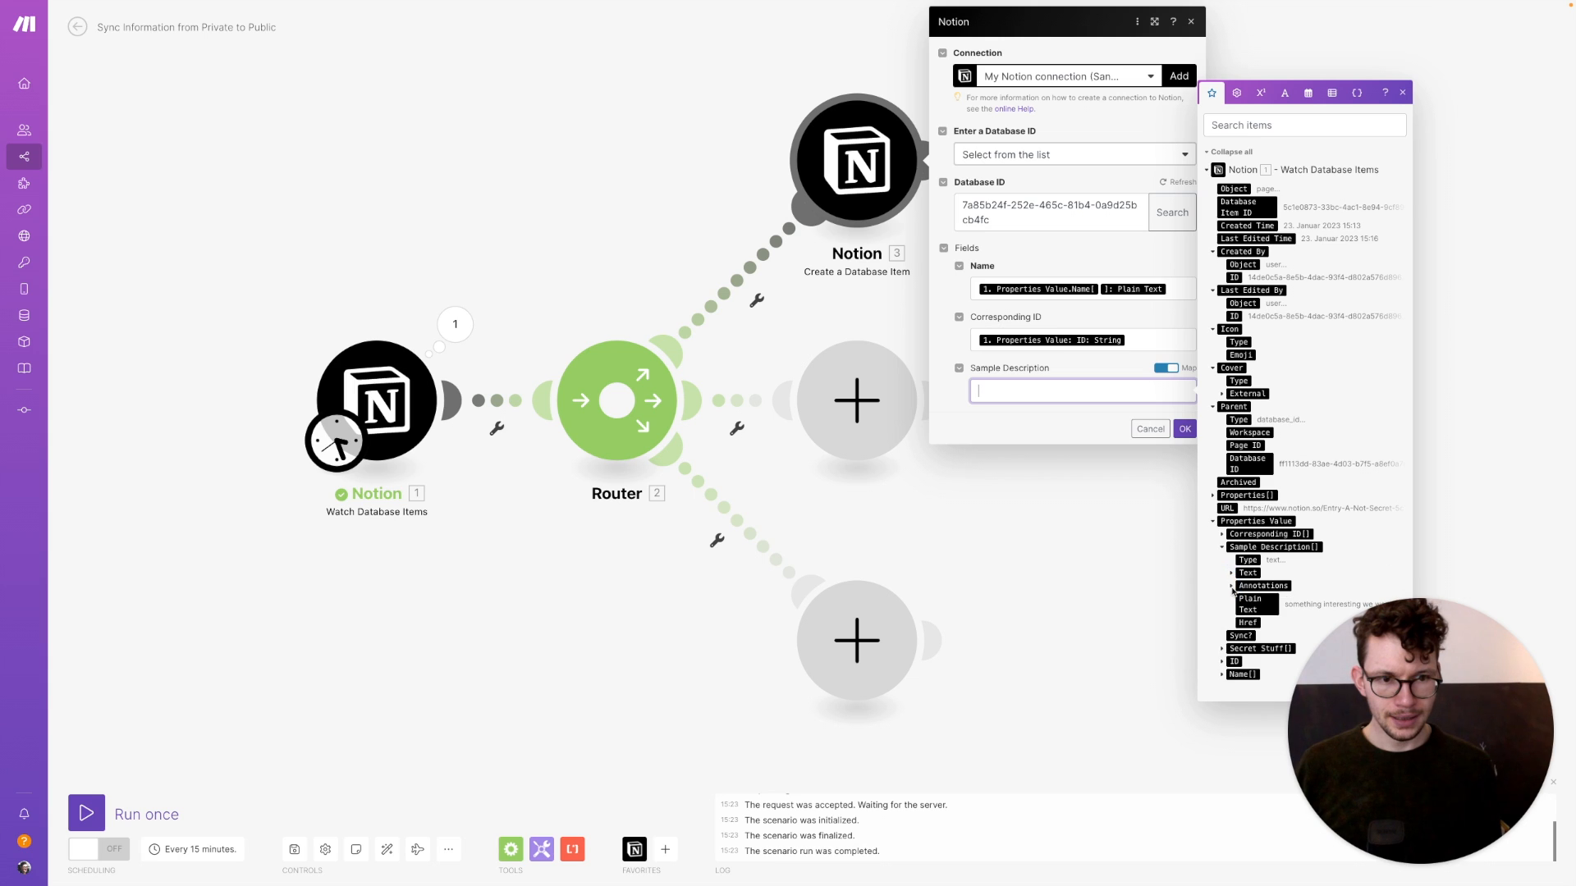
pyautogui.click(1261, 605)
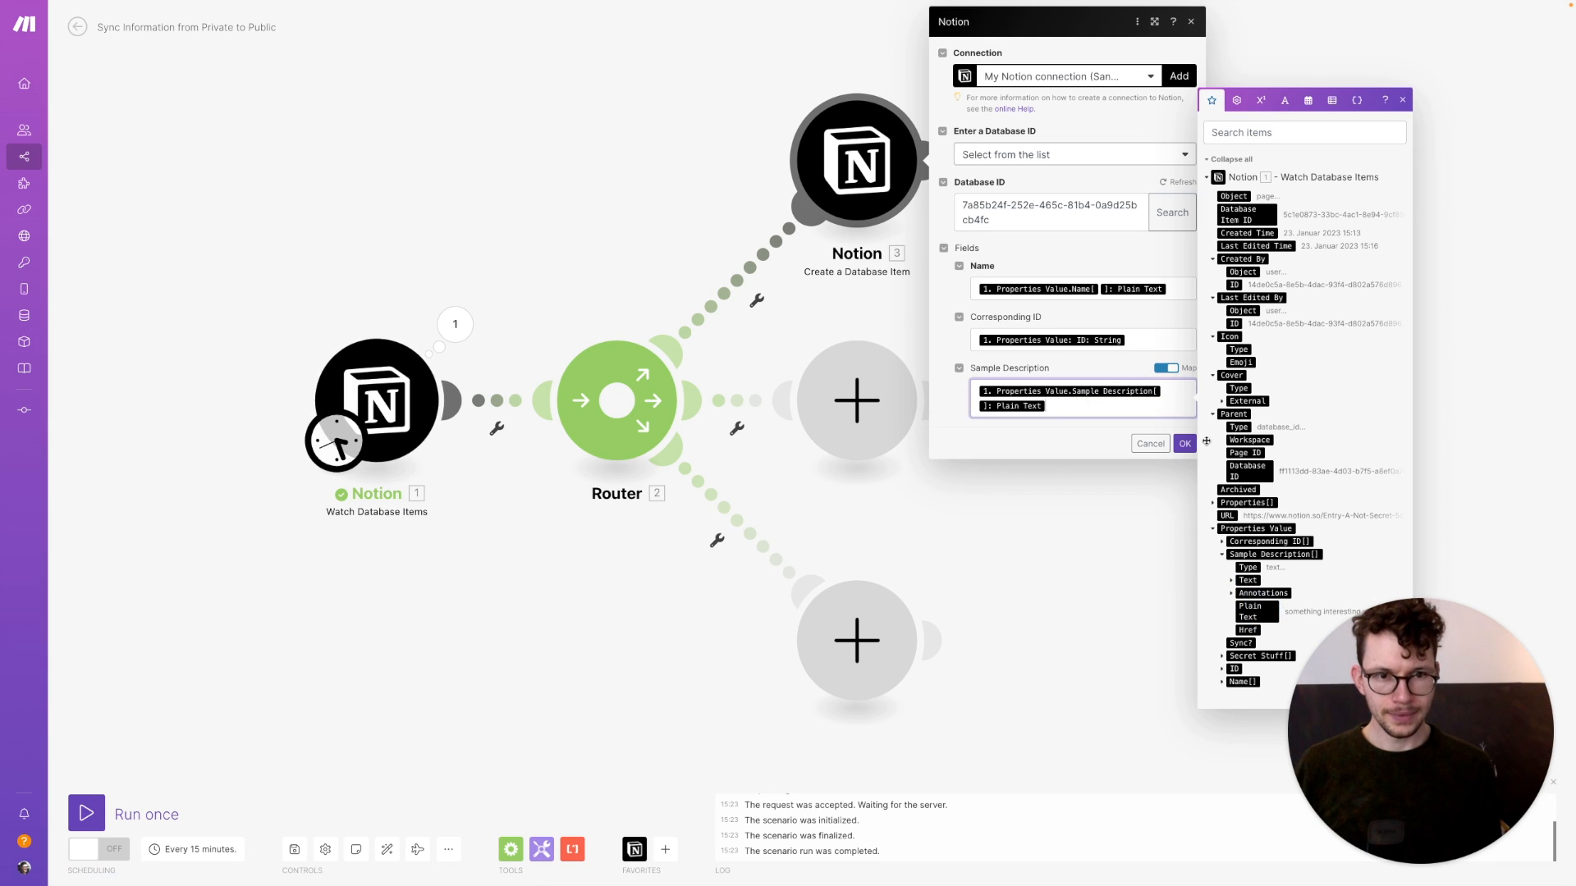
pyautogui.click(1184, 428)
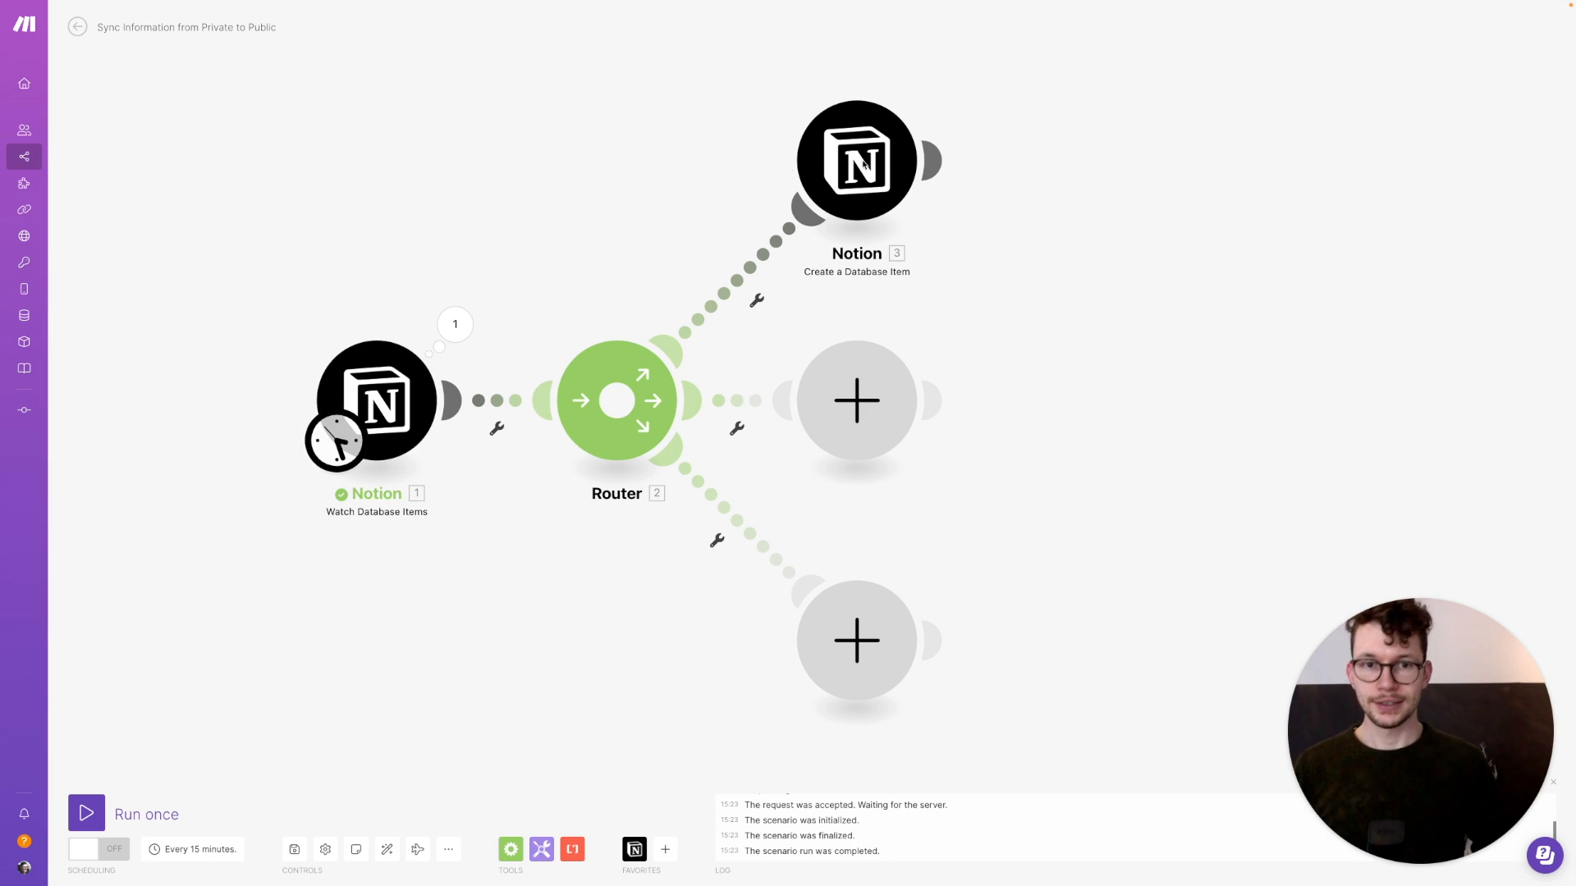
pyautogui.click(948, 159)
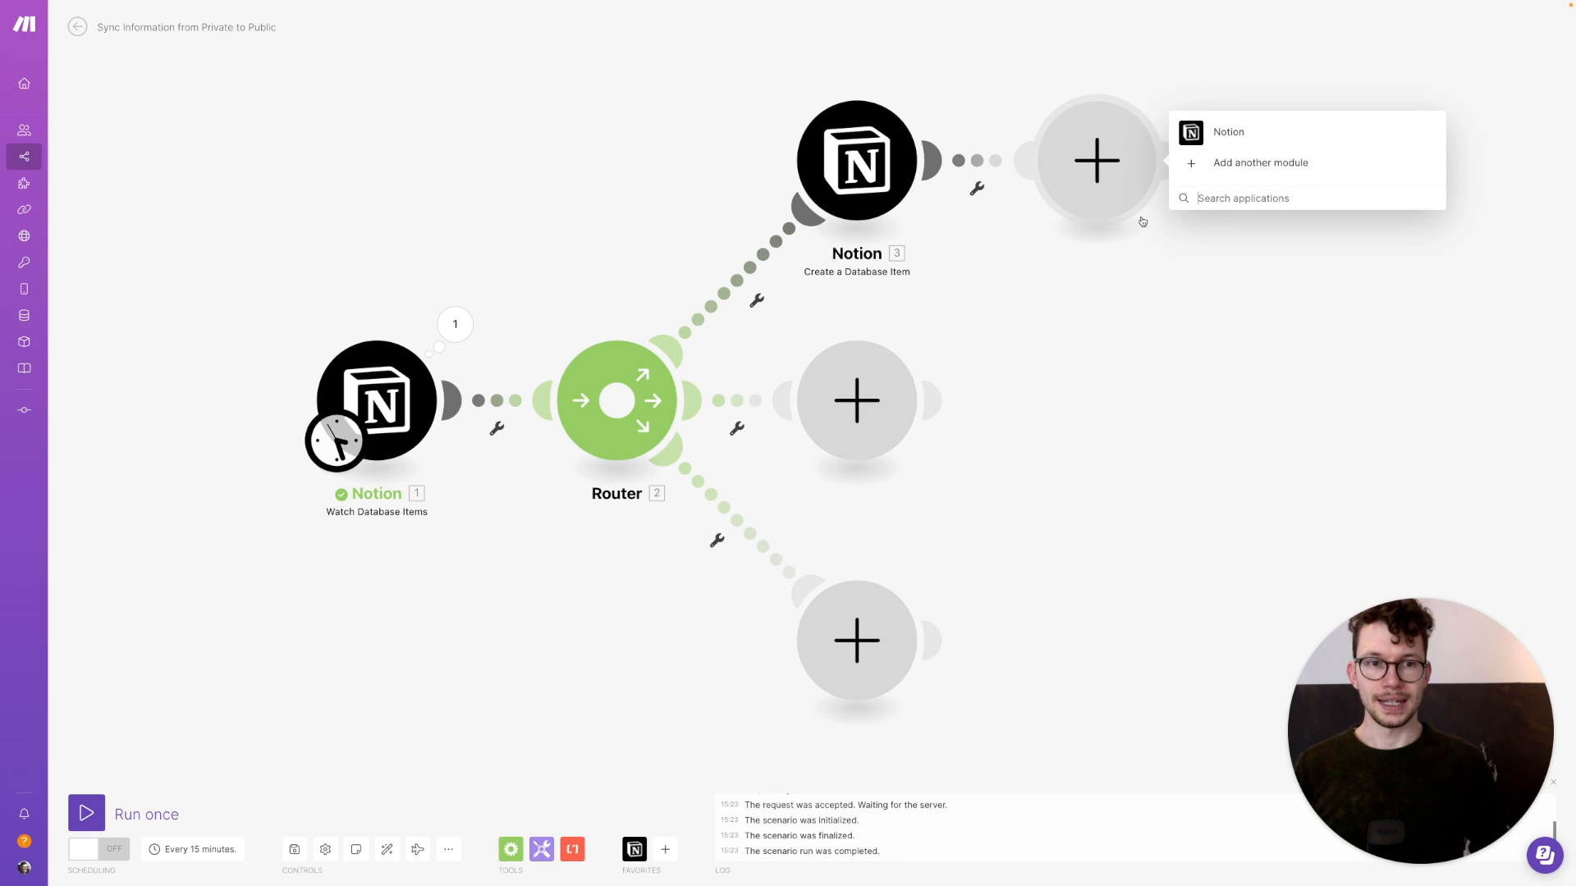
pyautogui.click(1194, 133)
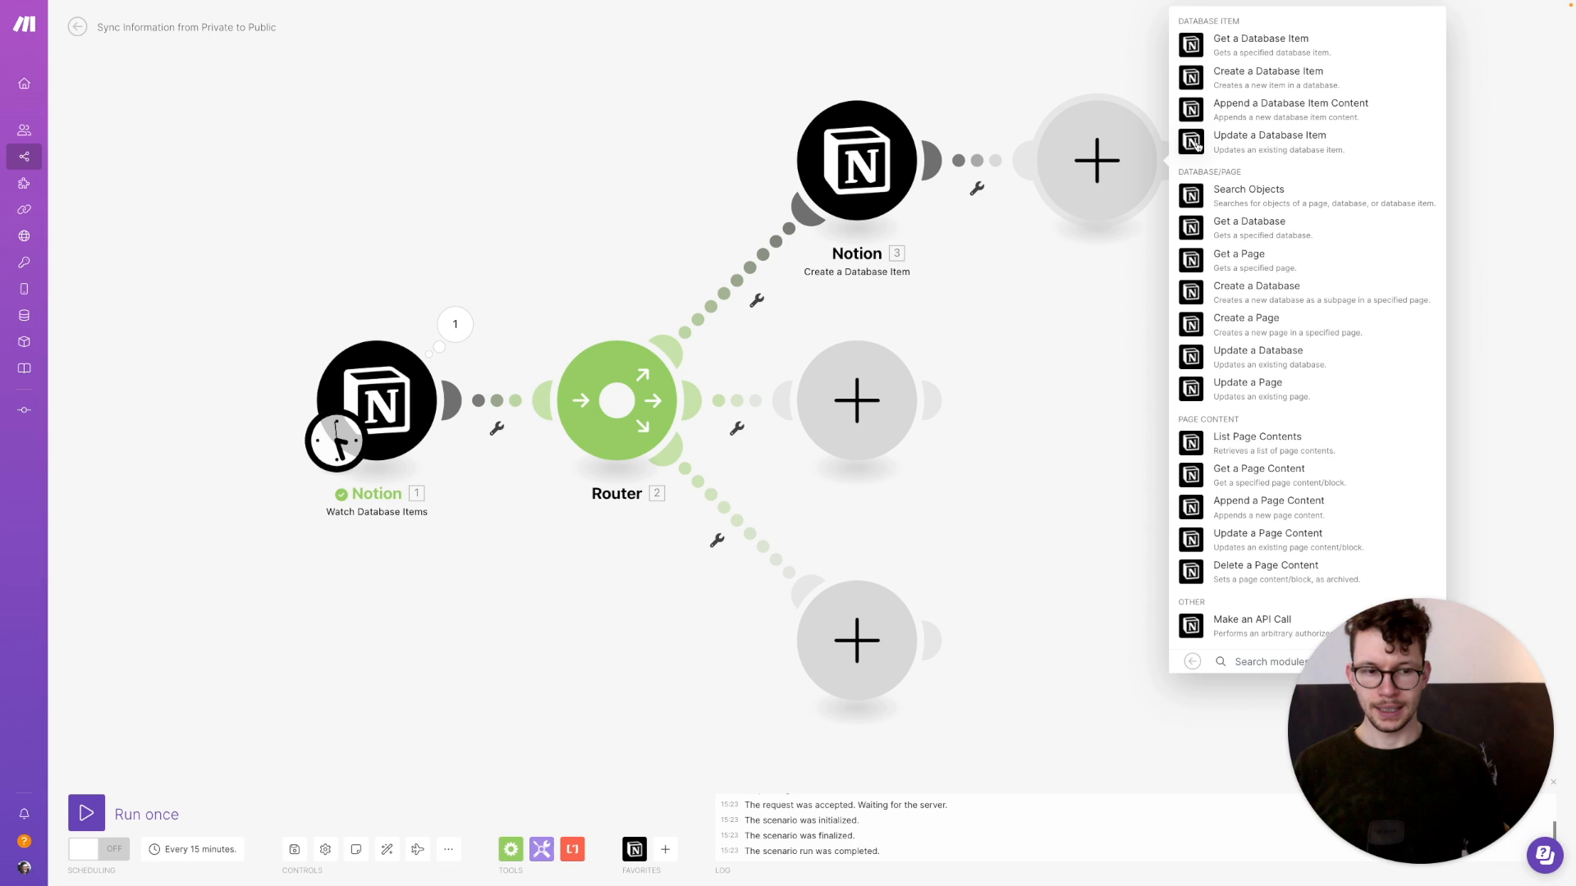
# Add a Notion Update a Database Item action targeting the Private database
pyautogui.hotkey('ctrl', 'Right')
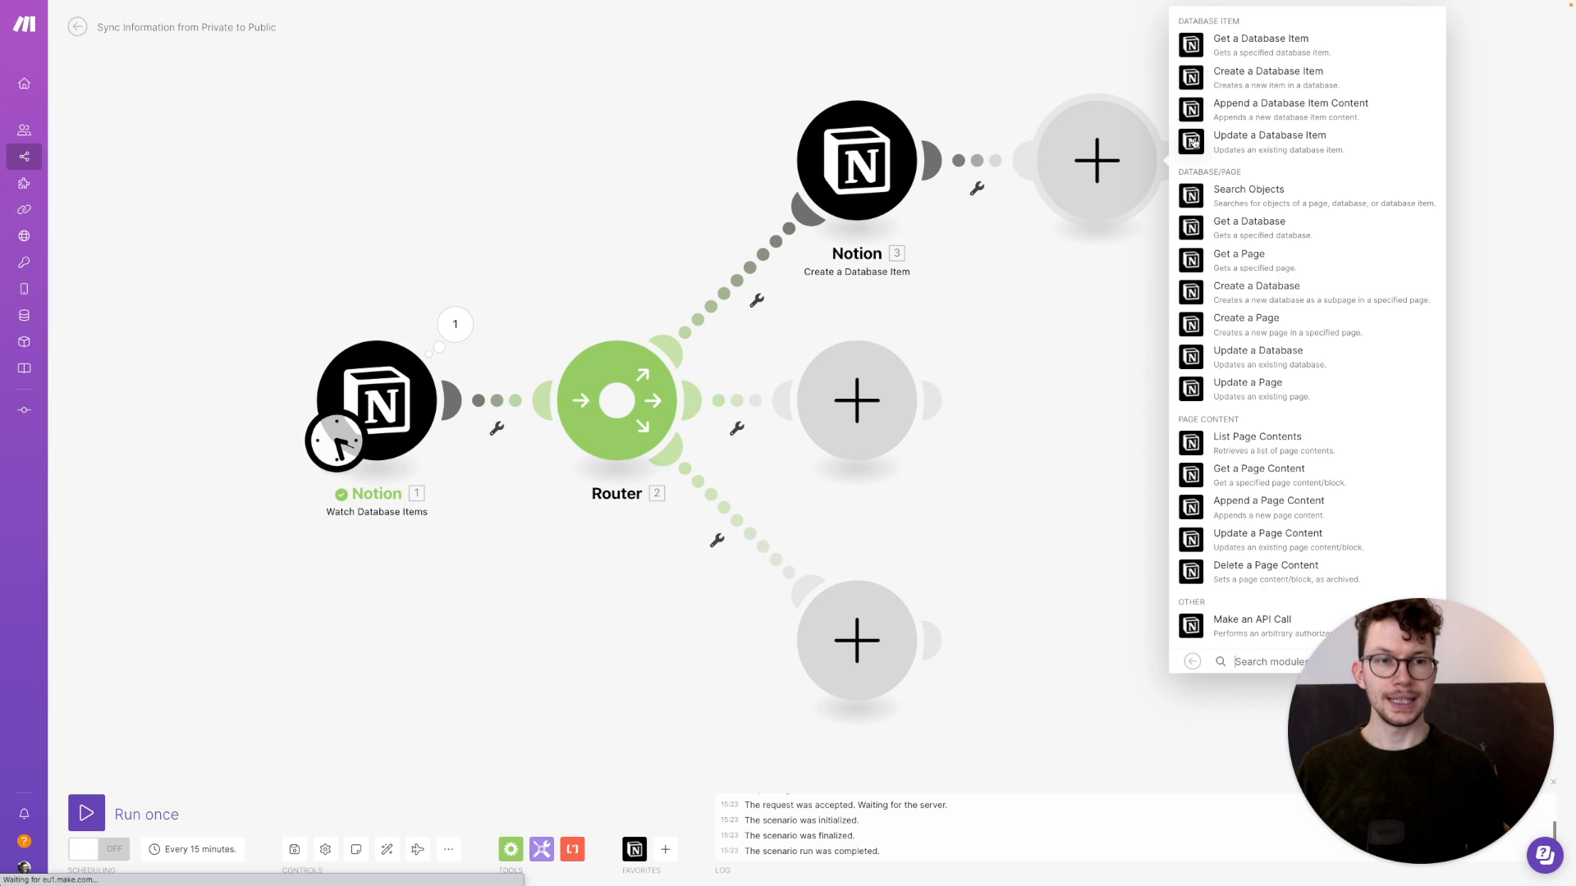
pyautogui.click(1194, 142)
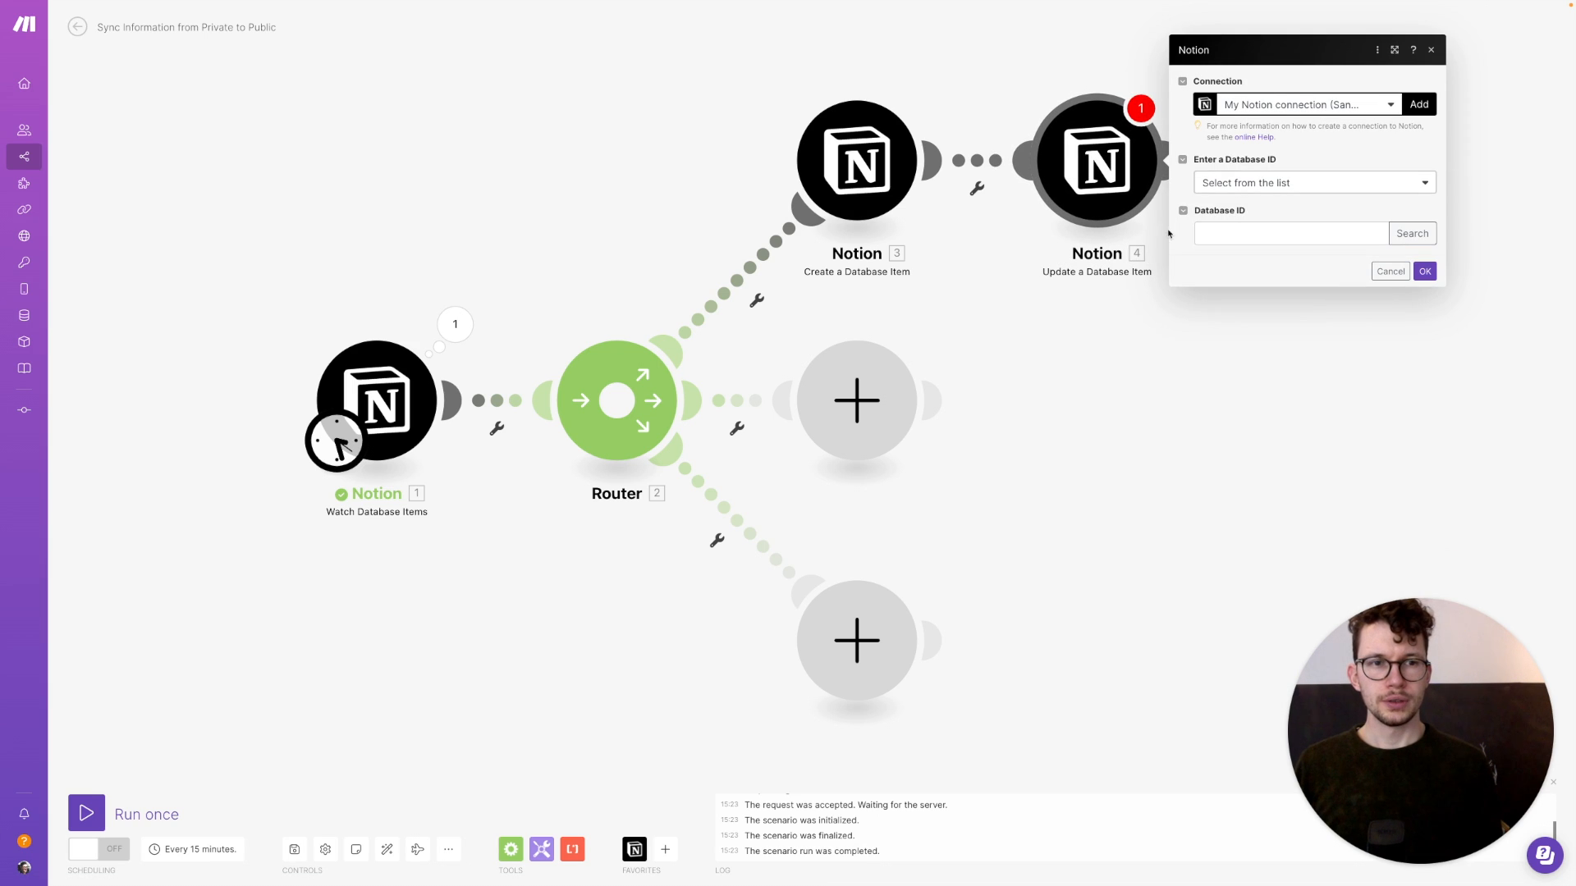
pyautogui.click(1411, 233)
pyautogui.click(1209, 232)
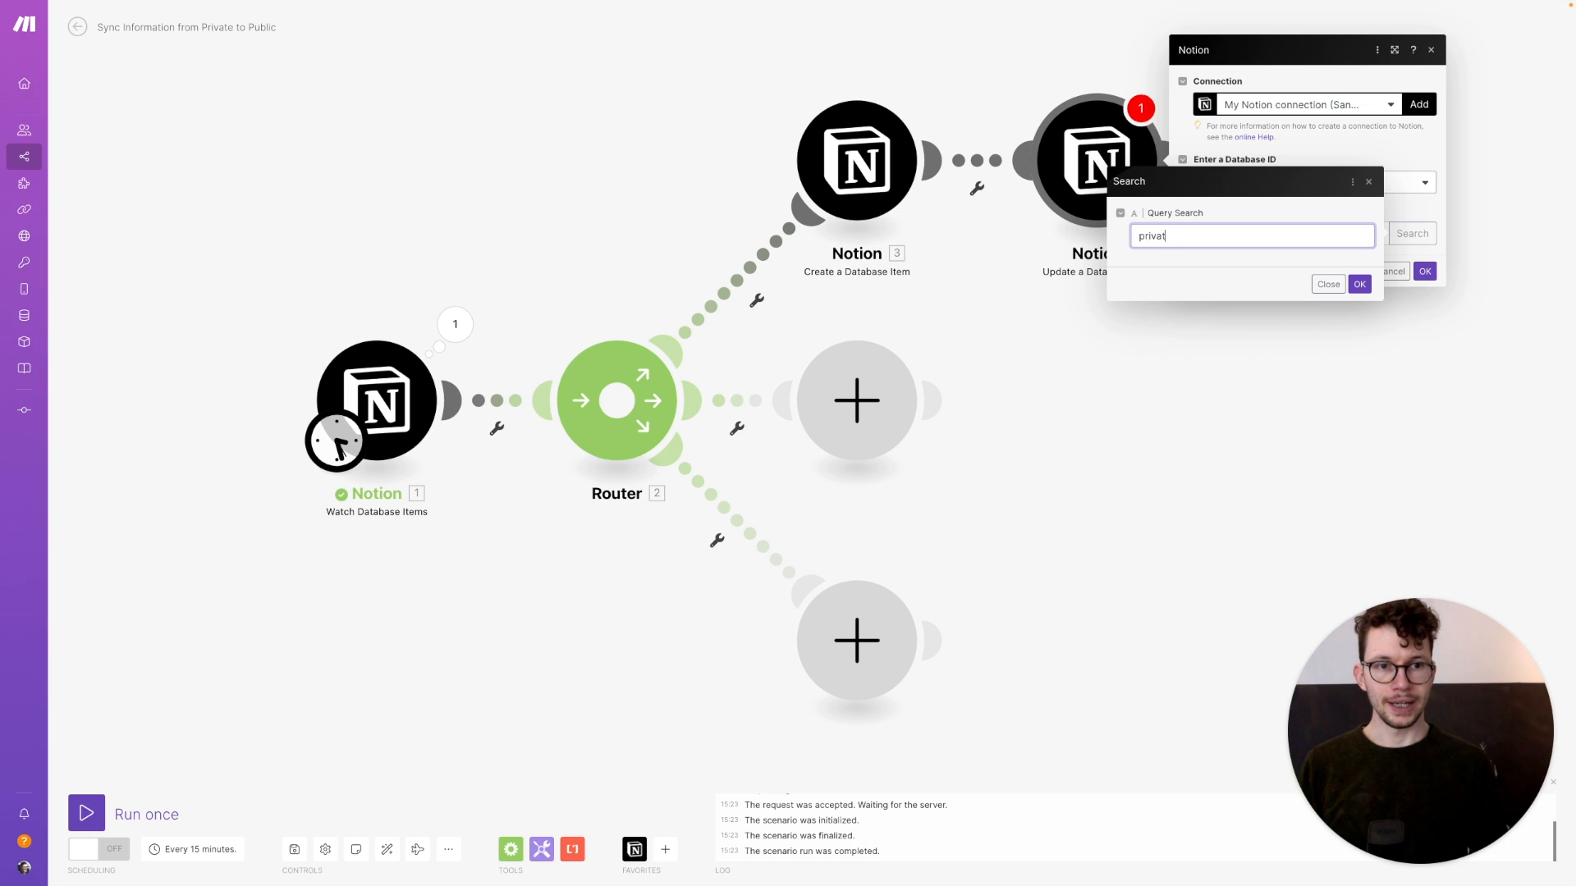
pyautogui.click(1359, 282)
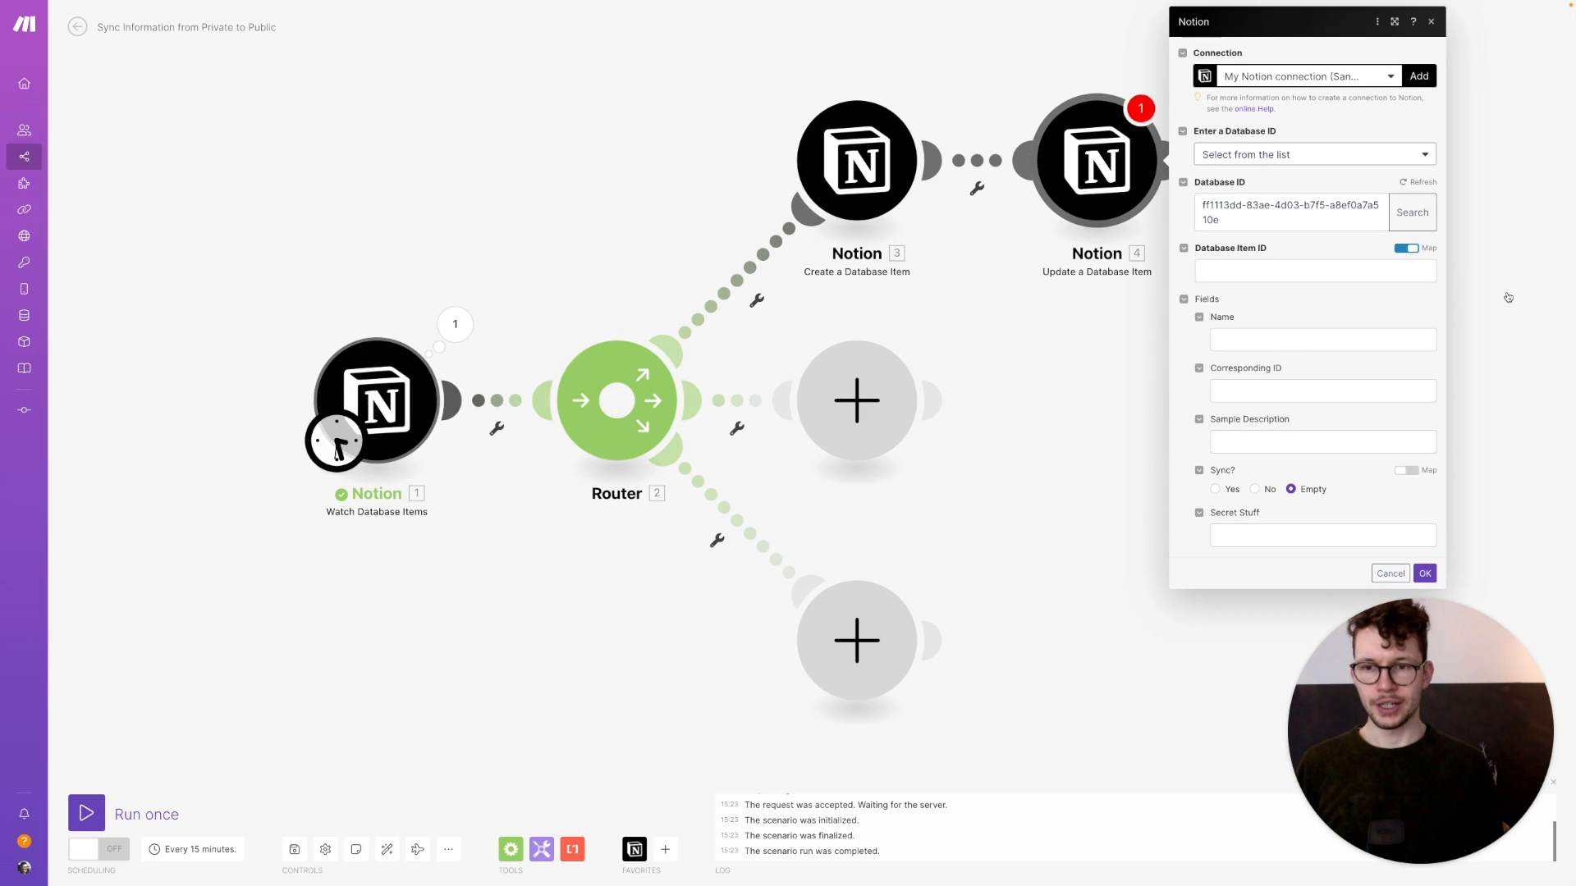
# Map the watched item's ID as the item to update and the created item's ID into Corresponding ID
pyautogui.click(1223, 274)
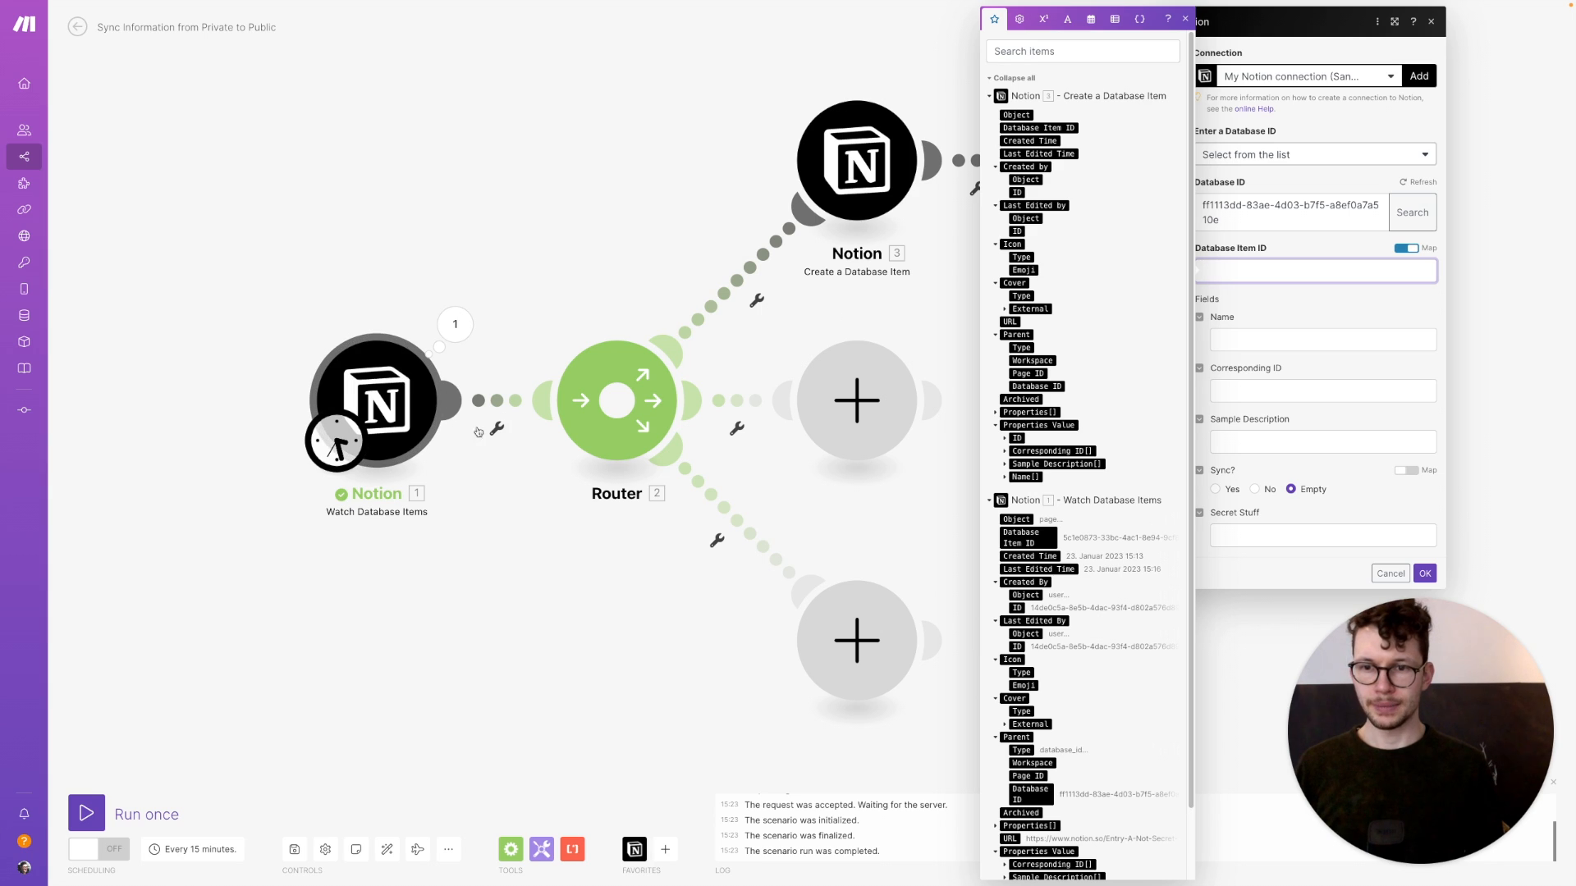
pyautogui.click(1019, 543)
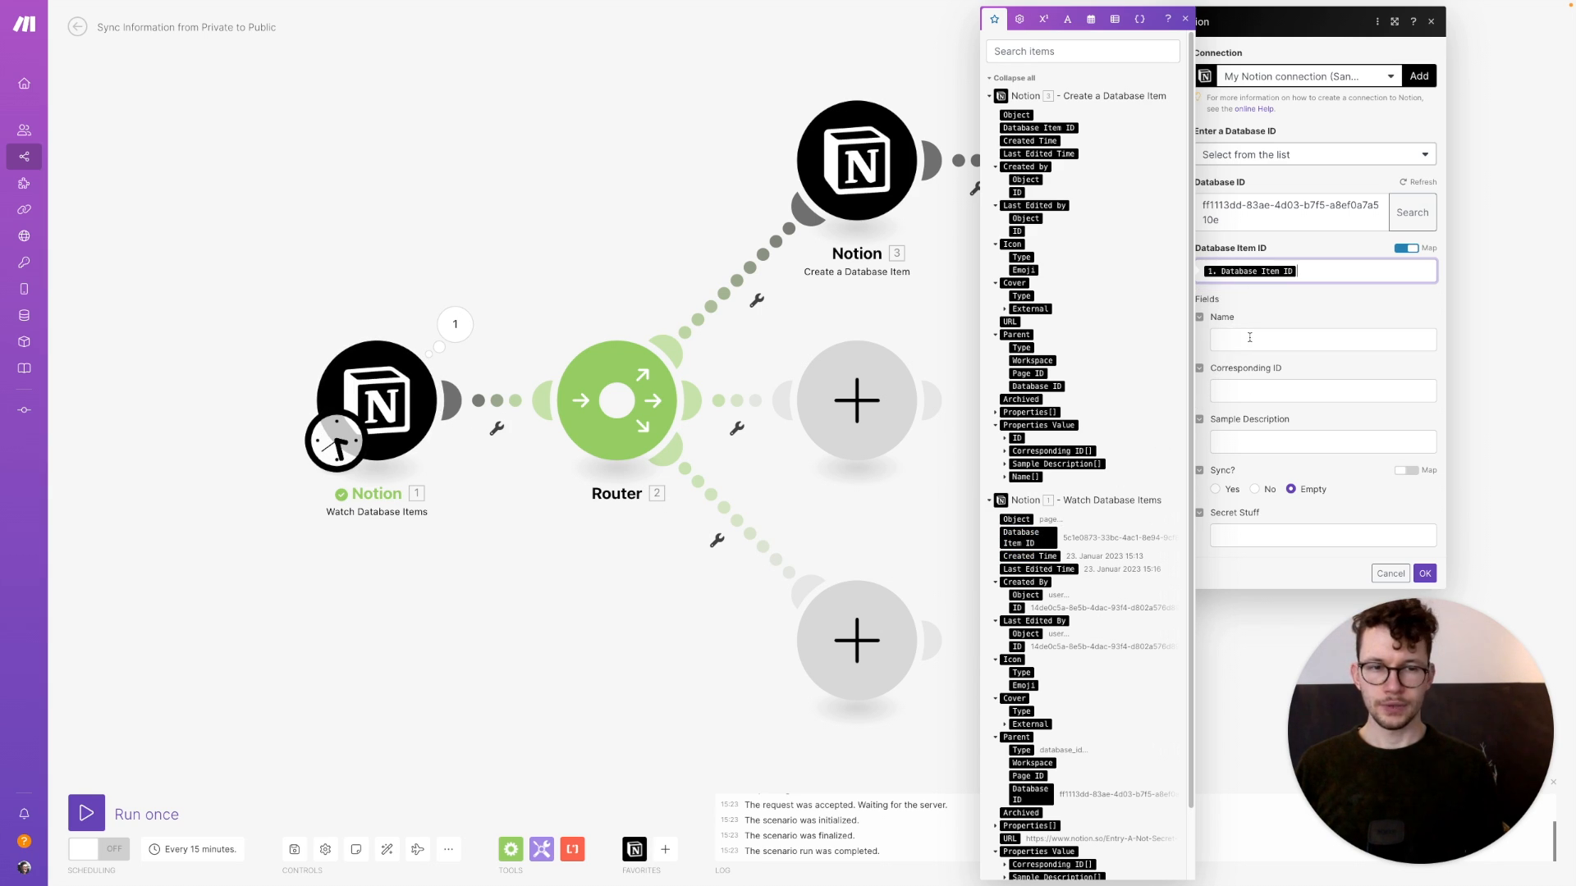
pyautogui.click(1246, 383)
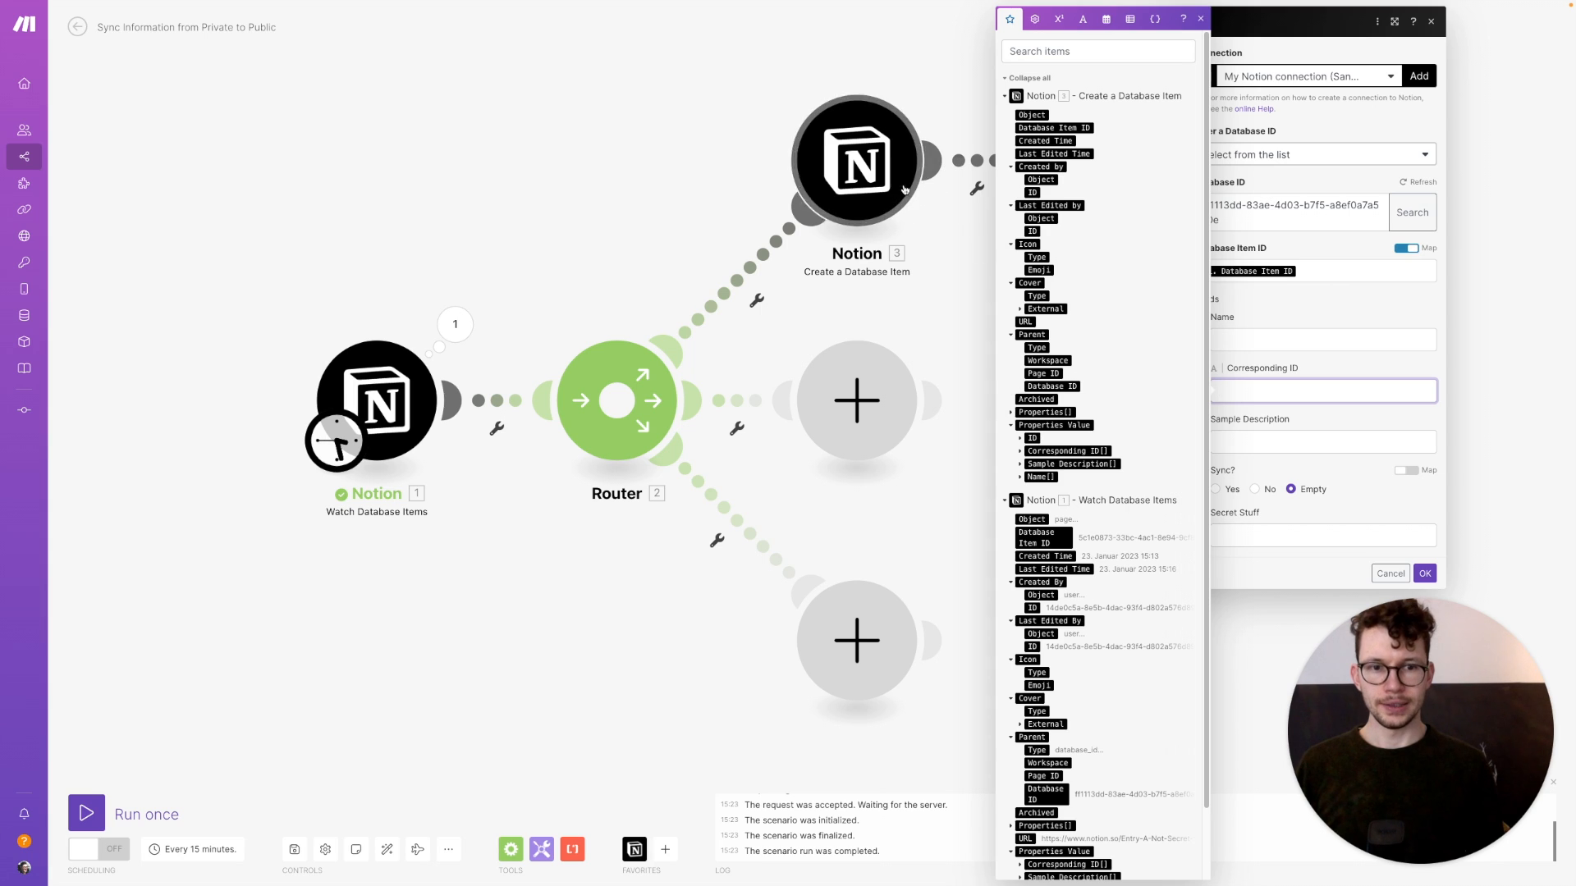
pyautogui.click(1019, 441)
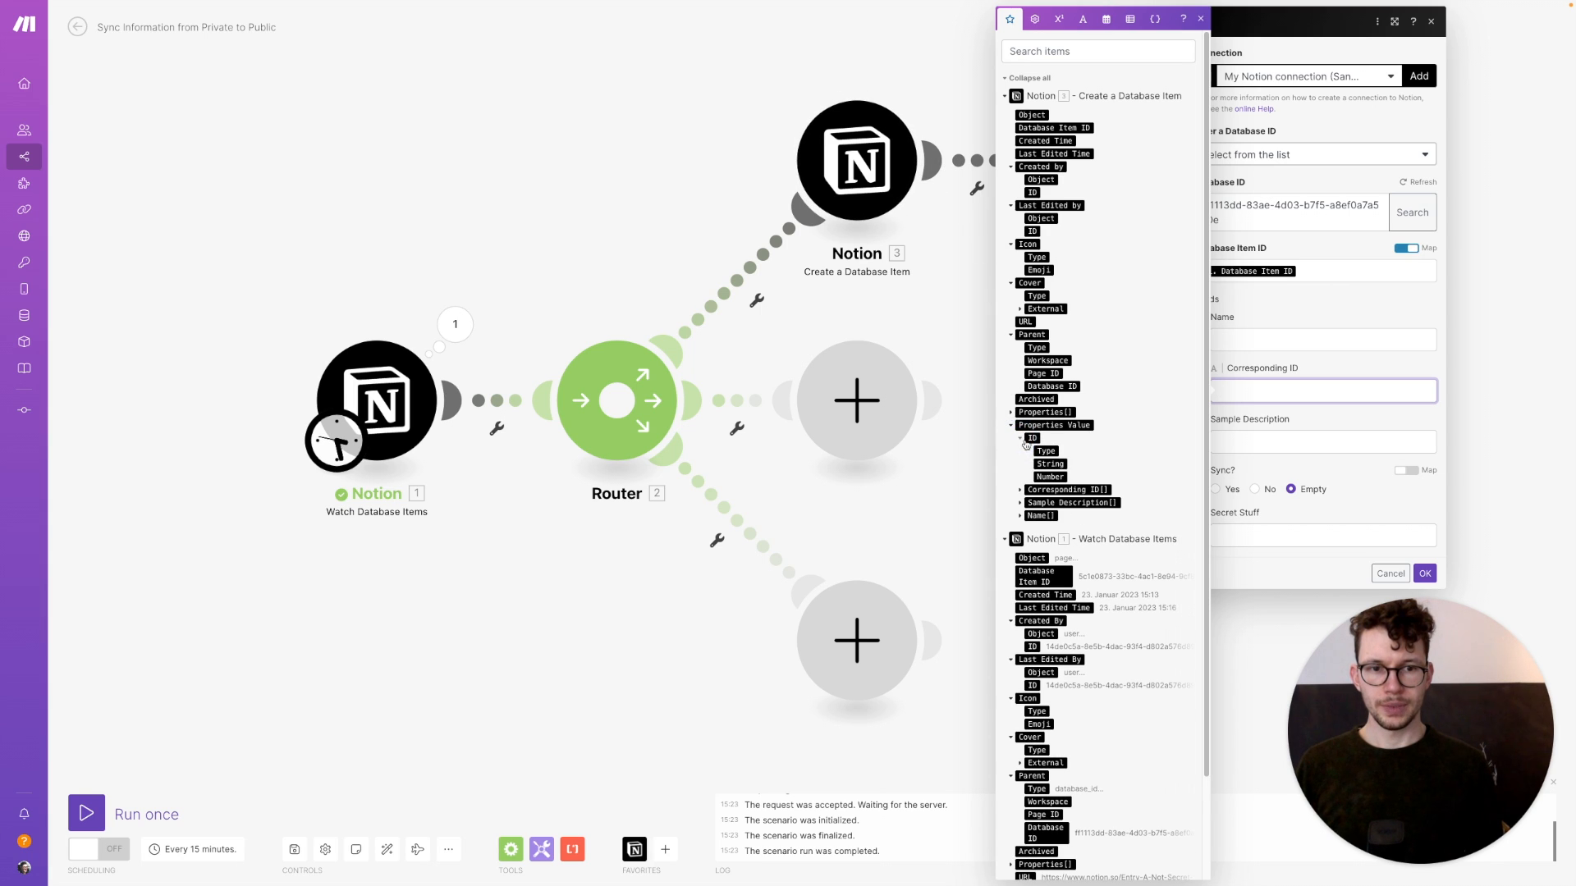
pyautogui.click(1050, 463)
pyautogui.click(1224, 487)
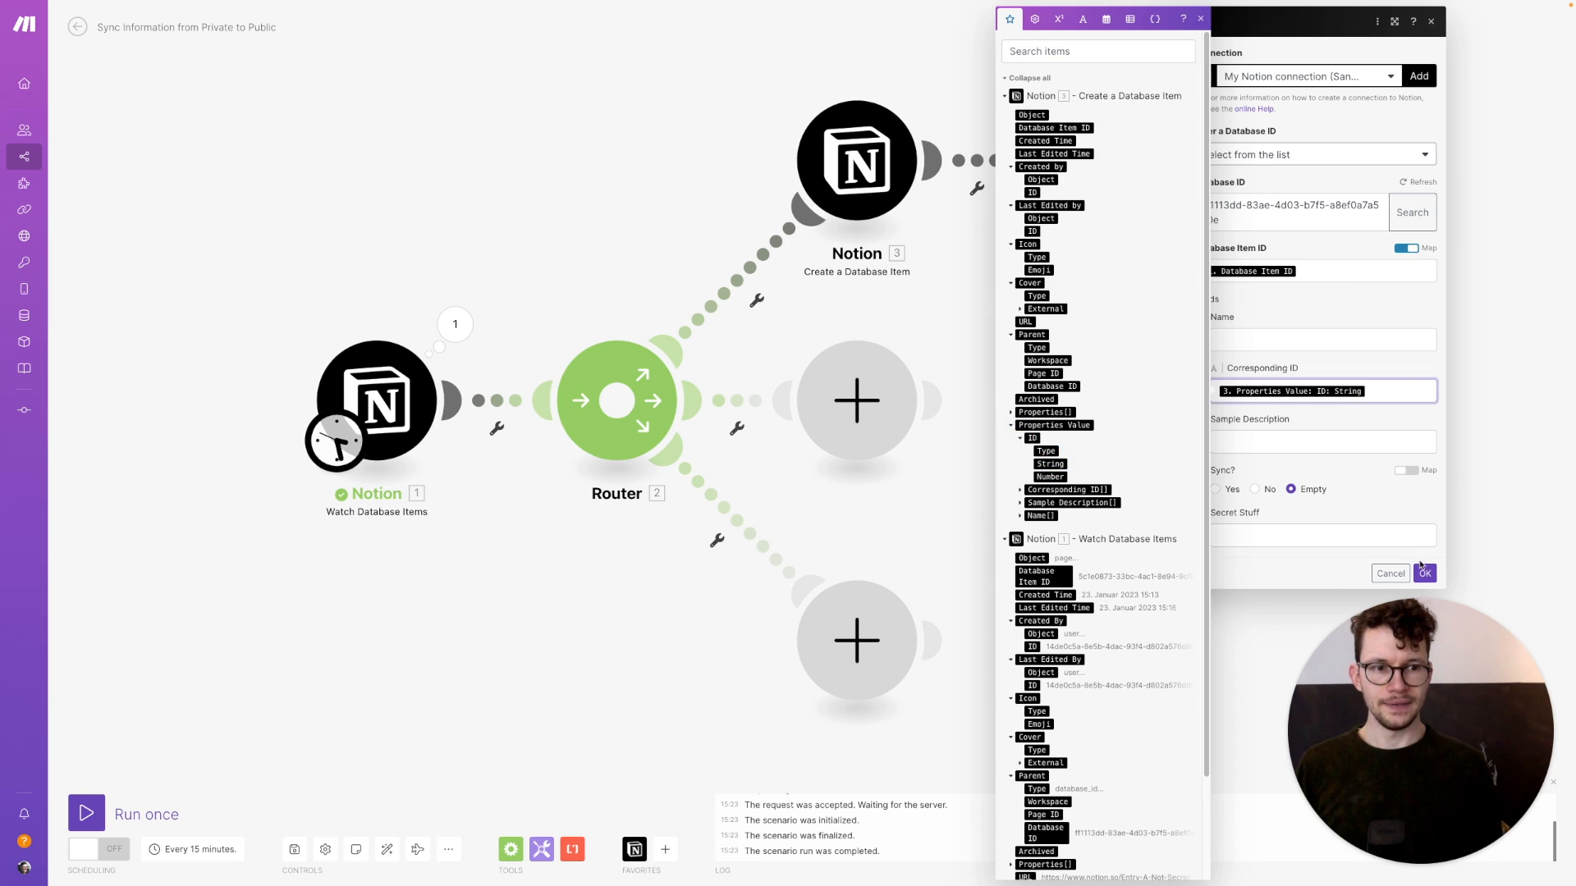
pyautogui.click(1424, 573)
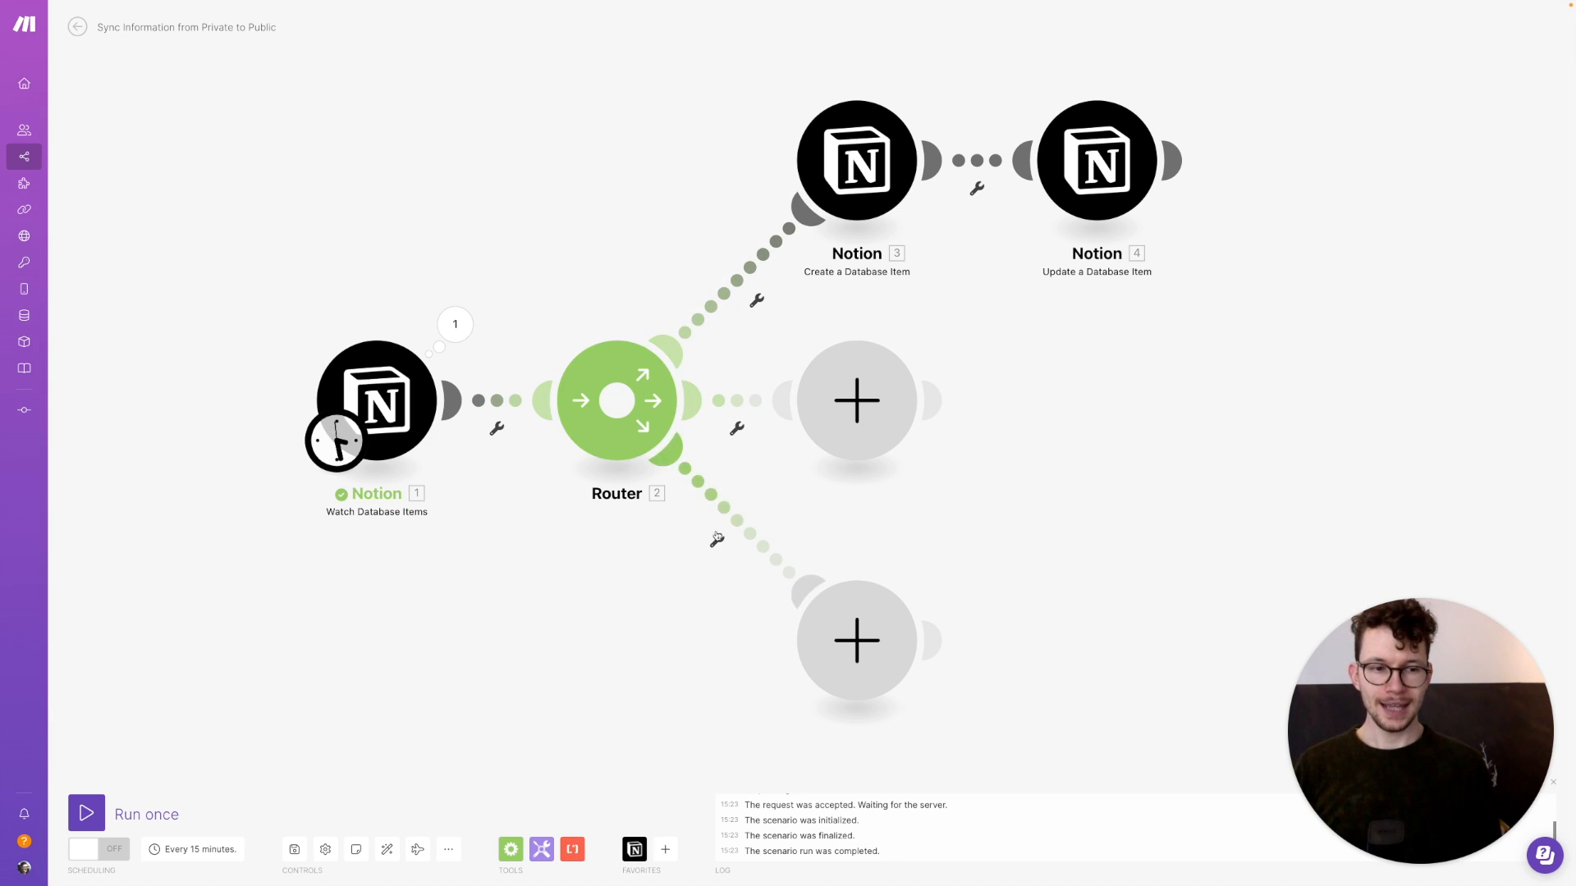
# Create a New Entry filter on the top route requiring Sync? boolean equal to true
pyautogui.click(734, 306)
pyautogui.click(873, 193)
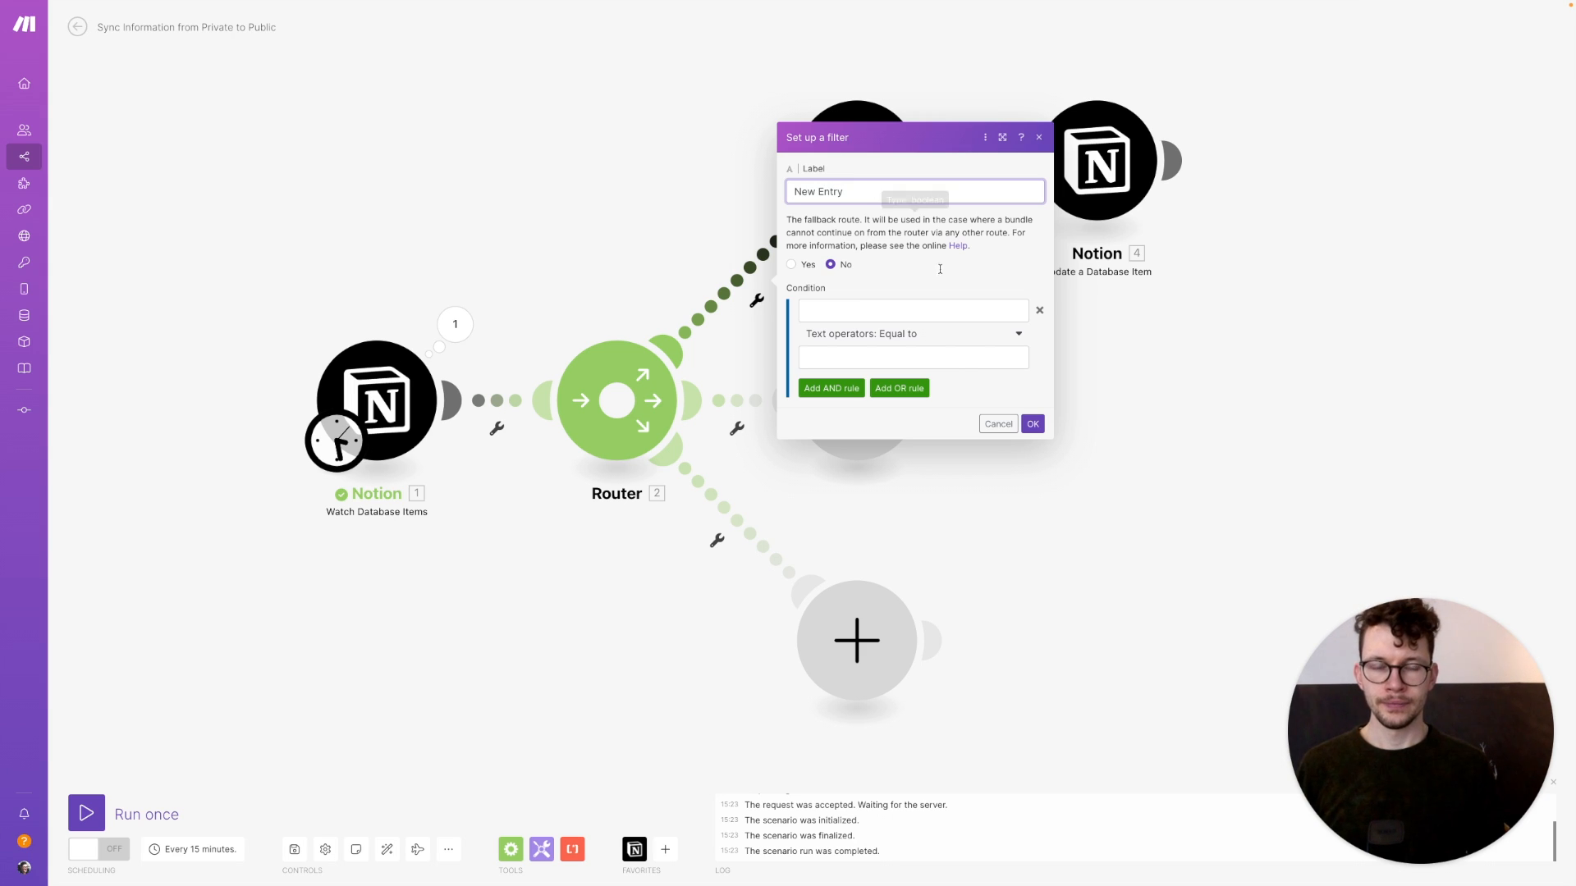
pyautogui.click(924, 313)
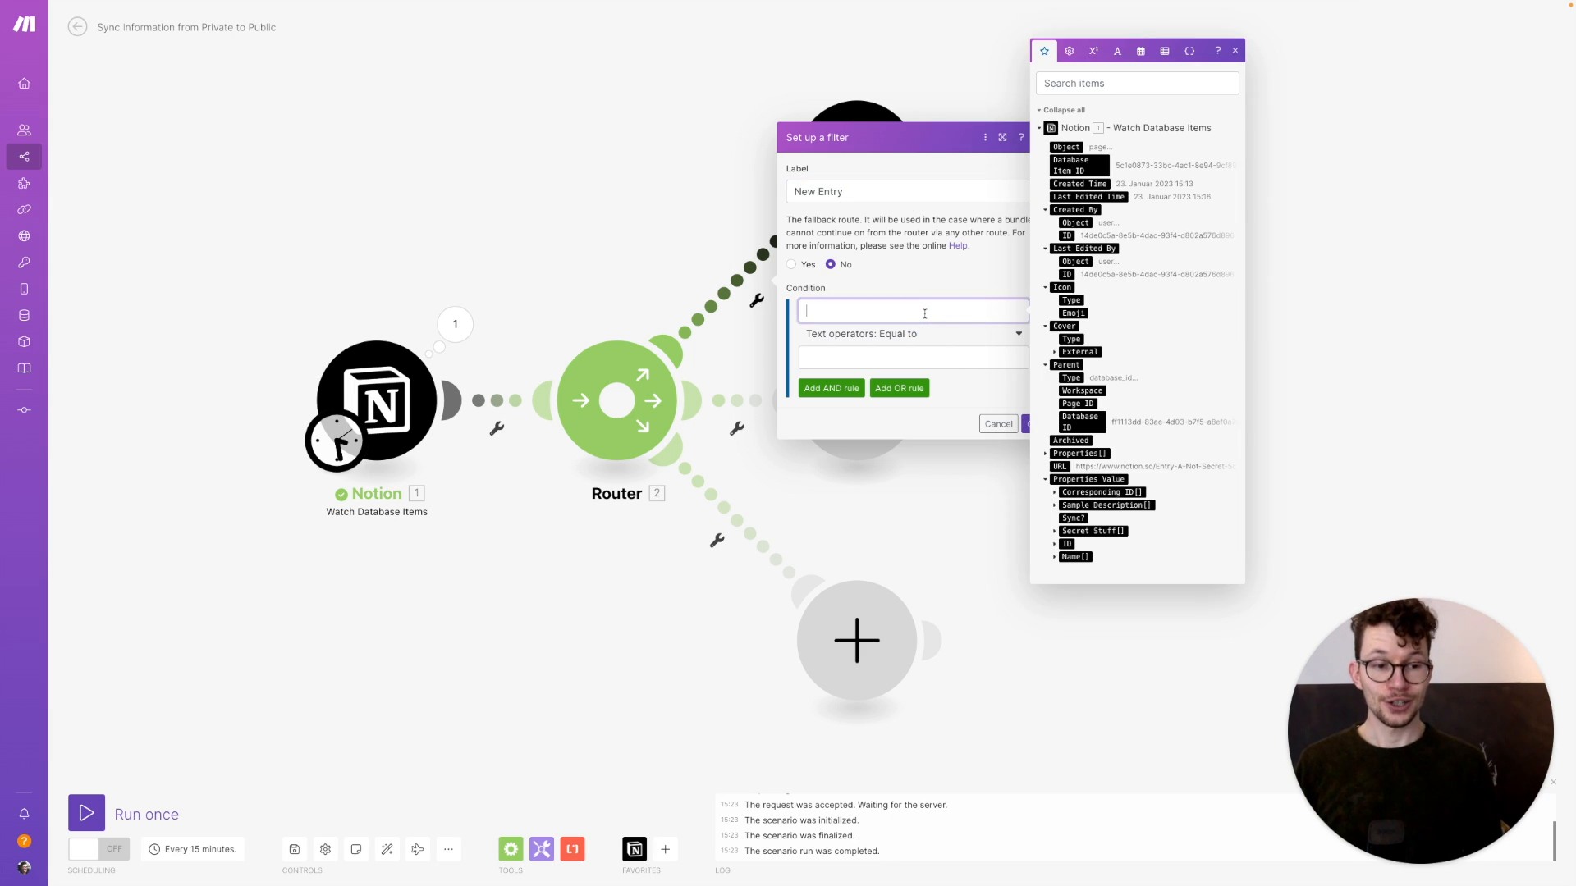
pyautogui.click(1072, 518)
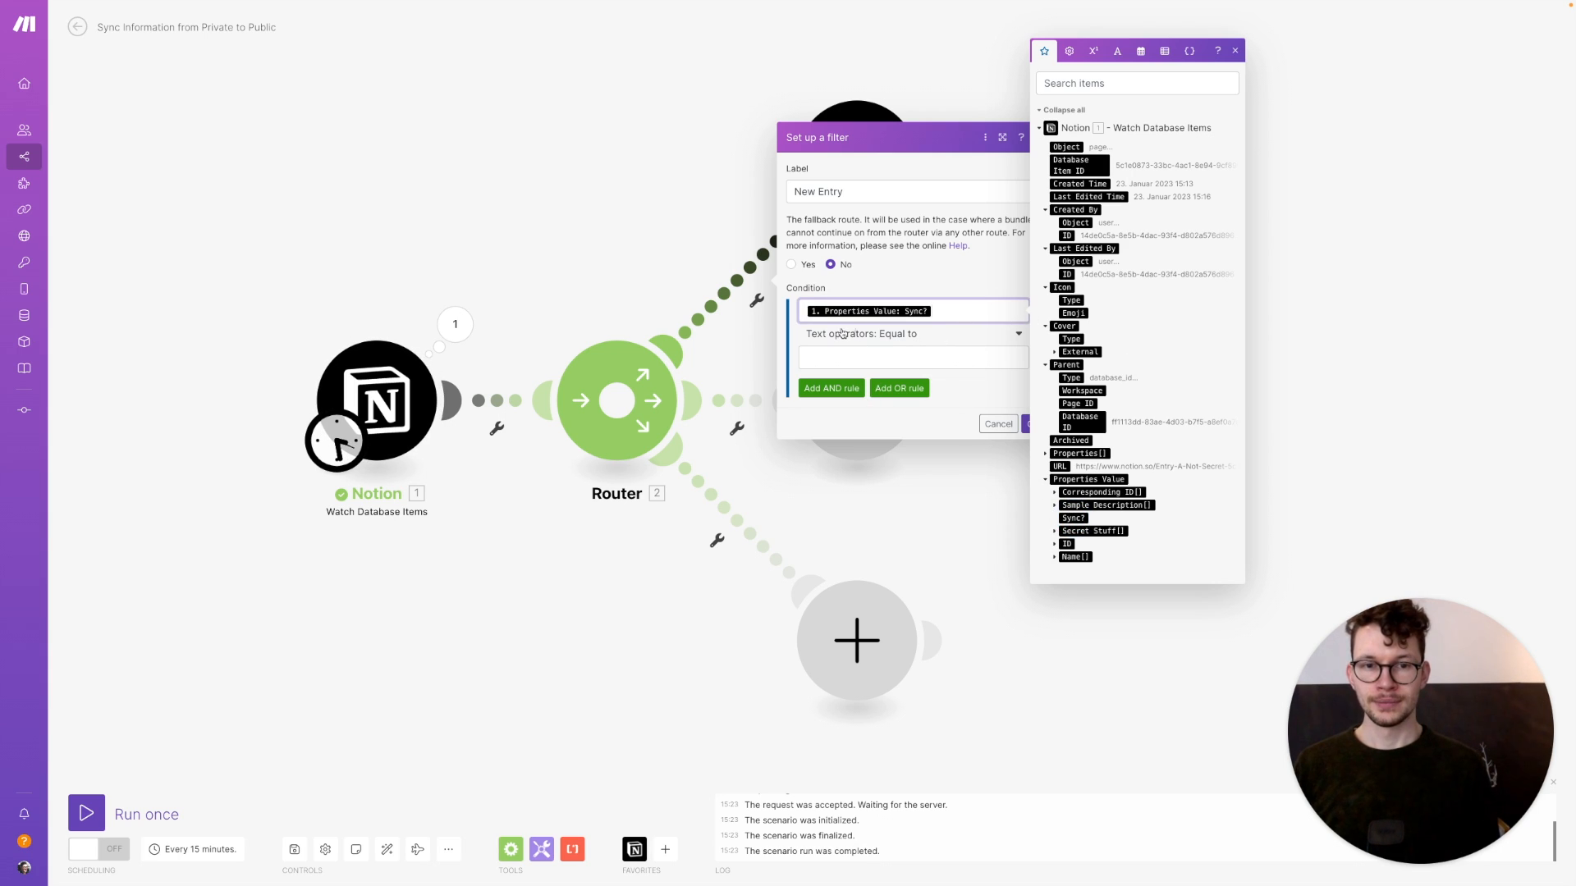
pyautogui.click(879, 332)
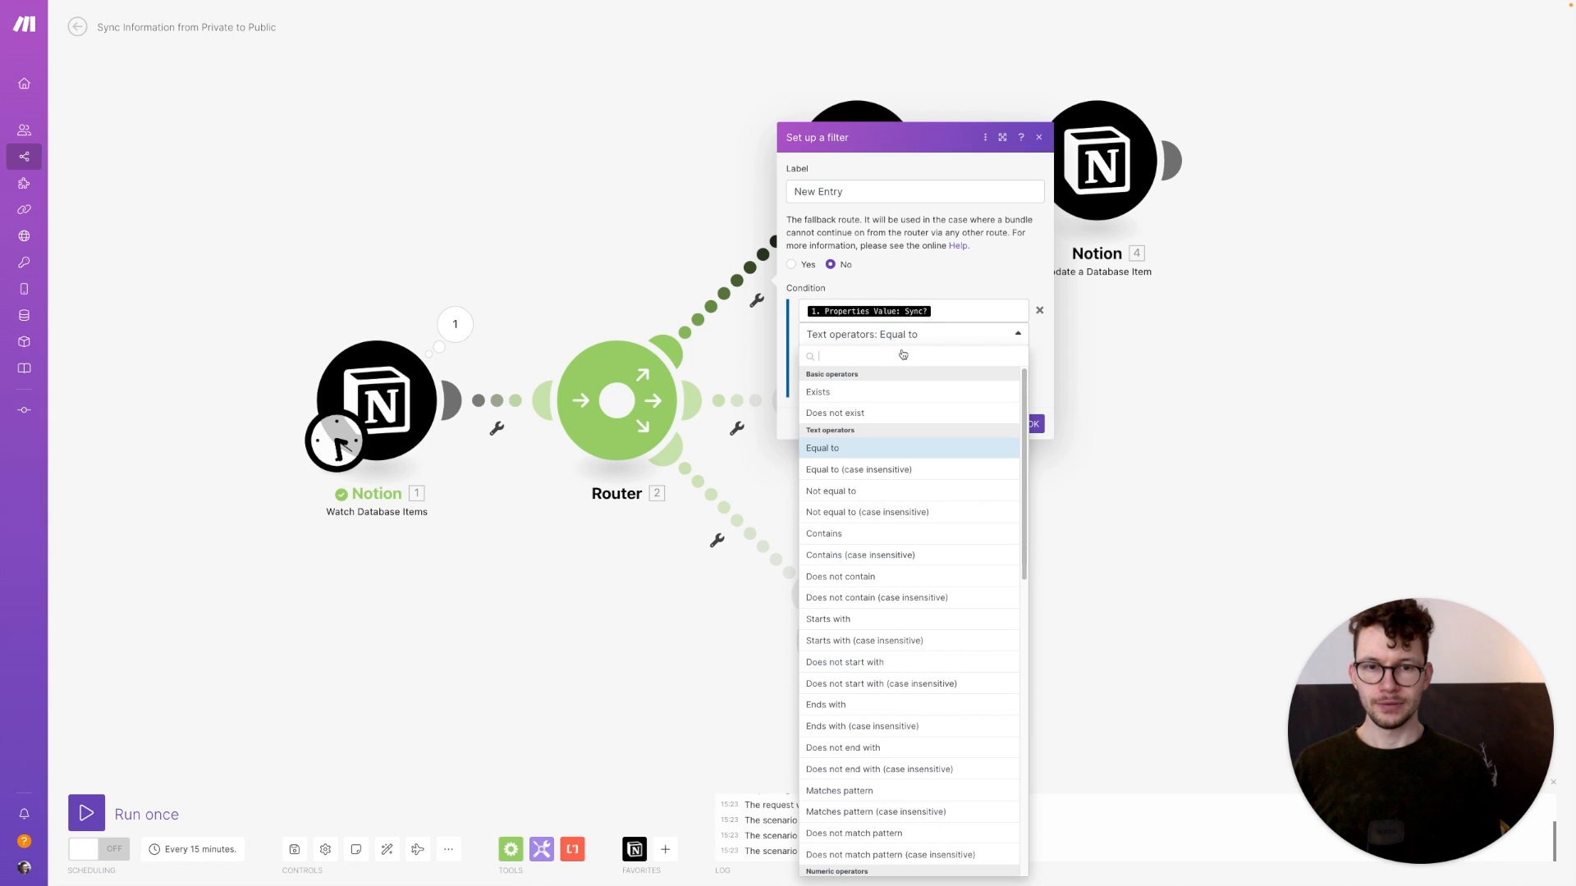
pyautogui.scroll(-10, 845, 409)
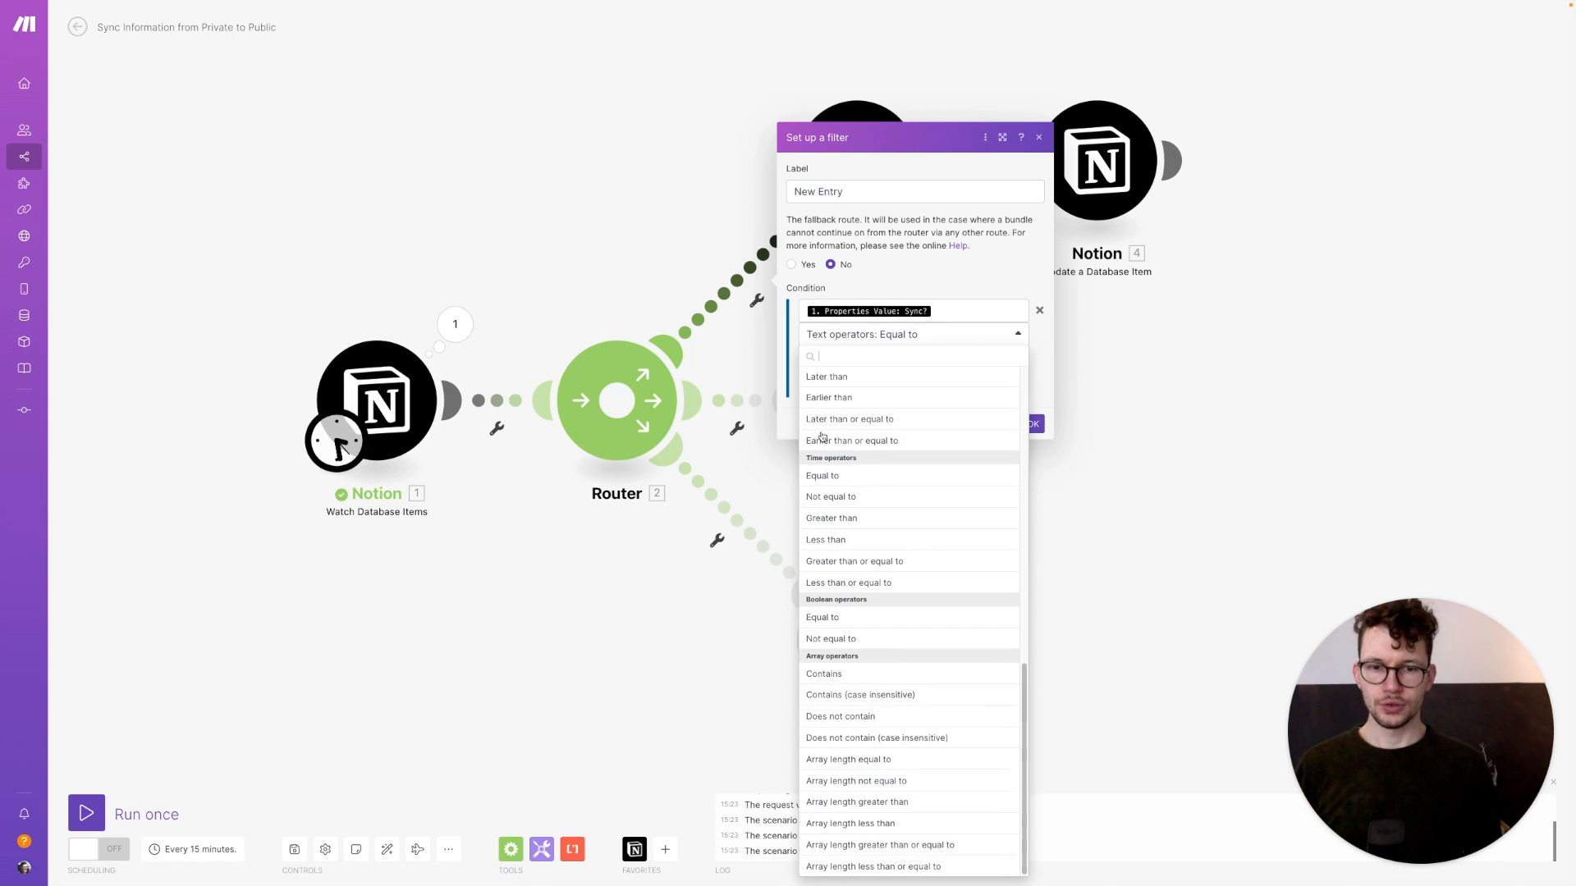
pyautogui.click(855, 621)
pyautogui.click(865, 358)
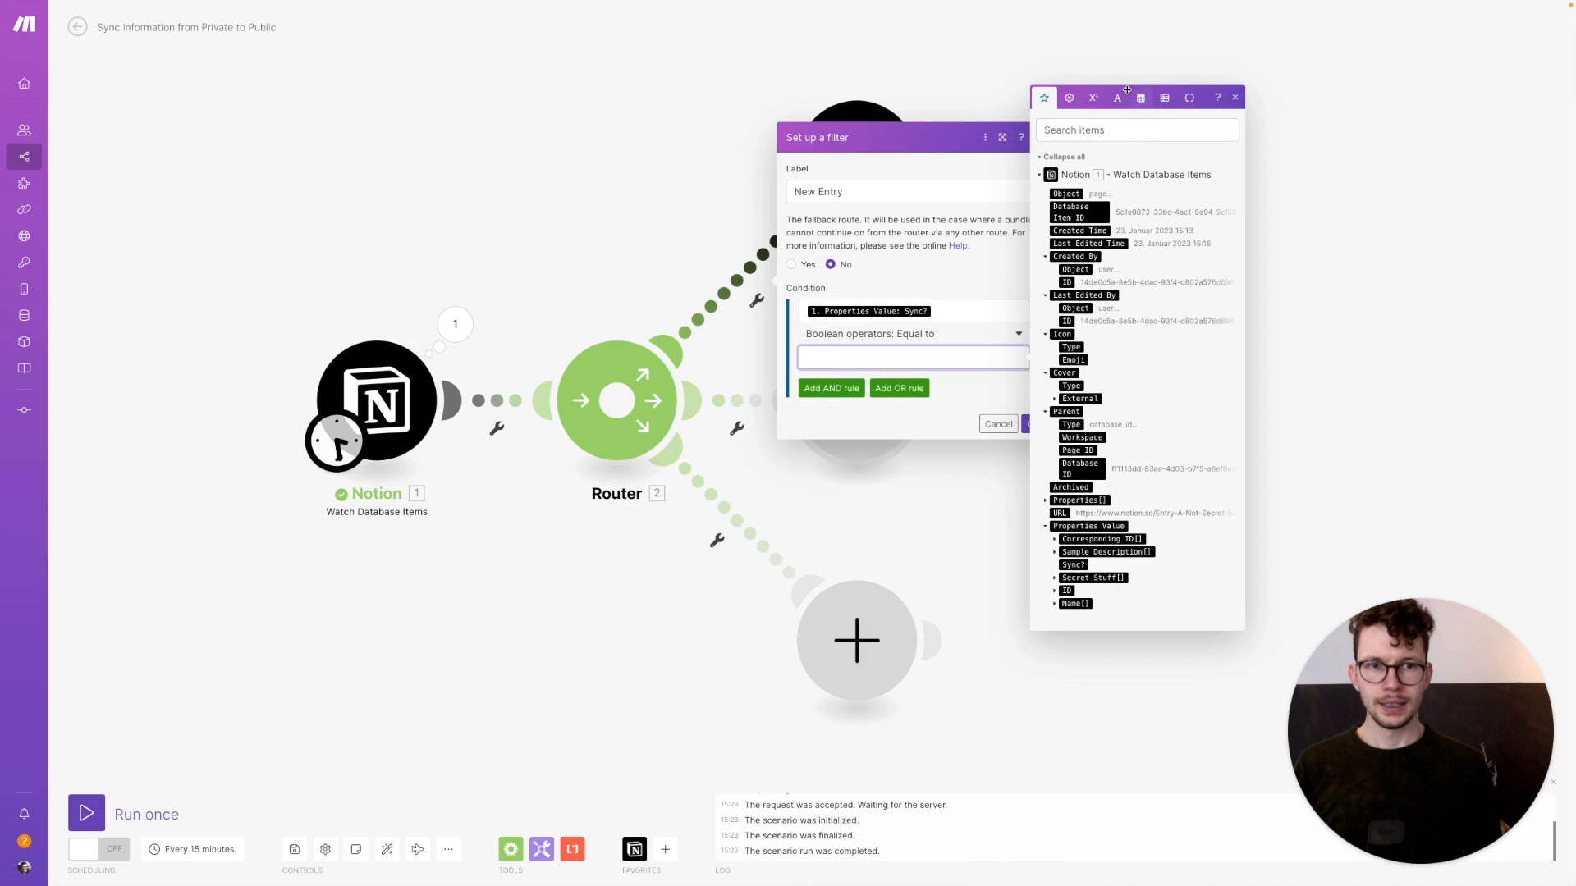
pyautogui.click(1075, 98)
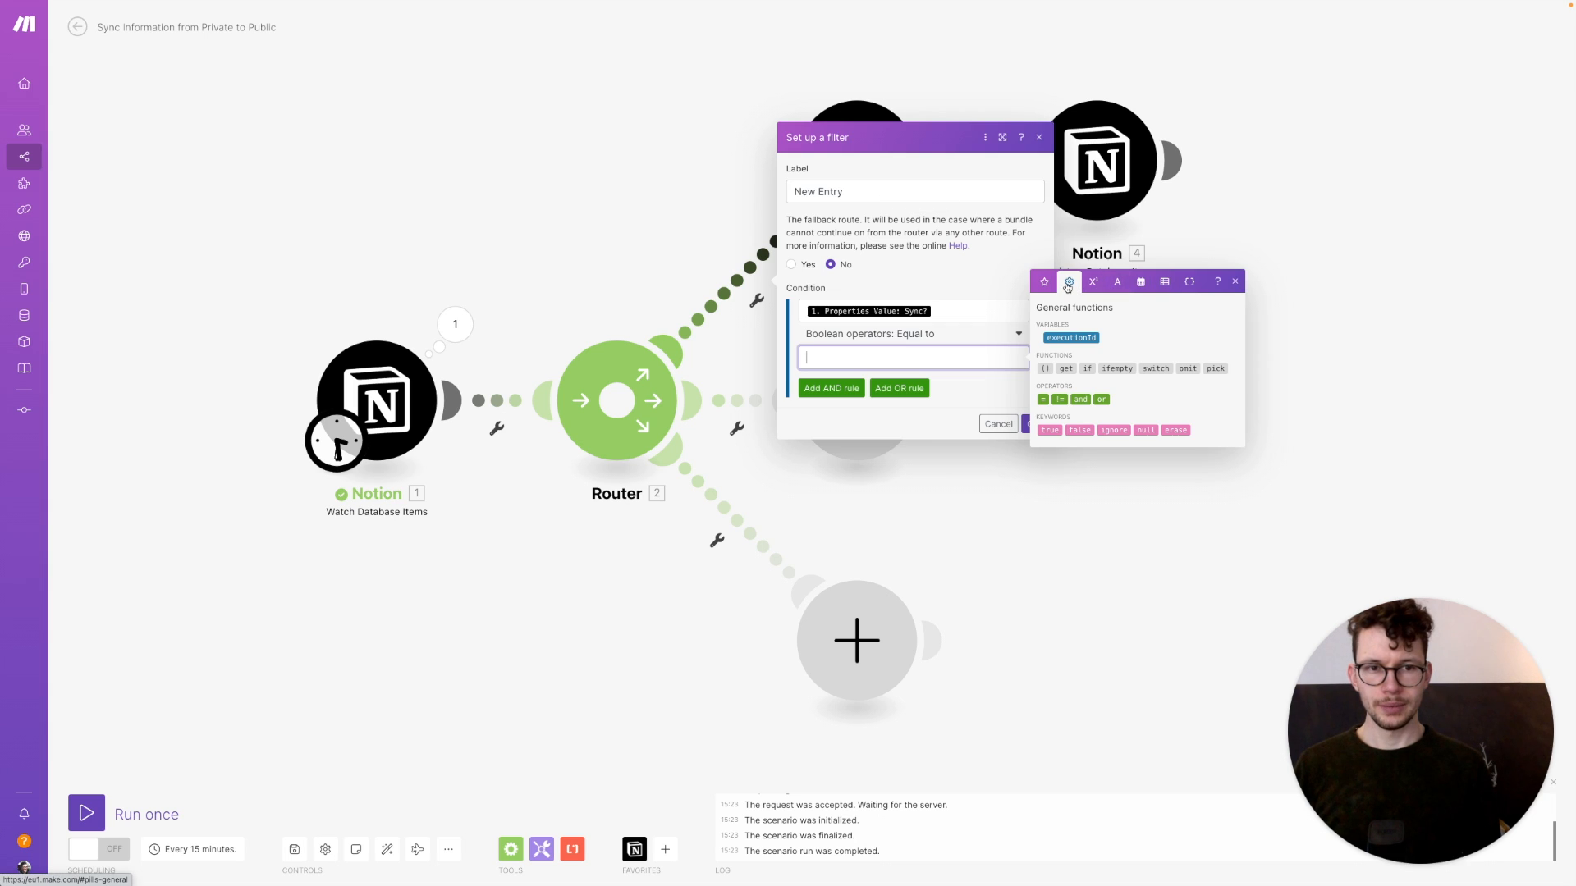
pyautogui.click(1047, 430)
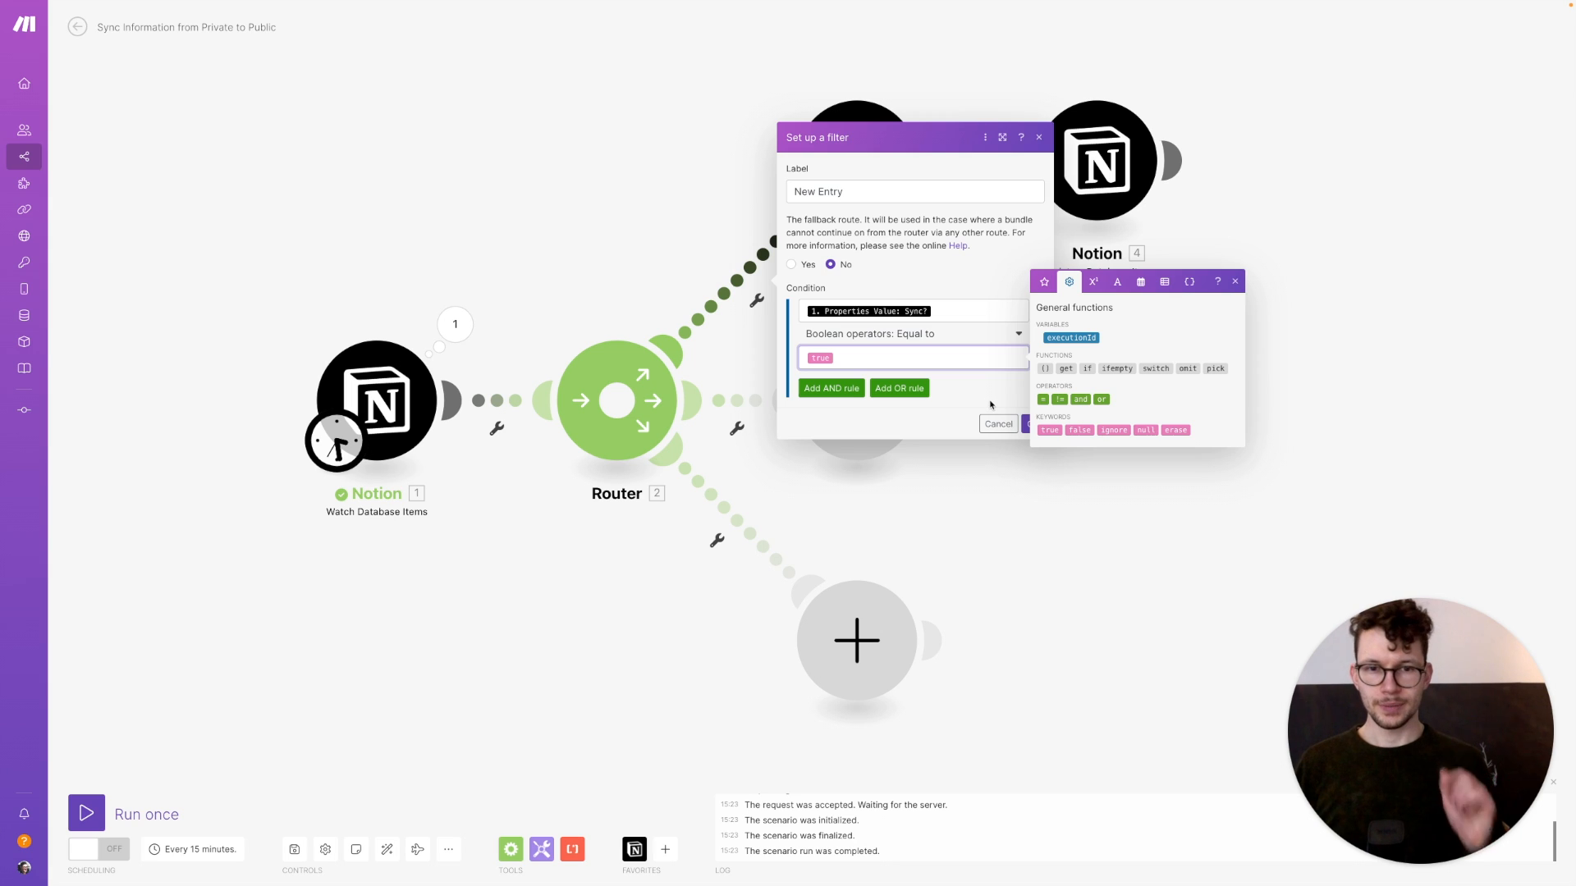
# Add an AND condition that Corresponding ID plain text does not exist, and save the filter
pyautogui.click(853, 394)
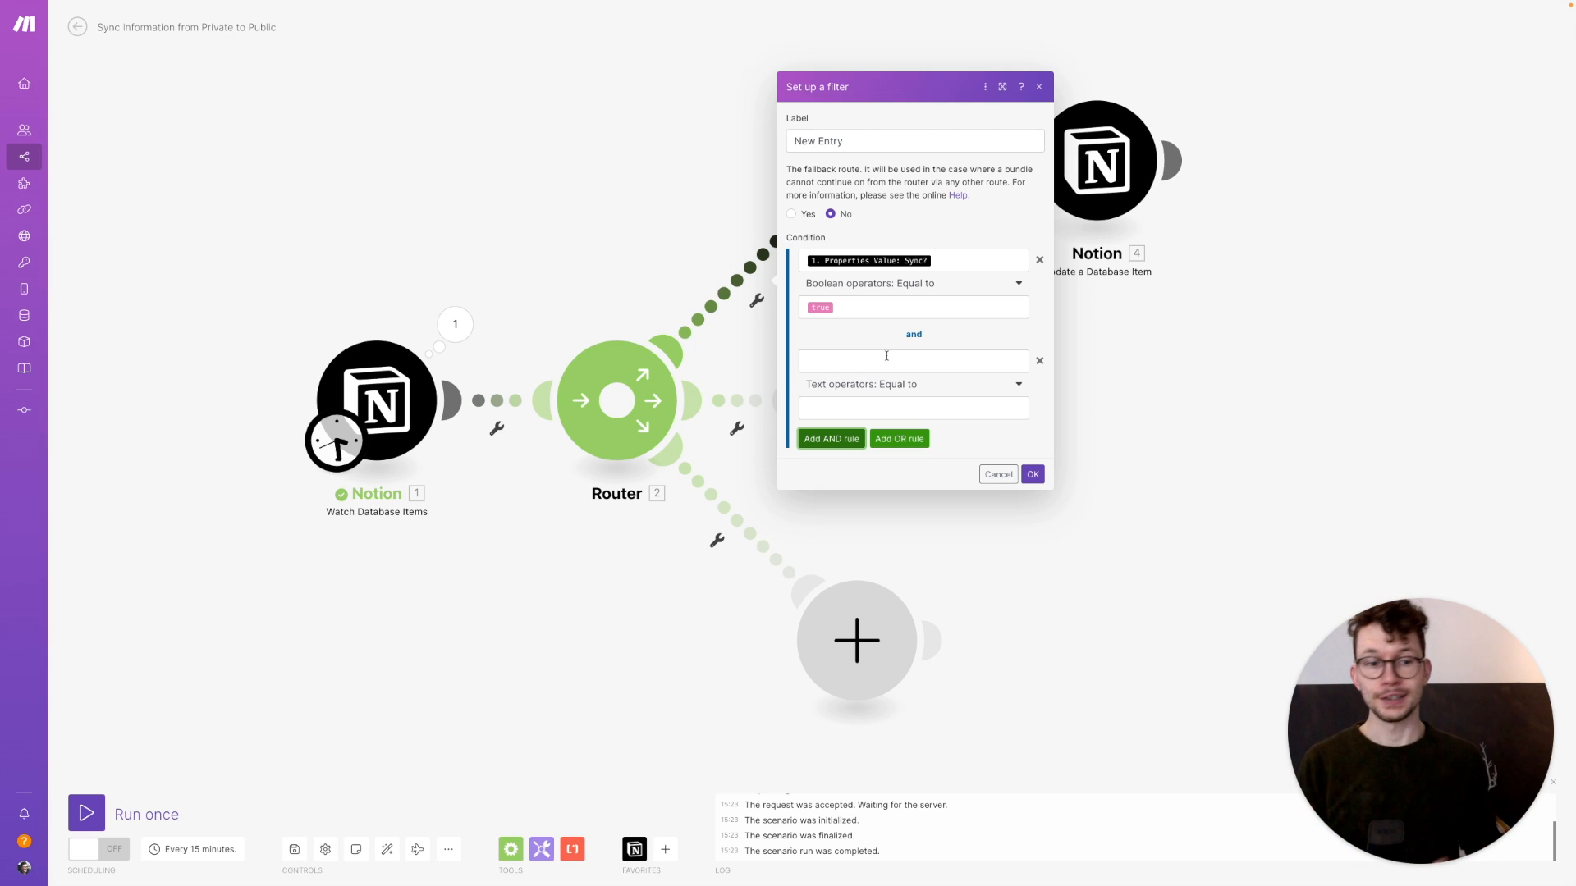
pyautogui.click(886, 356)
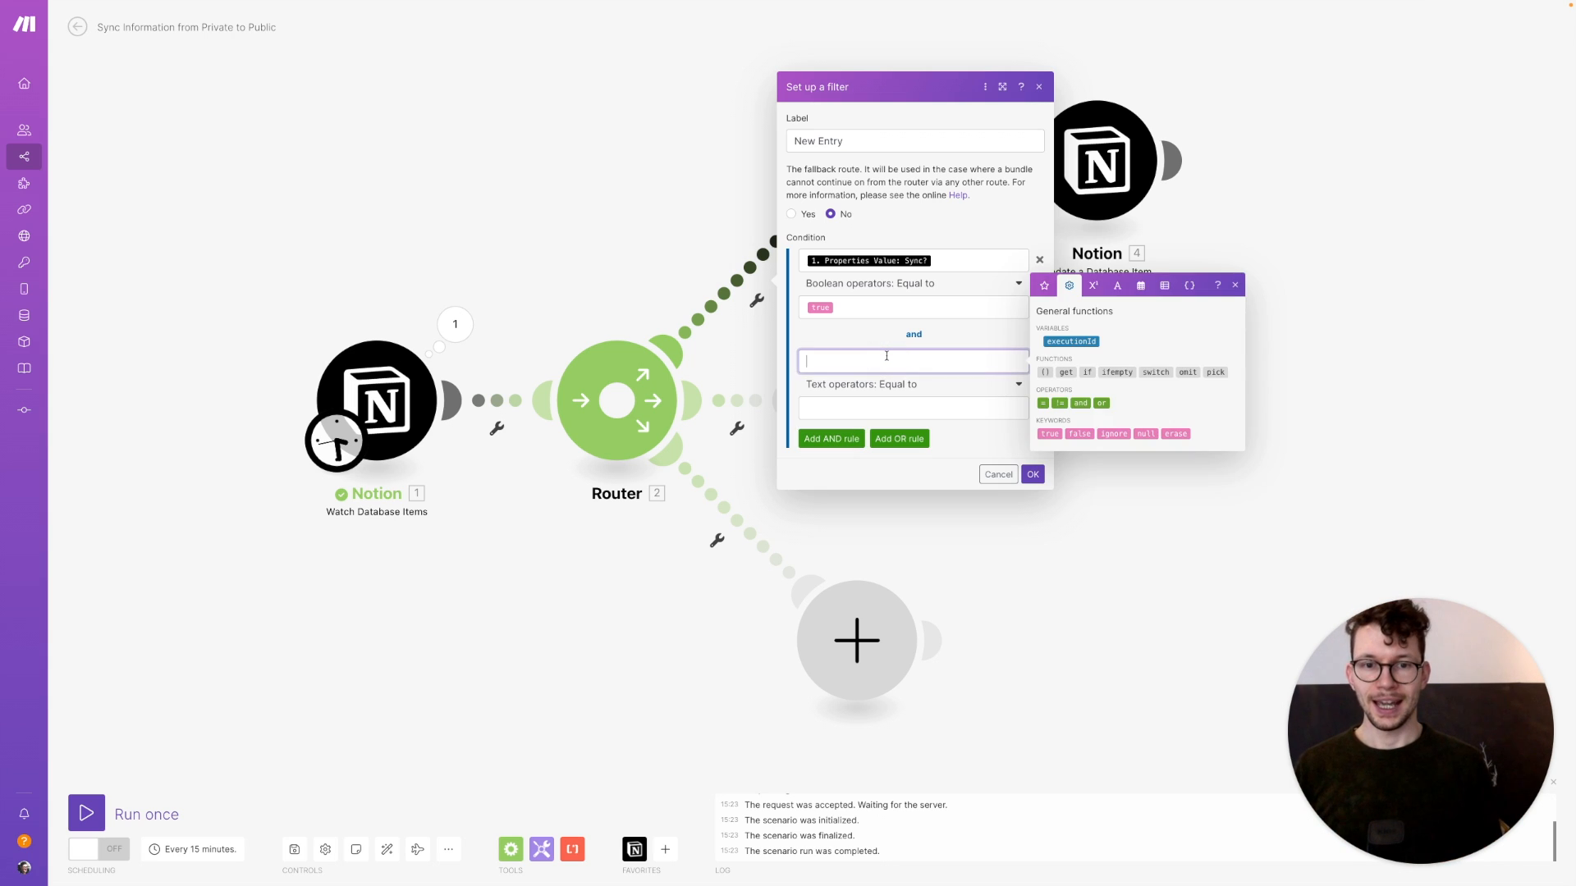
pyautogui.click(1046, 287)
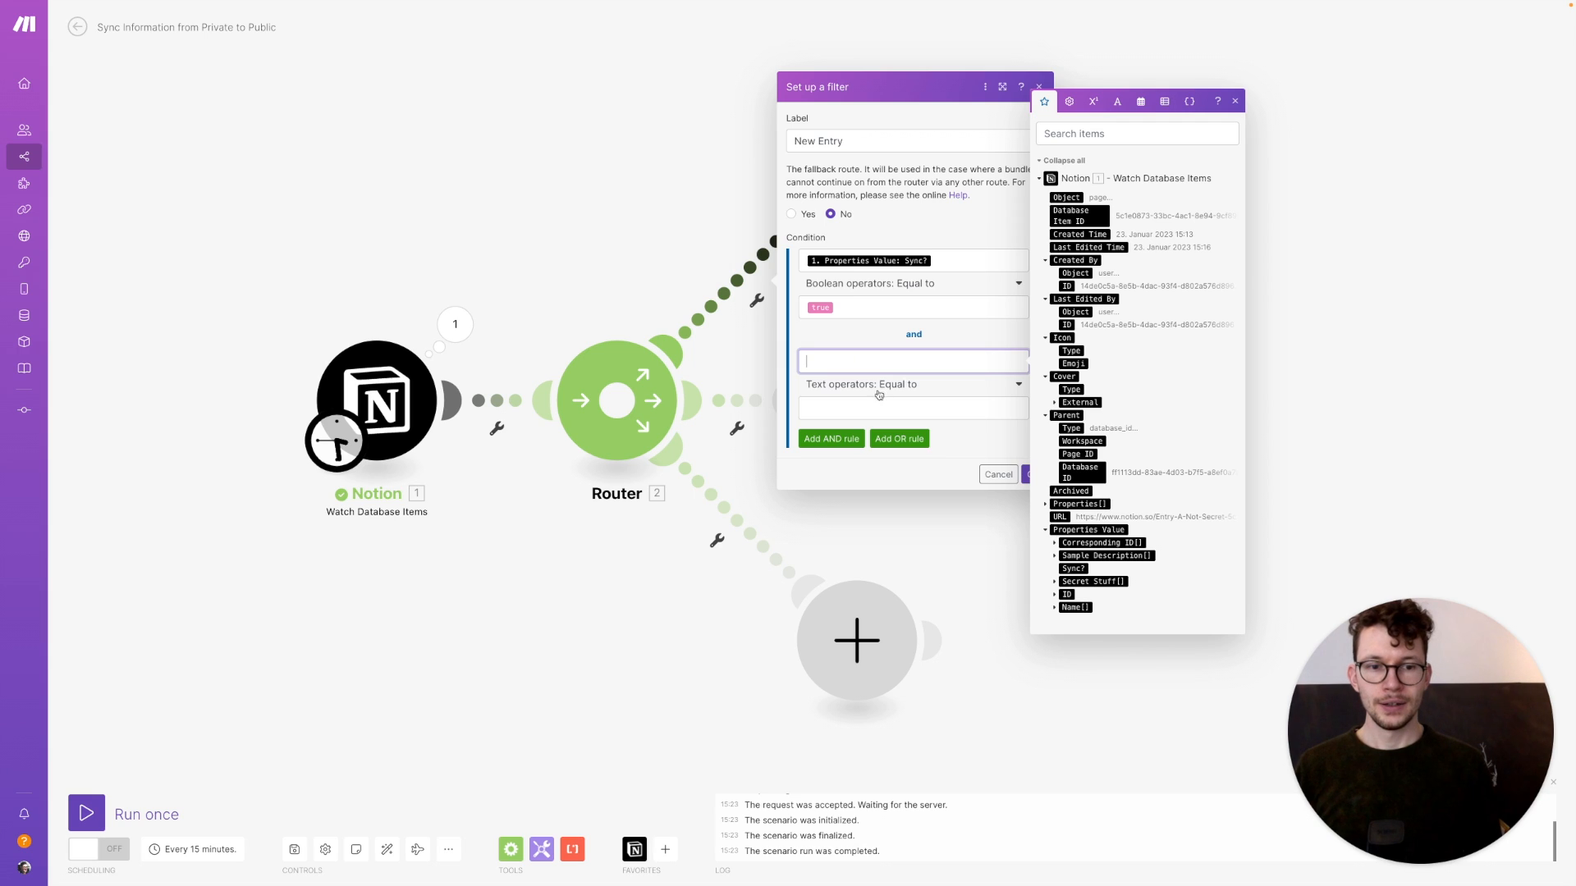
pyautogui.click(1054, 544)
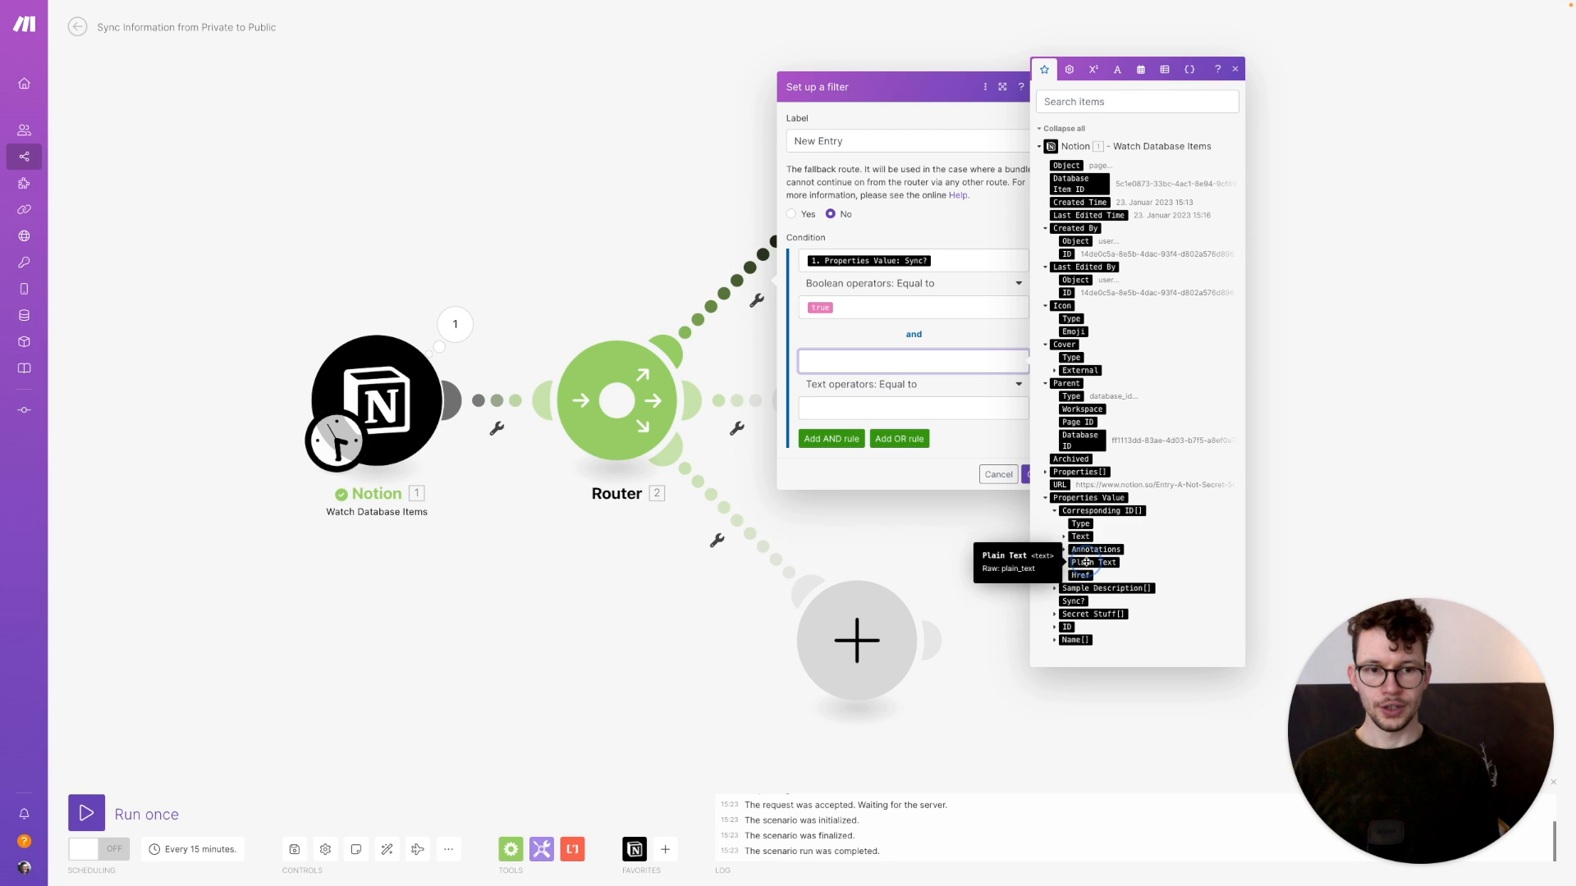
pyautogui.moveTo(955, 444); pyautogui.dragTo(928, 402)
pyautogui.click(886, 402)
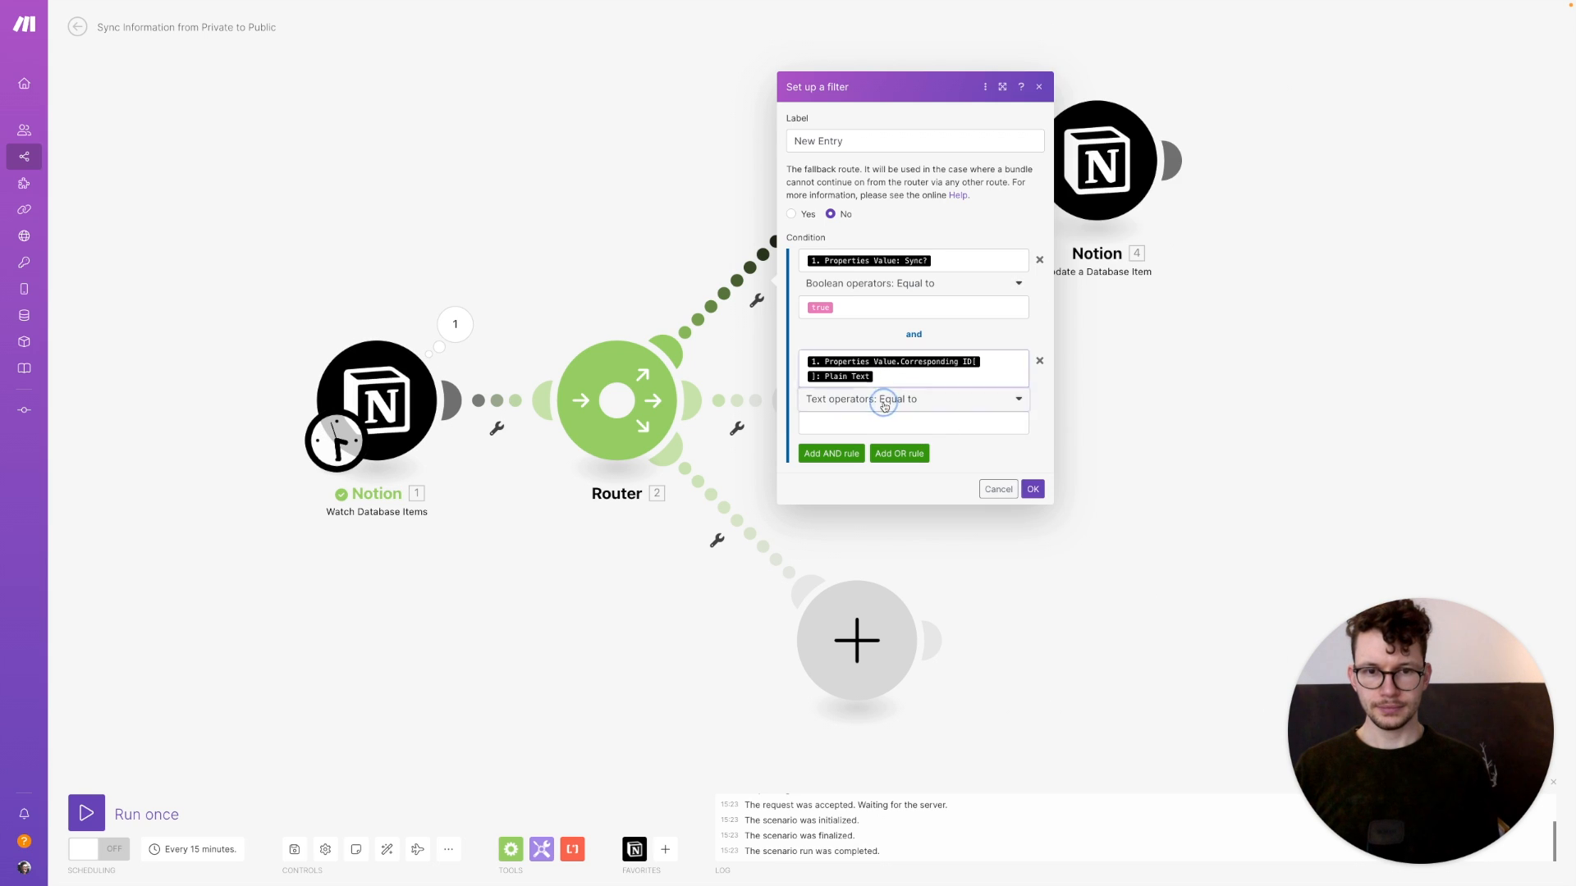
pyautogui.click(848, 479)
pyautogui.click(1033, 467)
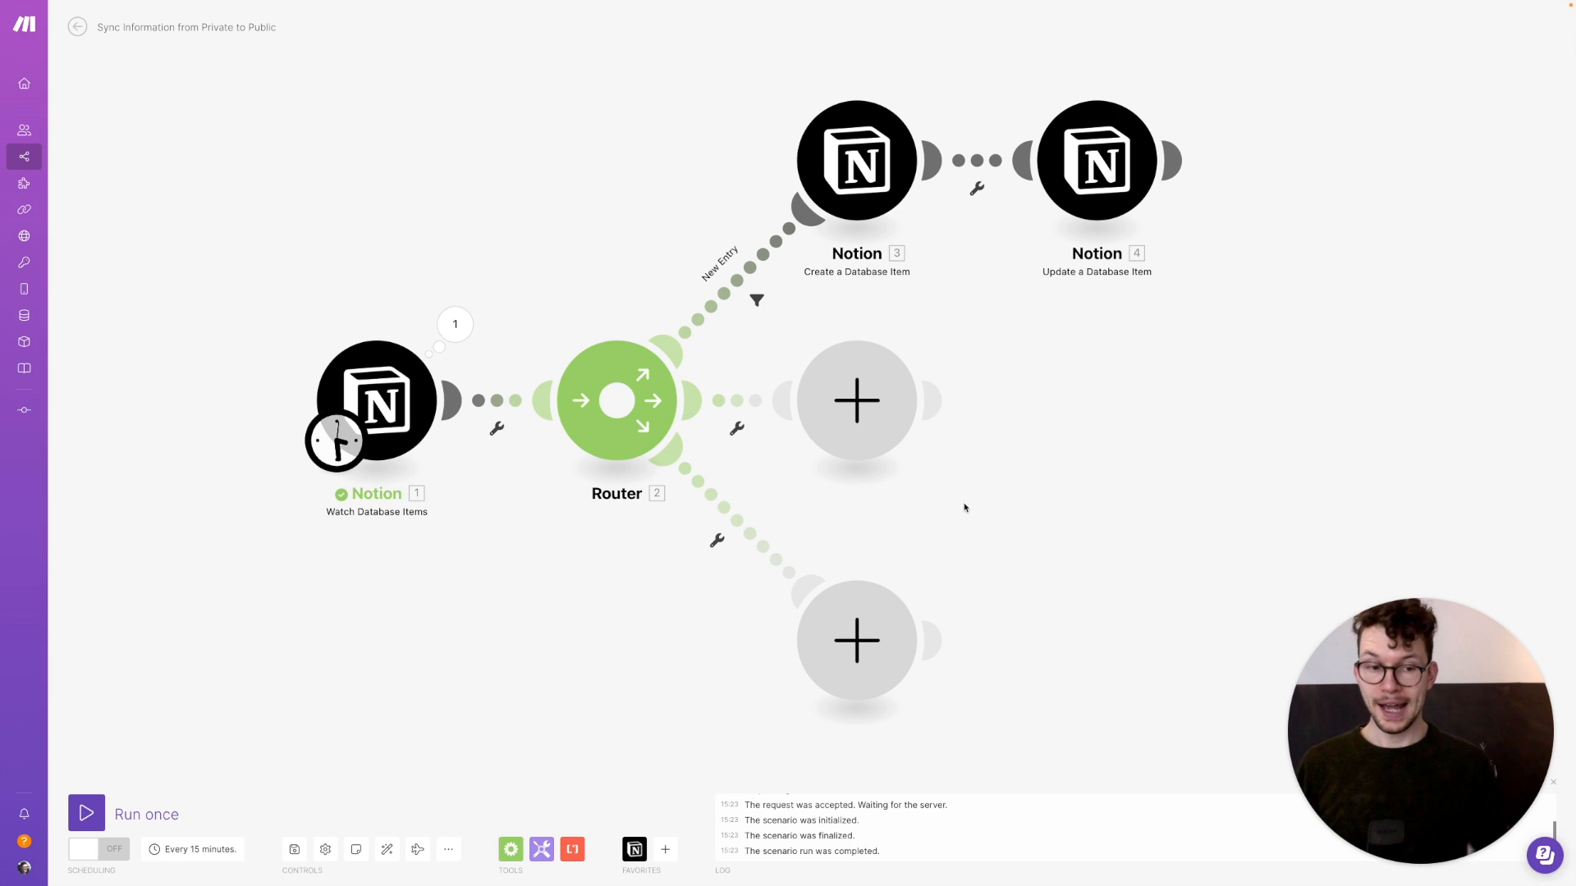
pyautogui.hotkey('ctrl', 'Right')
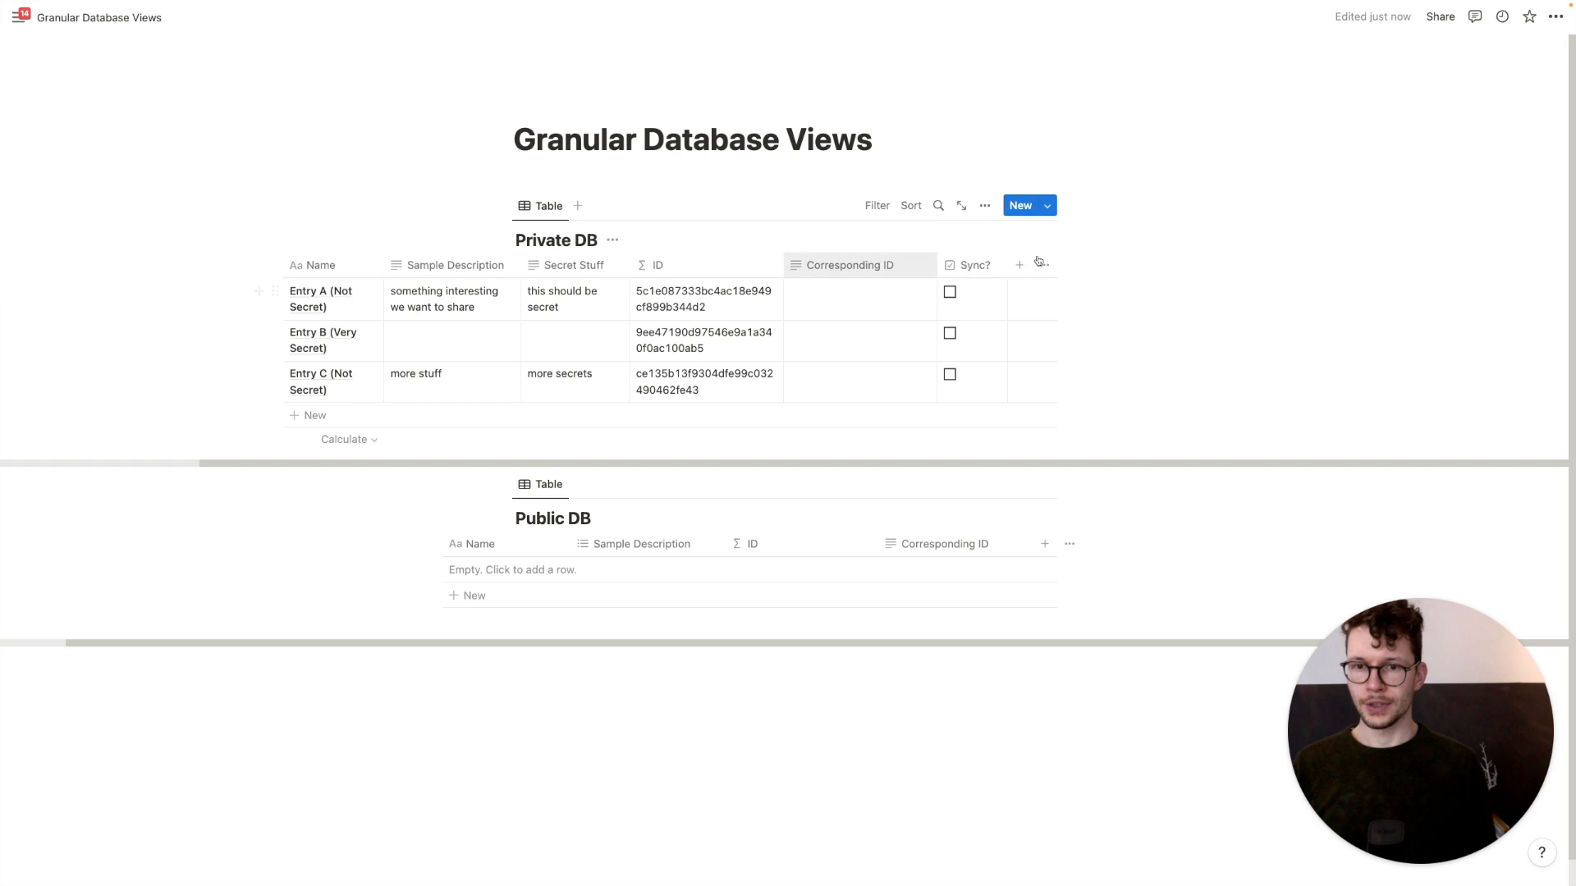
# Tick the Sync? checkboxes for Entry A and Entry C in the Private DB
pyautogui.click(950, 292)
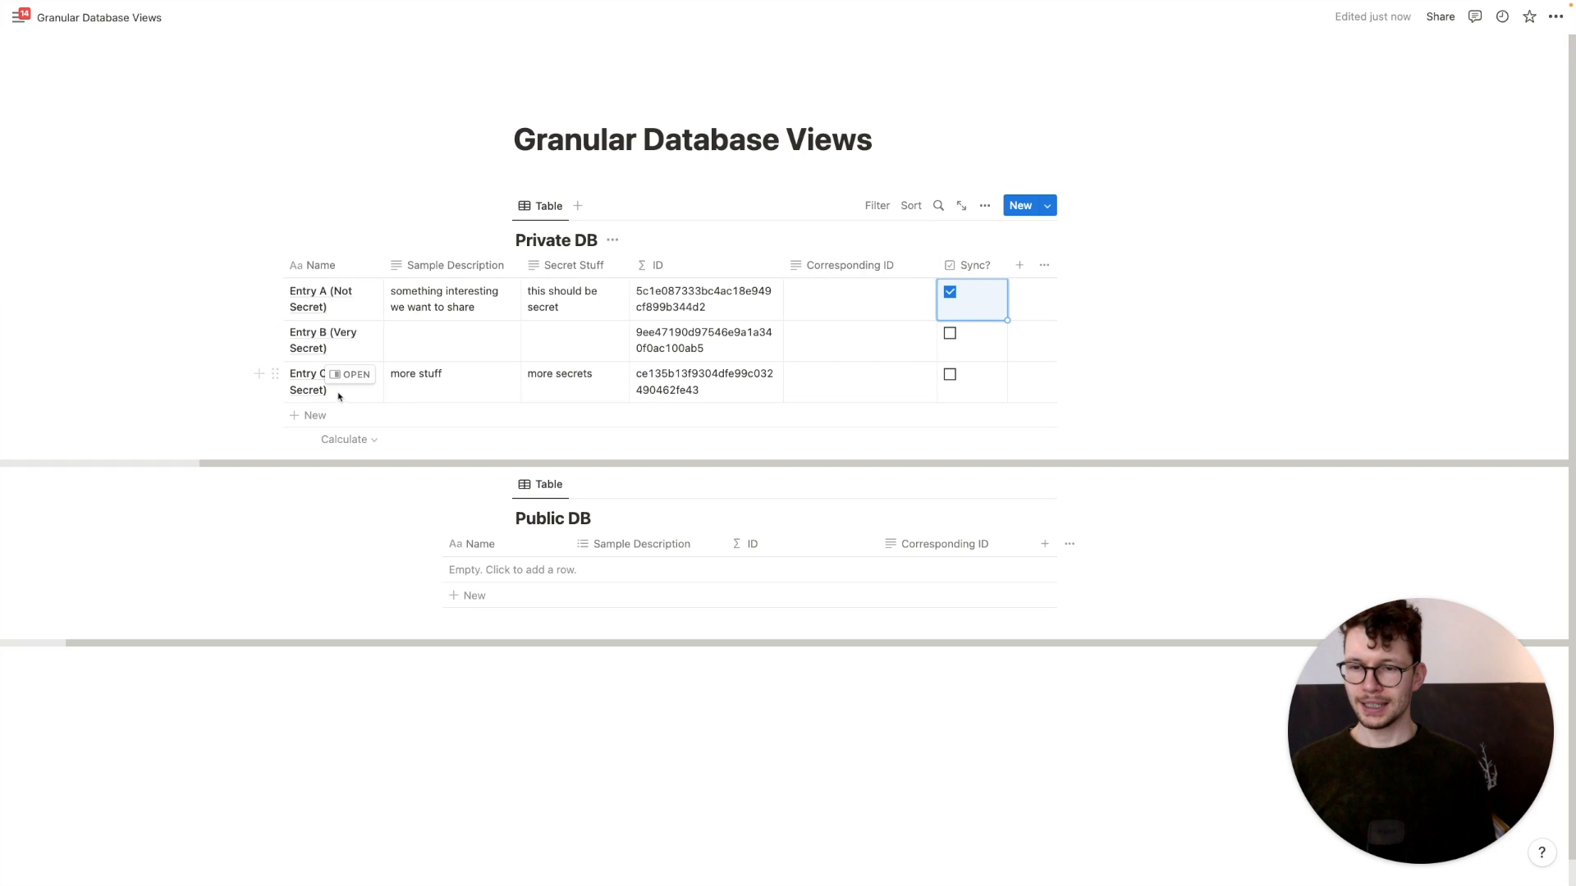
pyautogui.click(950, 375)
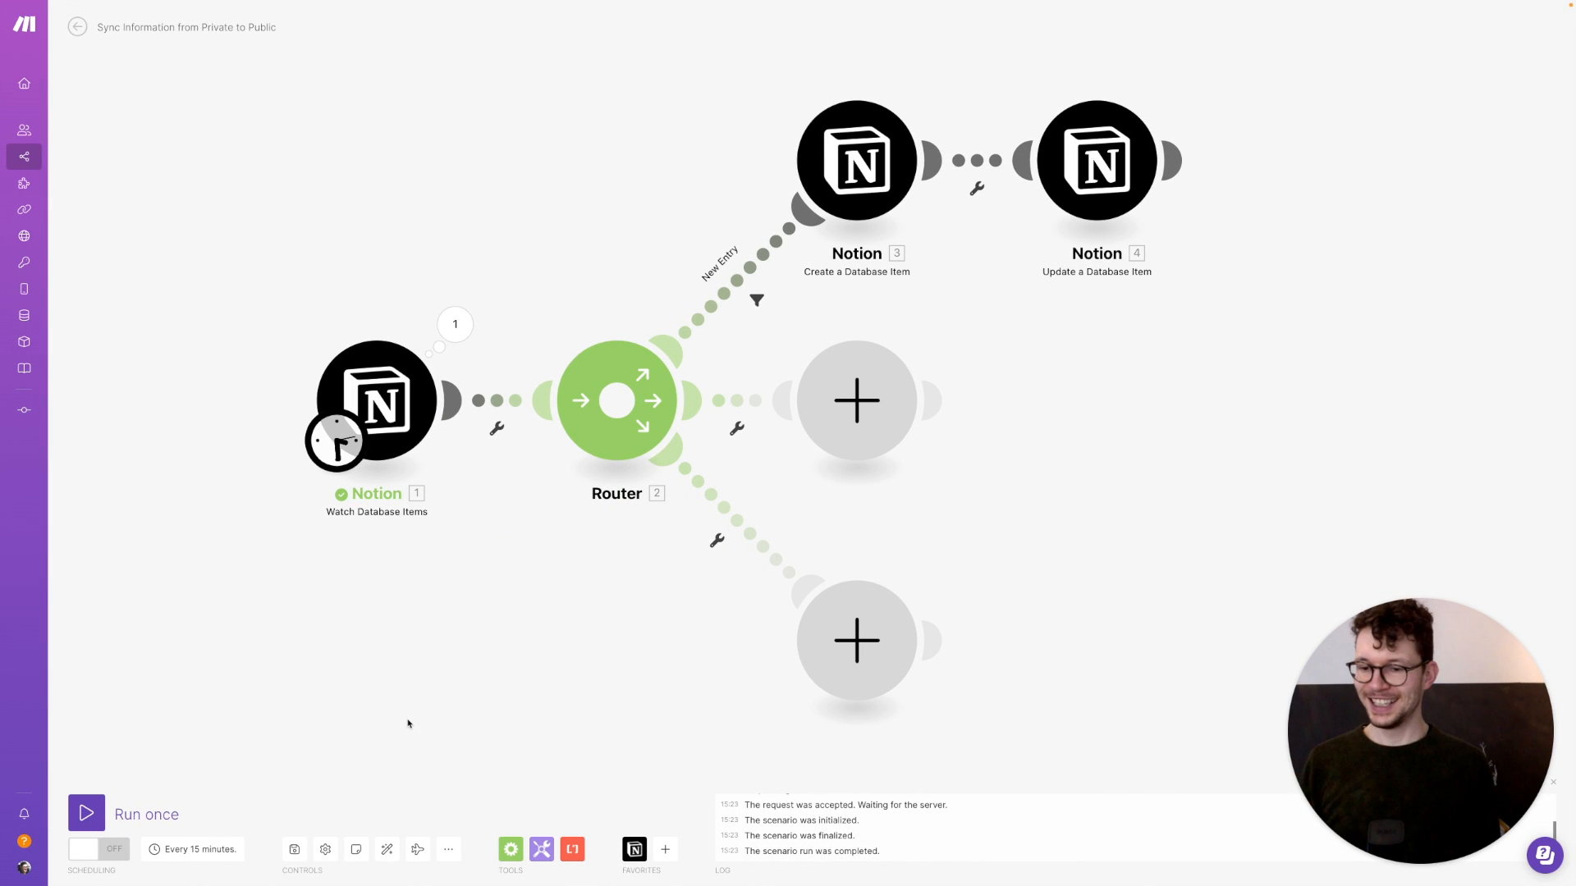
# Run the scenario once so Entry A and Entry C are created in the Public DB
pyautogui.click(95, 812)
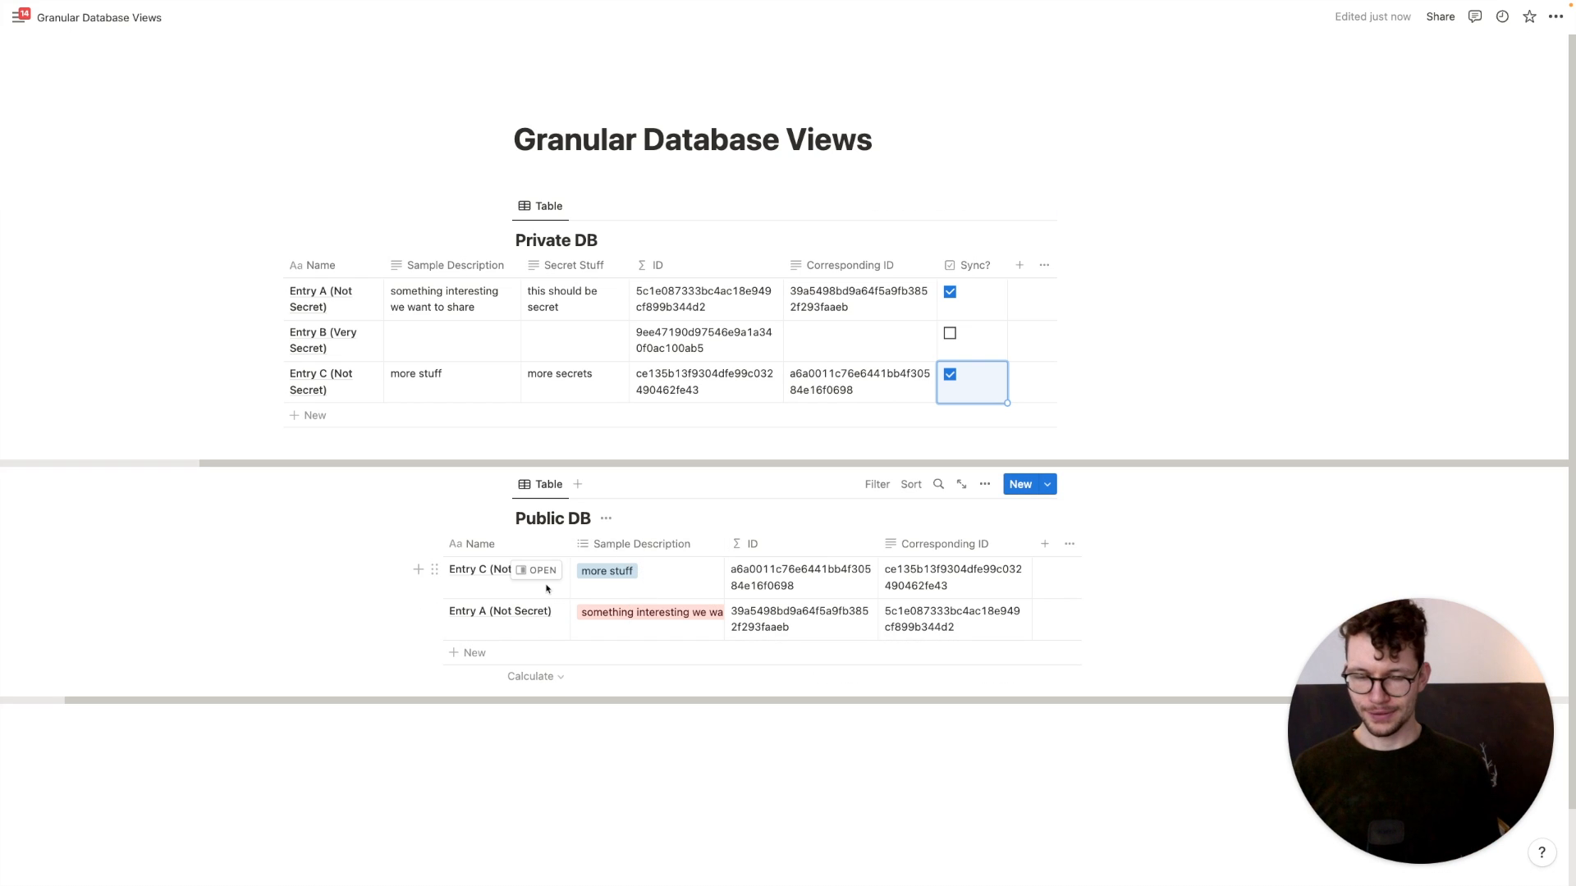
# Change the Public DB's Sample Description property type to Text
pyautogui.click(622, 548)
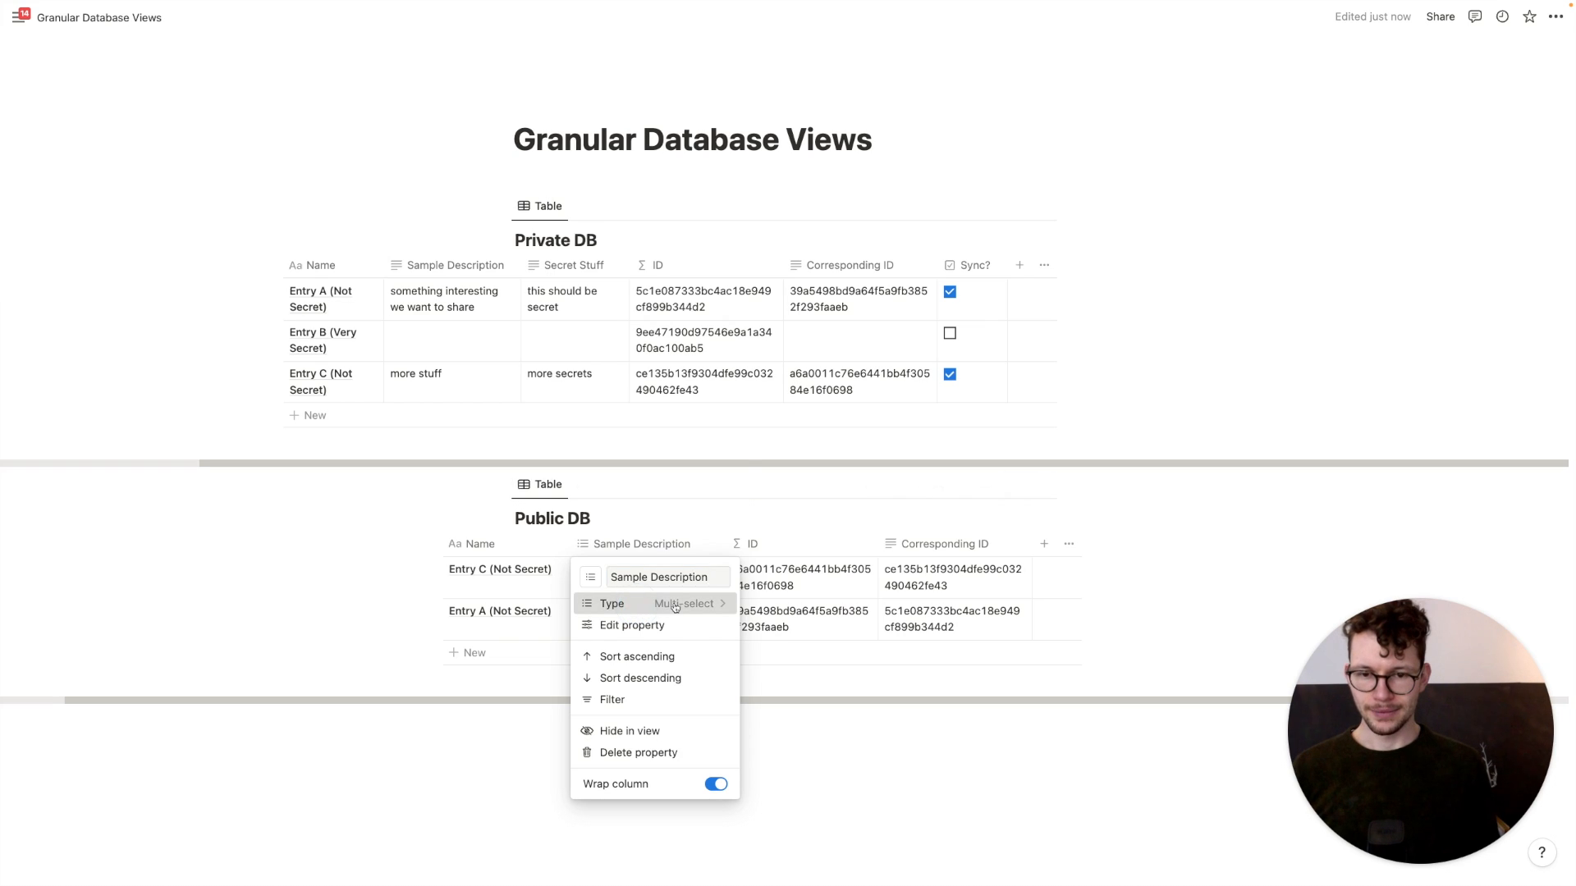
pyautogui.click(638, 606)
pyautogui.click(621, 221)
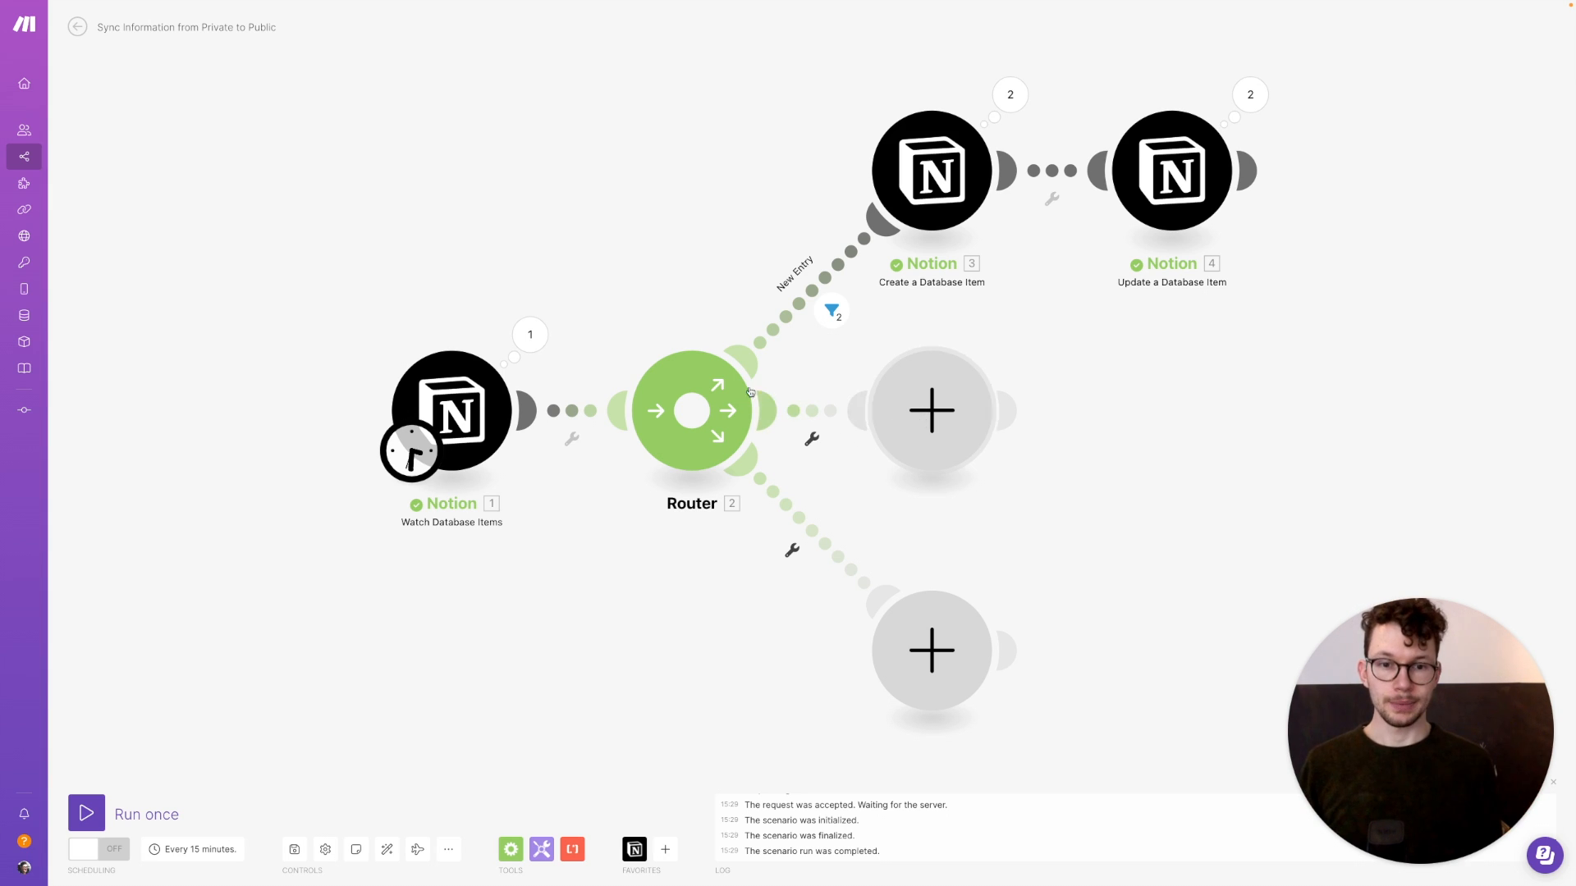
# Give the middle route a filter whose first condition is Sync? Boolean equal to true
pyautogui.click(812, 411)
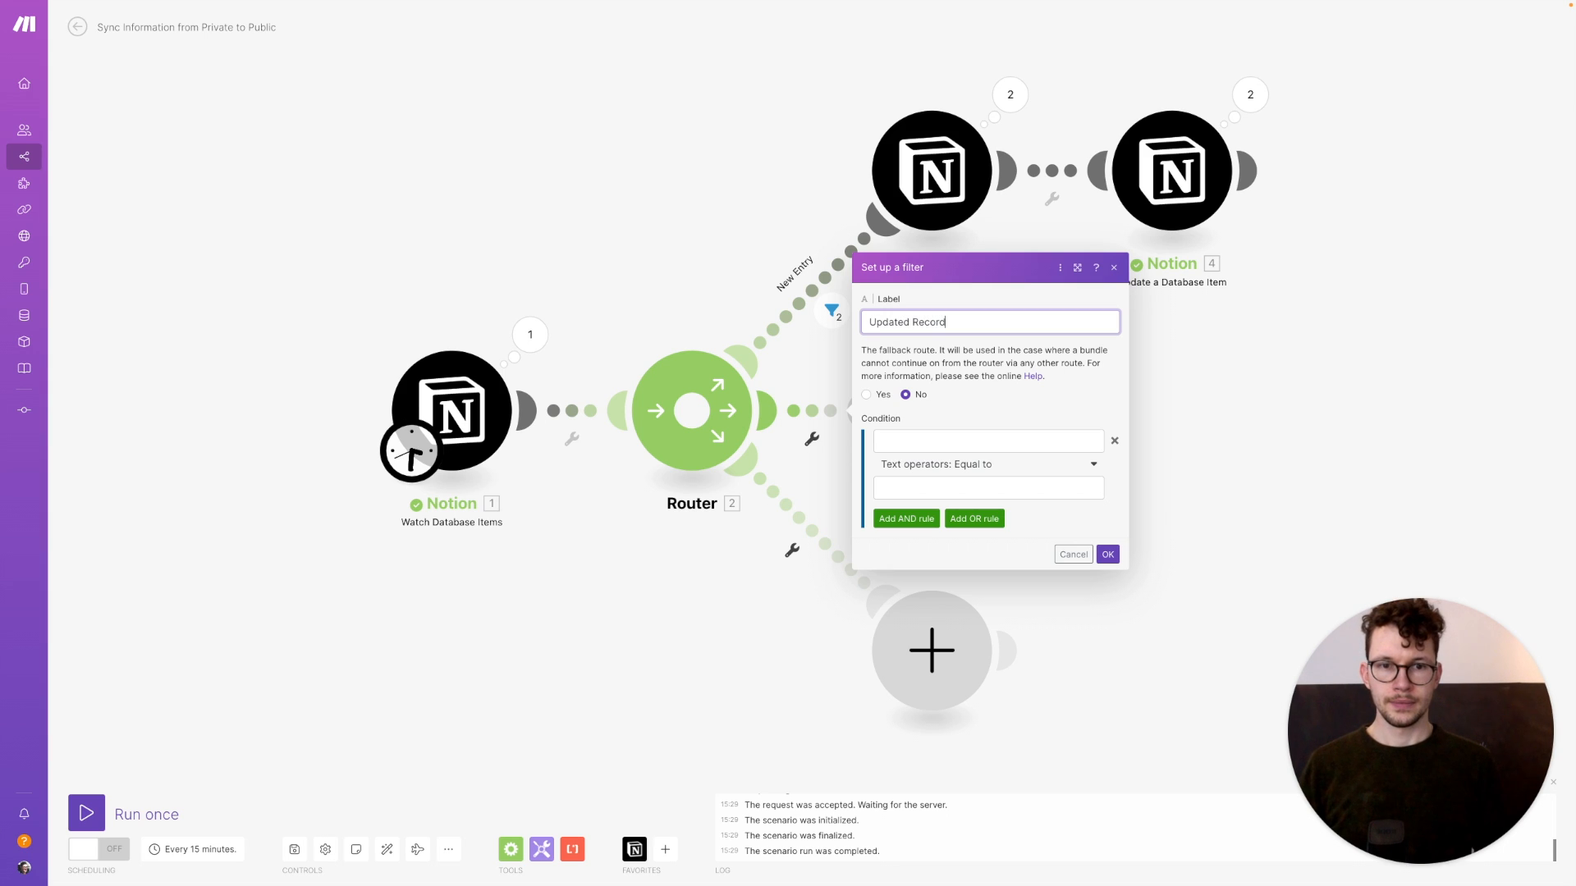
pyautogui.click(906, 432)
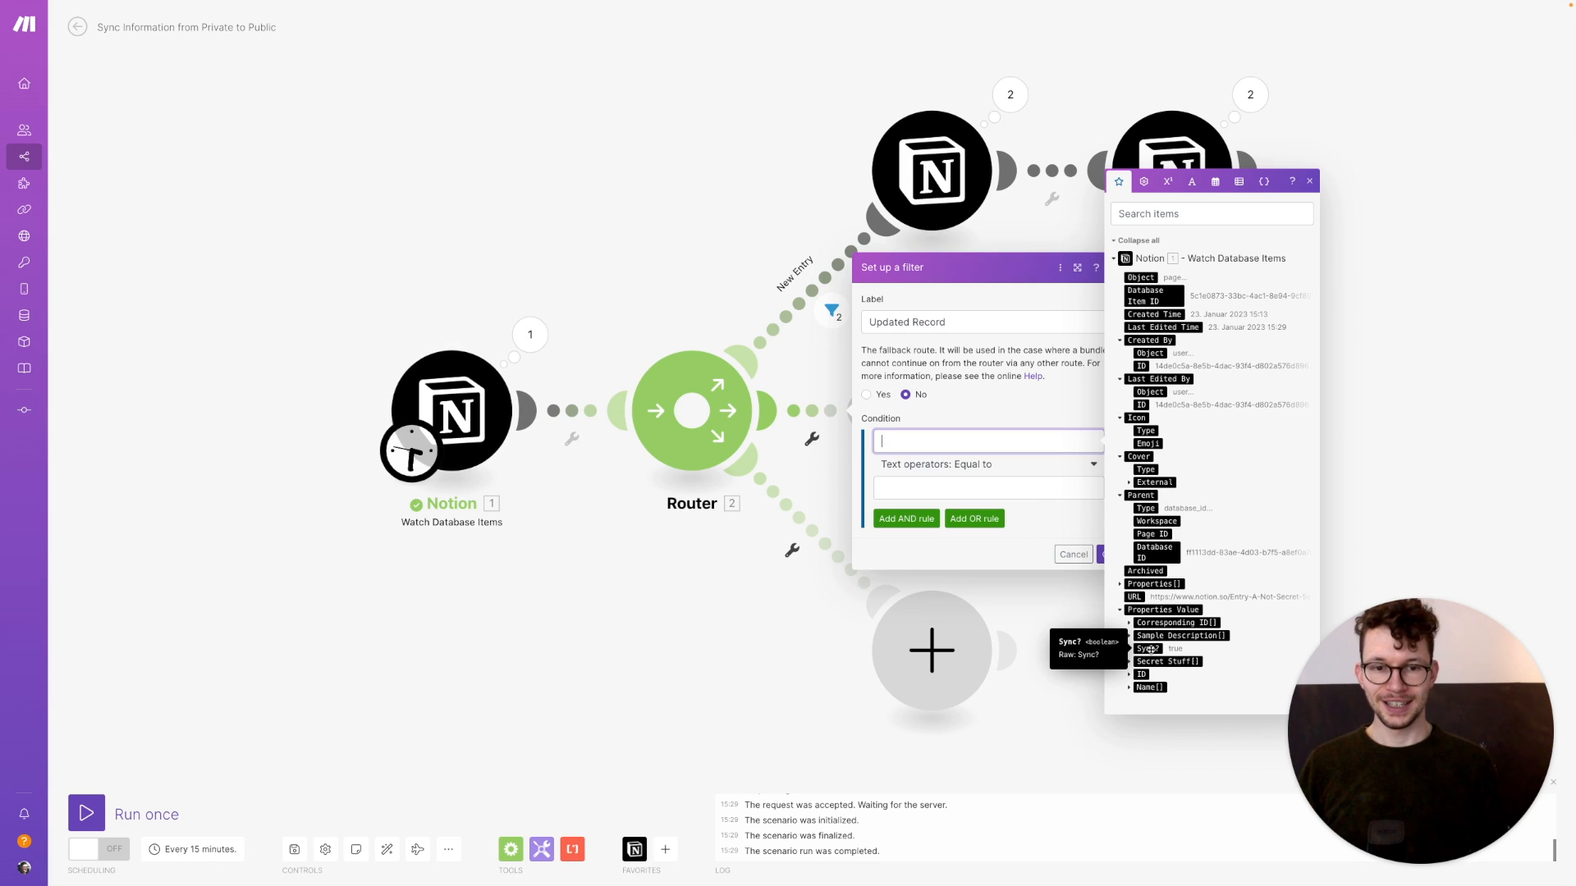
pyautogui.click(1149, 648)
pyautogui.click(993, 464)
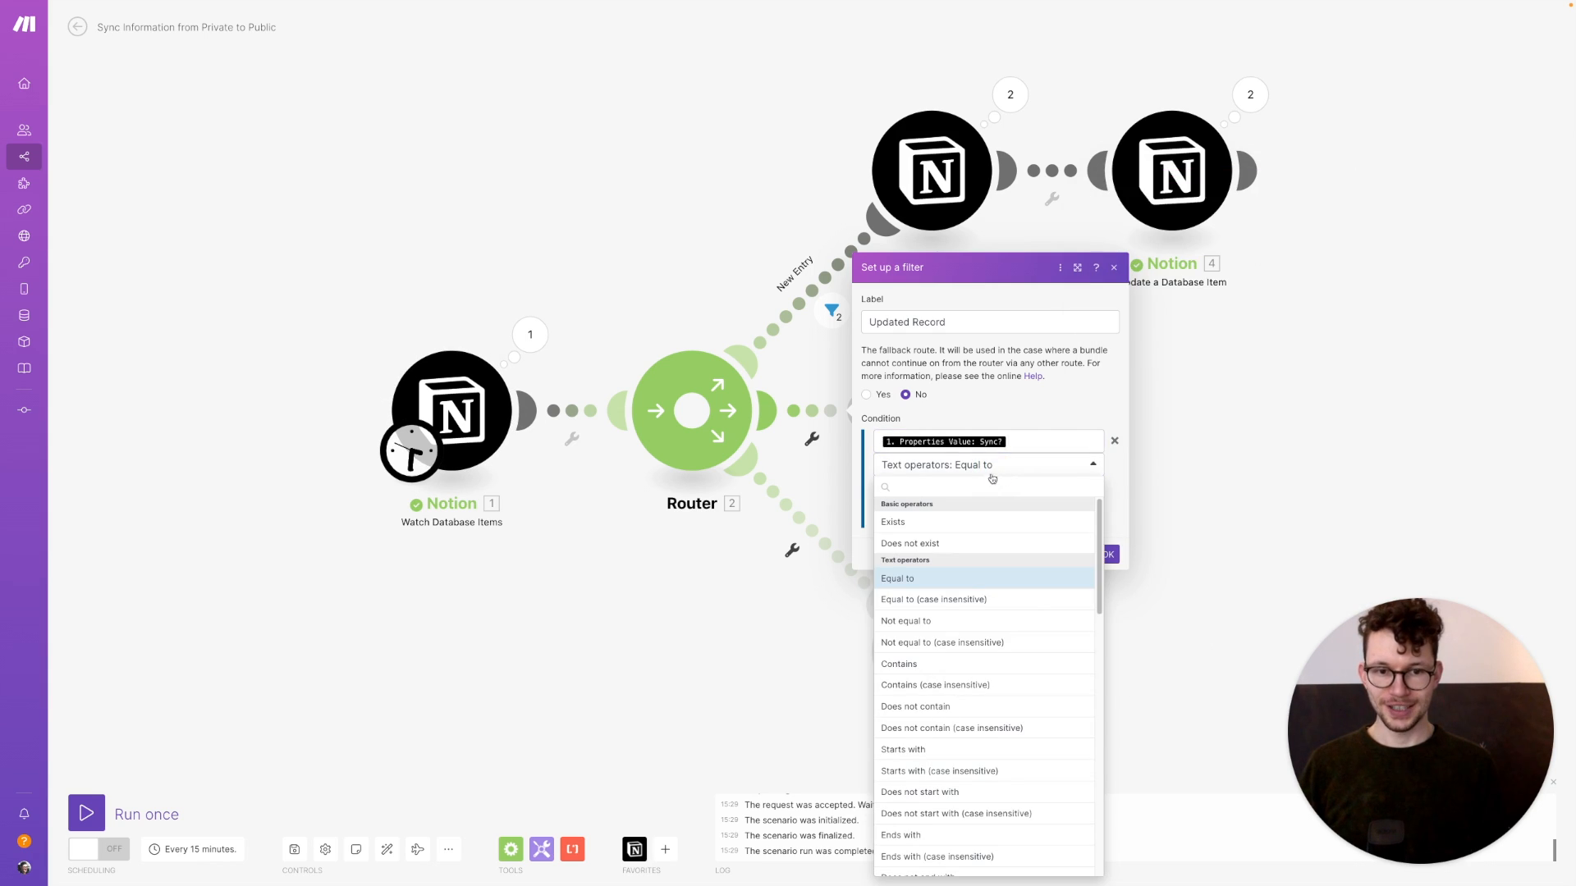
pyautogui.scroll(-10, 973, 540)
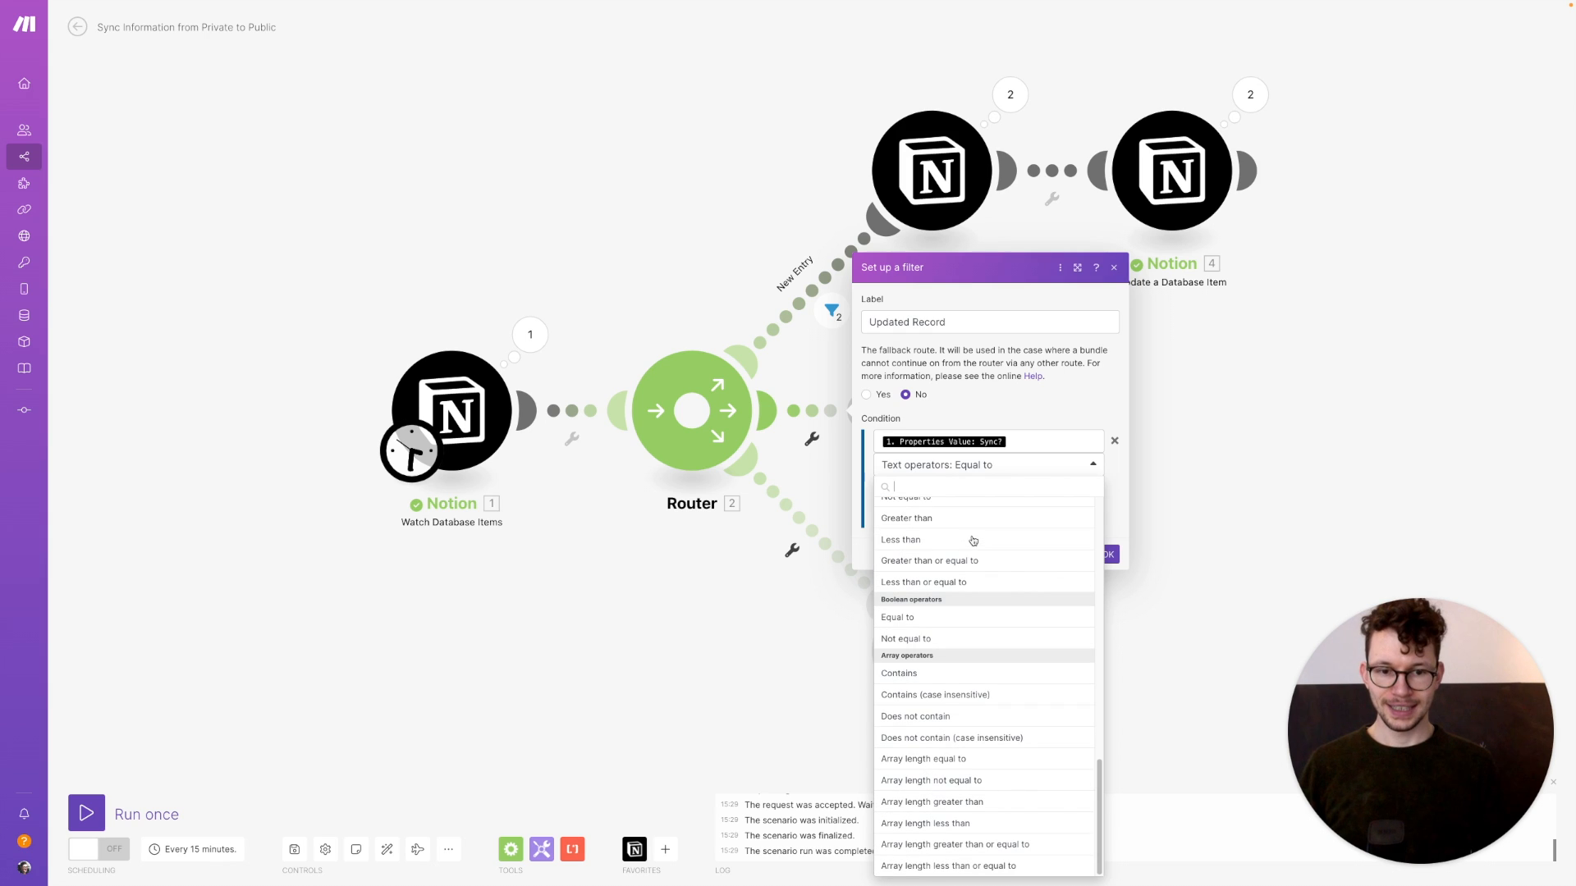
pyautogui.click(940, 616)
pyautogui.click(952, 489)
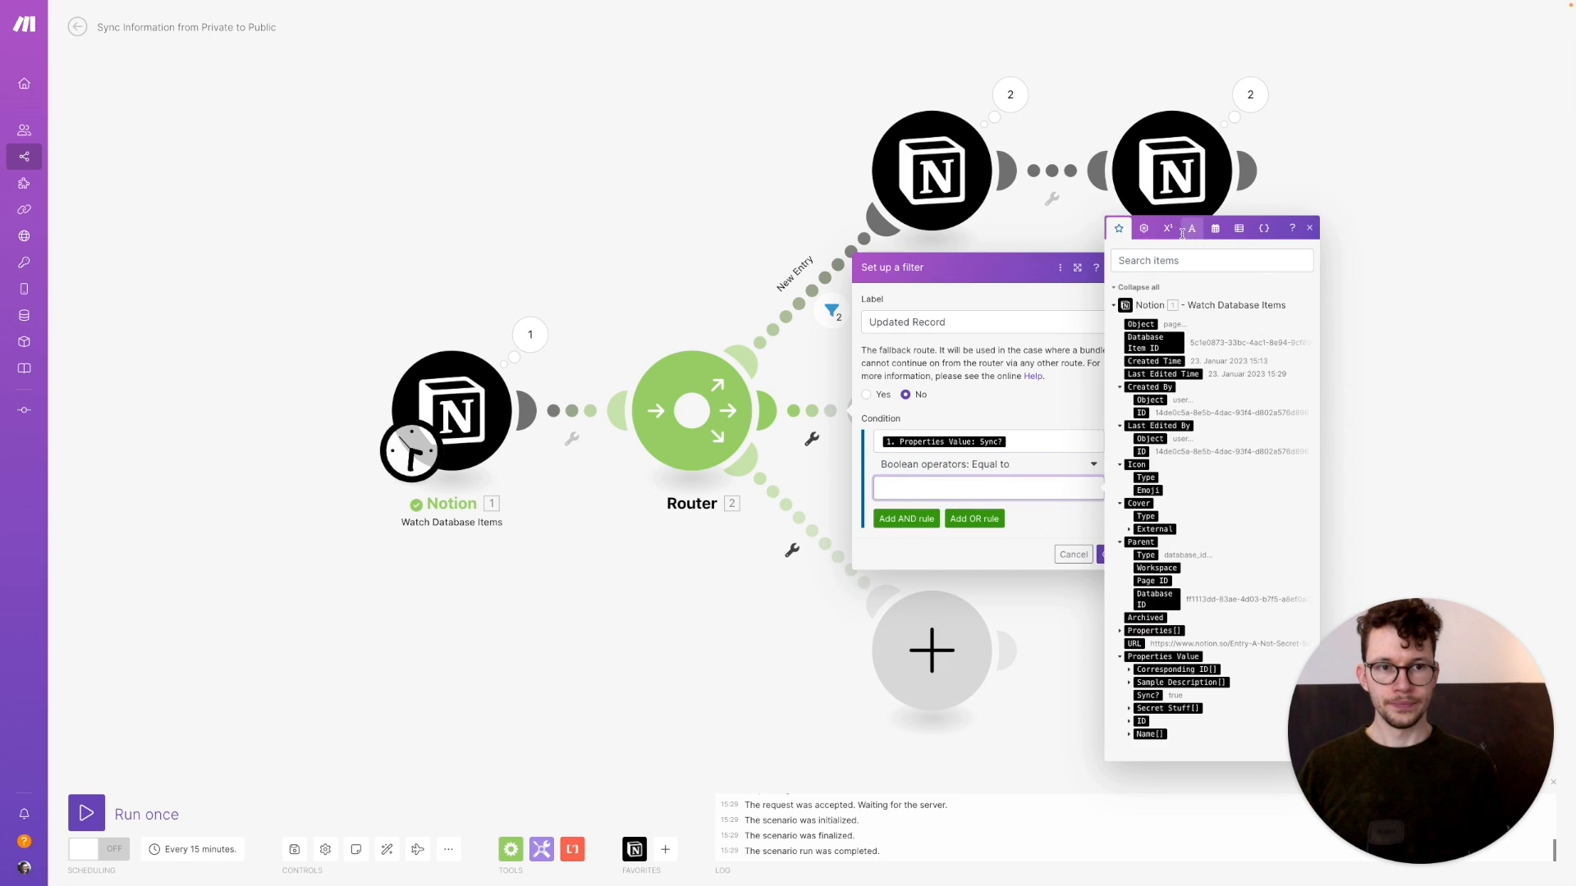
pyautogui.click(1143, 228)
pyautogui.click(1124, 560)
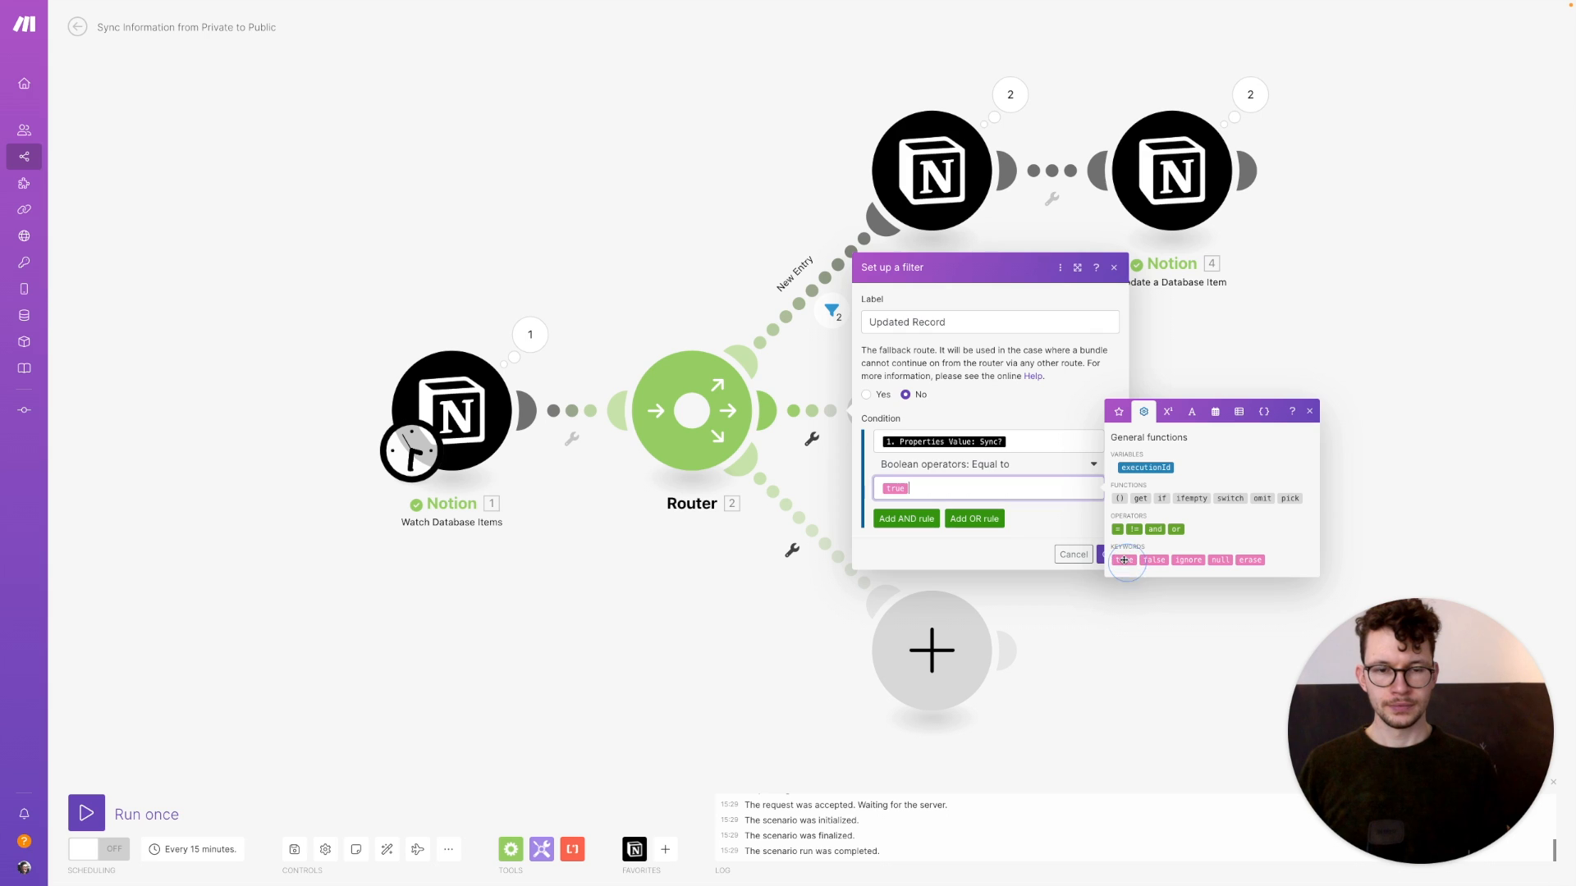
# Add an AND condition requiring Corresponding ID plain text to exist, and save the Updated Record filter
pyautogui.click(896, 523)
pyautogui.click(941, 493)
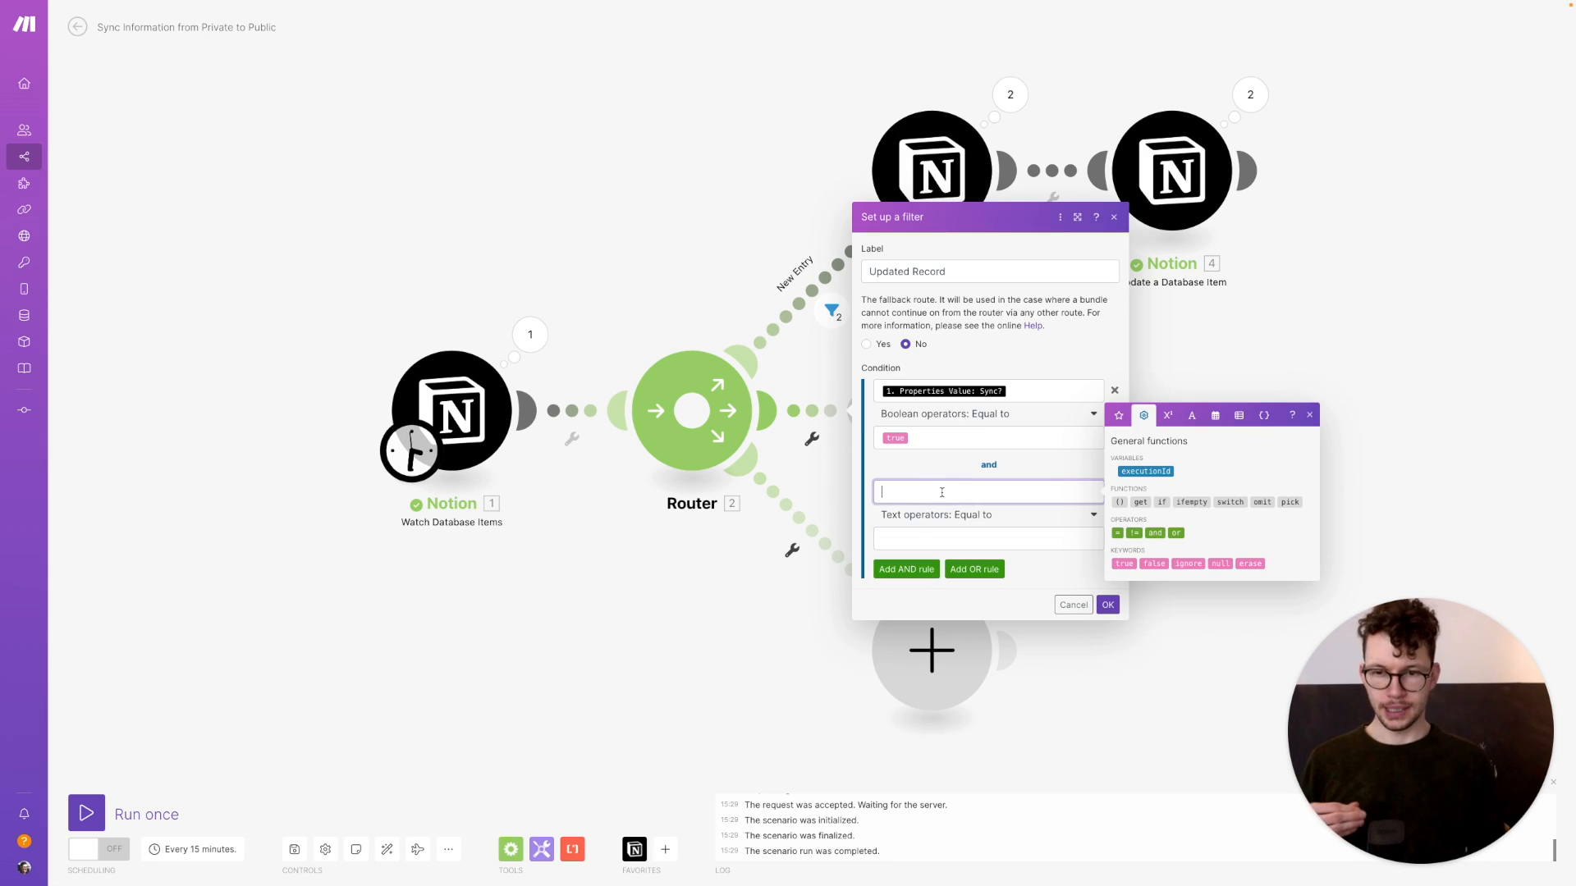
pyautogui.click(1119, 416)
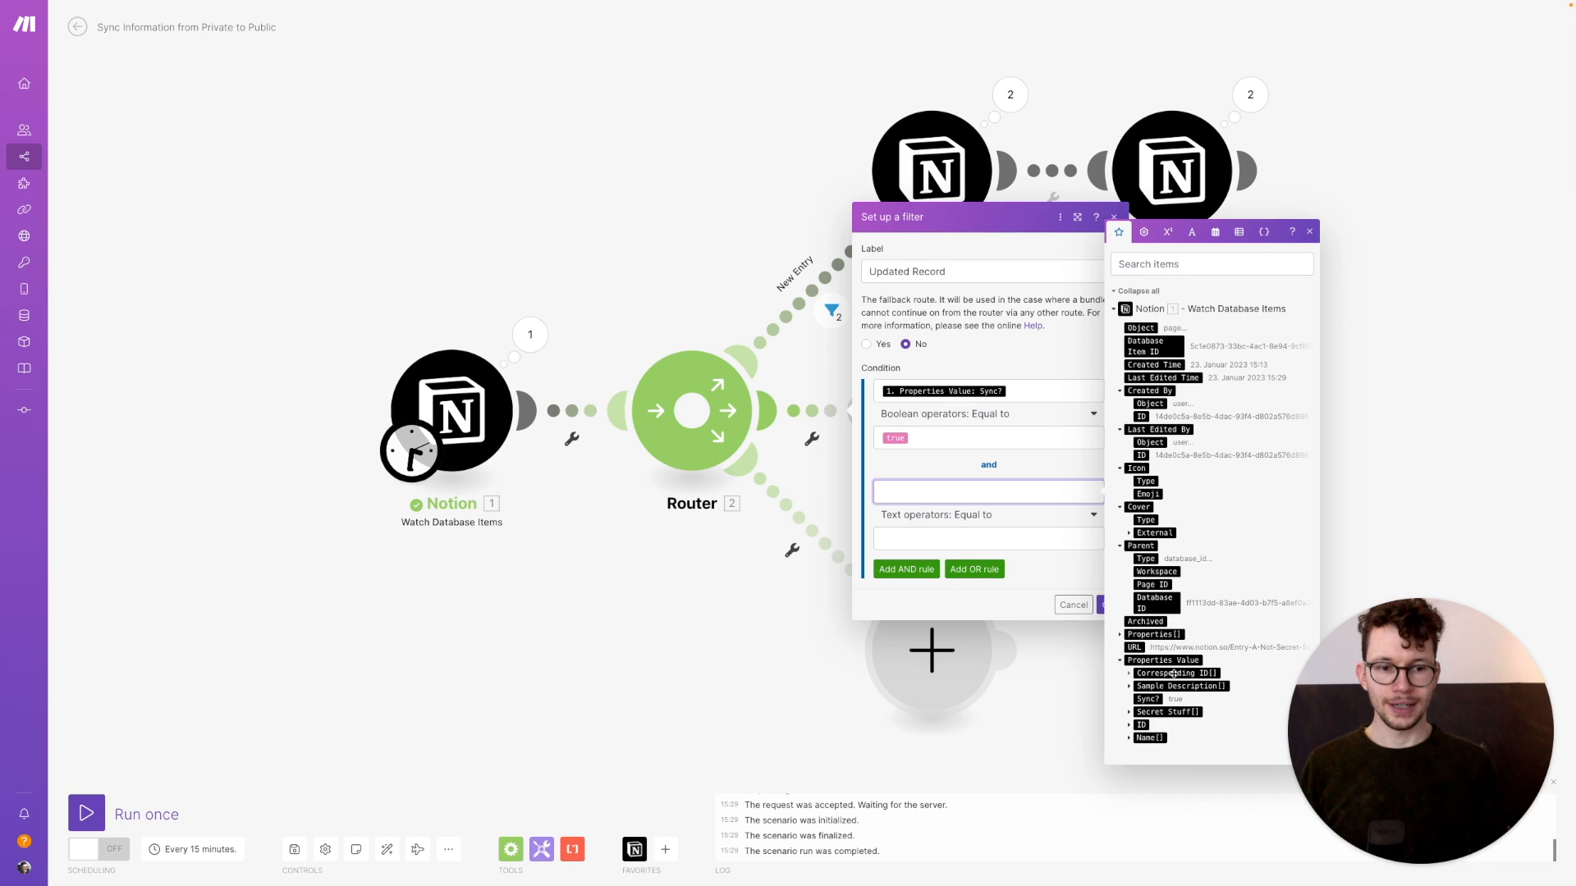
pyautogui.click(1129, 673)
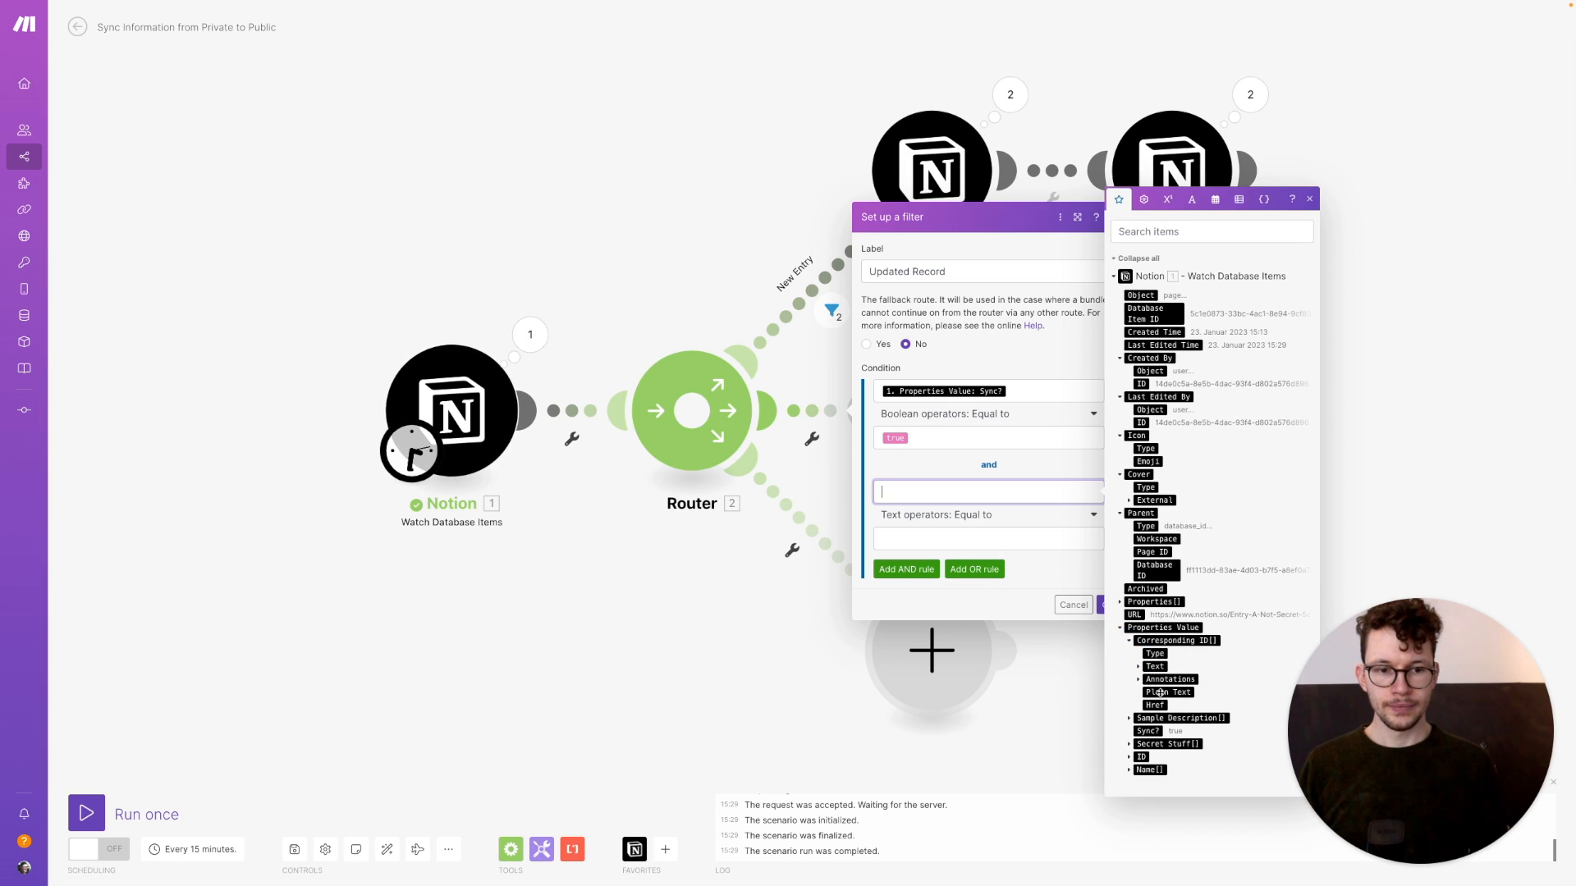
pyautogui.click(1167, 691)
pyautogui.click(978, 532)
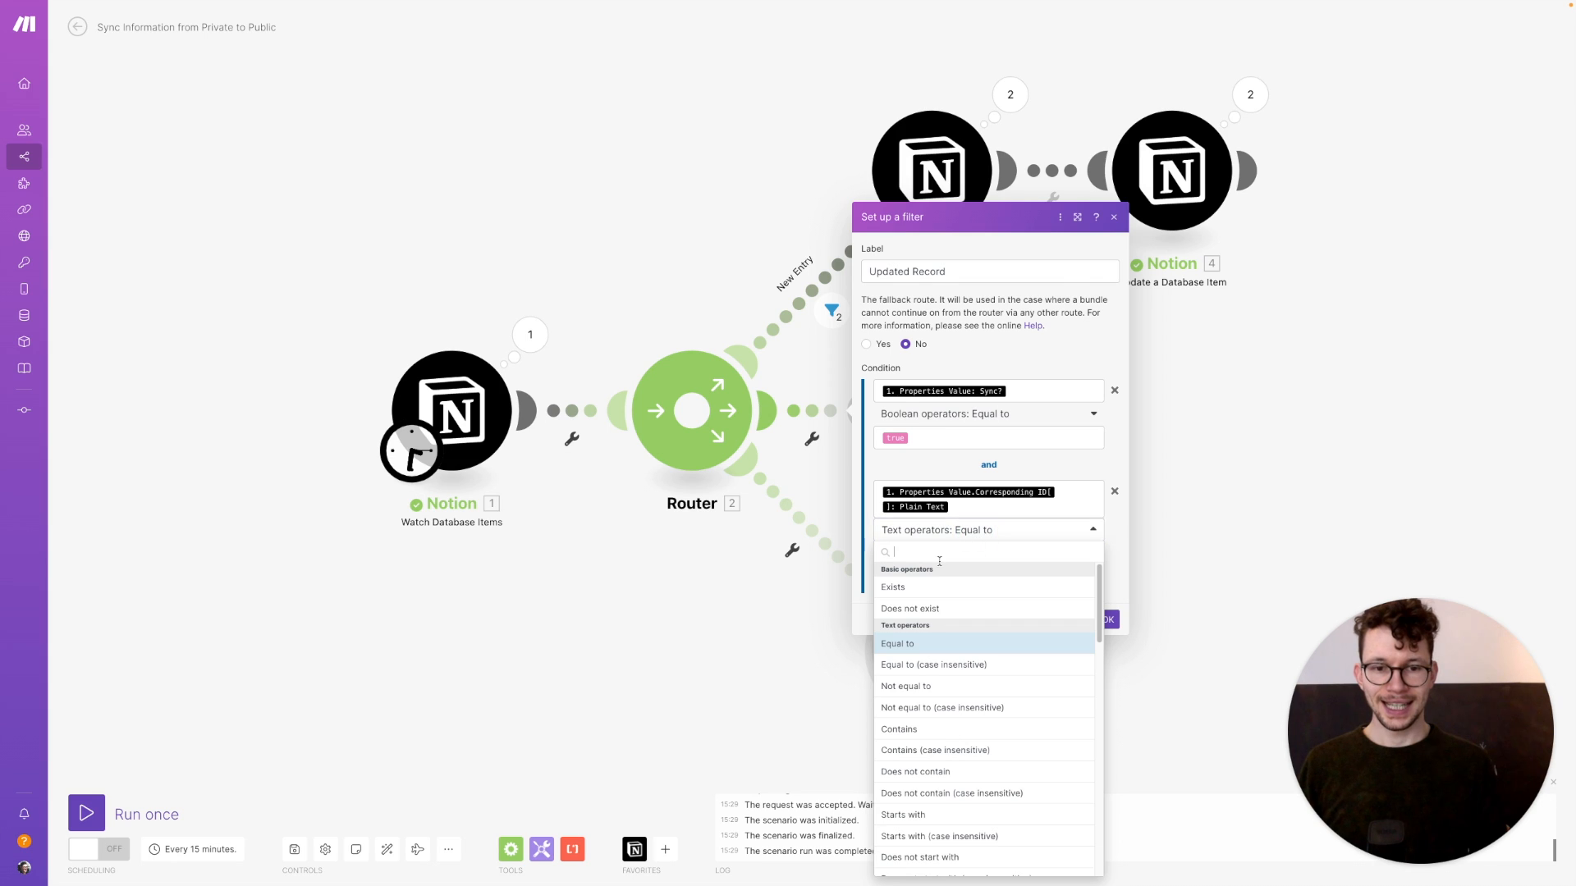
pyautogui.click(894, 587)
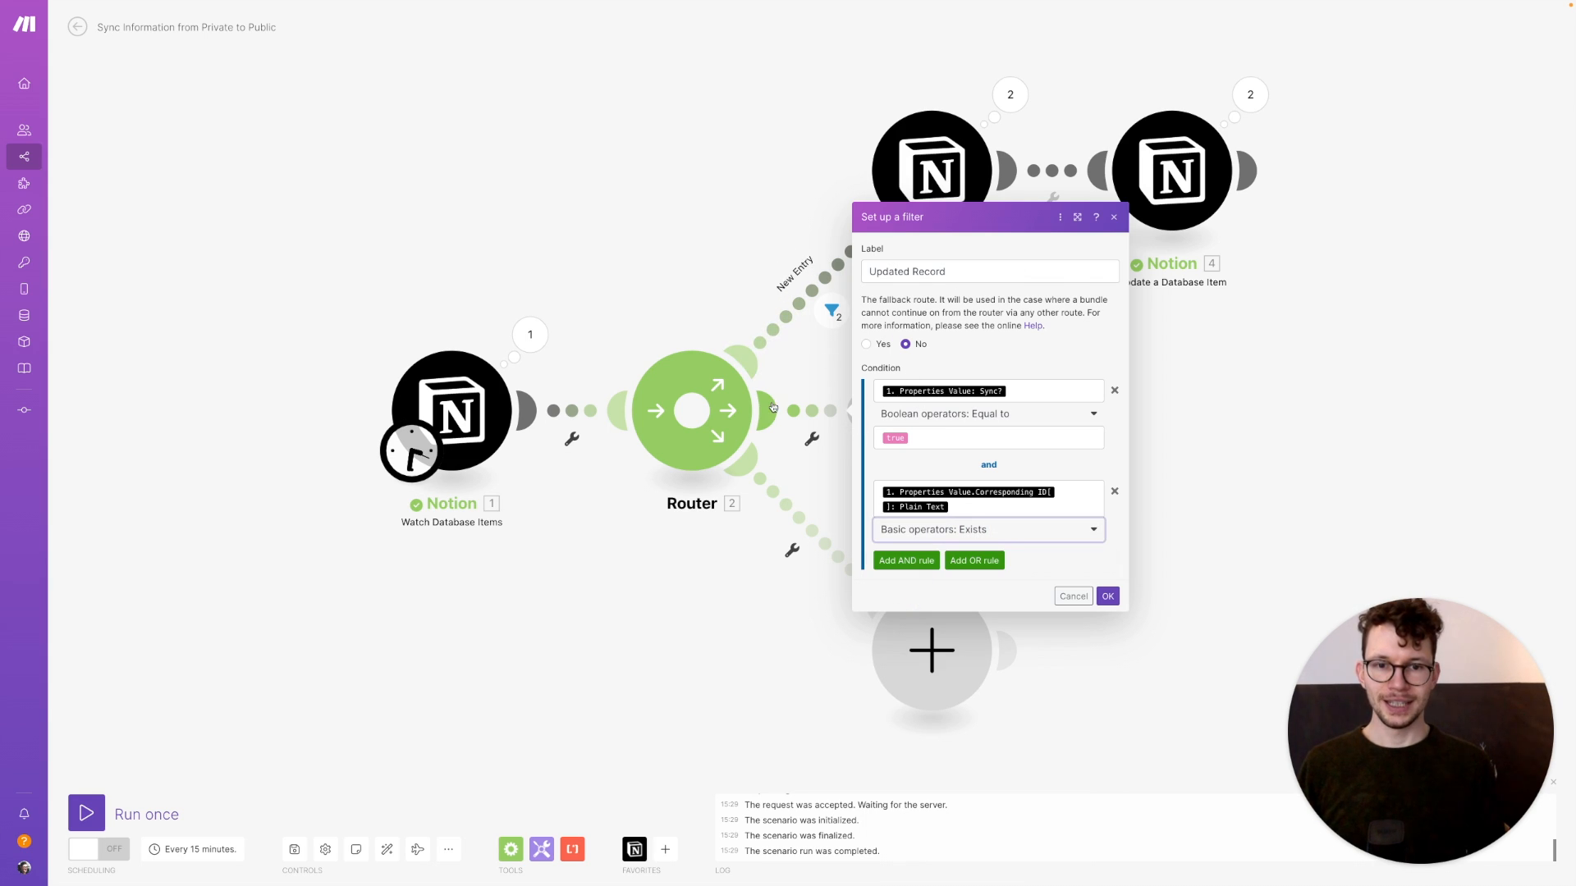
pyautogui.click(1109, 596)
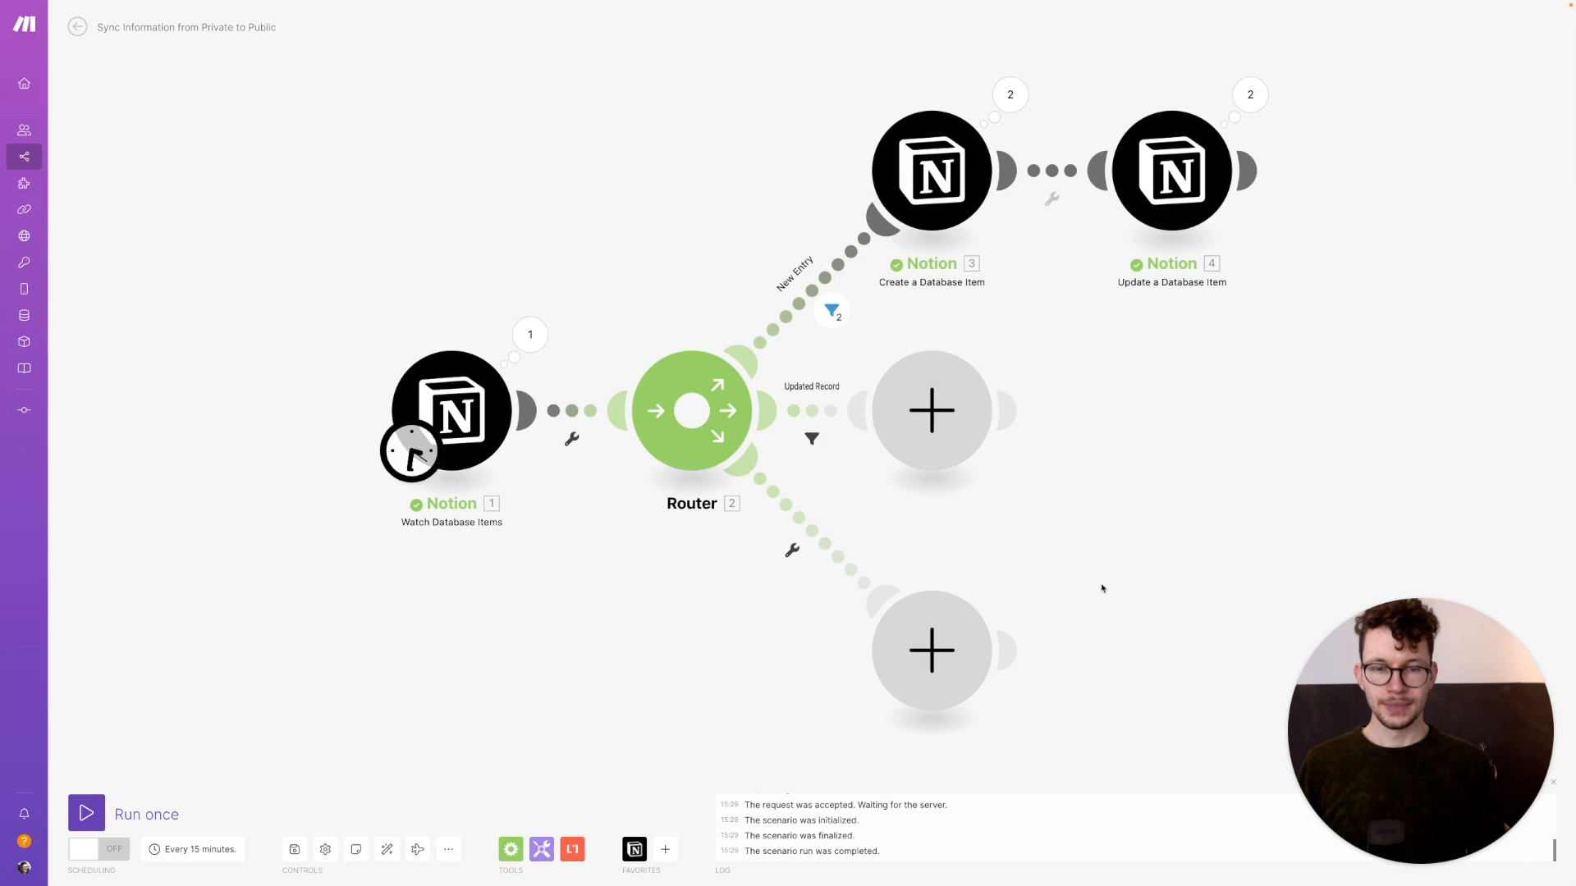
# Add a Notion Search Objects module on the Updated Record route, searching Public DB's database items
pyautogui.click(946, 435)
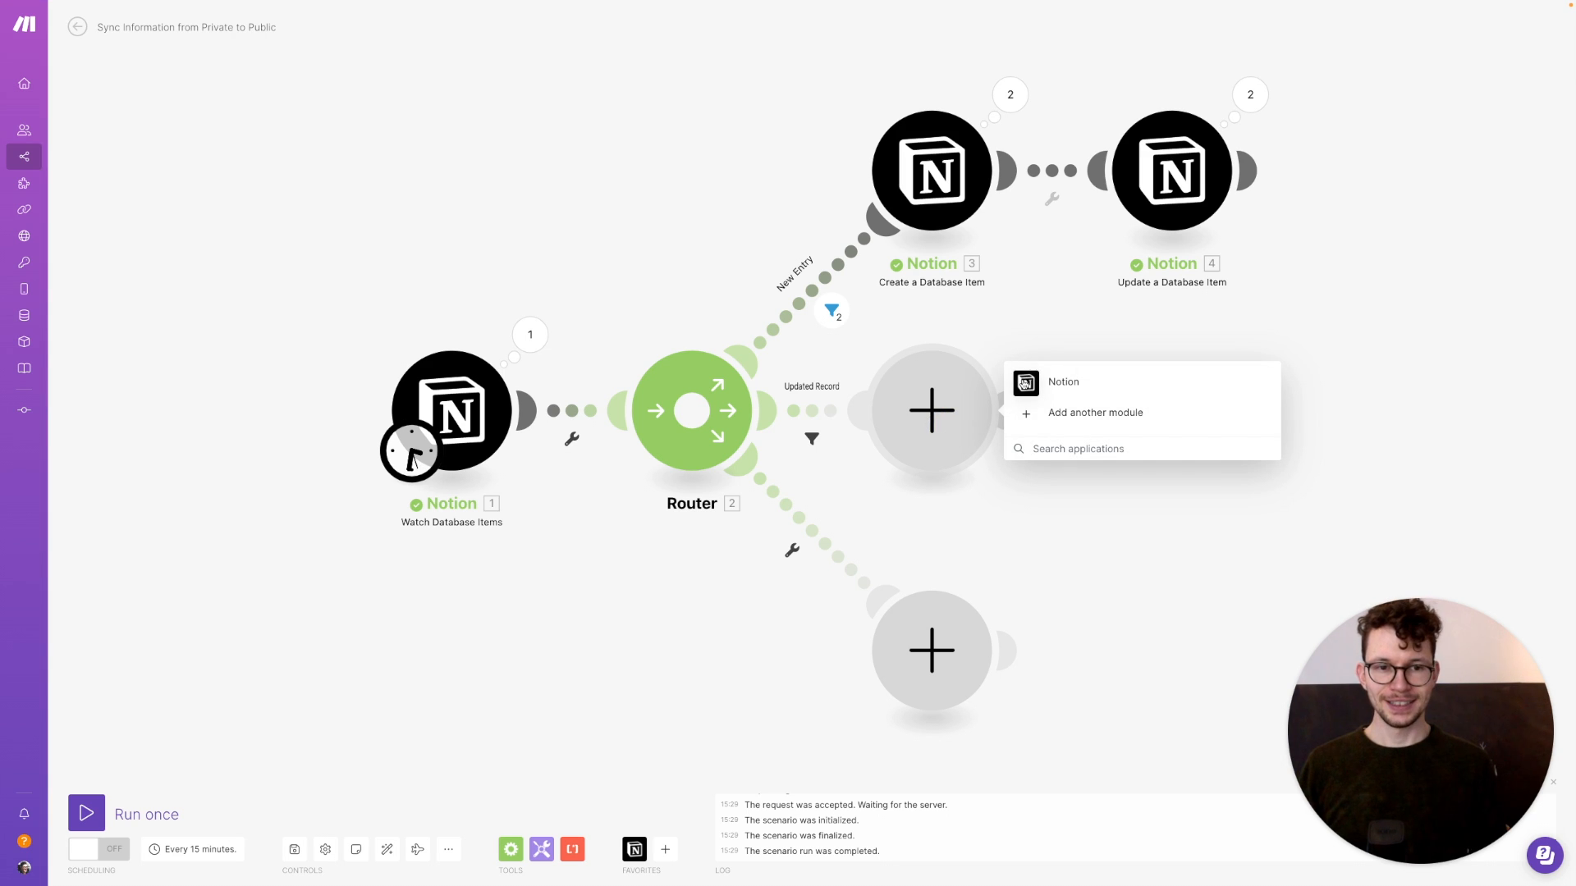
pyautogui.click(1025, 384)
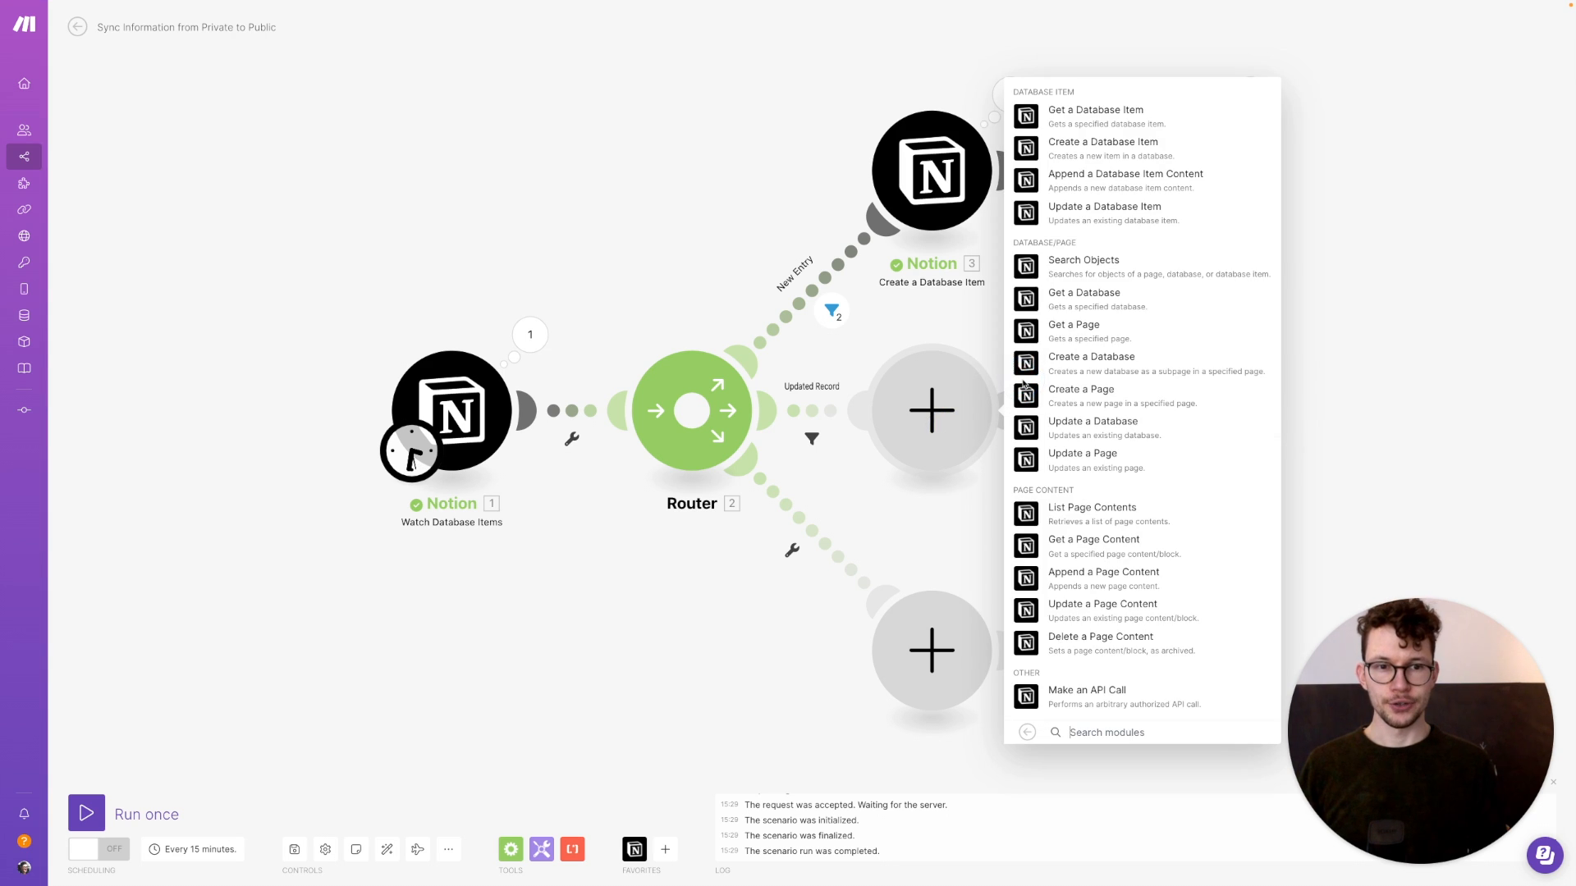
pyautogui.click(1025, 272)
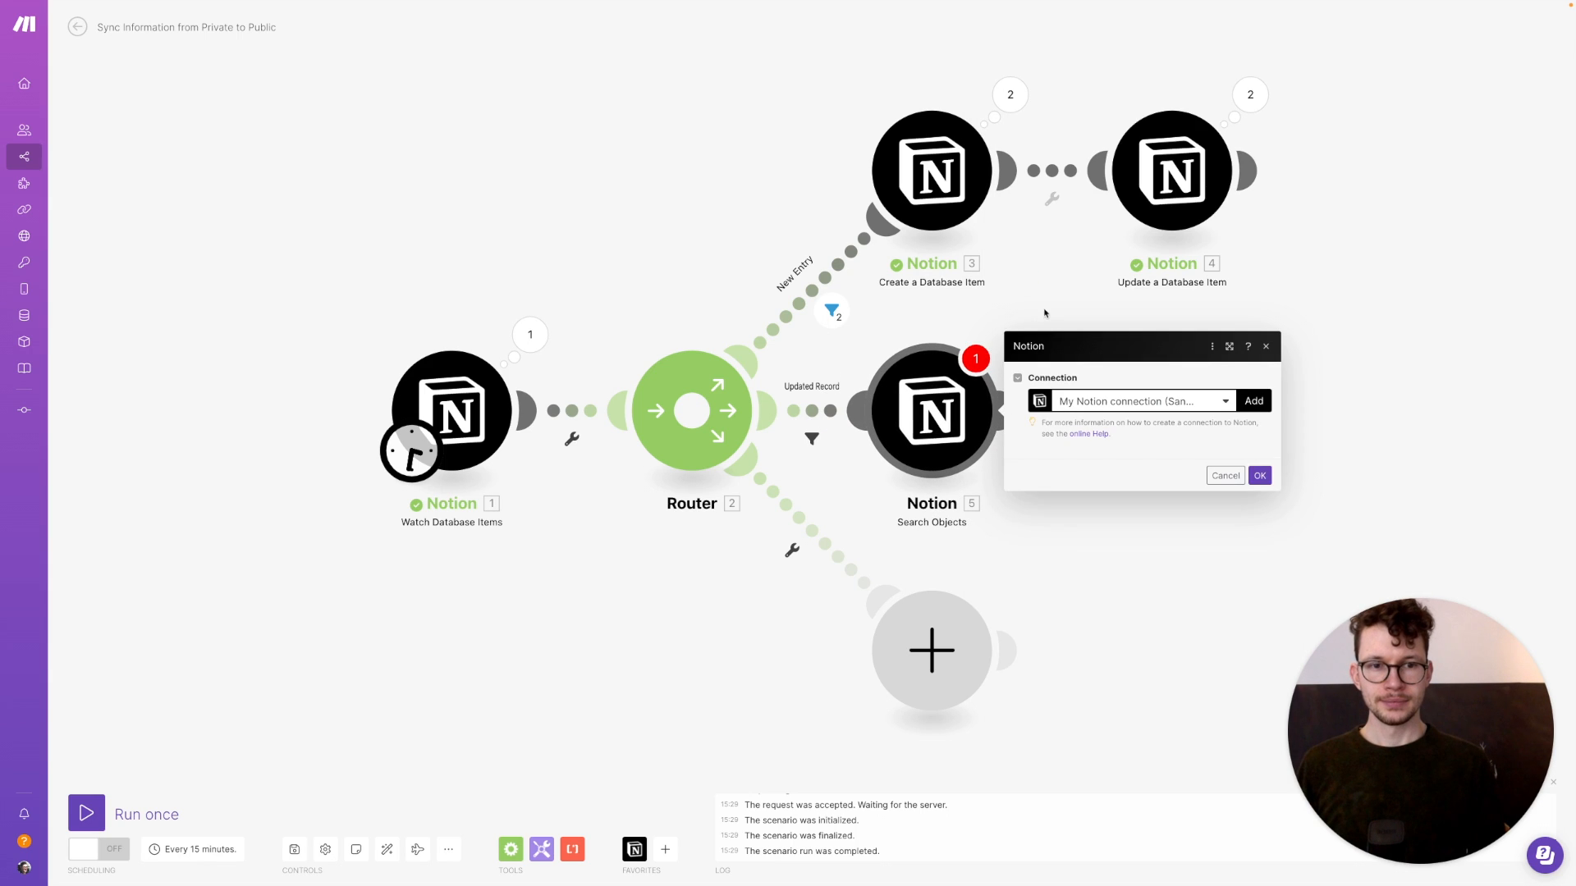
pyautogui.click(1247, 450)
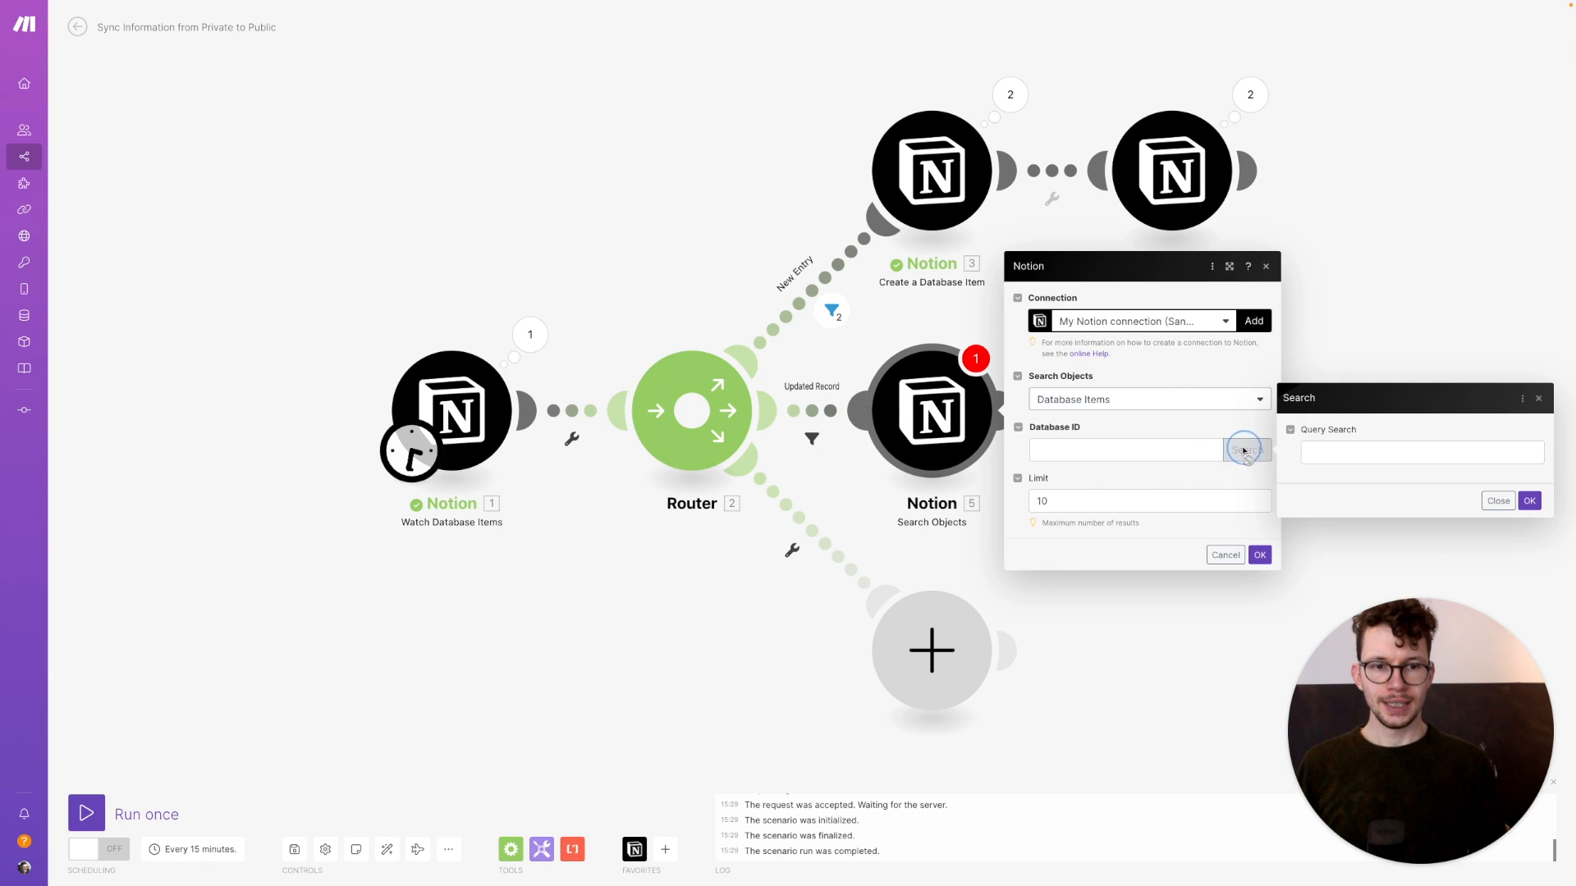
pyautogui.click(1334, 448)
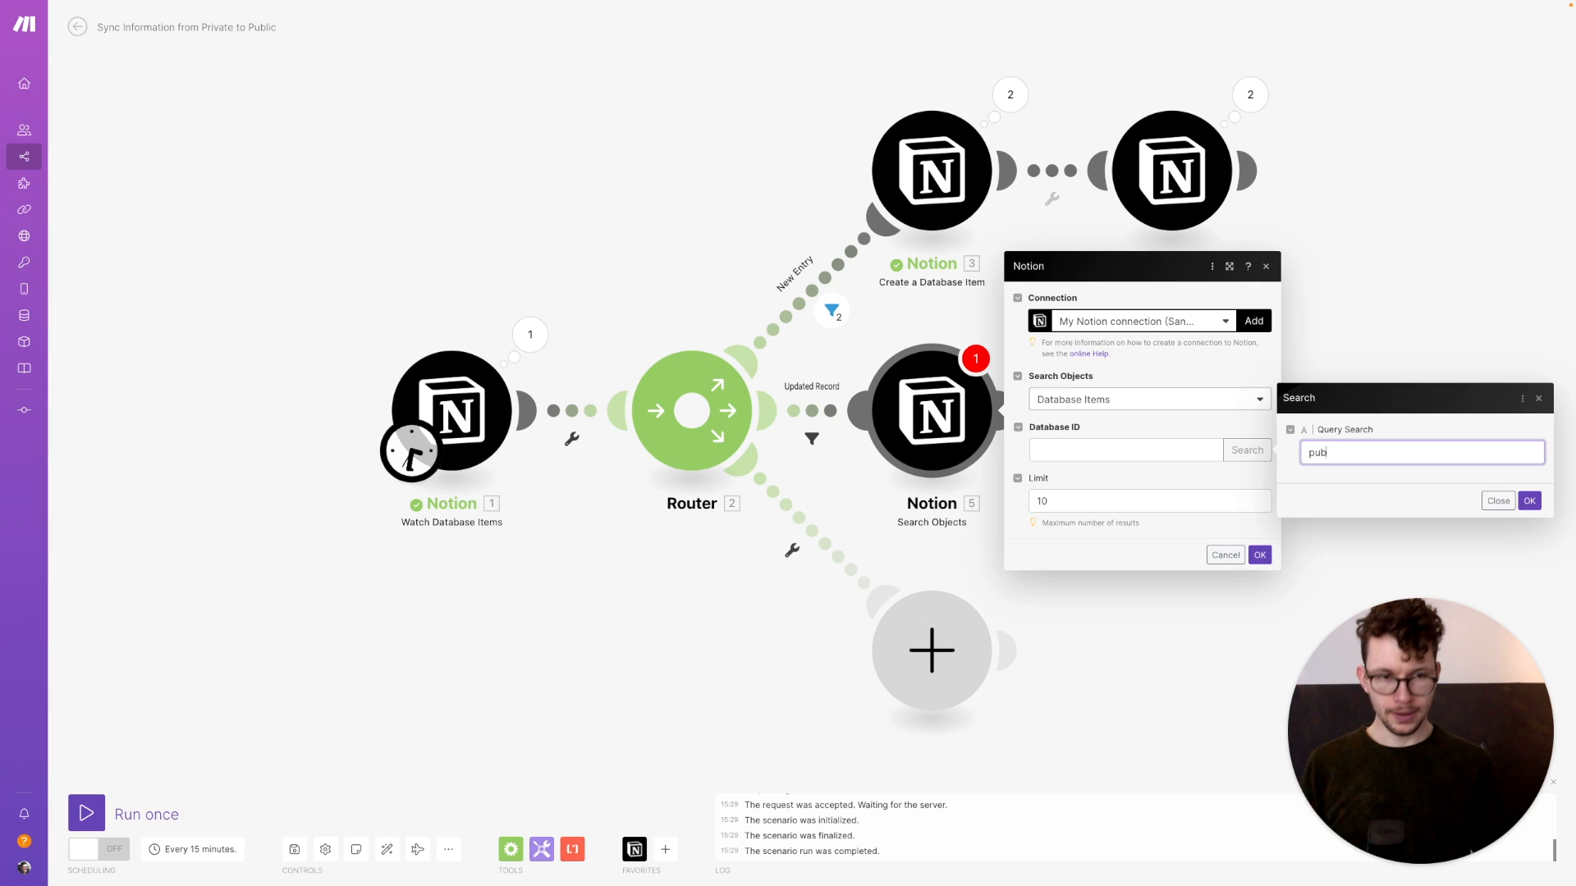
pyautogui.click(1529, 502)
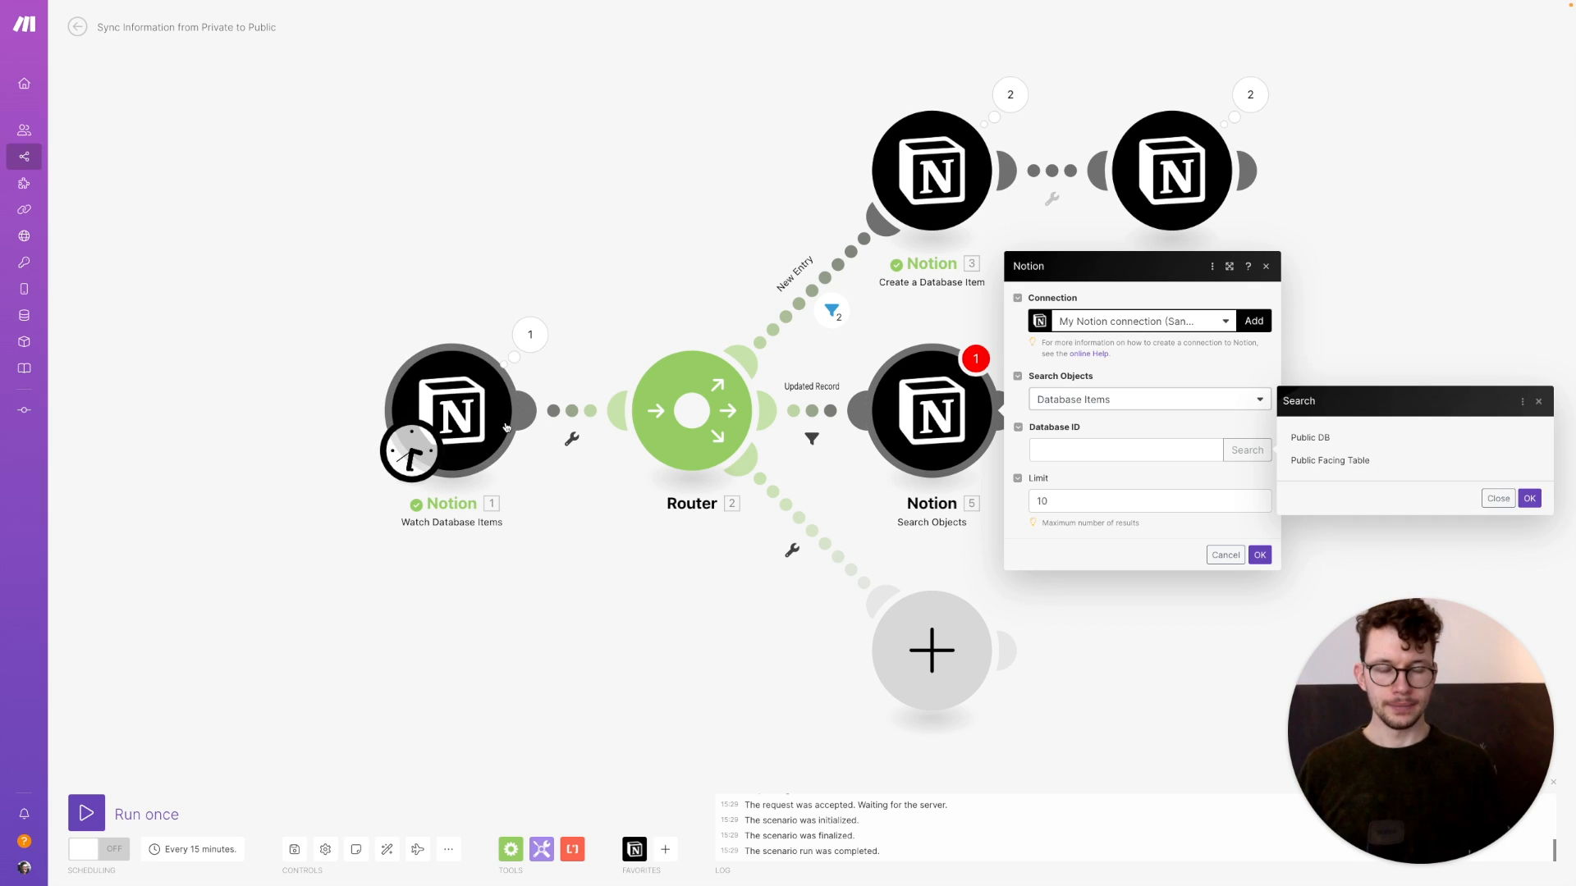
pyautogui.click(1300, 440)
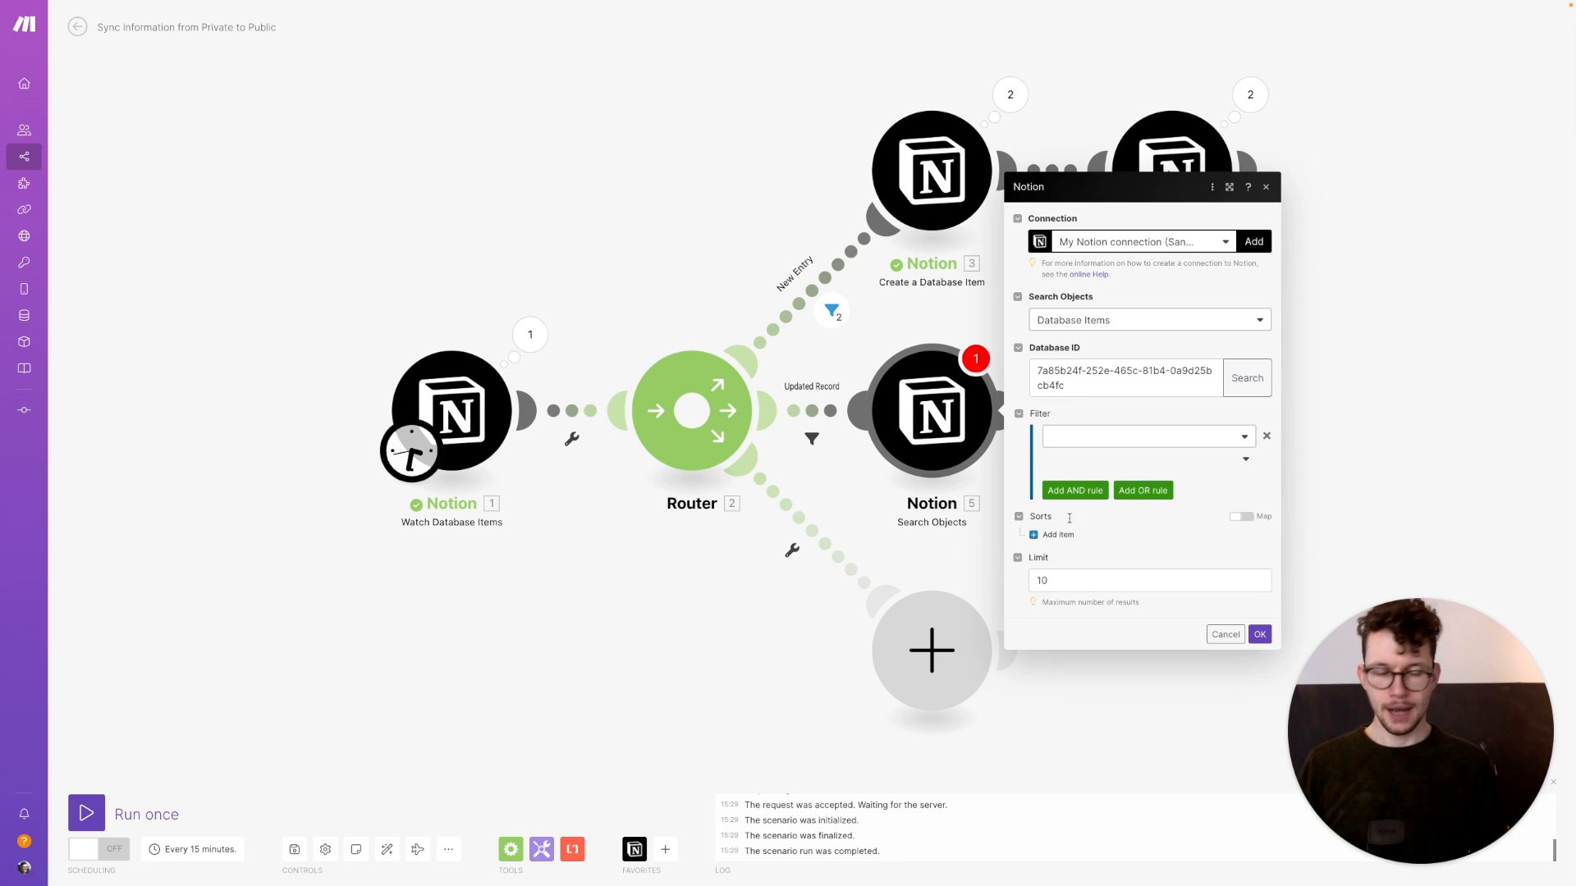
# Make the search filter on Corresponding ID using a Text: Equals comparison
pyautogui.click(1098, 442)
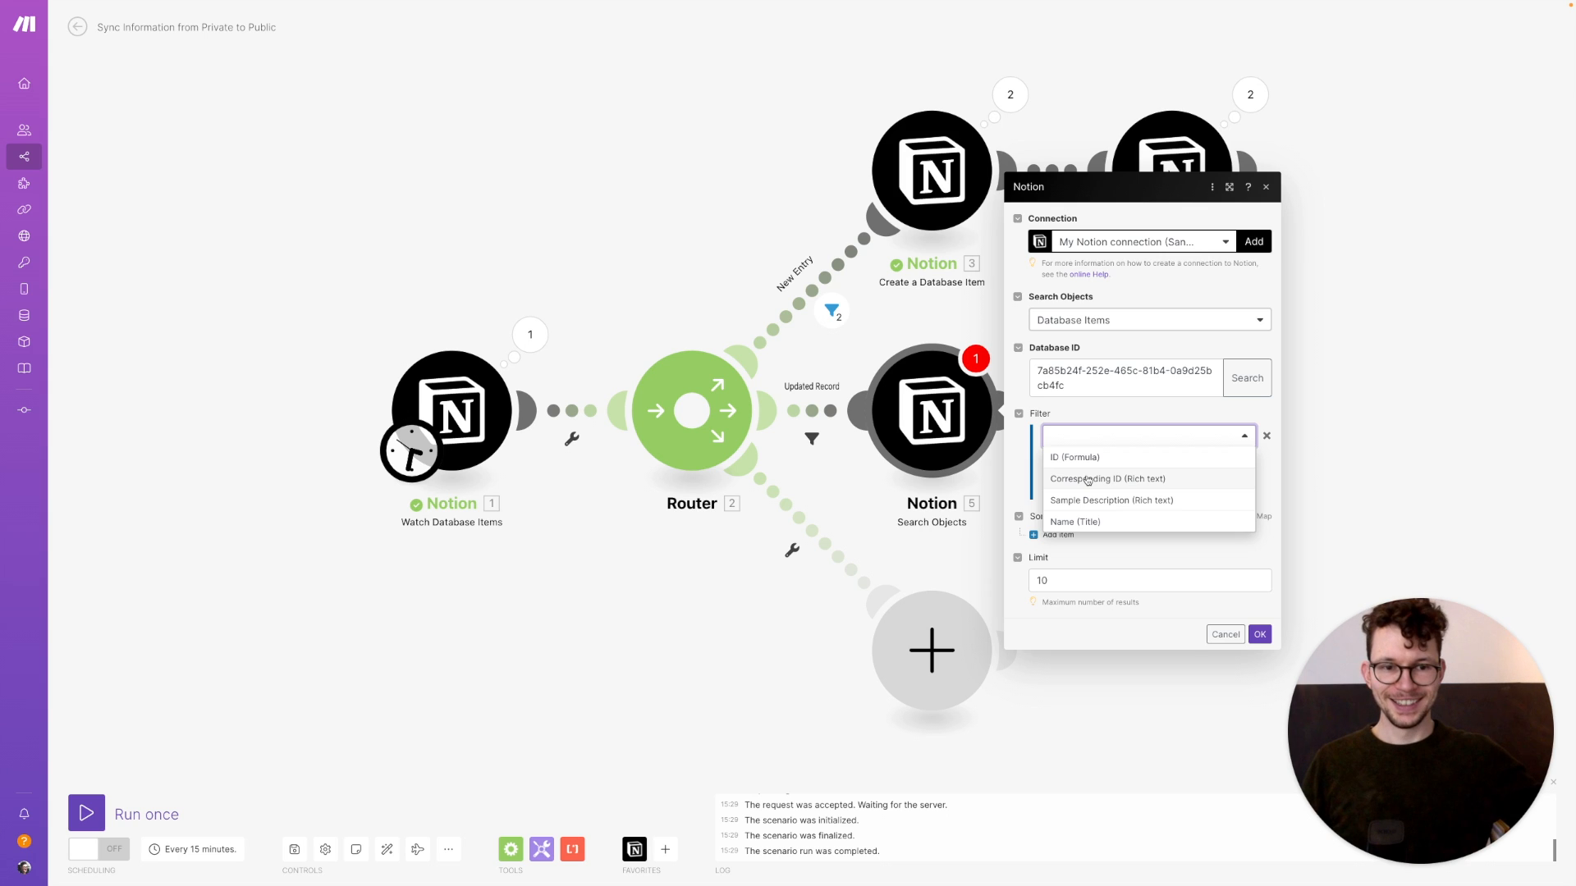
pyautogui.click(1087, 480)
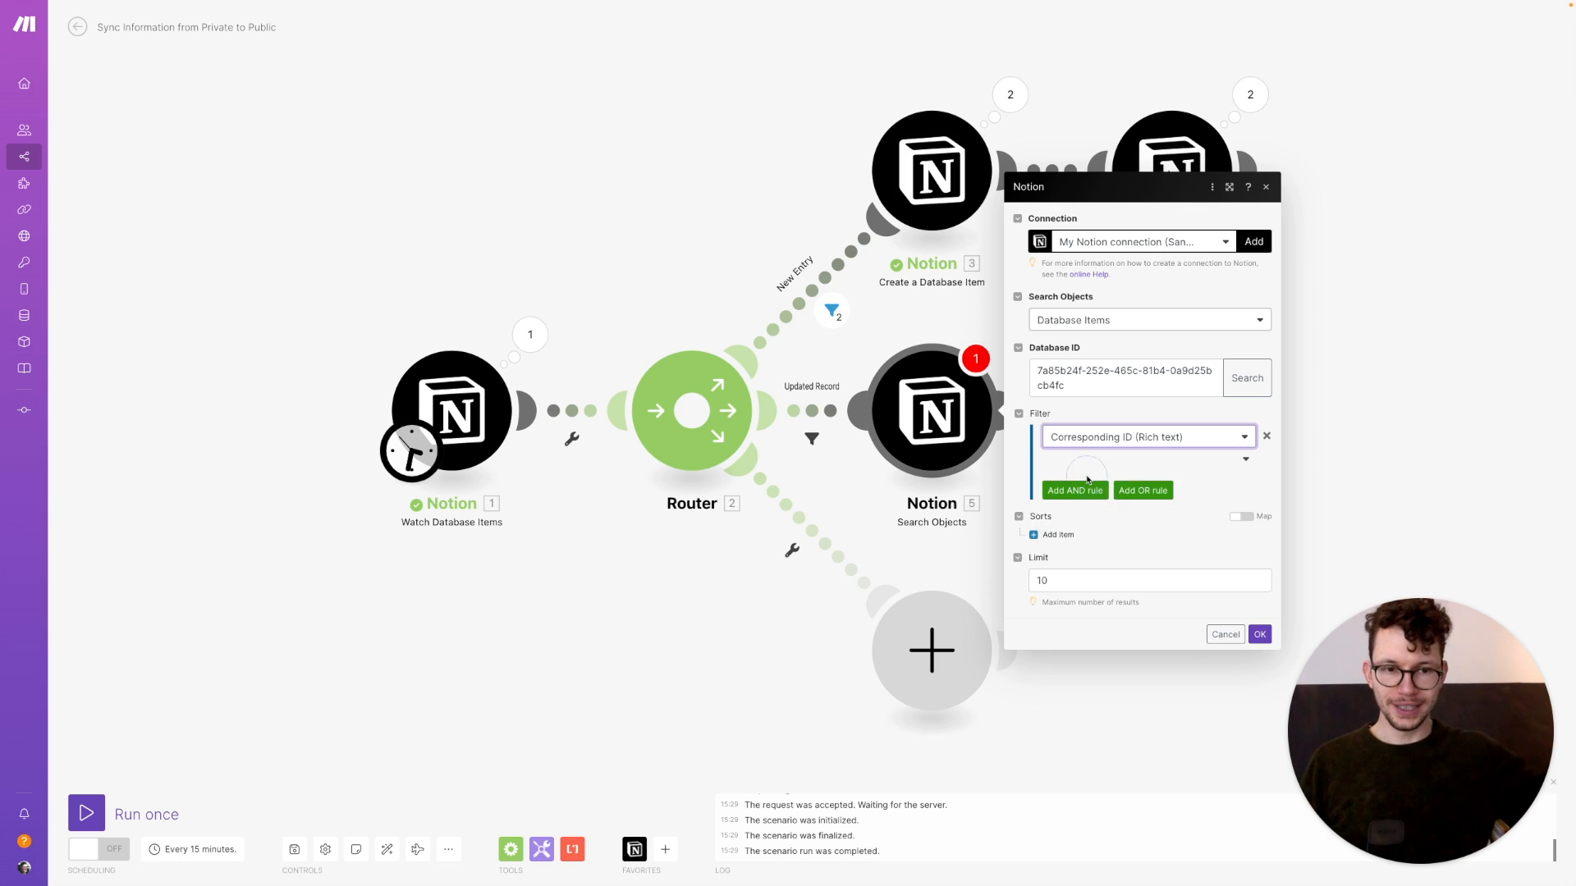
pyautogui.click(1139, 460)
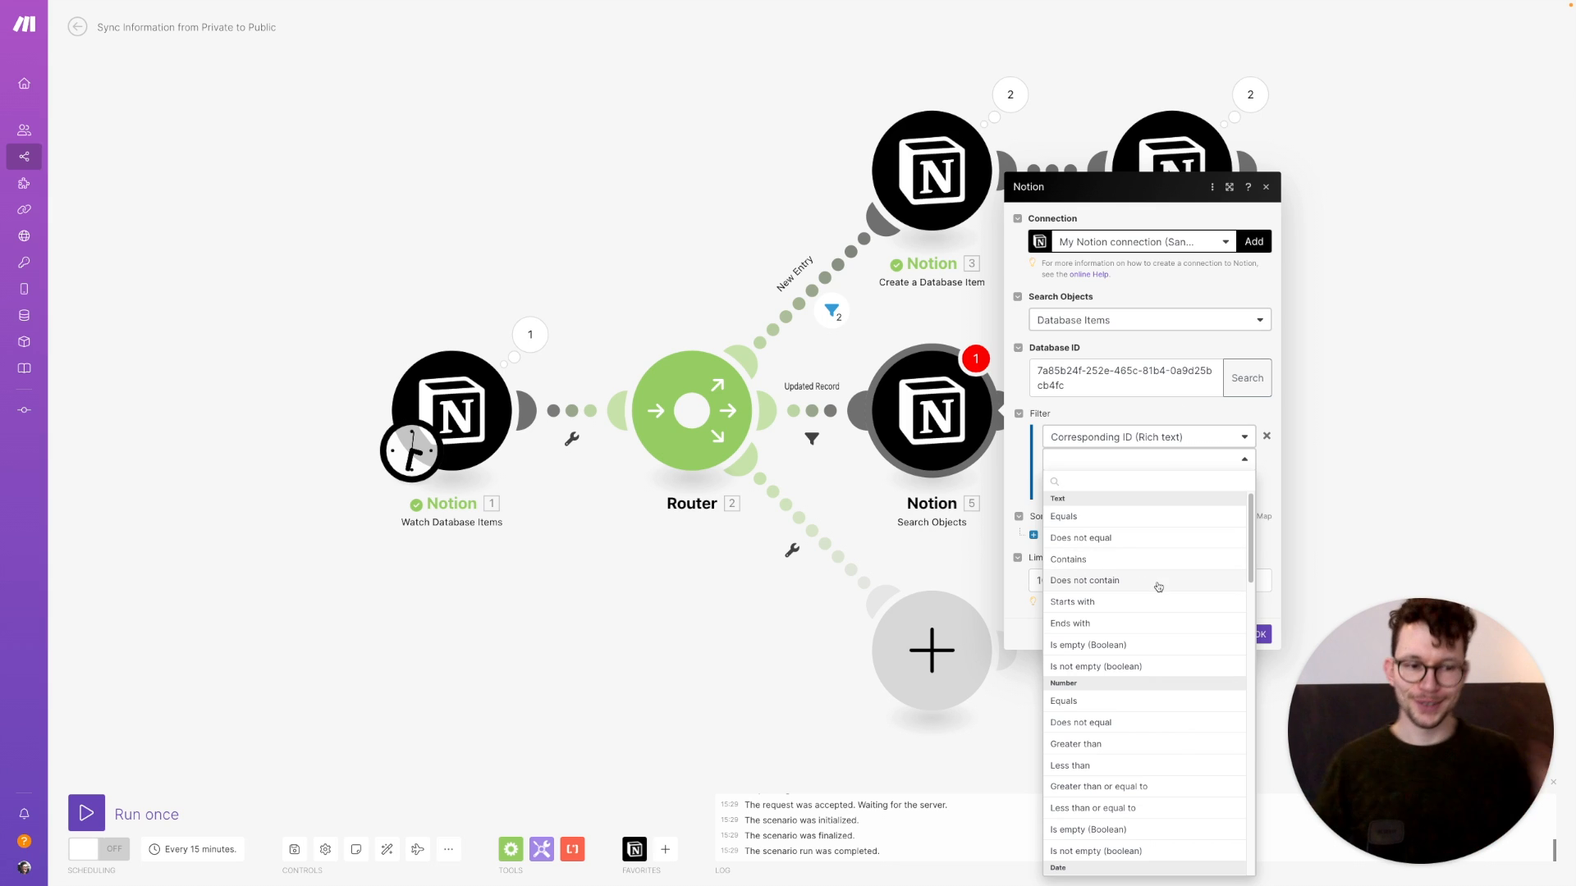
pyautogui.scroll(-5, 1158, 587)
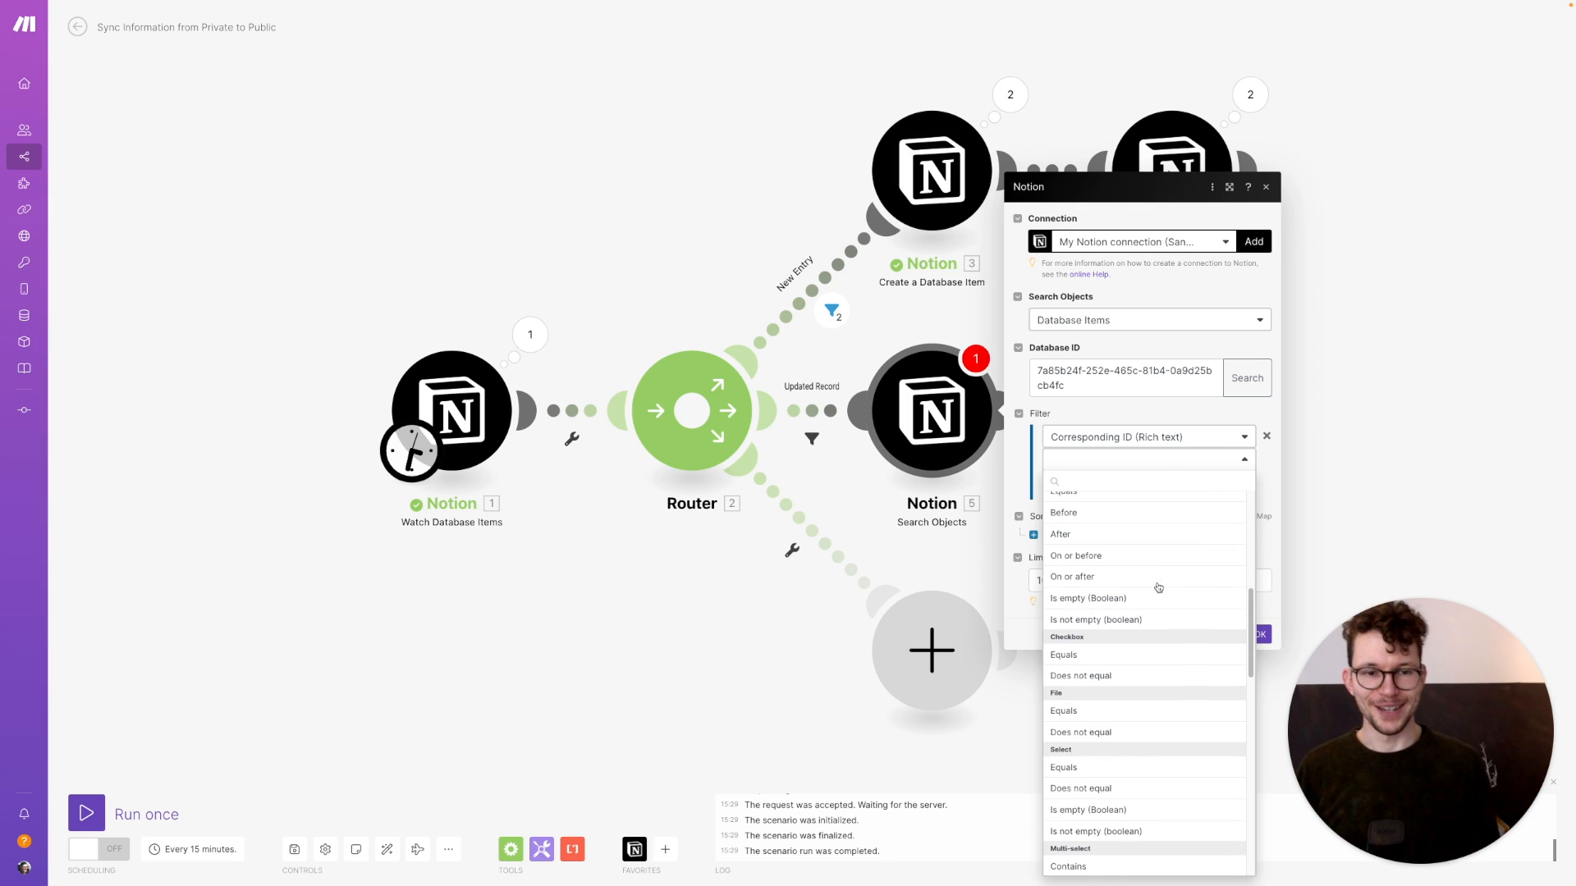
pyautogui.scroll(5, 1100, 531)
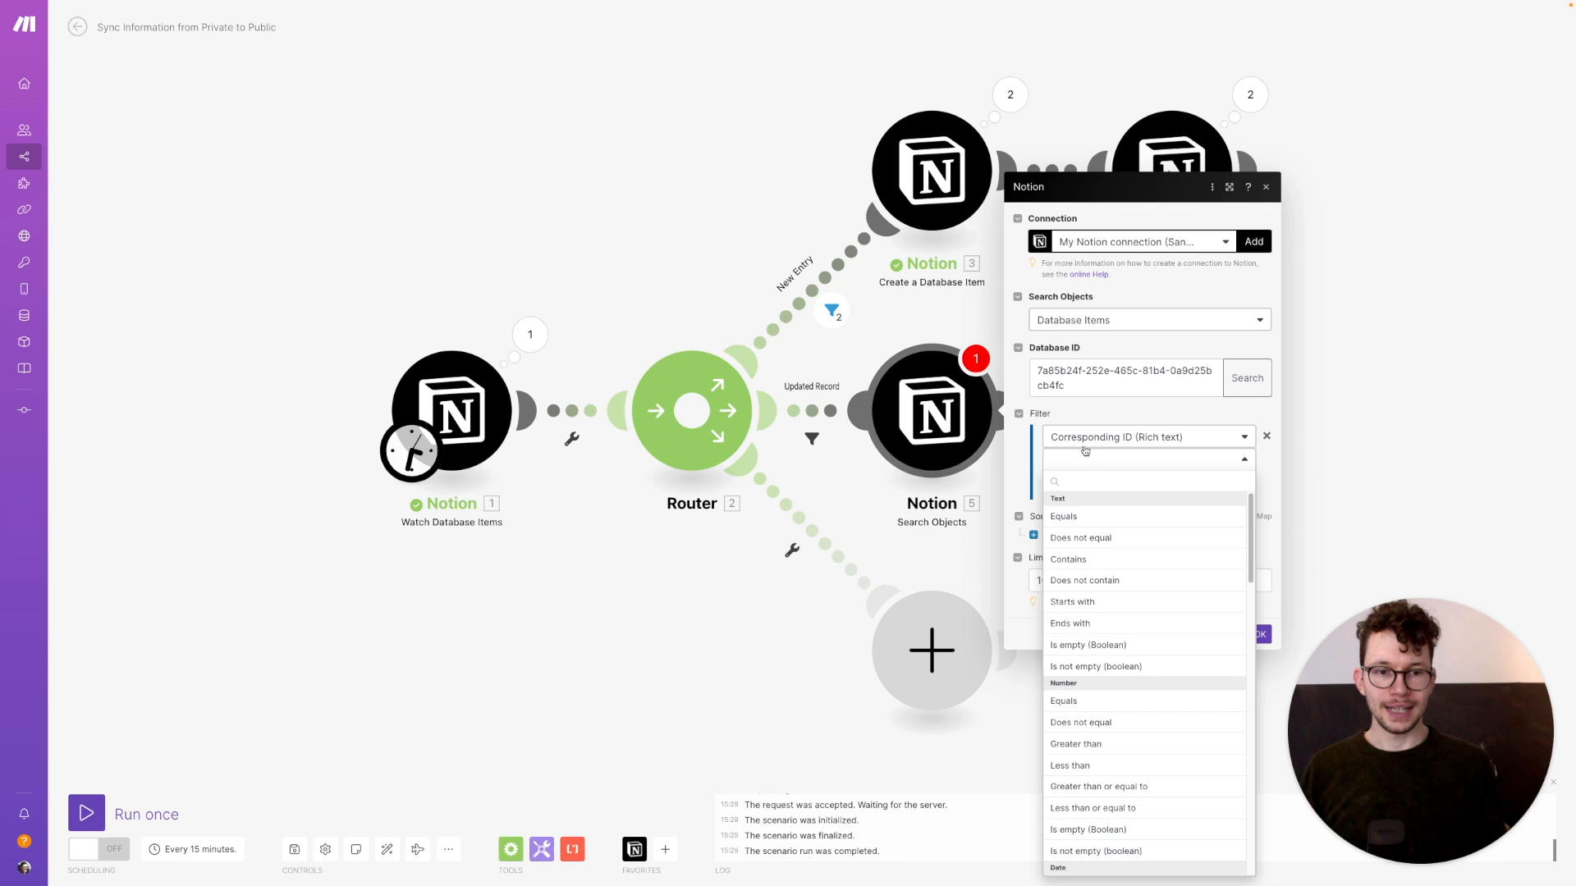
pyautogui.scroll(-8, 1103, 706)
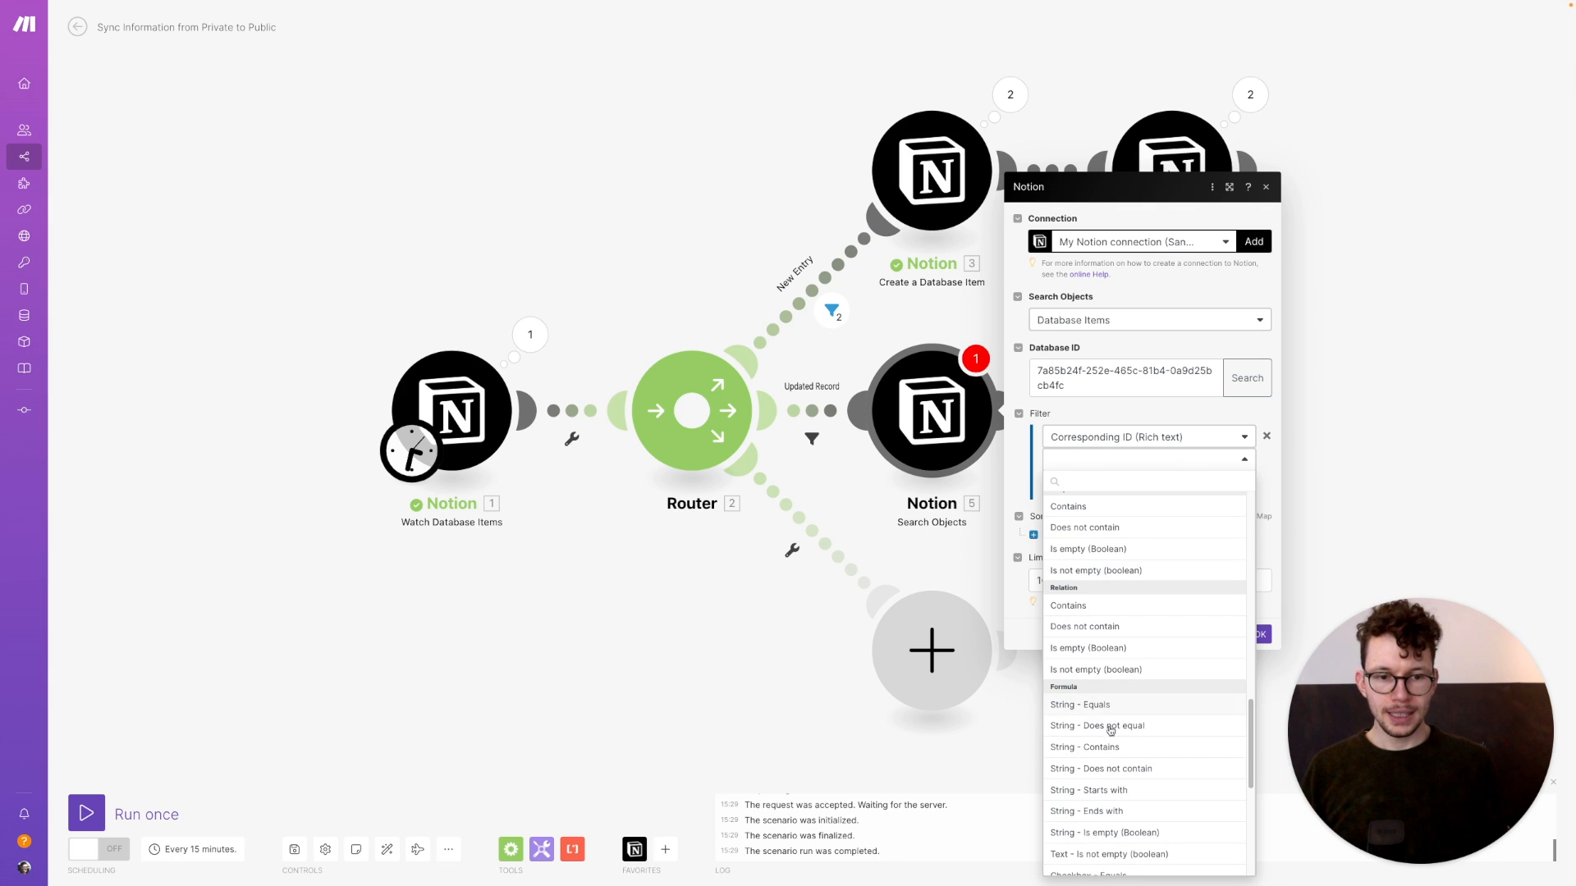
pyautogui.scroll(8, 1102, 596)
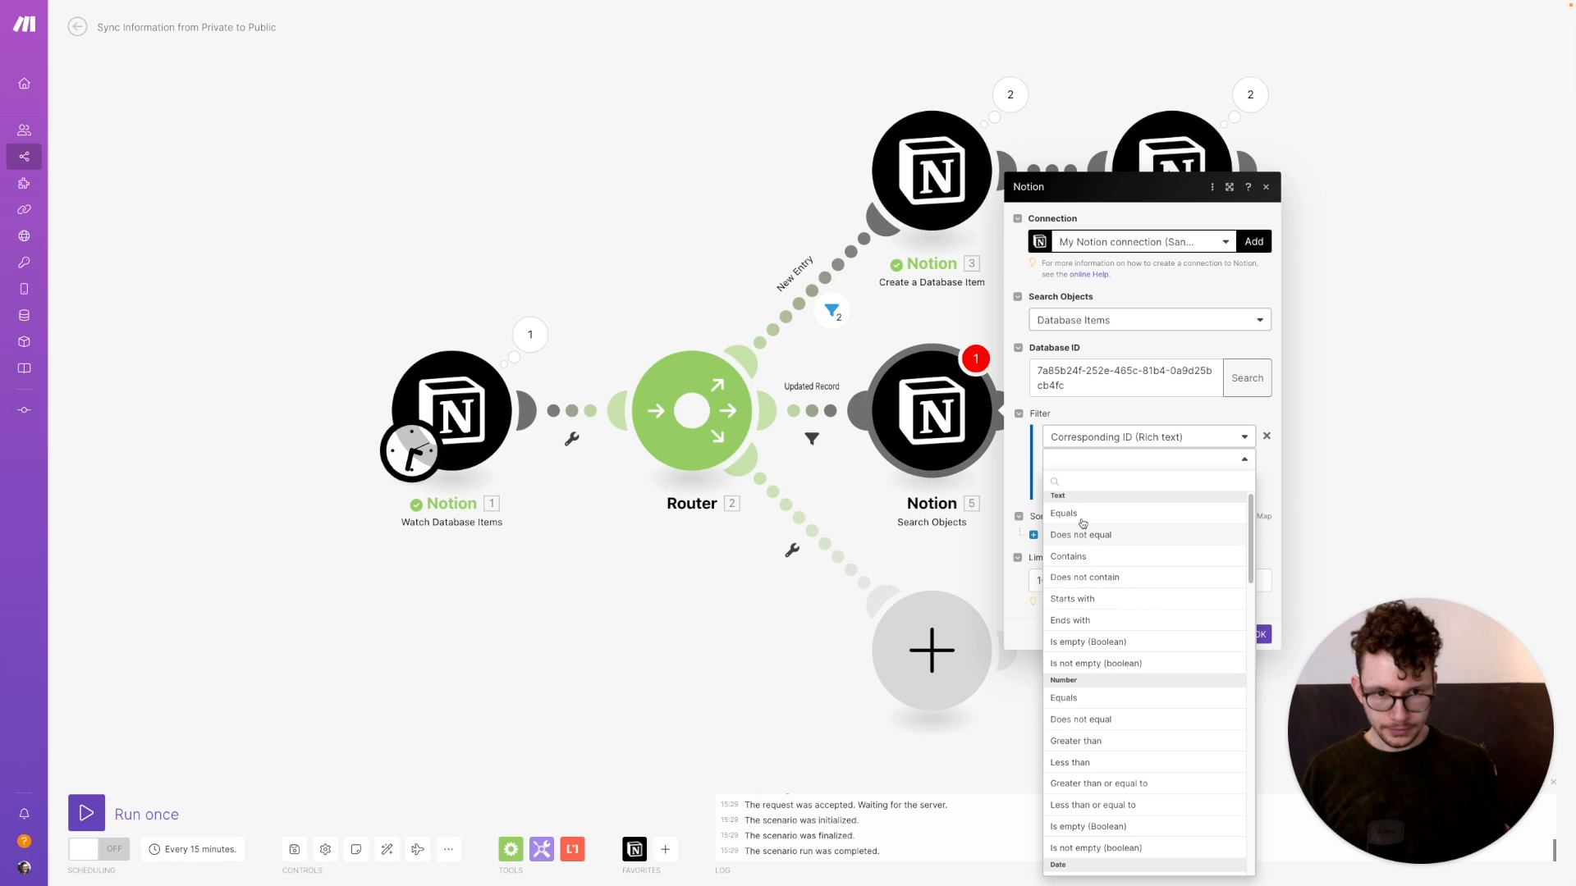
pyautogui.click(1075, 514)
# Match against the watched item's ID string and save the Search Objects settings
pyautogui.click(1106, 486)
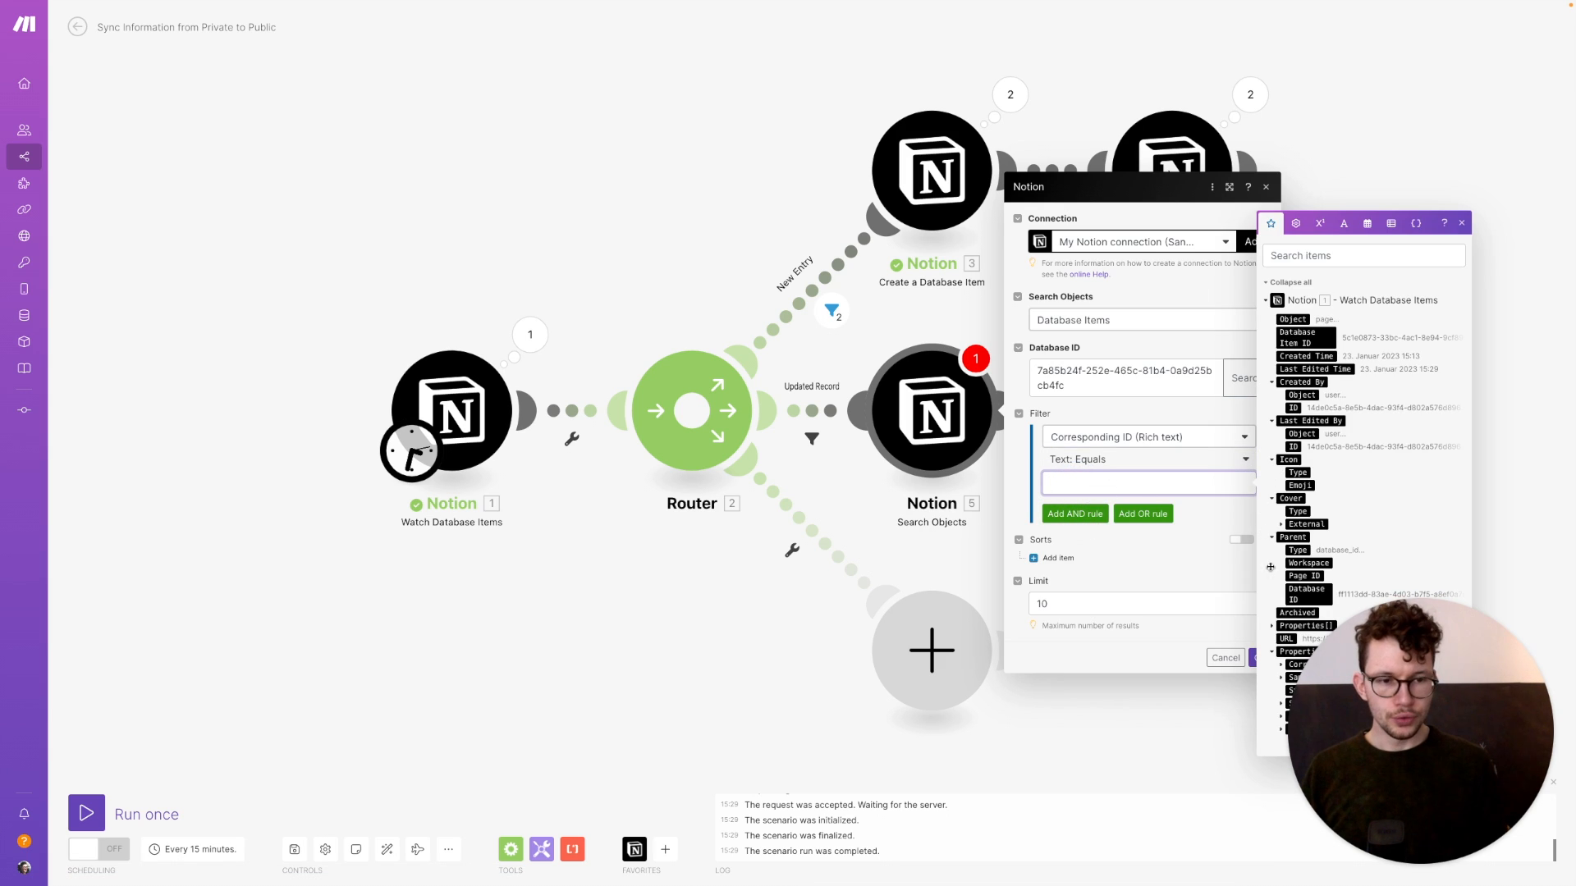
pyautogui.moveTo(1351, 678); pyautogui.dragTo(85, 678)
pyautogui.click(1129, 486)
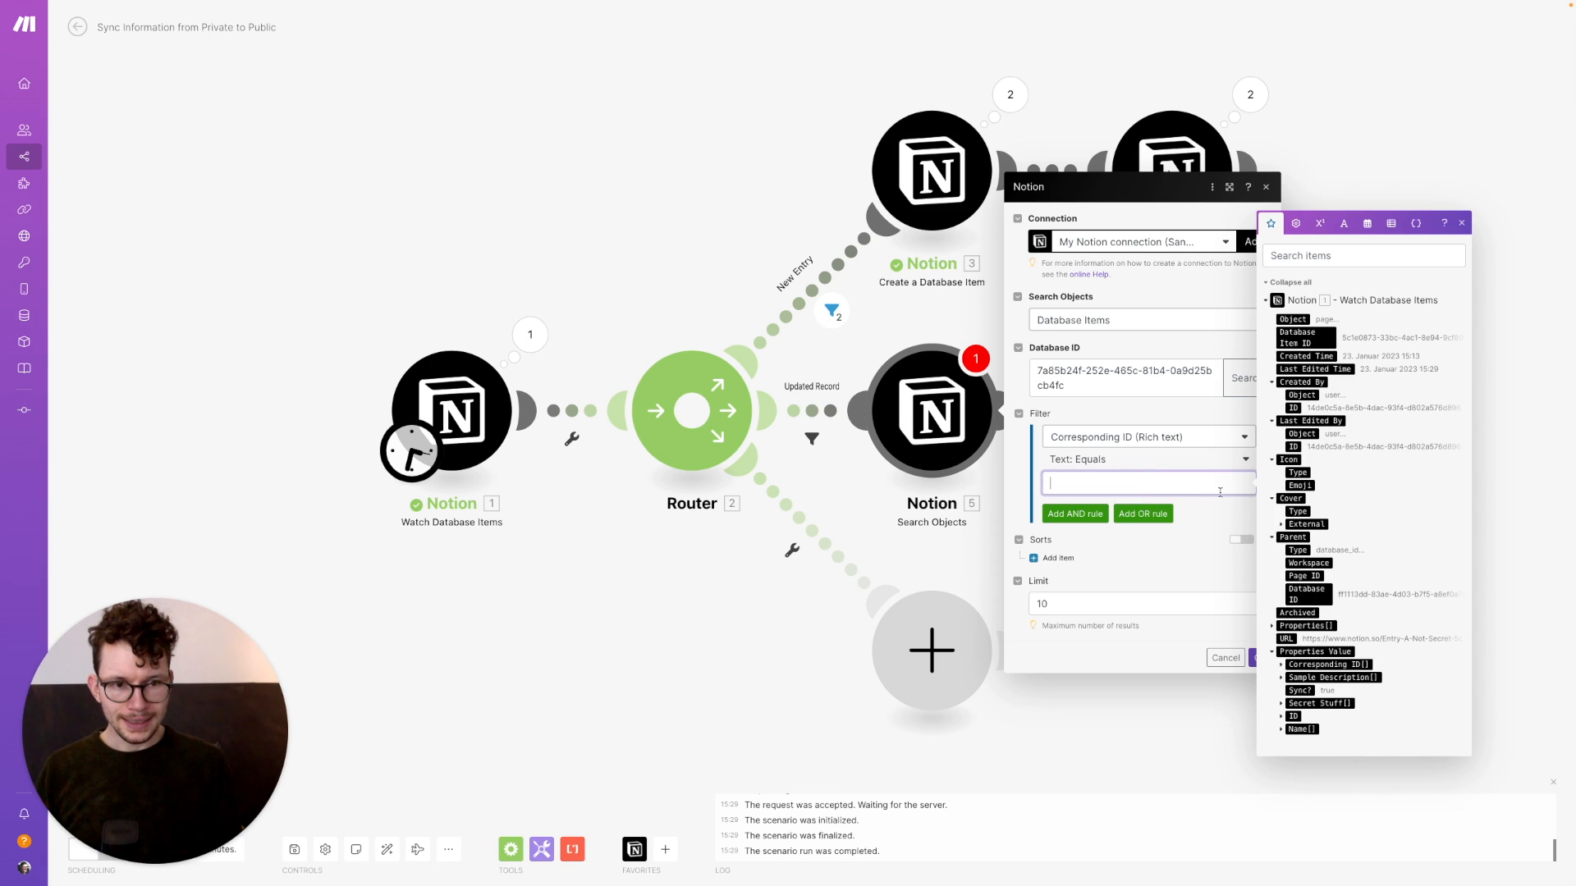
pyautogui.click(1280, 716)
pyautogui.click(1308, 722)
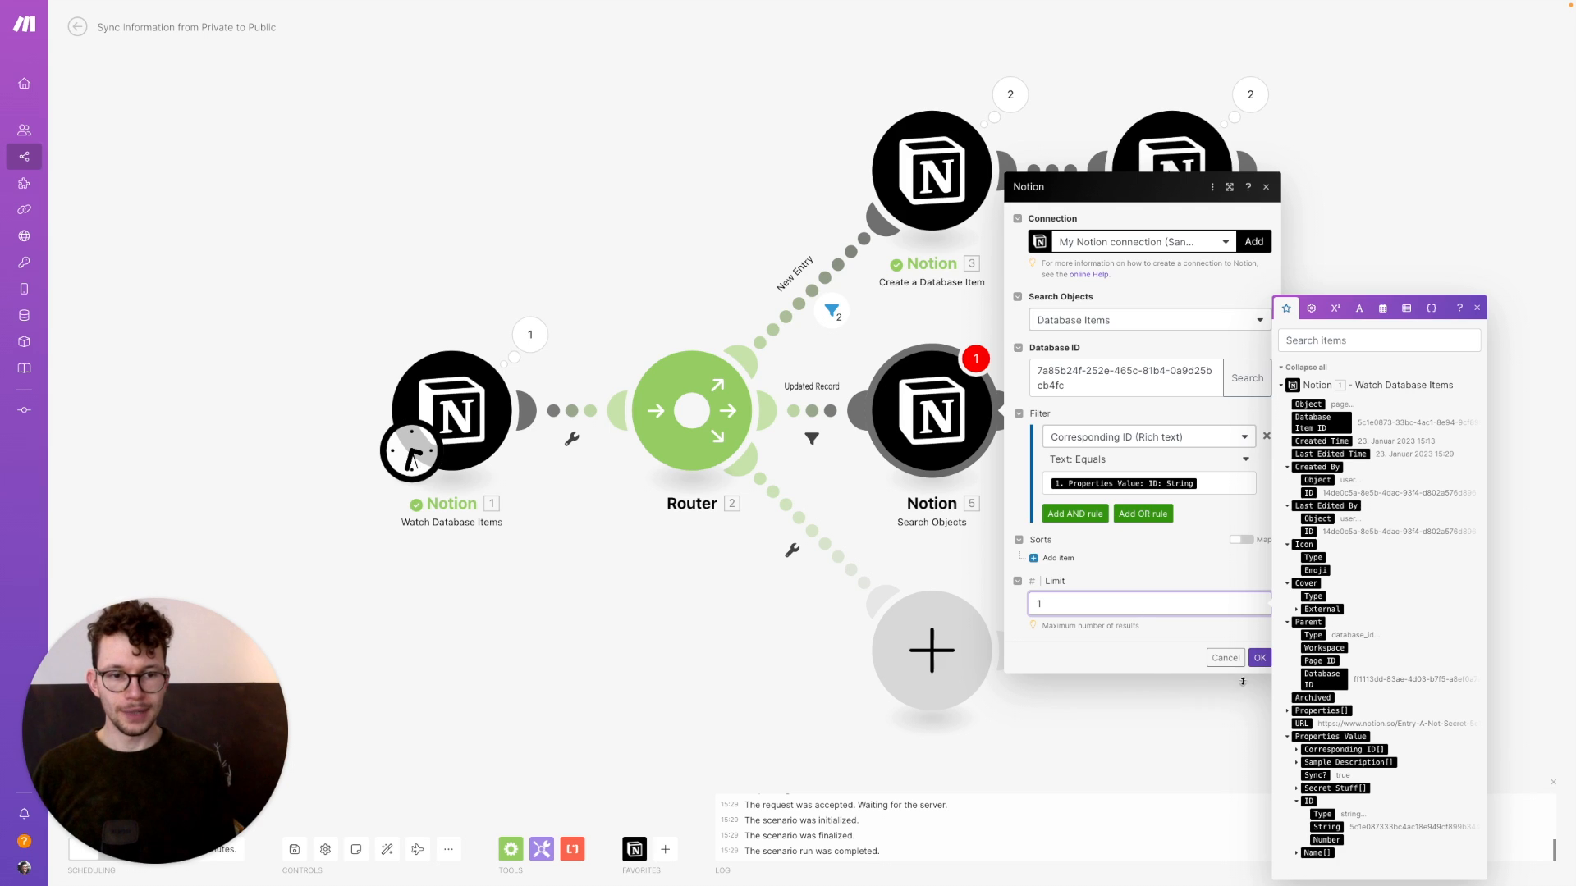
pyautogui.click(1258, 661)
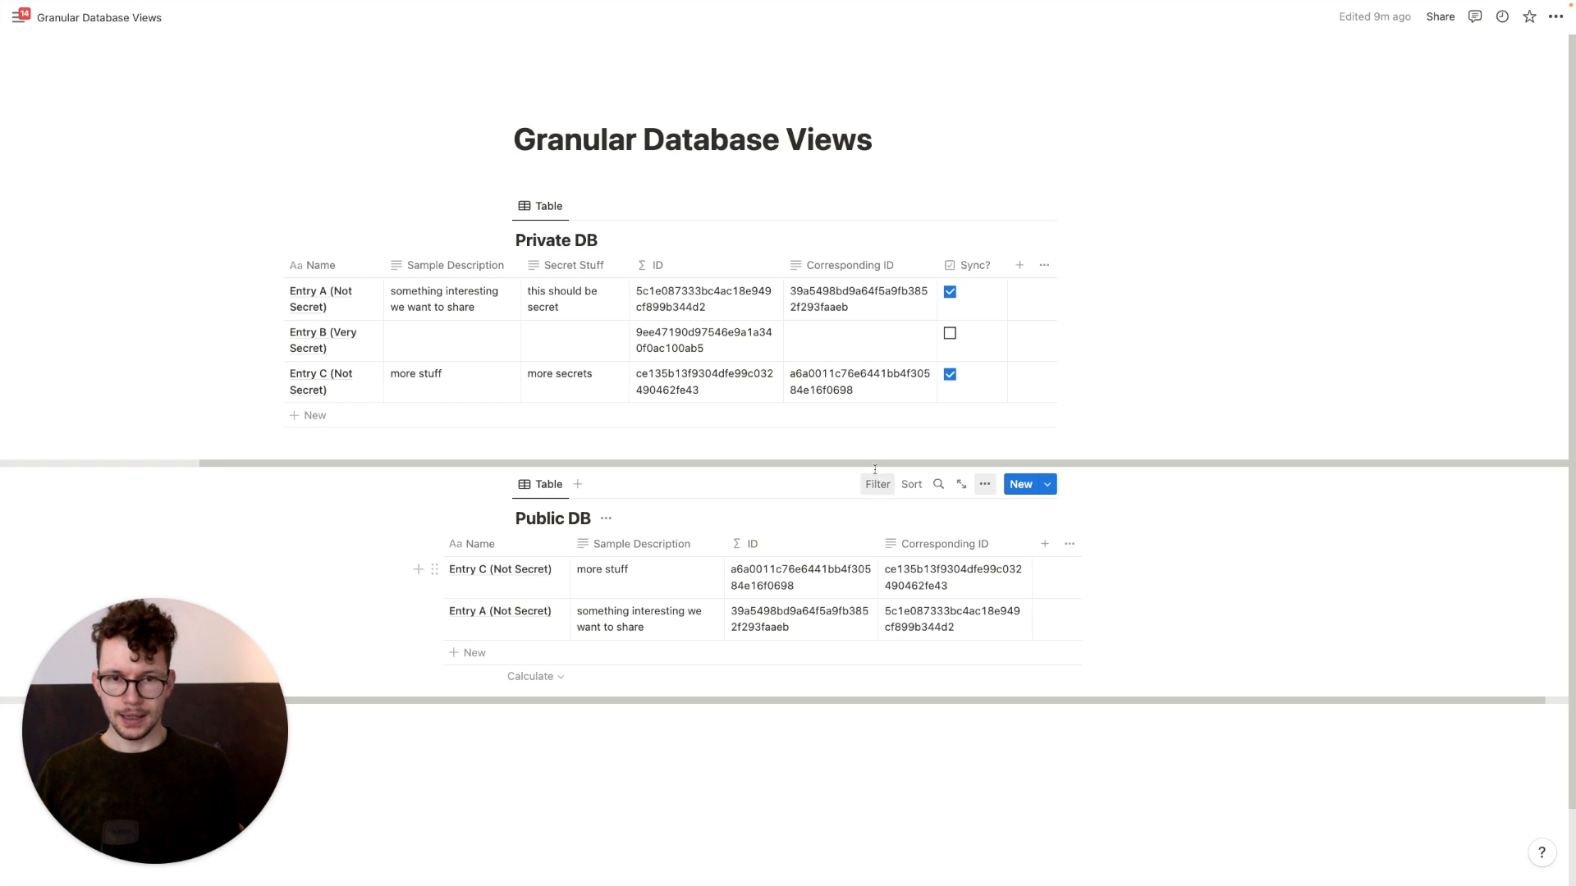
# Copy Entry C's Corresponding ID value from the Public DB
pyautogui.click(959, 585)
pyautogui.press('super+a')
pyautogui.press('super+c')
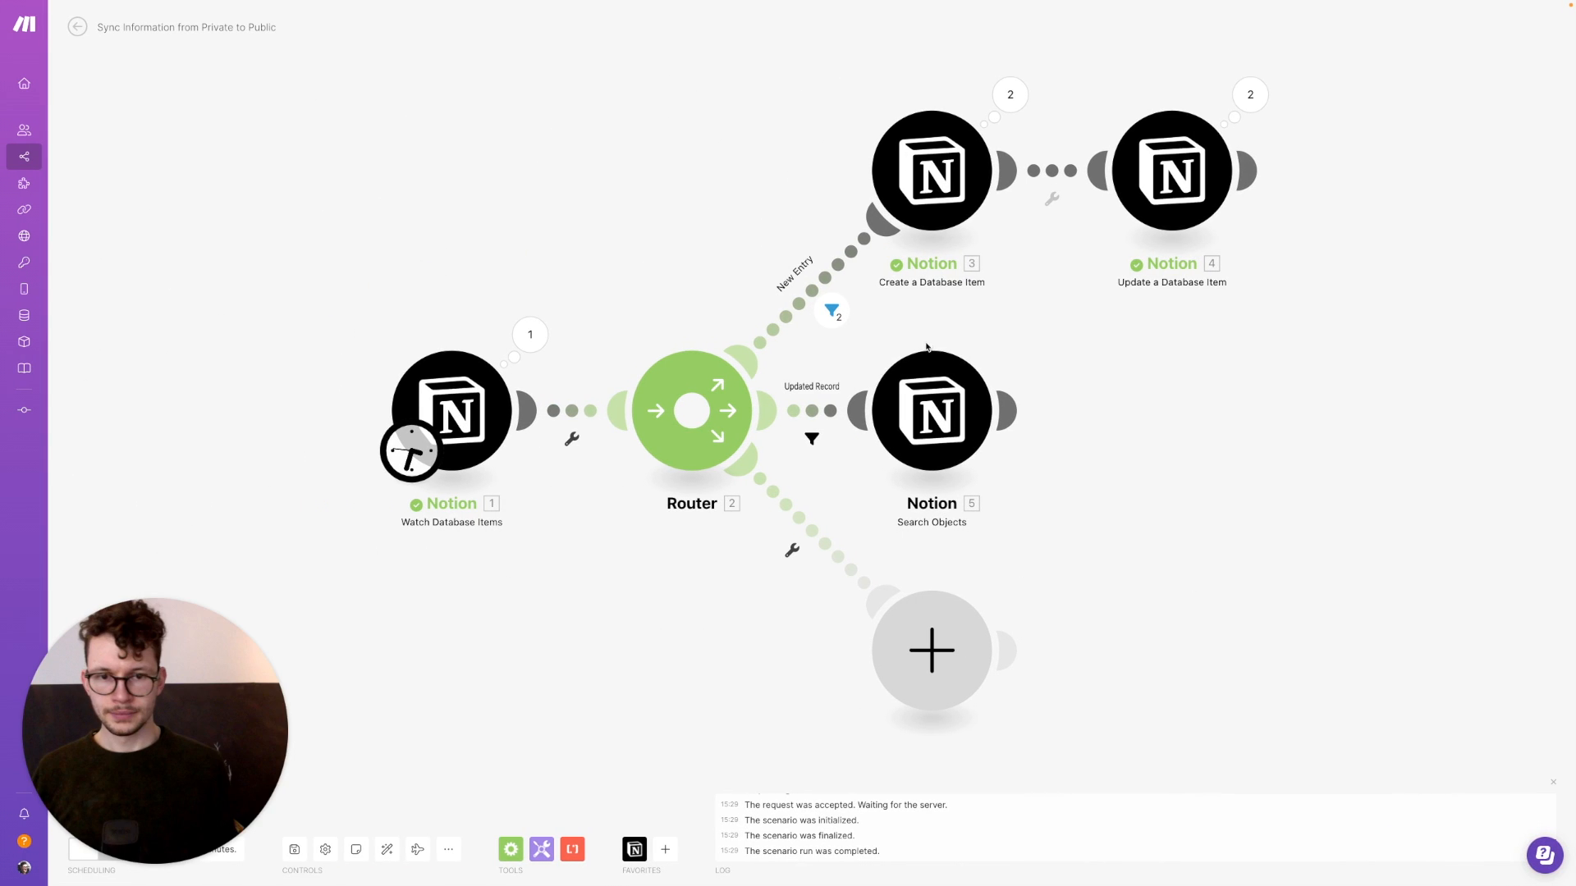
pyautogui.click(933, 393)
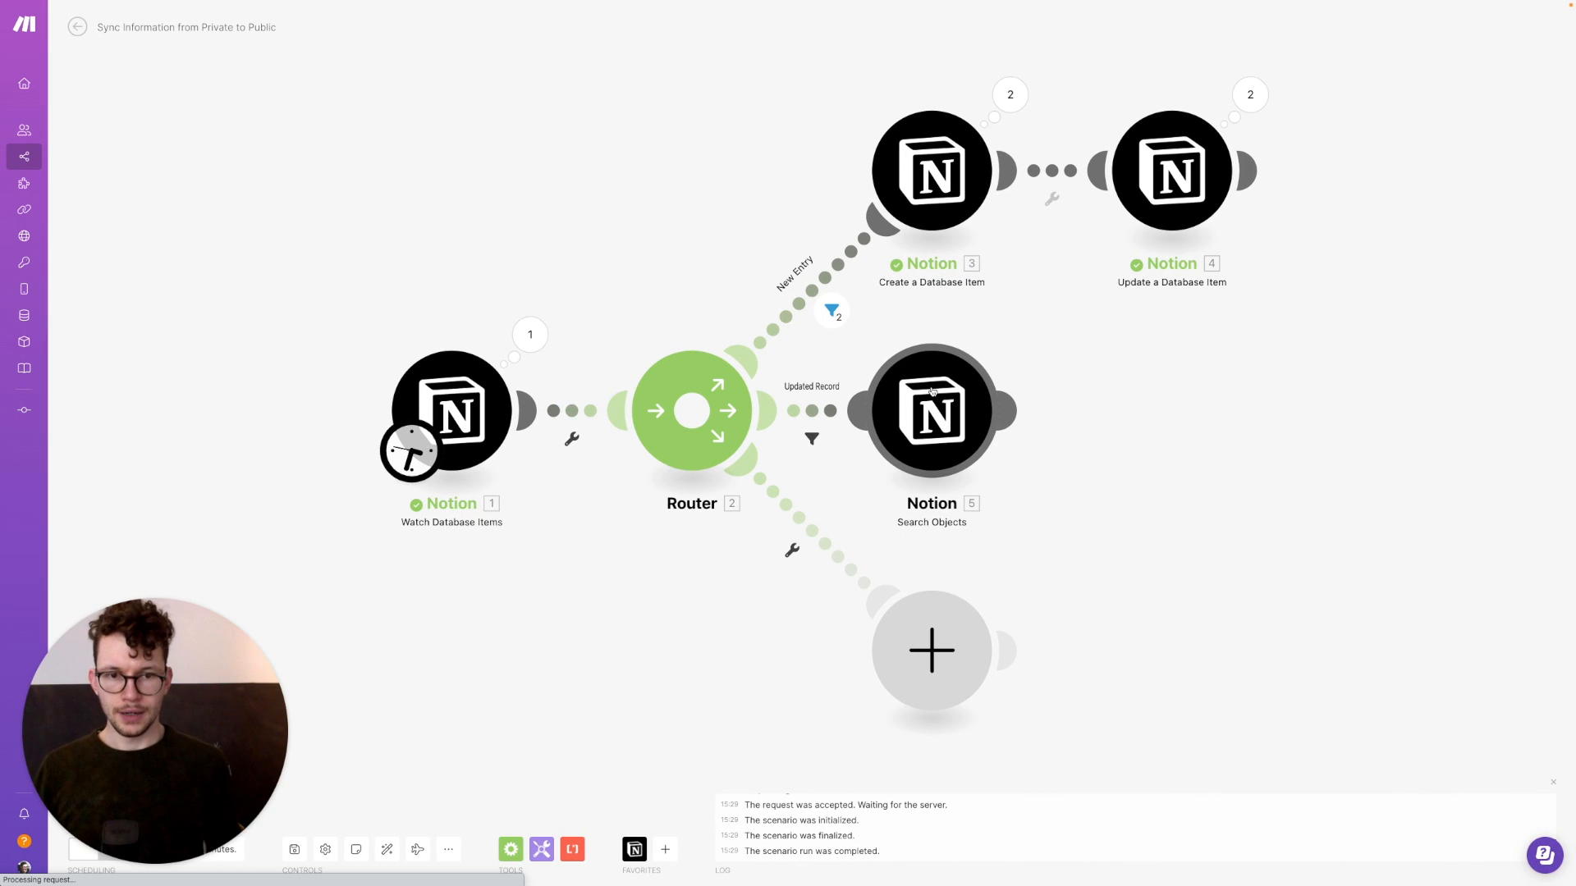
# Run only the Search Objects module, using the pasted page ID as test input
pyautogui.rightClick(932, 392)
pyautogui.click(952, 415)
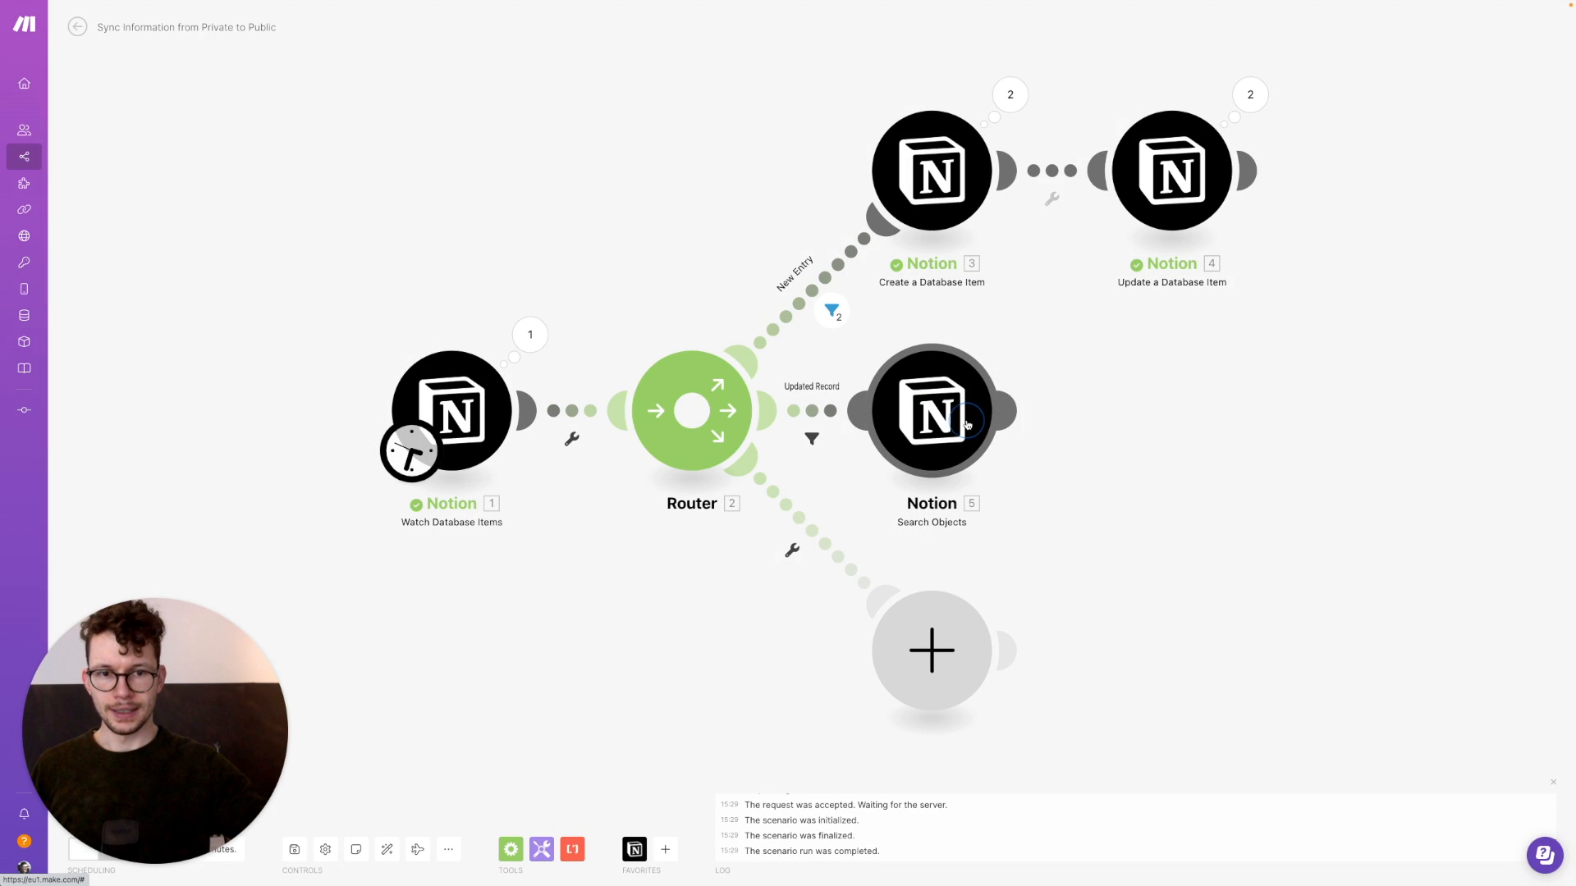
pyautogui.click(1109, 487)
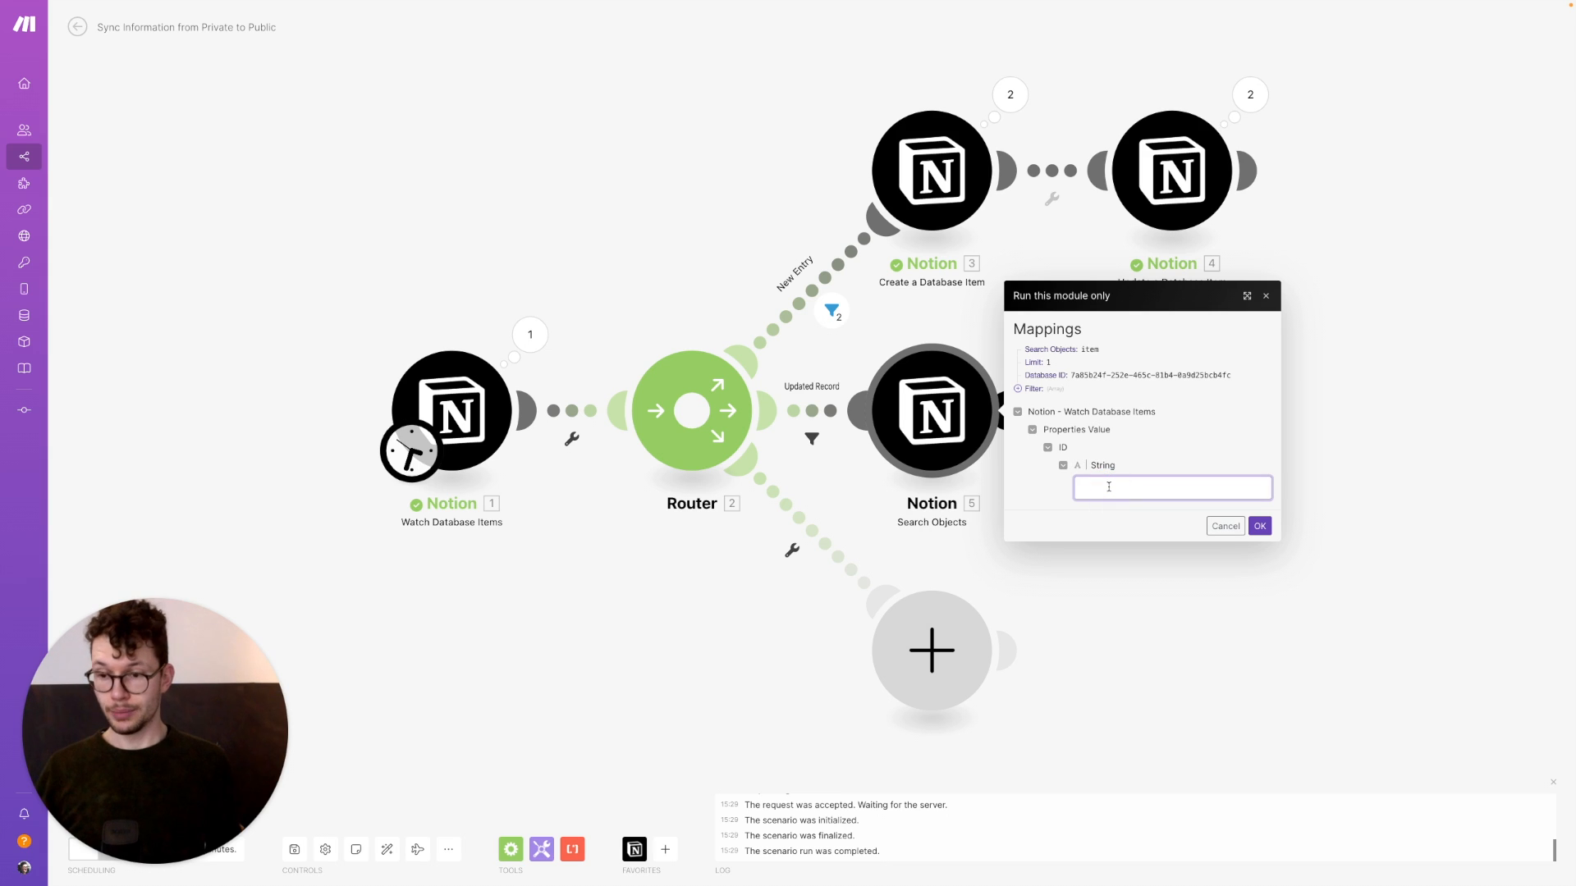
pyautogui.press('super+v')
pyautogui.click(1259, 526)
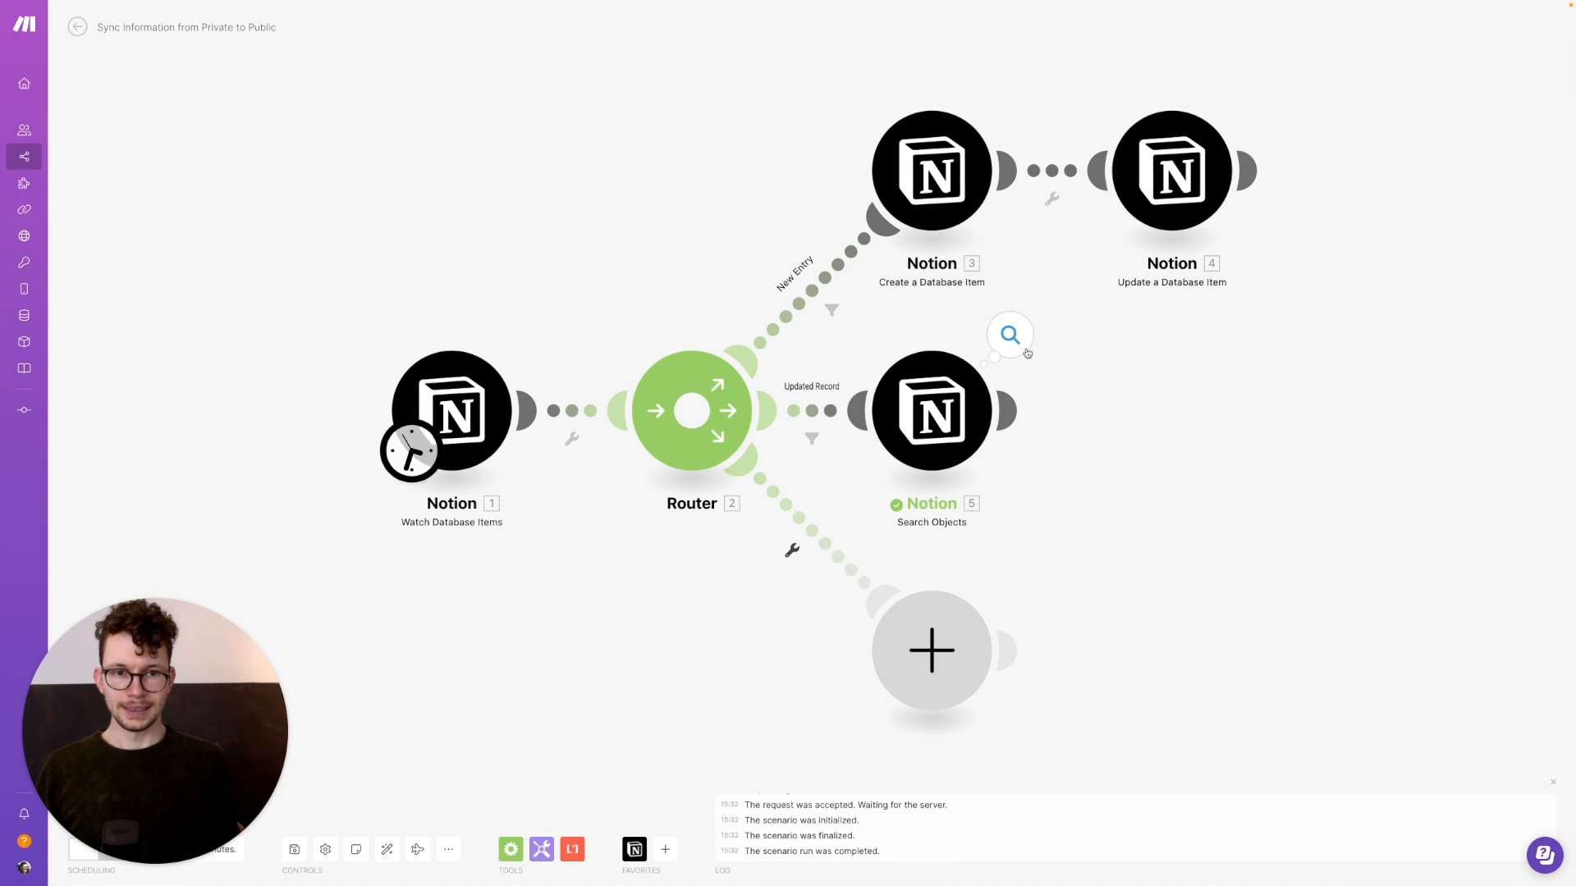
# Check the one-page search output, then add an empty module after Search Objects
pyautogui.click(1026, 352)
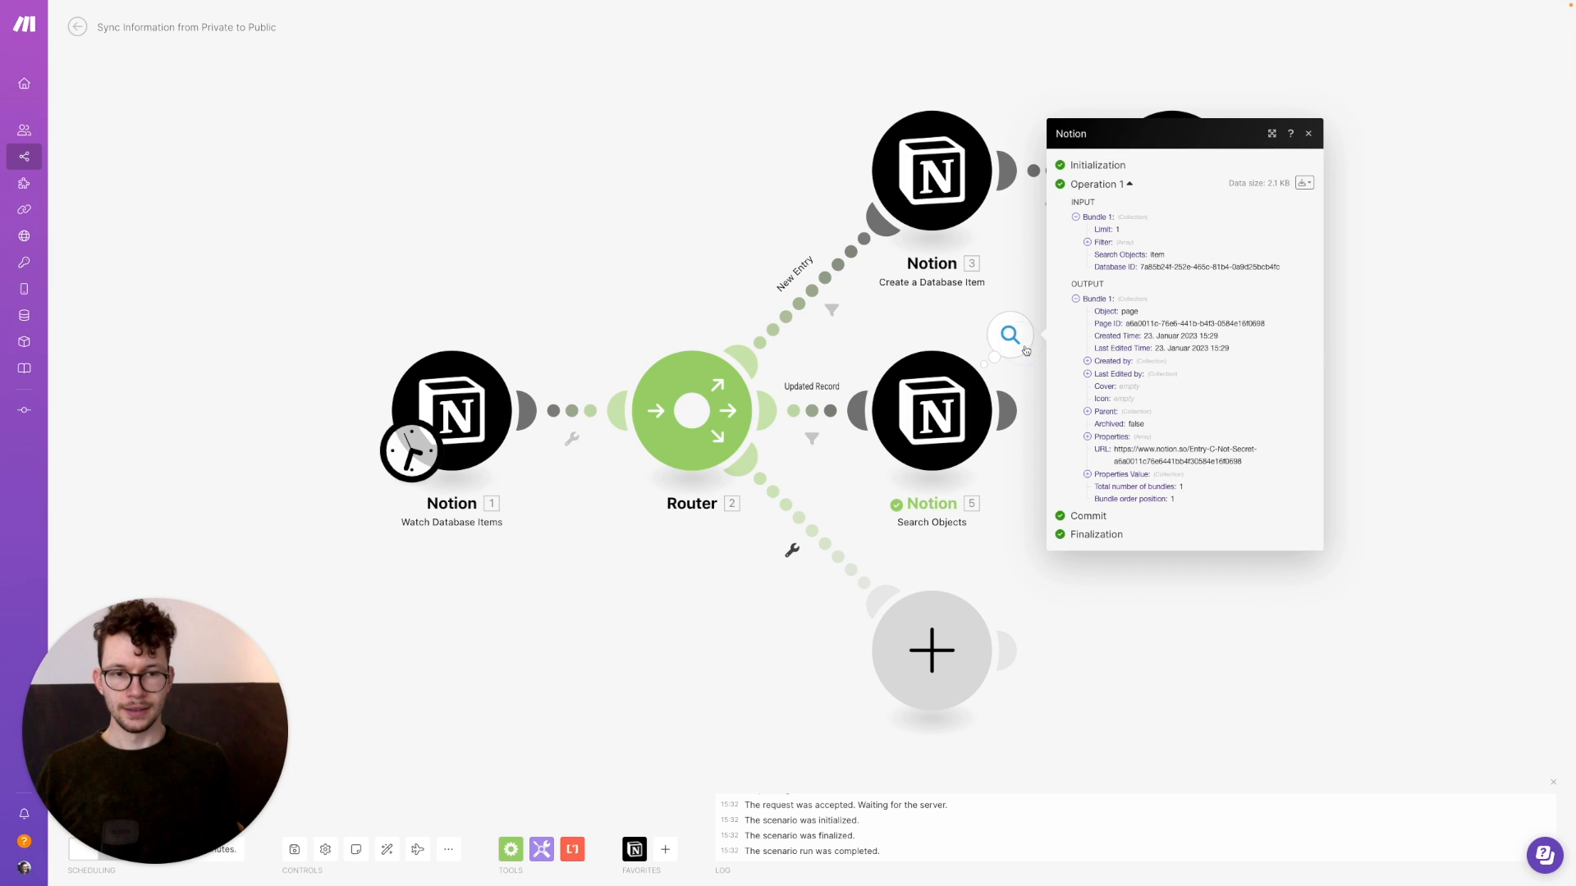
pyautogui.click(1131, 665)
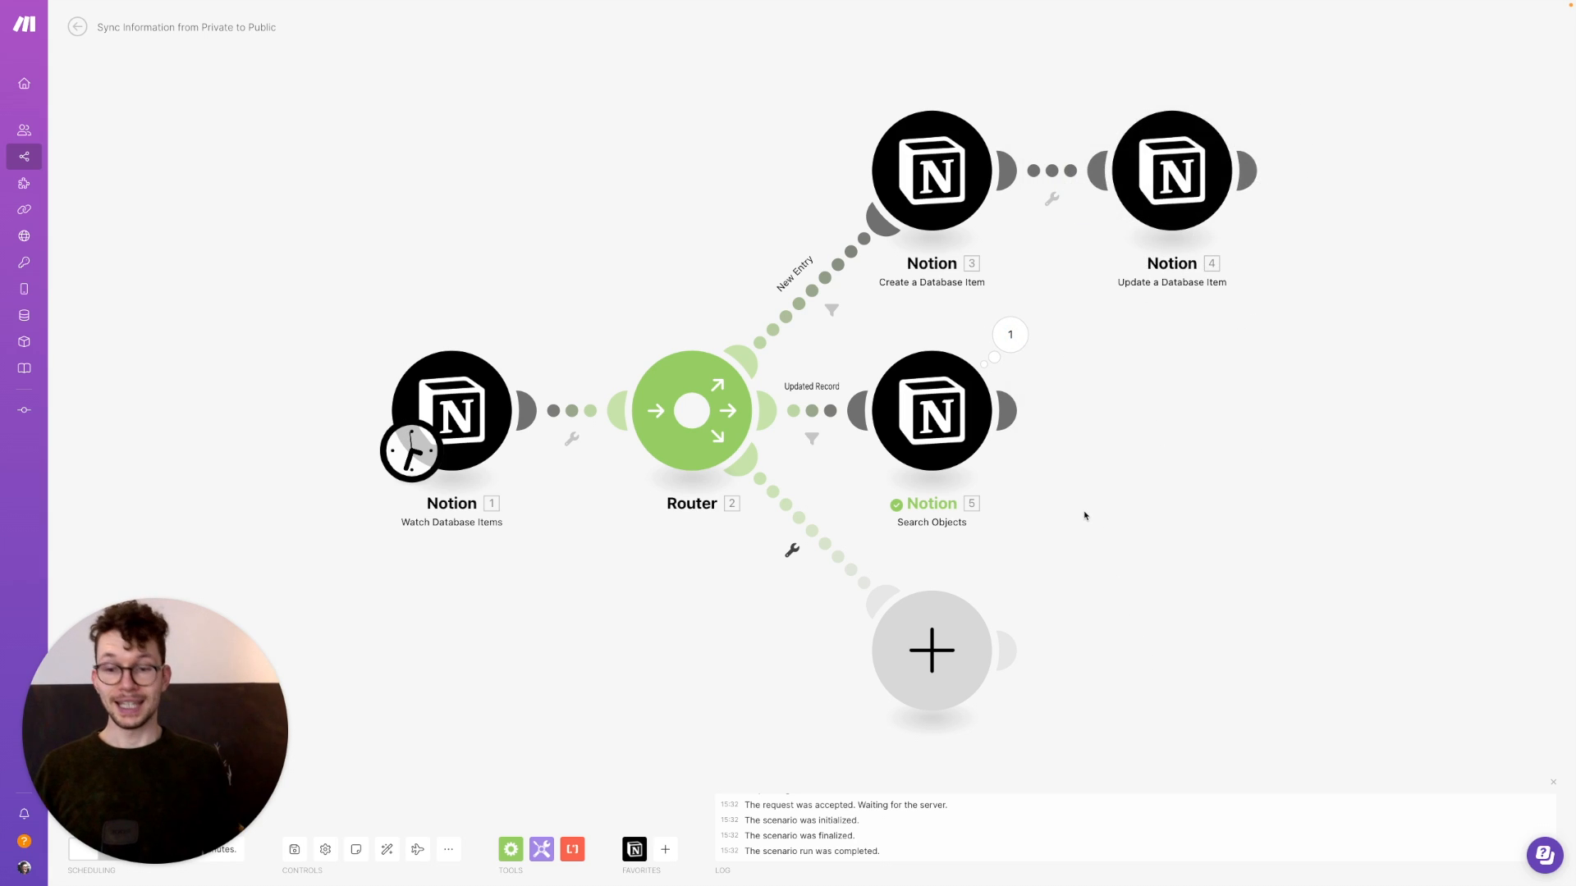
pyautogui.click(1009, 410)
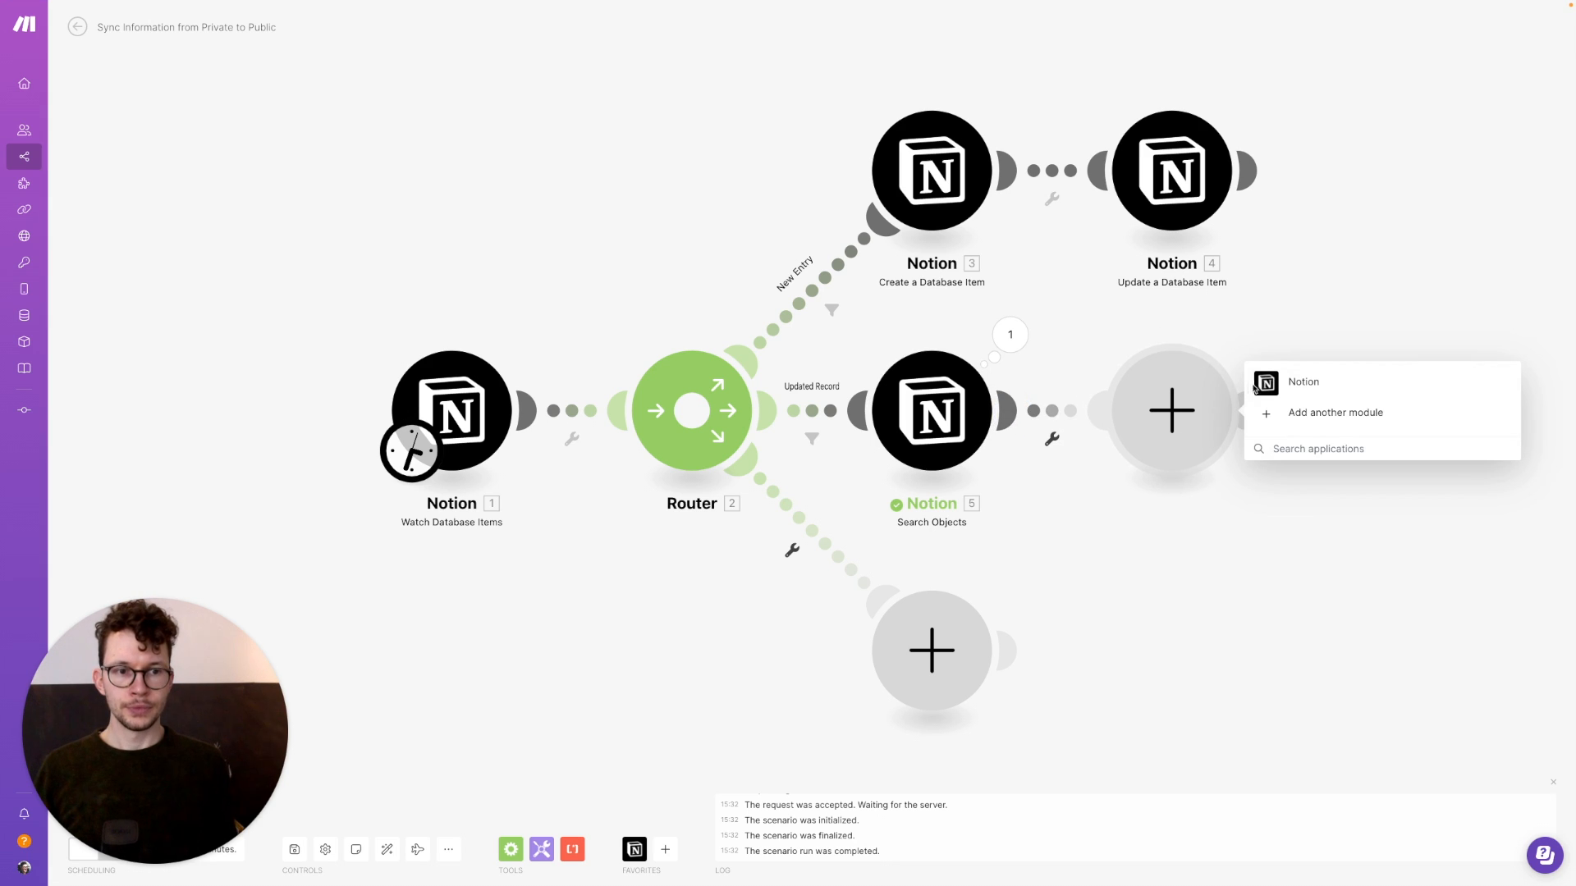
# Add a Notion Update a Database Item module targeting the Public DB
pyautogui.click(1264, 382)
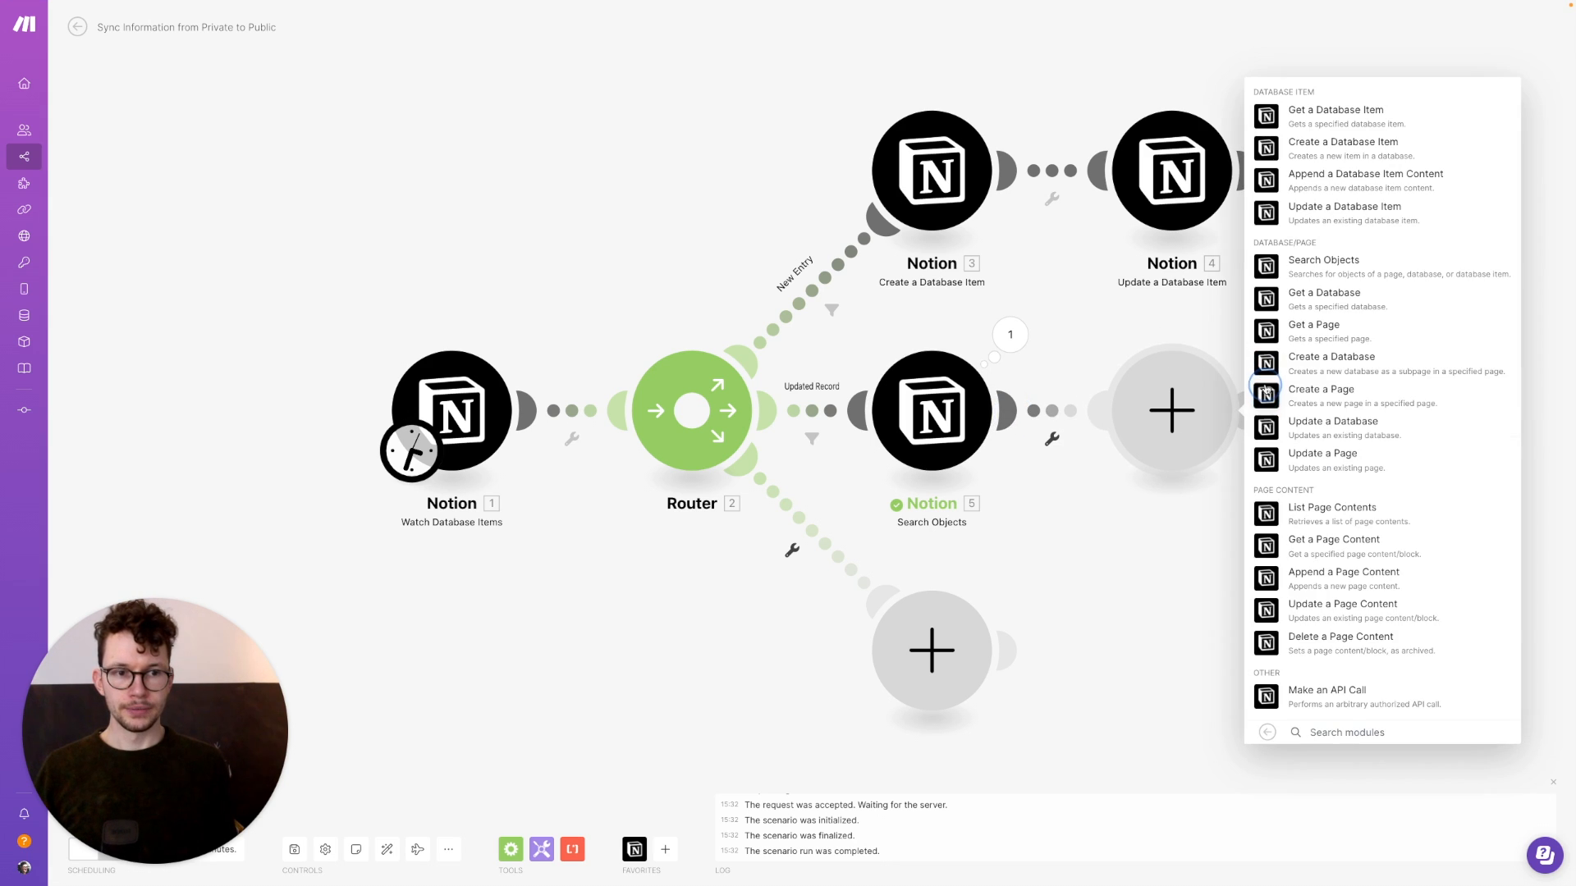
pyautogui.click(1264, 213)
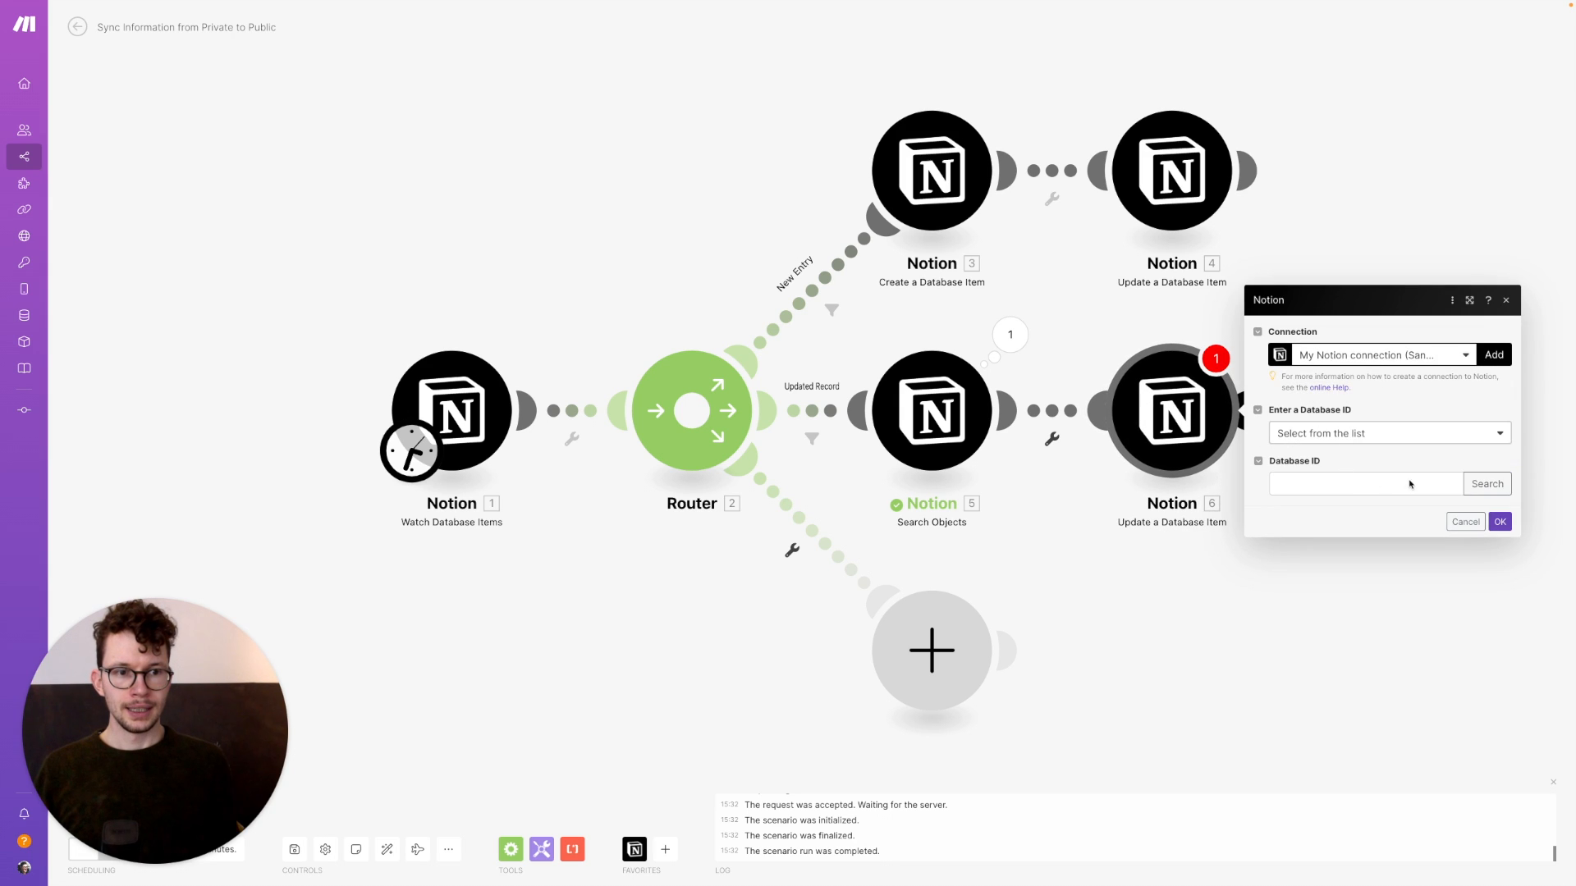
pyautogui.click(1485, 485)
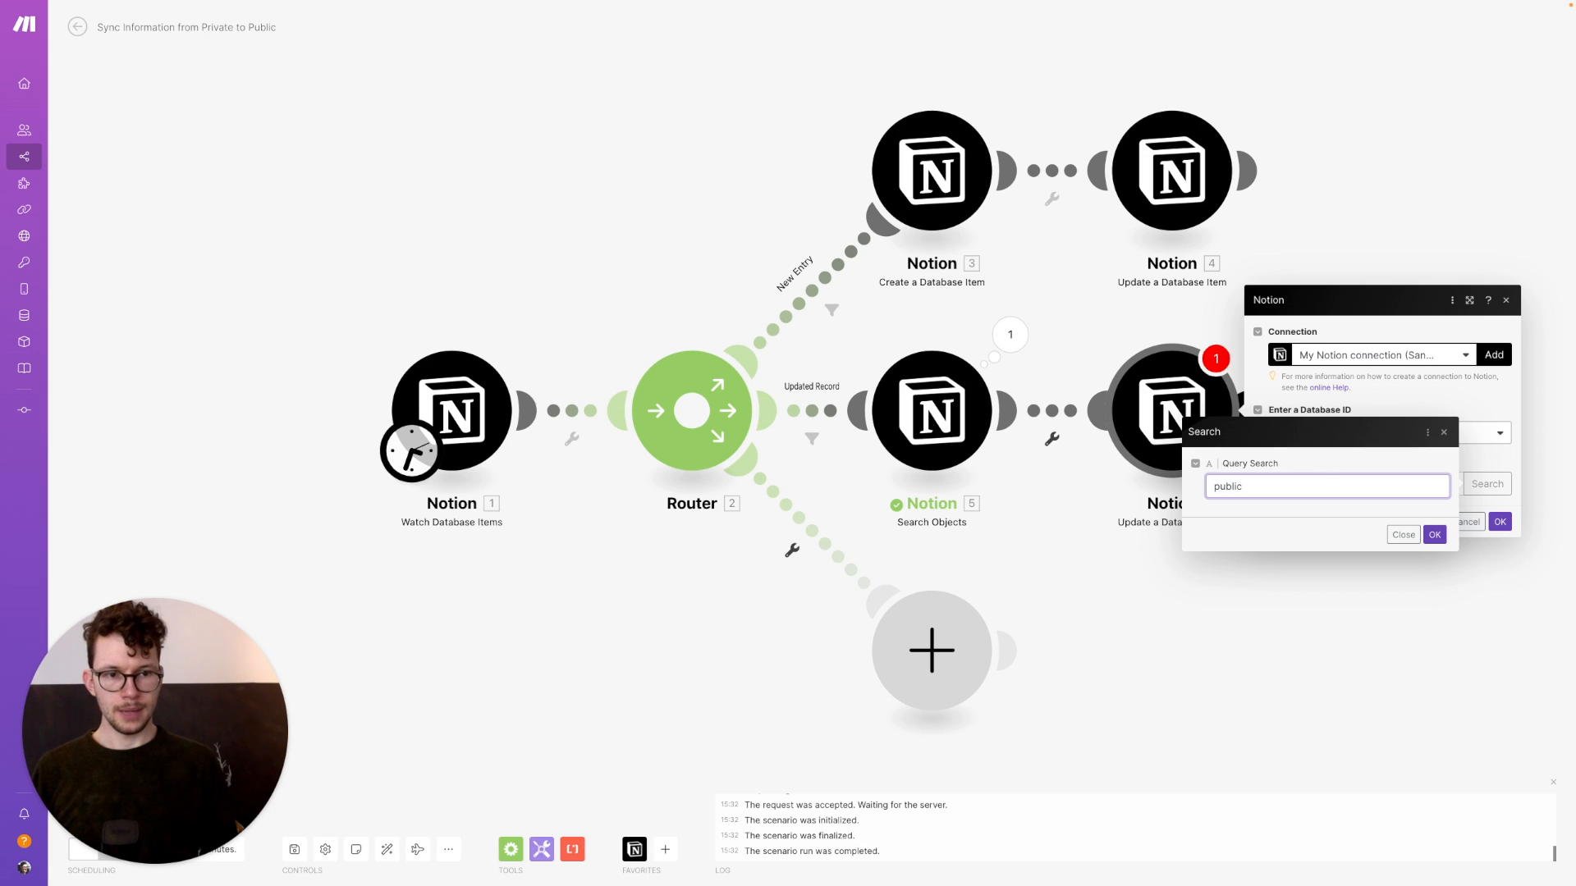
pyautogui.click(1434, 535)
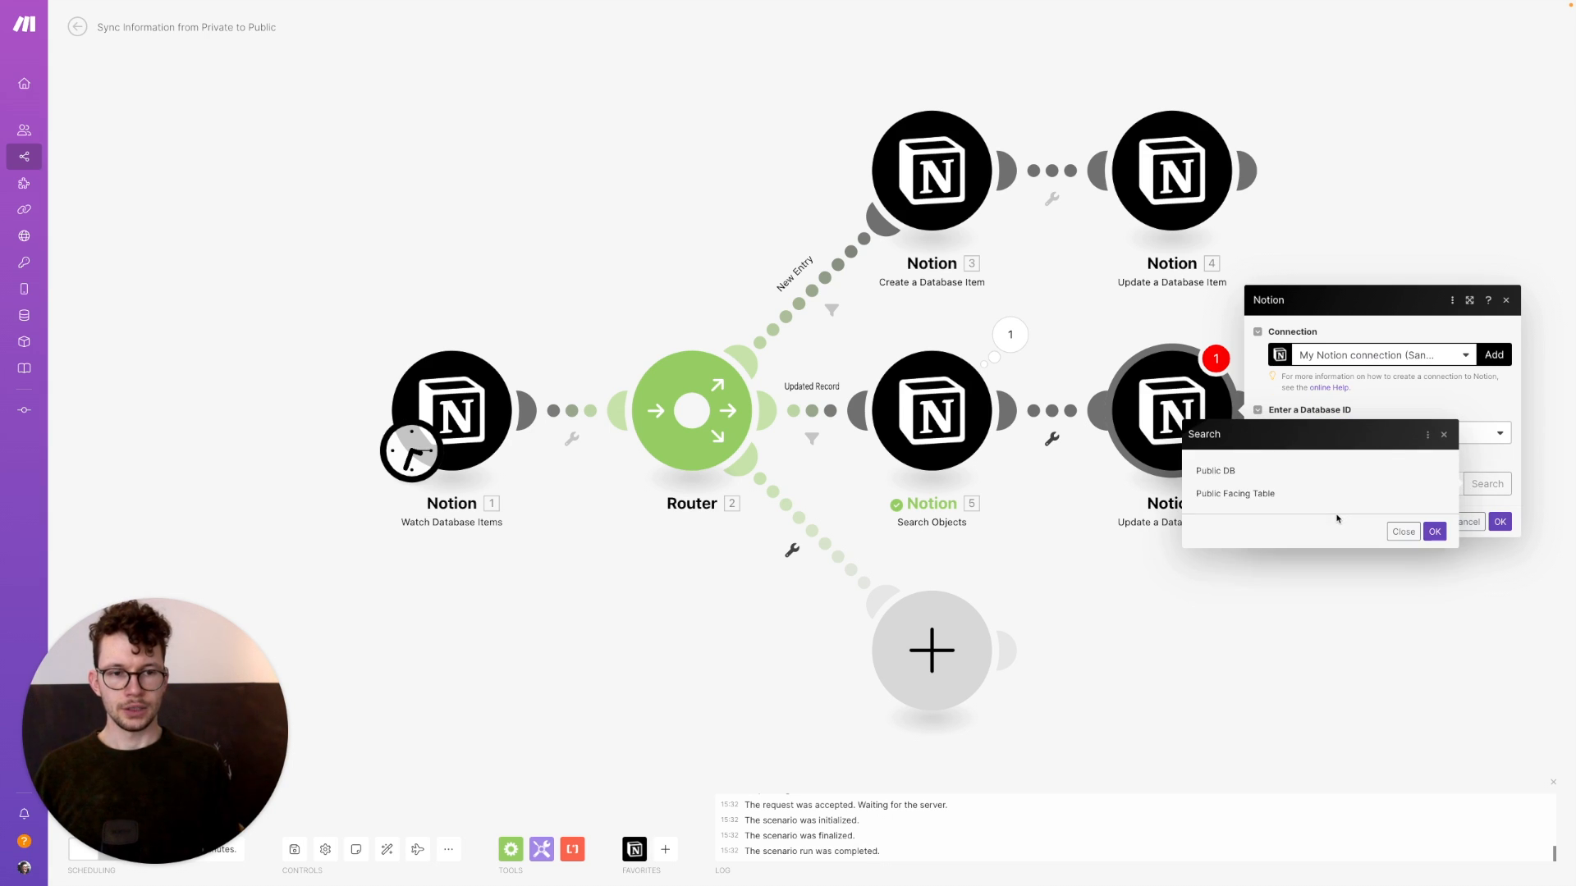
pyautogui.click(1216, 471)
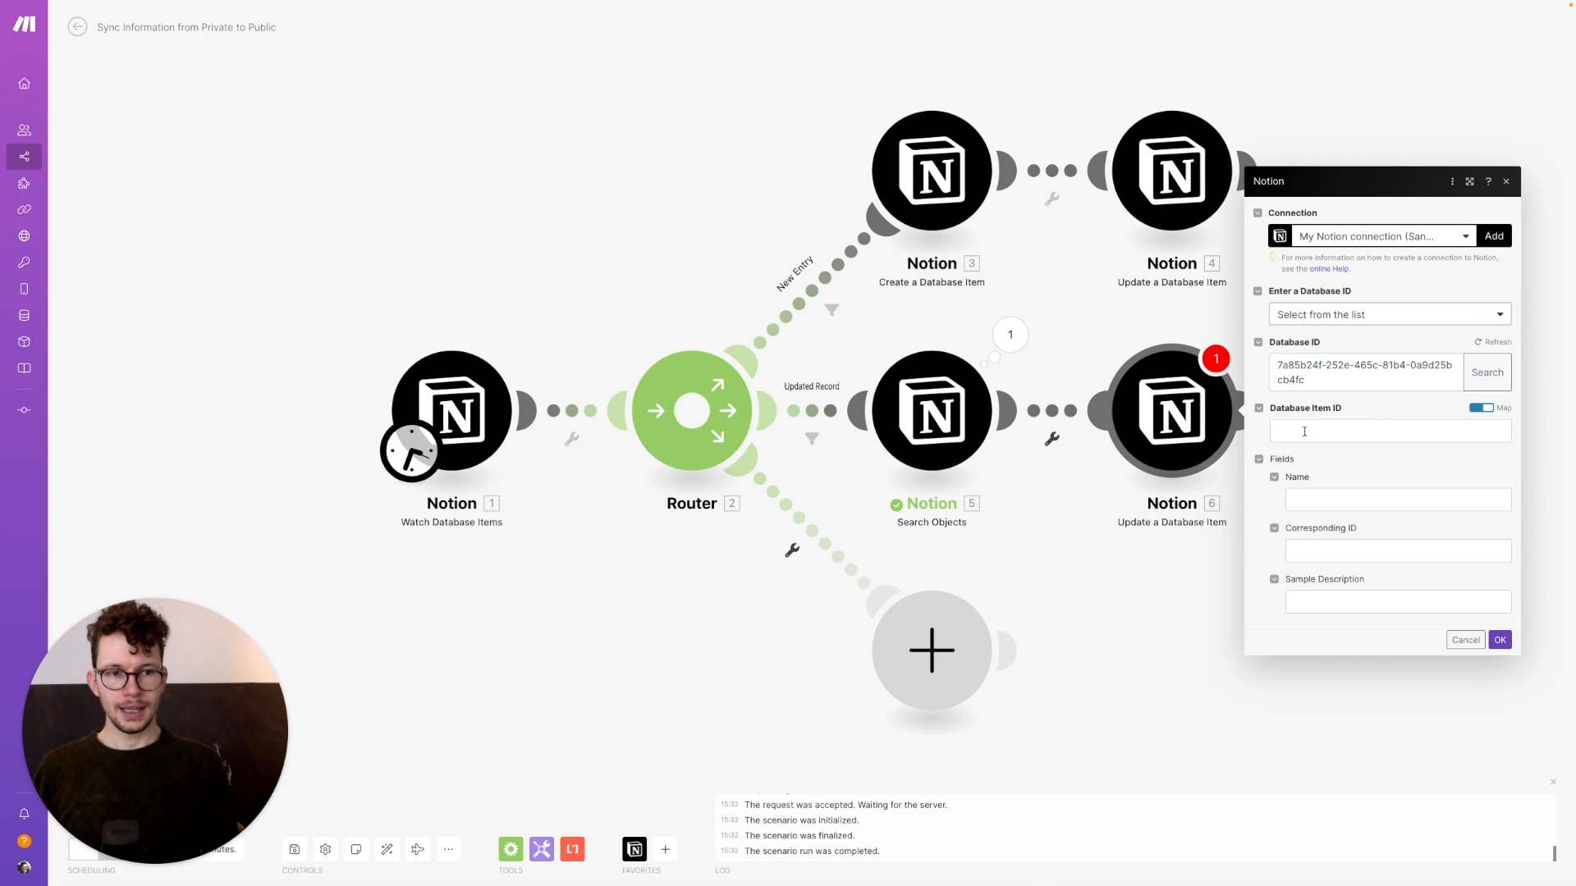
# Map the found Page ID, Name plain text and Sample Description plain text, then save the module
pyautogui.click(1303, 432)
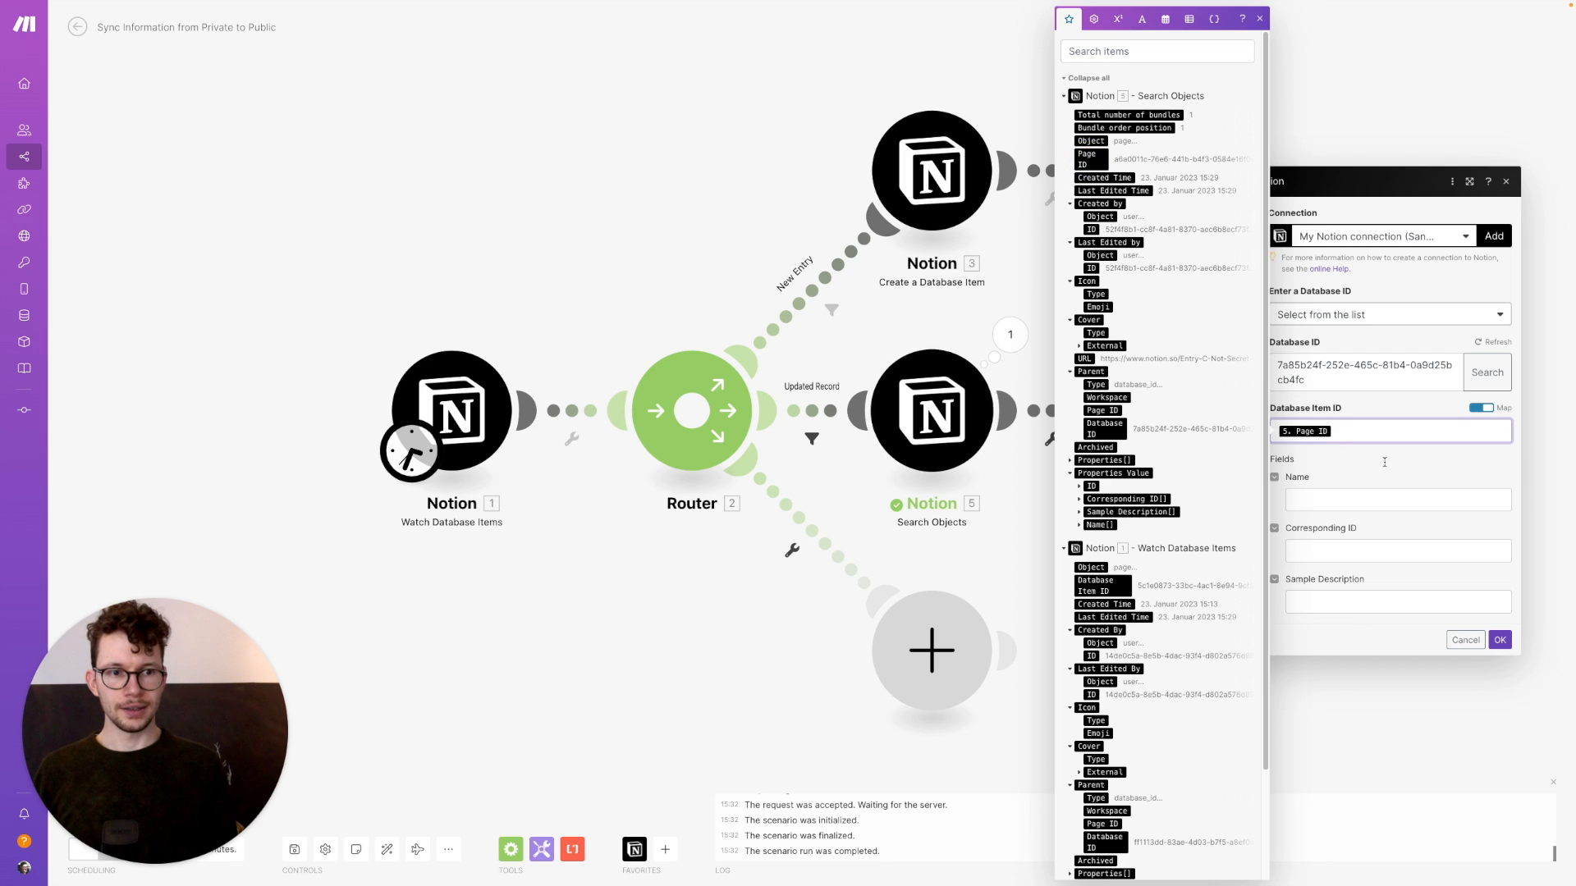
pyautogui.click(1086, 156)
pyautogui.click(1369, 501)
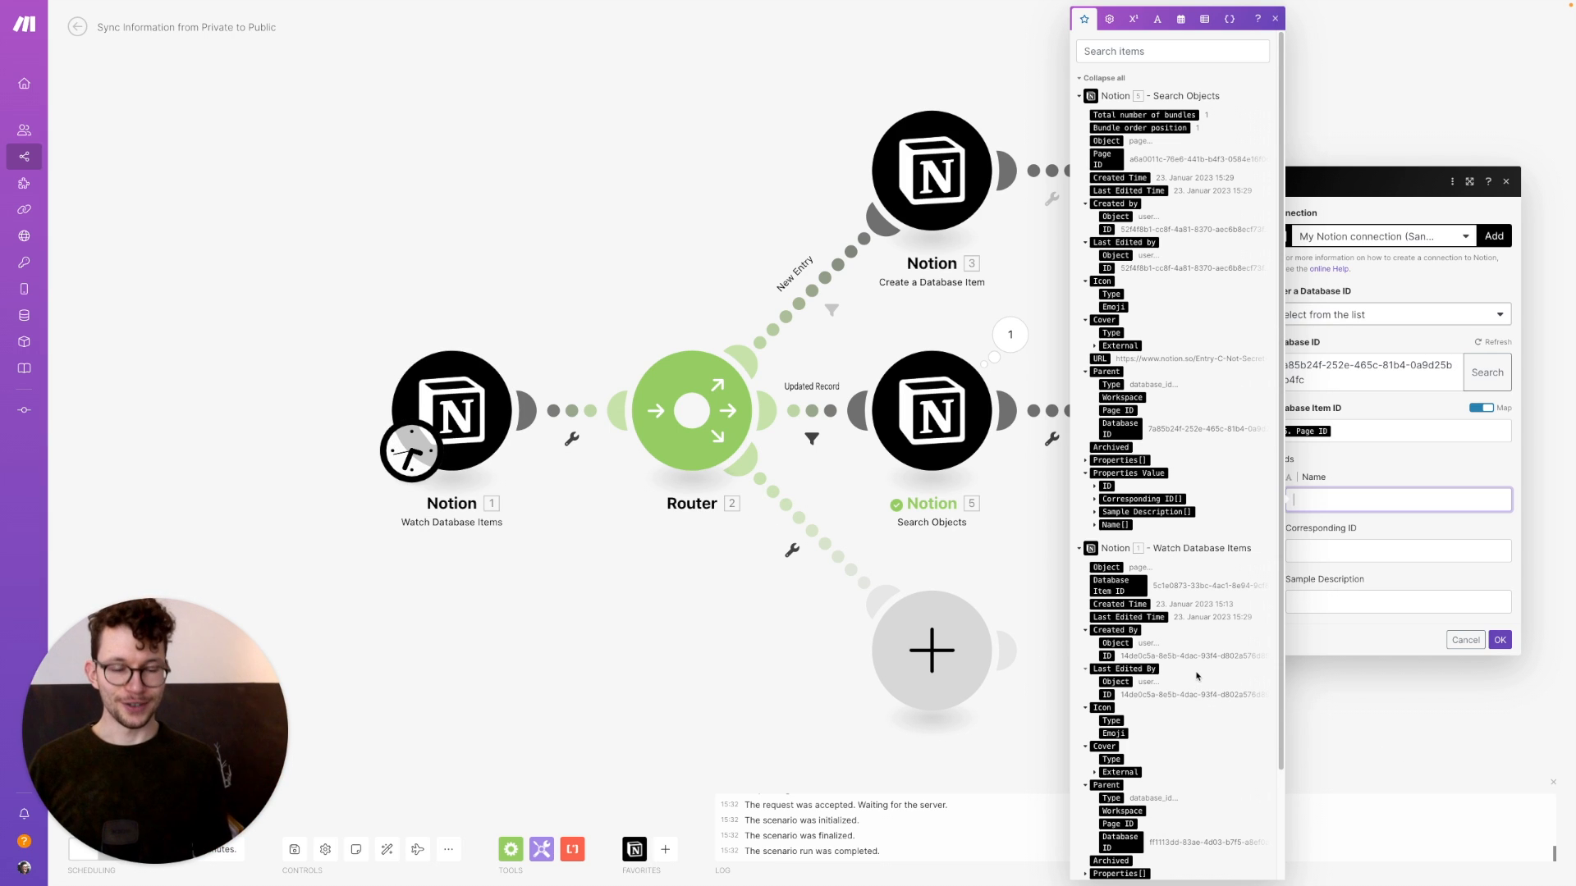
pyautogui.scroll(-3, 1173, 575)
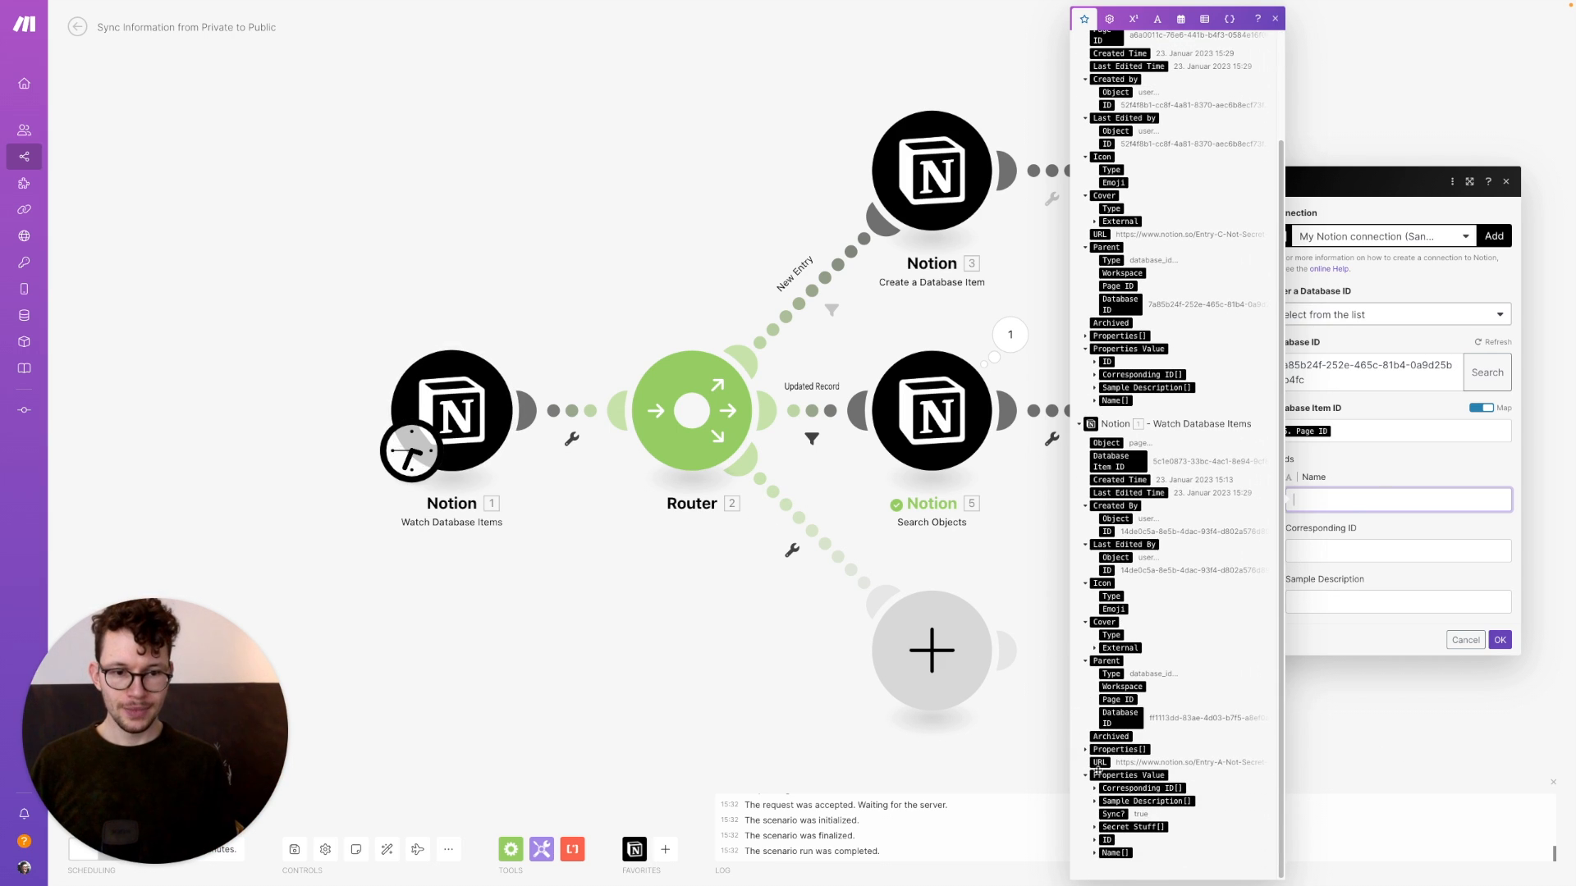
pyautogui.click(1095, 854)
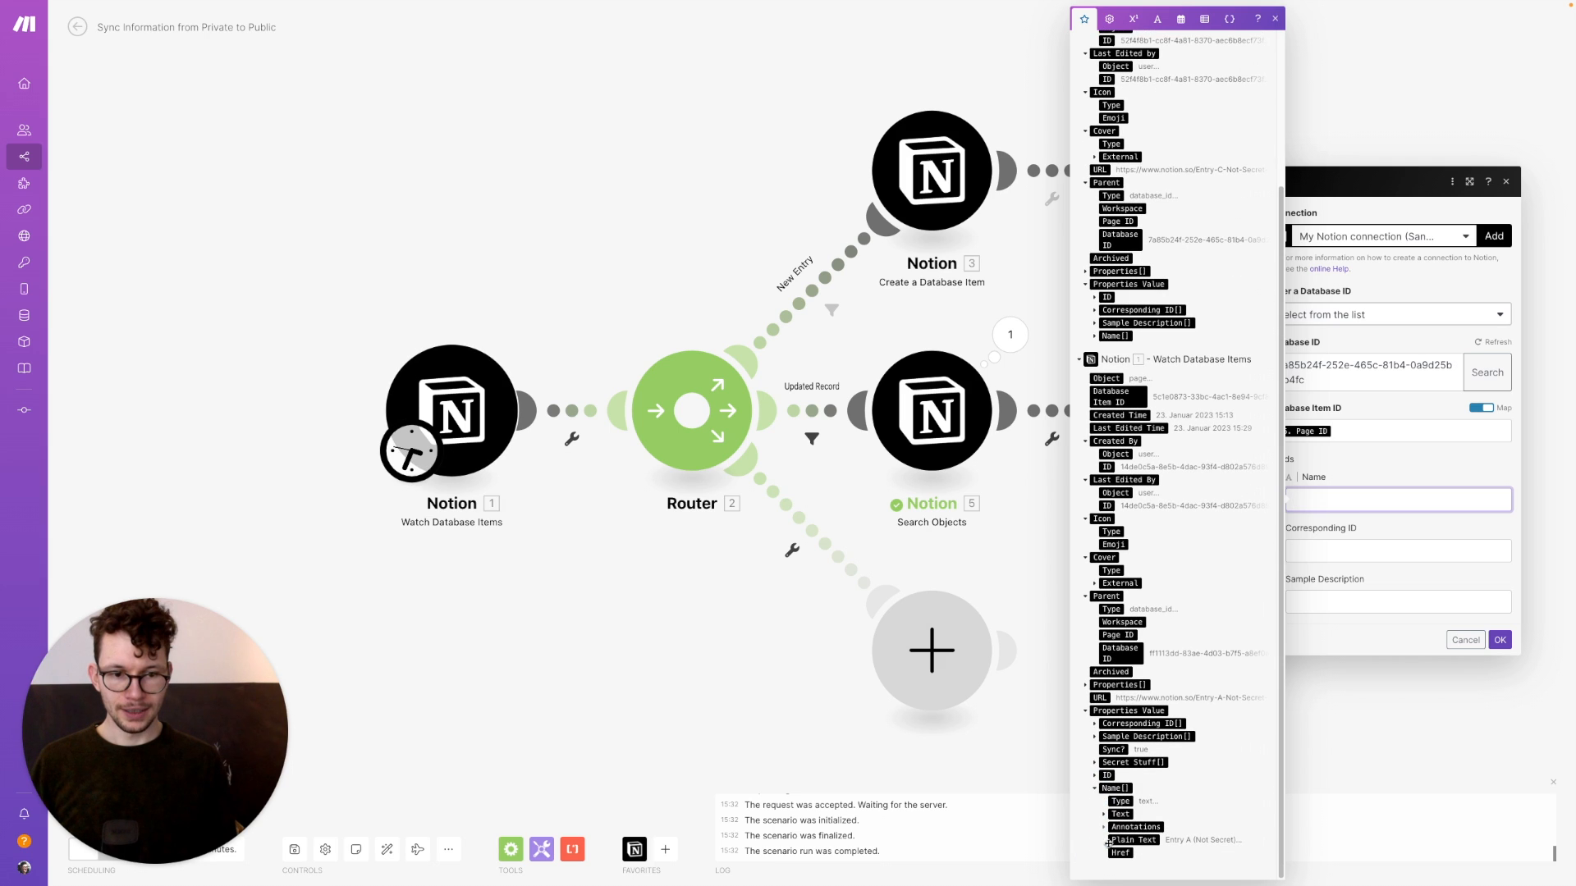
pyautogui.click(1122, 840)
pyautogui.click(1337, 600)
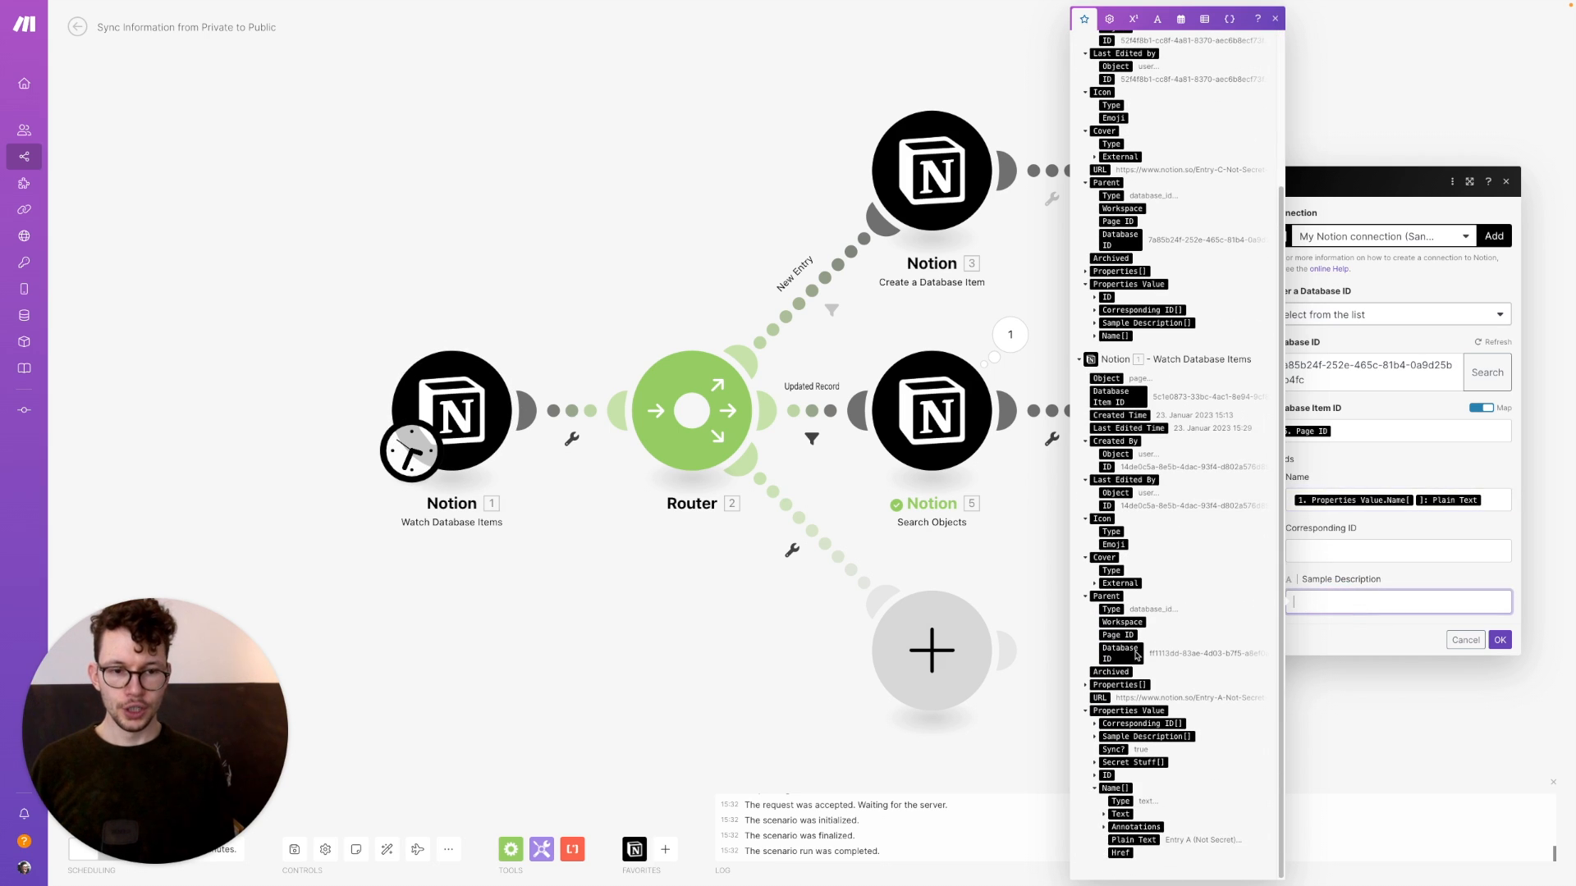
pyautogui.click(1094, 736)
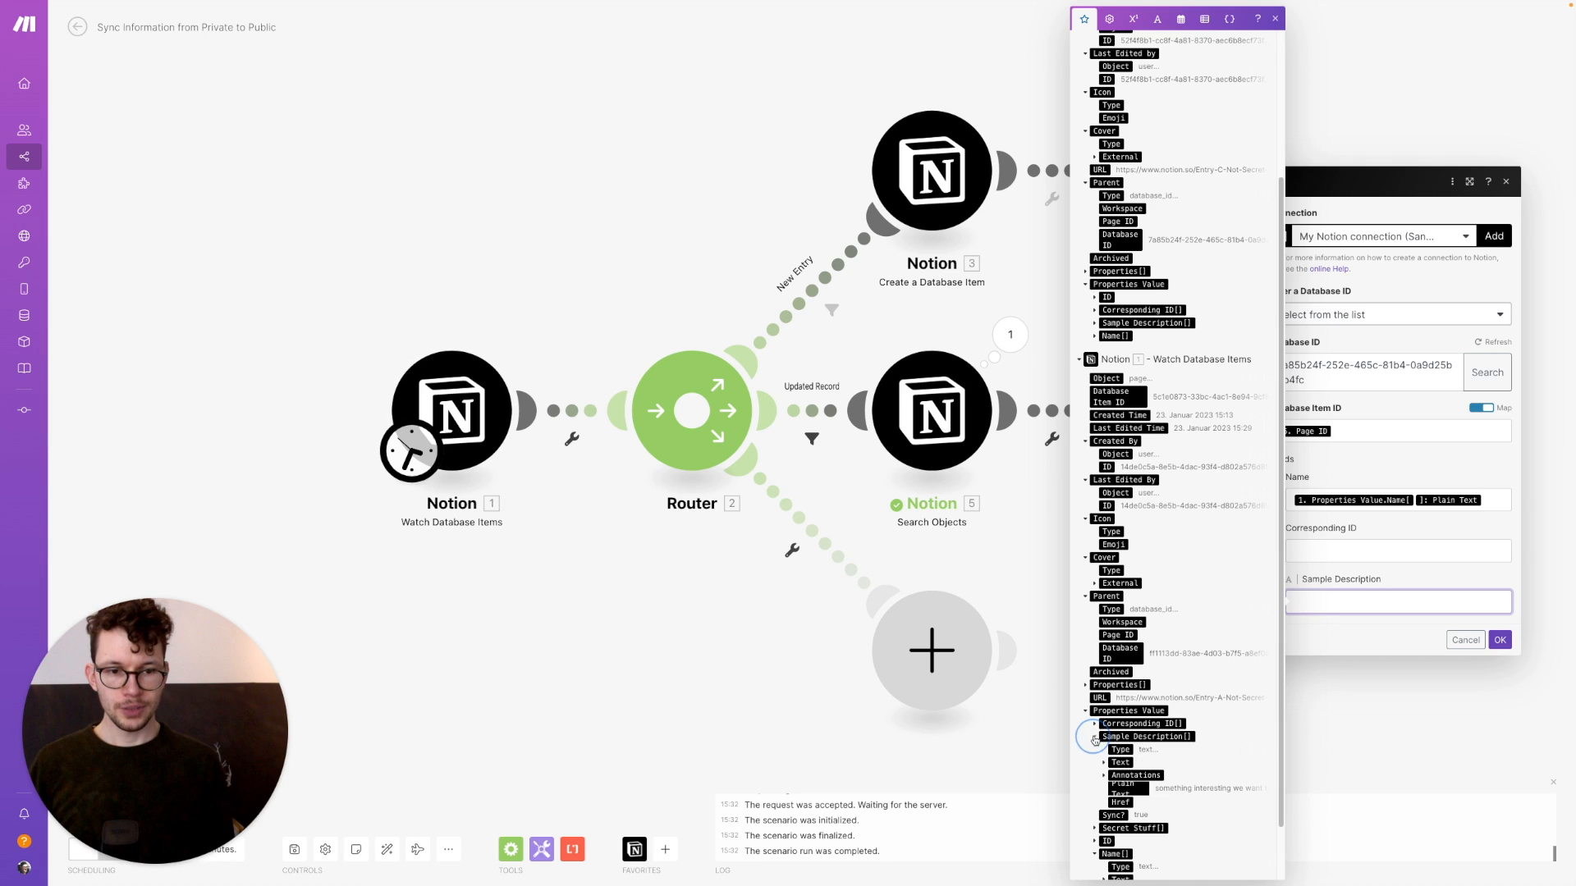
pyautogui.click(1139, 795)
pyautogui.click(1500, 655)
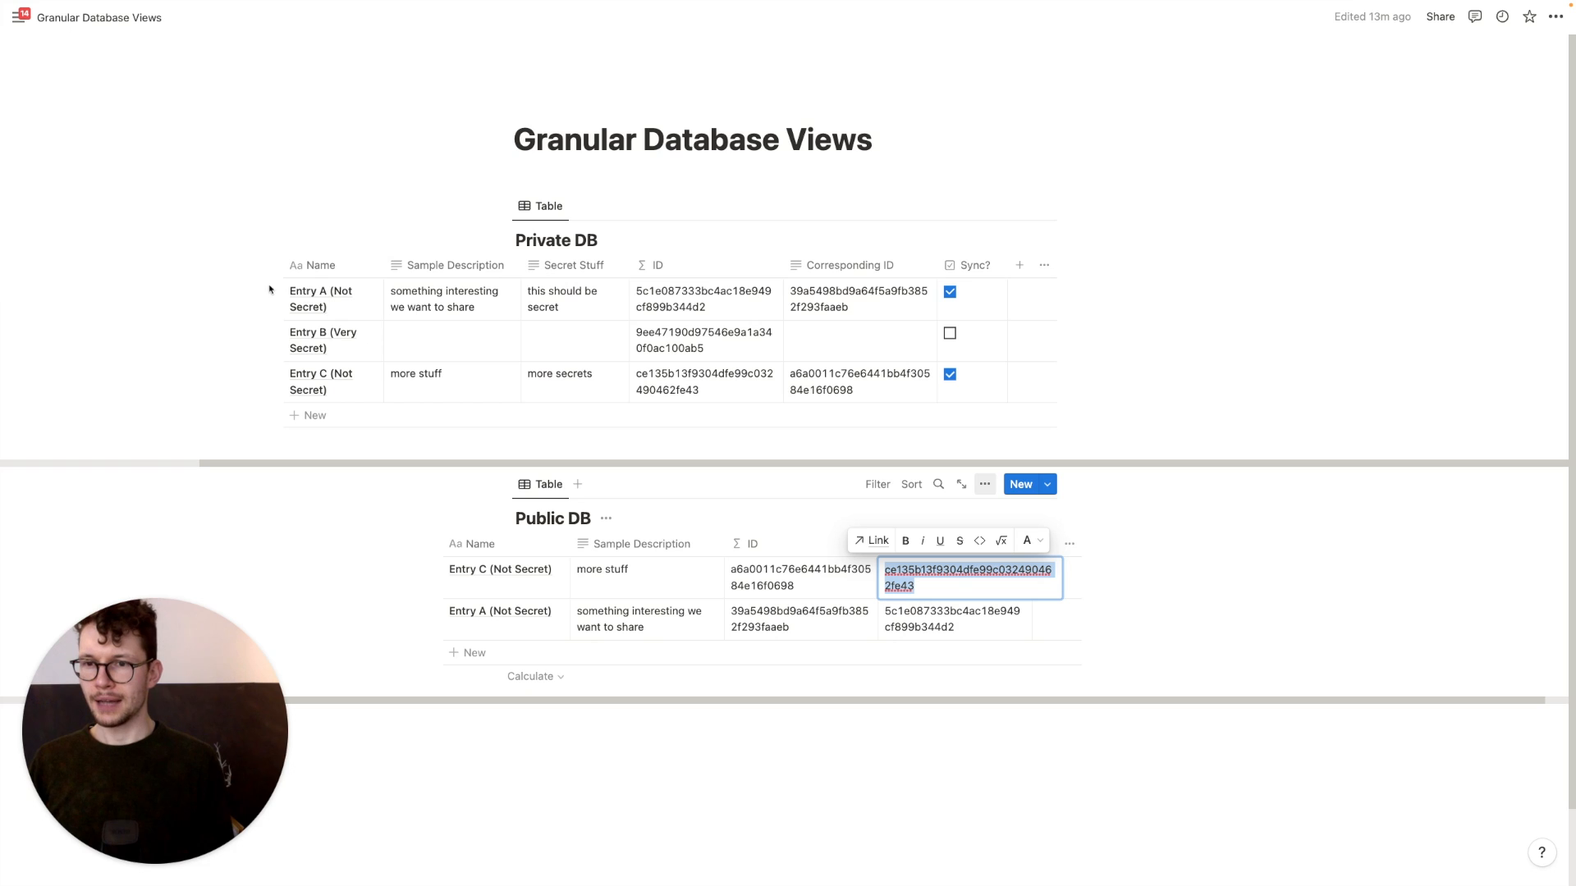
# Append '+ some changes' to Entry A's name in the Private DB
pyautogui.click(314, 298)
pyautogui.click(349, 310)
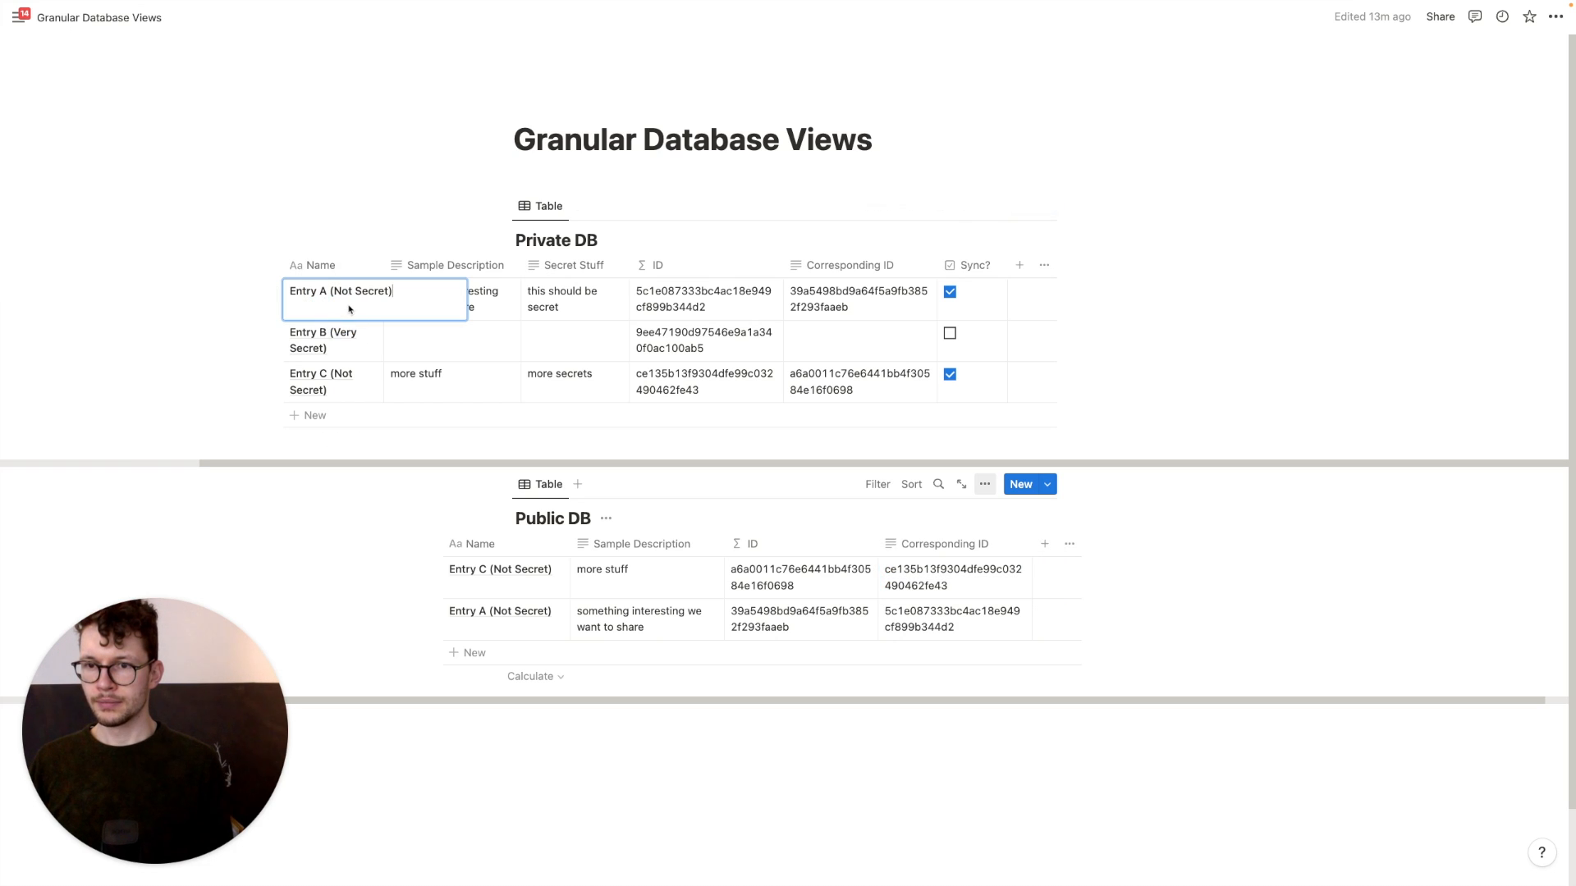
pyautogui.write('+')
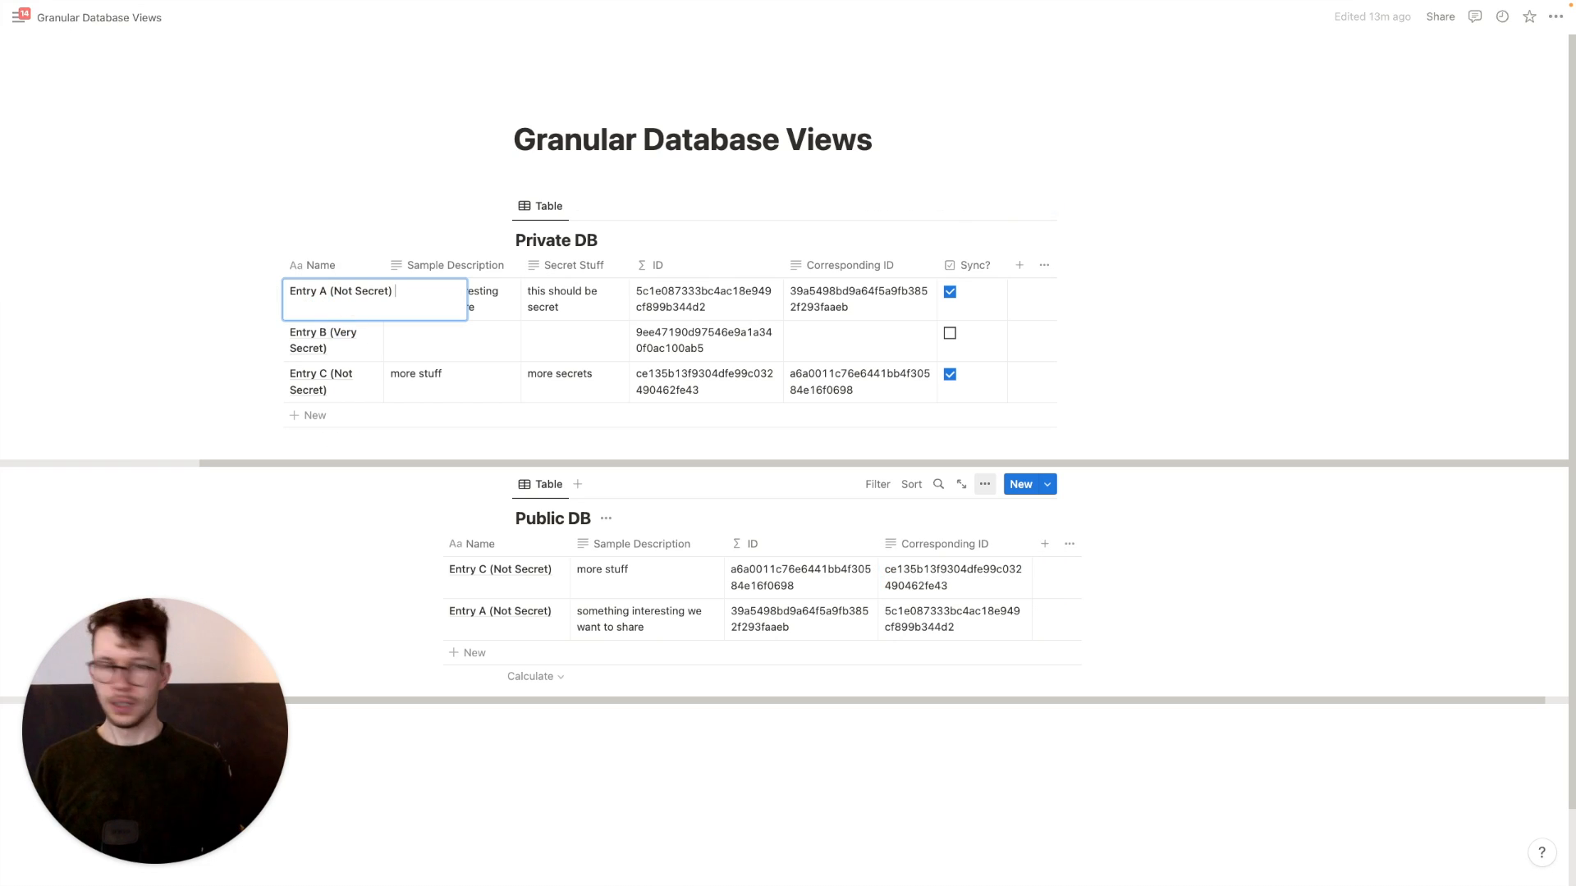
pyautogui.write(' some')
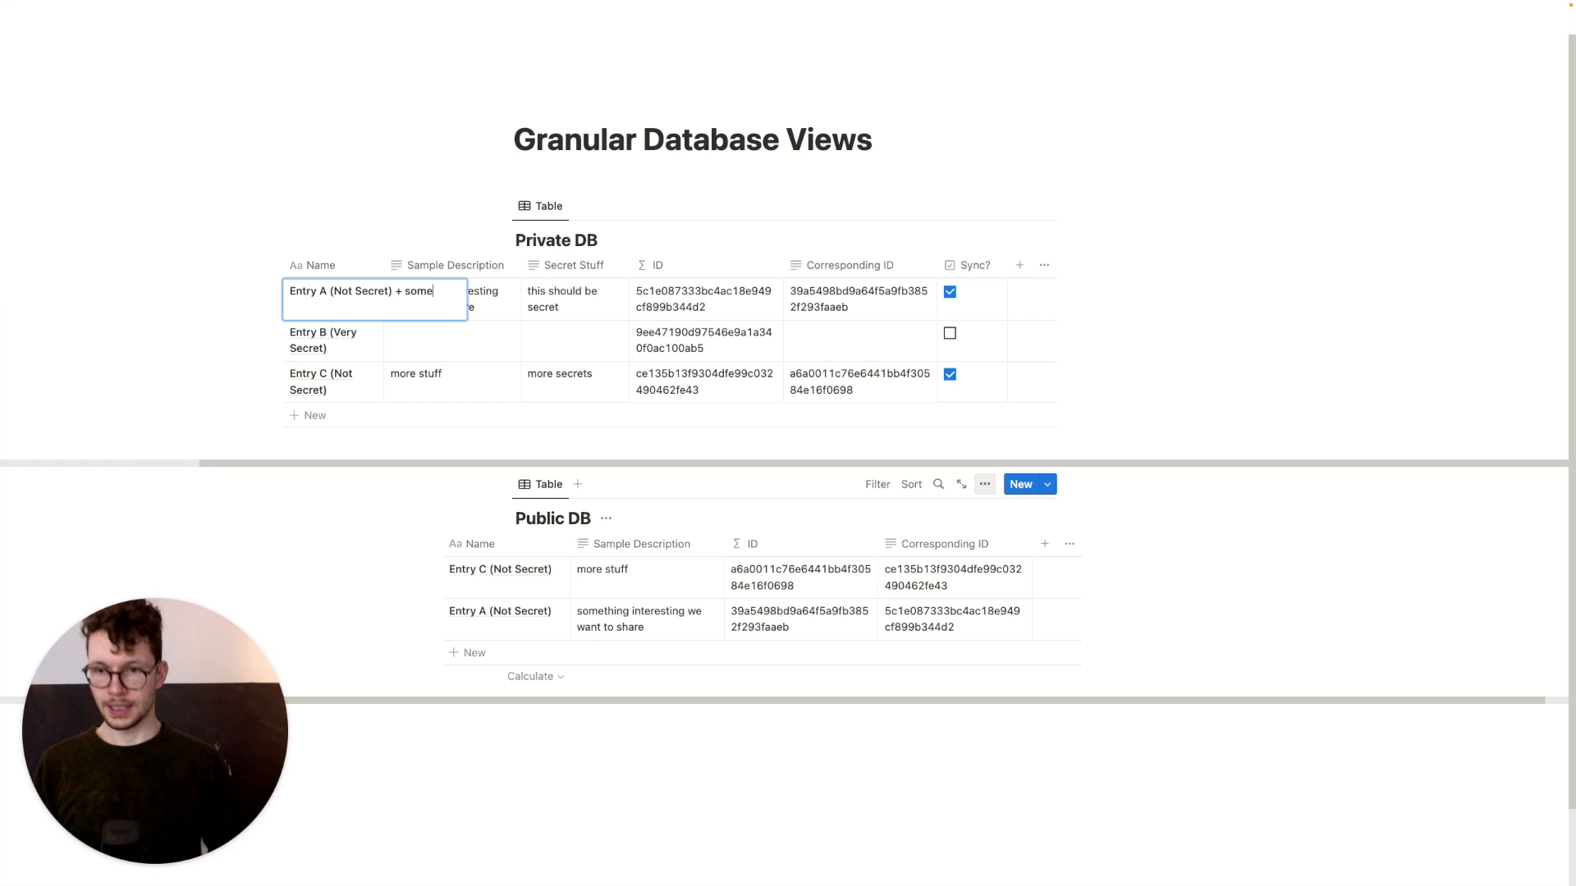
pyautogui.write(' changes')
pyautogui.press('Return')
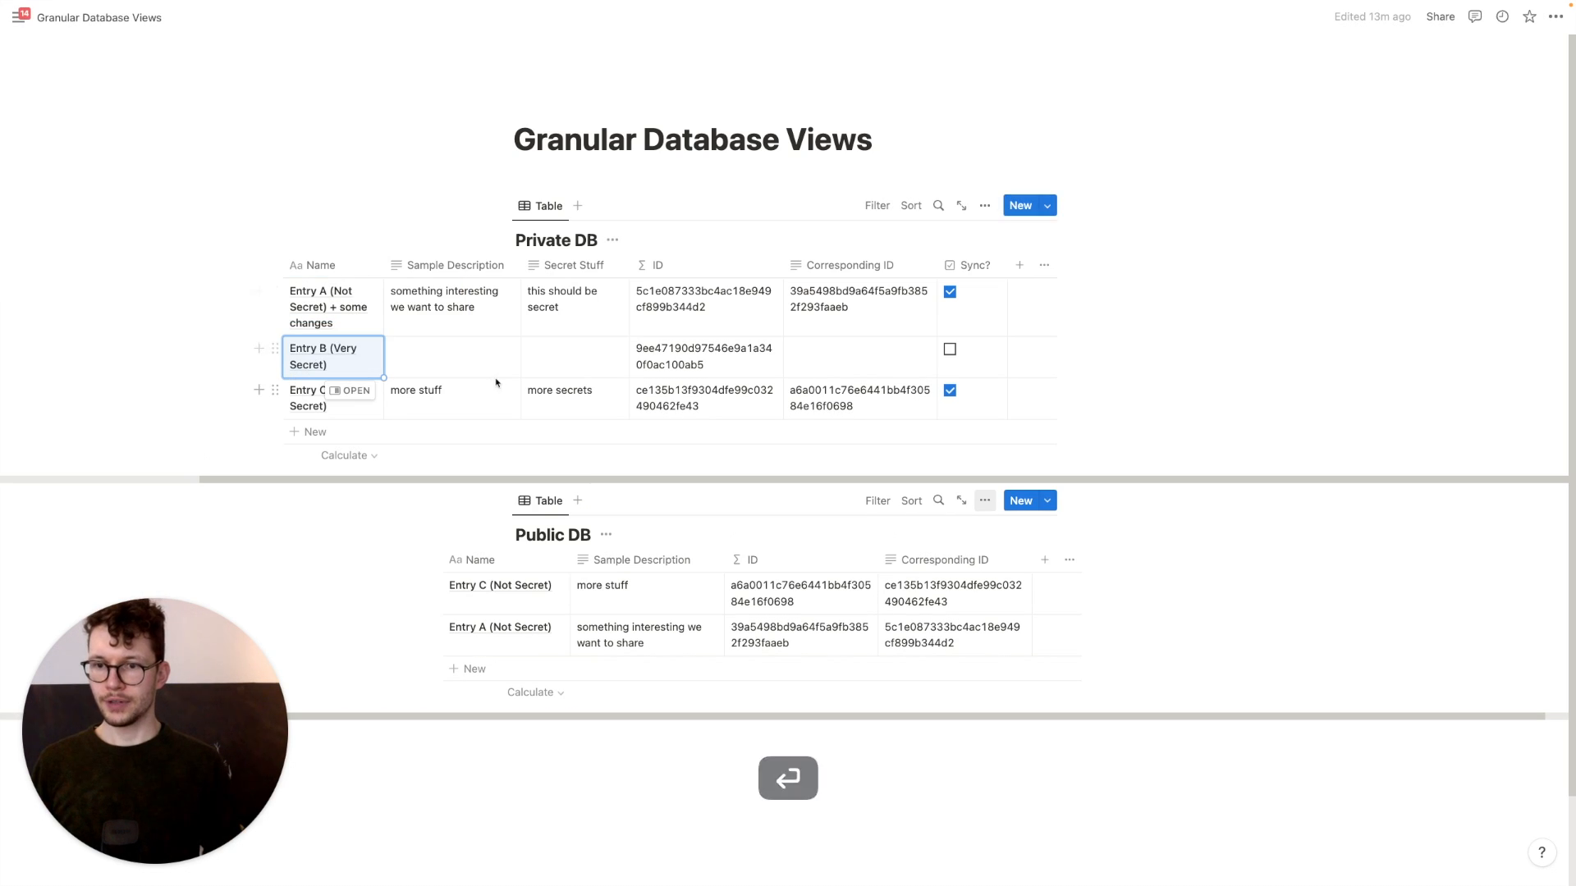
# Extend Entry C's Sample Description to end with 'do it later', then return to Make
pyautogui.click(482, 404)
pyautogui.write('that we forgot to add earlier so now we')
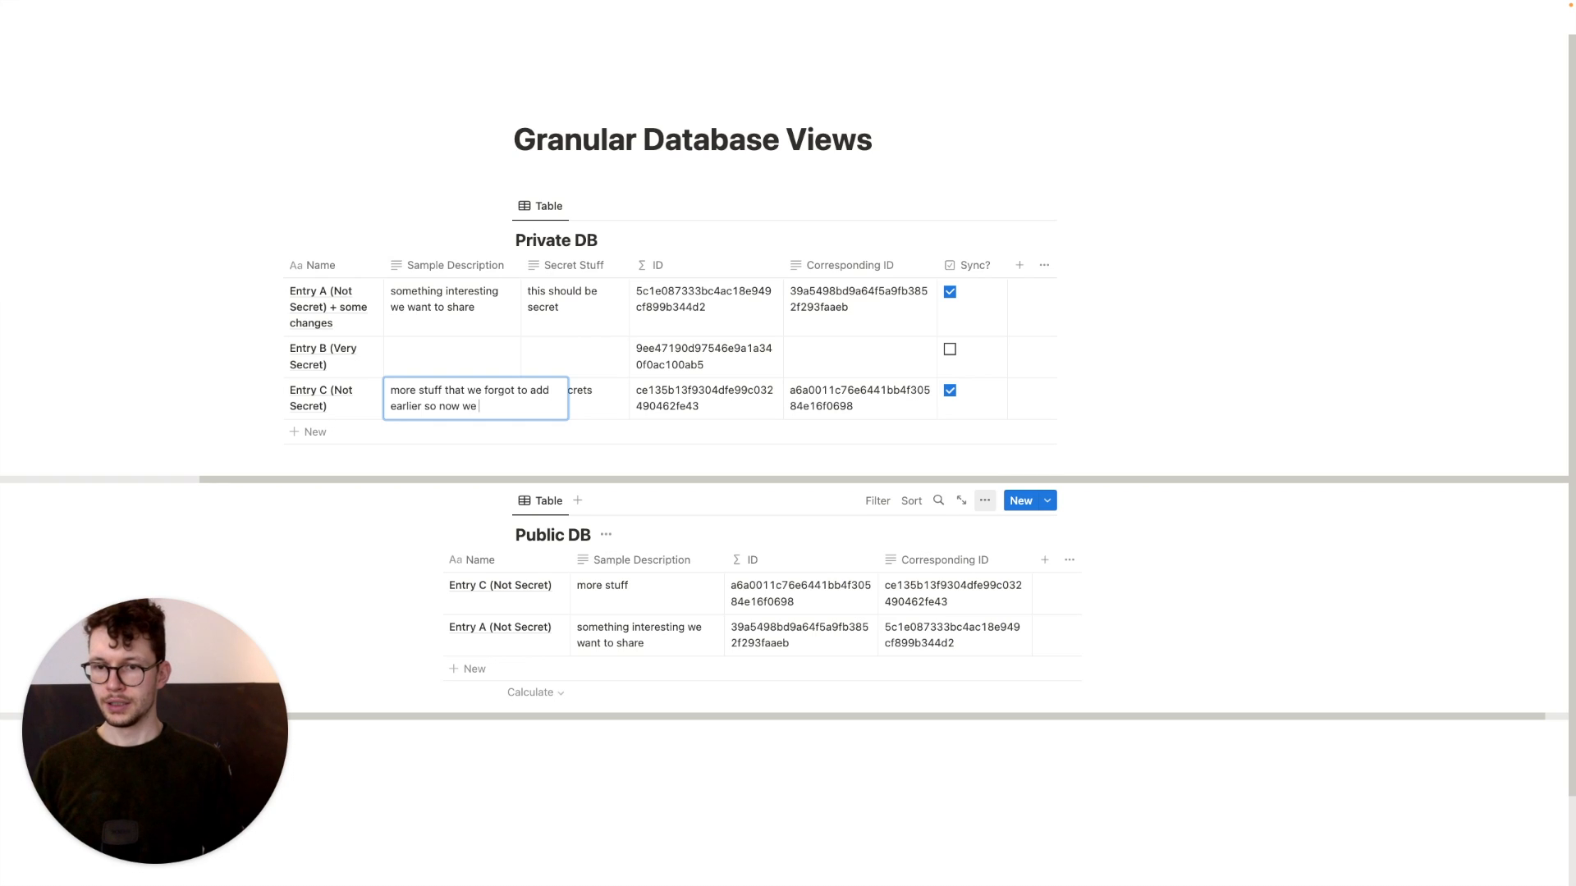
pyautogui.write('do it later')
pyautogui.press('Return')
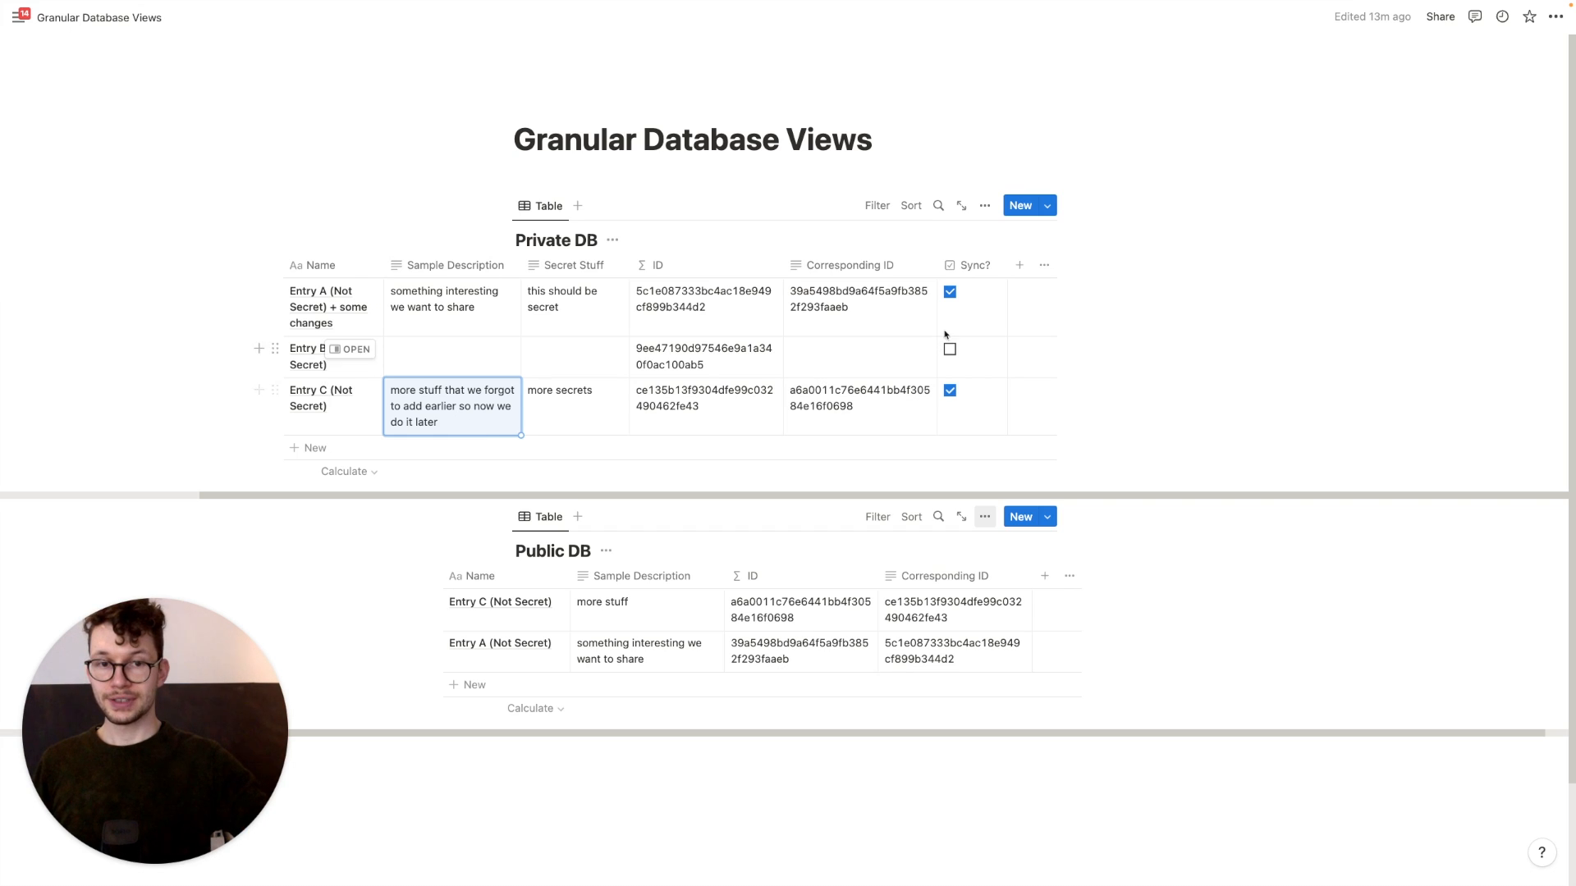
pyautogui.hotkey('ctrl', 'Left')
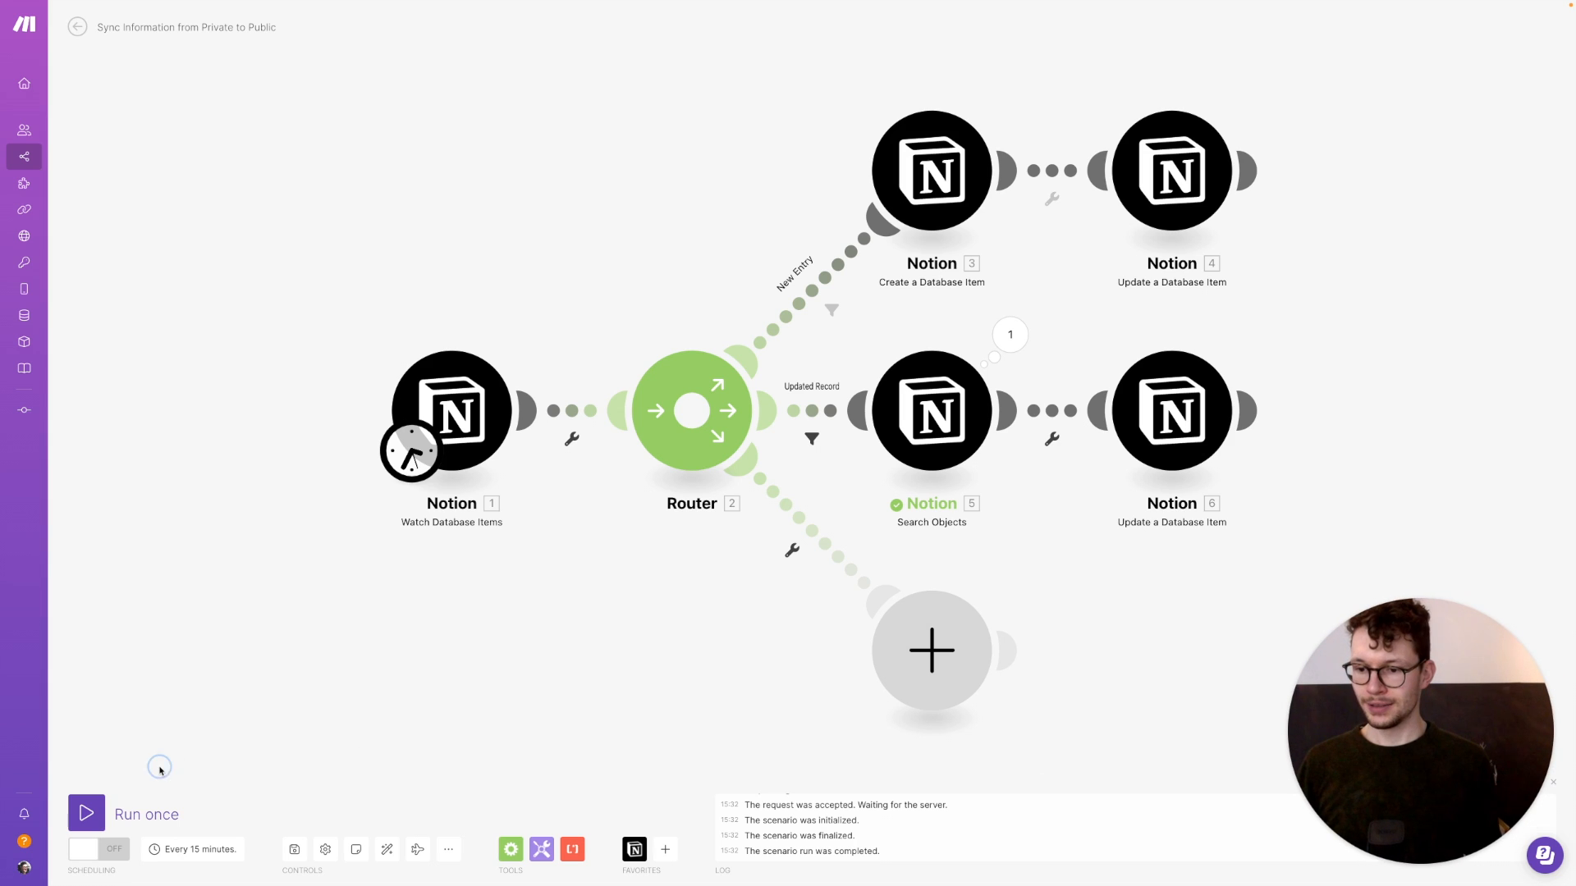
# Run the scenario once and verify in Notion that Public DB's Entry A and Entry C updated
pyautogui.click(69, 813)
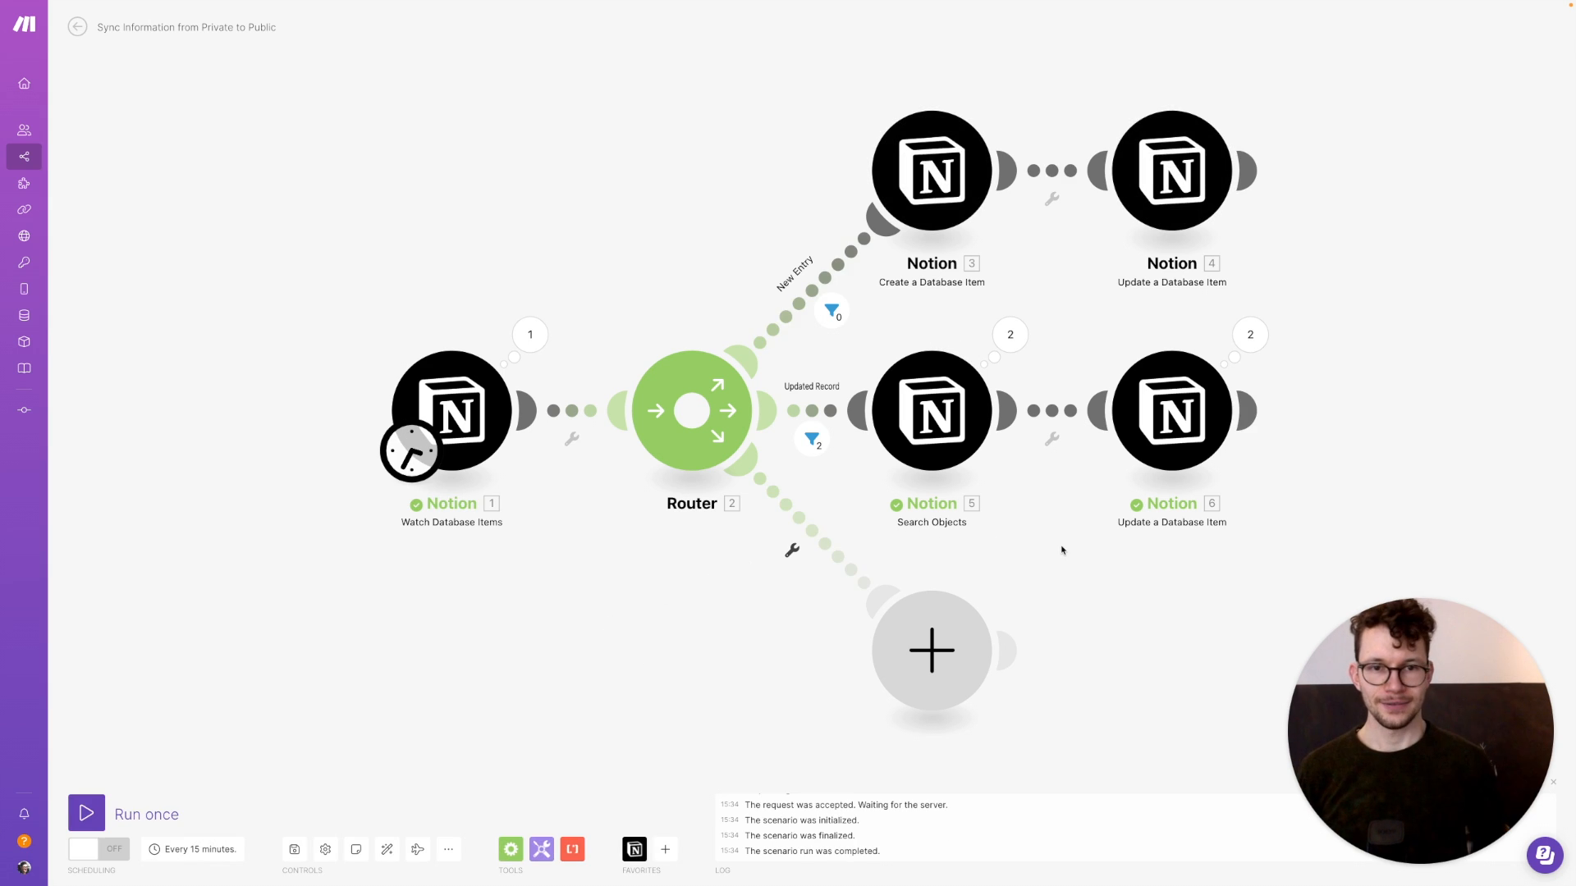
pyautogui.hotkey('ctrl', 'Right')
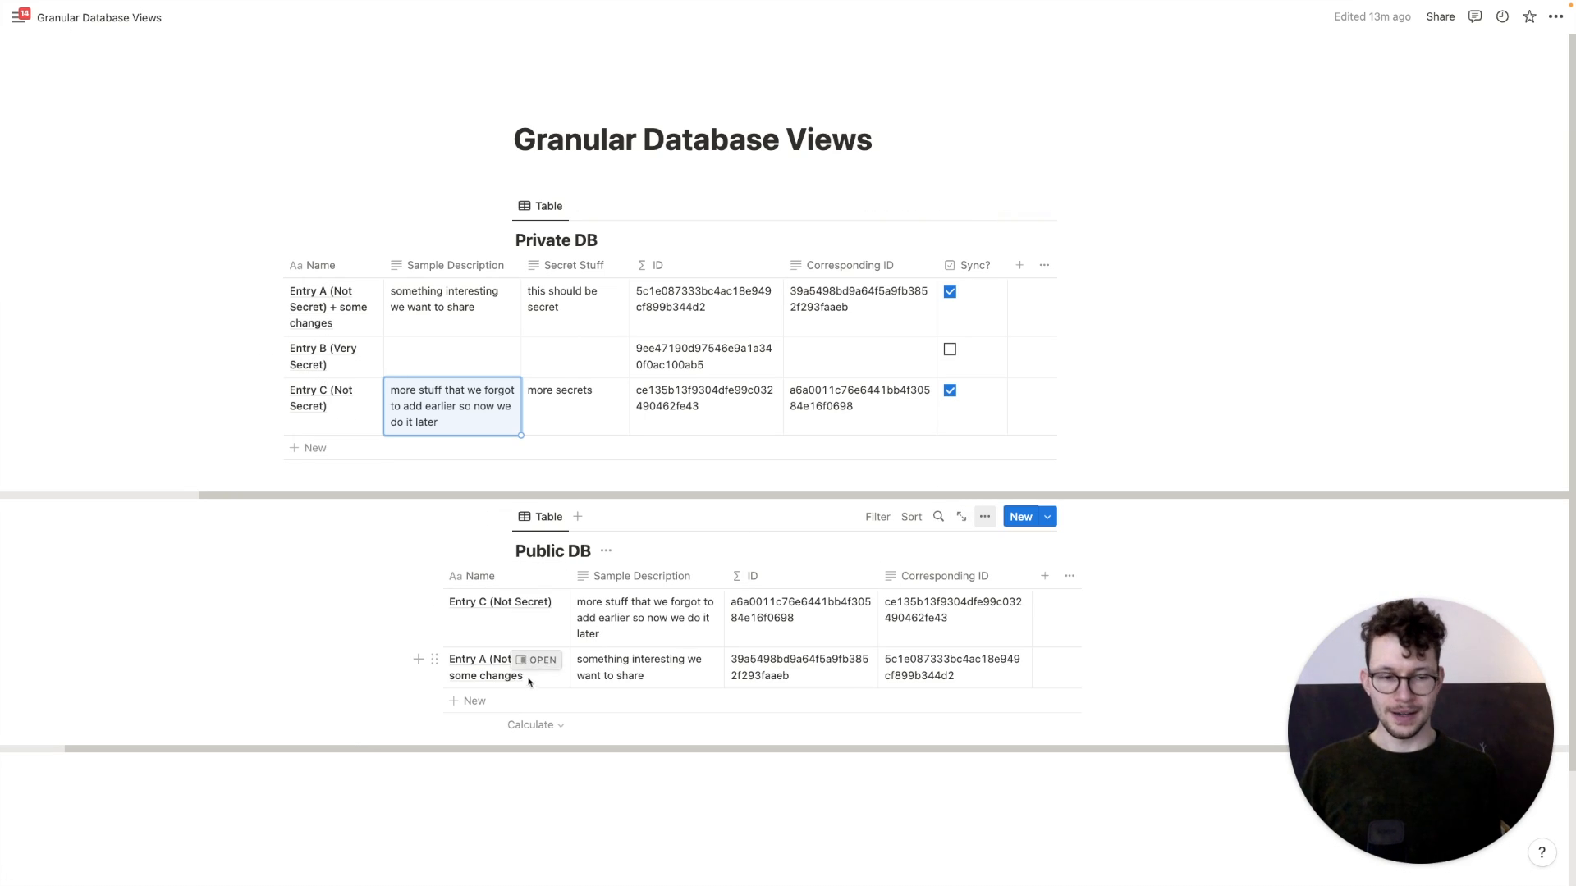
pyautogui.hotkey('ctrl', 'Left')
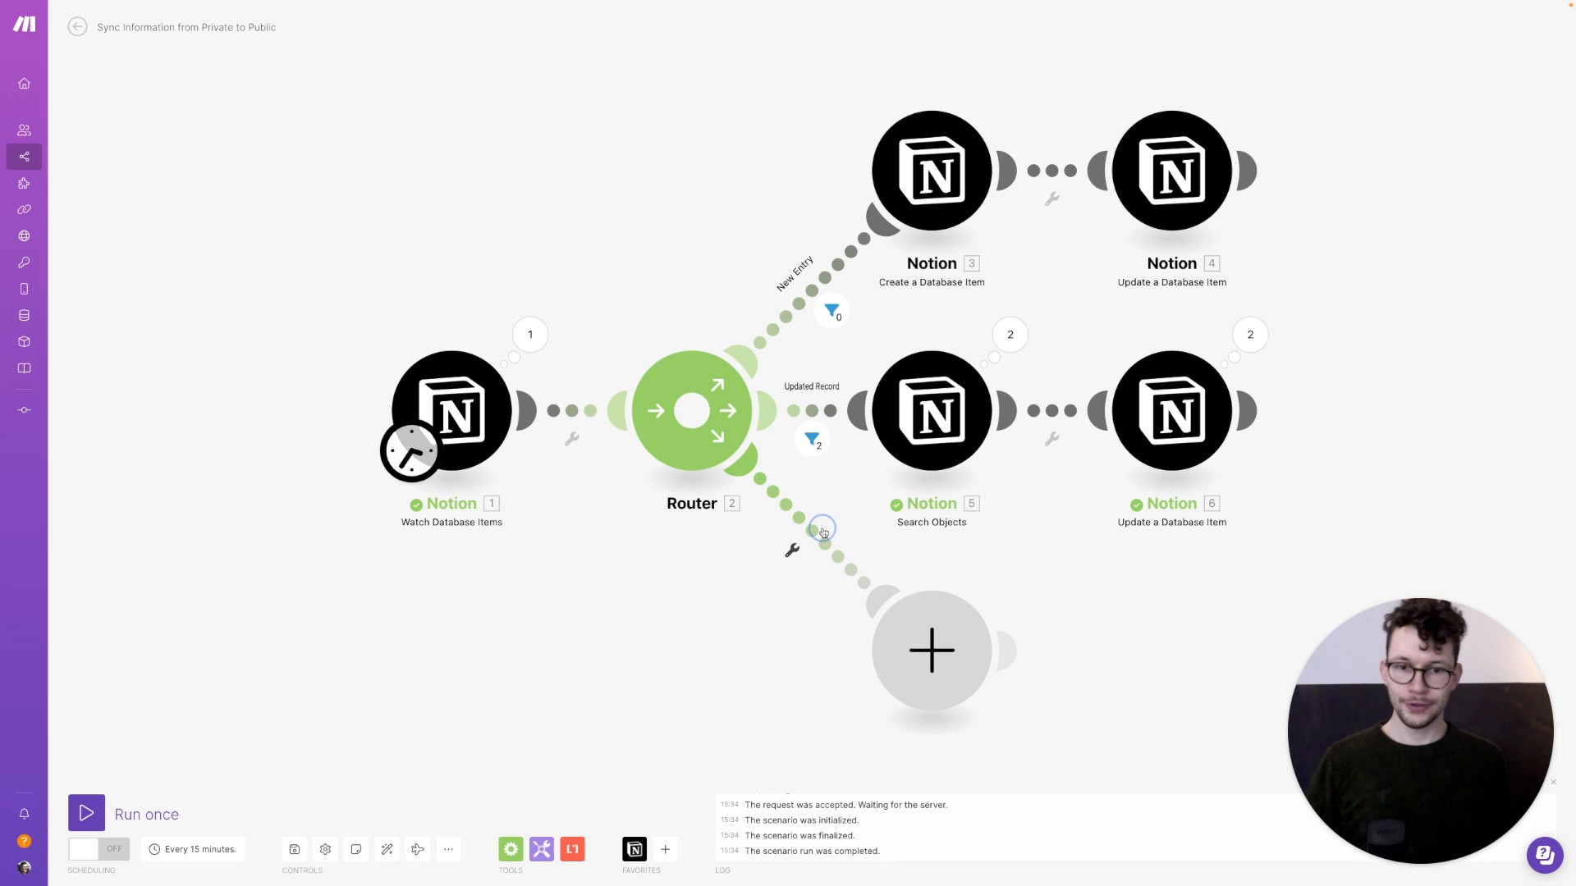
# Give the third route a filter whose first condition is Sync? Boolean equal to false
pyautogui.click(823, 532)
pyautogui.click(905, 441)
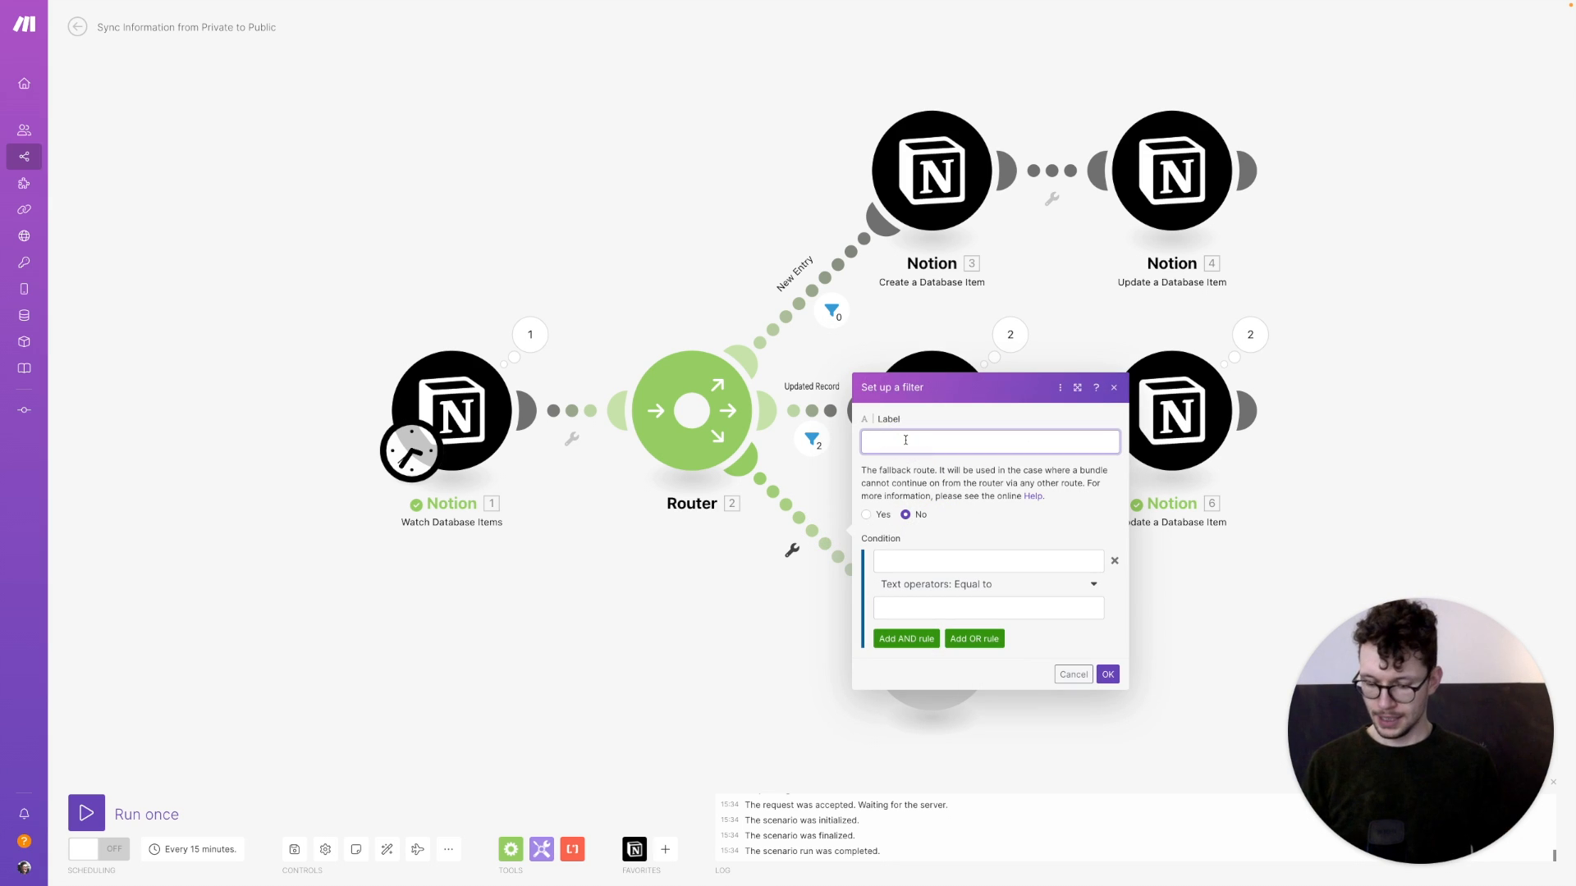
pyautogui.click(907, 559)
pyautogui.click(1148, 768)
pyautogui.click(972, 585)
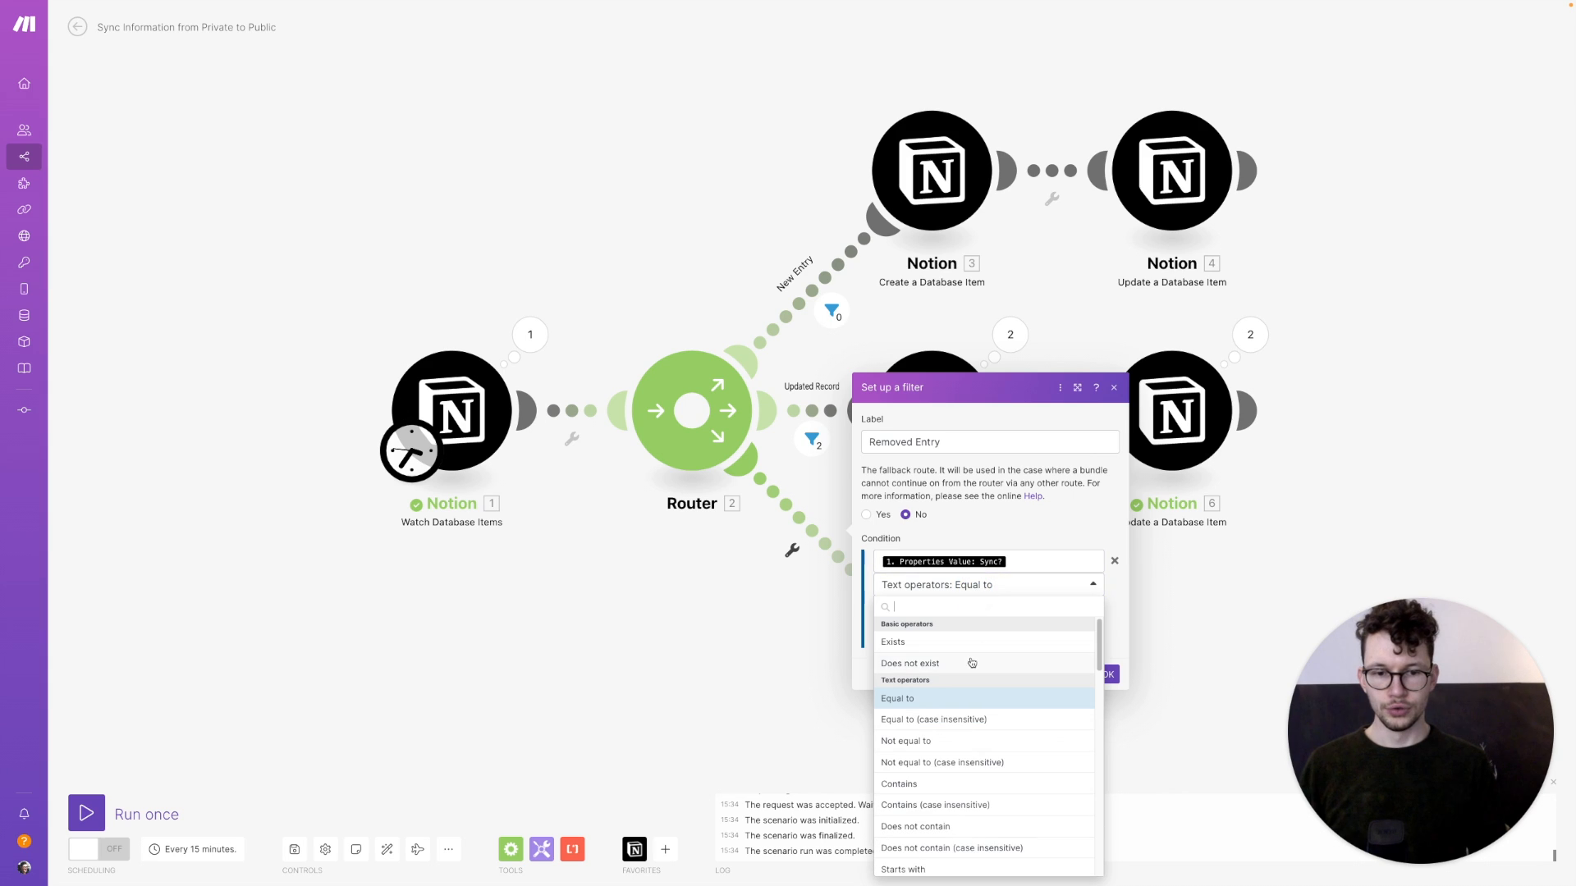
pyautogui.scroll(-3, 970, 662)
pyautogui.scroll(-1, 960, 670)
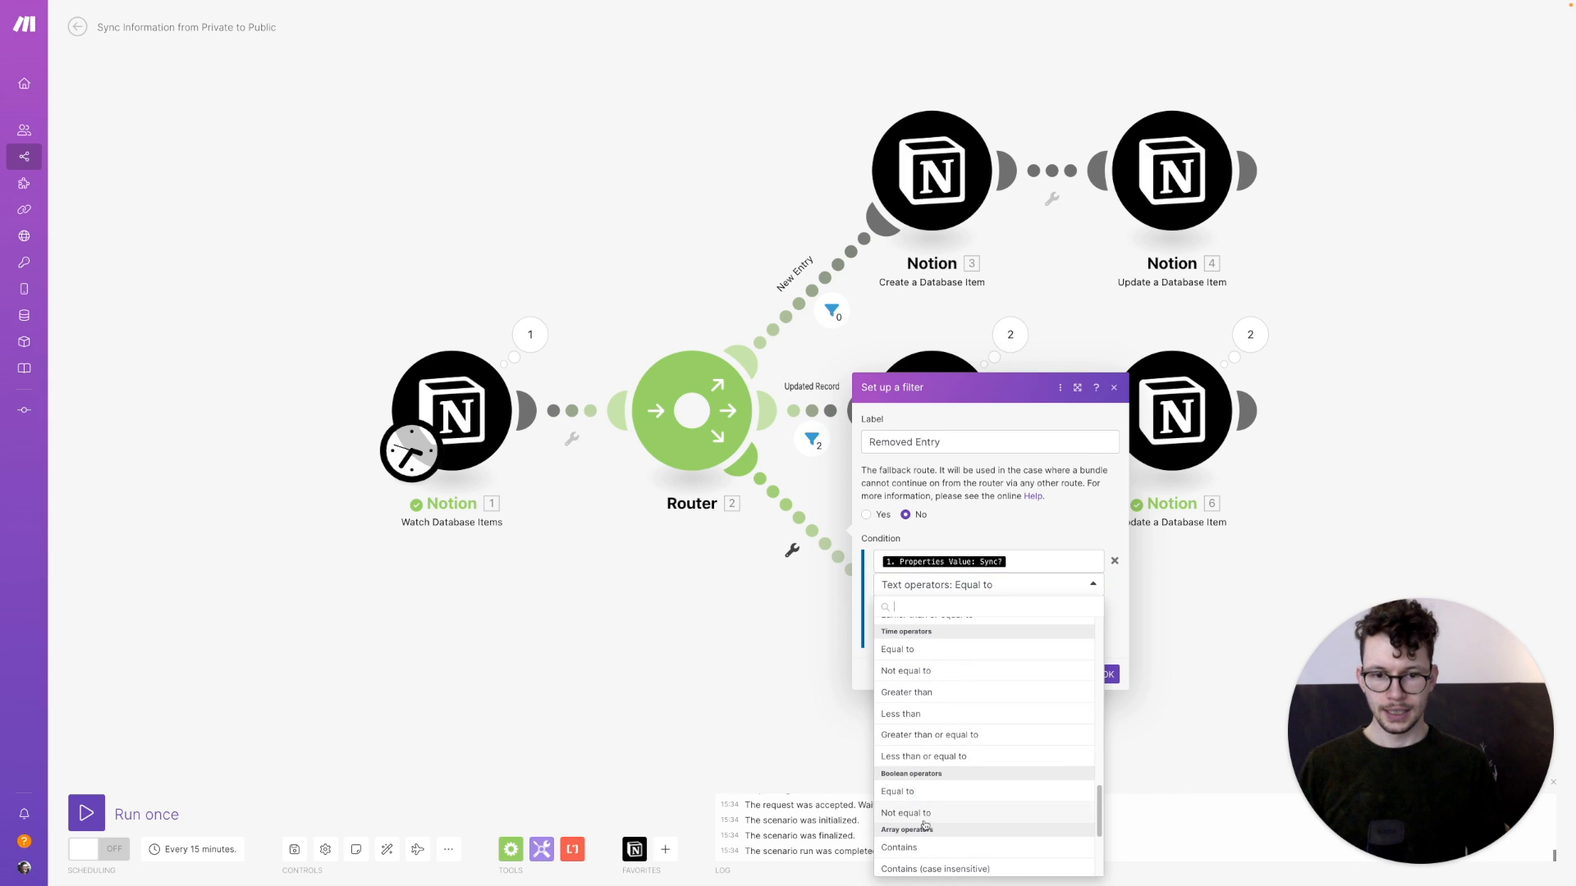
pyautogui.click(927, 816)
pyautogui.click(968, 585)
pyautogui.scroll(-2, 910, 722)
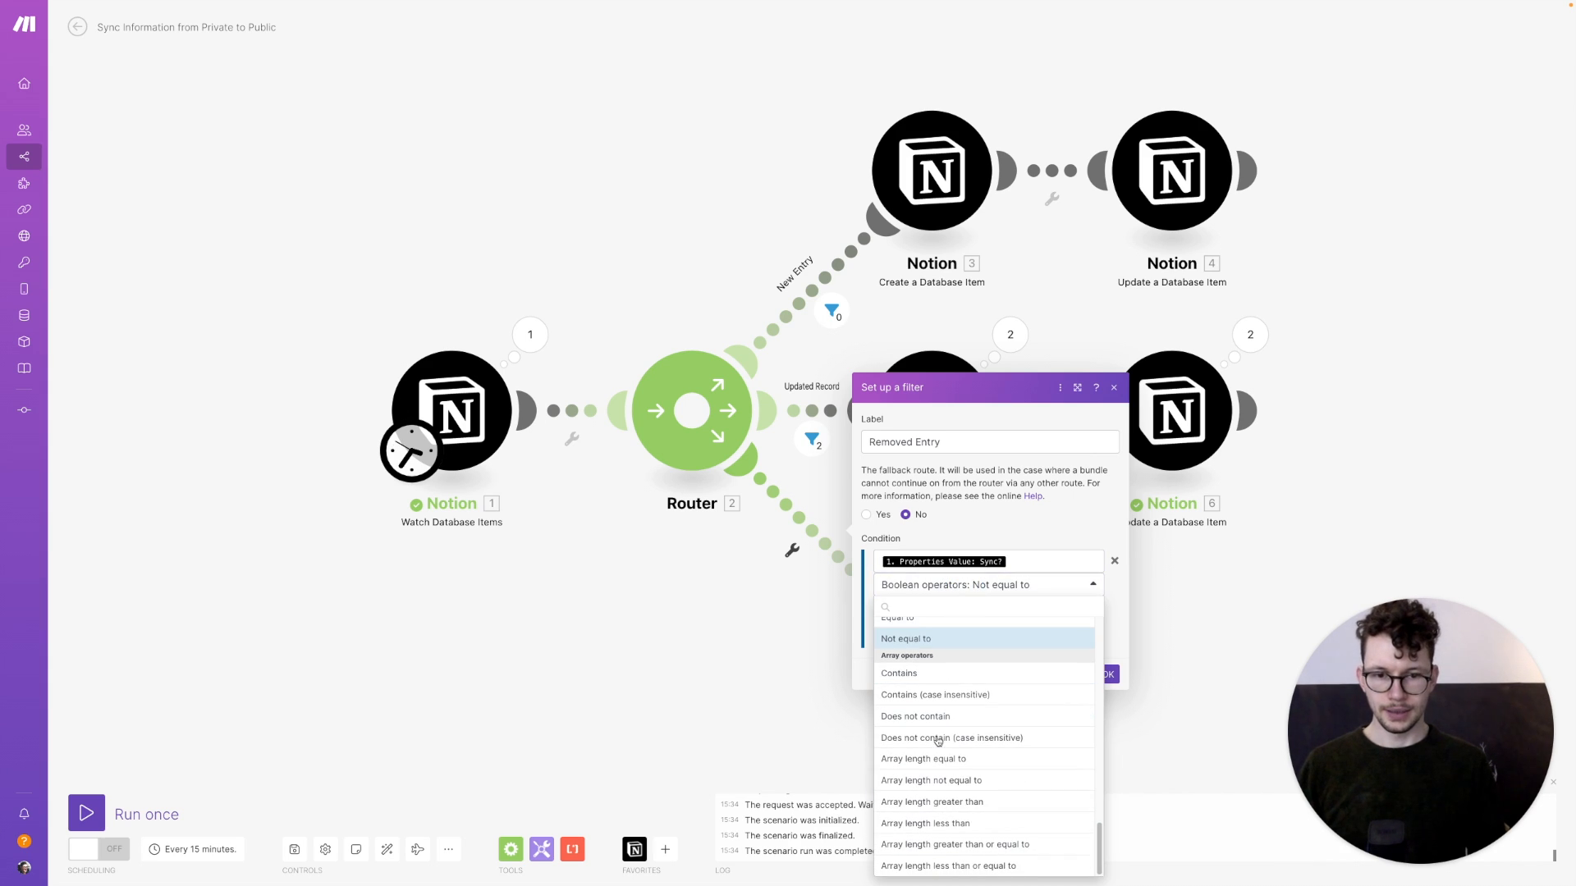
pyautogui.scroll(1, 908, 722)
pyautogui.click(910, 697)
pyautogui.click(924, 608)
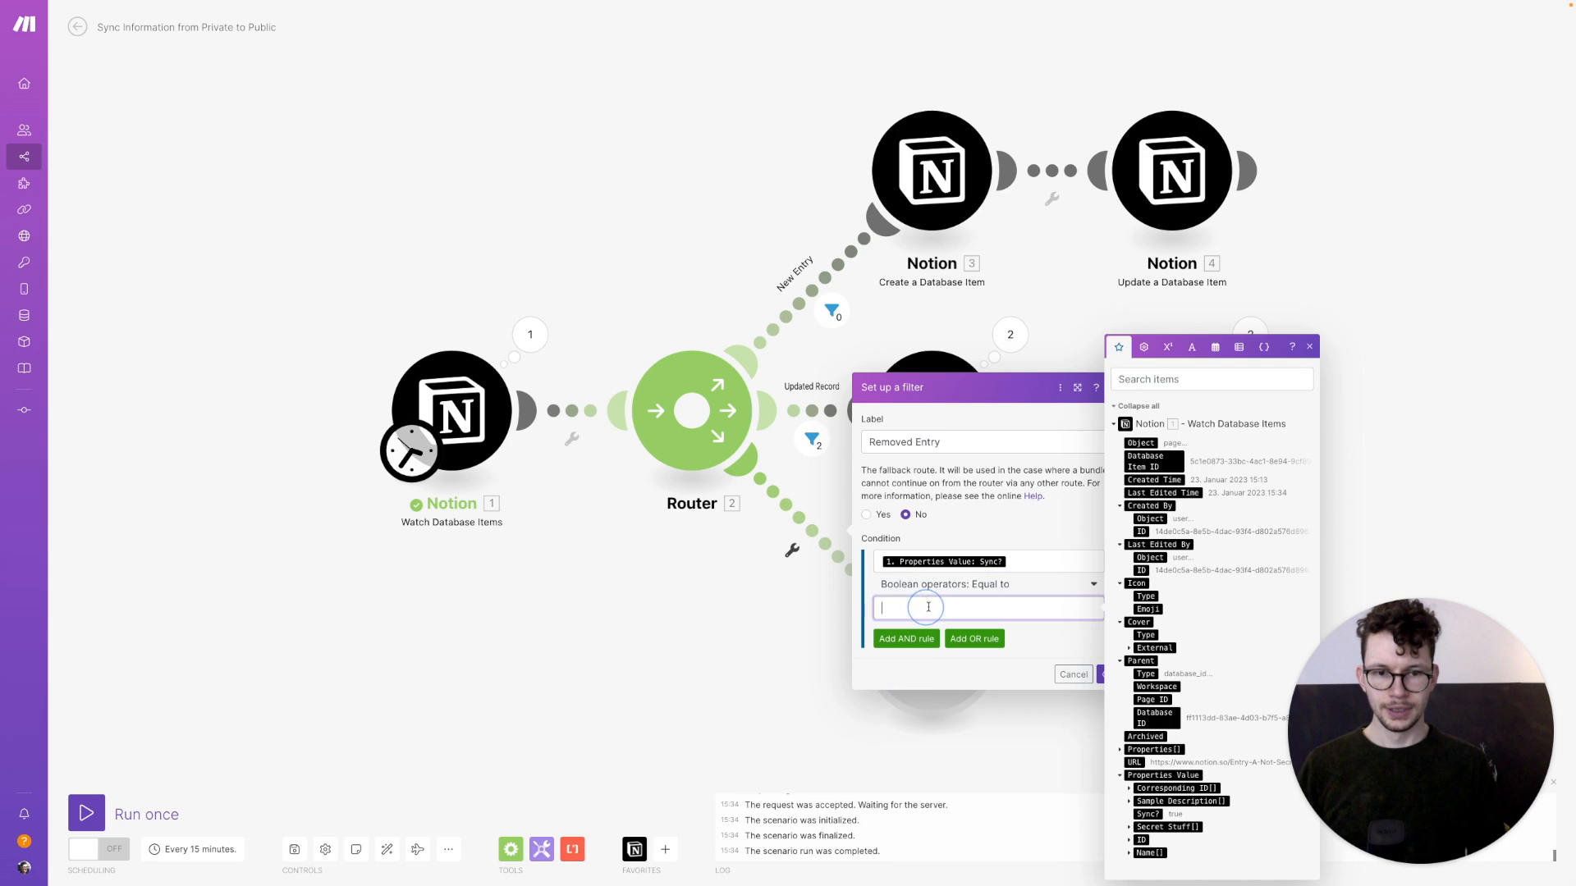
pyautogui.click(1154, 680)
# Add an AND condition requiring Corresponding ID plain text to exist, and save the Removed Entry filter
pyautogui.click(904, 639)
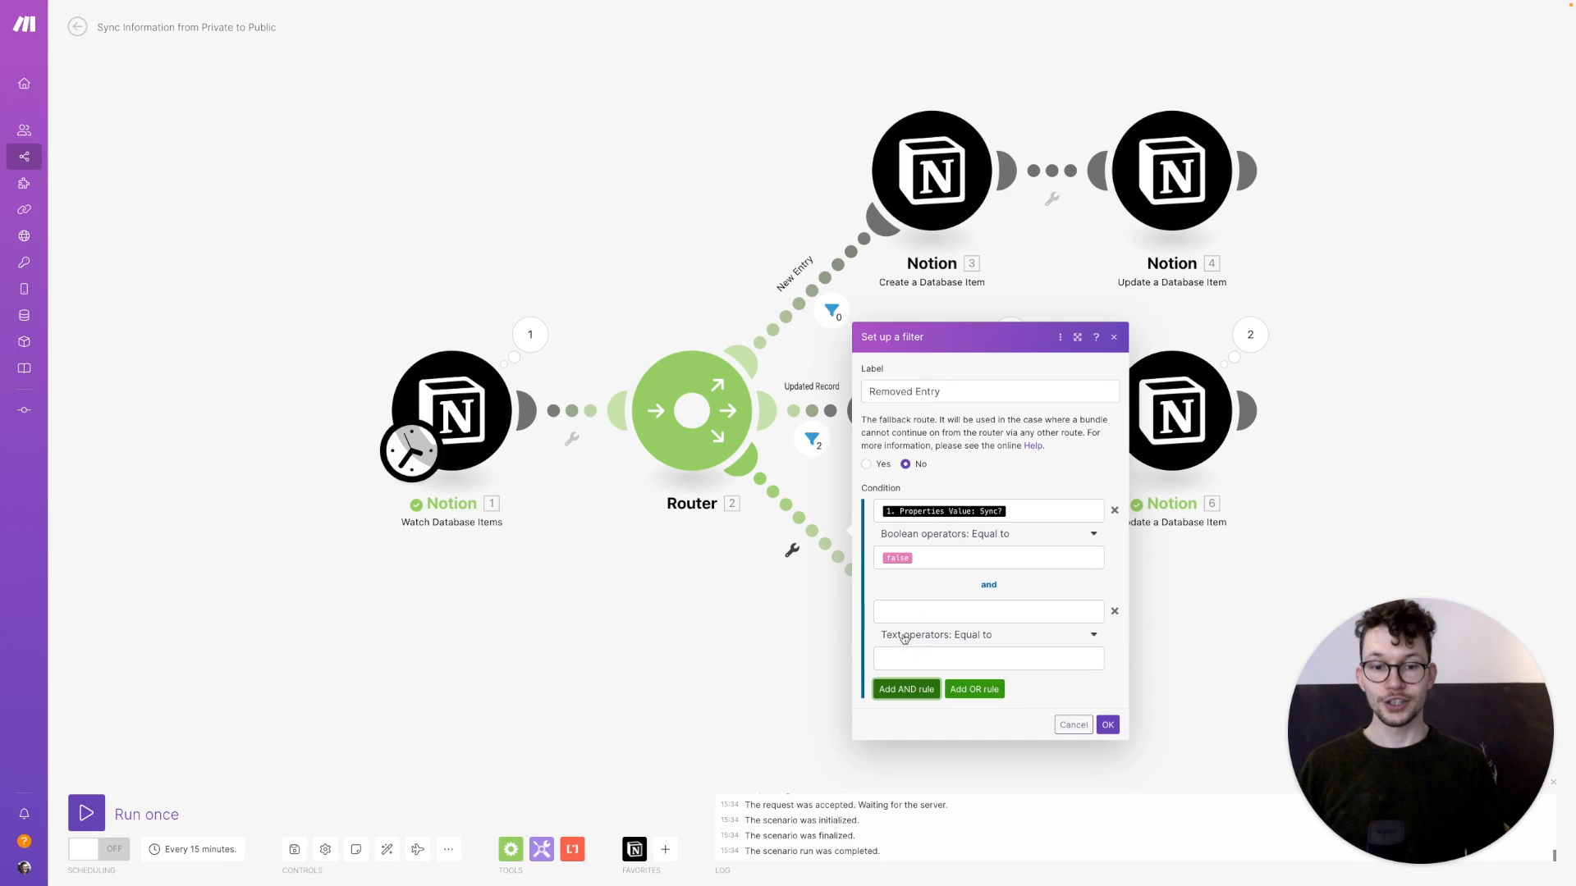
pyautogui.click(939, 612)
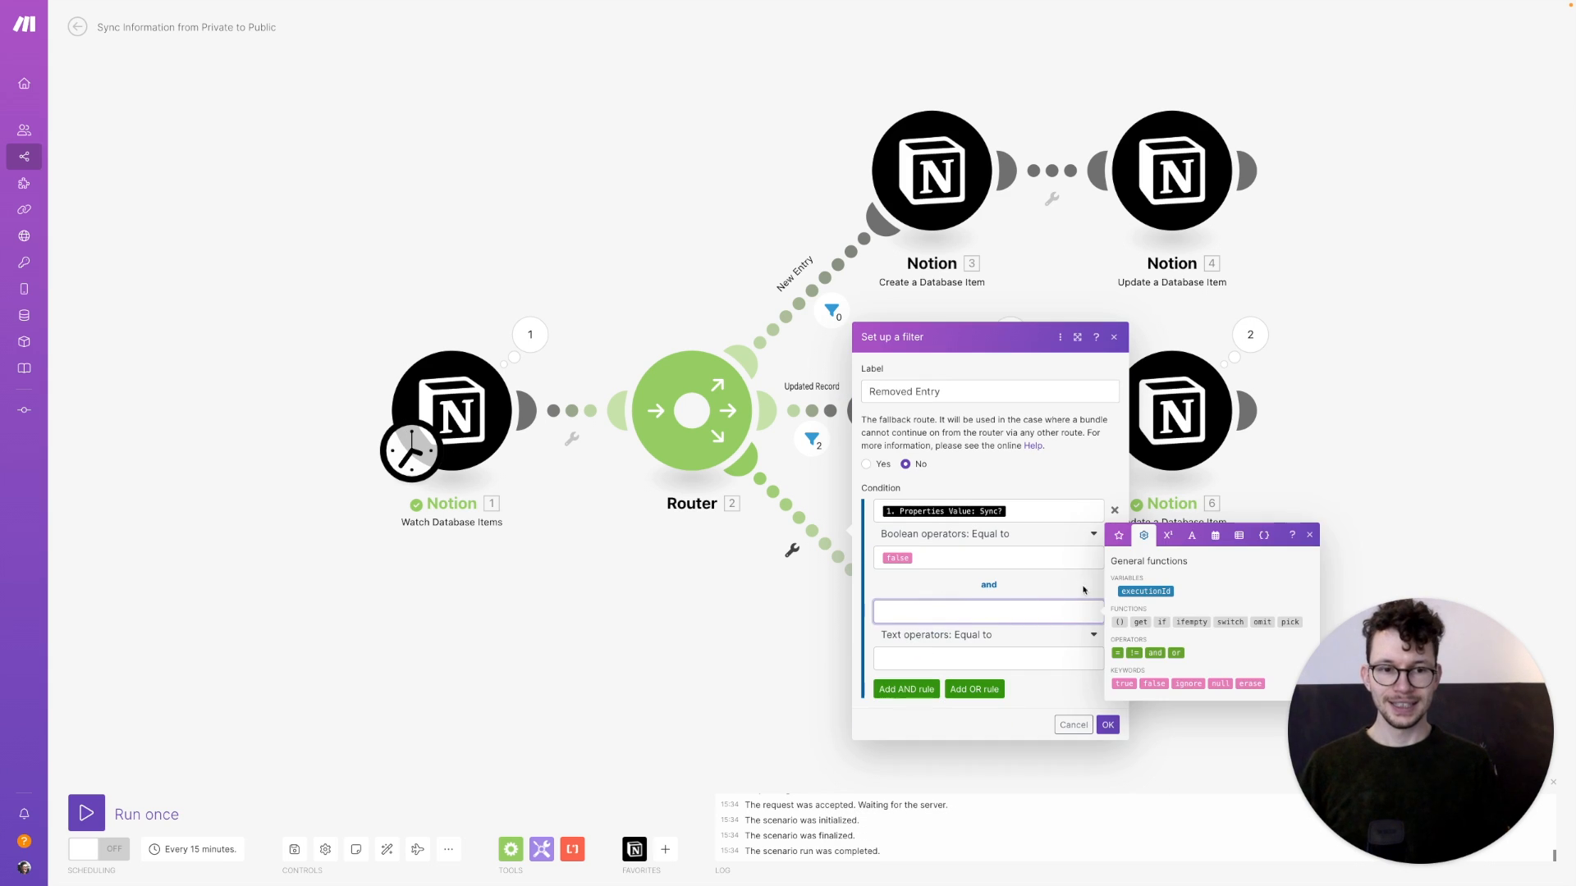
pyautogui.click(1118, 535)
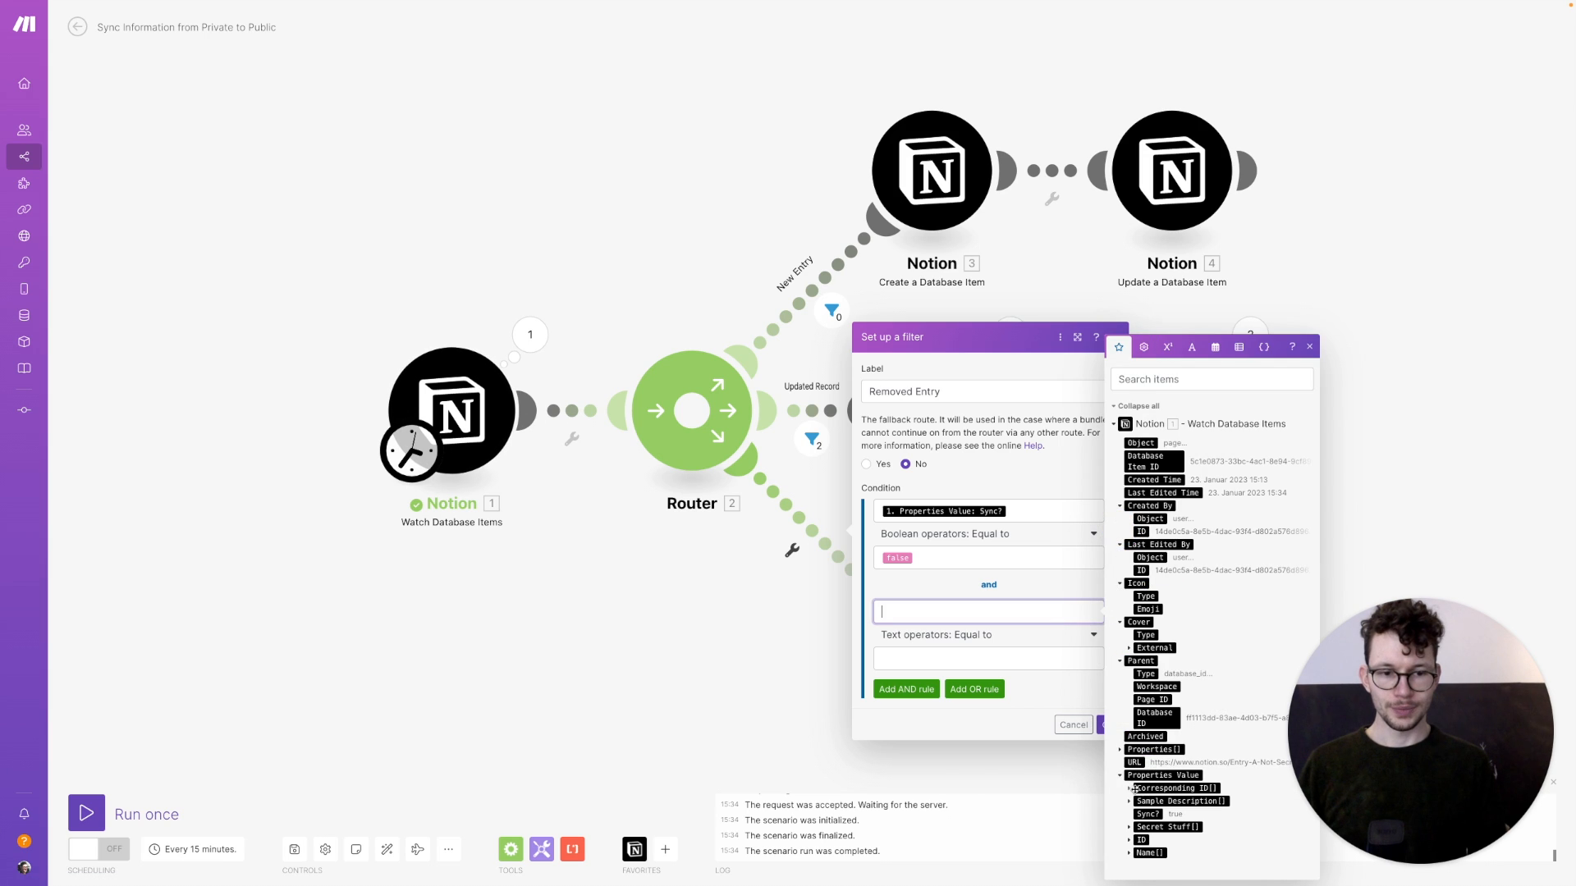
pyautogui.click(1130, 788)
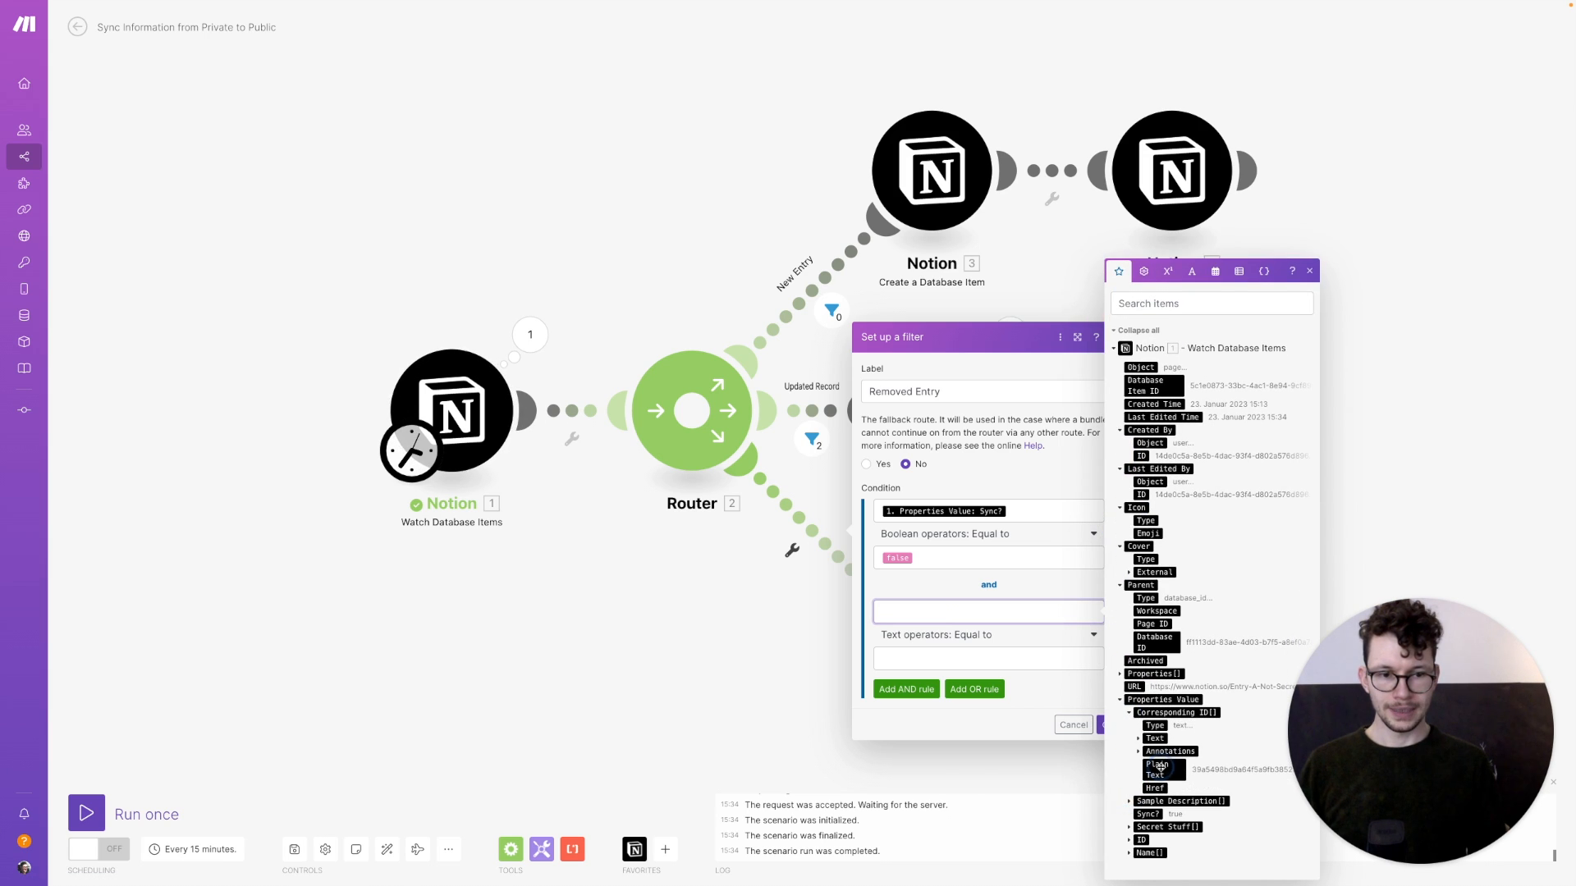
pyautogui.click(1163, 766)
pyautogui.click(969, 659)
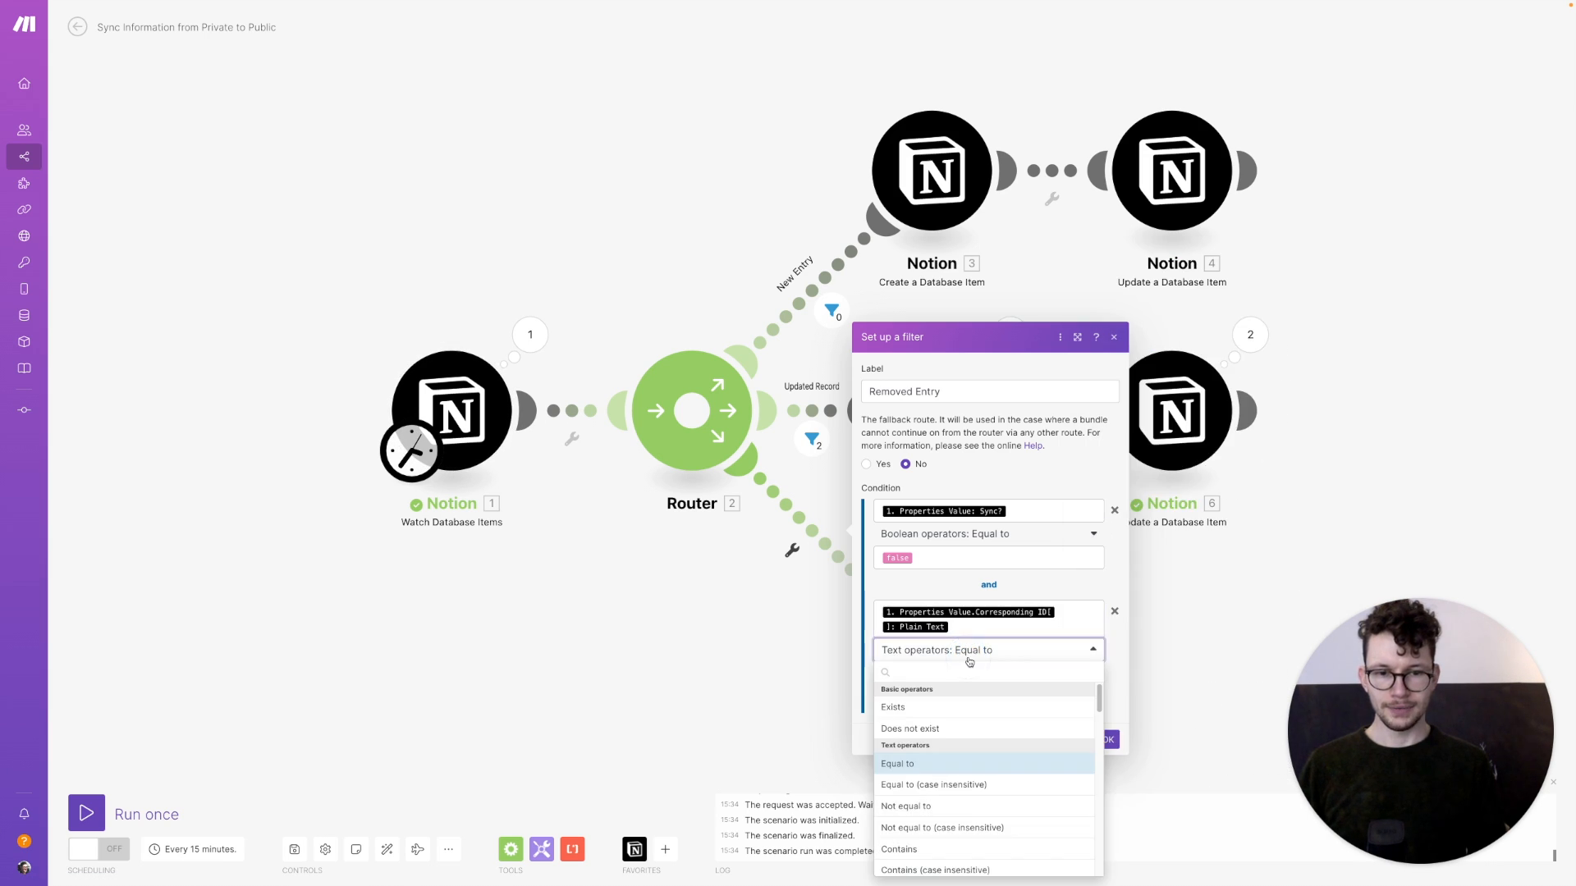
pyautogui.click(949, 712)
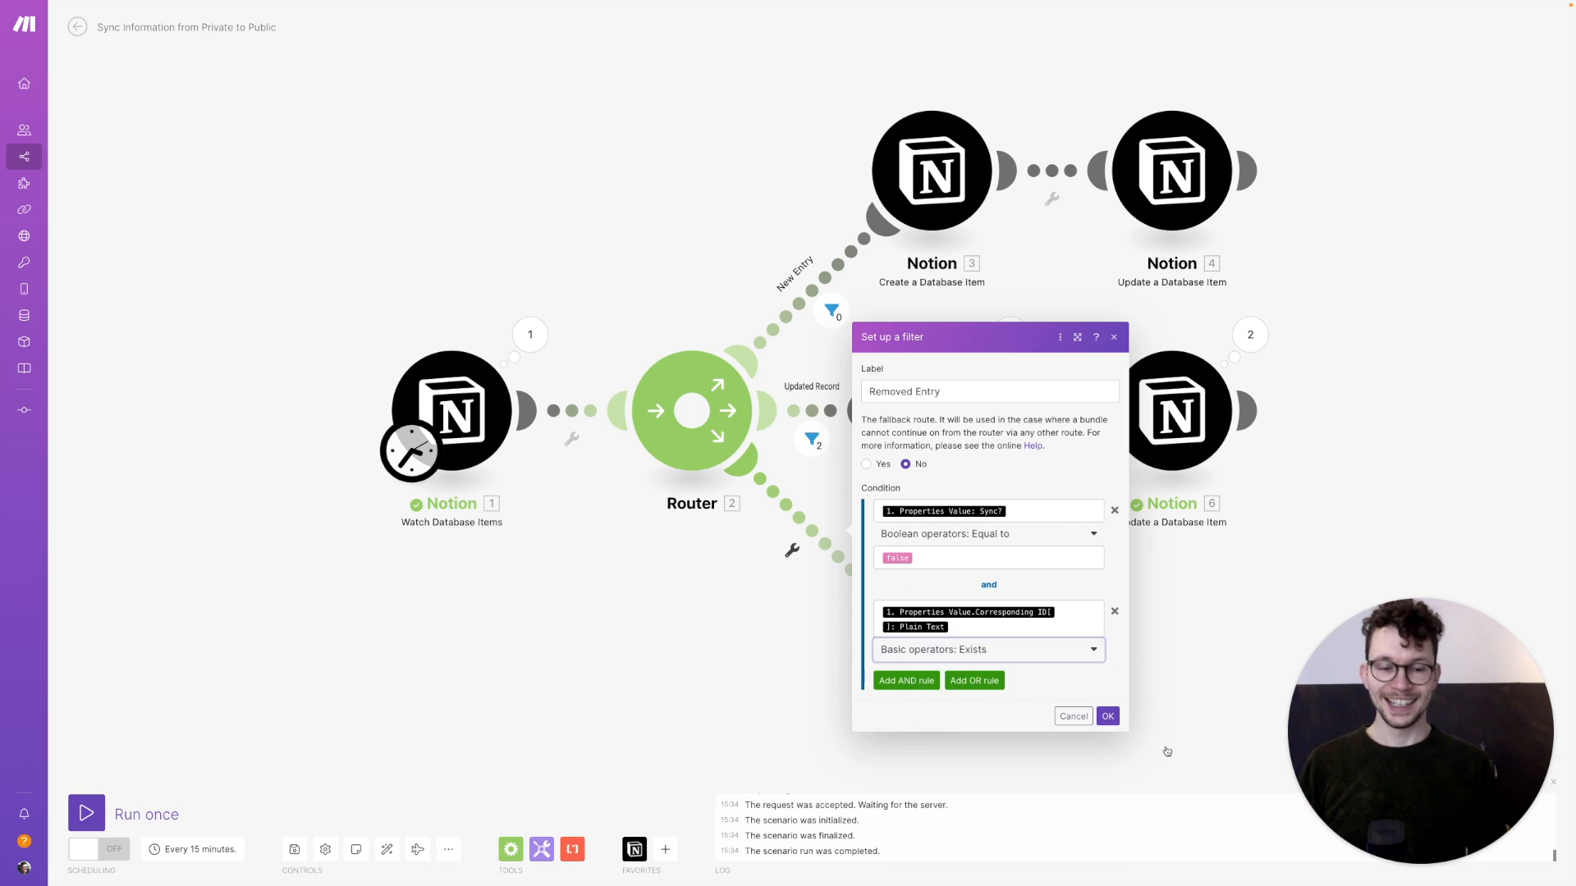
pyautogui.click(1108, 717)
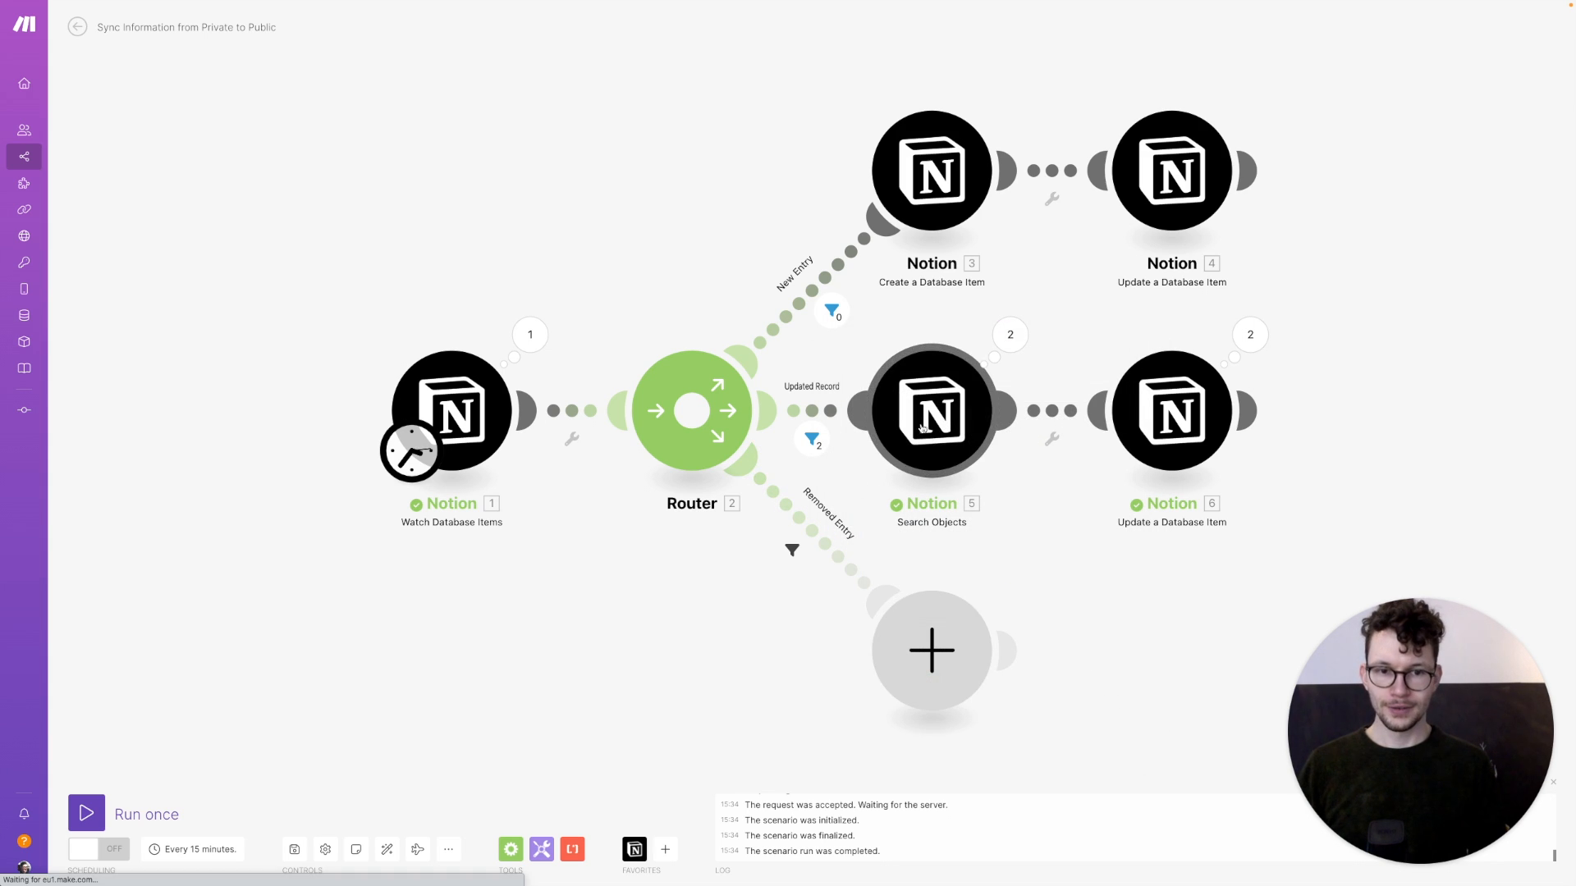
# Add a Notion Search Objects module on the Removed Entry route targeting the Public DB database
pyautogui.click(944, 663)
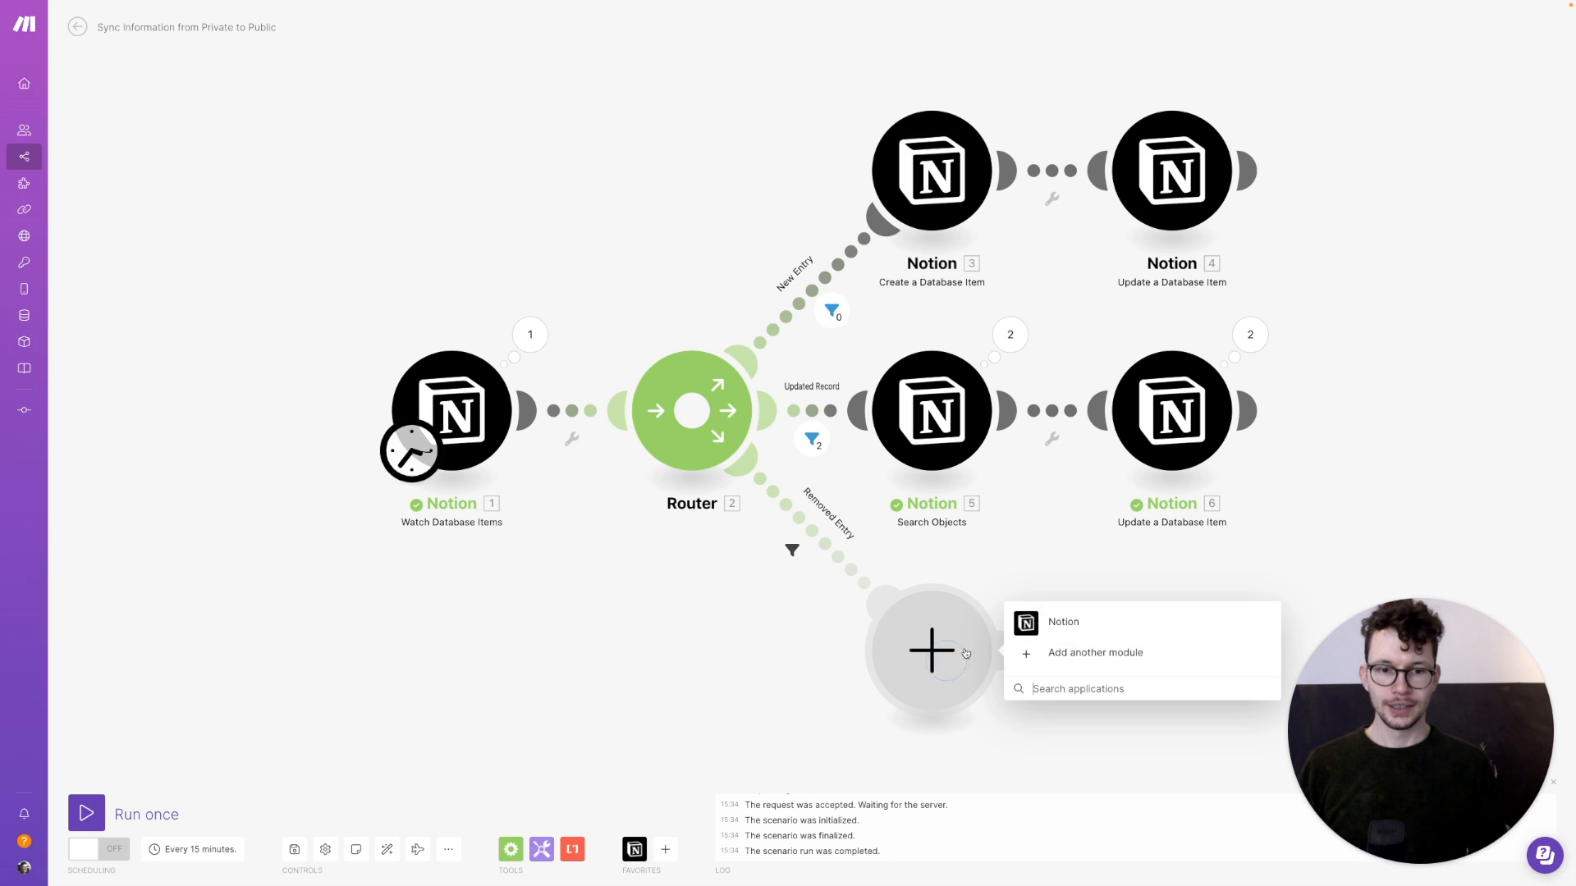
pyautogui.click(1024, 624)
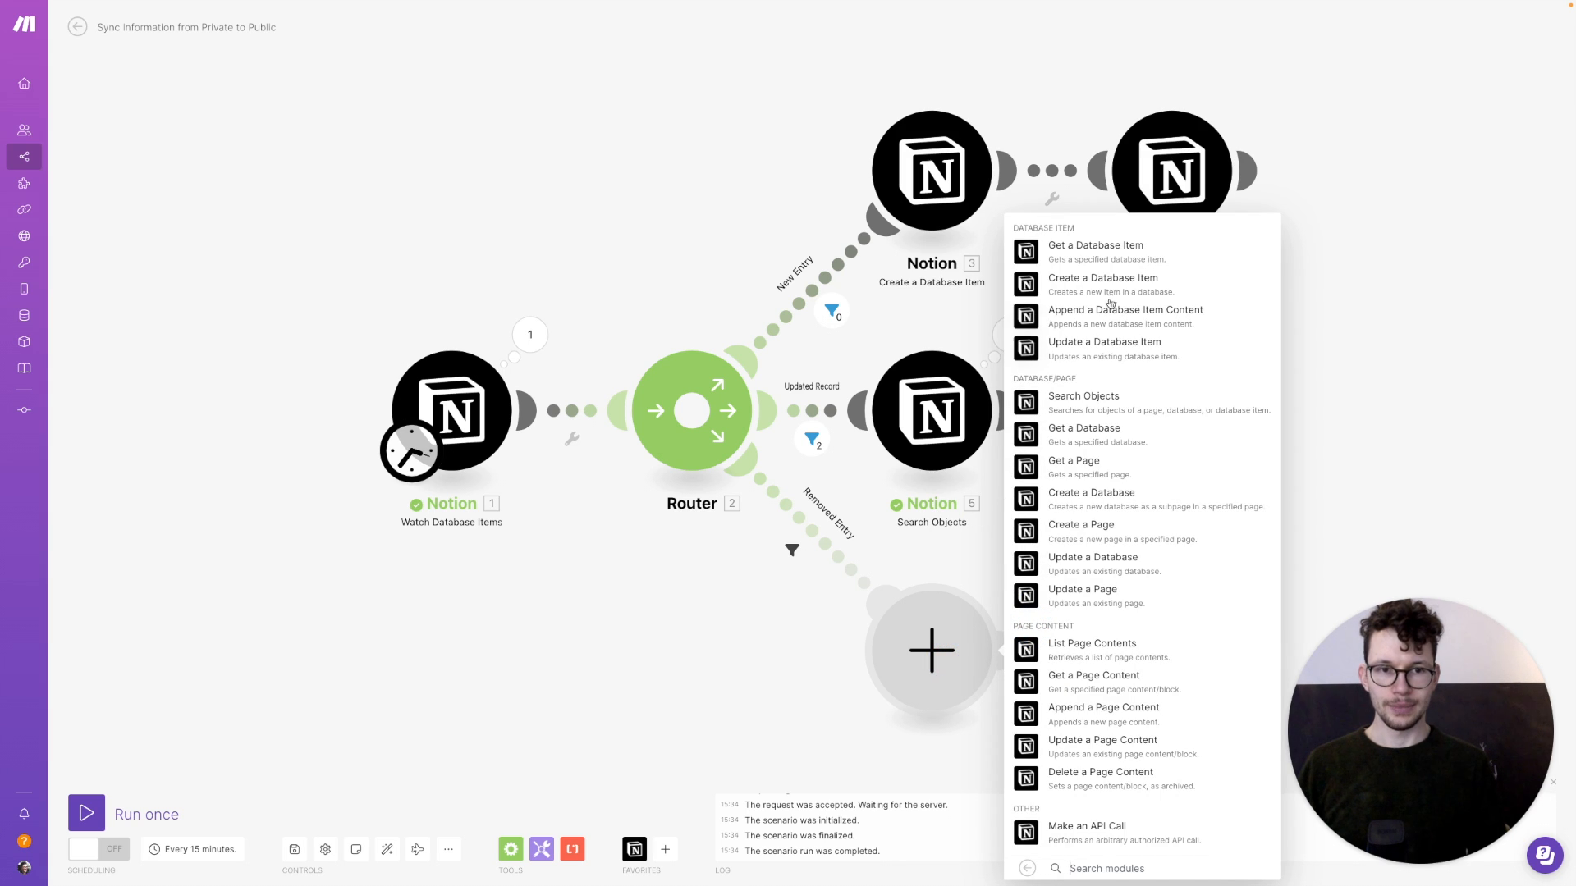
pyautogui.click(1025, 397)
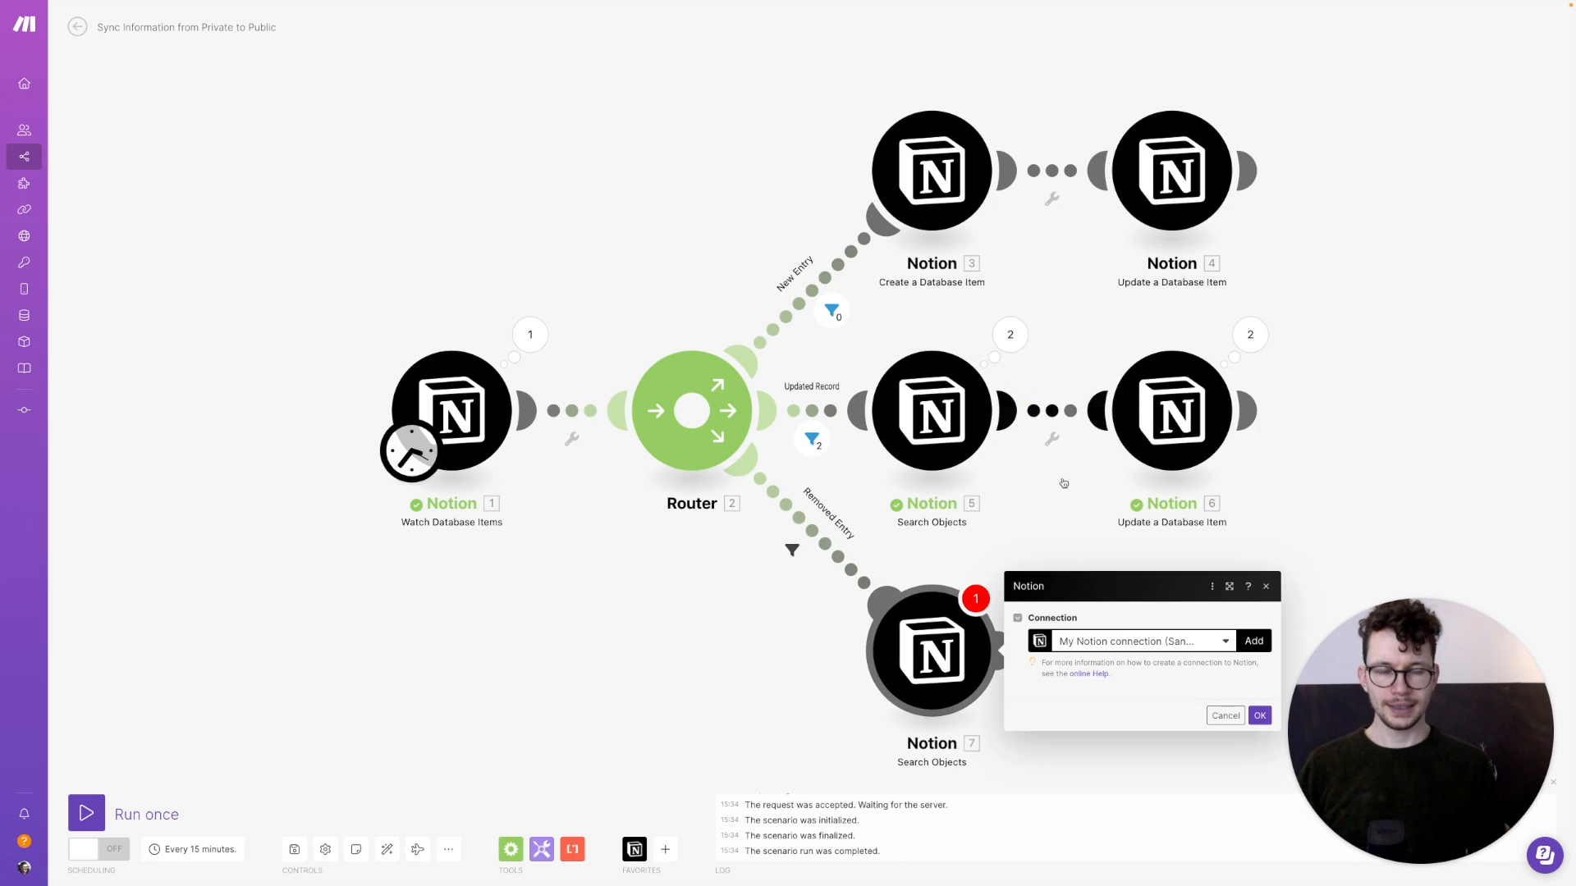
pyautogui.click(1239, 690)
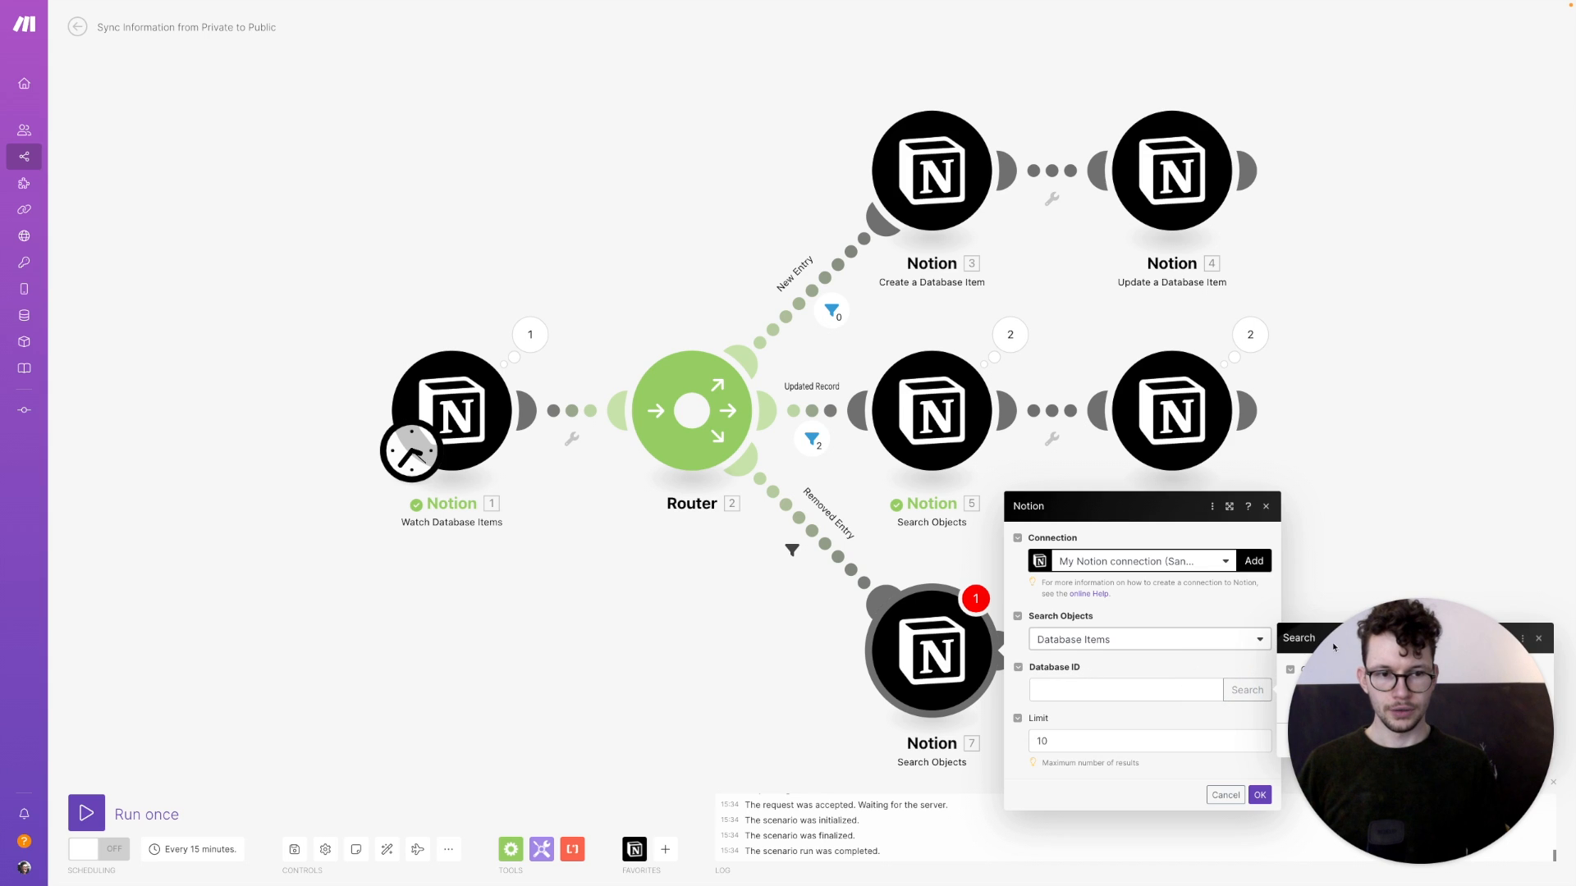
pyautogui.click(1393, 692)
pyautogui.write('public')
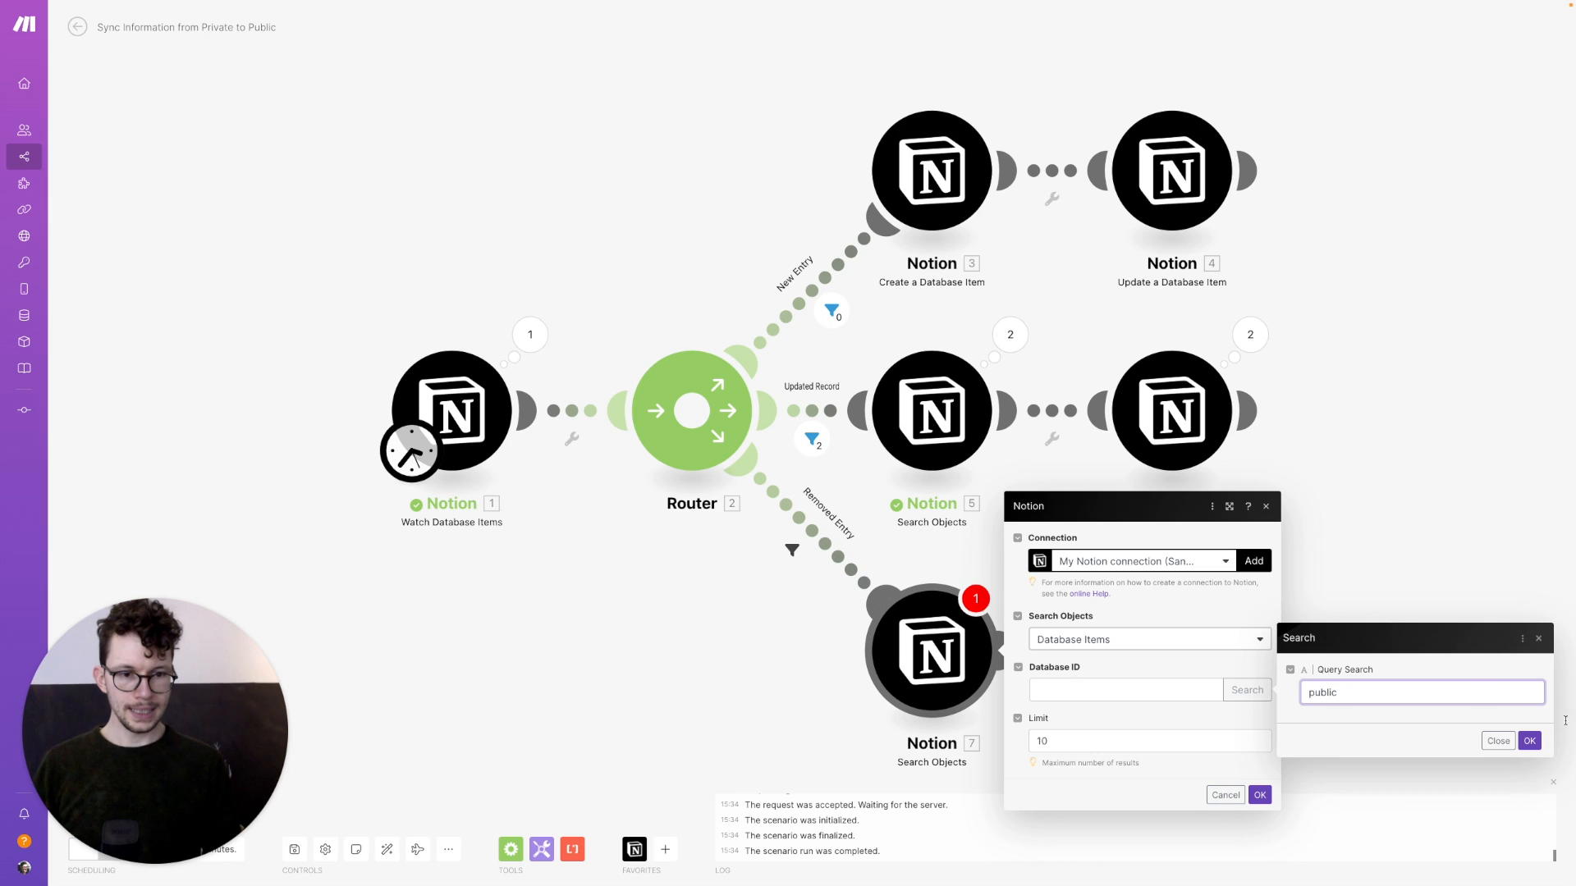
pyautogui.click(1529, 741)
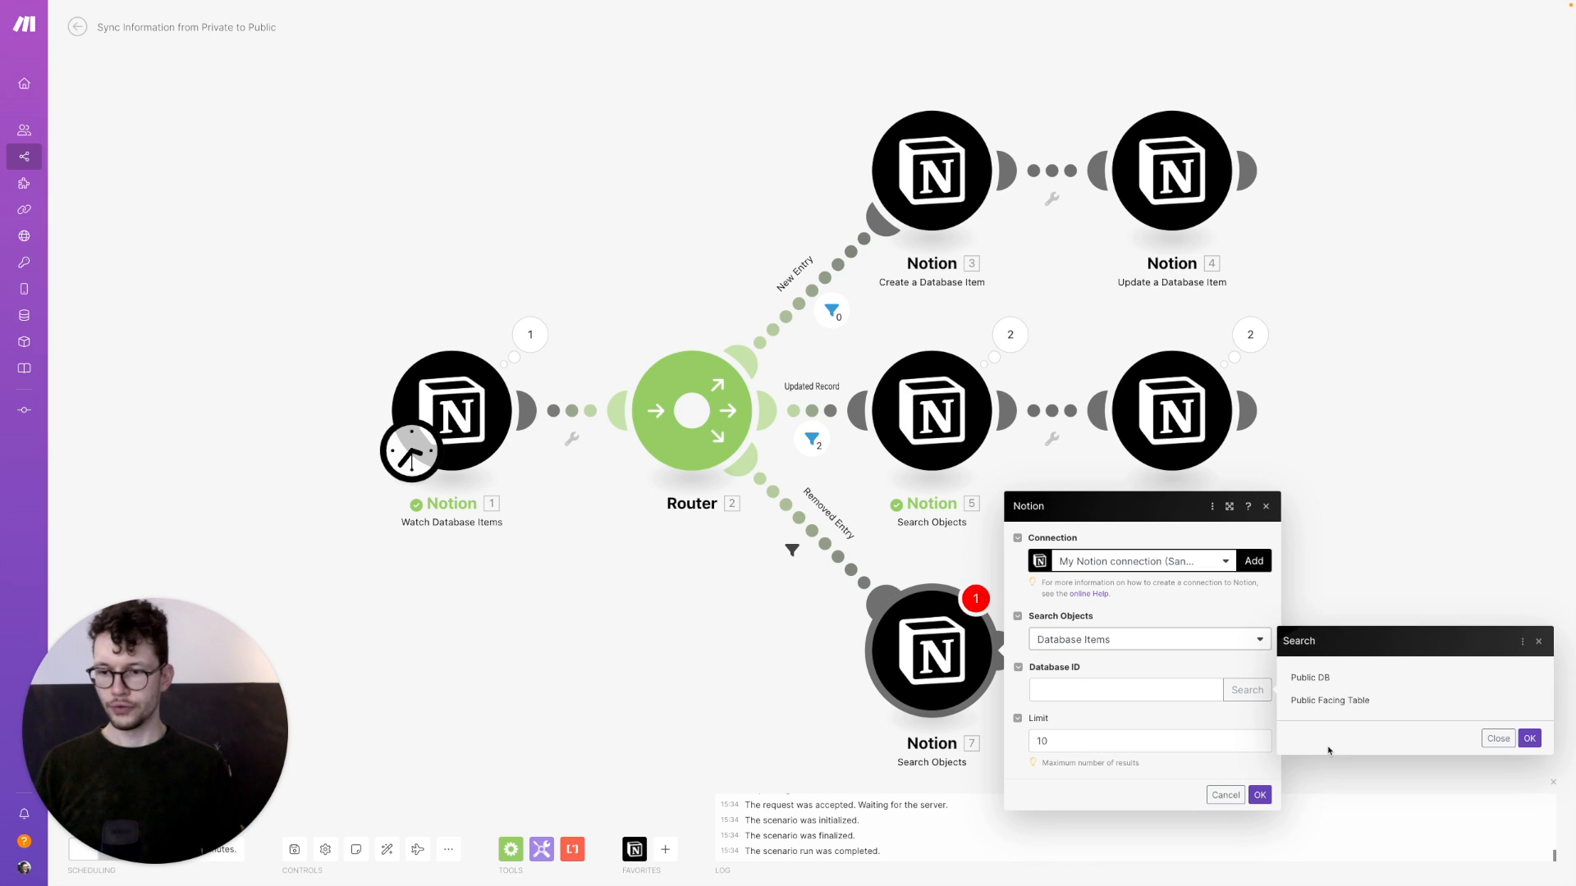
pyautogui.click(1310, 680)
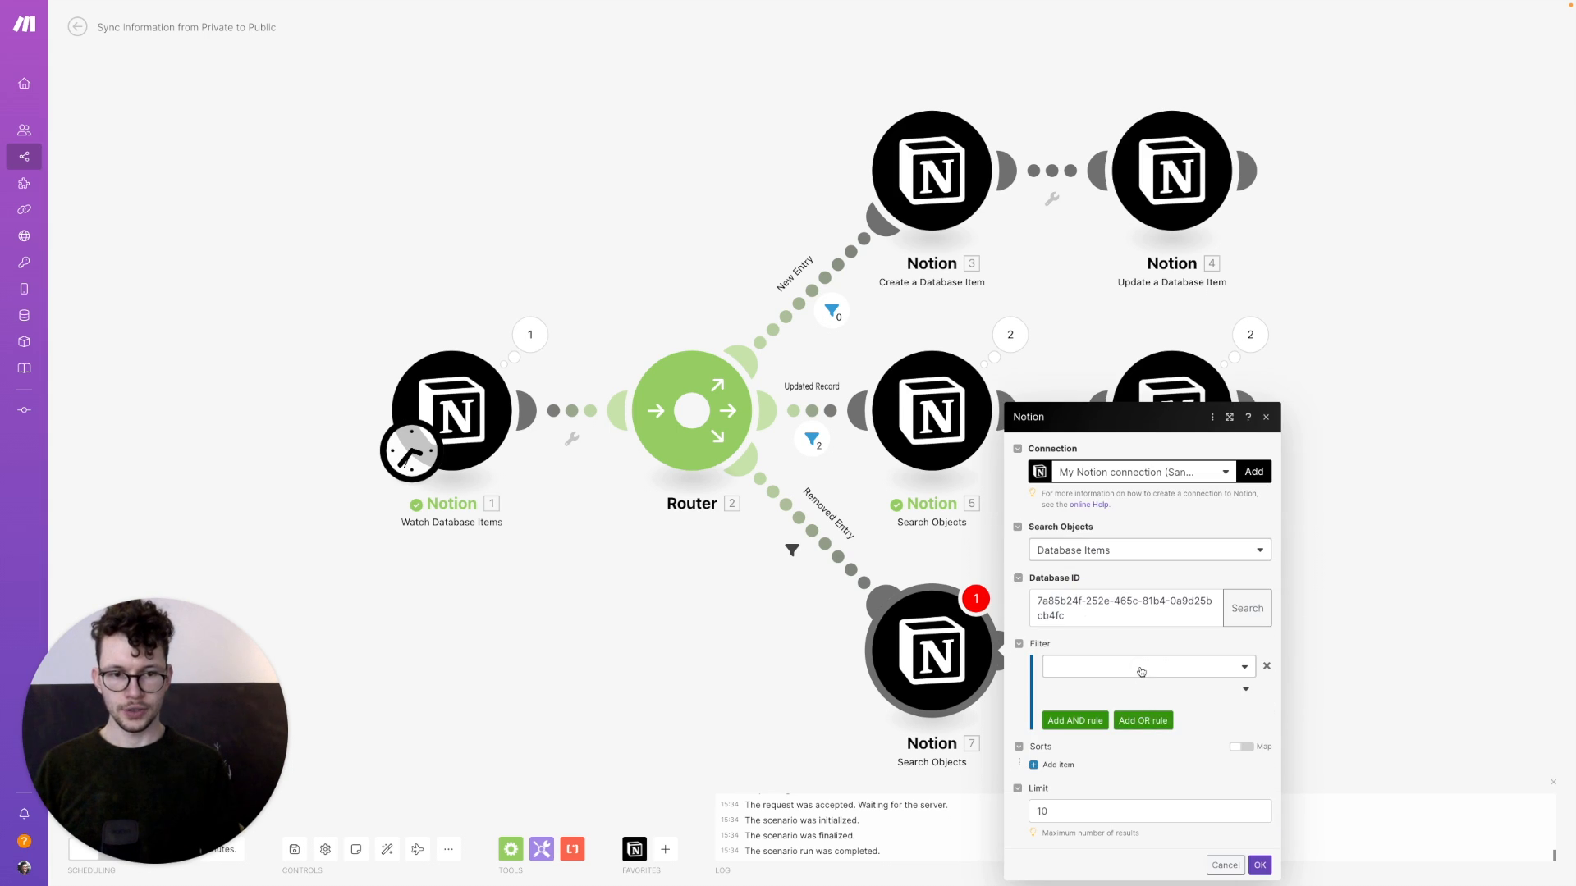
# Filter the search so Corresponding ID equals the watched item's ID string, with limit 1
pyautogui.click(1140, 669)
pyautogui.click(1116, 712)
pyautogui.click(1130, 692)
pyautogui.click(1101, 747)
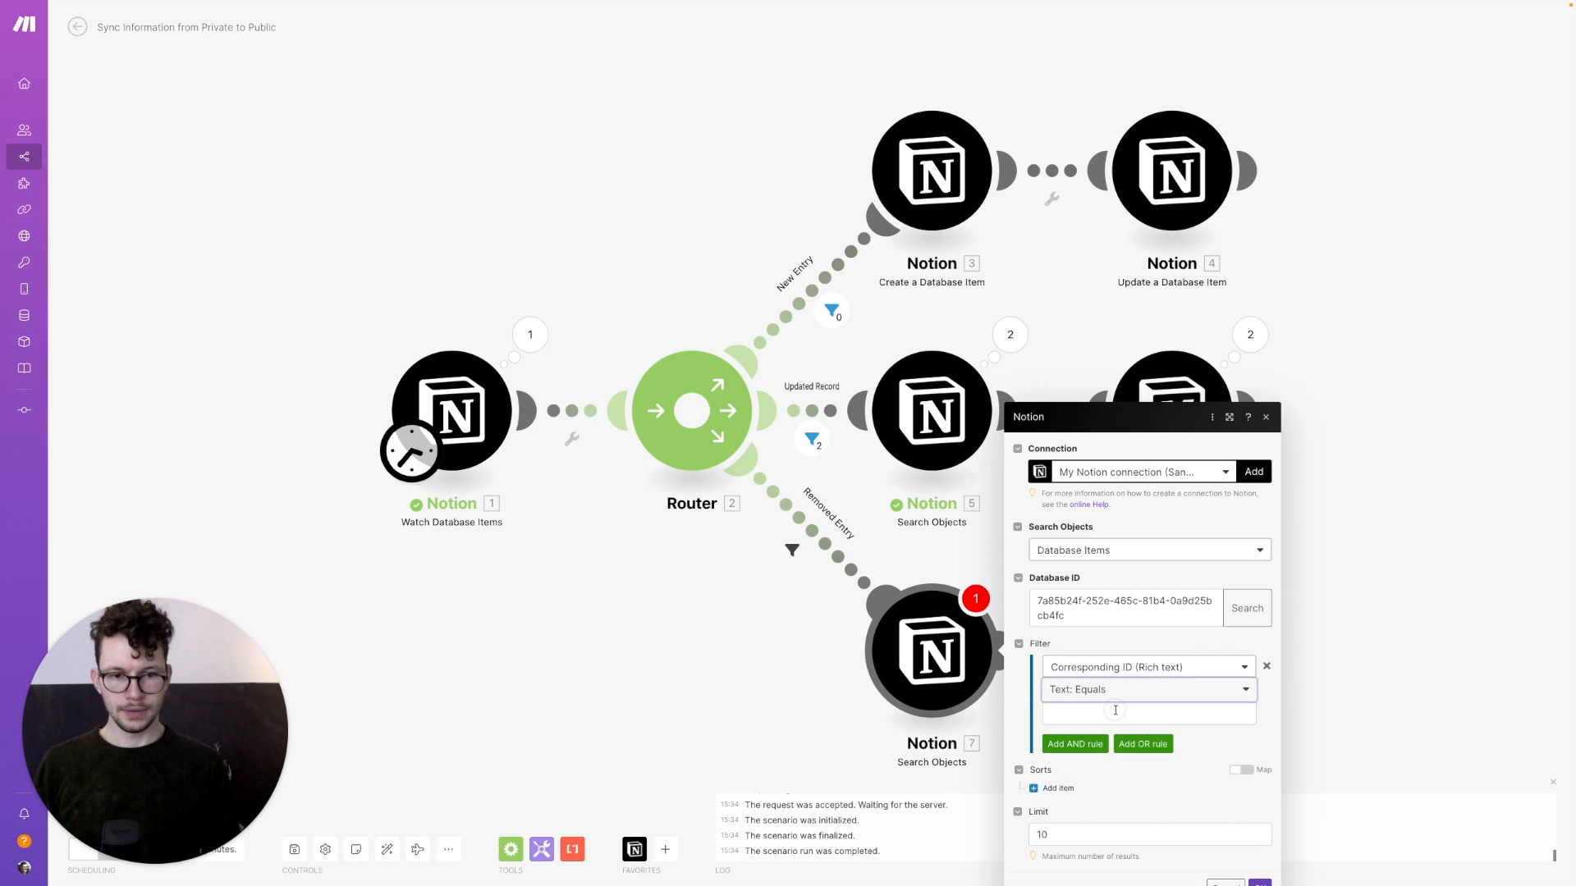
pyautogui.click(1126, 714)
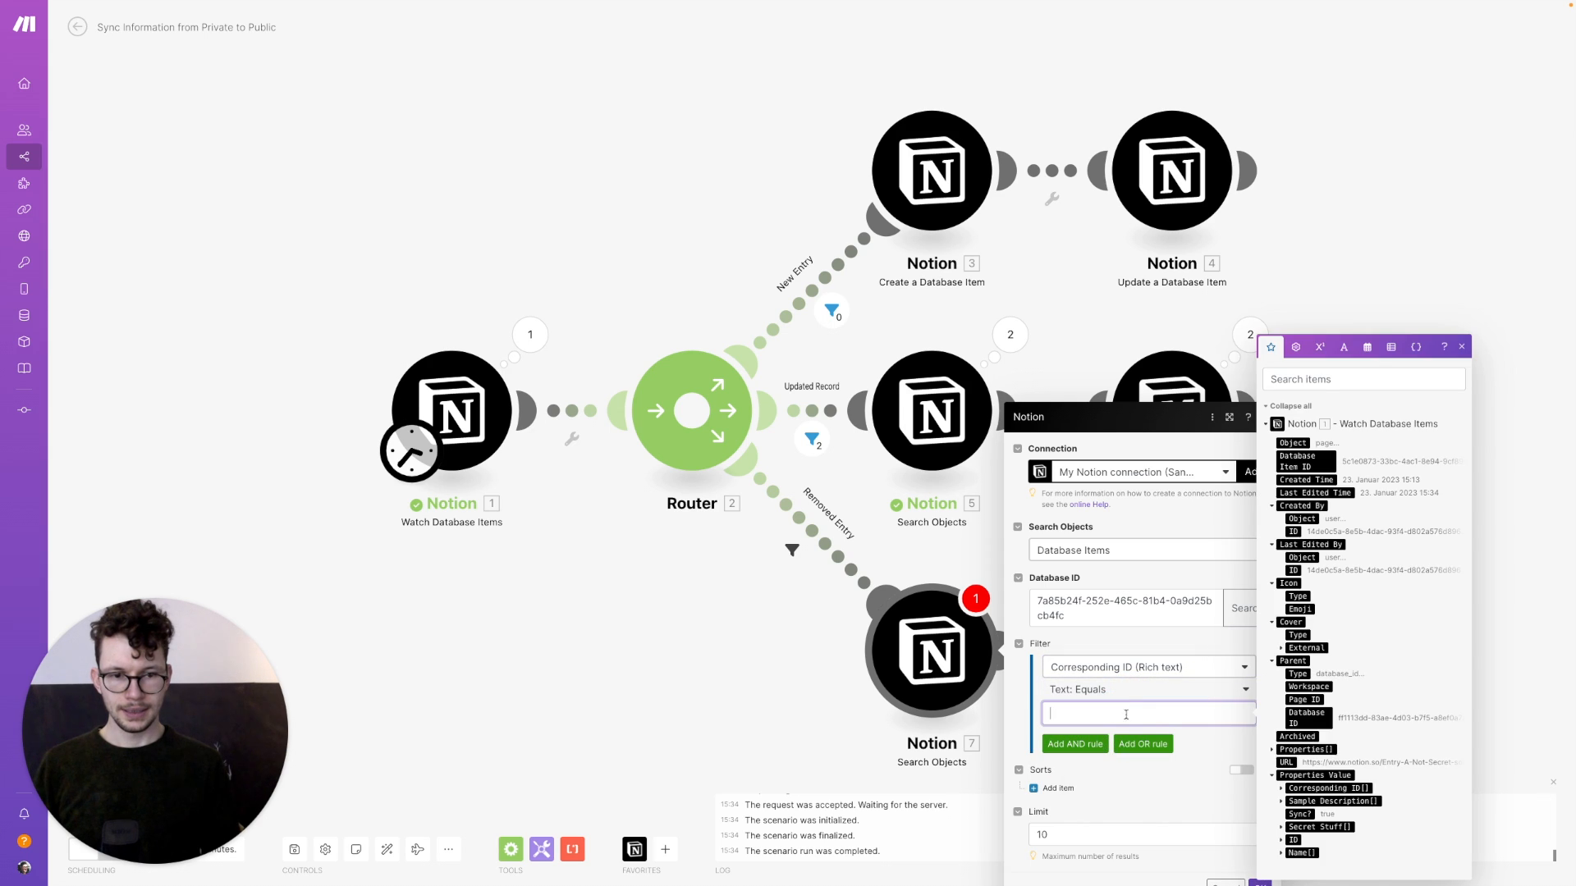
pyautogui.click(1281, 840)
pyautogui.click(1311, 827)
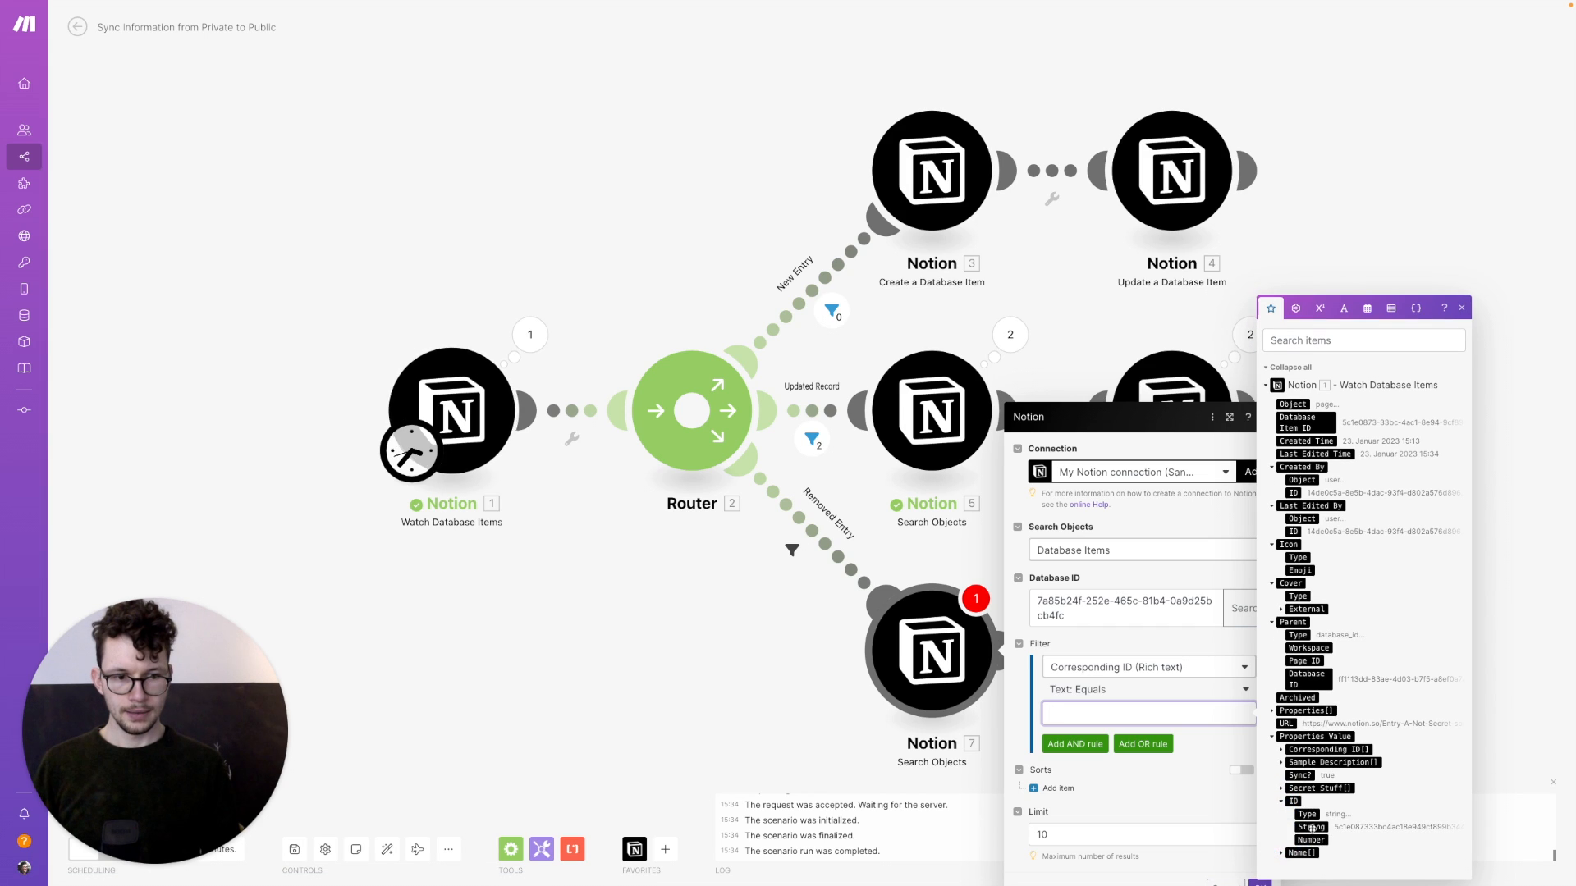
pyautogui.click(1192, 839)
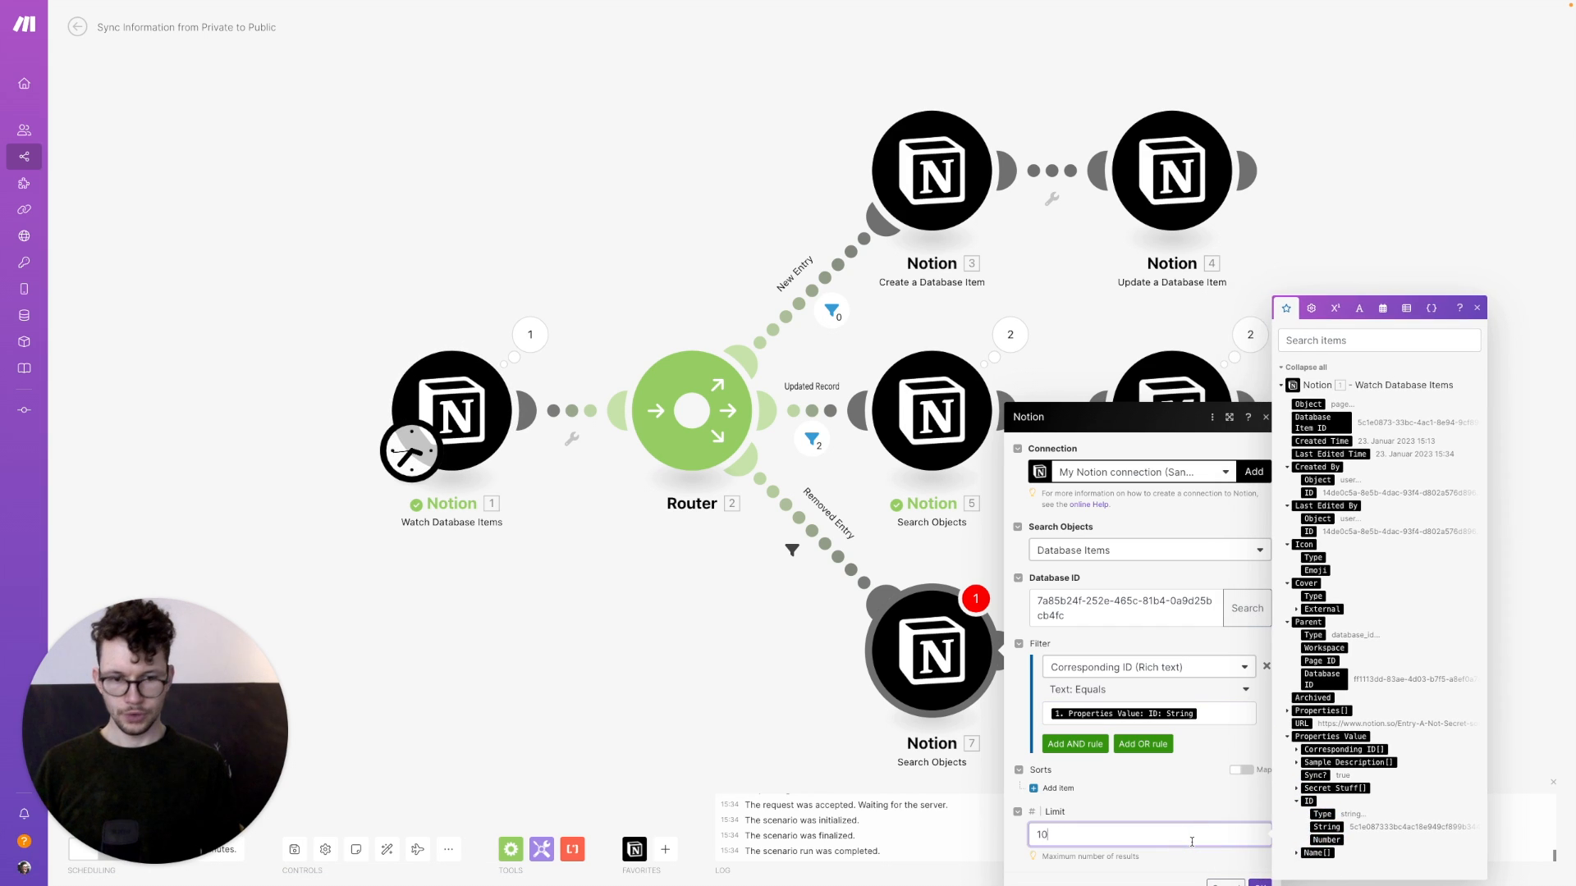
pyautogui.click(1260, 883)
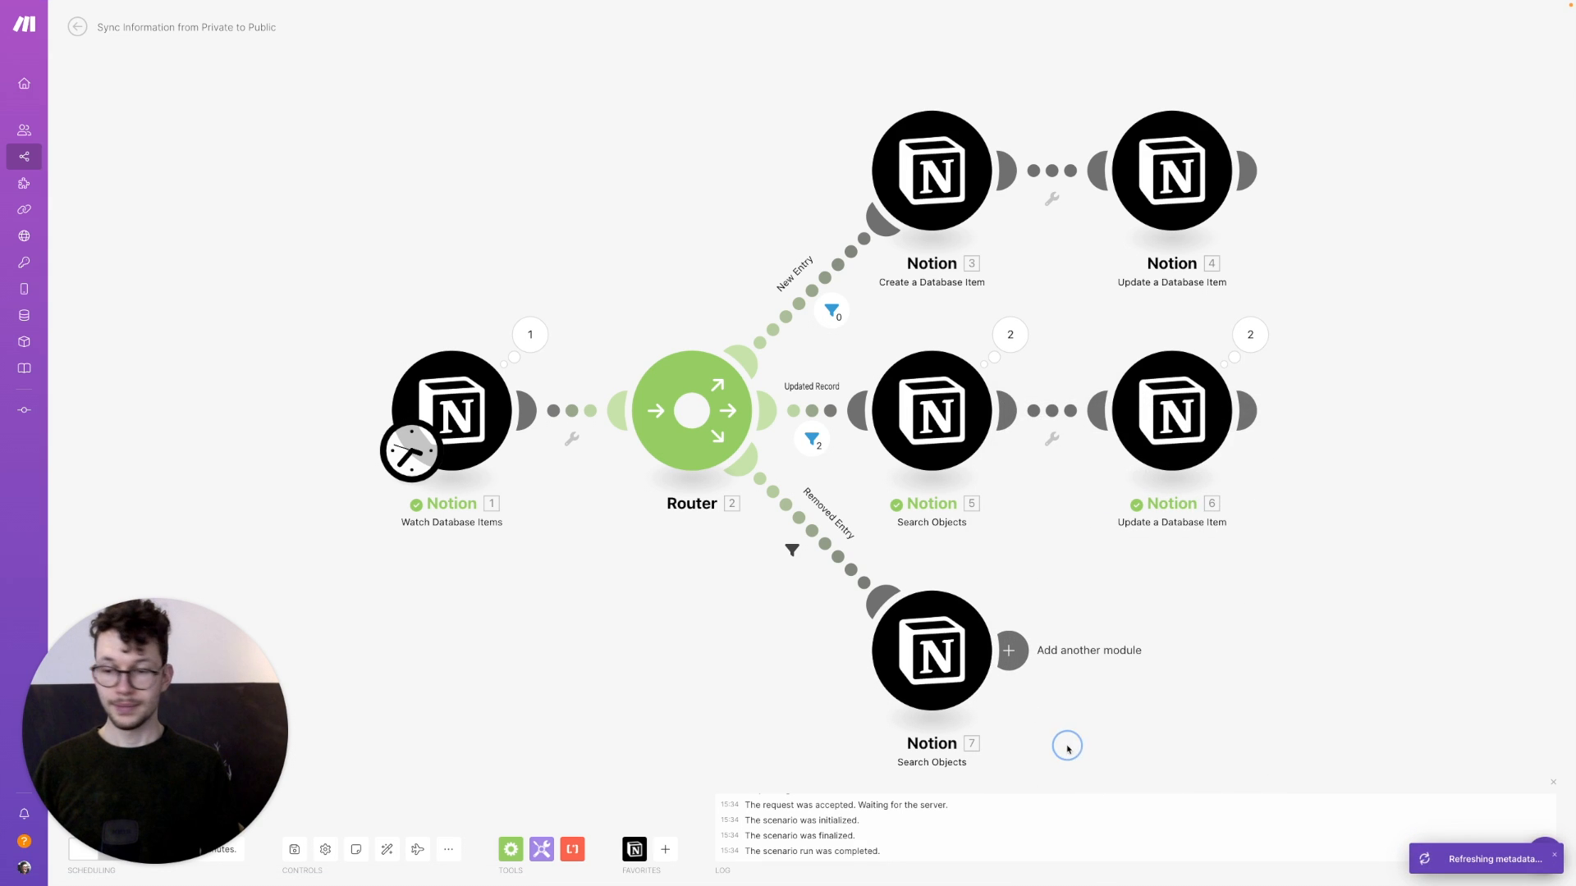
pyautogui.moveTo(1066, 746); pyautogui.dragTo(1029, 695)
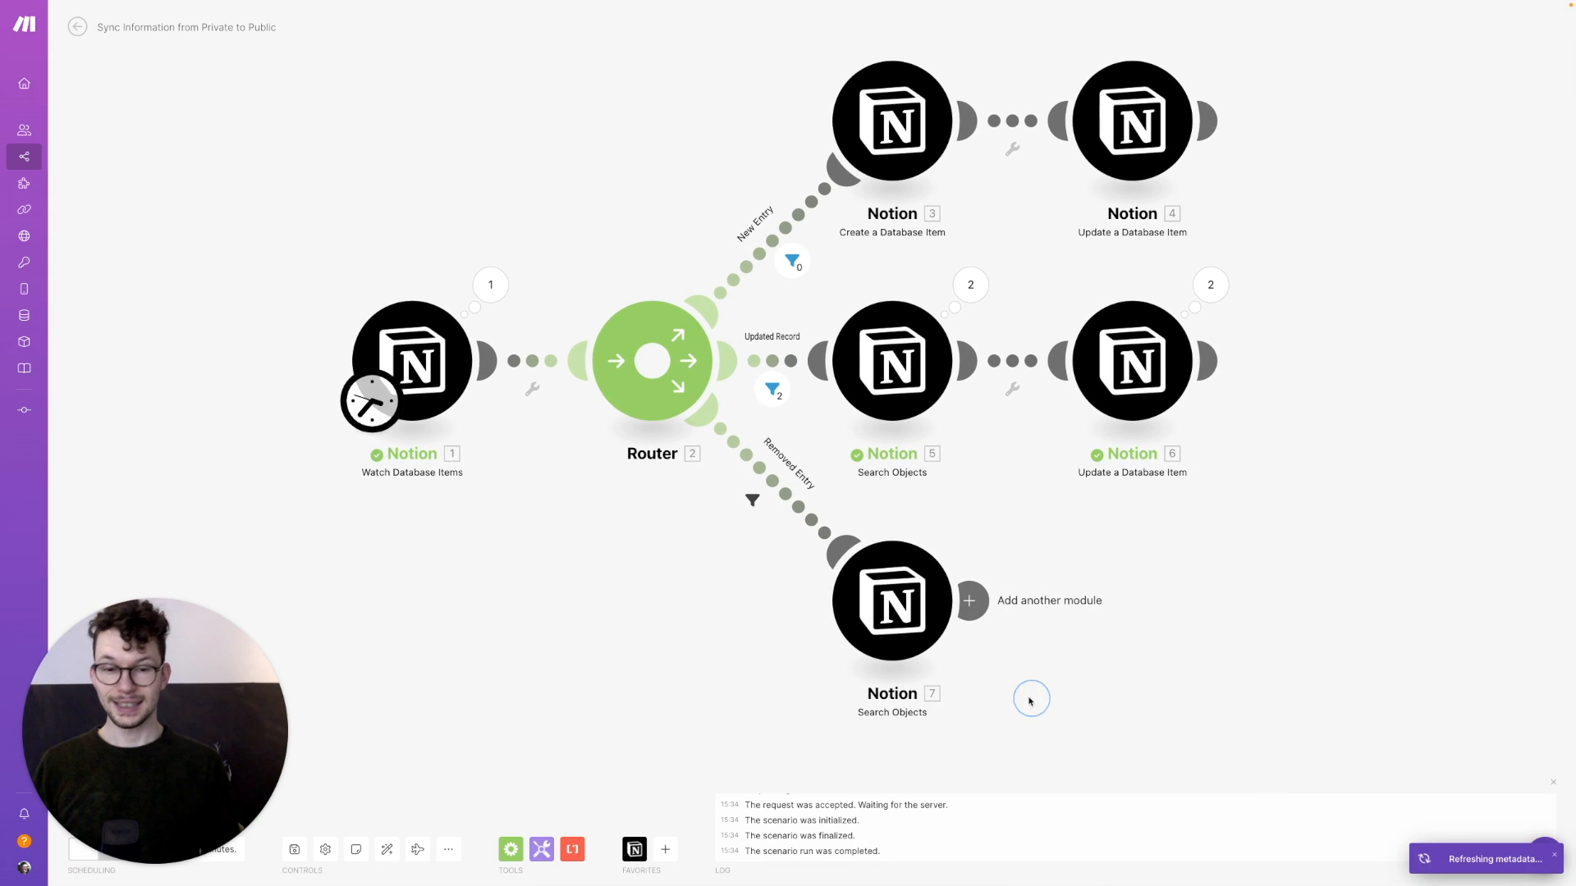
# Add a Notion Delete a Page Content module deleting the page ID found by the search
pyautogui.click(976, 612)
pyautogui.click(1233, 572)
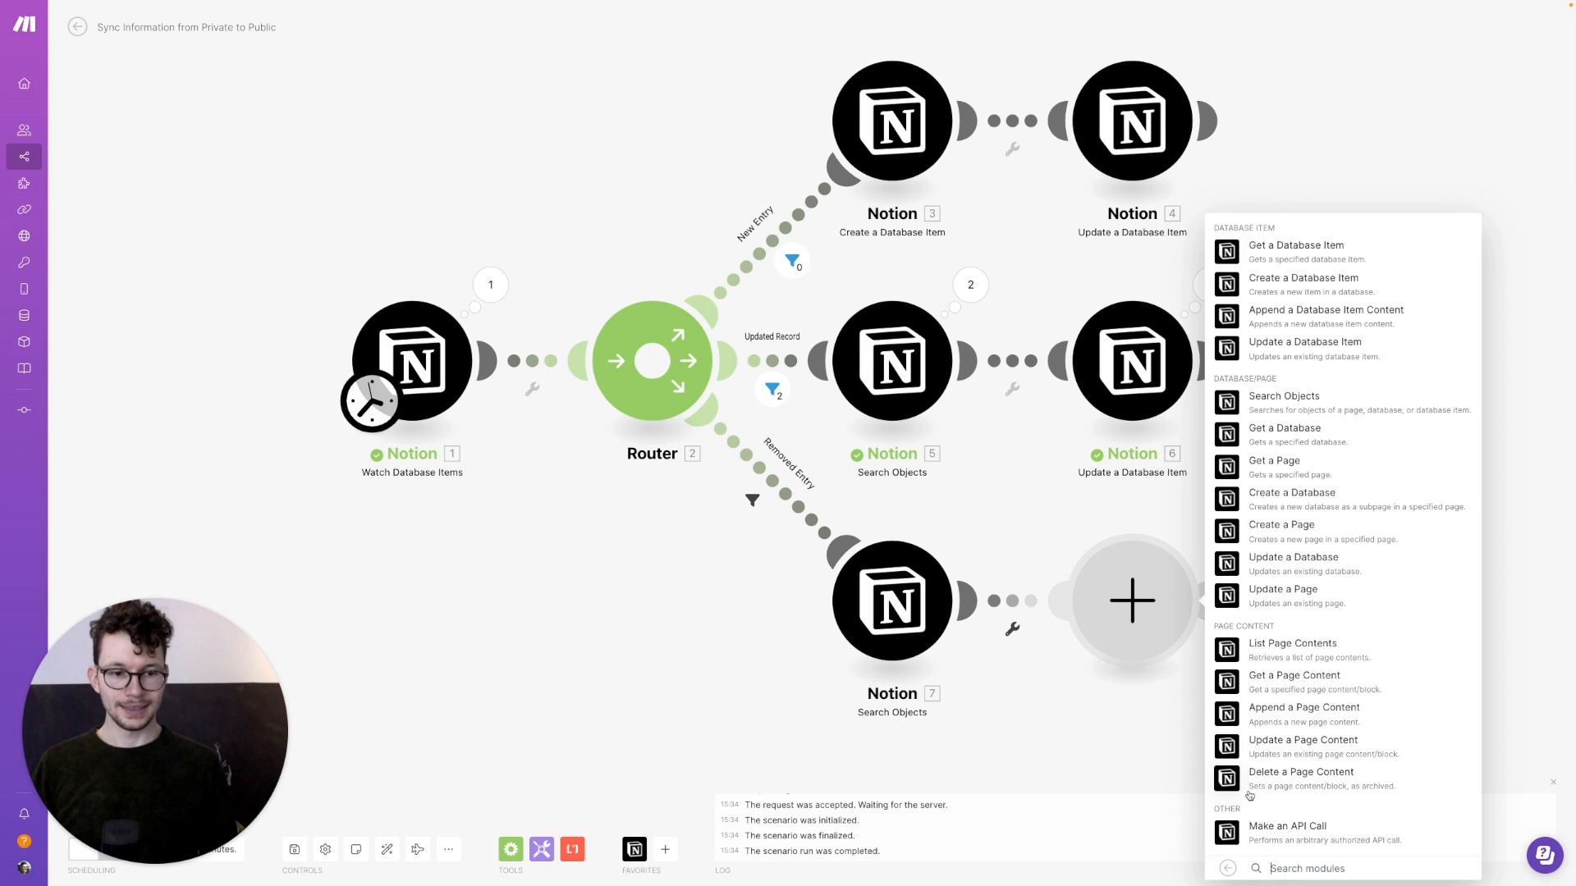
pyautogui.click(1217, 778)
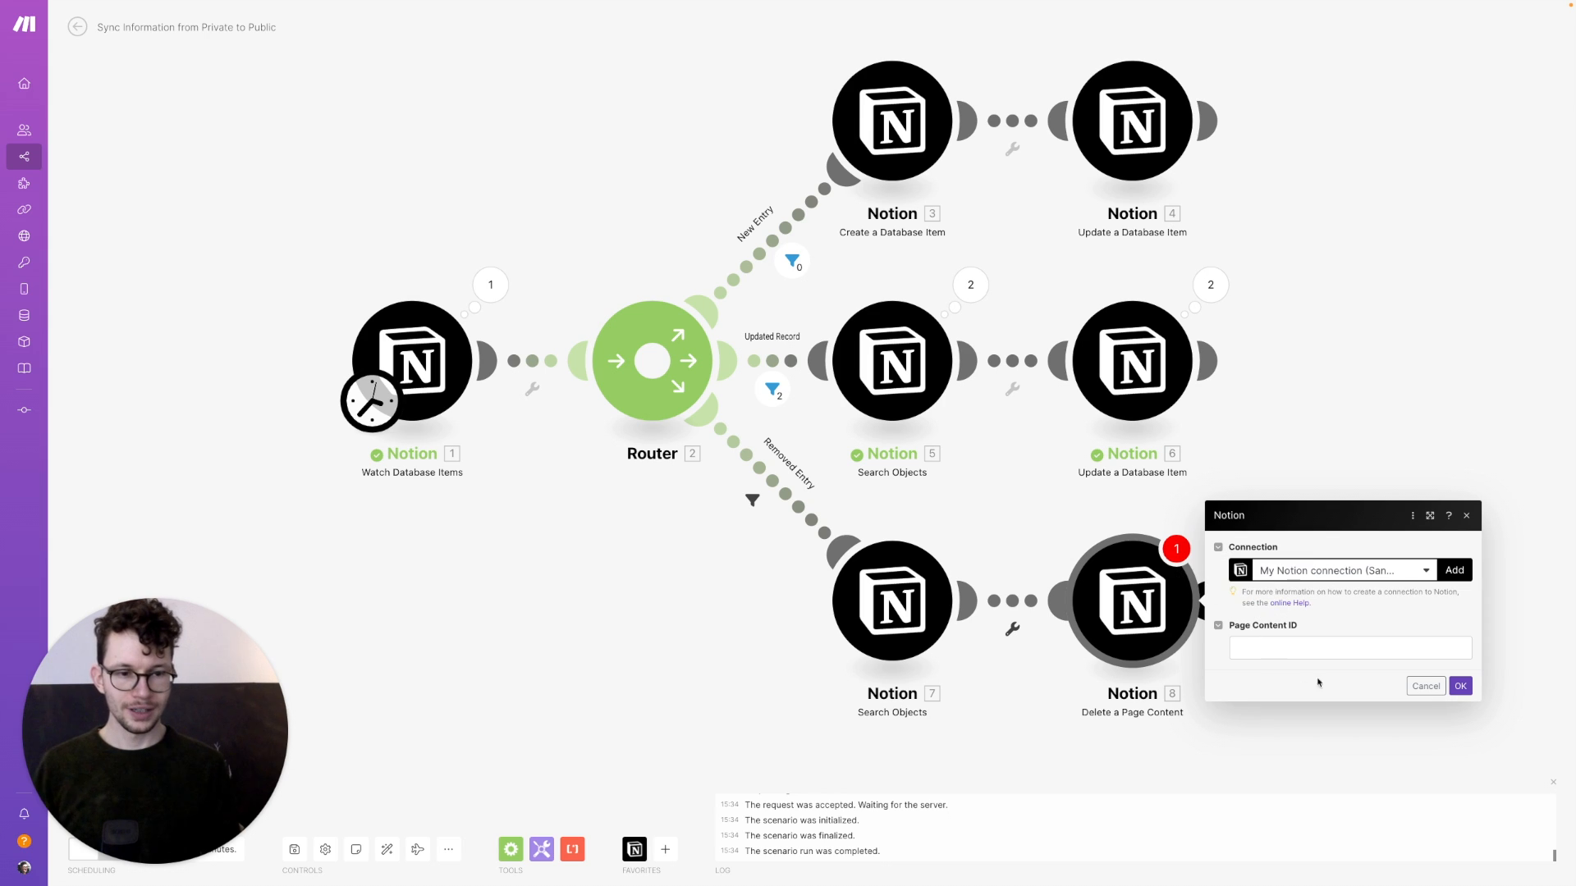
pyautogui.click(1280, 645)
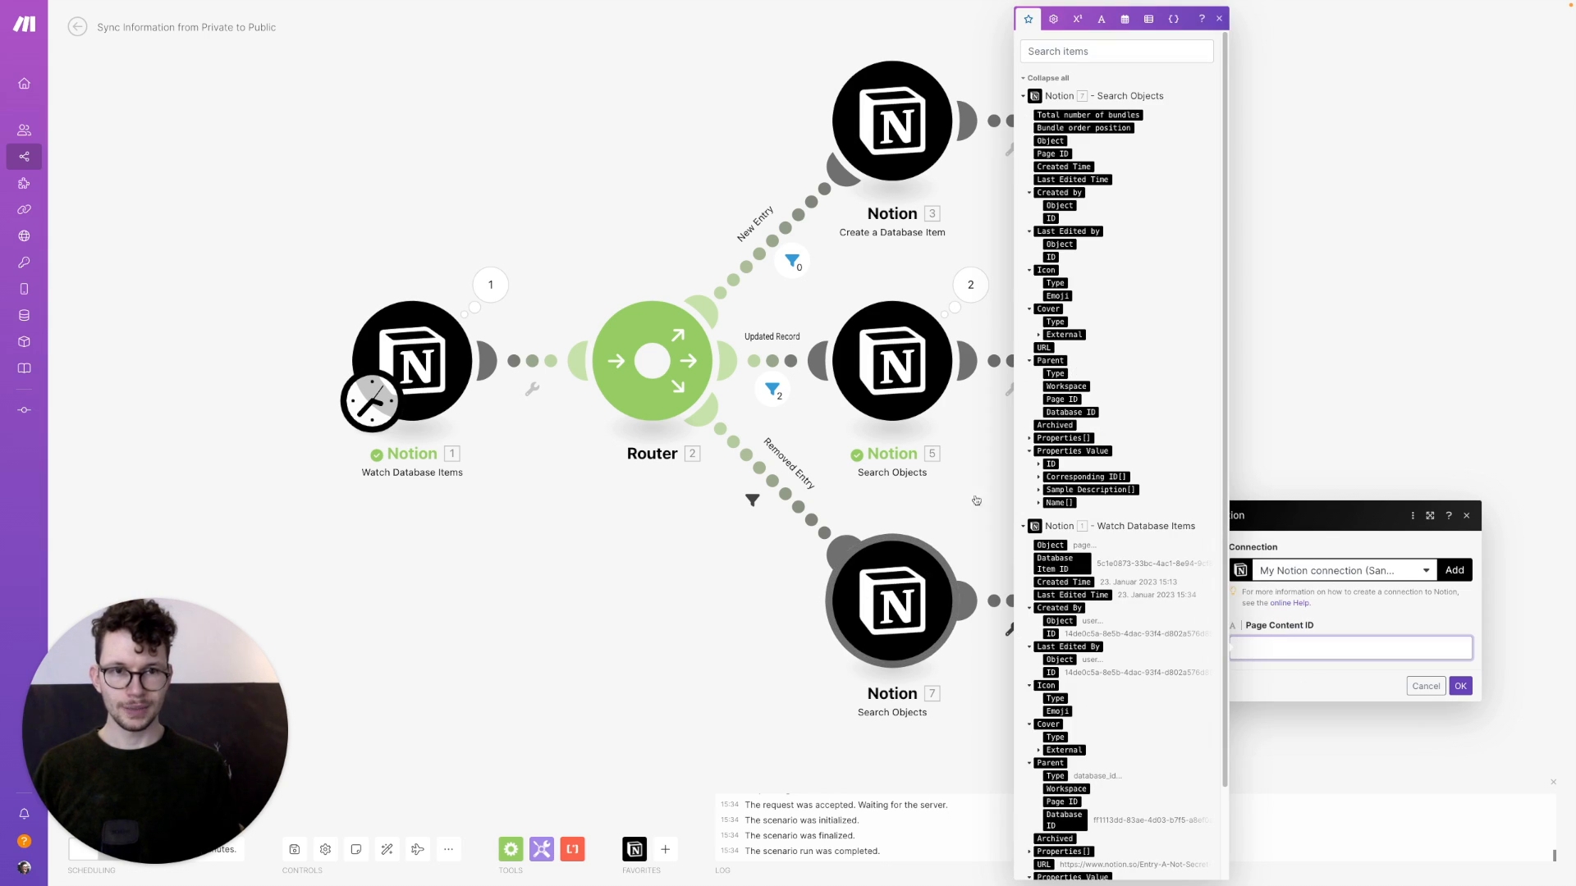
pyautogui.click(1050, 153)
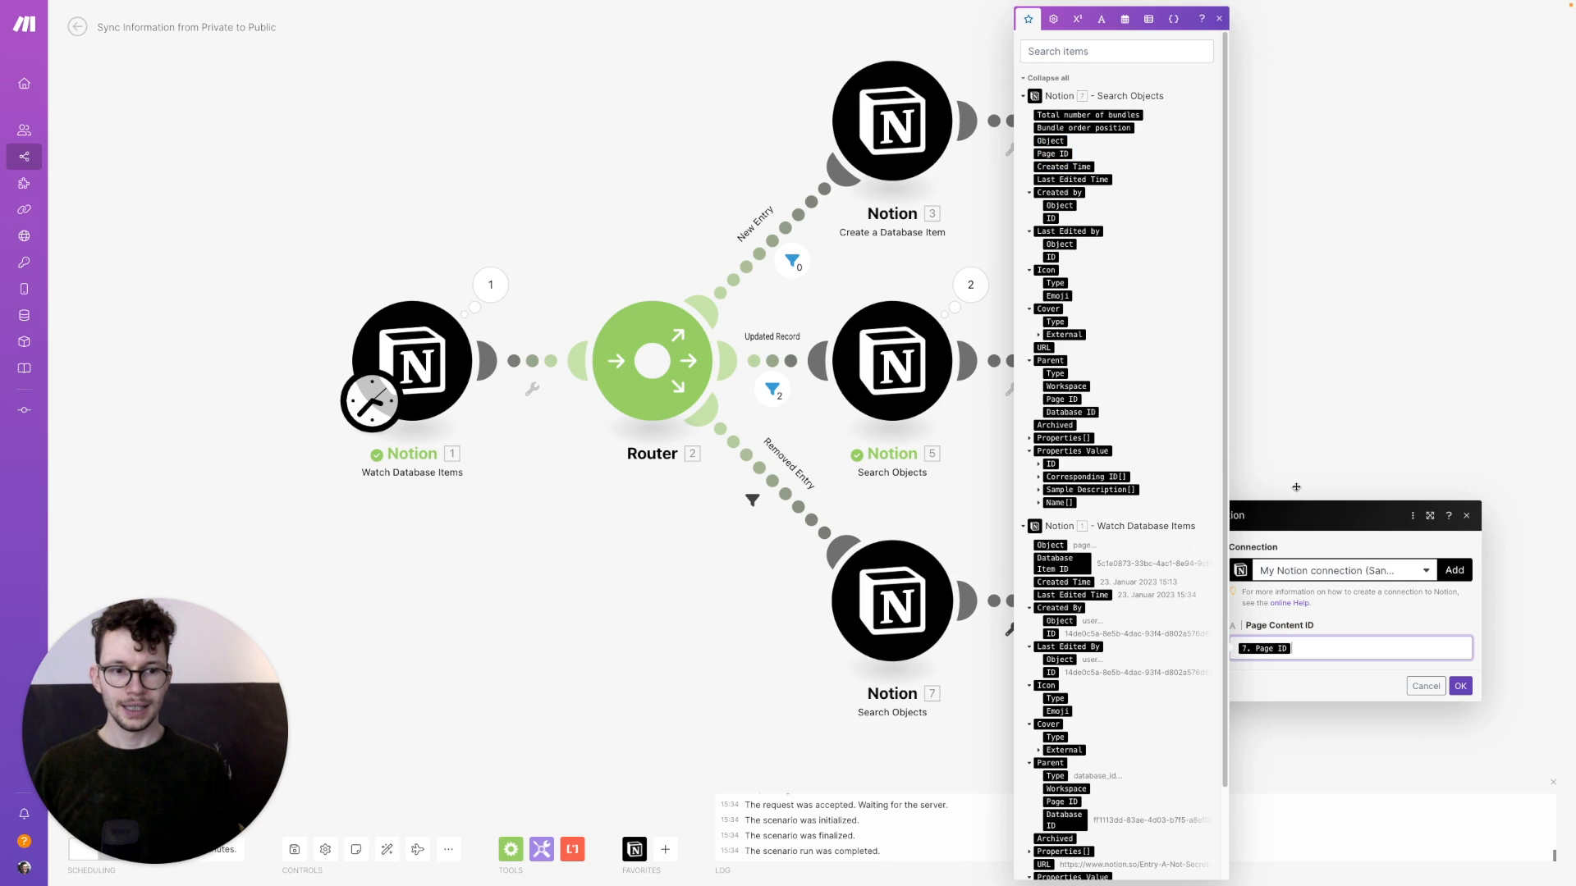
pyautogui.click(1460, 686)
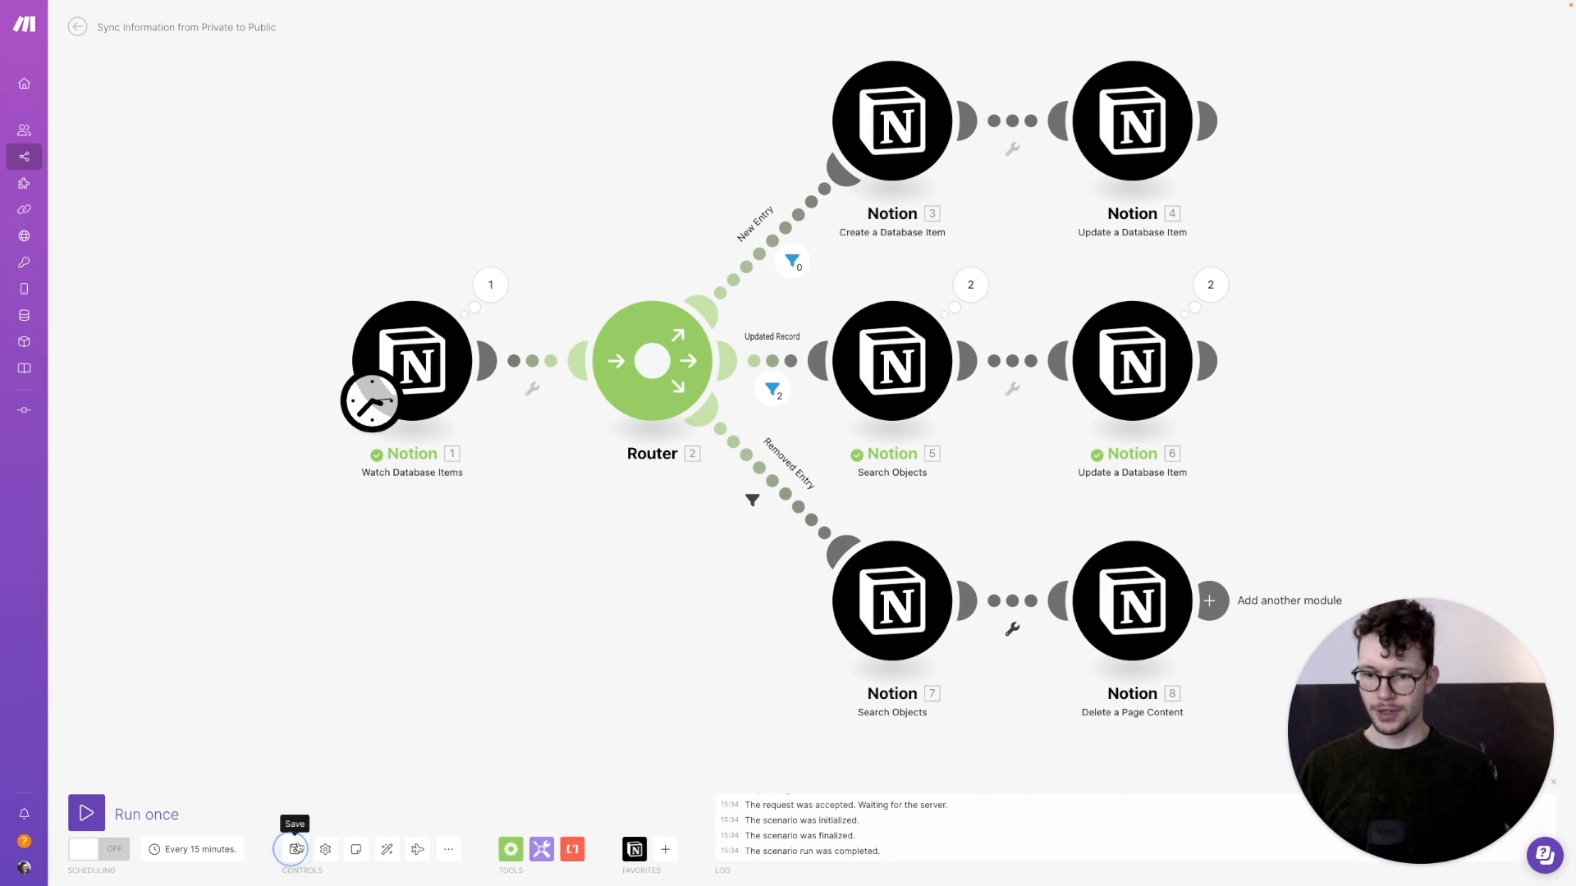
# Save the scenario, untick Entry C's Sync? in Notion, and run the scenario once
pyautogui.click(294, 849)
pyautogui.hotkey('ctrl', 'Right')
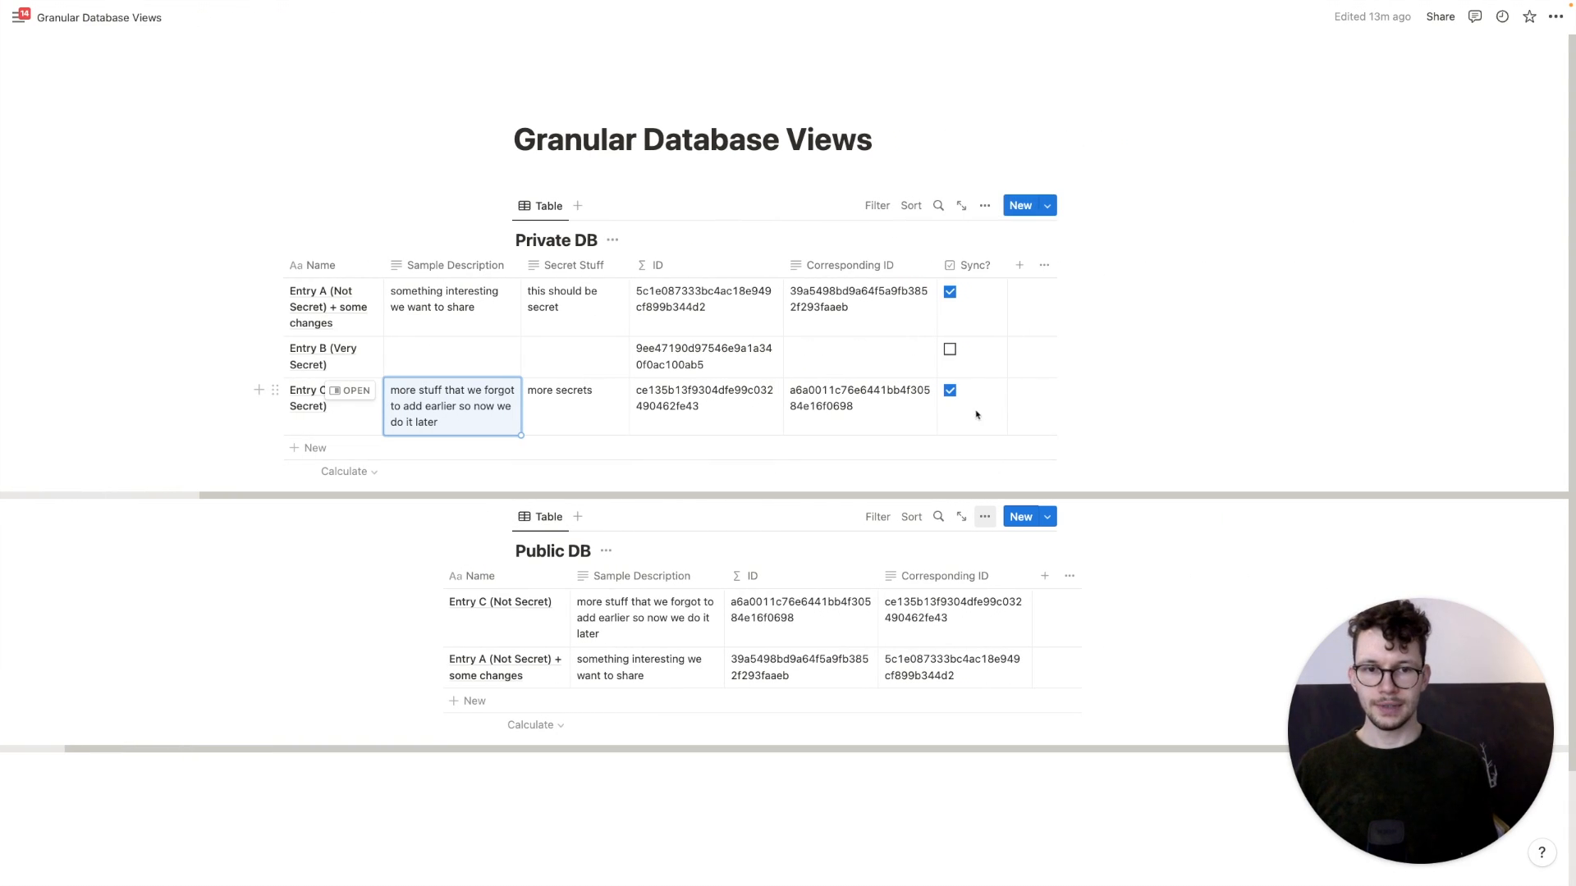
pyautogui.click(951, 393)
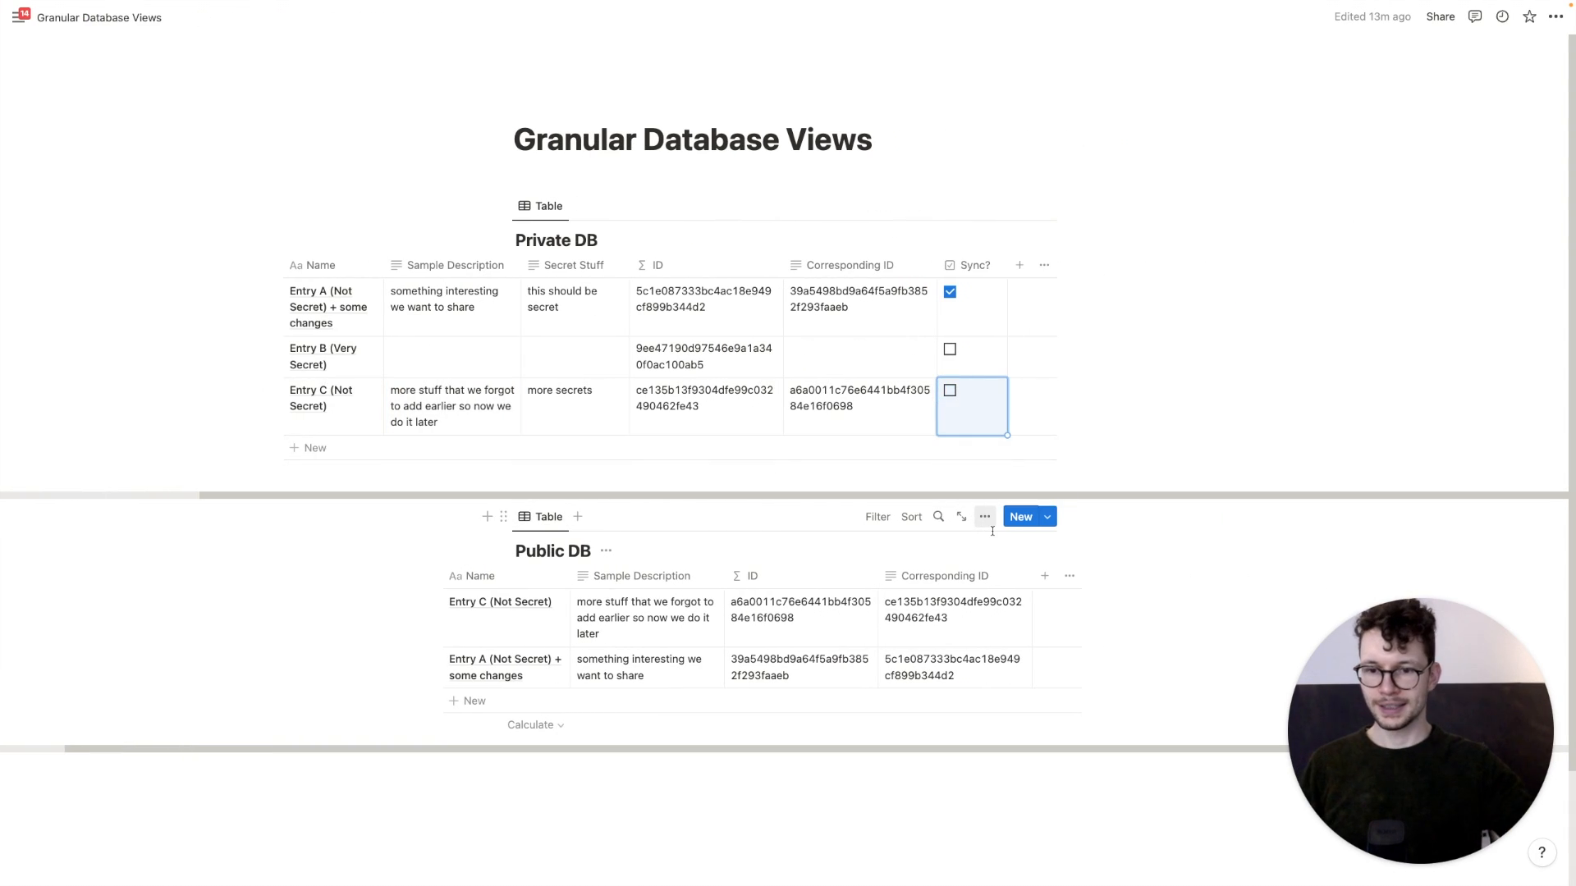
pyautogui.hotkey('ctrl', 'Left')
pyautogui.click(86, 813)
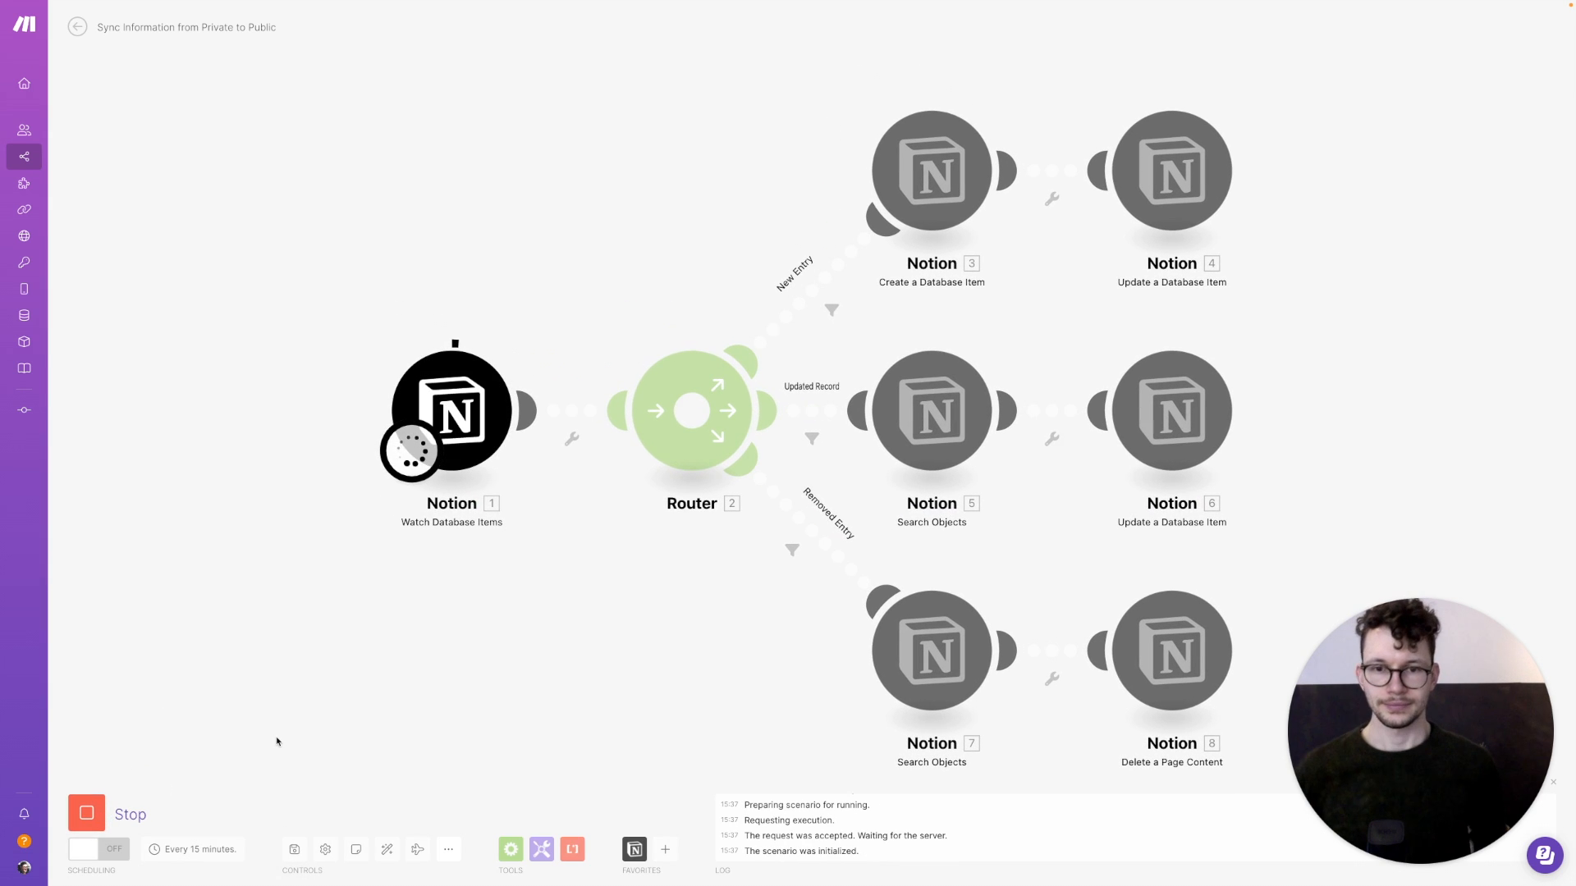
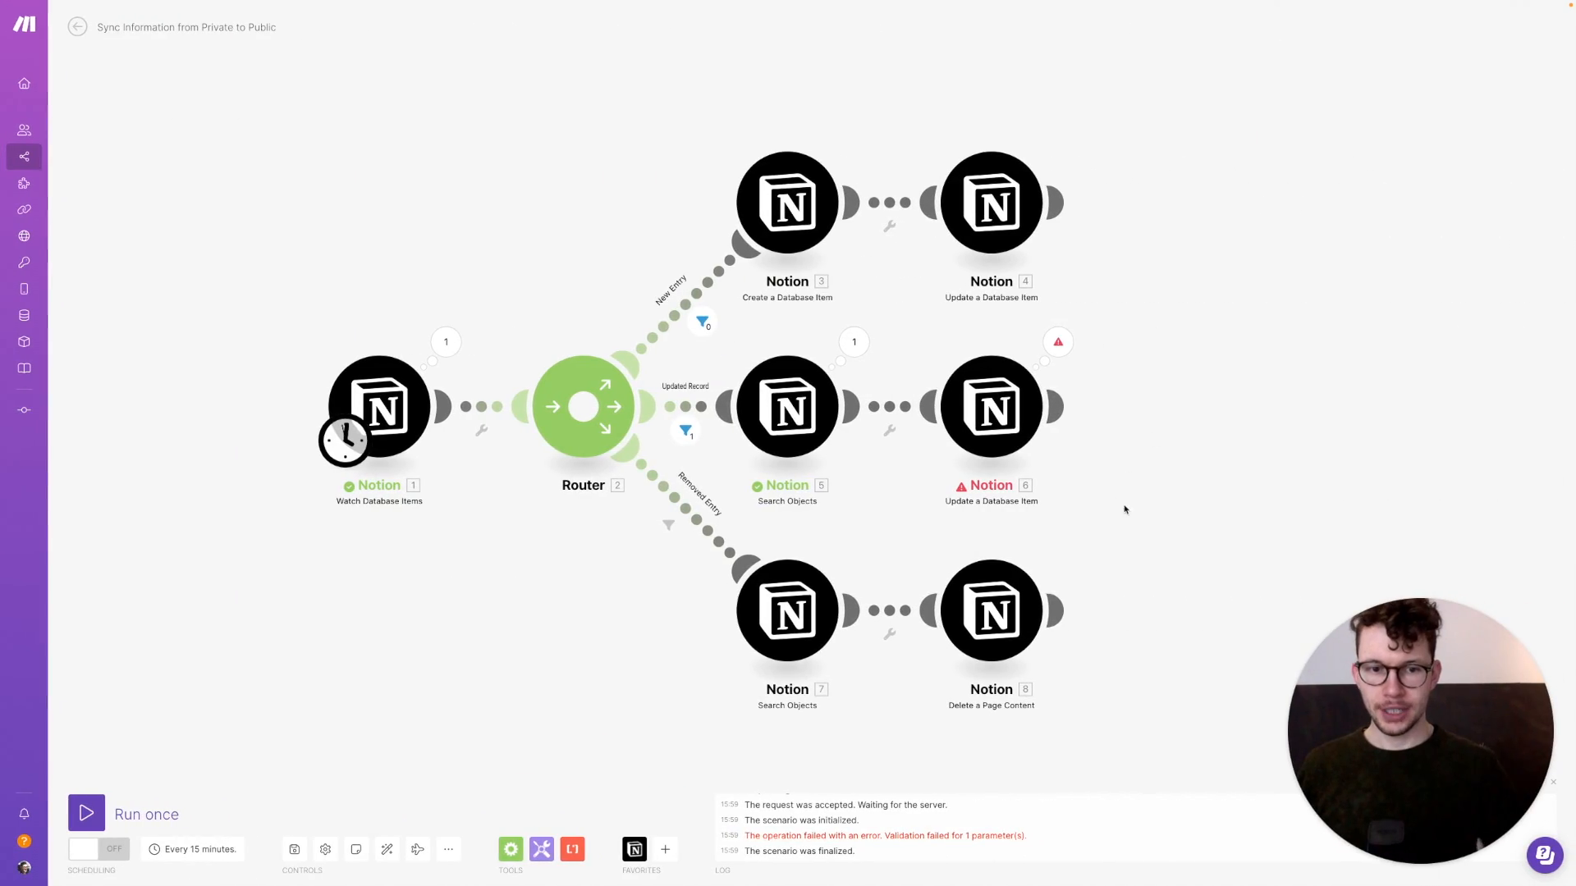
# Switch from Notion to the Make scenario 'Sync Information from Private to Public'
pyautogui.click(1158, 601)
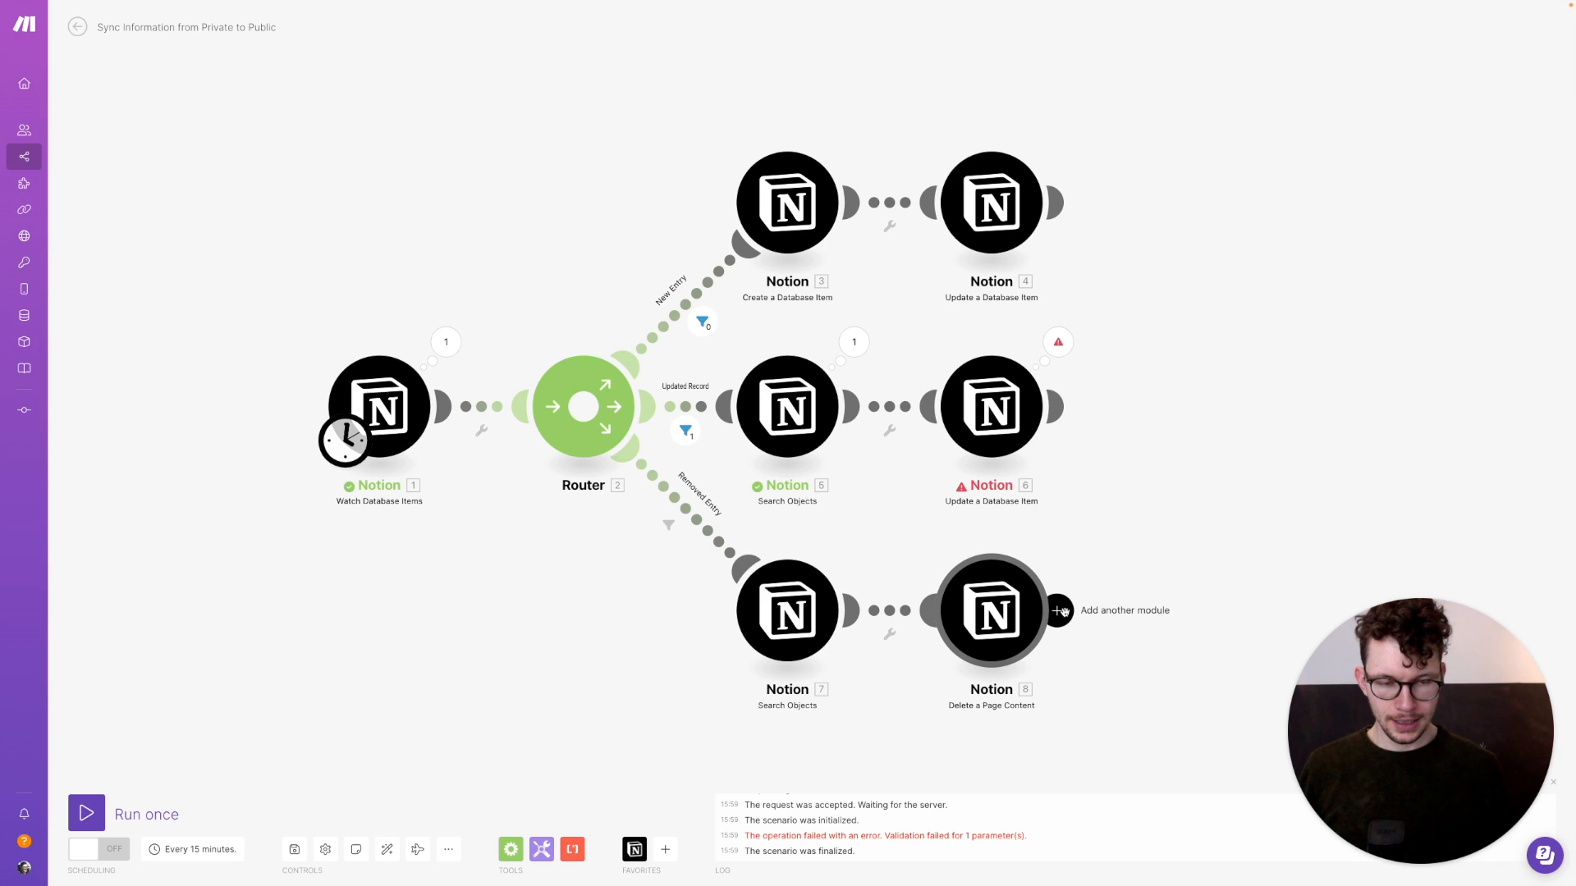
# Add a Notion Update a Database Item module after Delete a Page Content, targeting the Private database
pyautogui.click(1059, 609)
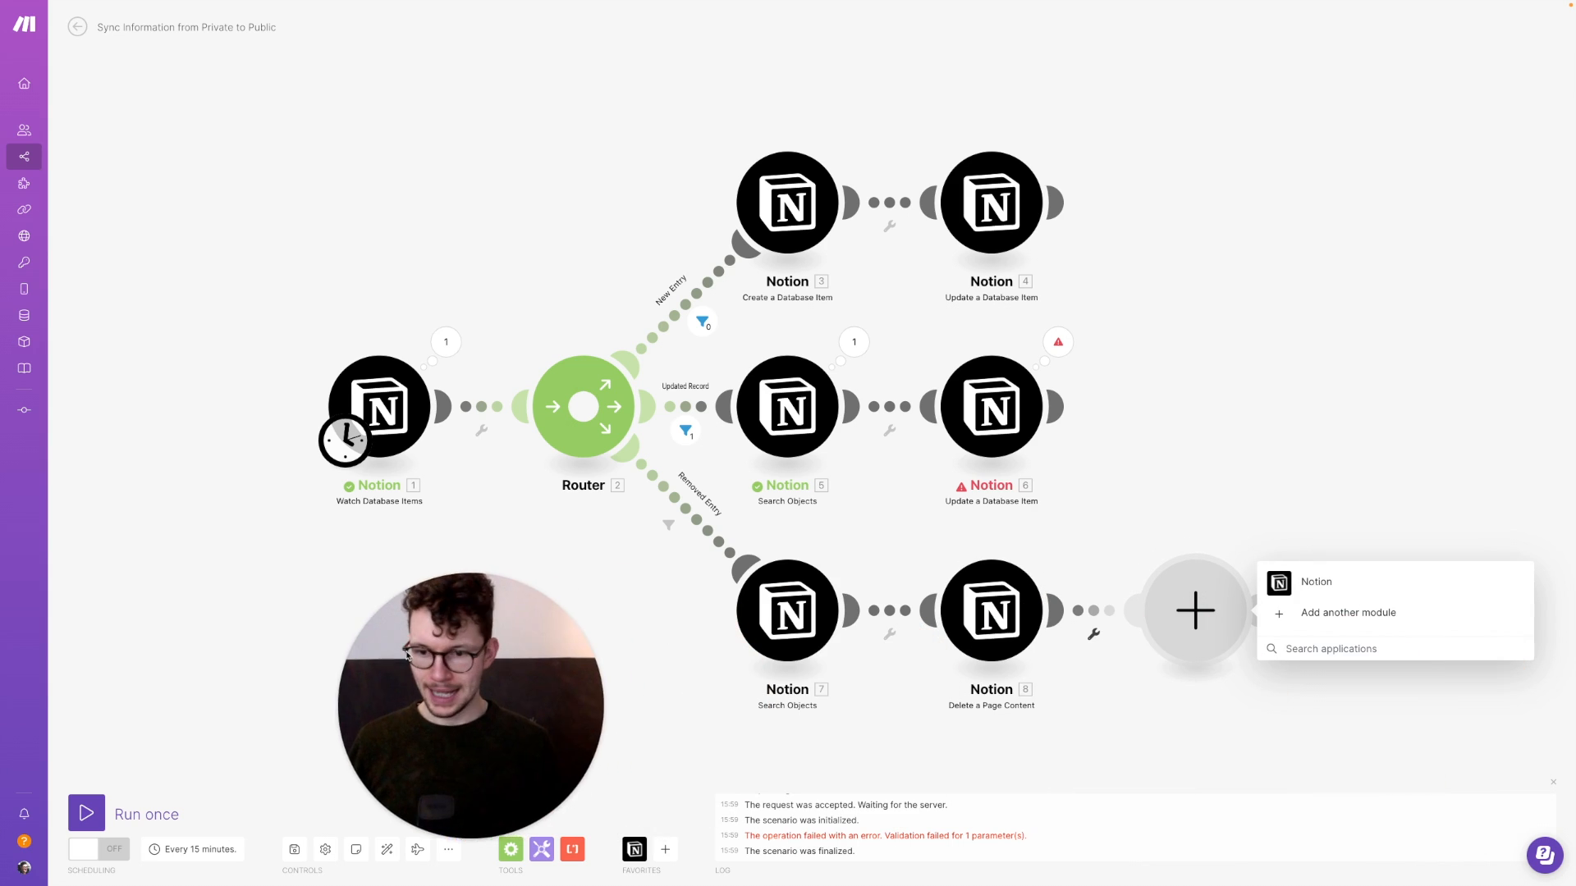
pyautogui.click(1278, 584)
pyautogui.click(1287, 350)
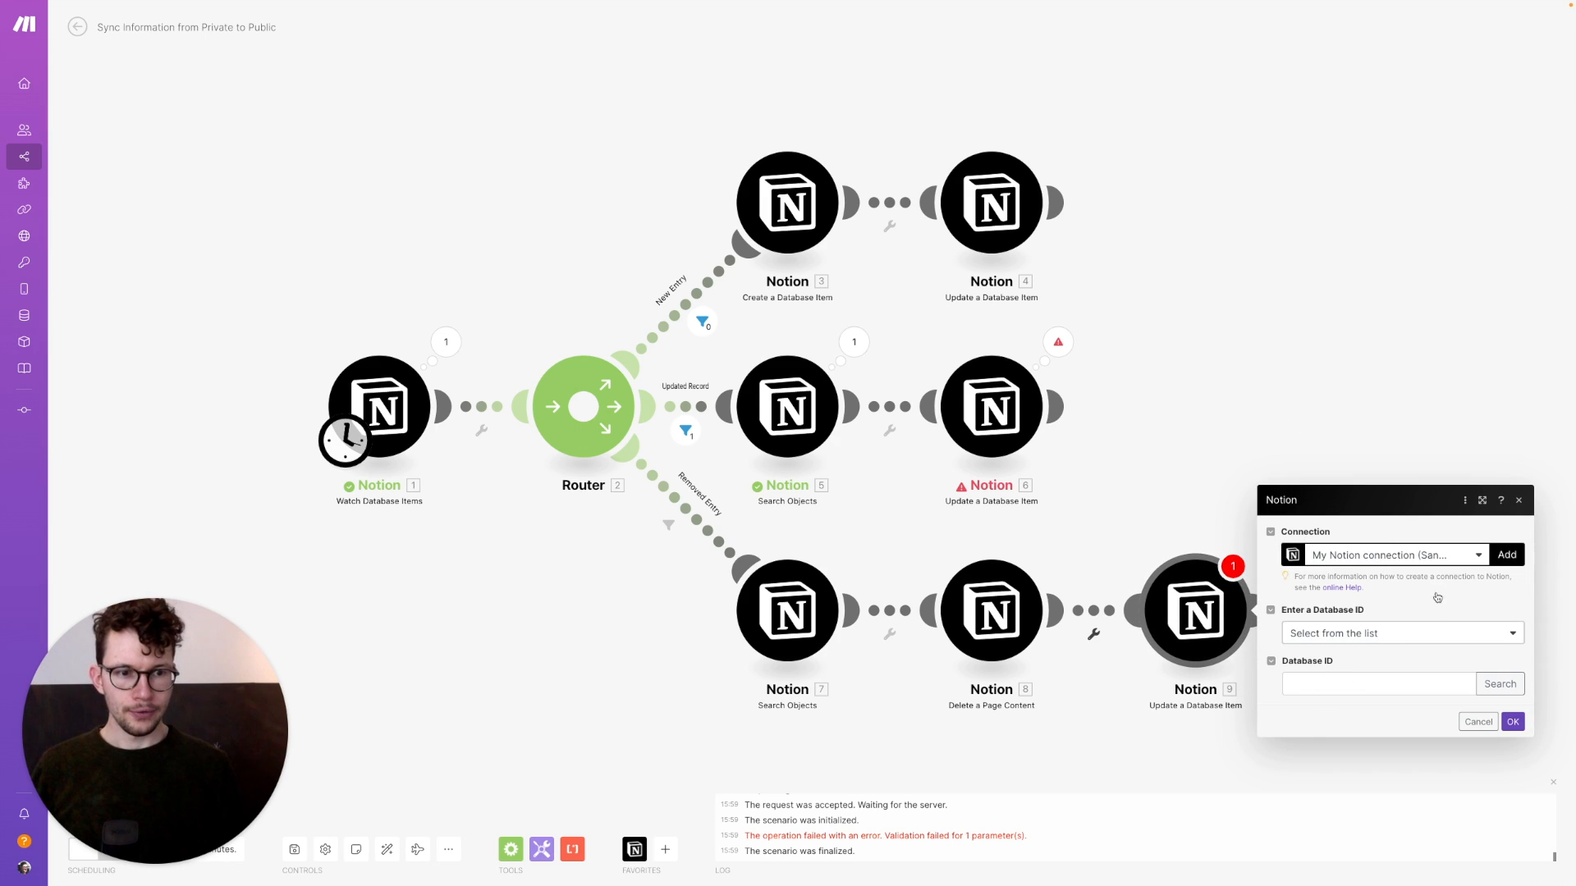
pyautogui.click(1499, 684)
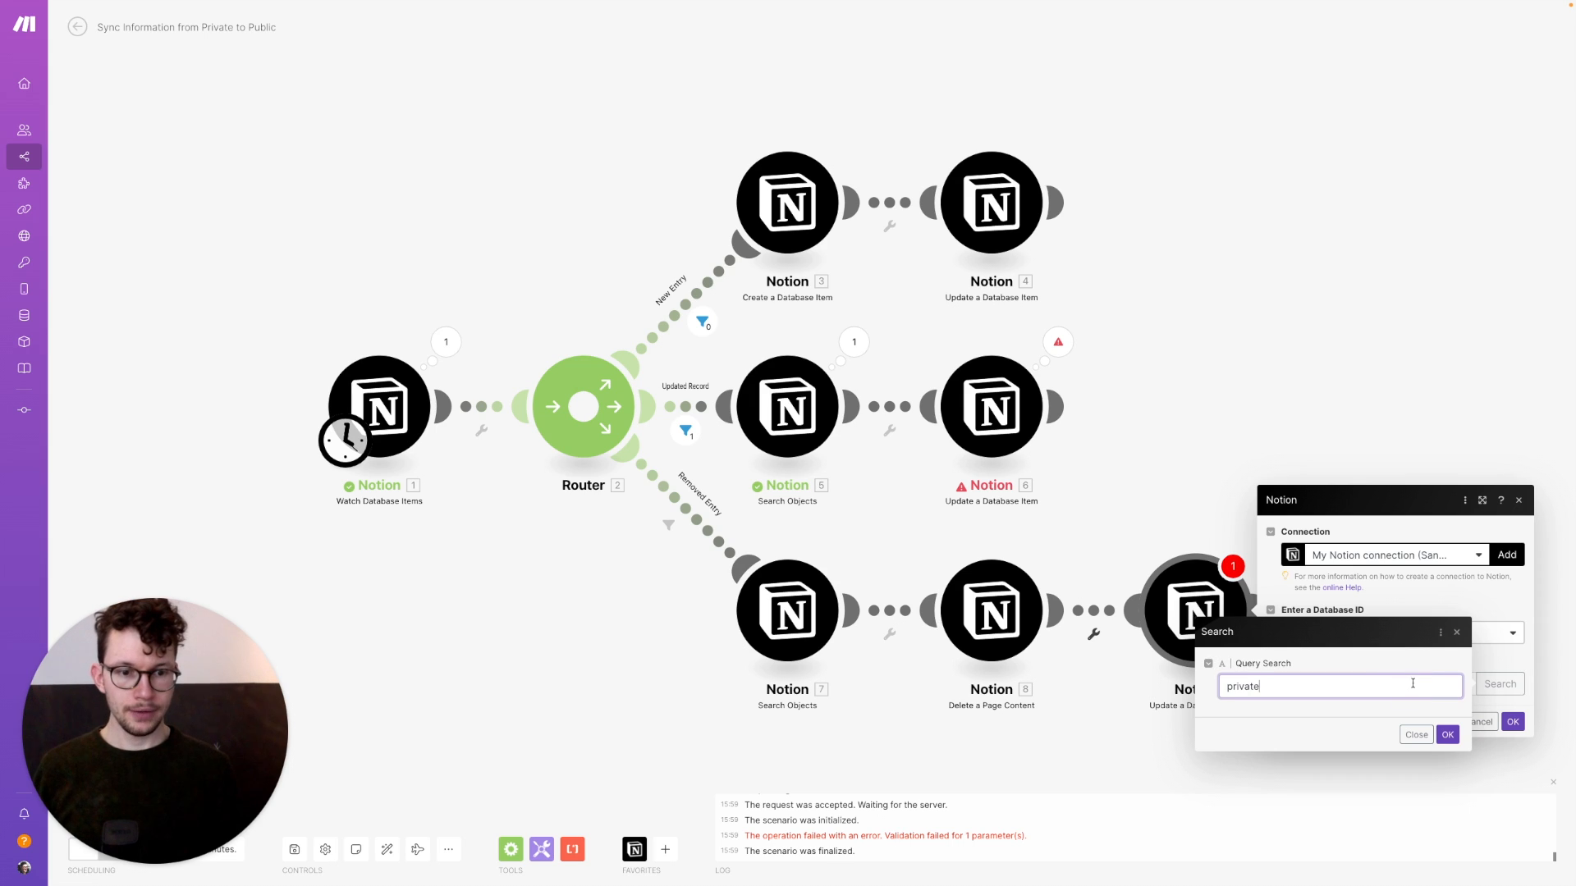
pyautogui.click(1445, 736)
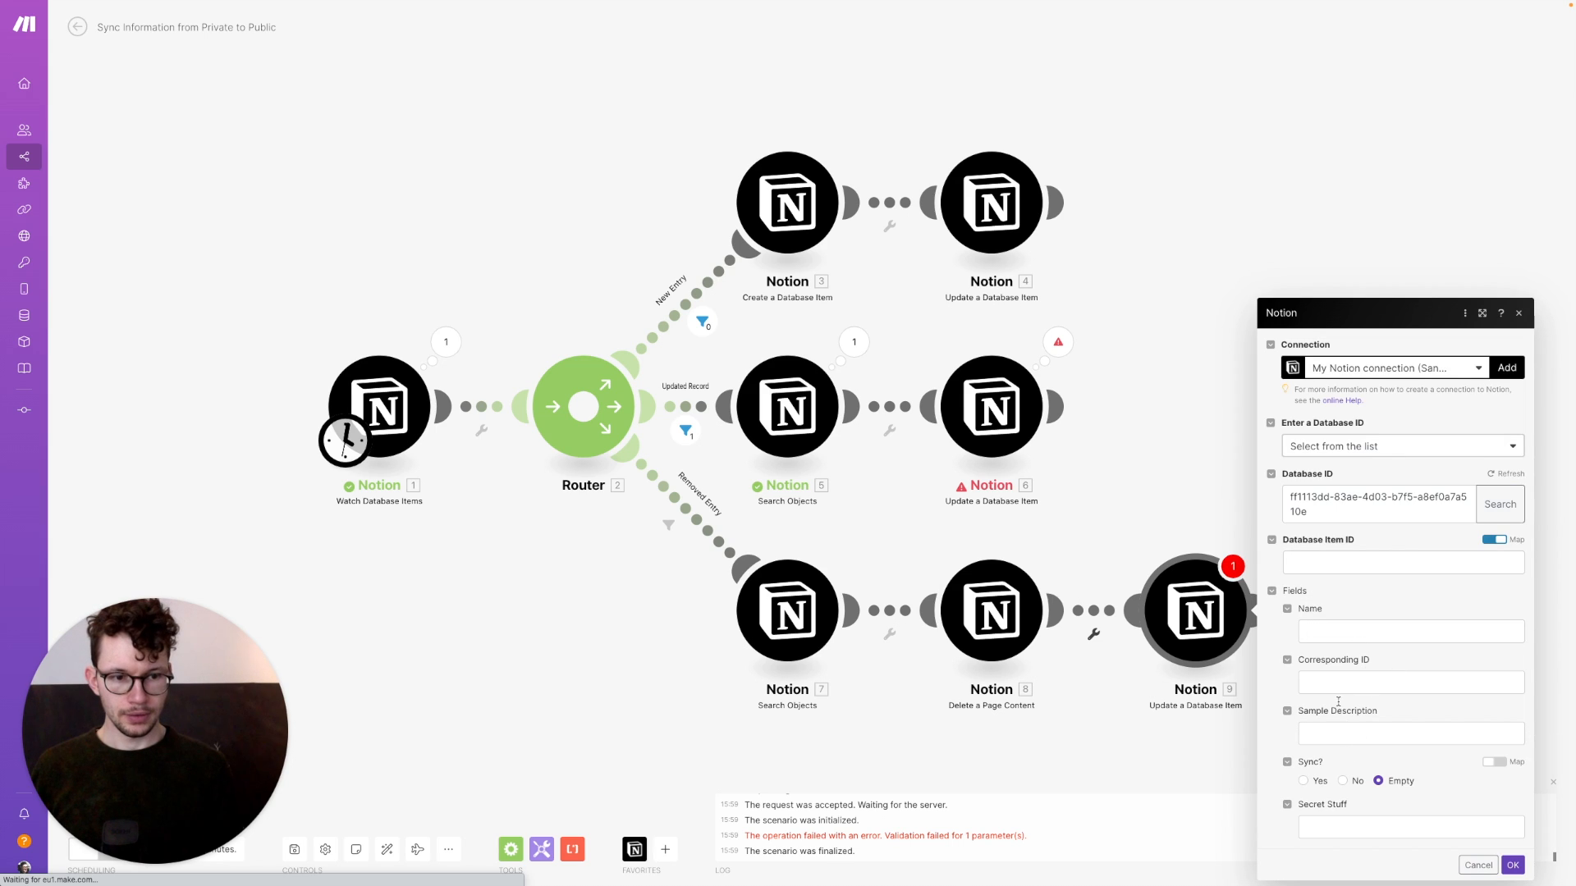
# Set Corresponding ID to null and map the watched item's Database Item ID, then confirm
pyautogui.click(1342, 679)
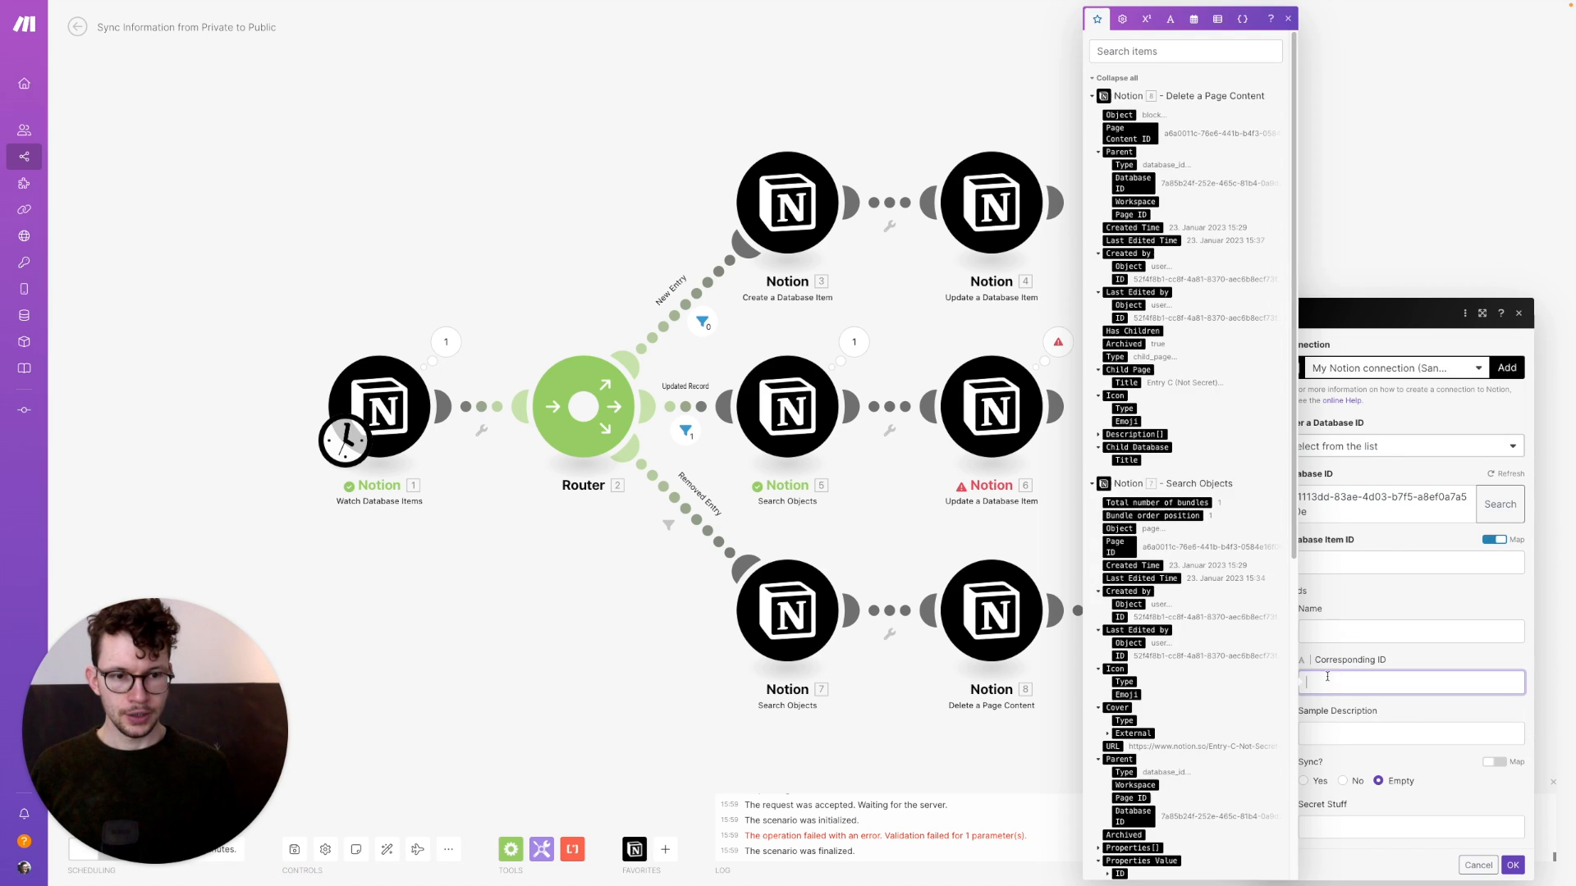
pyautogui.click(1122, 19)
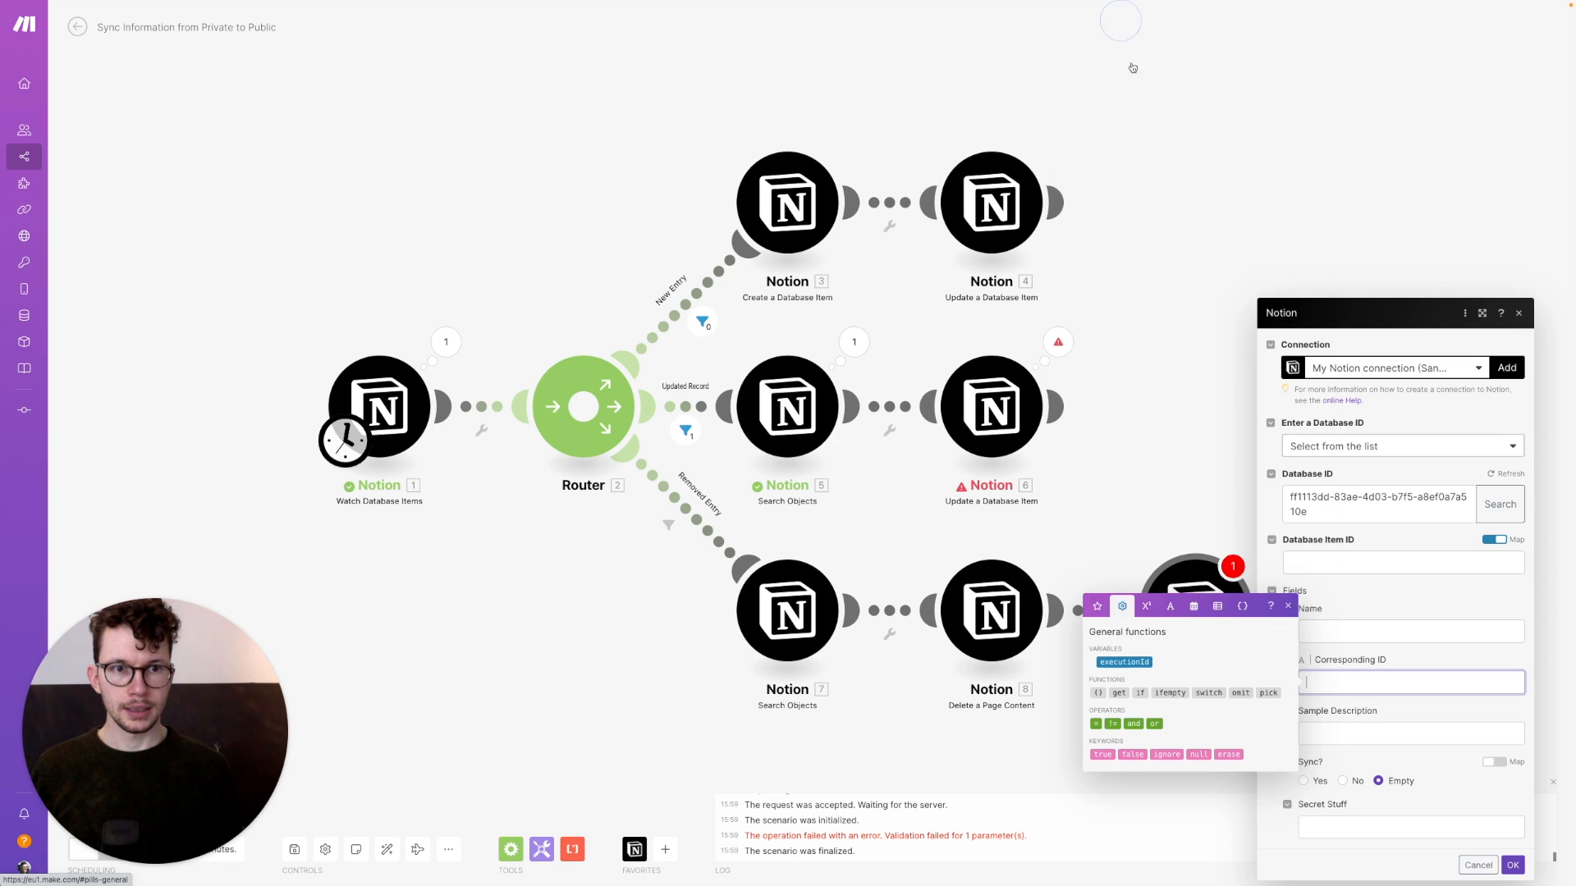
pyautogui.click(1200, 754)
pyautogui.click(1339, 562)
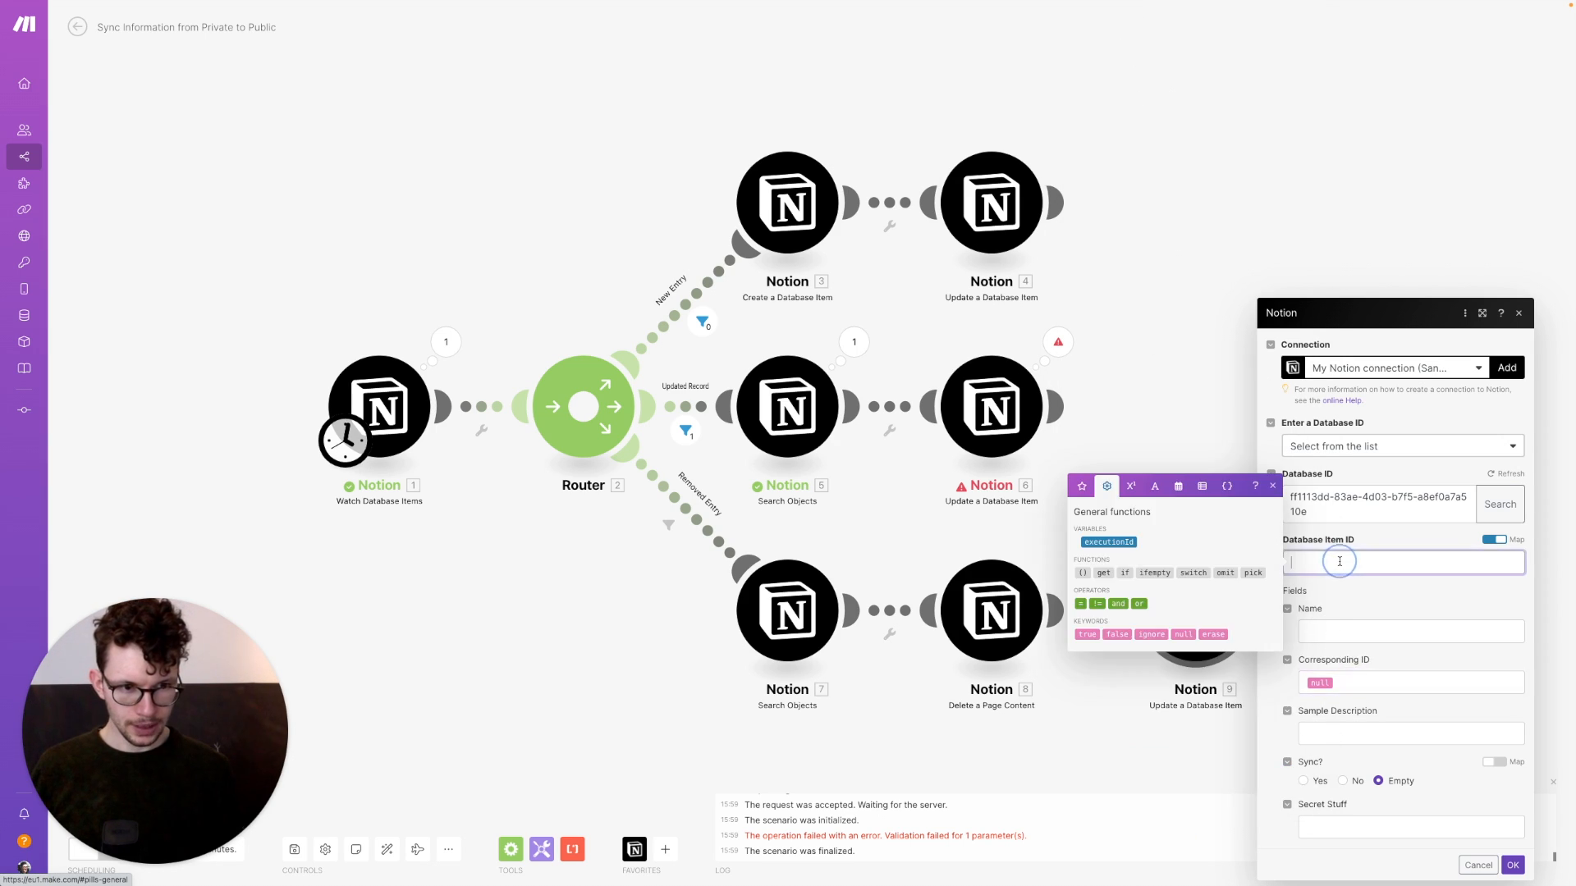
pyautogui.click(1082, 486)
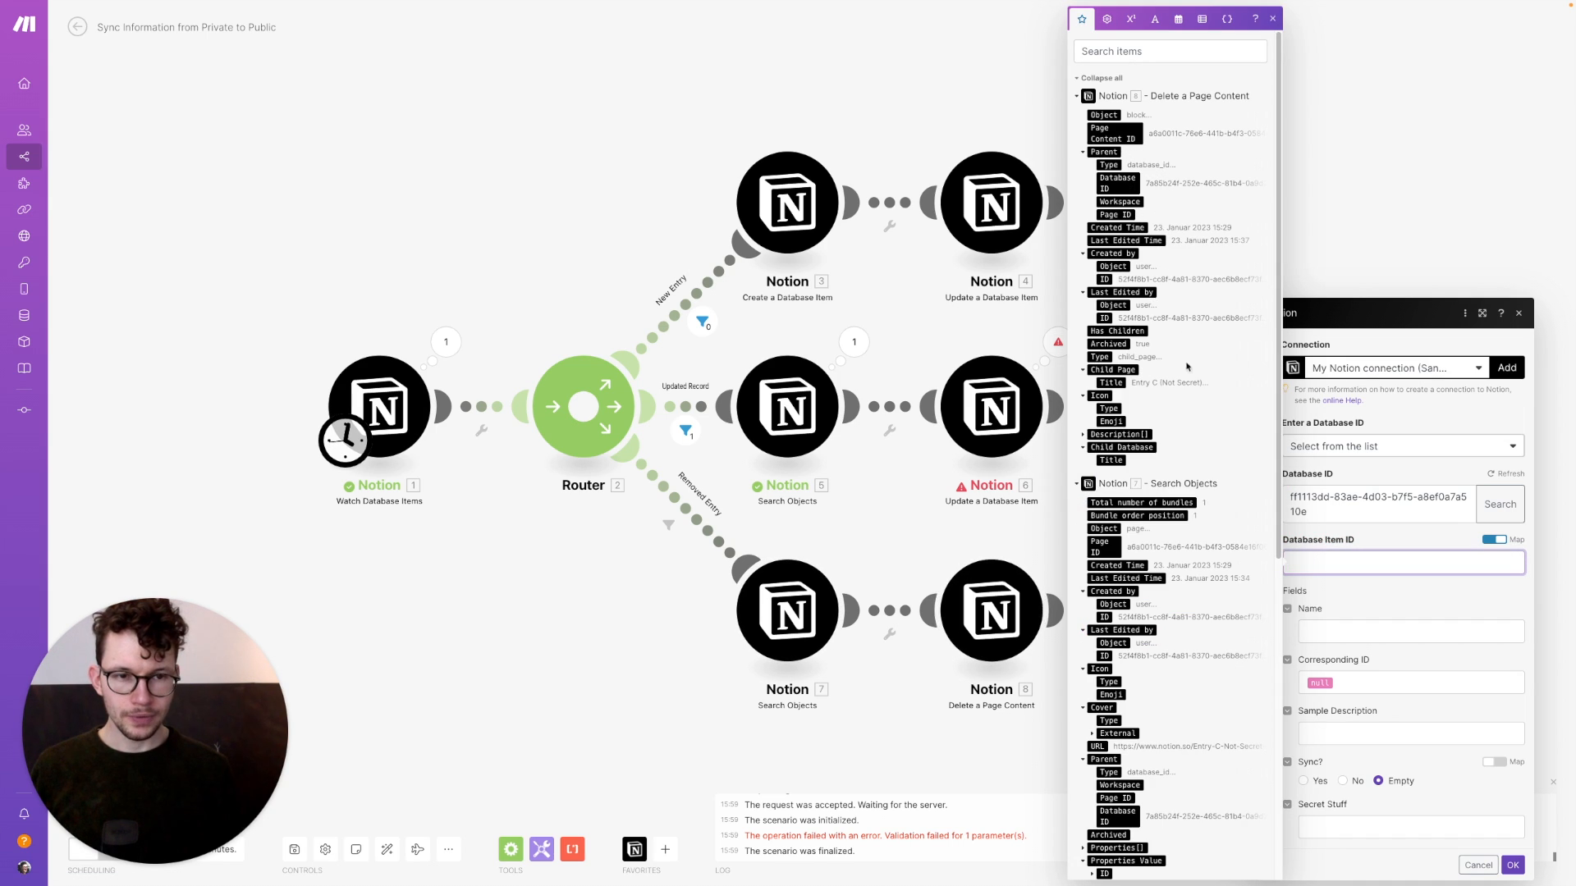
pyautogui.scroll(-6, 1157, 549)
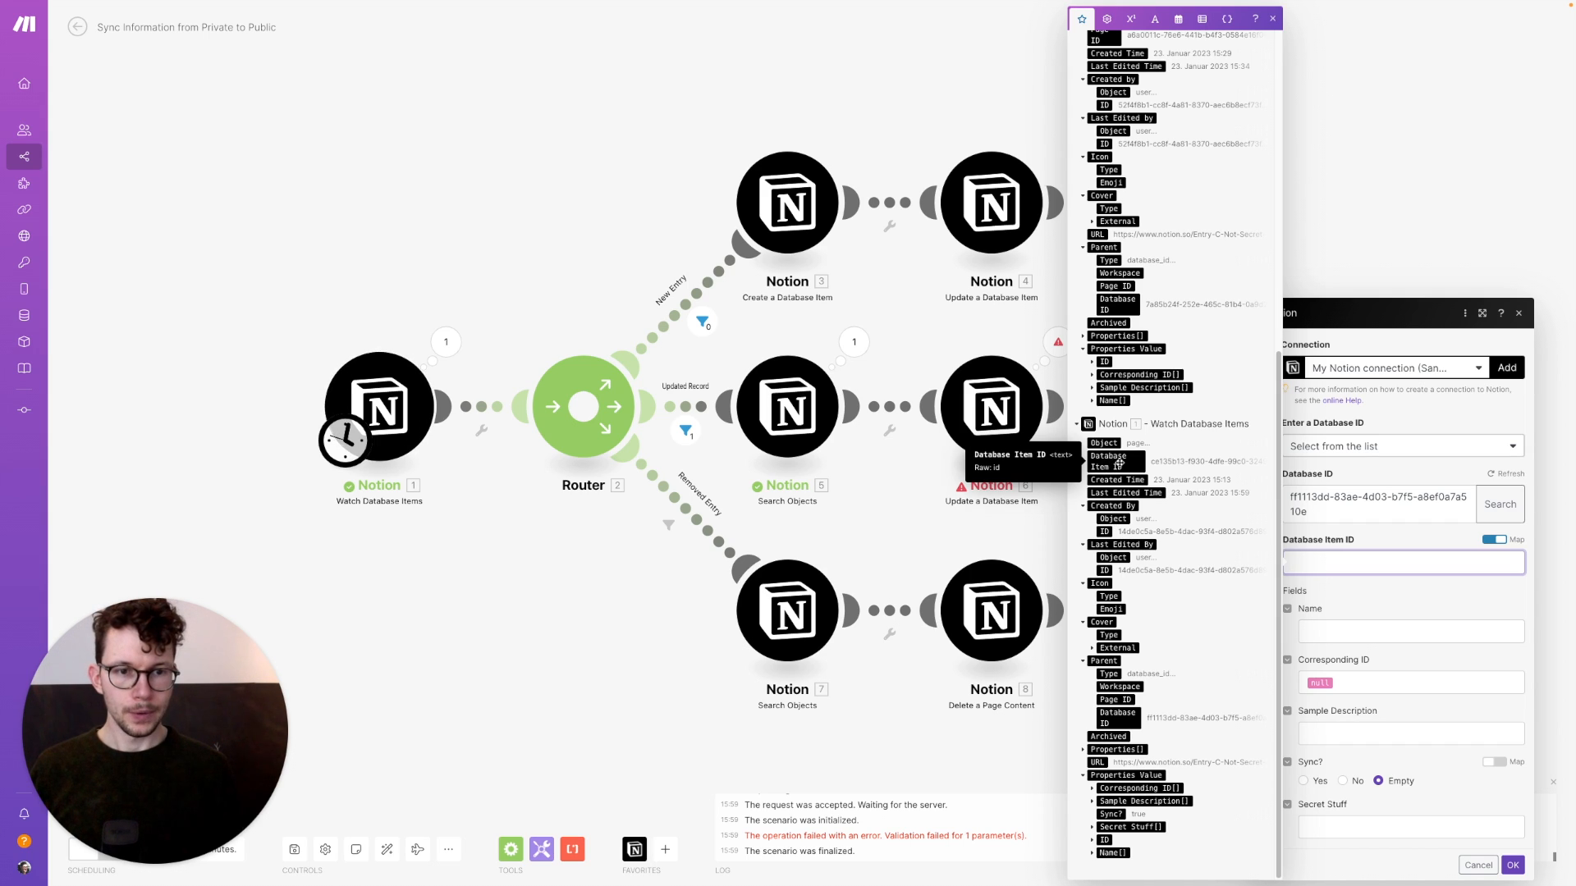
pyautogui.click(1114, 464)
pyautogui.click(1514, 866)
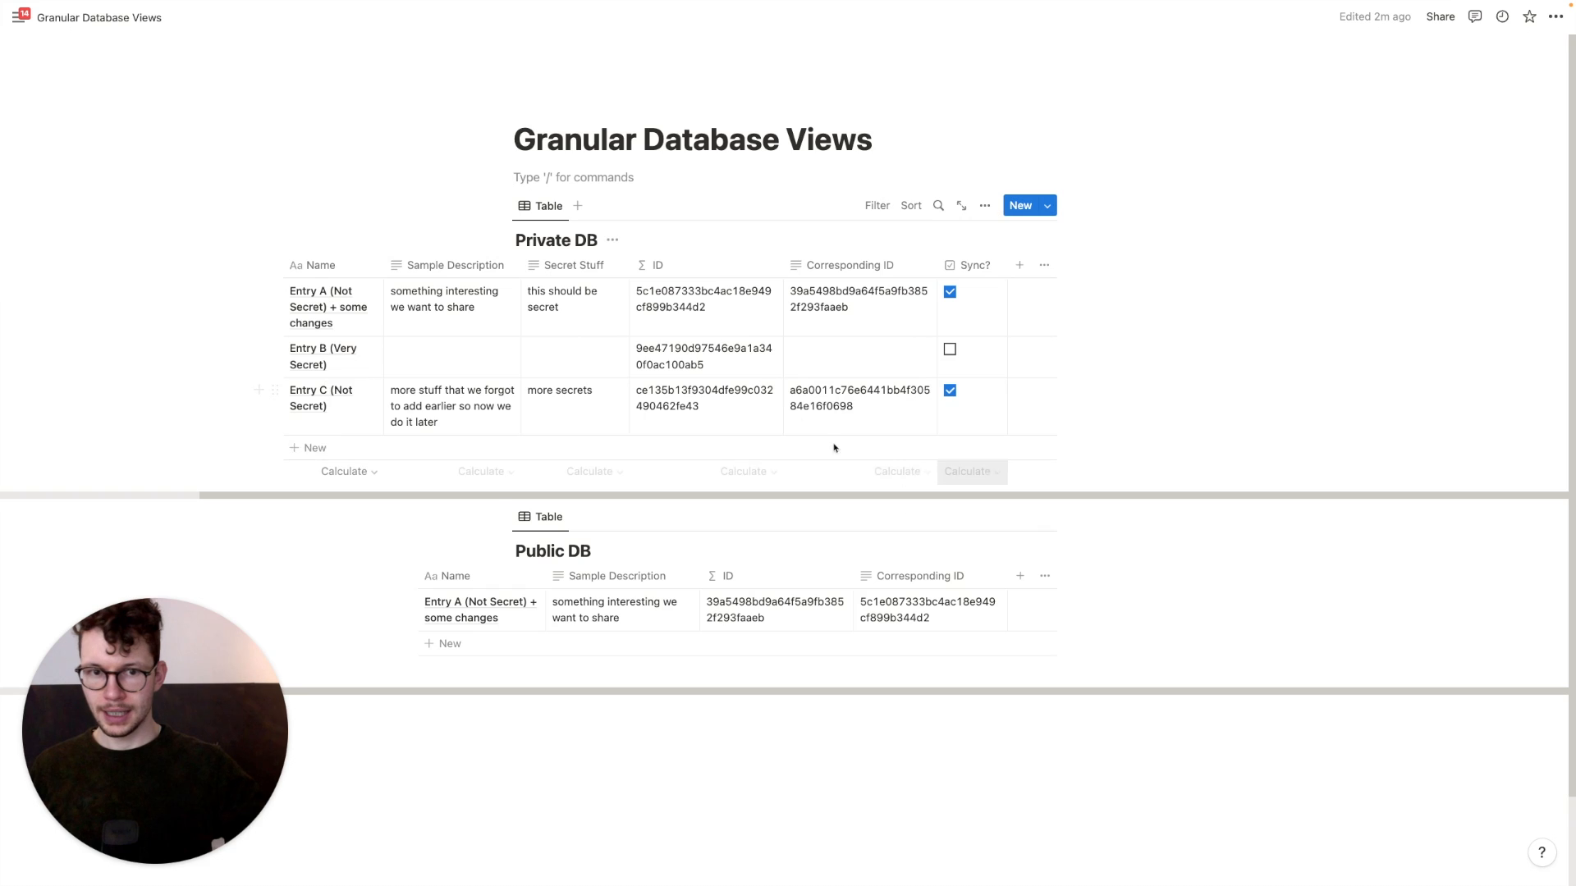
# Clear Entry C's Corresponding ID and untick Entry A's Sync? box in Notion
pyautogui.click(858, 397)
pyautogui.press('super+a')
pyautogui.press('BackSpace')
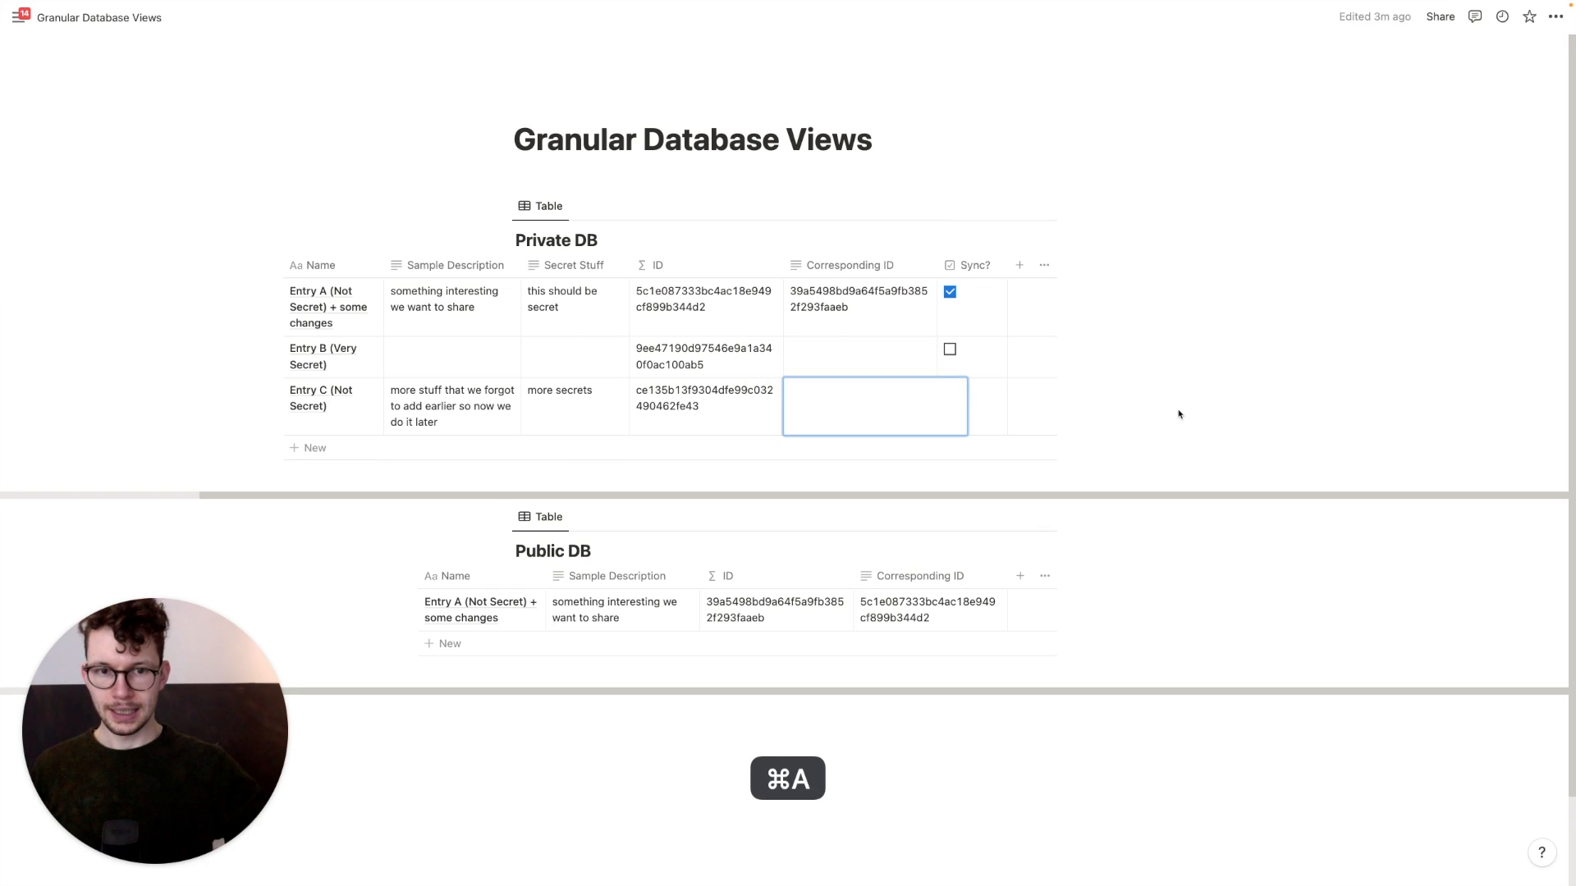
pyautogui.press('Escape')
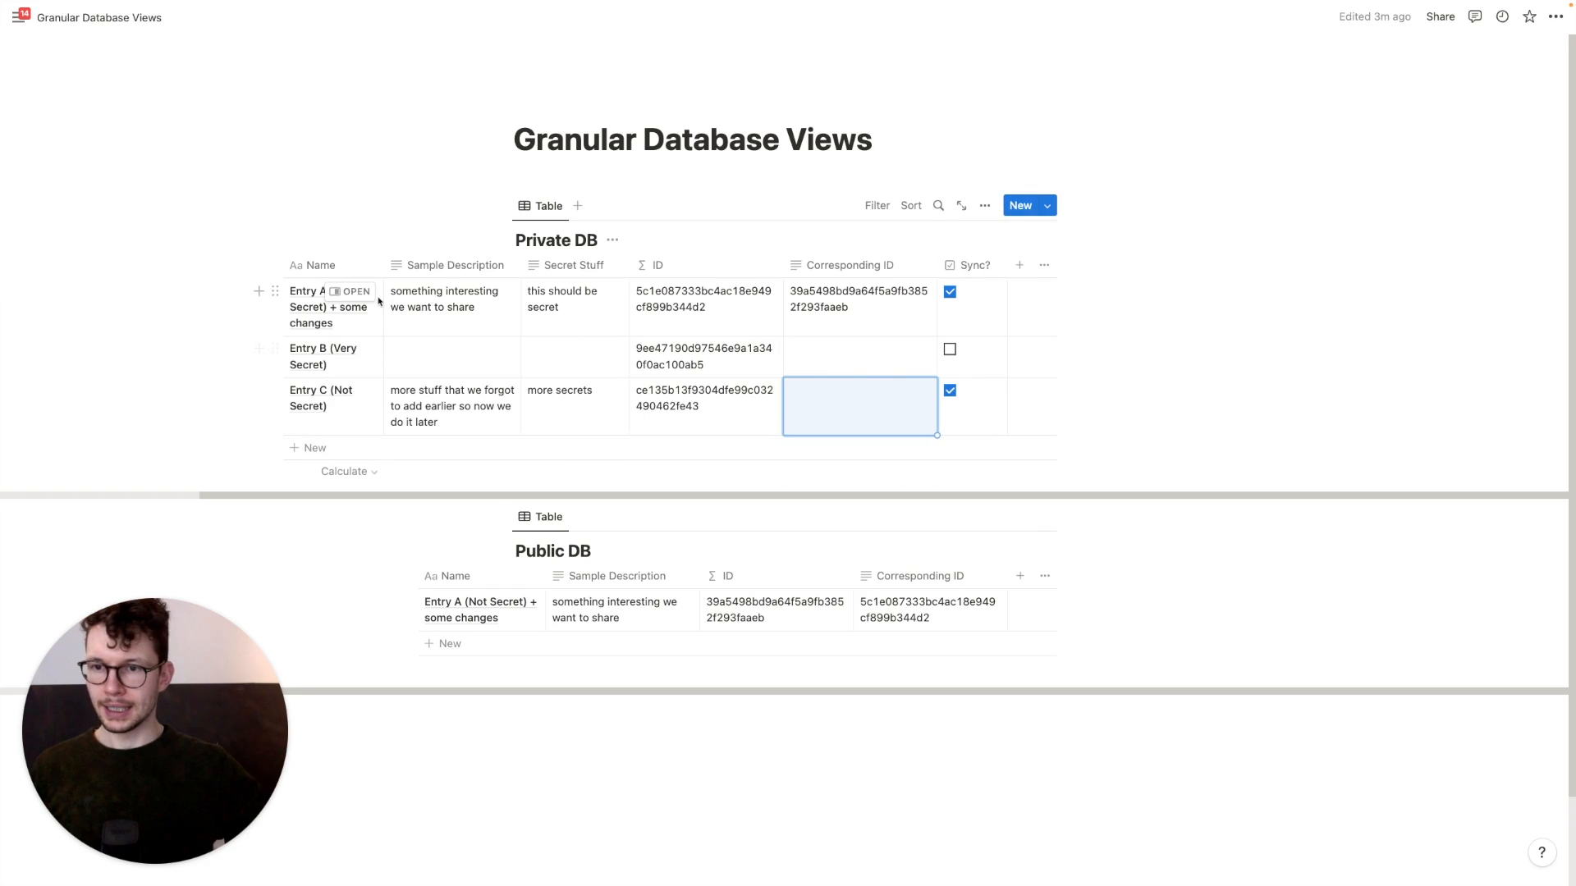
pyautogui.click(950, 292)
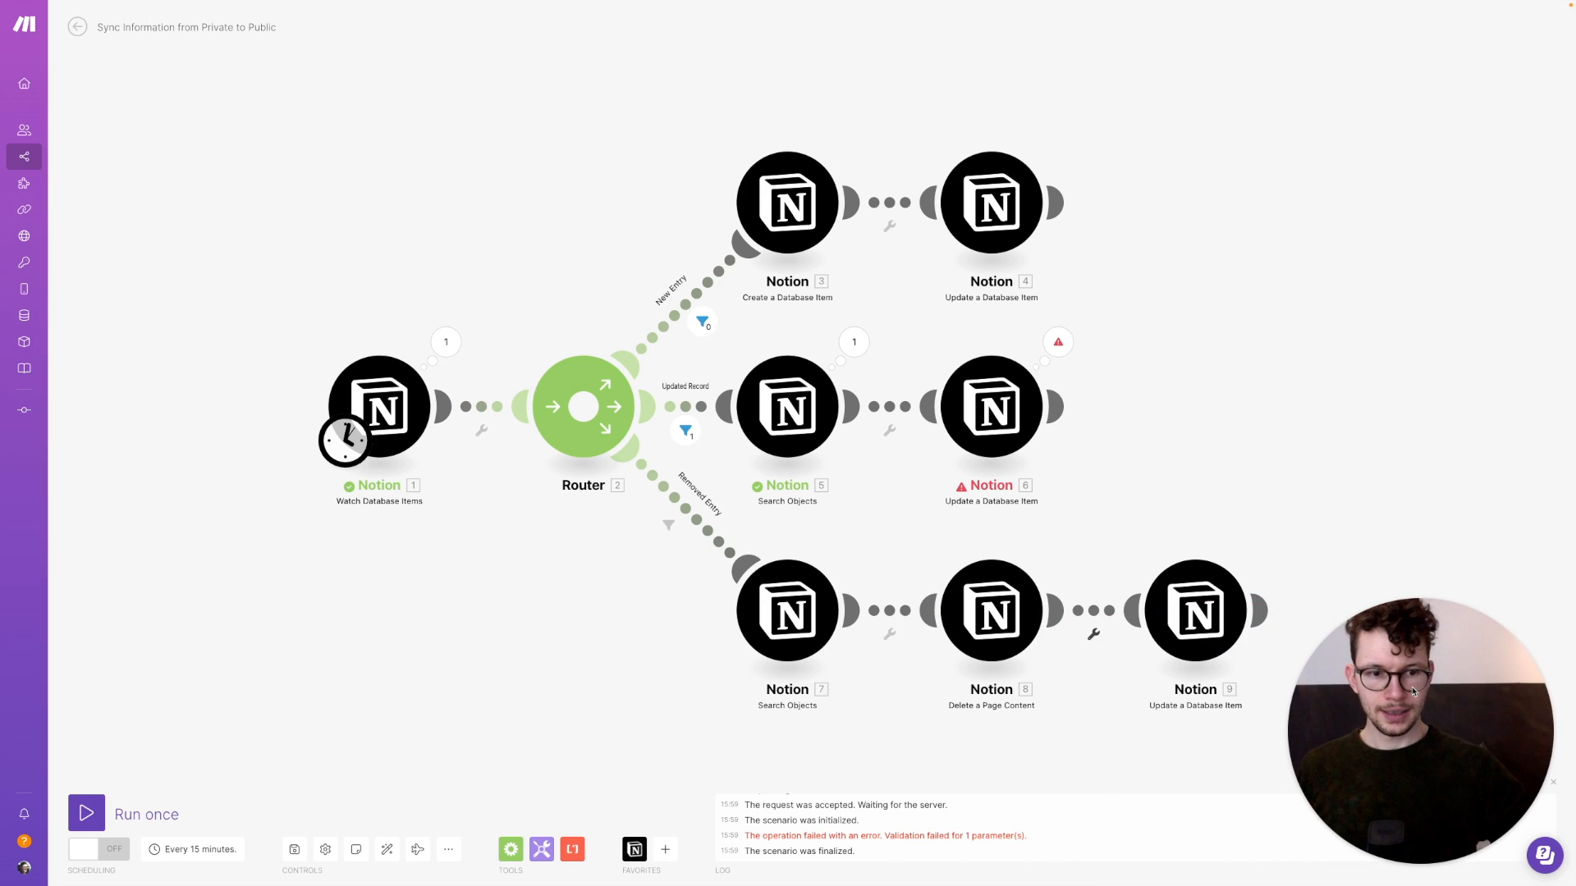
# Test-run, then remap Create a Database Item's Sample Description to the watched item's Sample Description Plain Text
pyautogui.click(86, 813)
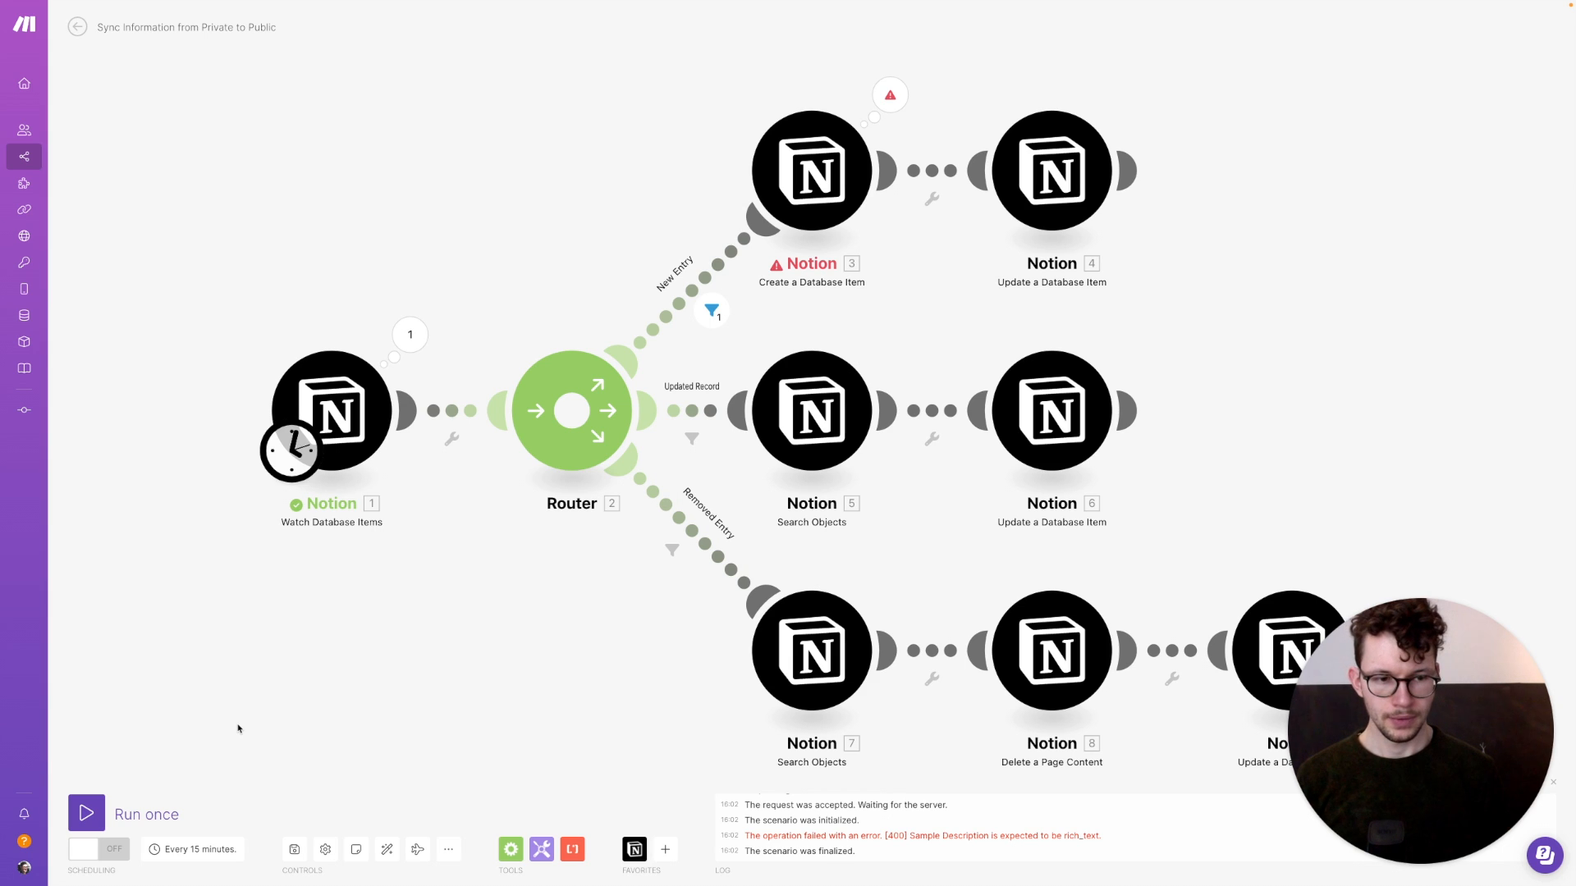
pyautogui.click(792, 164)
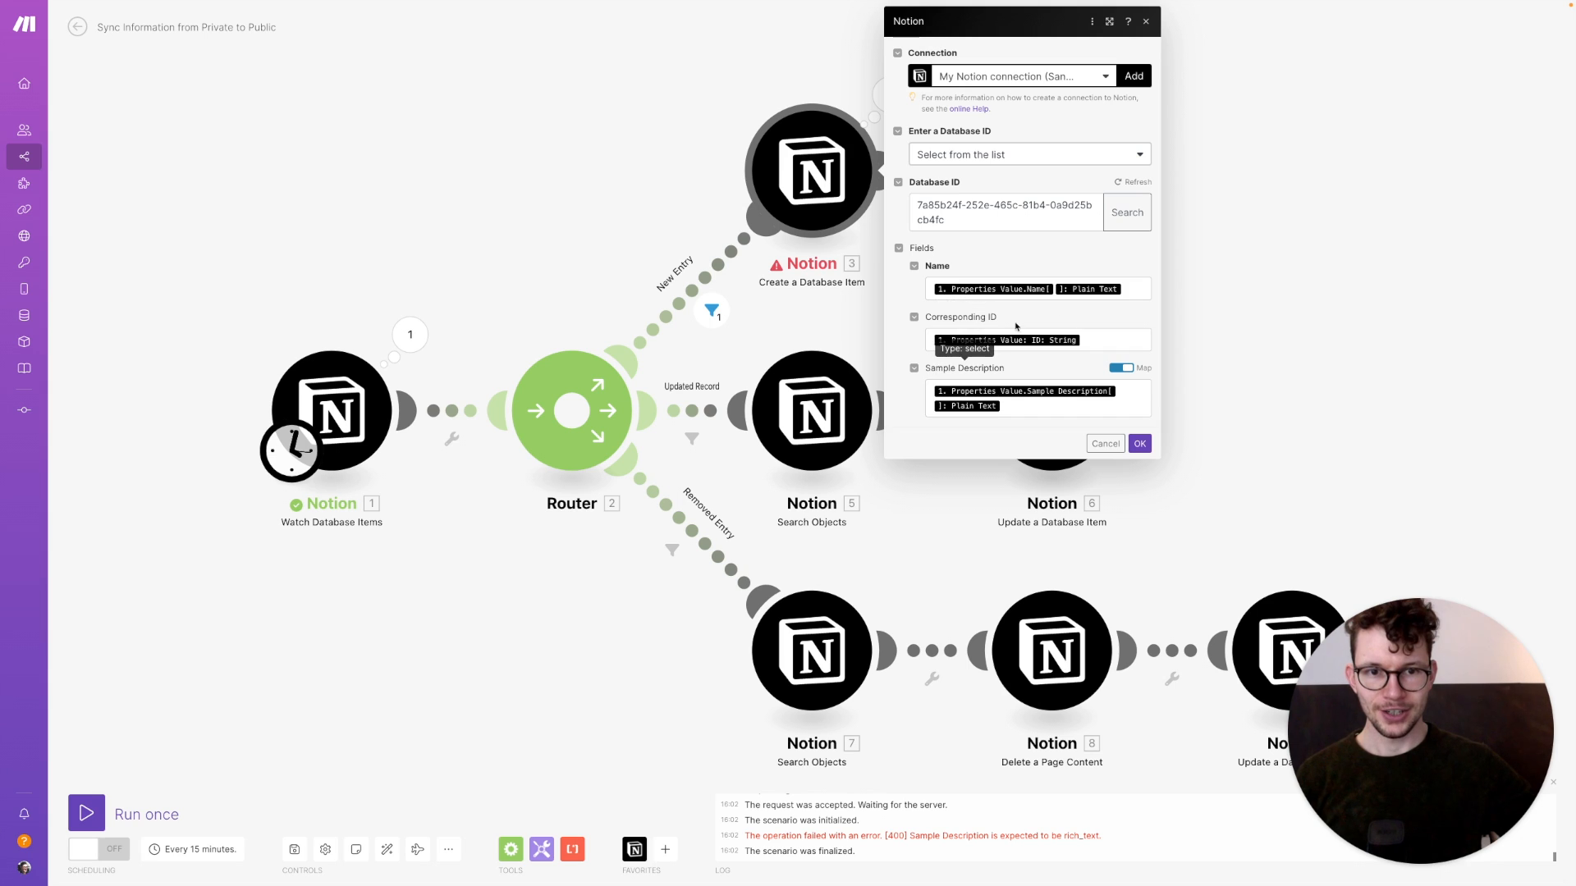
pyautogui.click(1056, 407)
pyautogui.click(1123, 183)
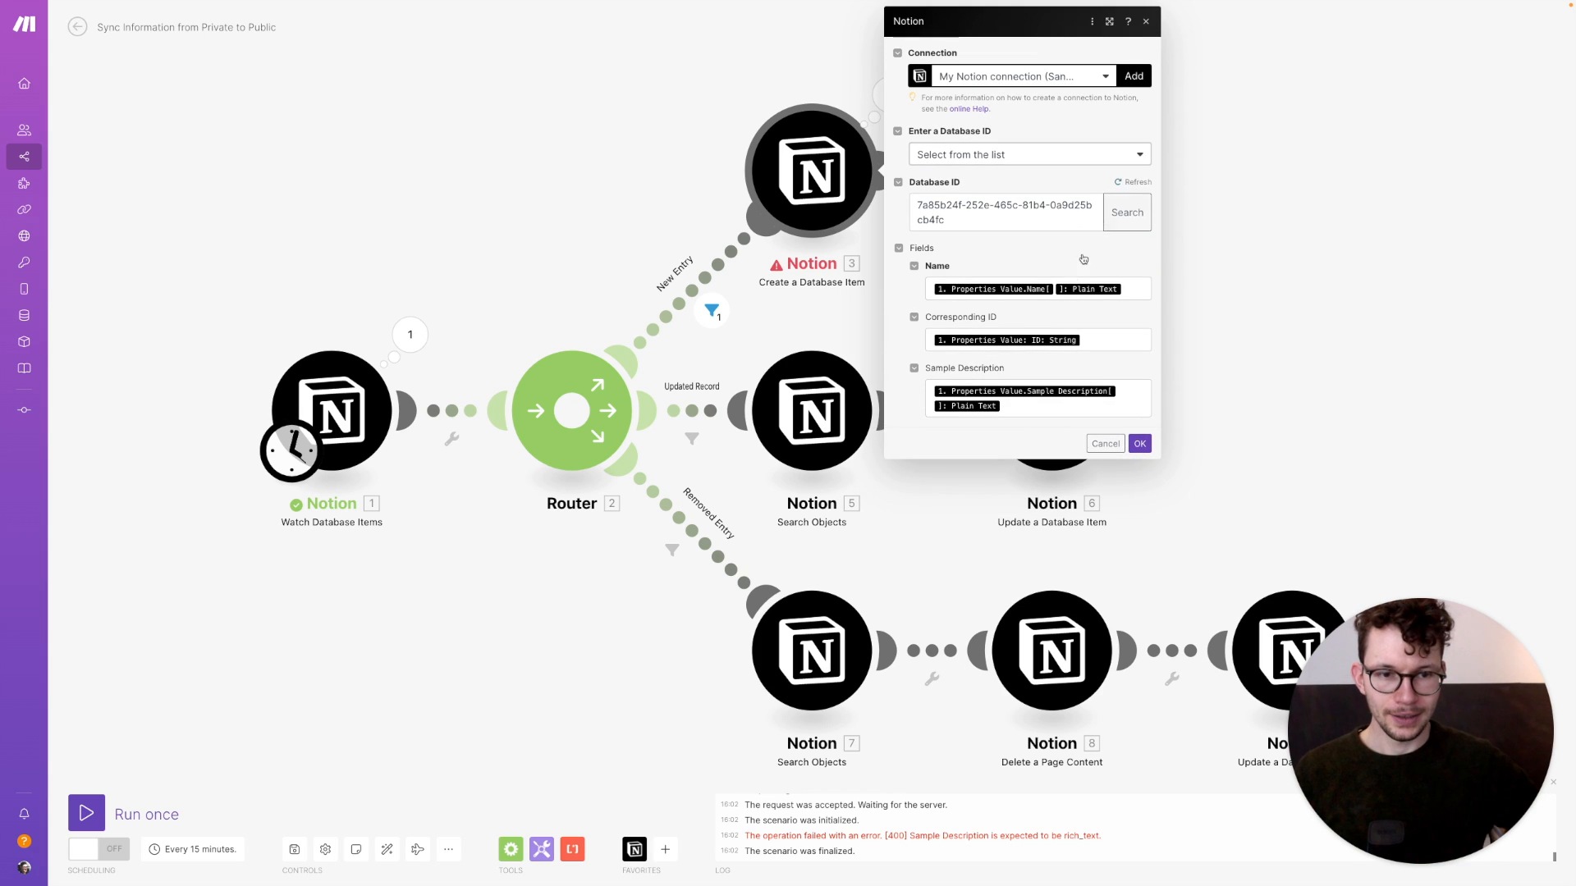
pyautogui.click(1017, 407)
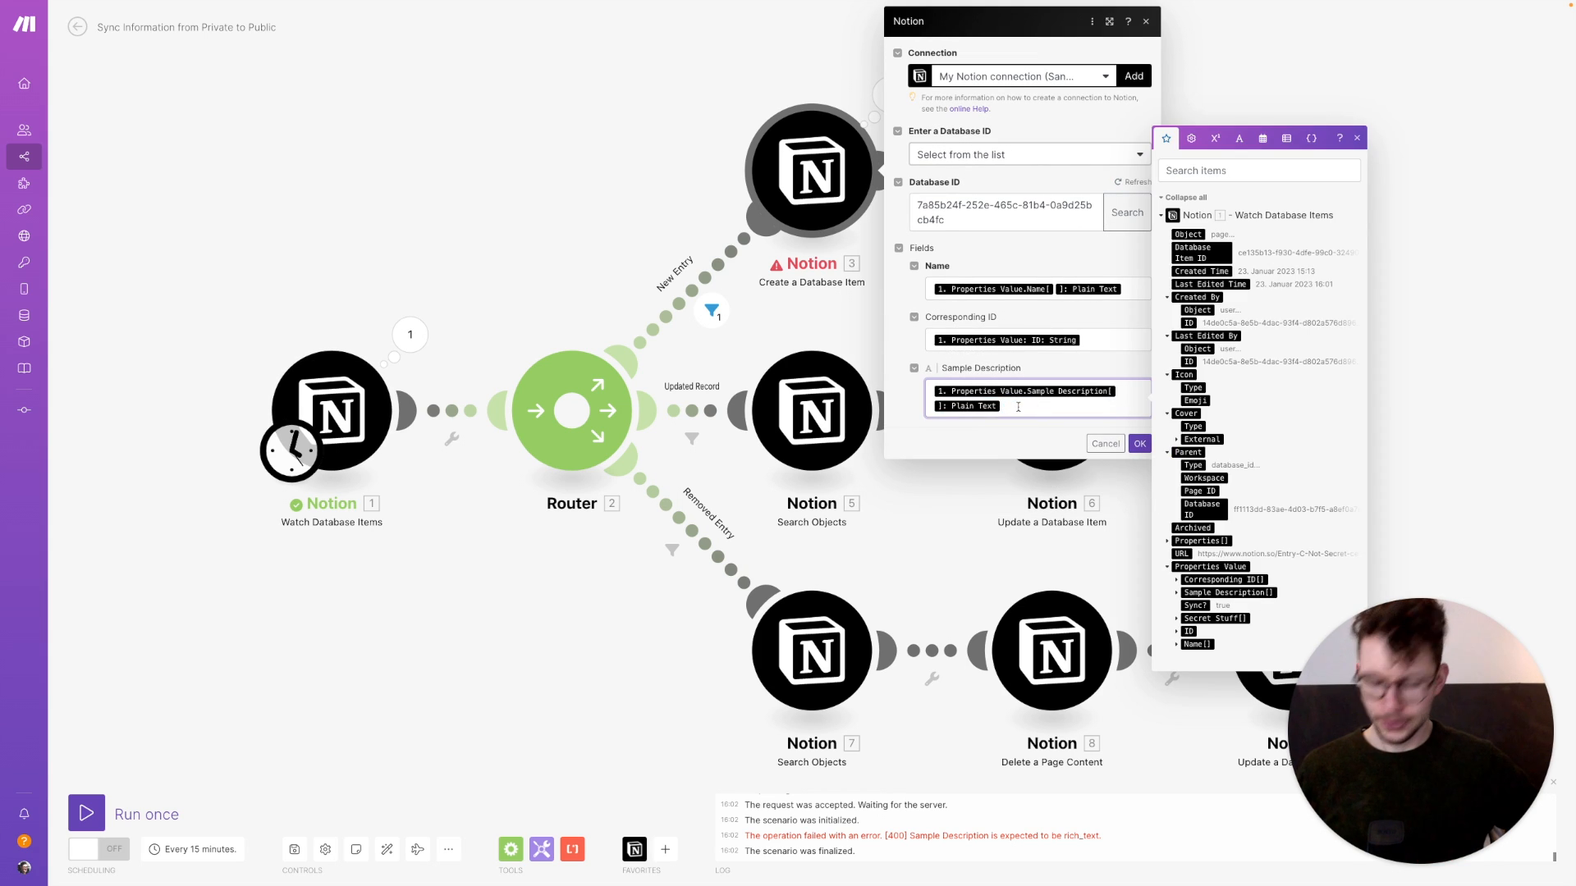
pyautogui.press('BackSpace')
pyautogui.press('BackSpace')
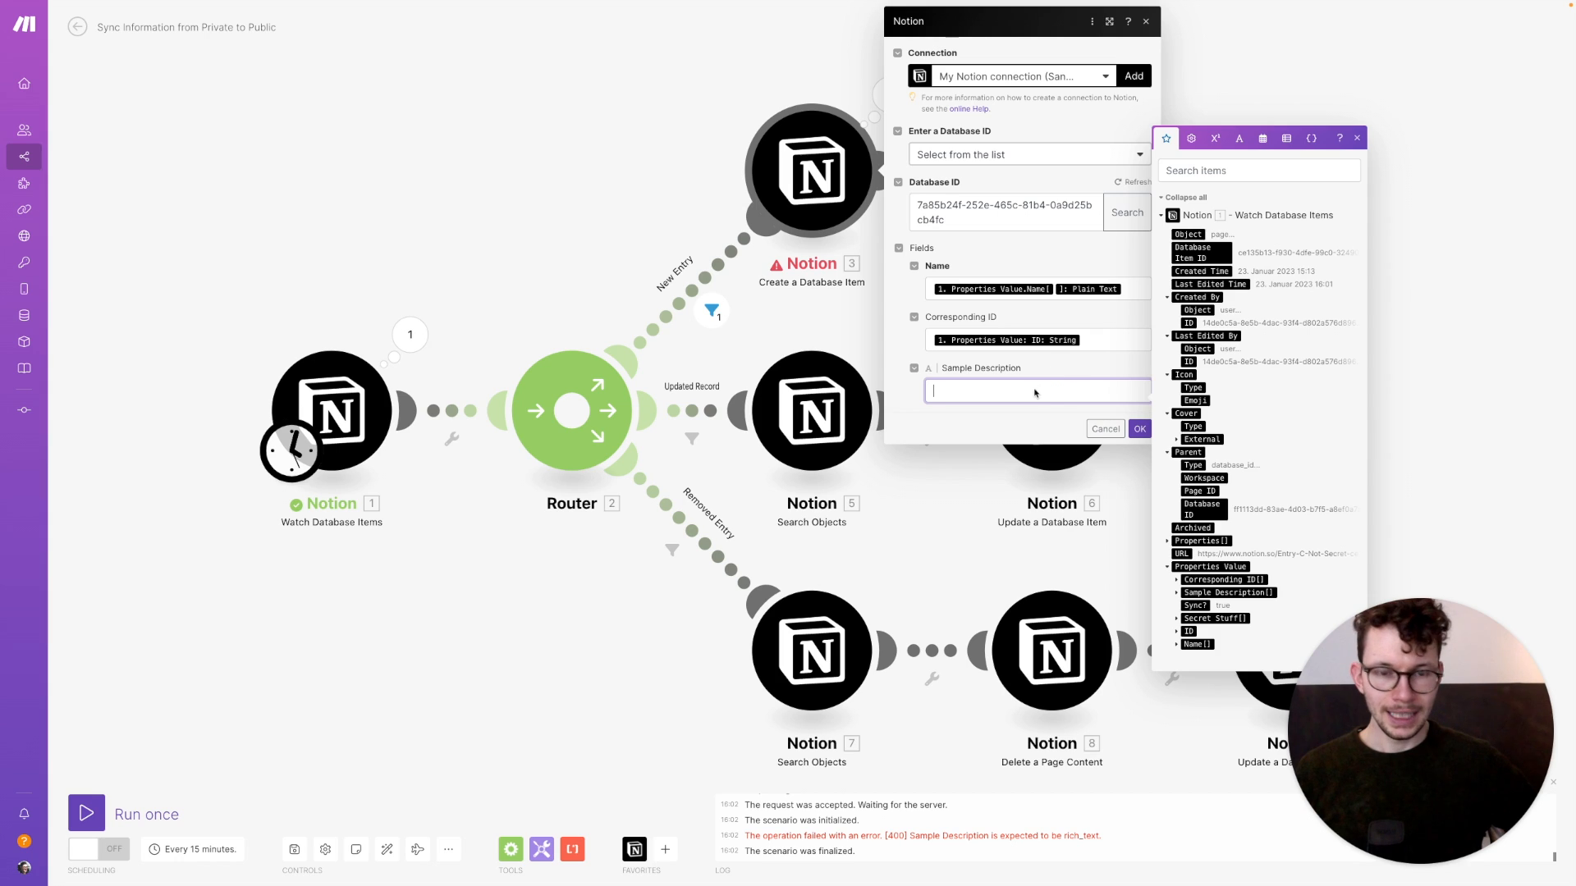
pyautogui.click(1177, 594)
pyautogui.click(1203, 604)
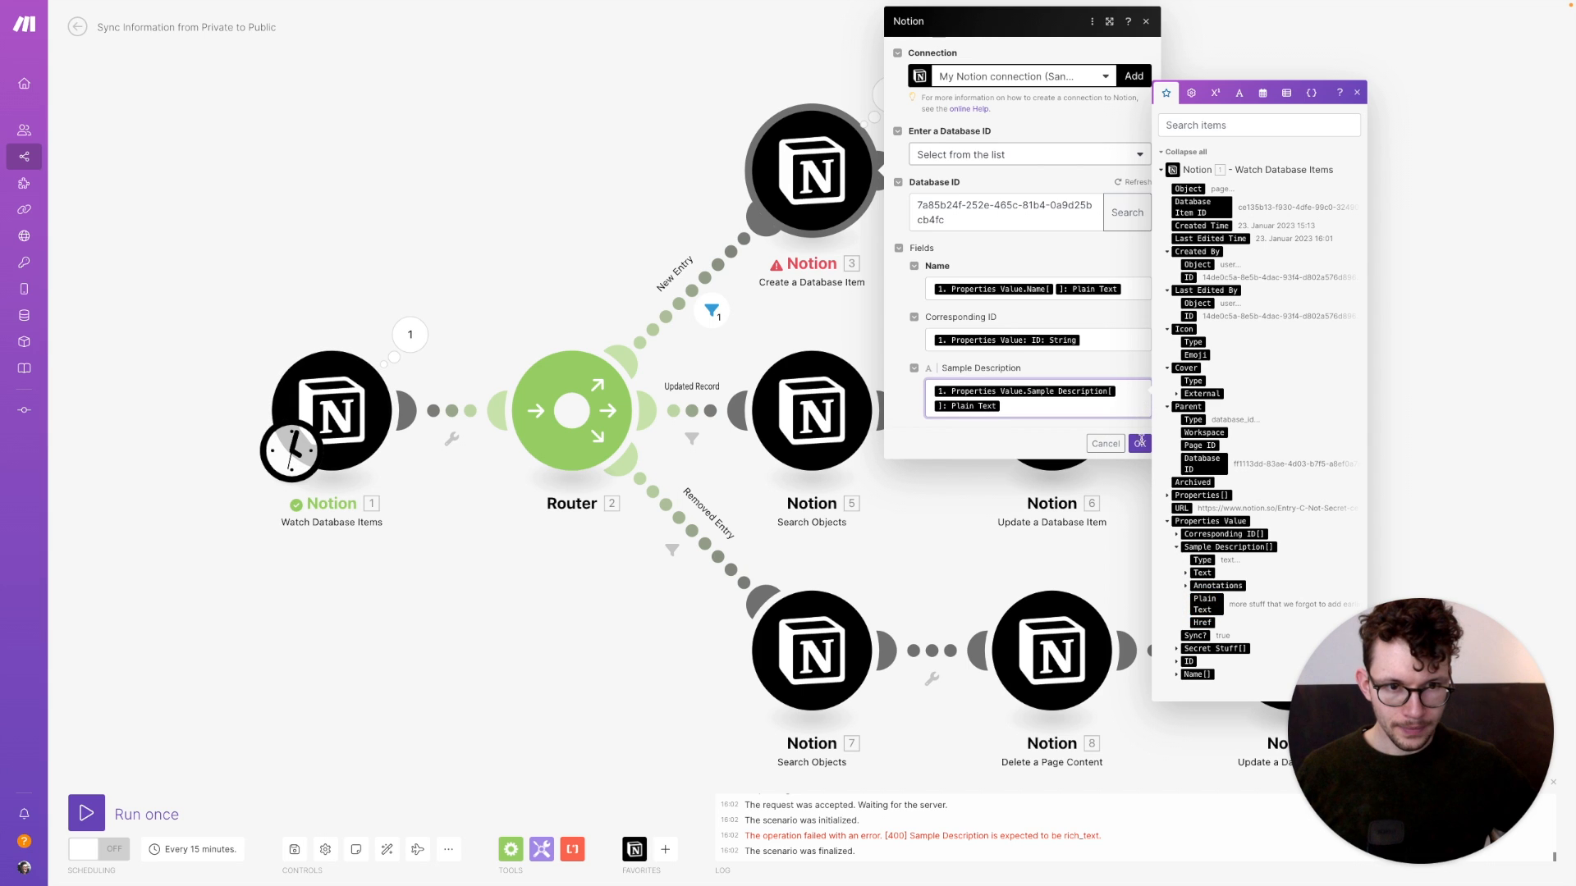
pyautogui.click(1139, 443)
# Set the watch module to start from All items and run the scenario once more
pyautogui.rightClick(348, 397)
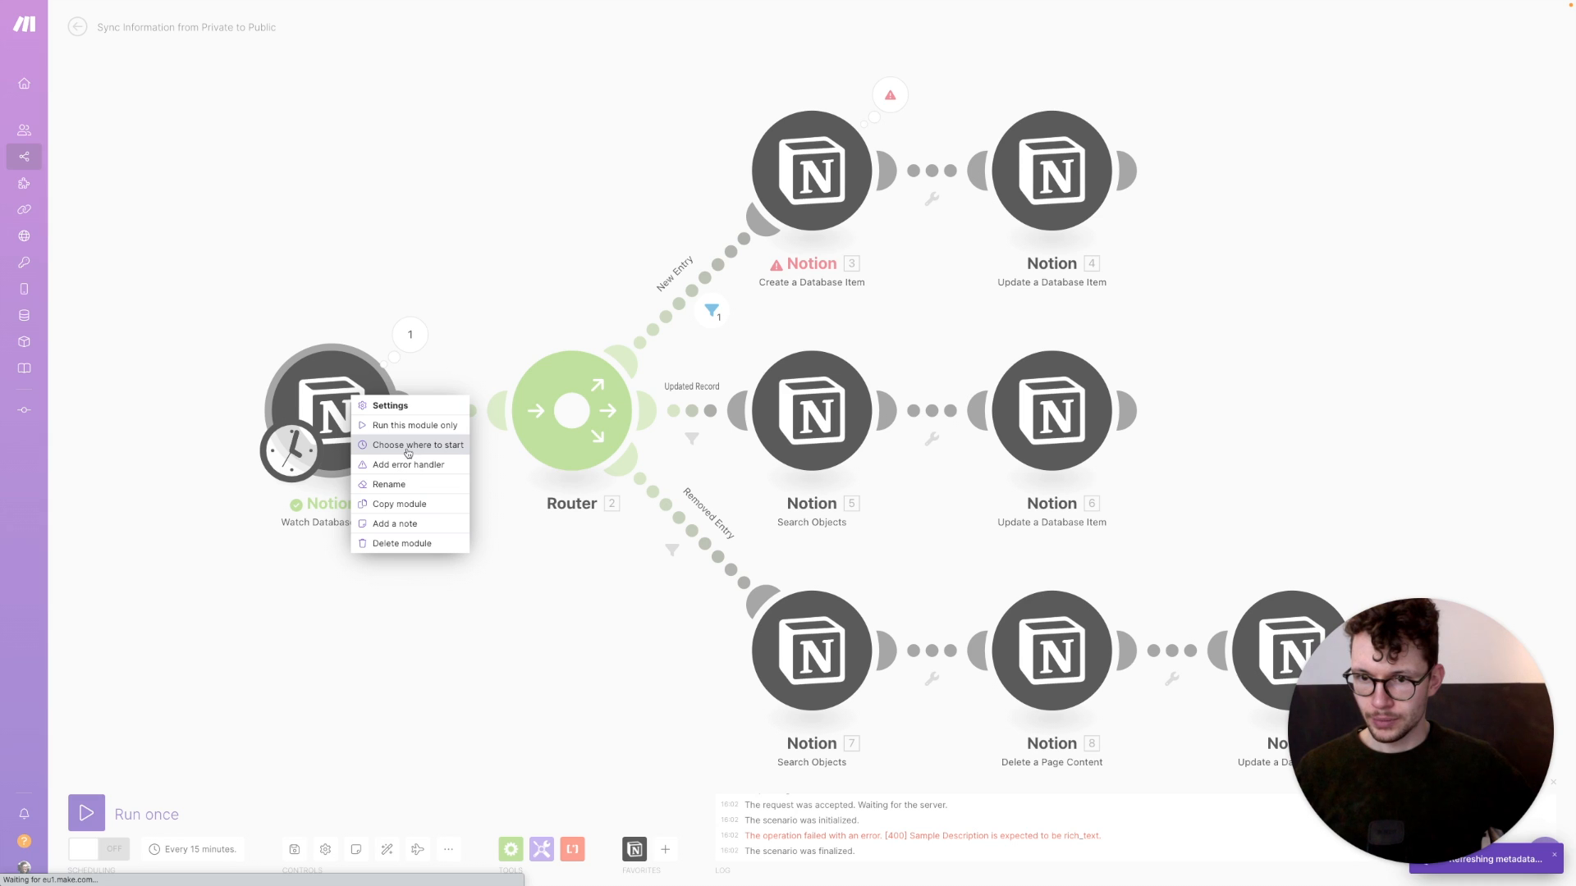
pyautogui.click(418, 445)
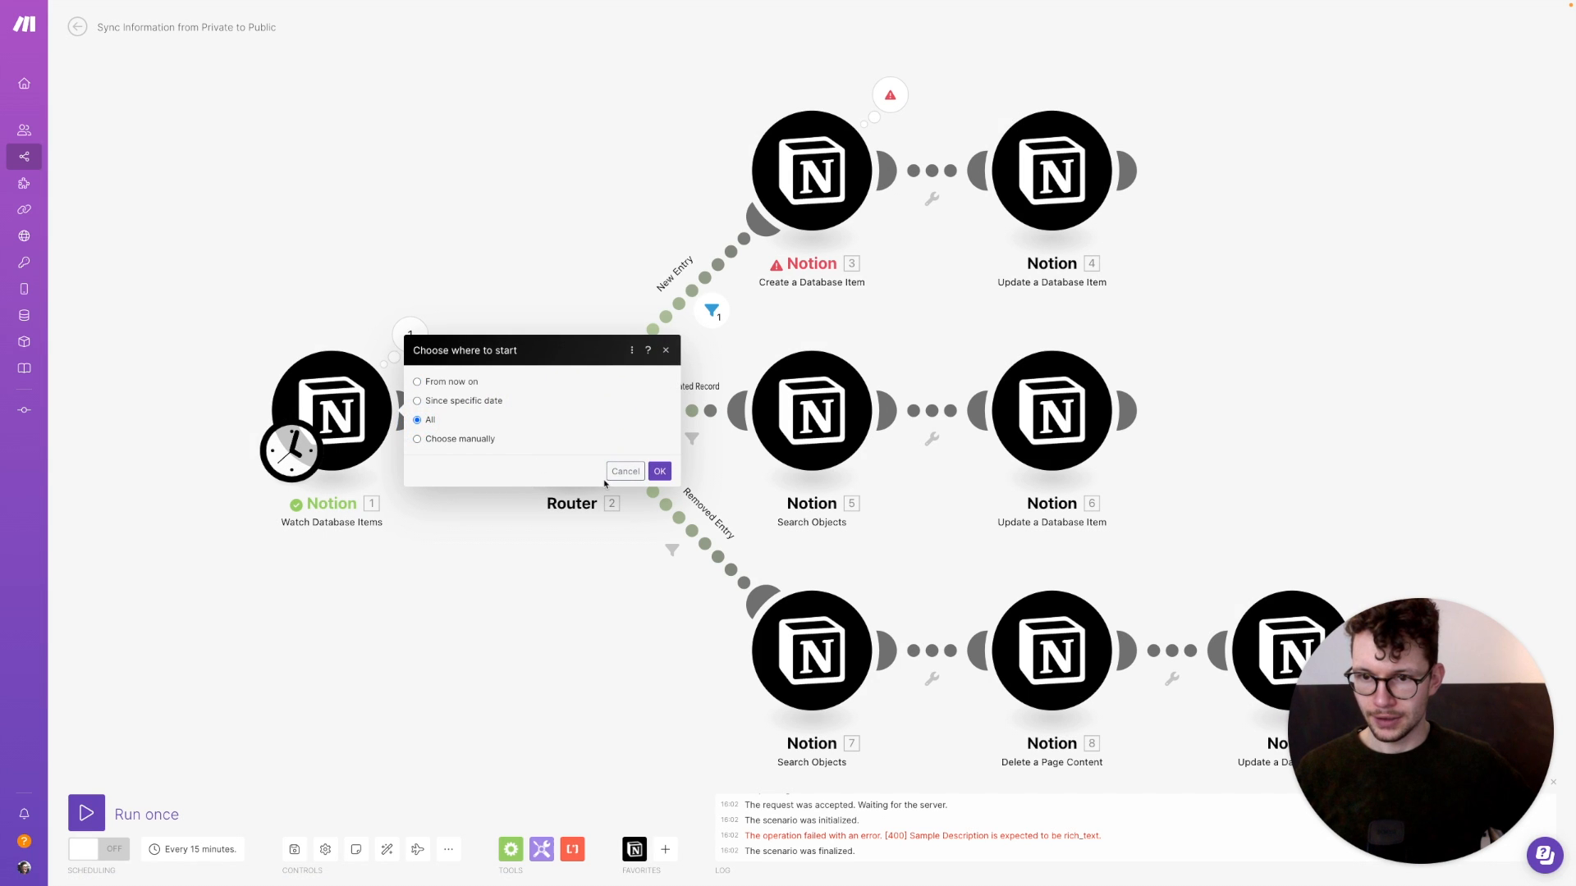
pyautogui.click(659, 471)
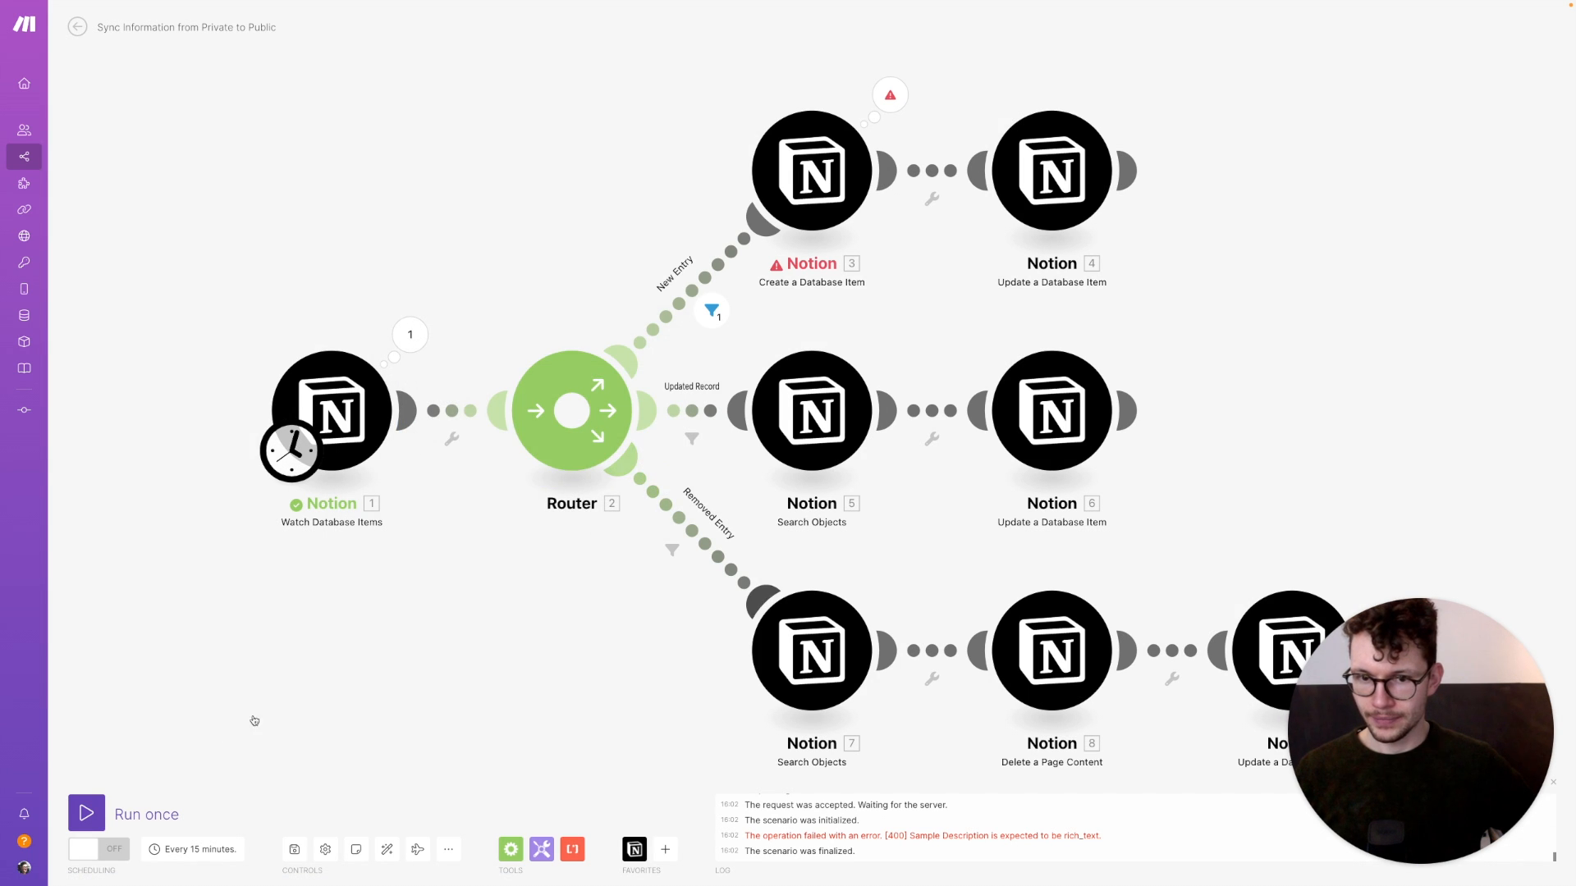
pyautogui.click(108, 810)
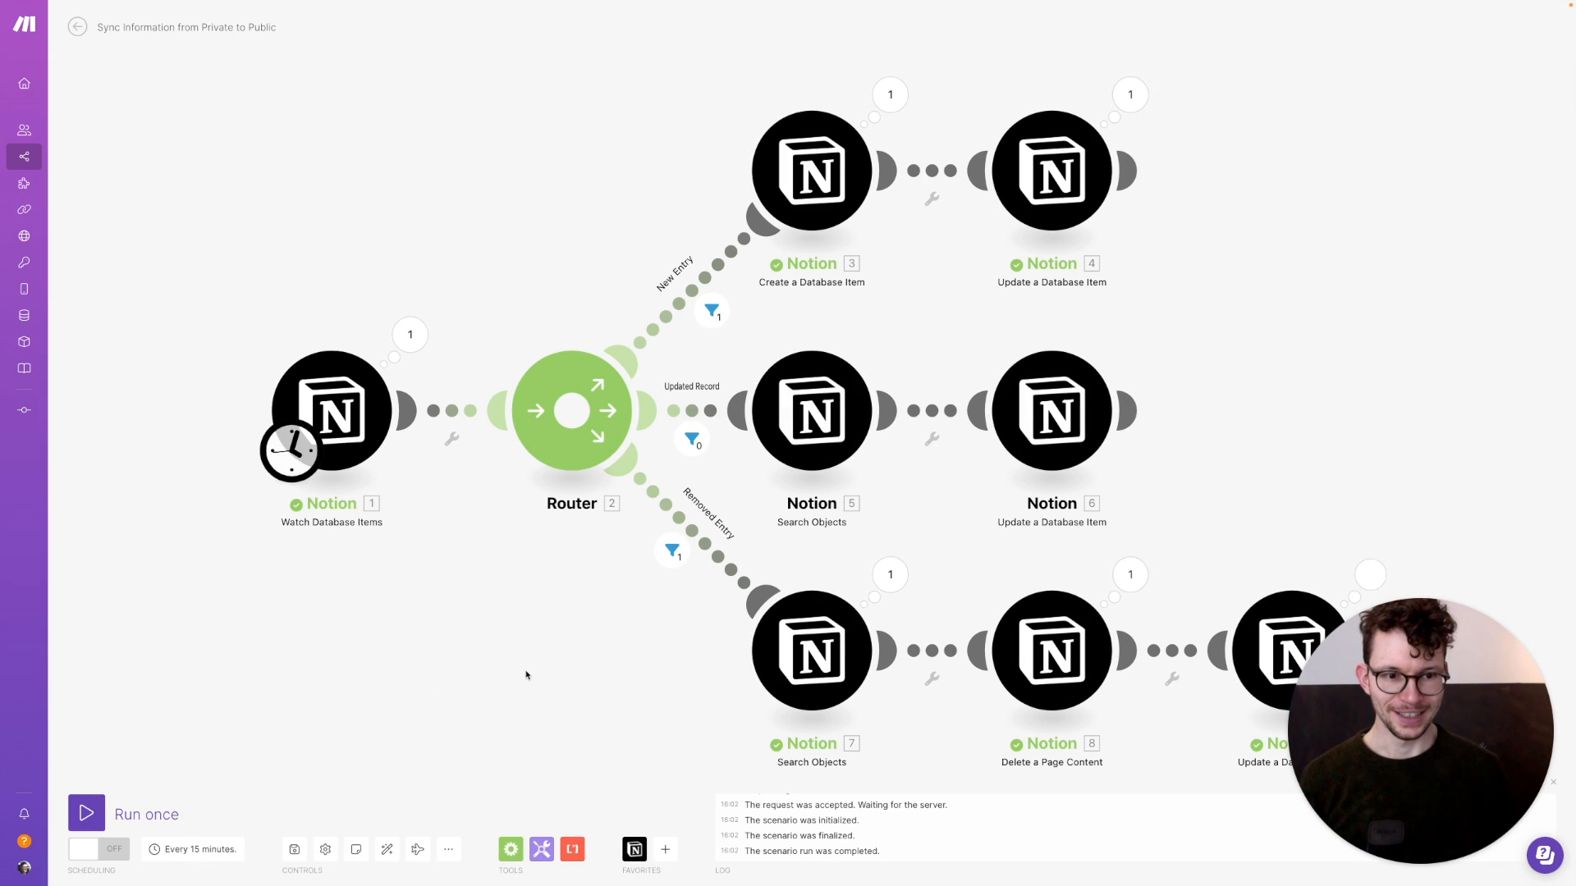
pyautogui.hotkey('ctrl', 'Left')
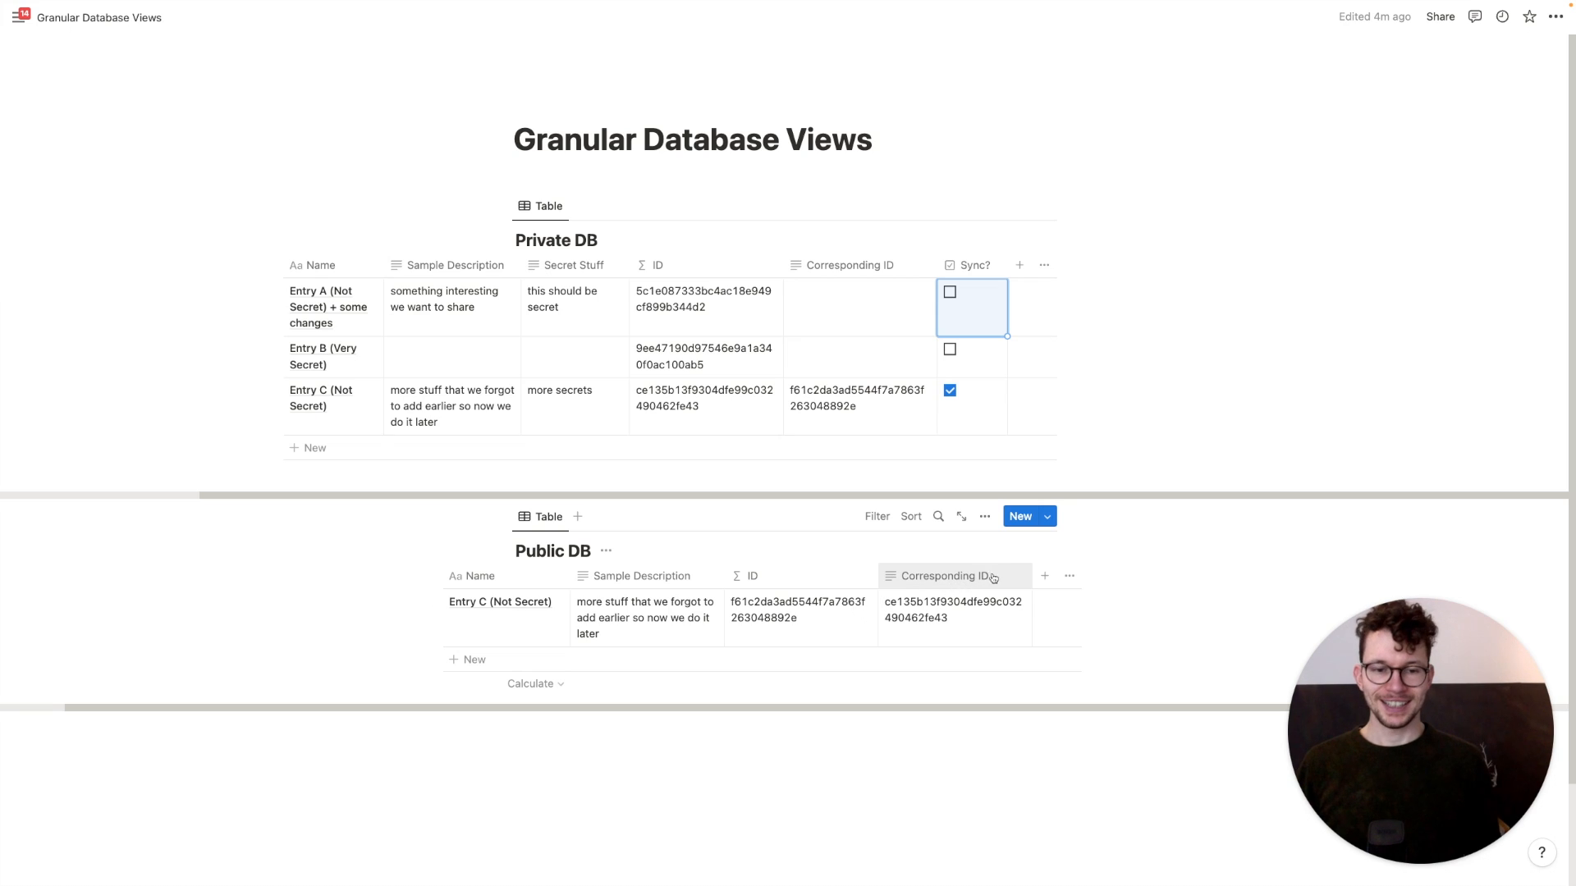
# Add a Last edited by column to the Public DB and narrow it
pyautogui.click(1045, 578)
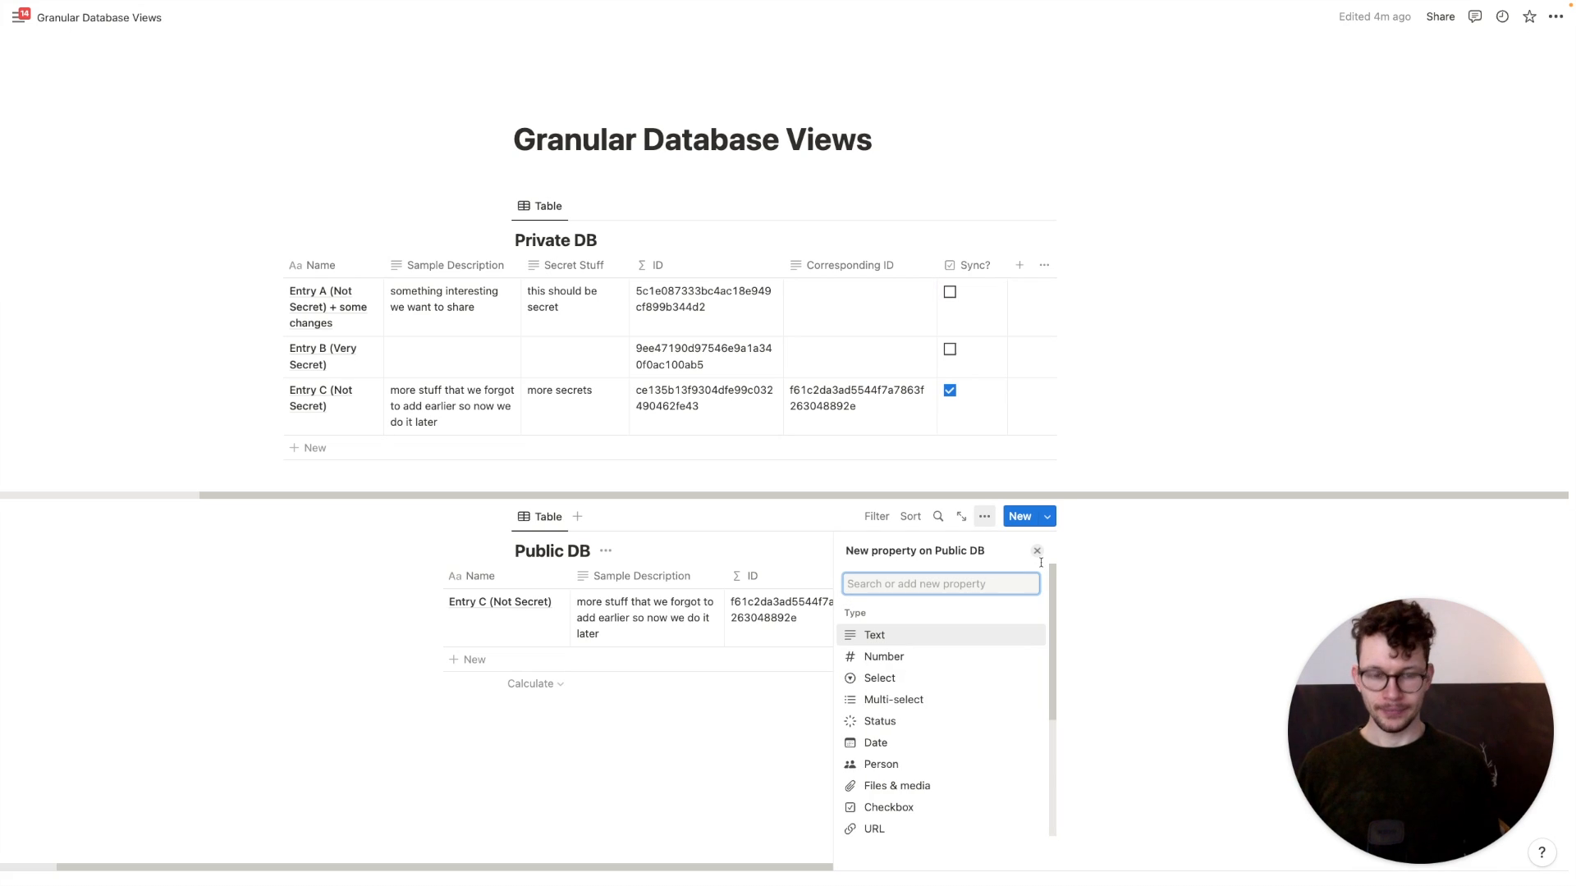
pyautogui.write('last')
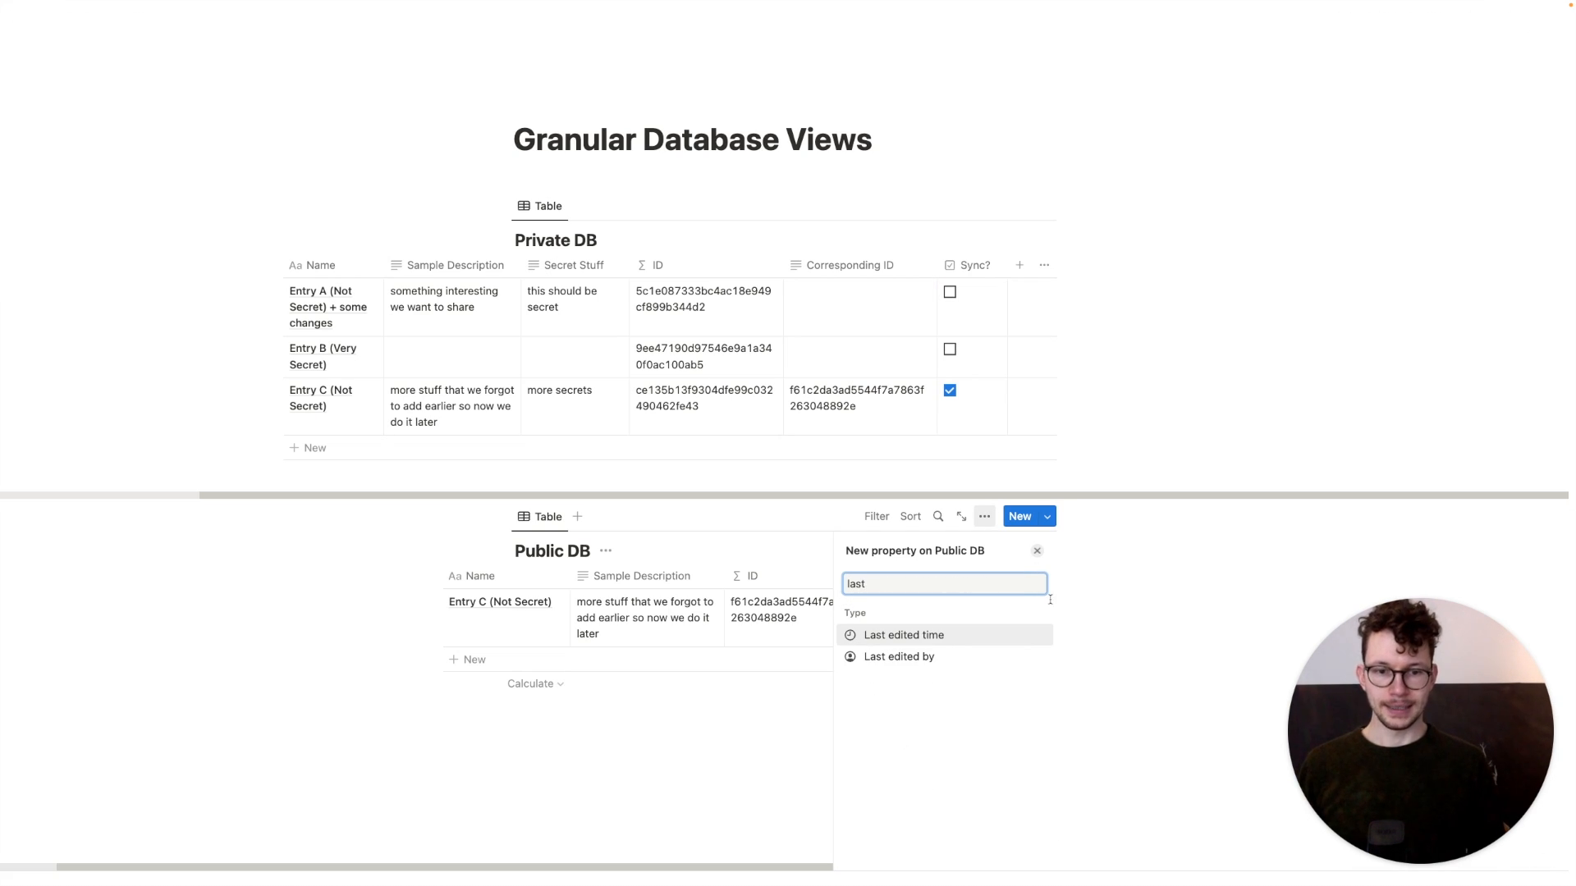
pyautogui.click(969, 657)
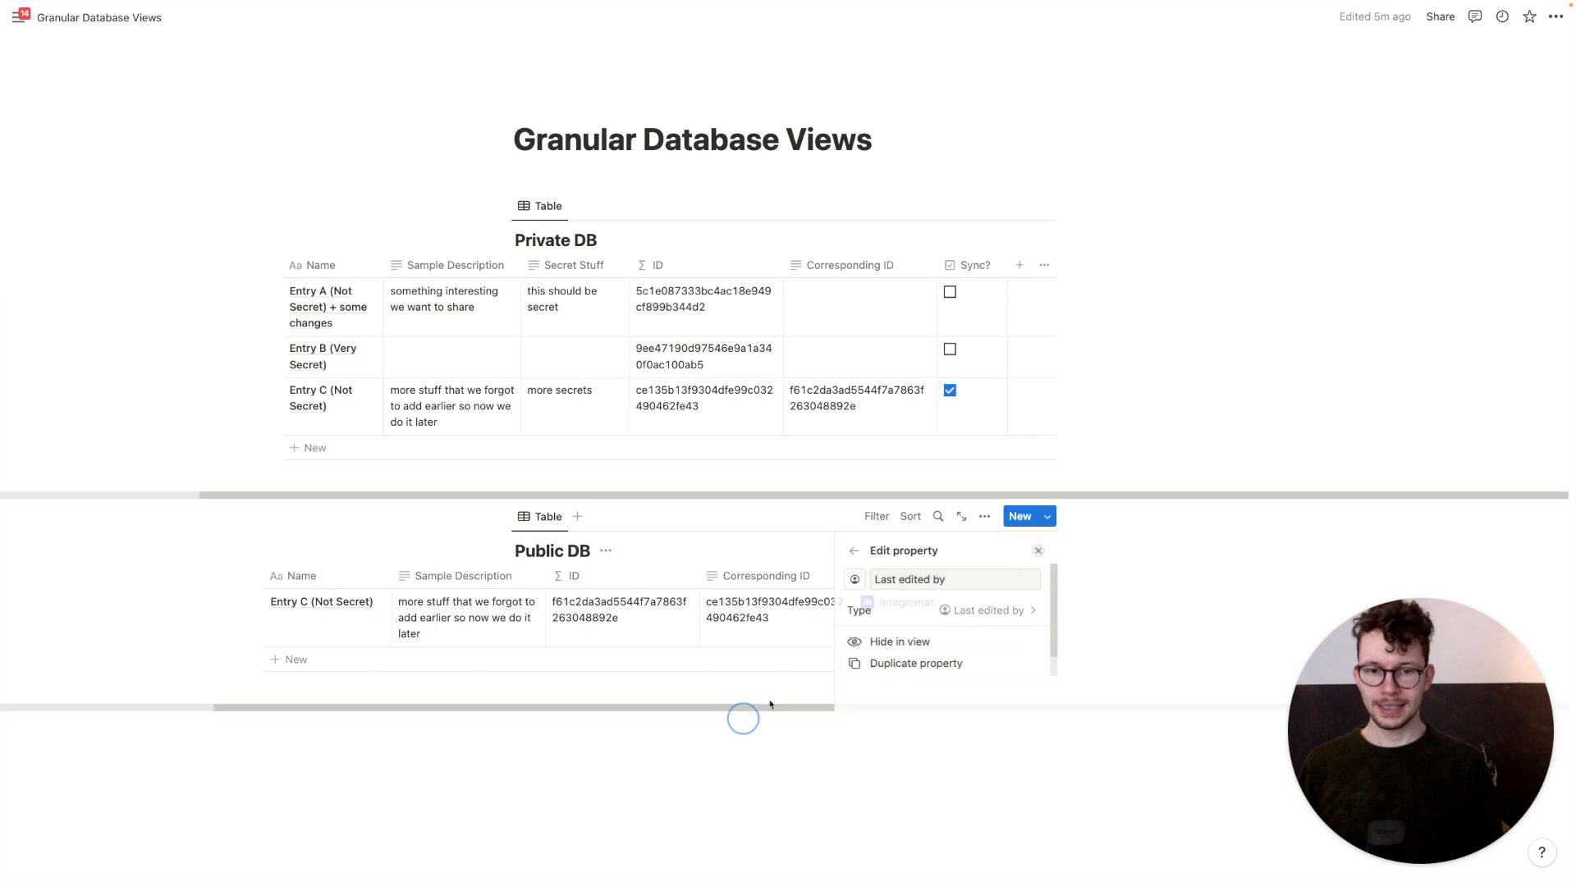
pyautogui.moveTo(1008, 587); pyautogui.dragTo(961, 590)
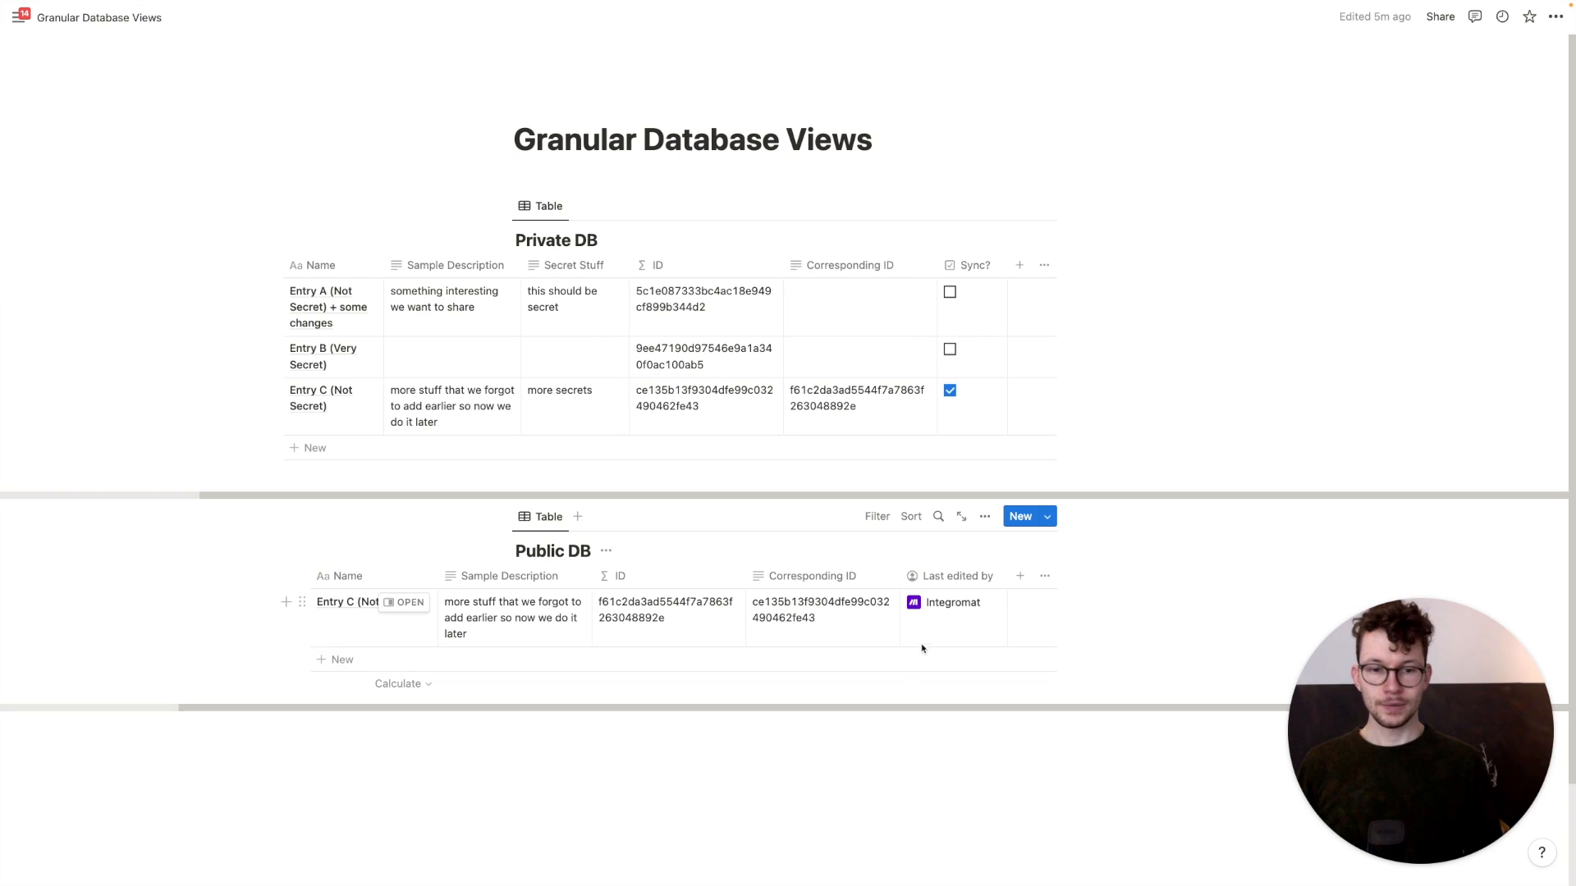
# Add a User Update? formula property: prop("Last edited by")!="Integromat"
pyautogui.click(1021, 578)
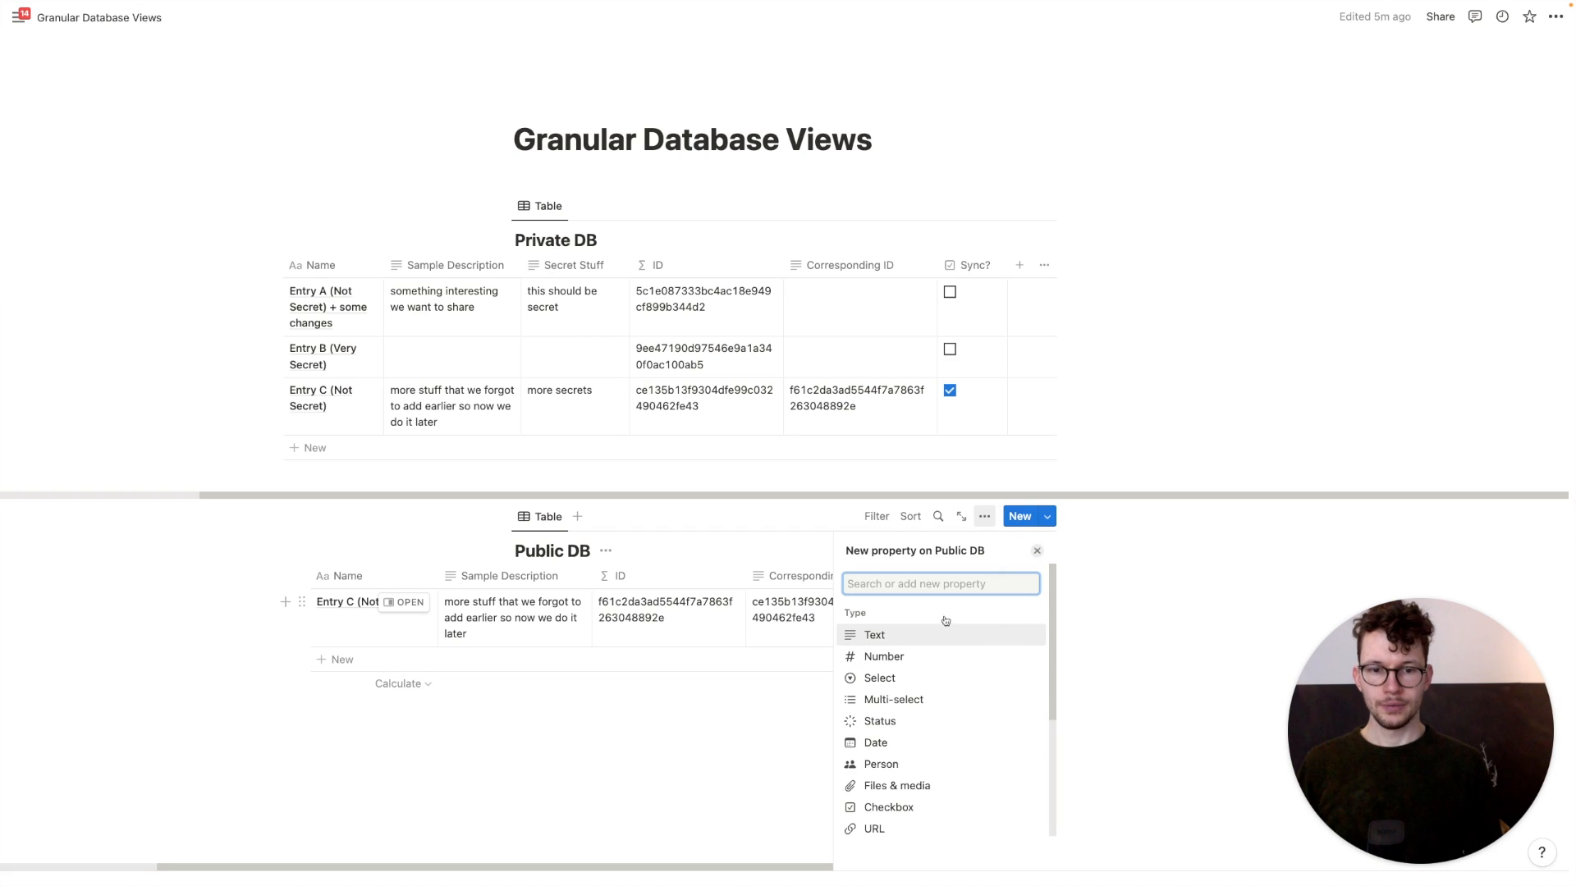
pyautogui.write('form')
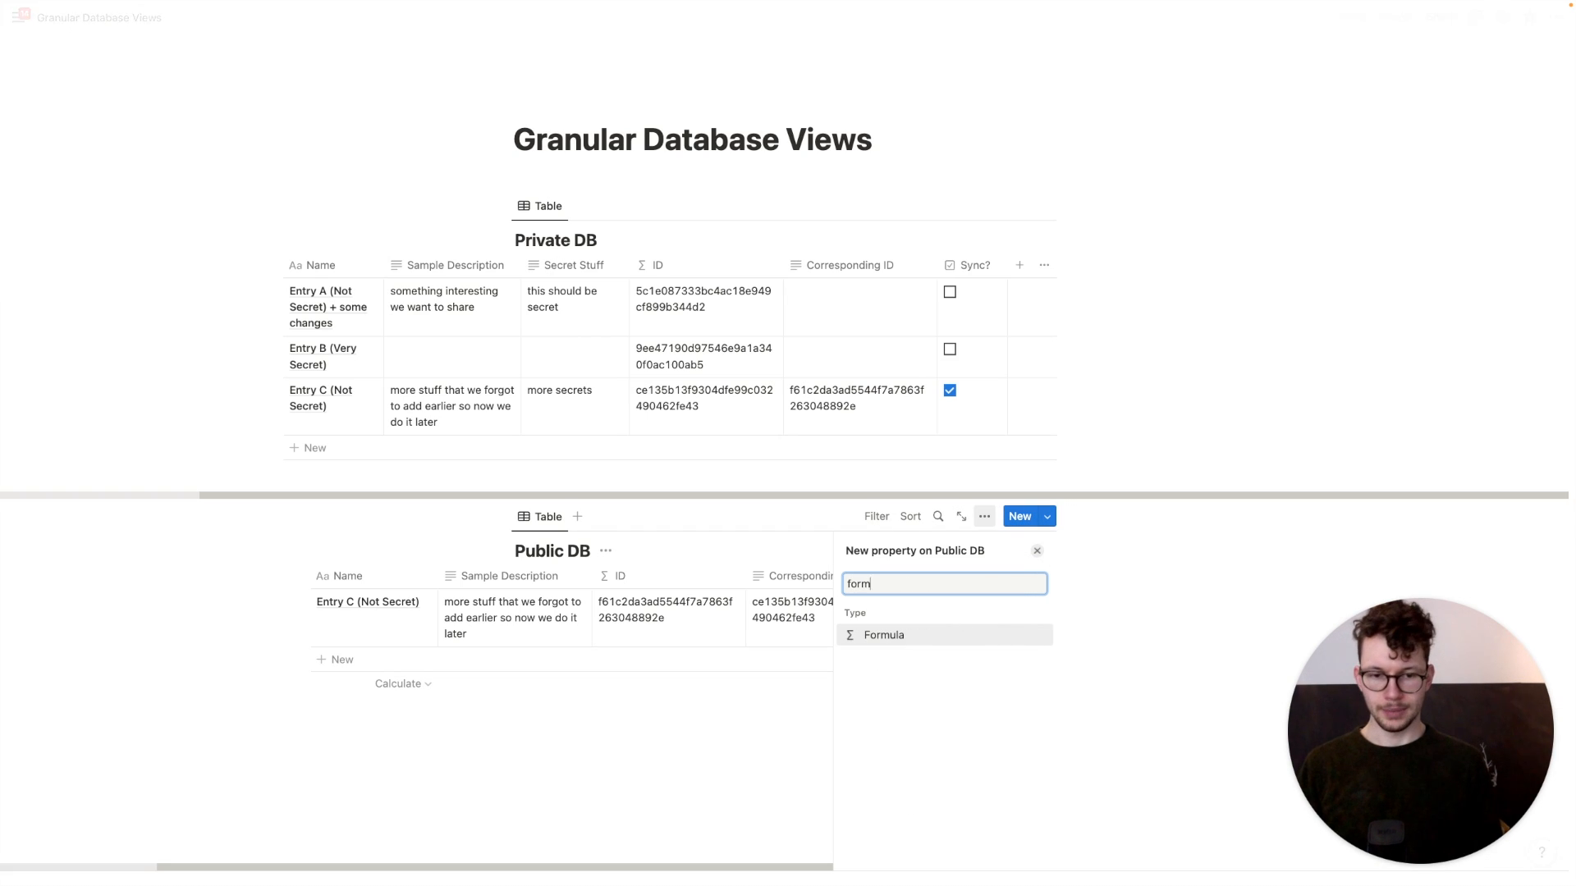
pyautogui.click(895, 636)
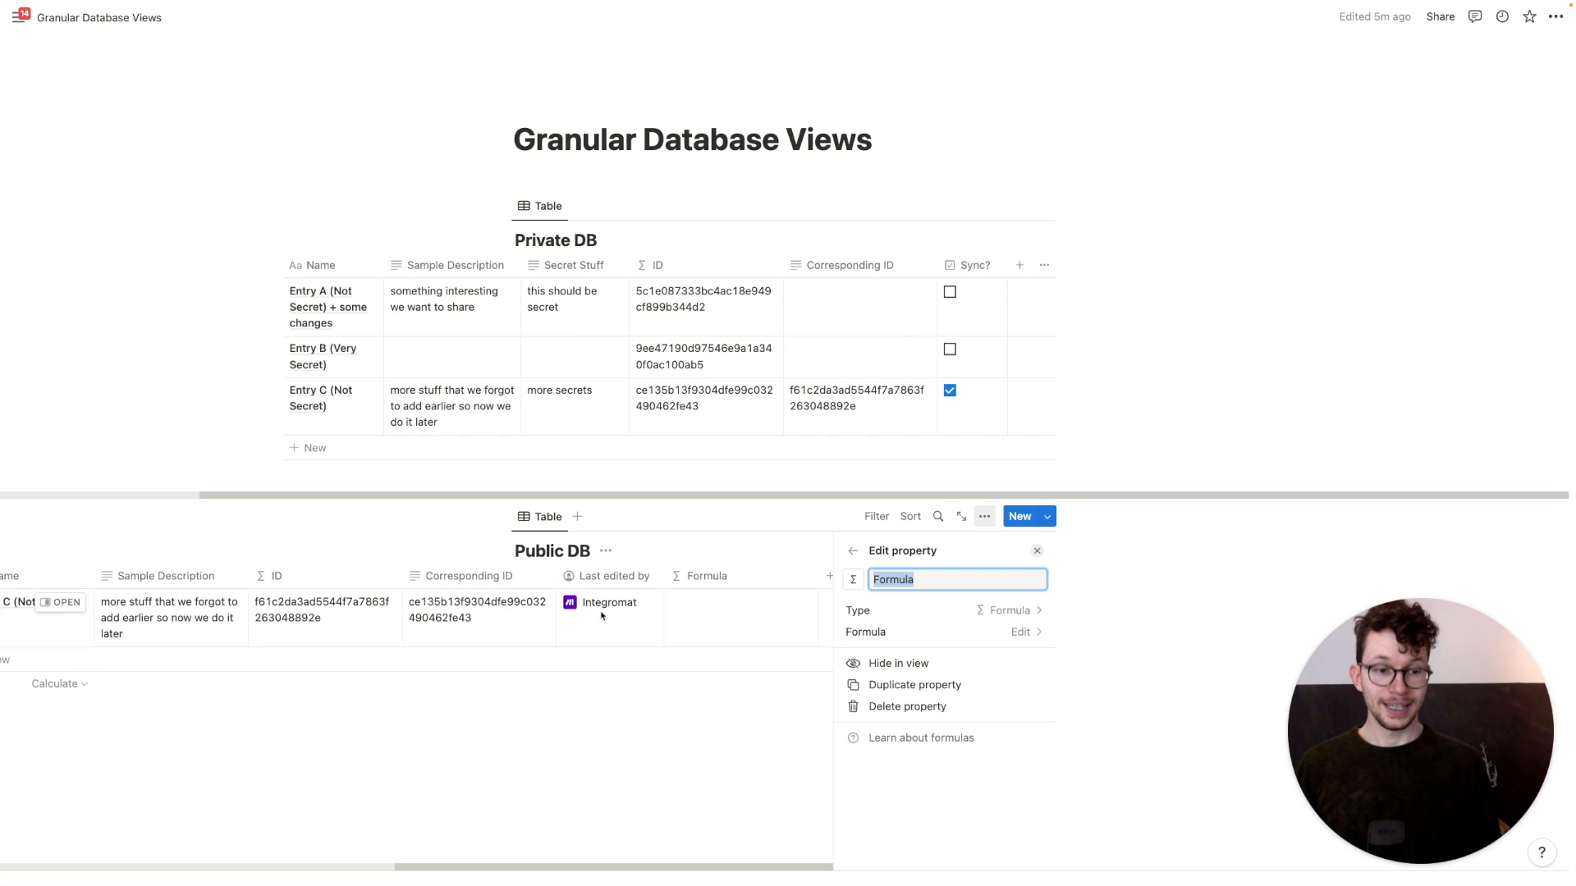
pyautogui.write('User Update?')
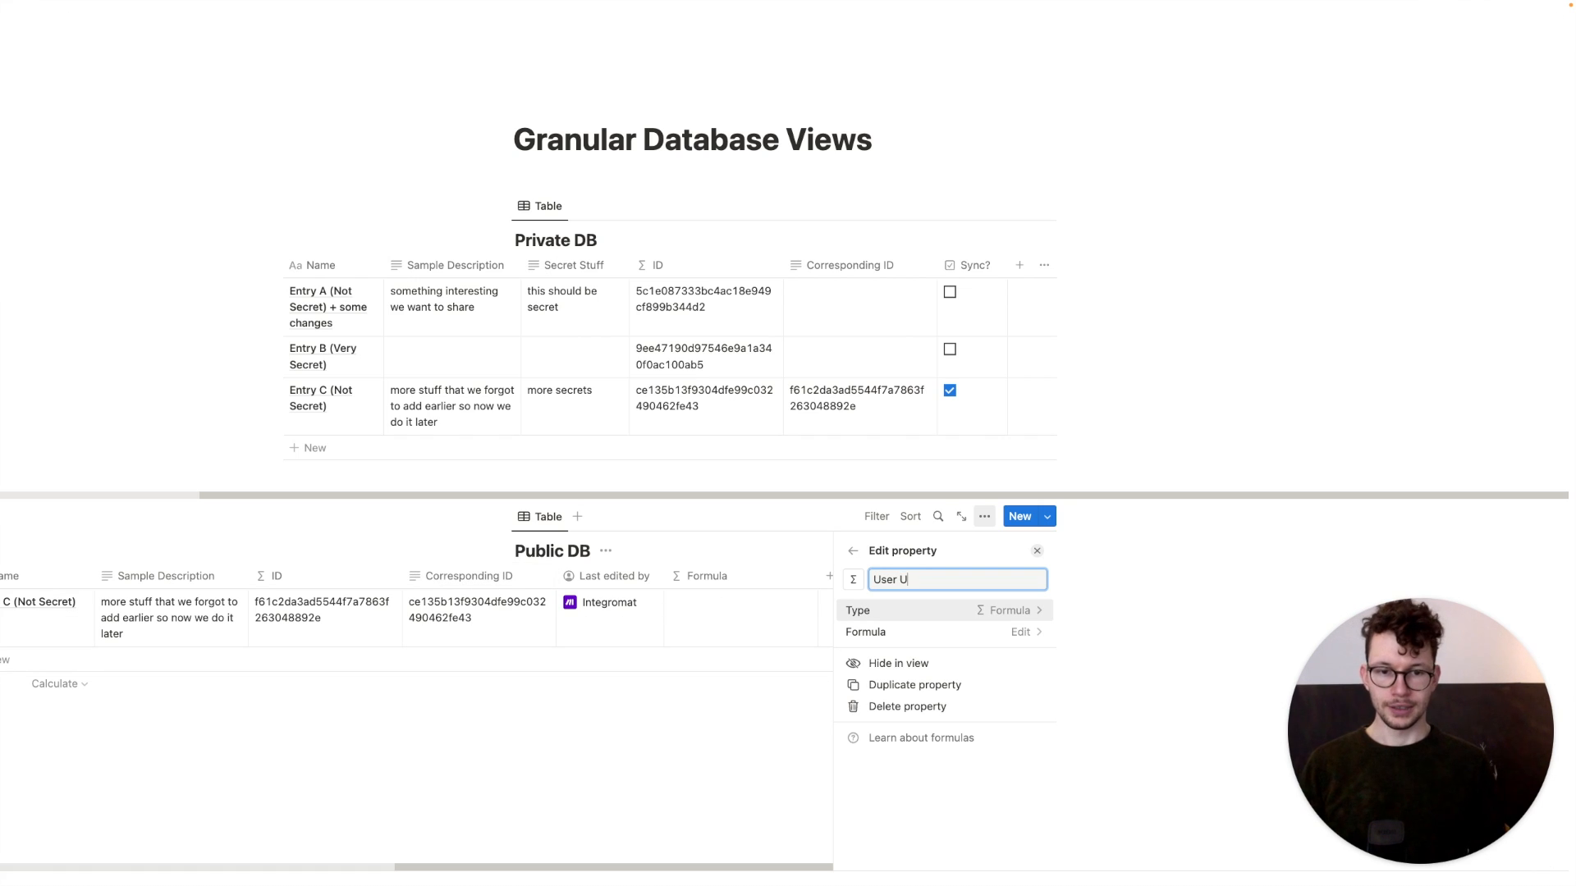
pyautogui.click(858, 632)
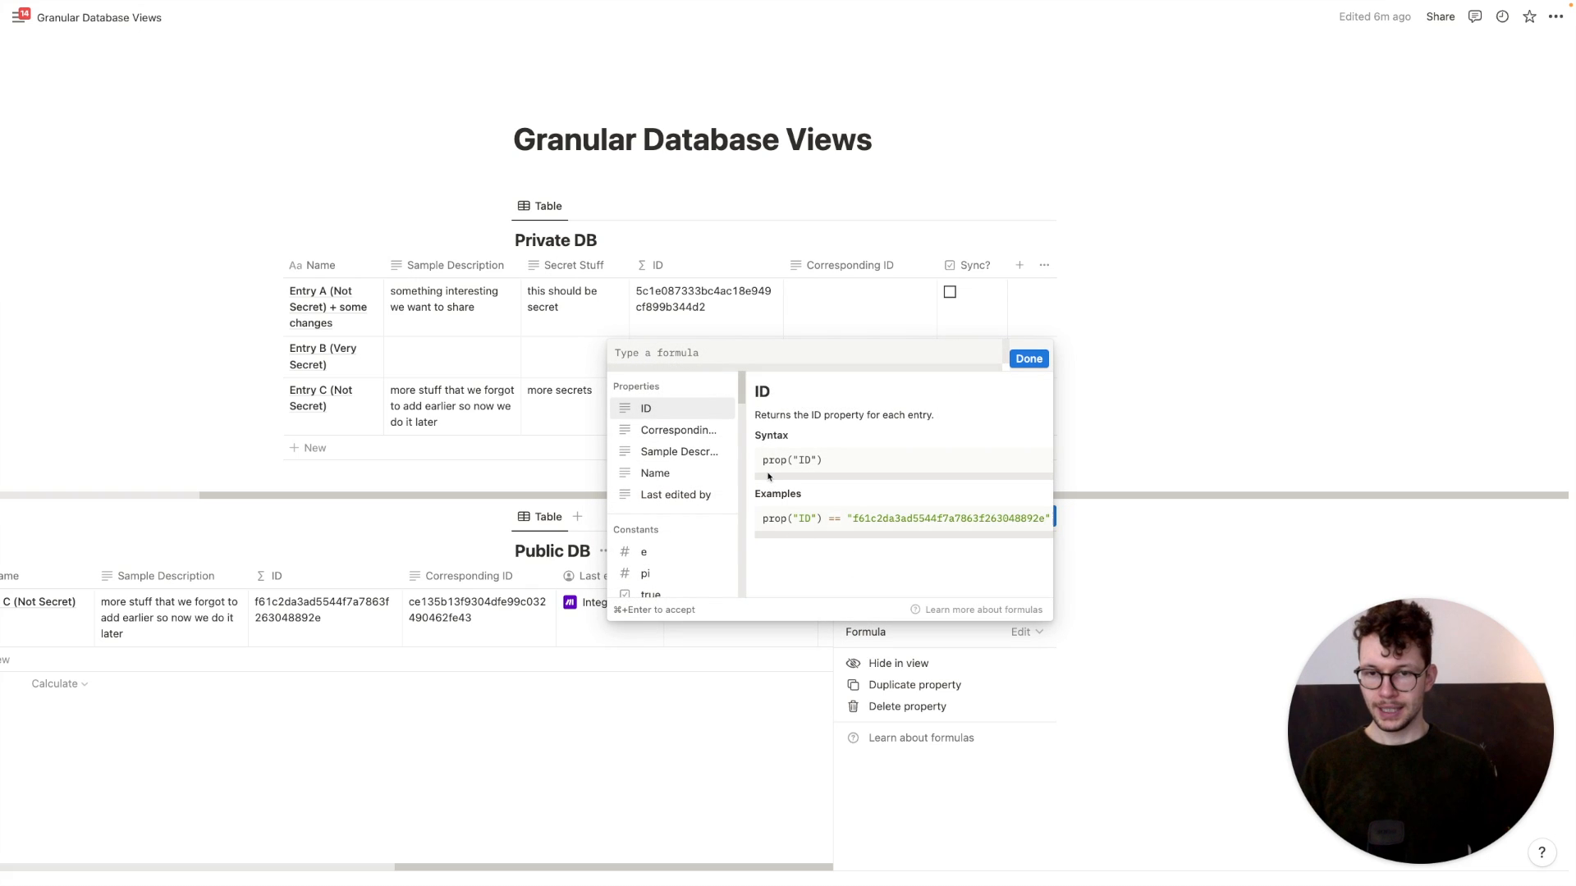
pyautogui.write('las')
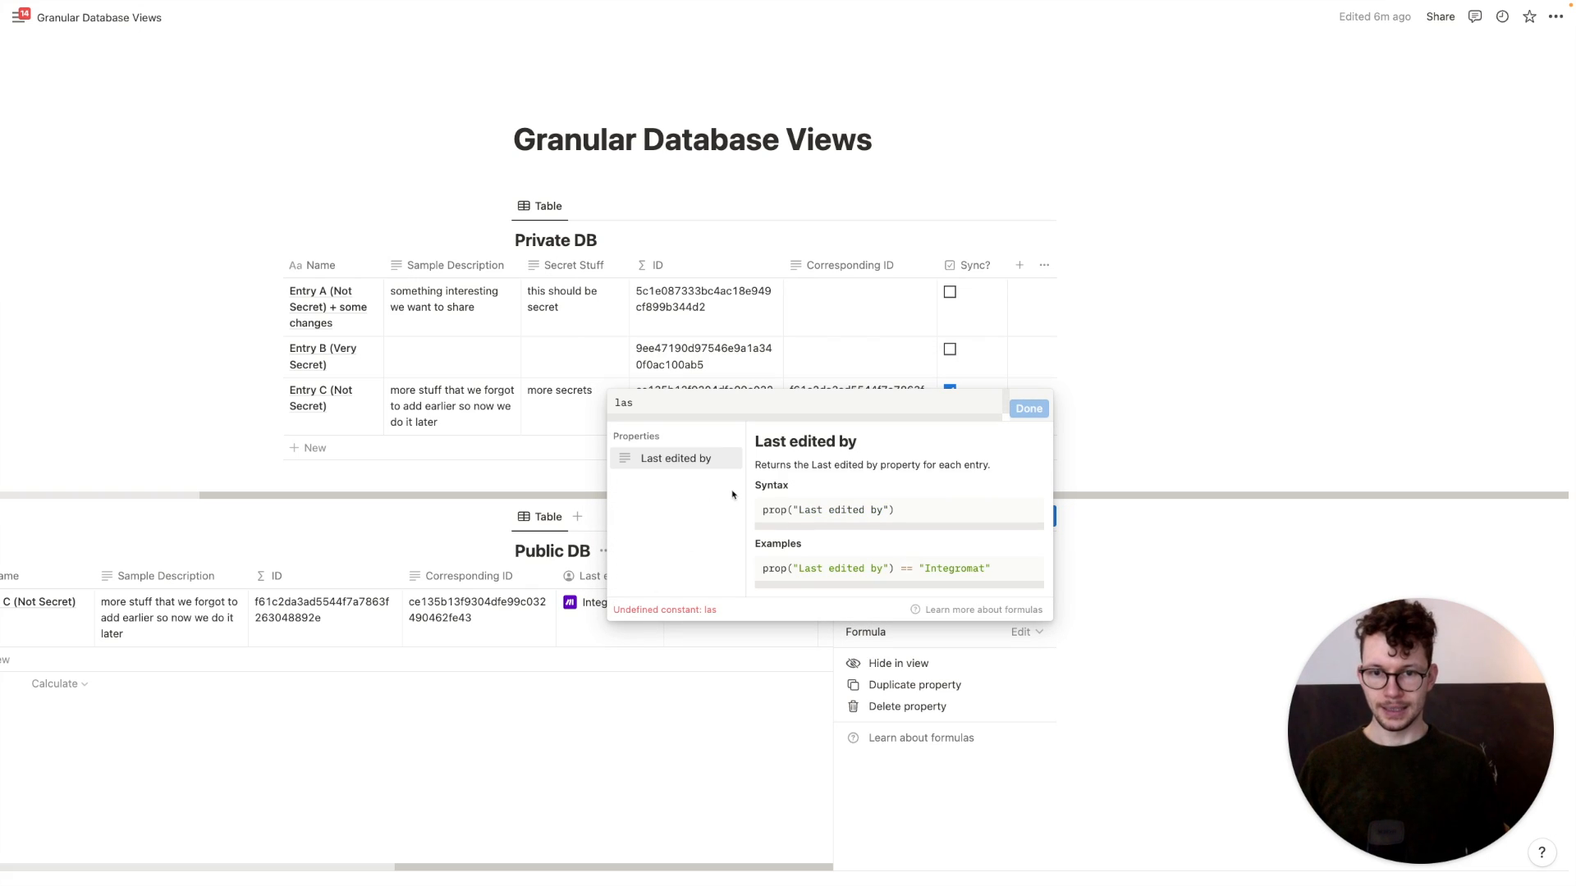
pyautogui.click(694, 457)
pyautogui.write('!=')
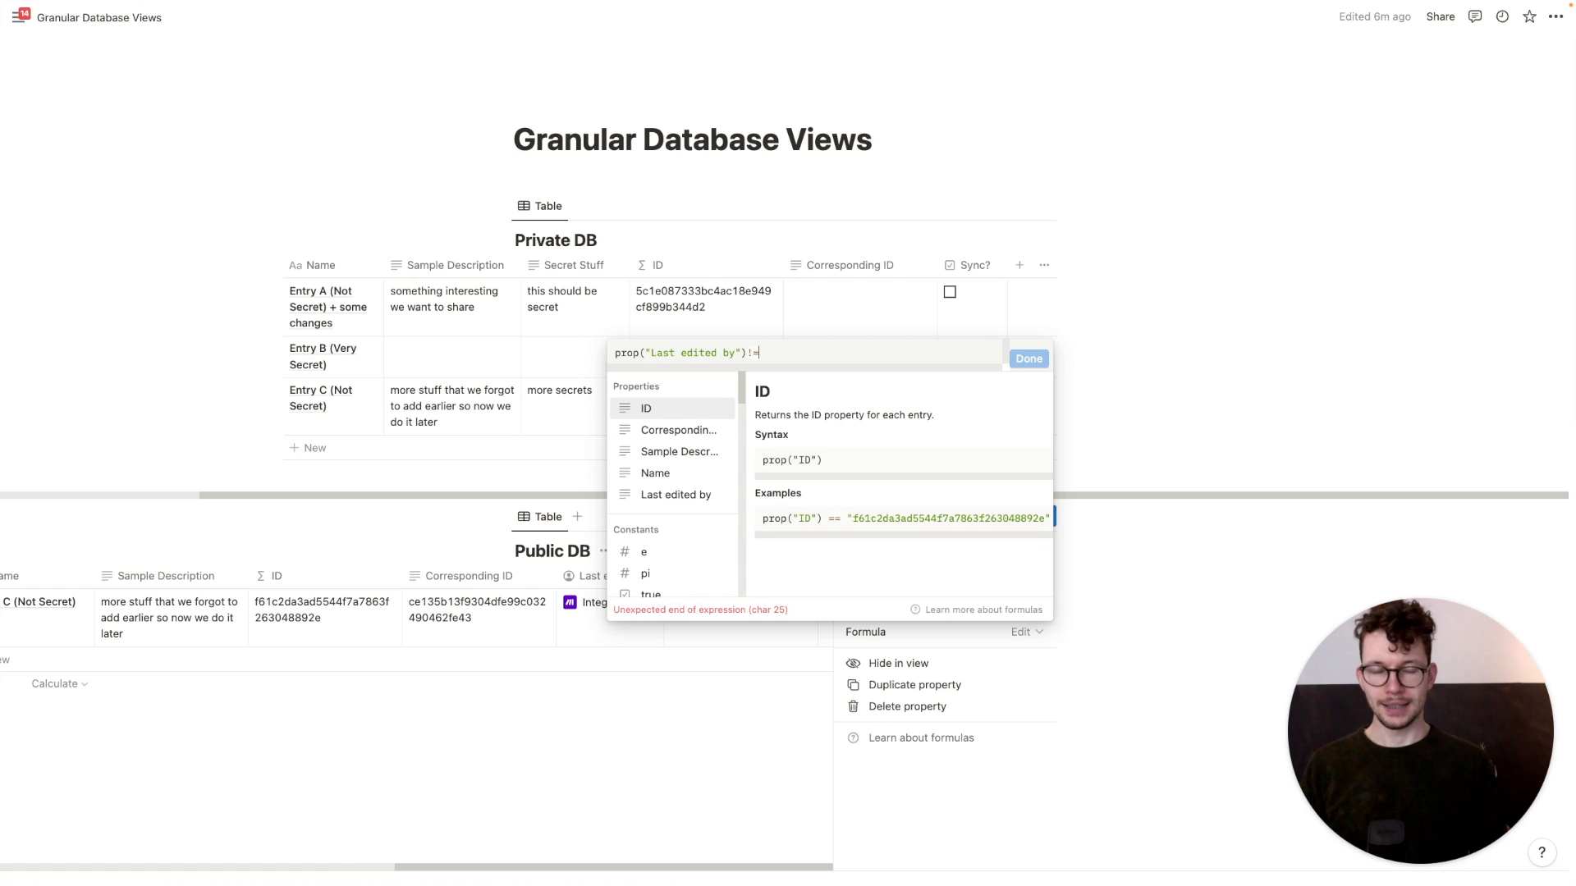
pyautogui.write('"')
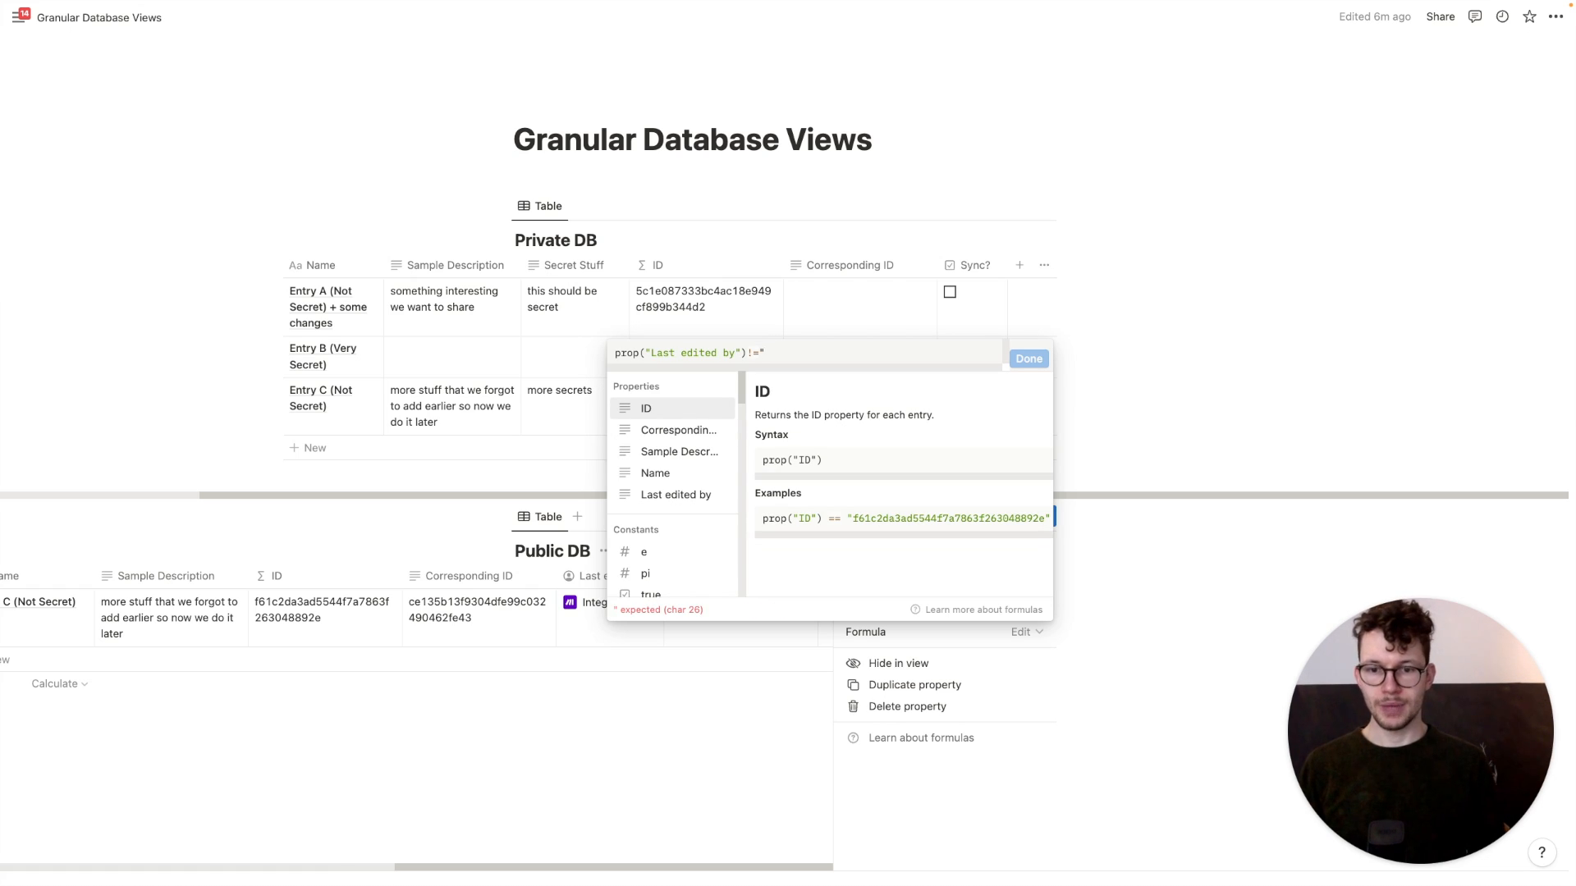
pyautogui.write('Integromat")')
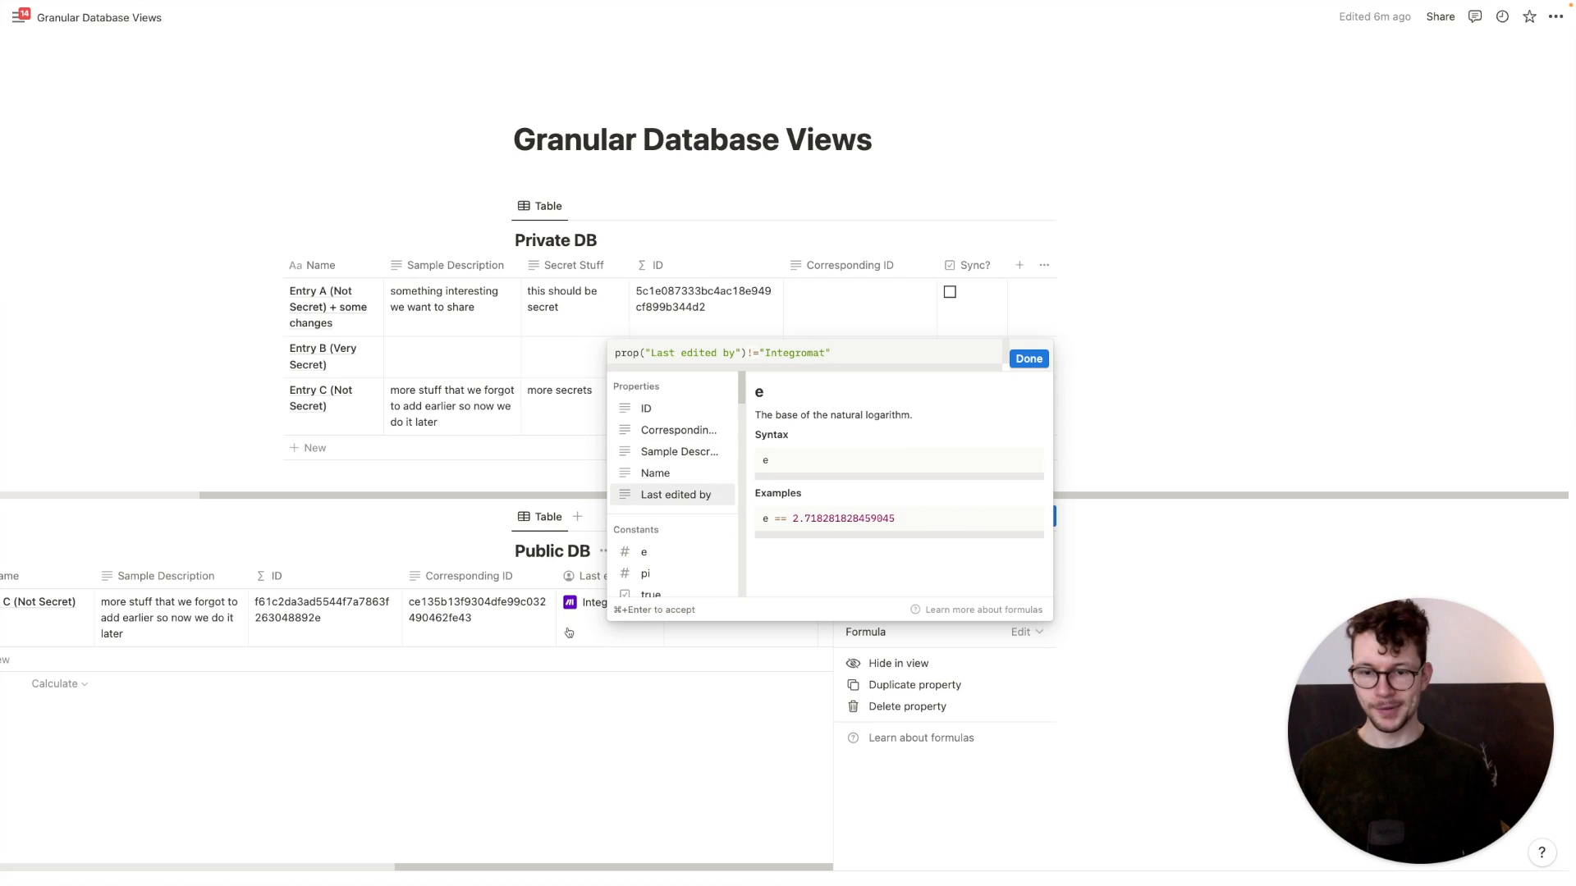
pyautogui.click(1029, 359)
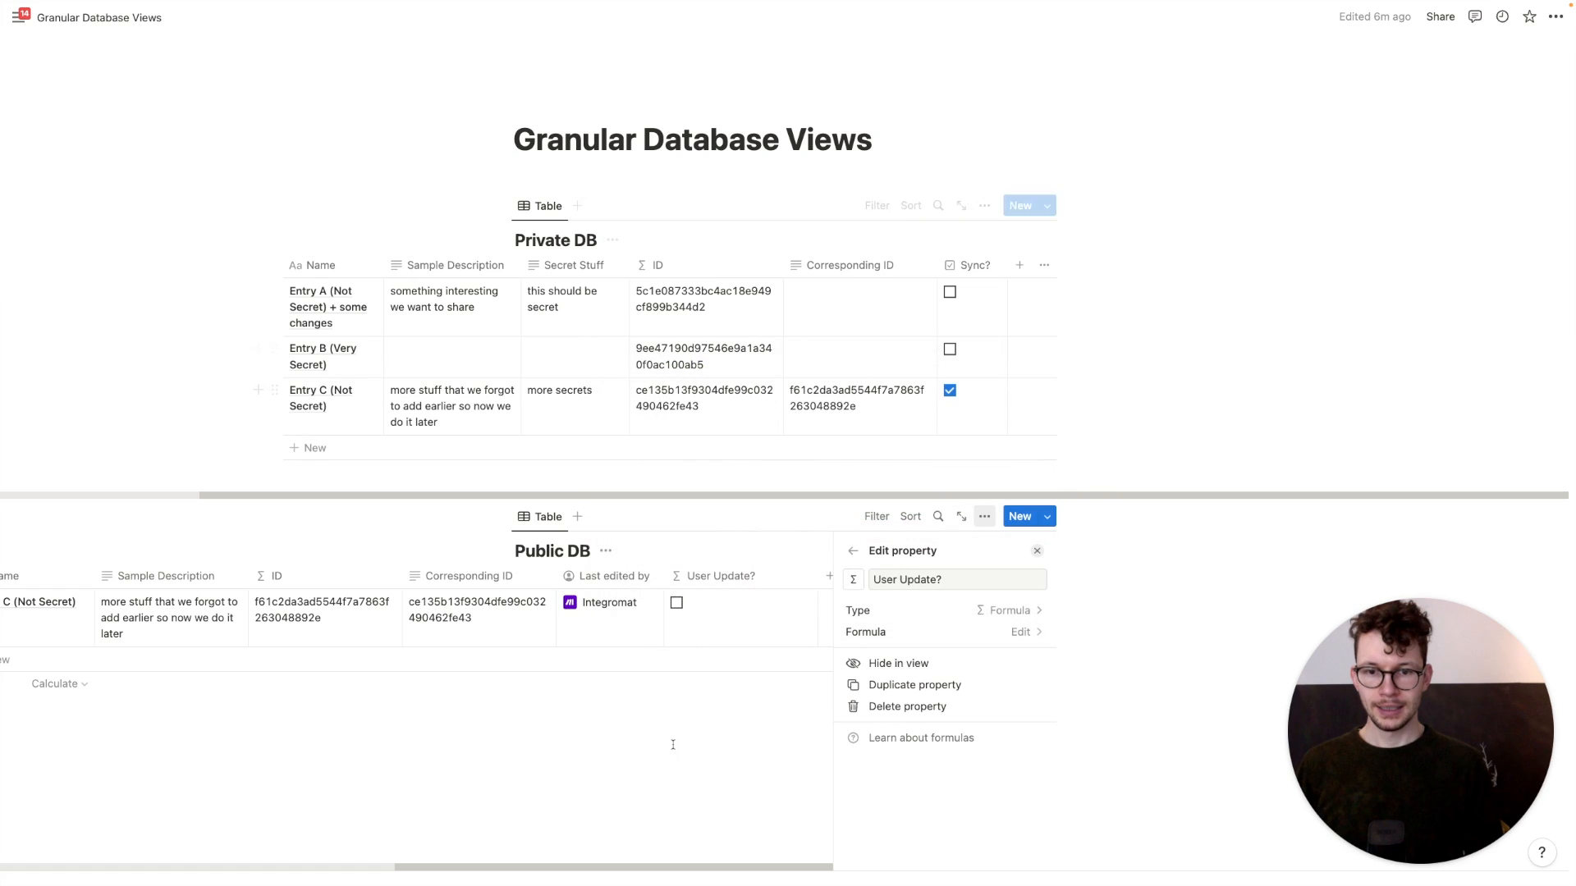
pyautogui.click(671, 742)
pyautogui.hscroll(-2, 984, 574)
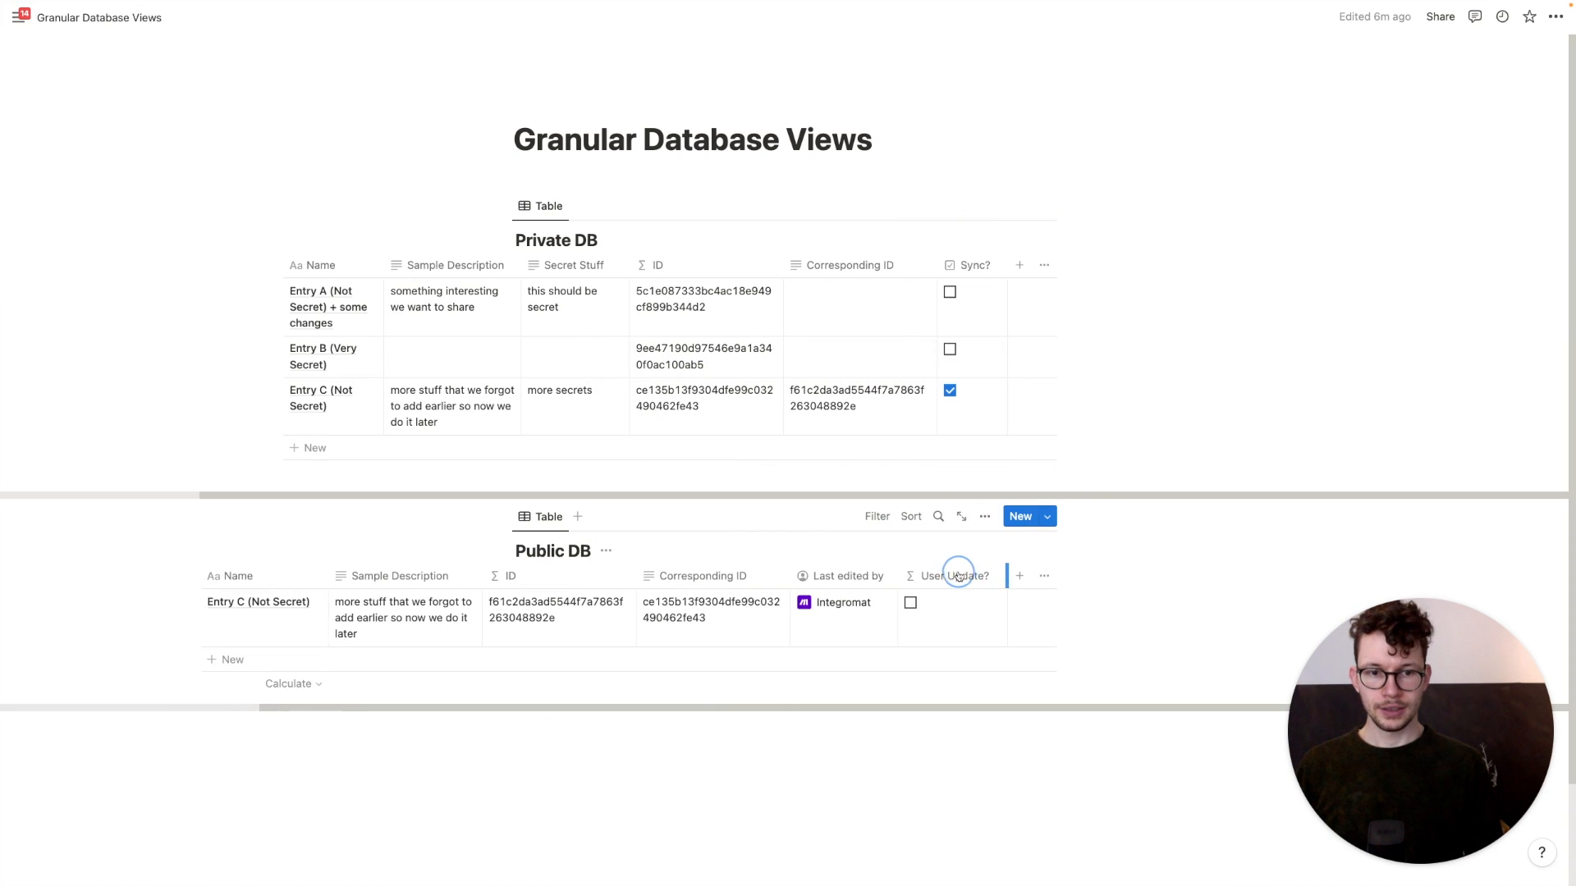
# Append 'with some stuff that the user changed' to Entry C's name in the Public DB
pyautogui.click(302, 626)
pyautogui.write('with some stuff that')
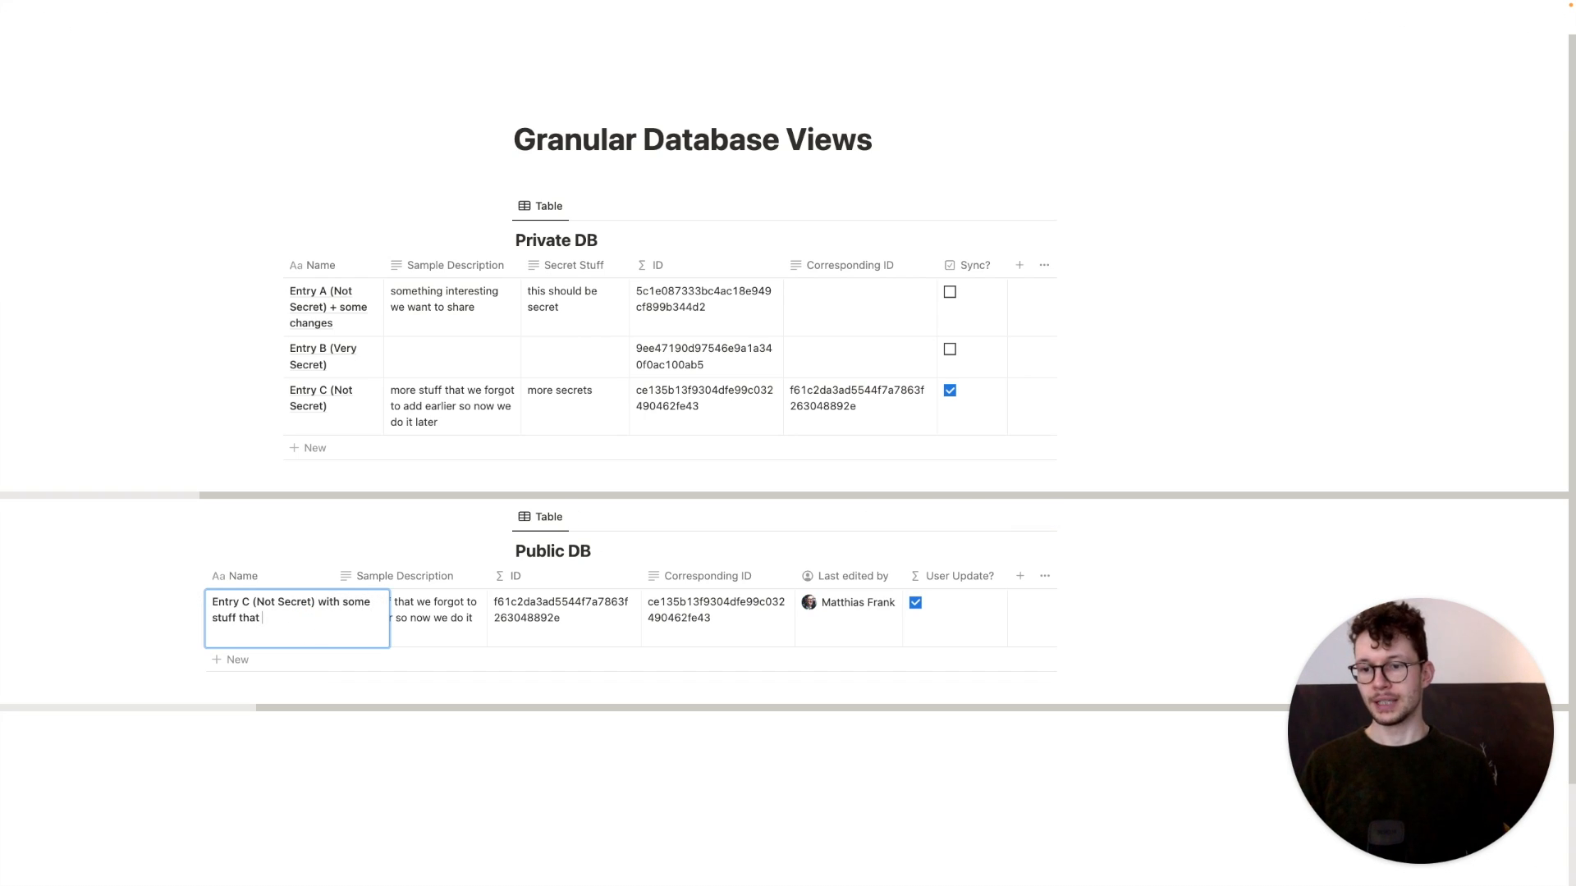
pyautogui.write(' the user changed')
pyautogui.press('Return')
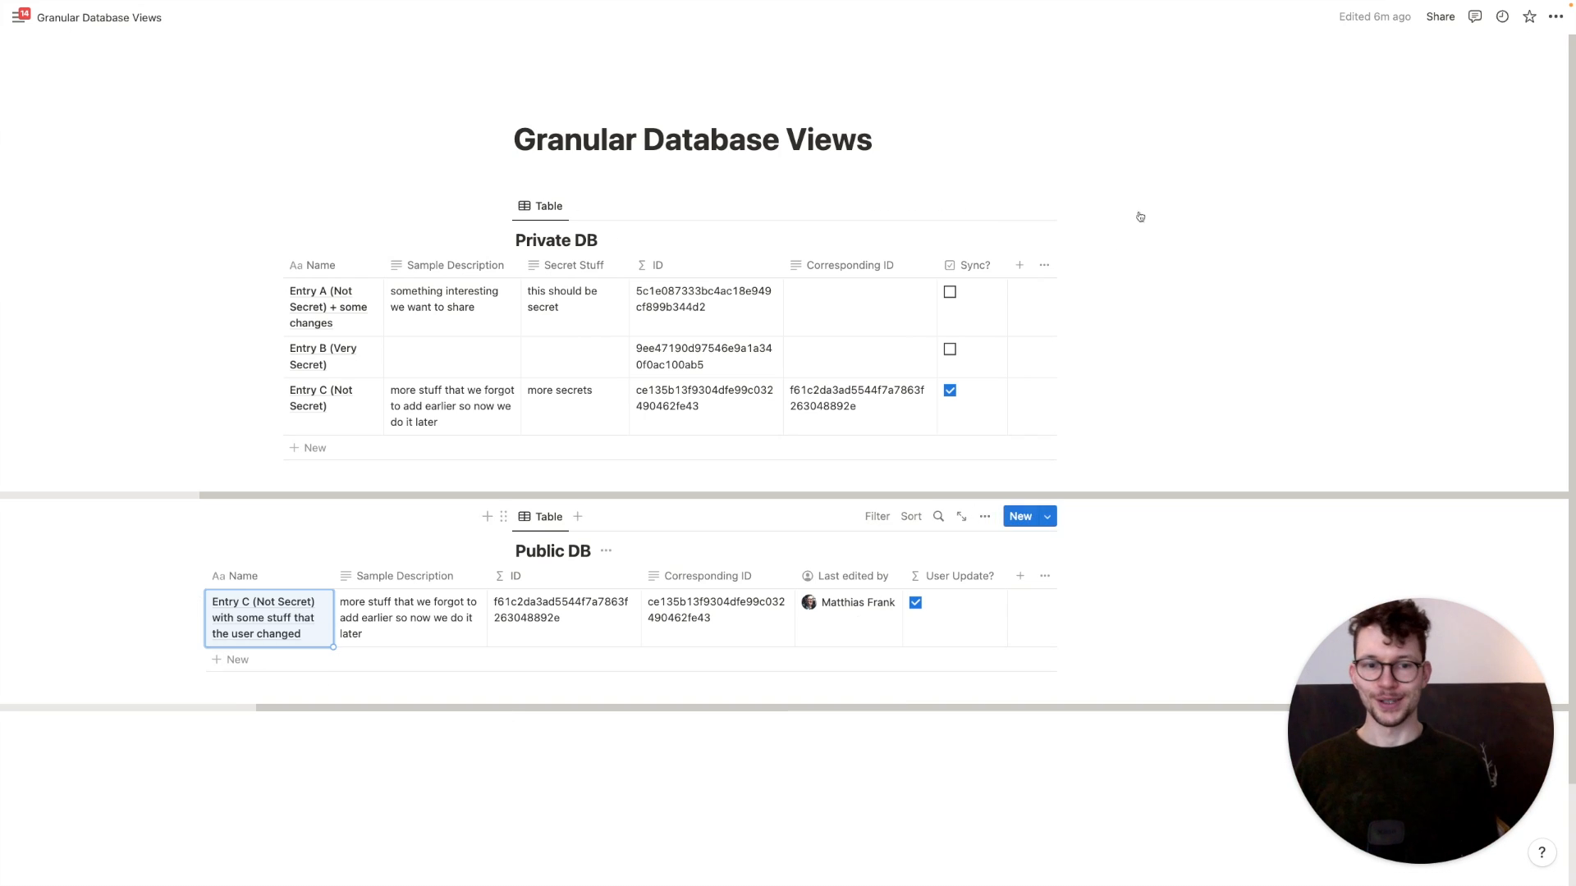
pyautogui.click(1189, 352)
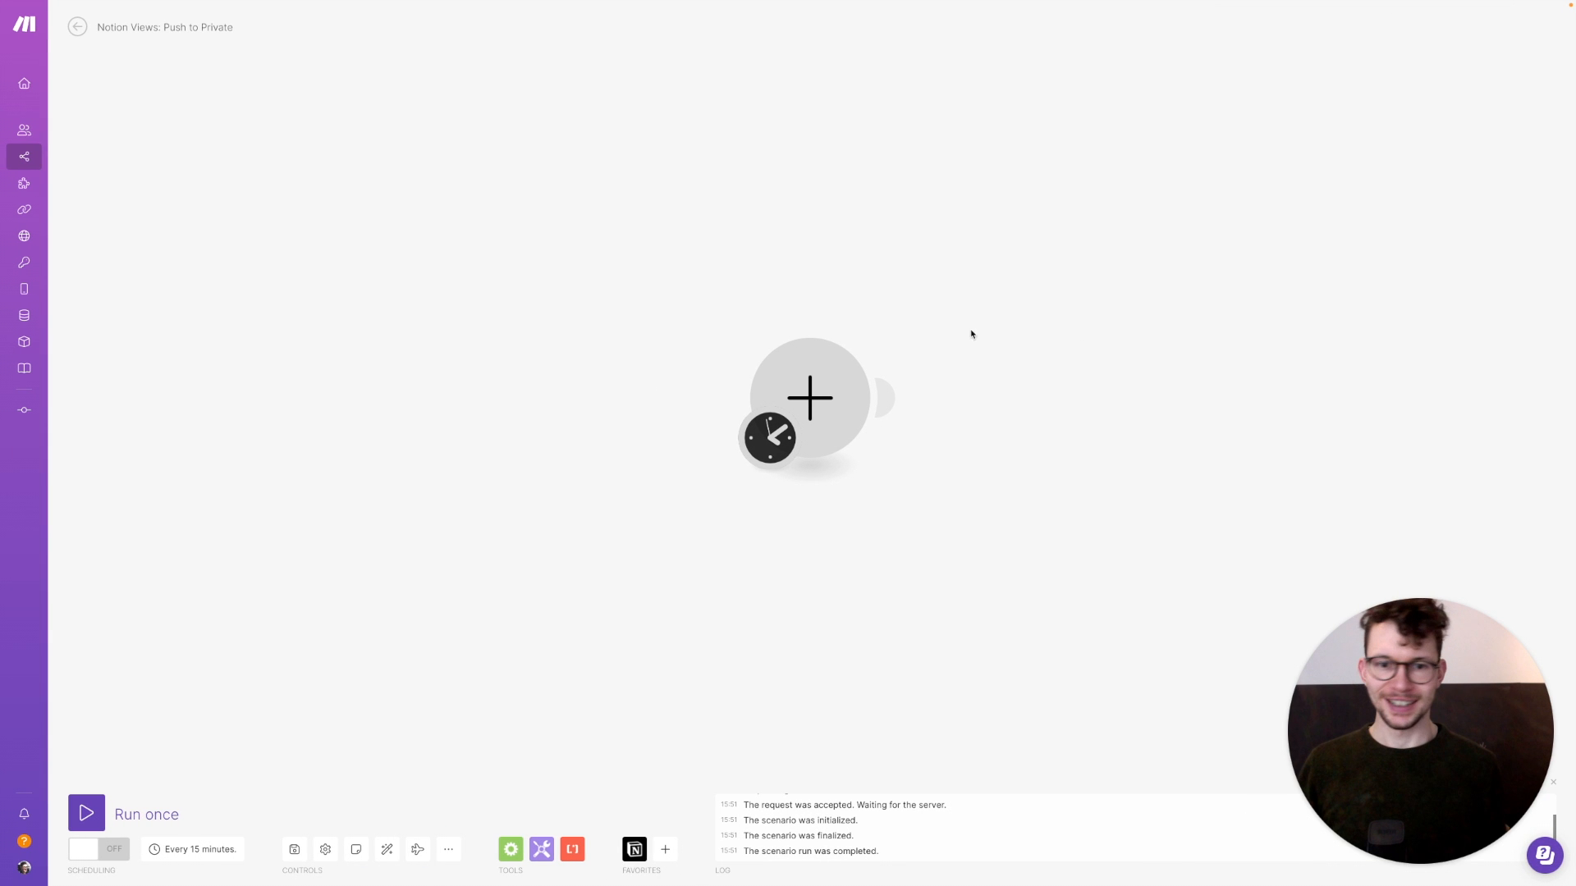
# Make the first module a Notion Search Objects on Public DB using the sandbox connection
pyautogui.click(825, 396)
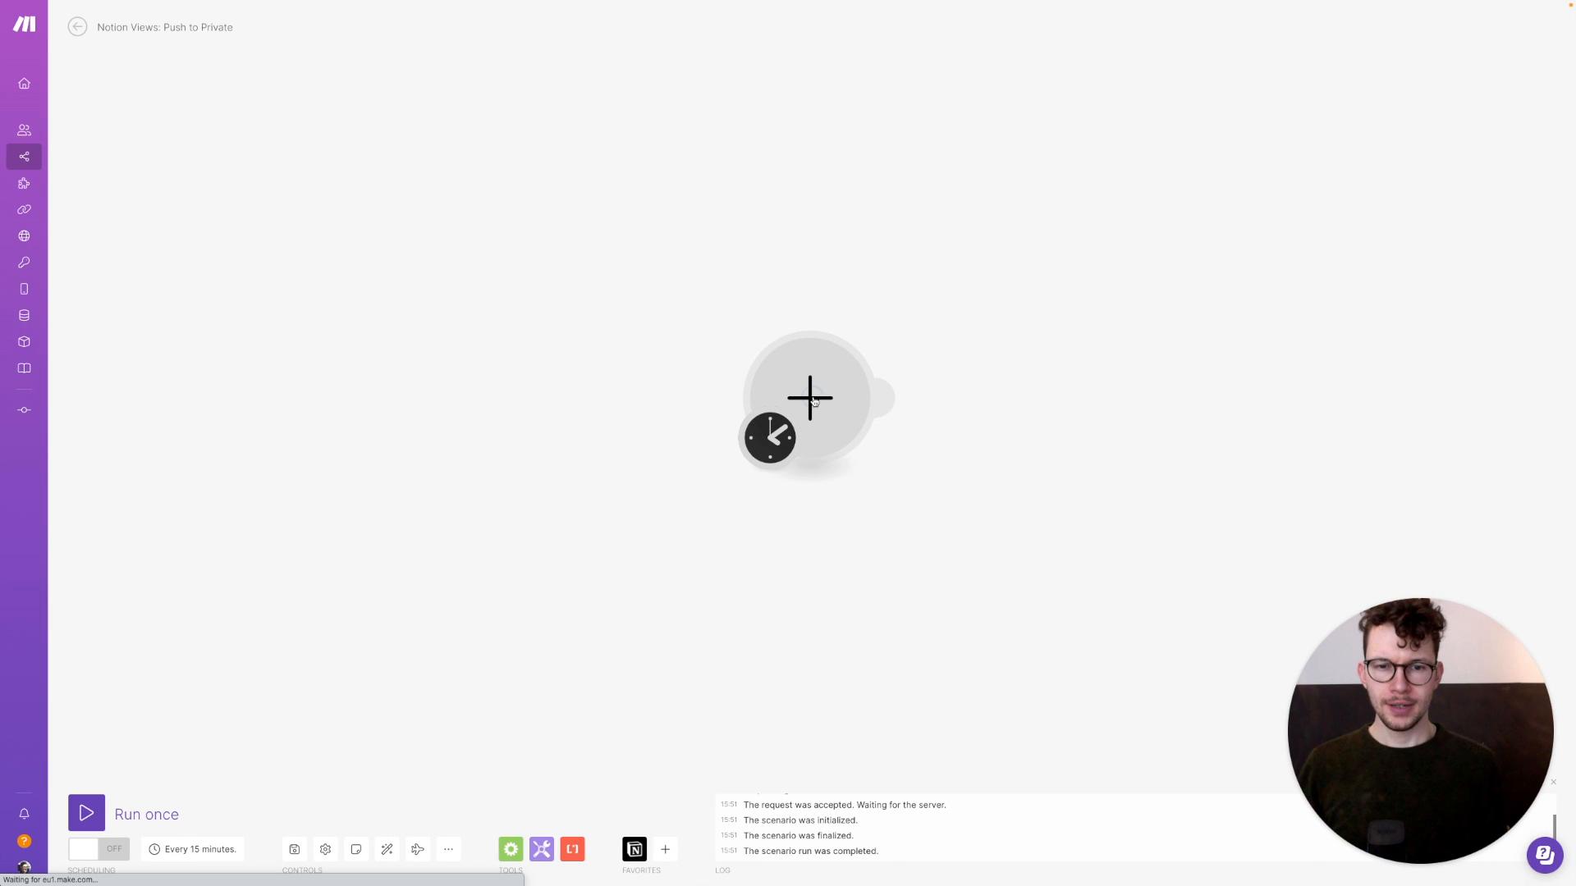
pyautogui.click(908, 371)
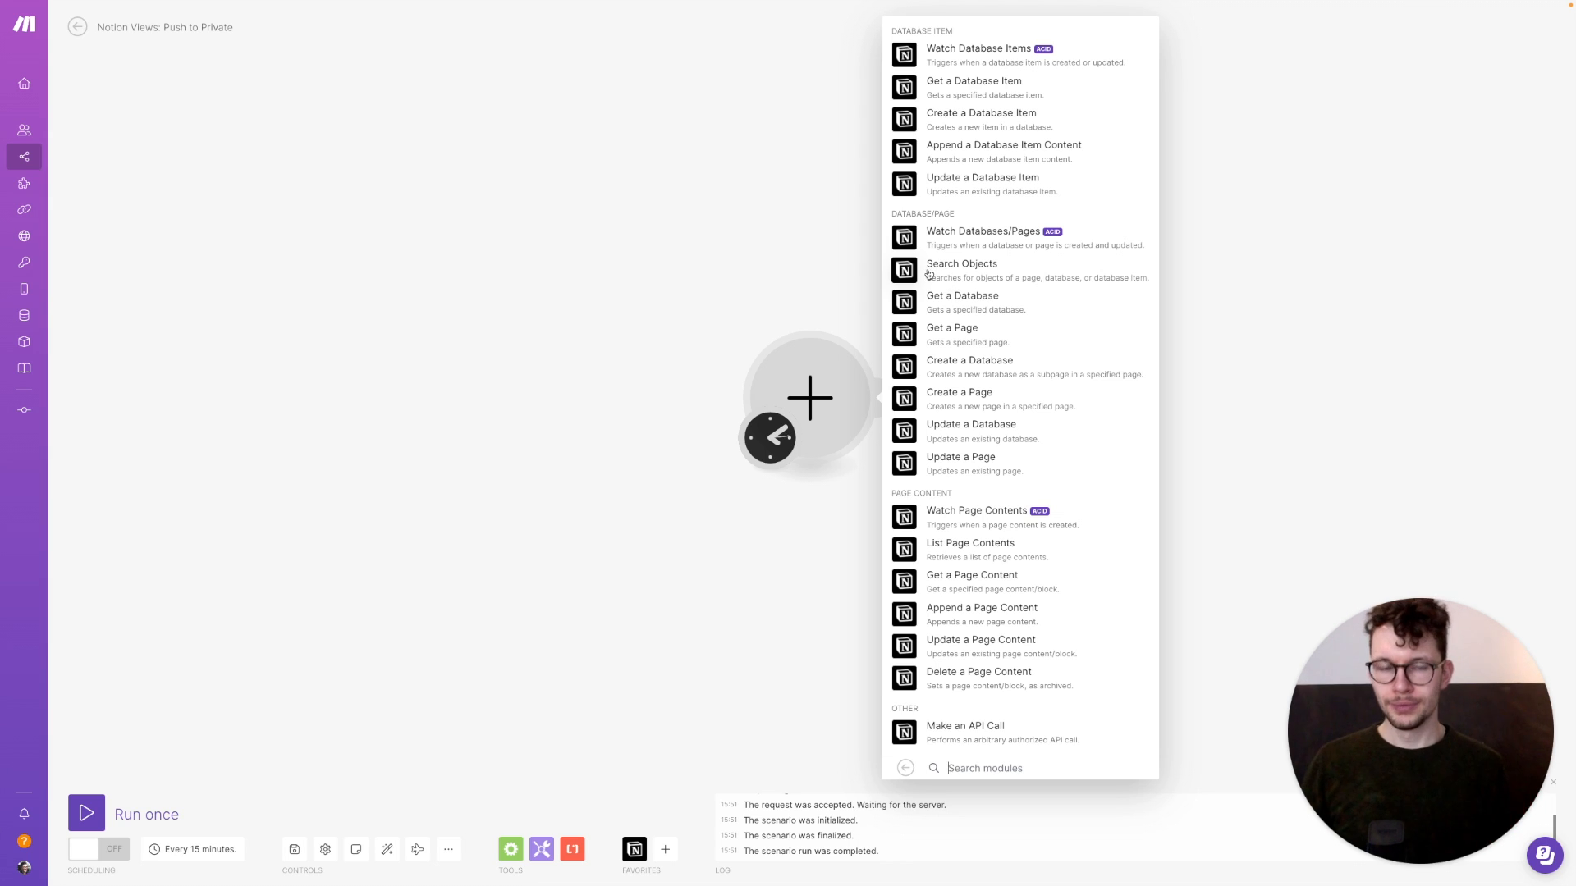
pyautogui.click(902, 270)
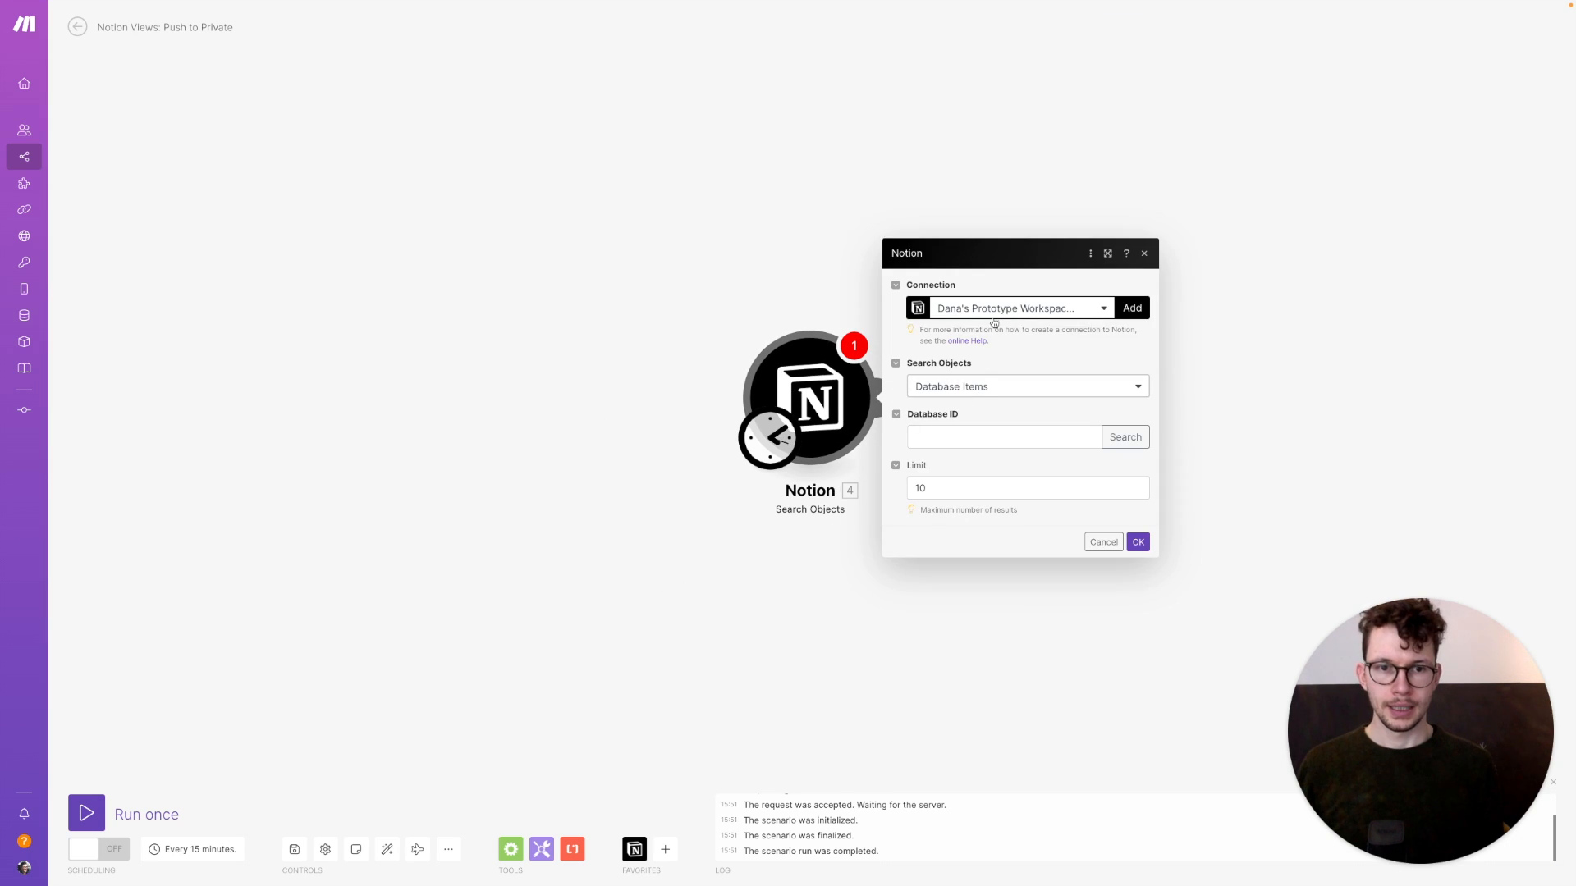
pyautogui.click(993, 314)
pyautogui.click(992, 406)
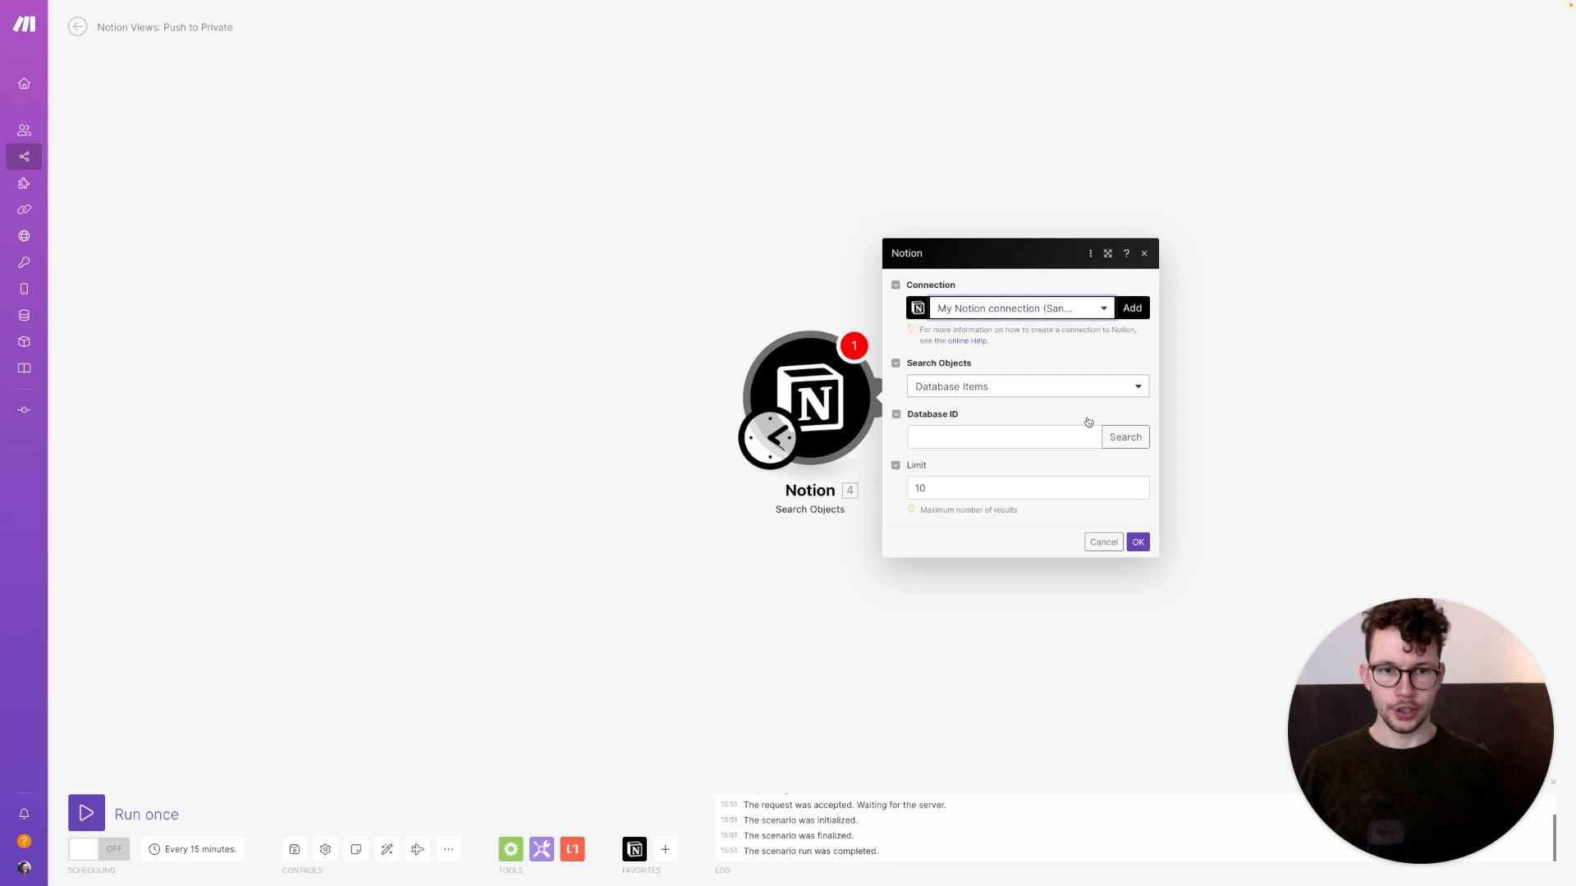
pyautogui.click(1125, 436)
pyautogui.click(1190, 440)
pyautogui.write('public')
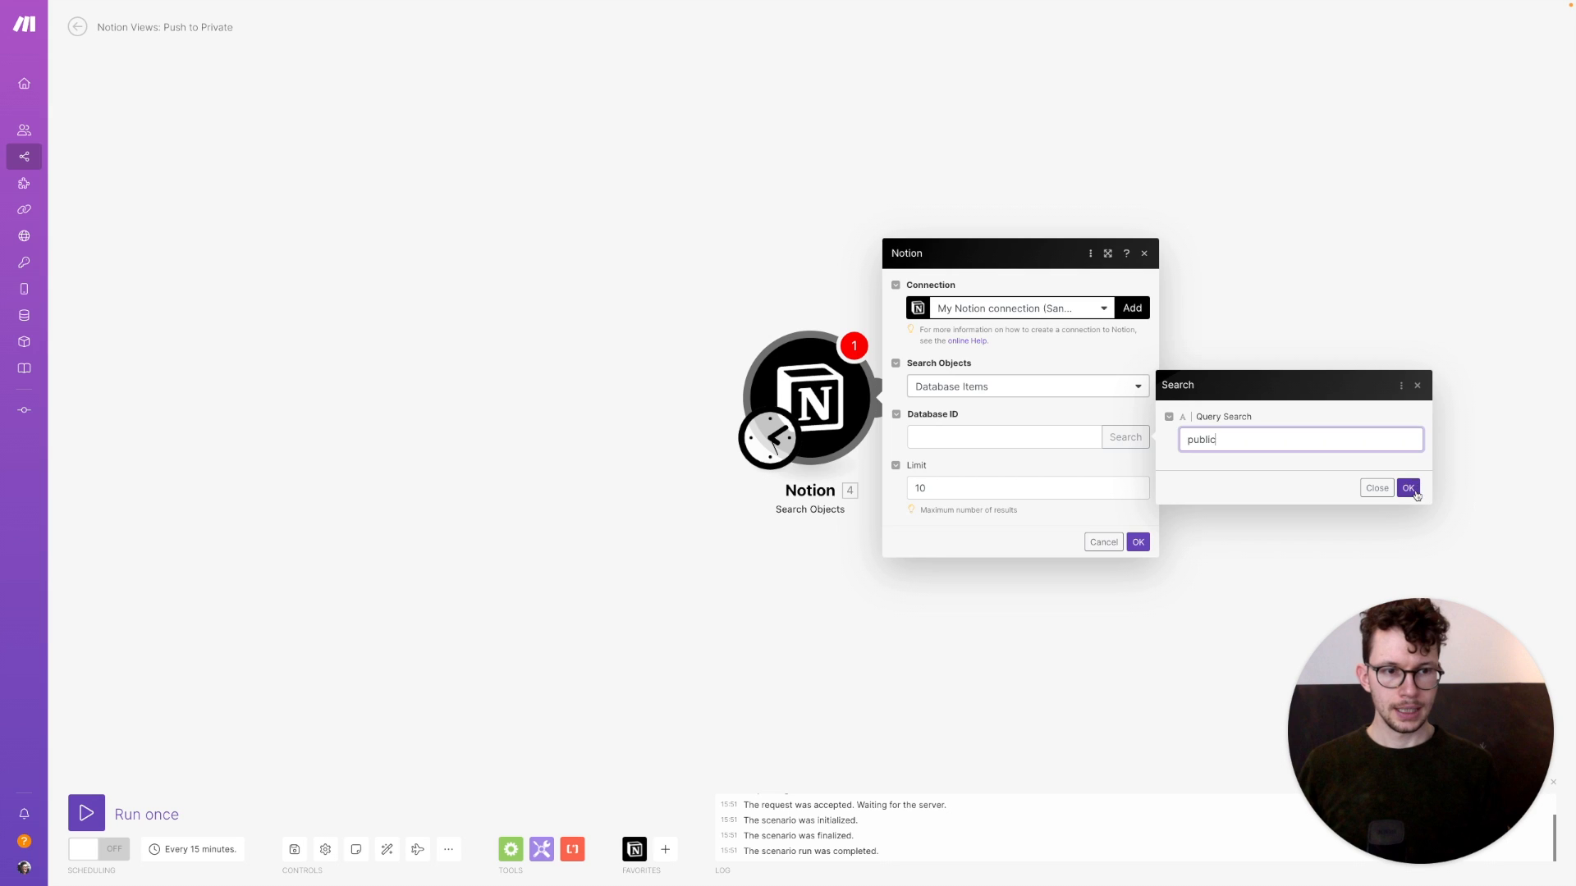
pyautogui.click(1410, 489)
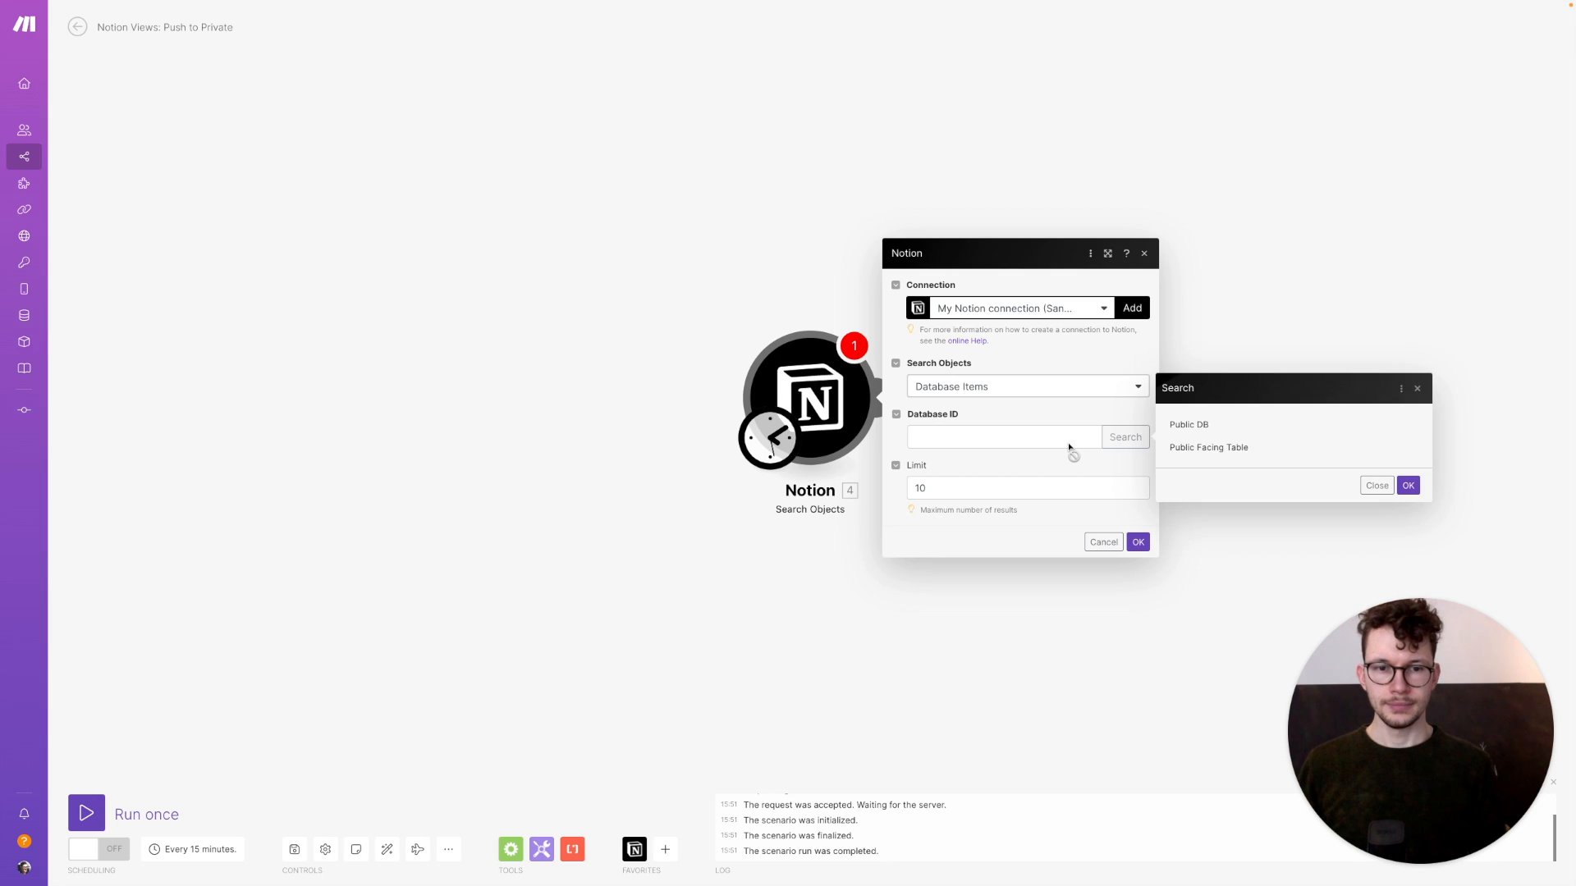
pyautogui.click(1233, 433)
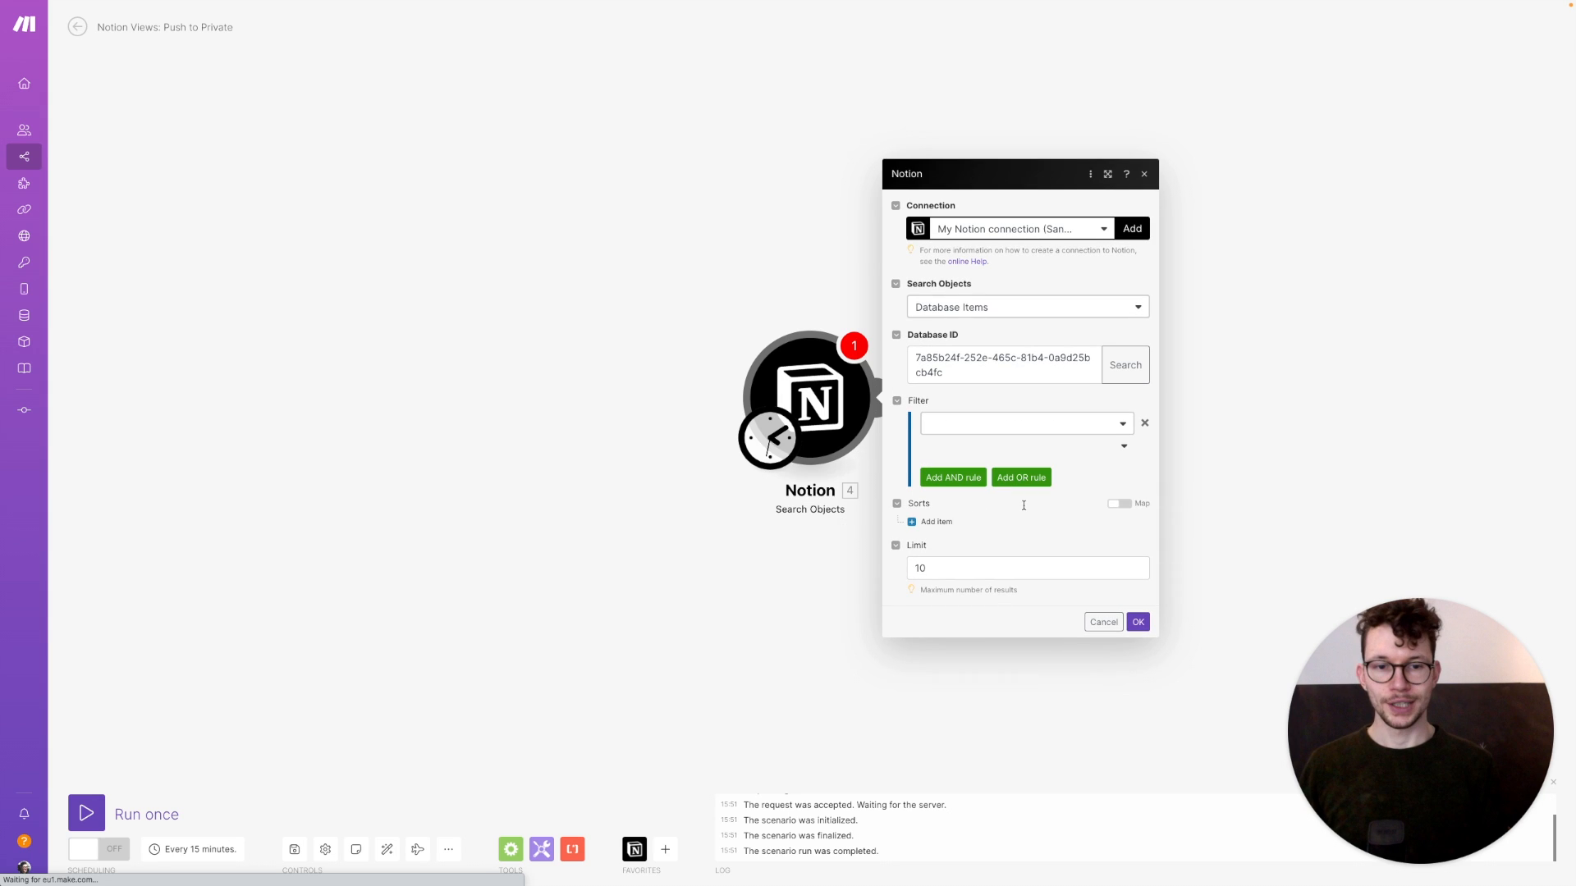
# Filter the search to User Update? Formula: Checkbox equals true and save
pyautogui.click(965, 424)
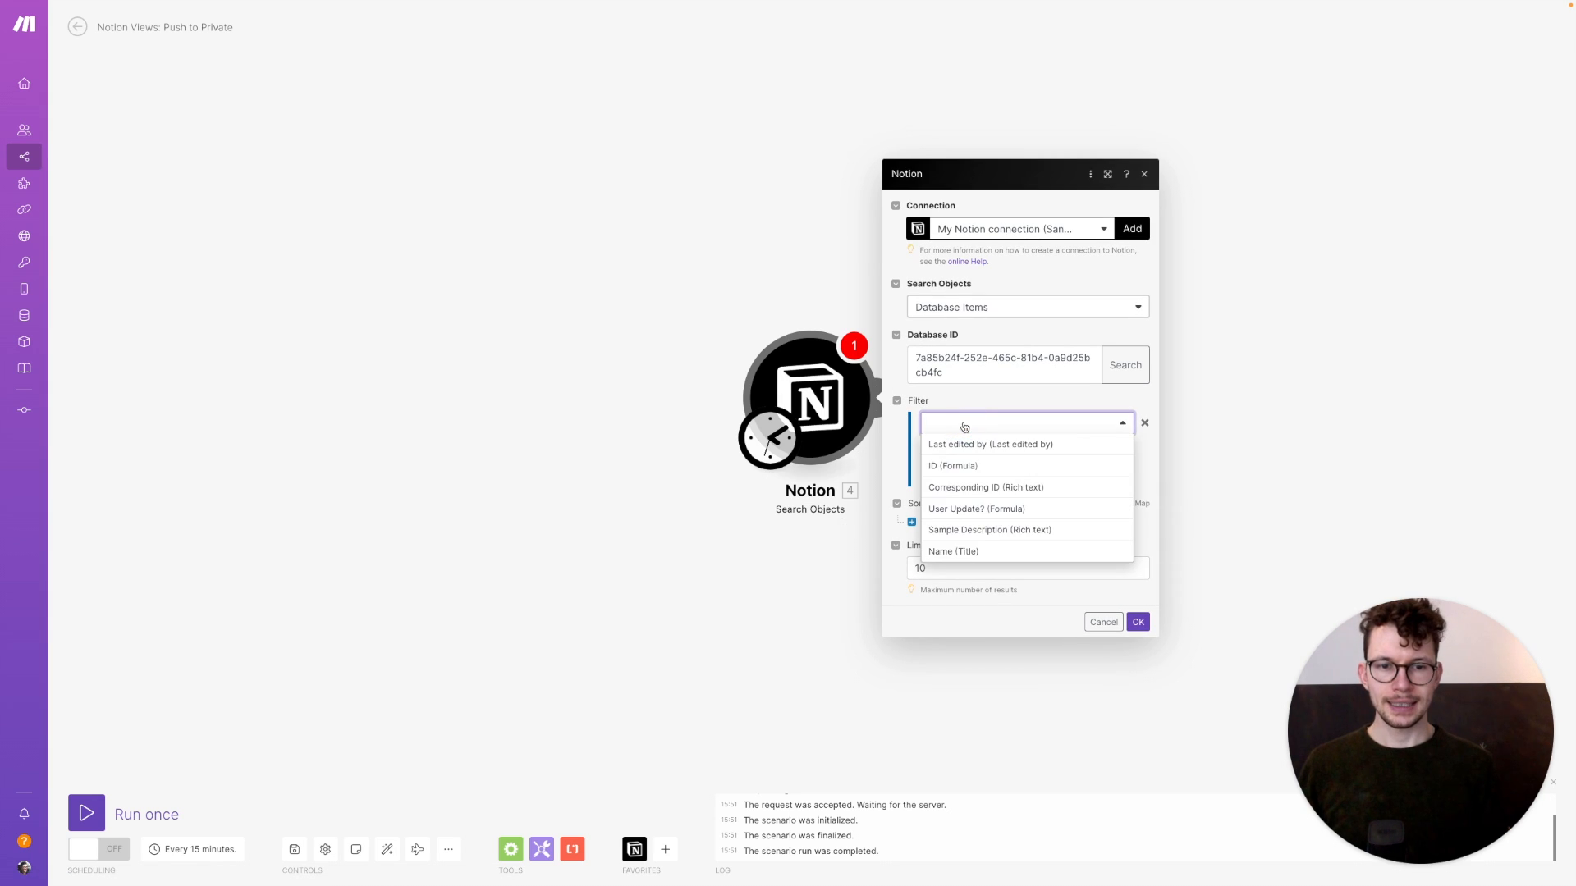
pyautogui.click(975, 510)
pyautogui.click(1007, 448)
pyautogui.scroll(-5, 1006, 579)
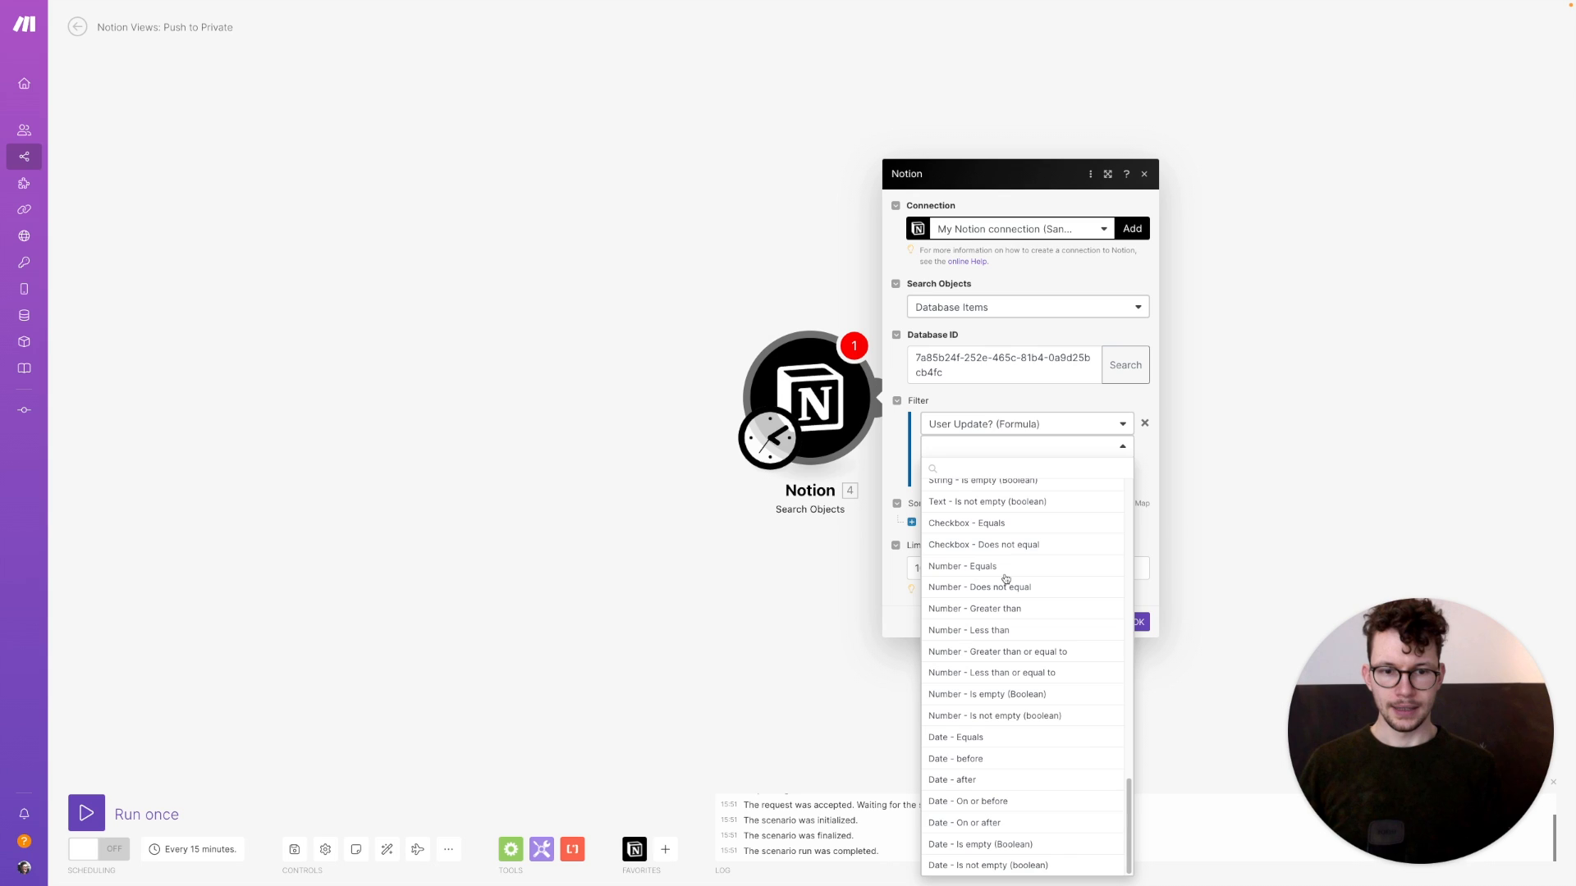
pyautogui.scroll(3, 1010, 574)
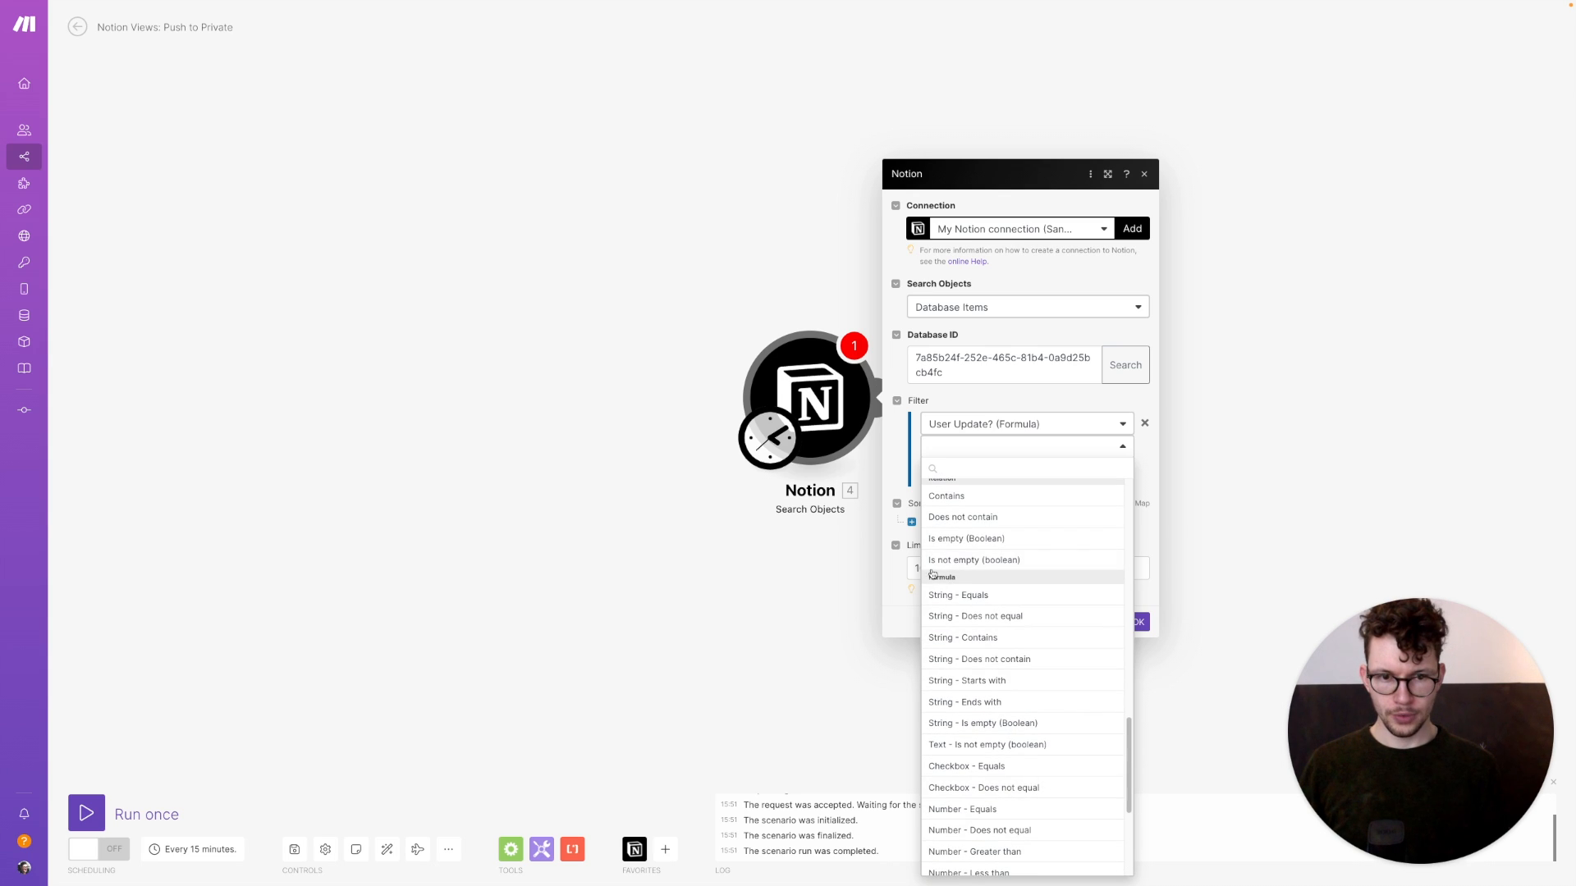
pyautogui.click(956, 766)
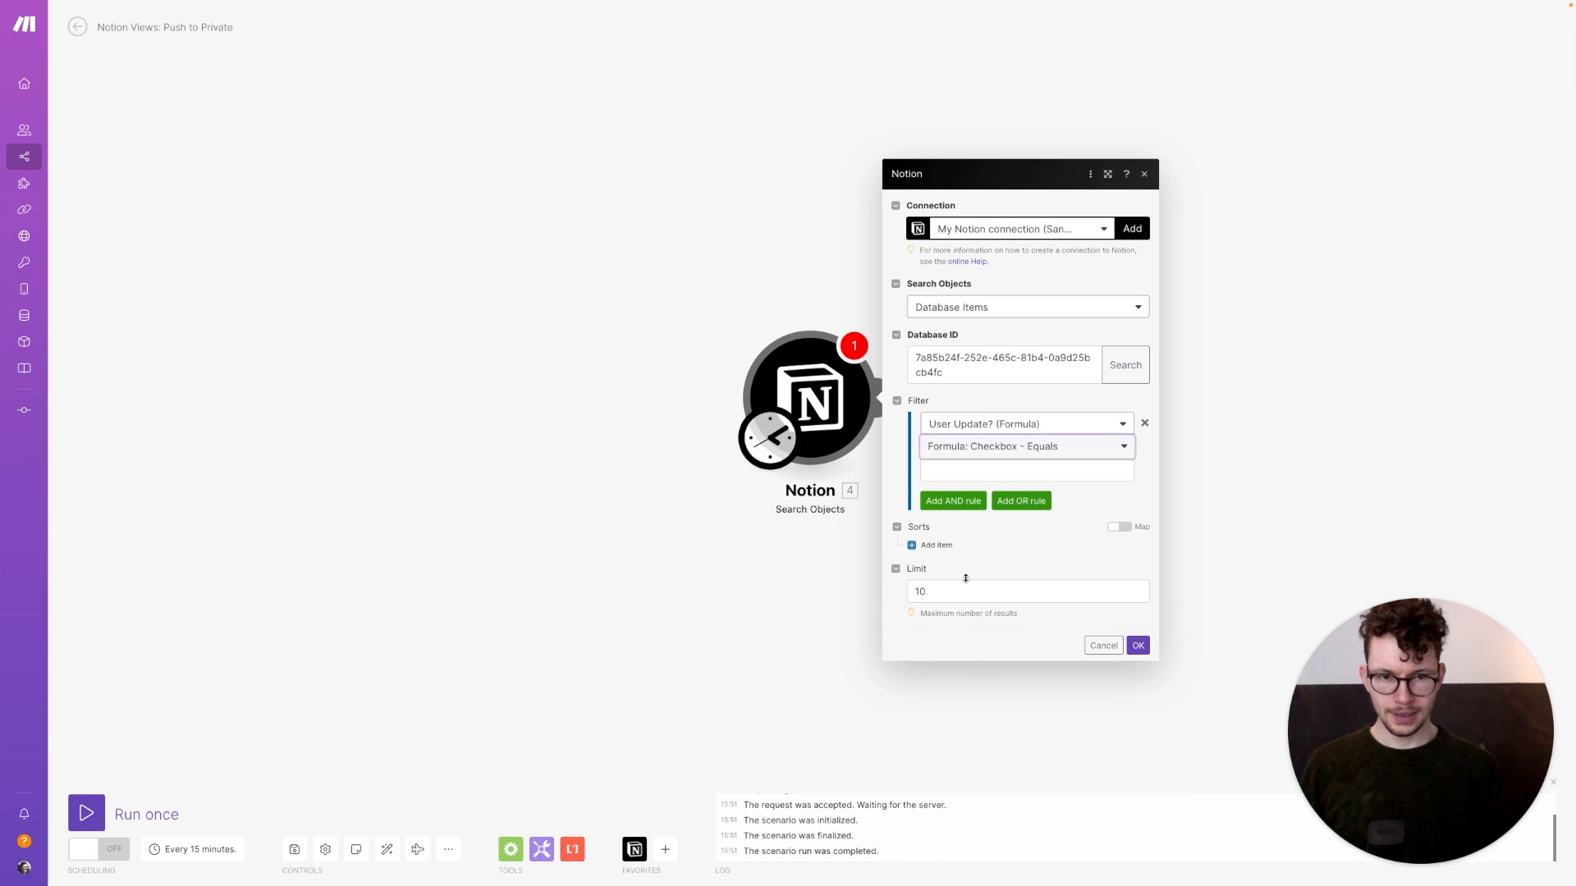
pyautogui.click(962, 469)
pyautogui.click(1155, 542)
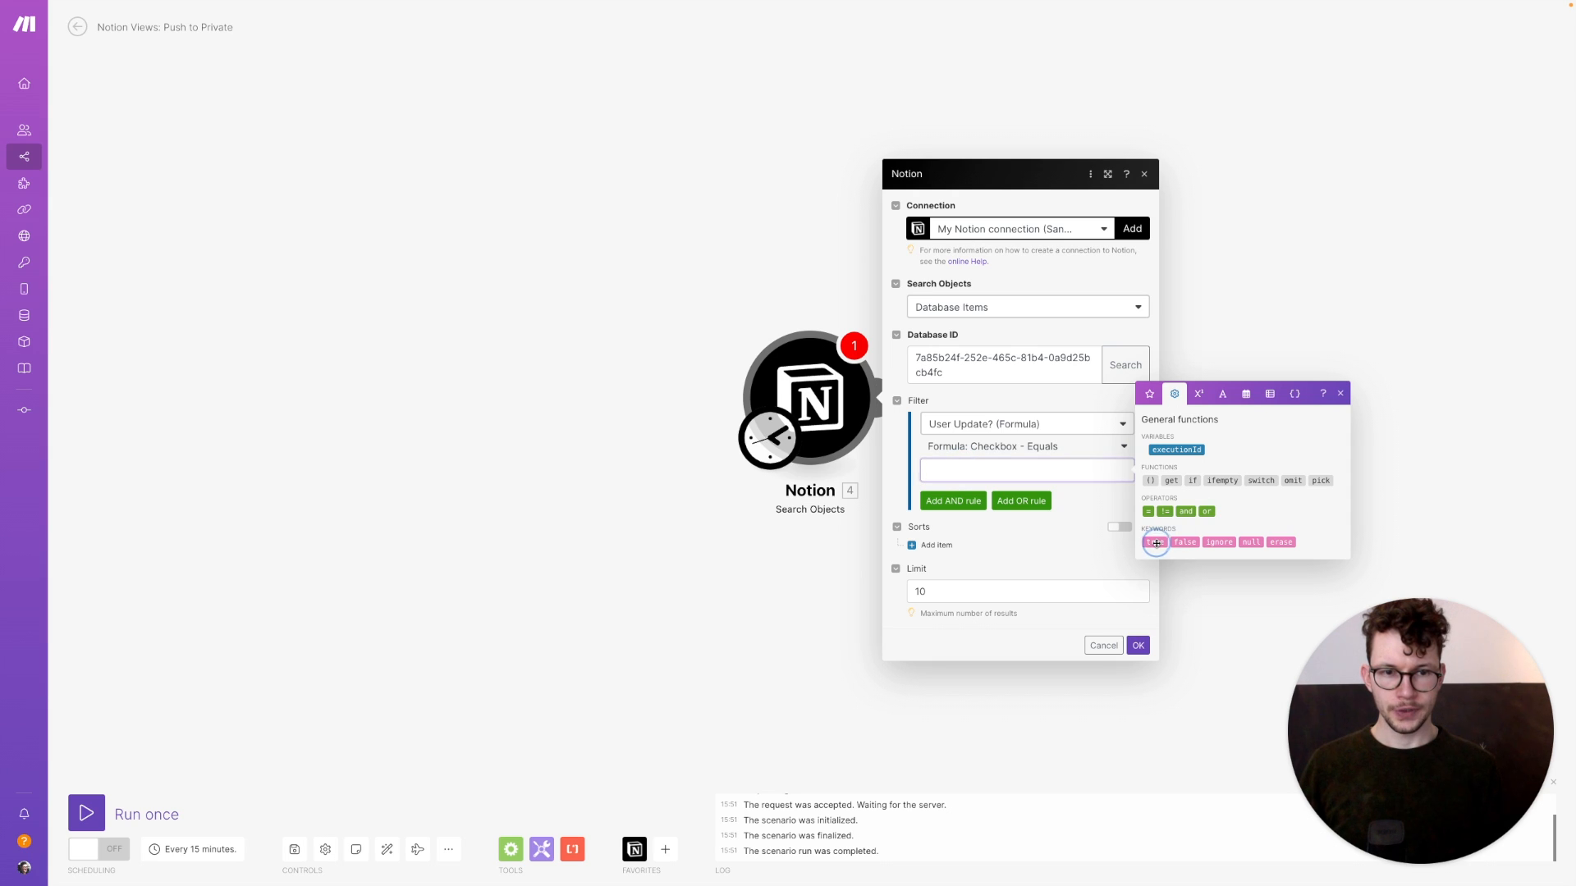
pyautogui.click(1058, 639)
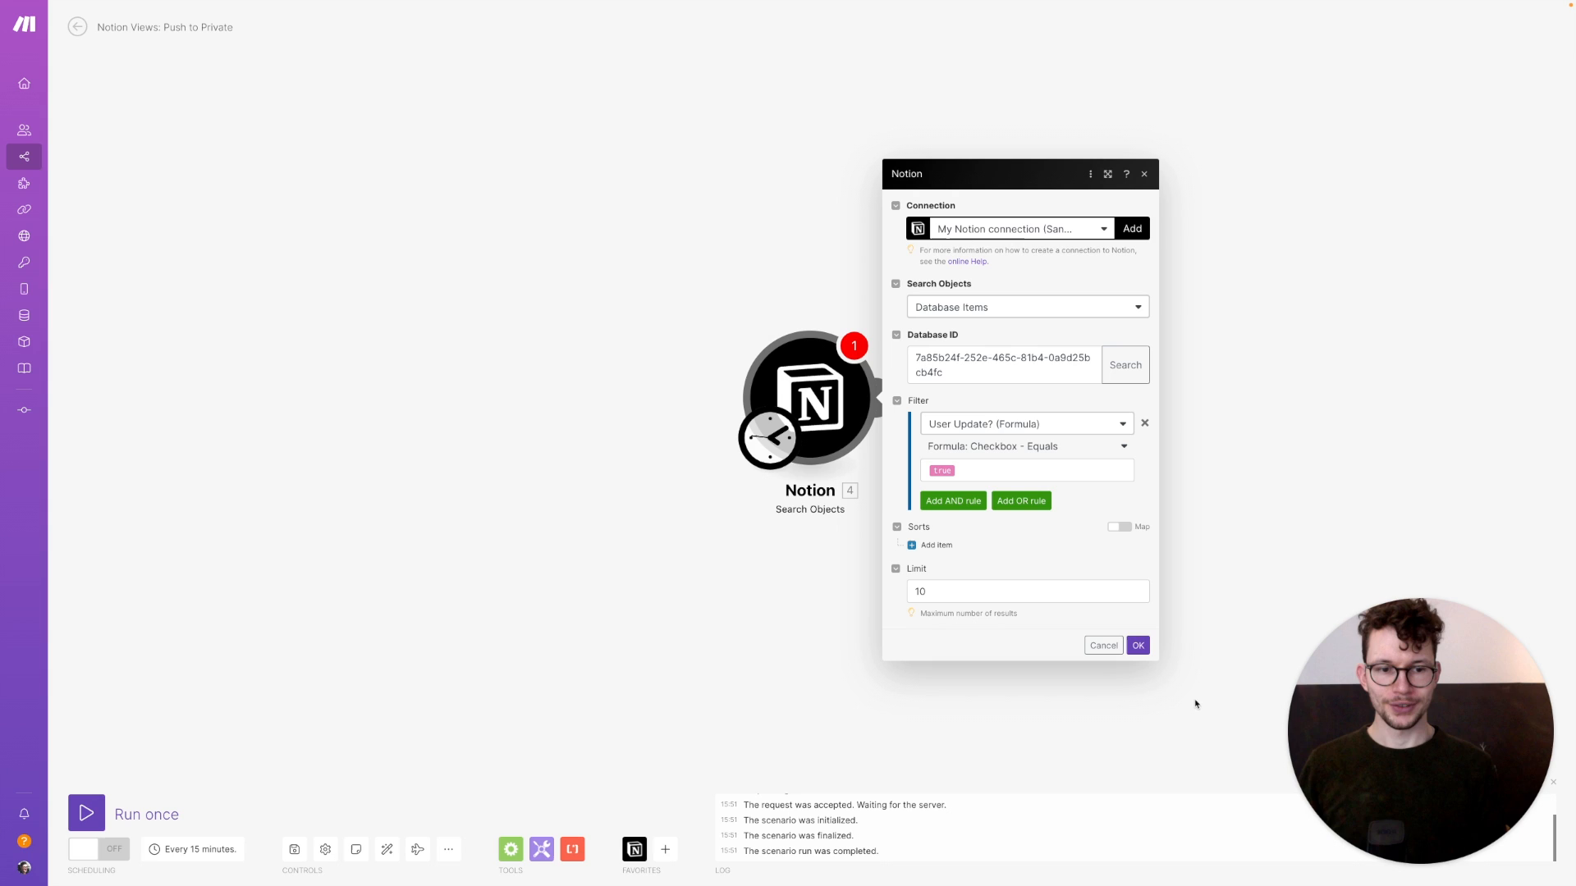
pyautogui.click(1147, 646)
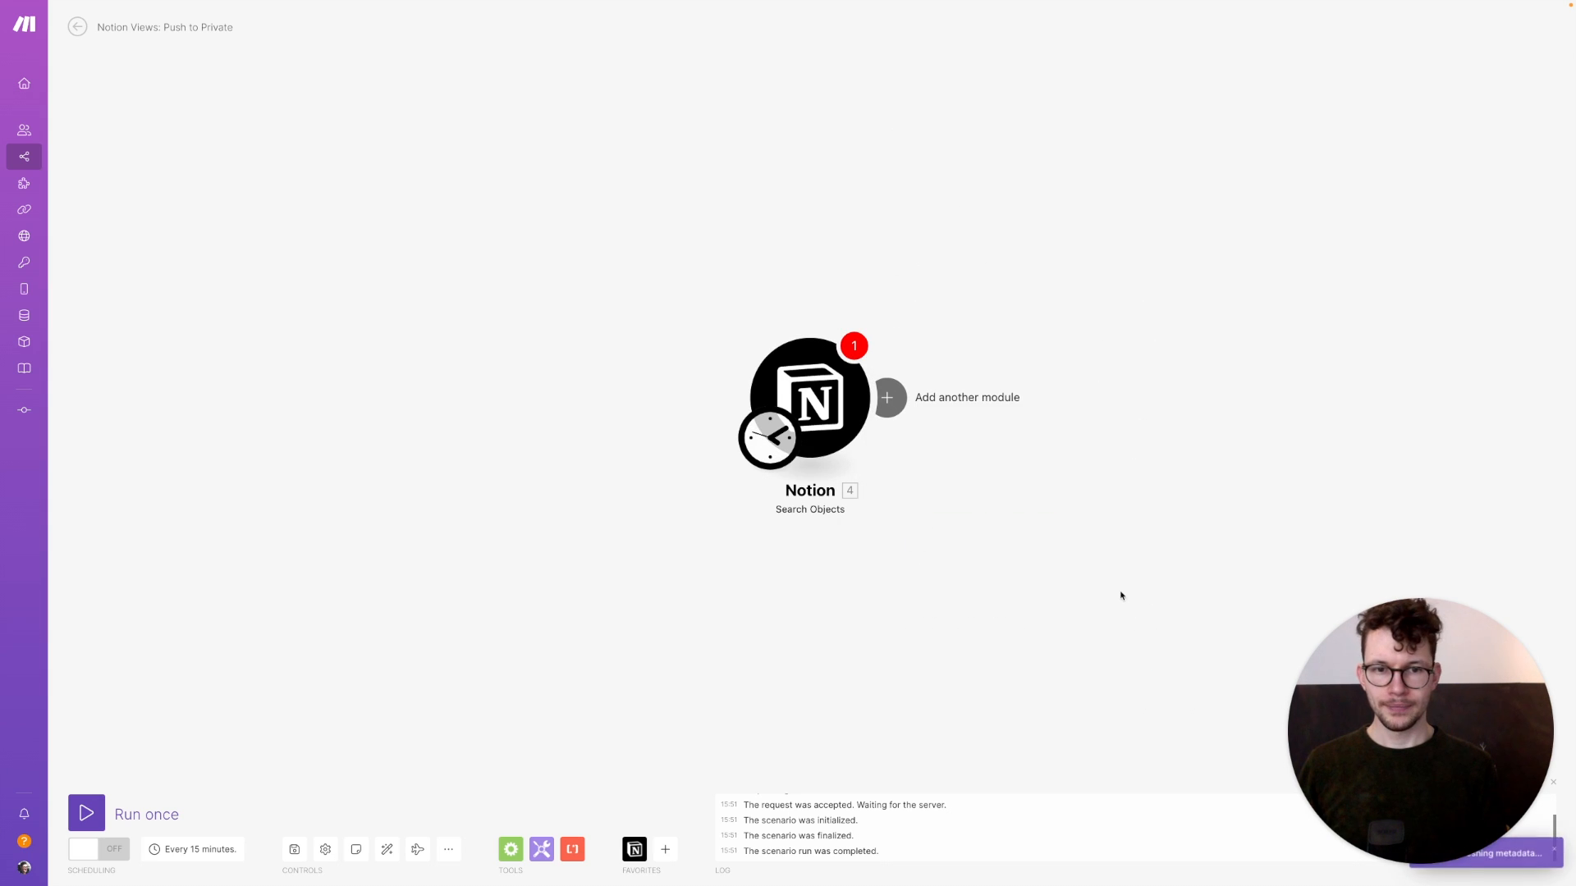
pyautogui.click(808, 398)
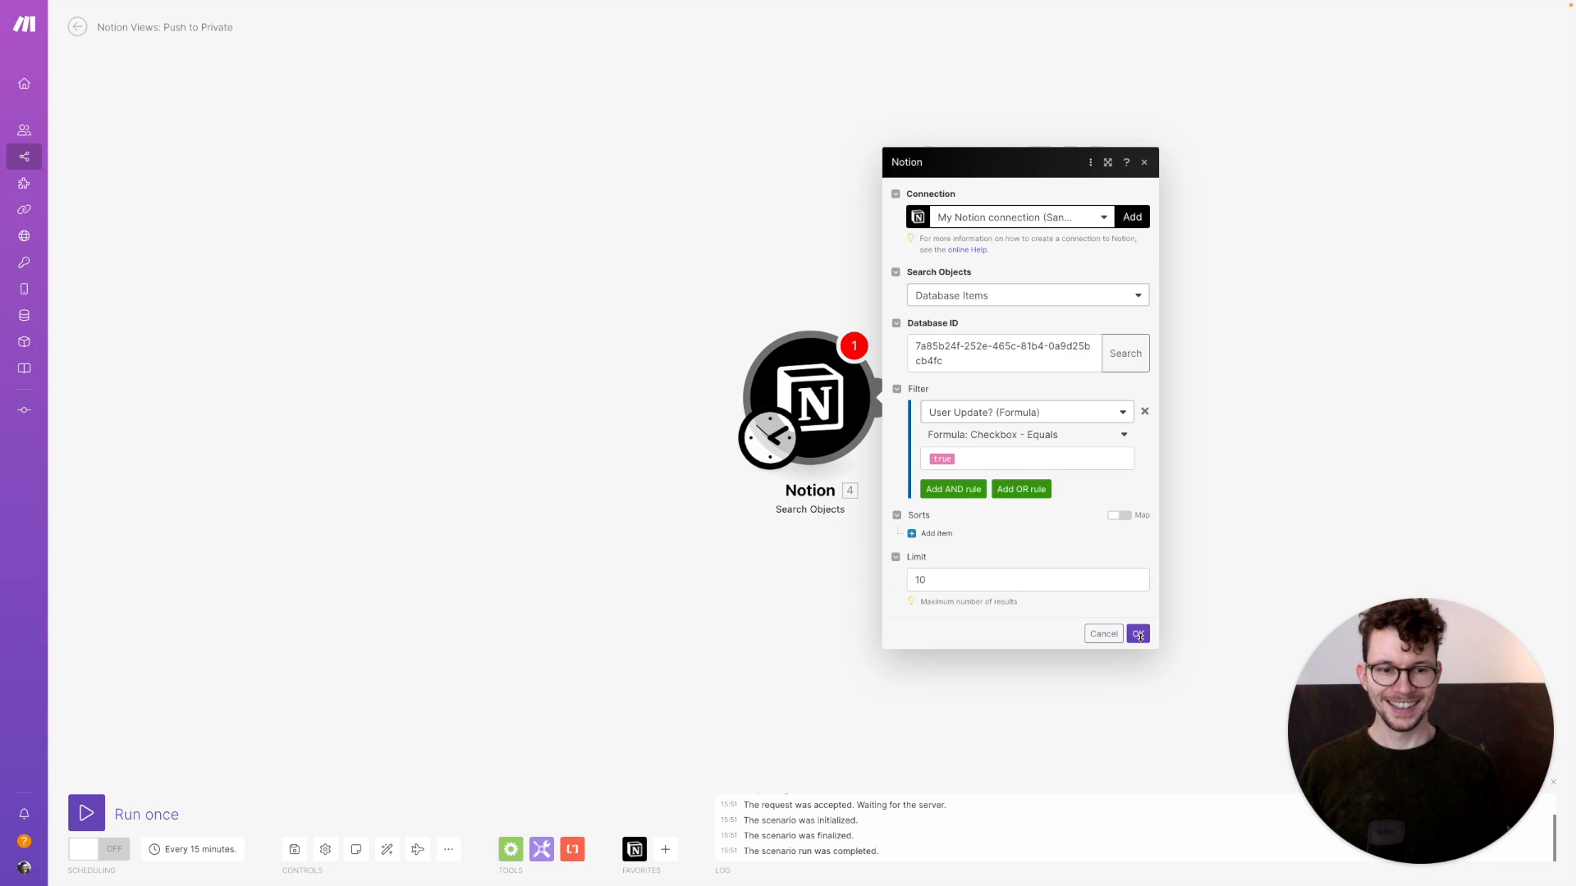
pyautogui.click(1137, 633)
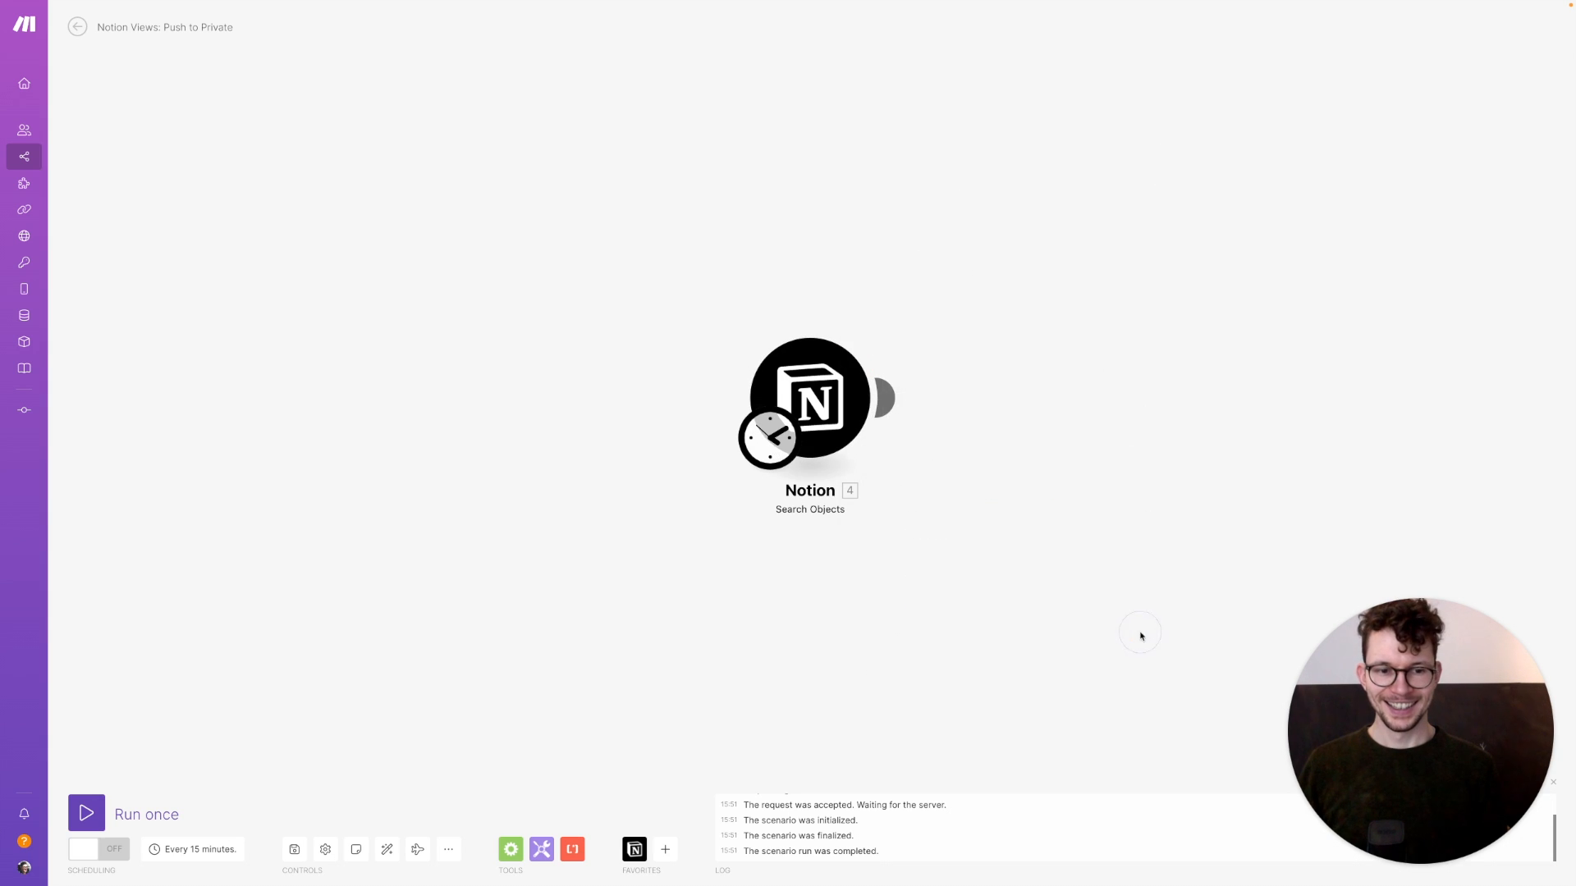
# Run only the Notion search module and inspect its single bundle, Entry C's page
pyautogui.rightClick(837, 392)
pyautogui.click(886, 421)
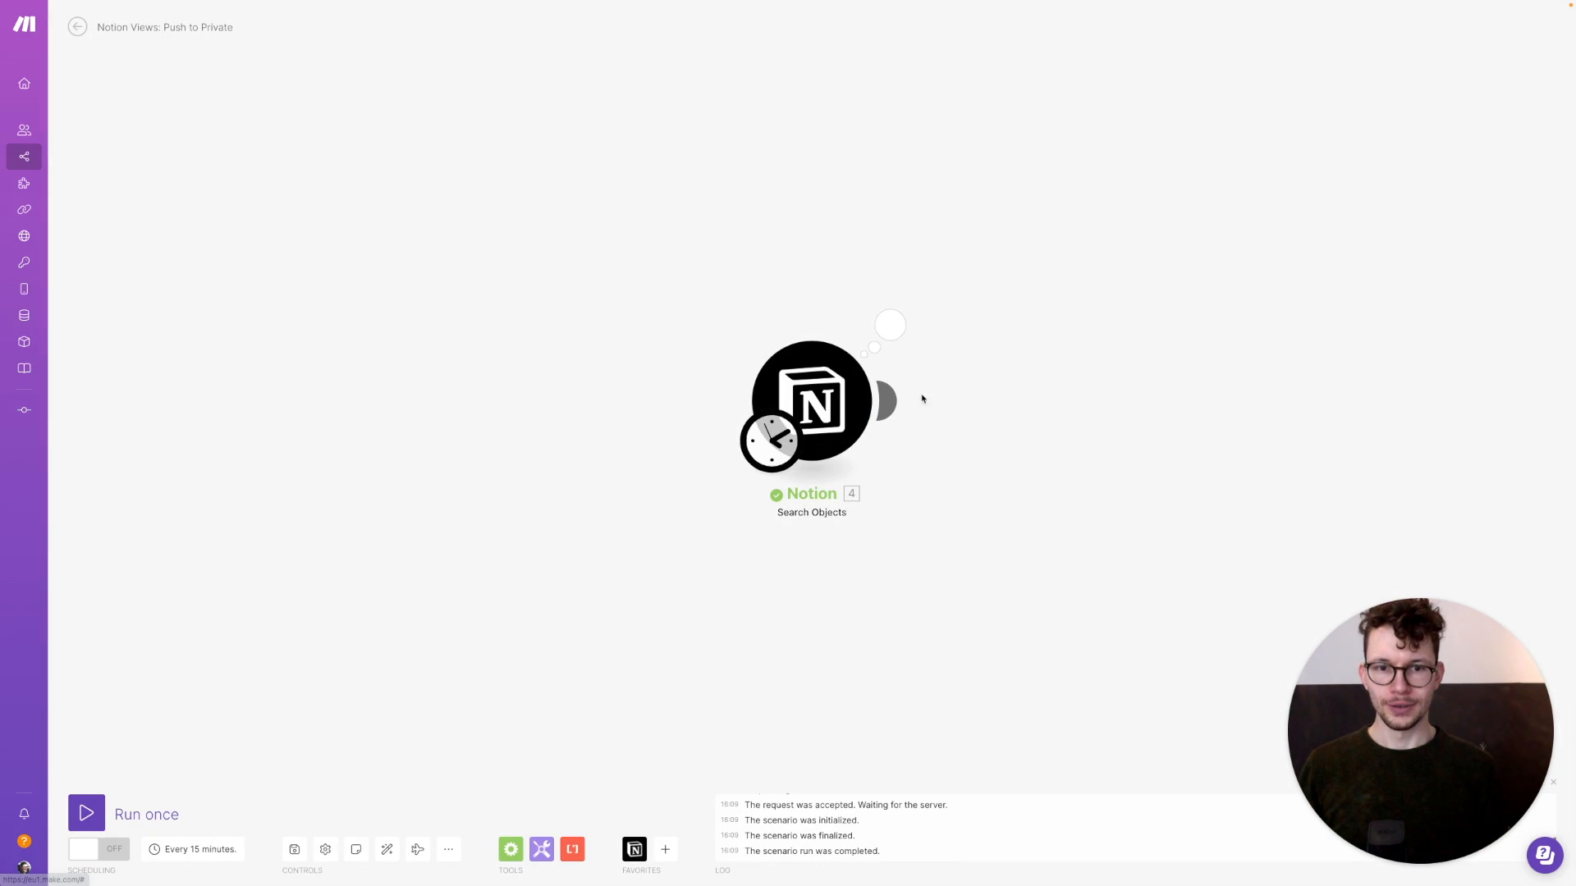
pyautogui.click(890, 325)
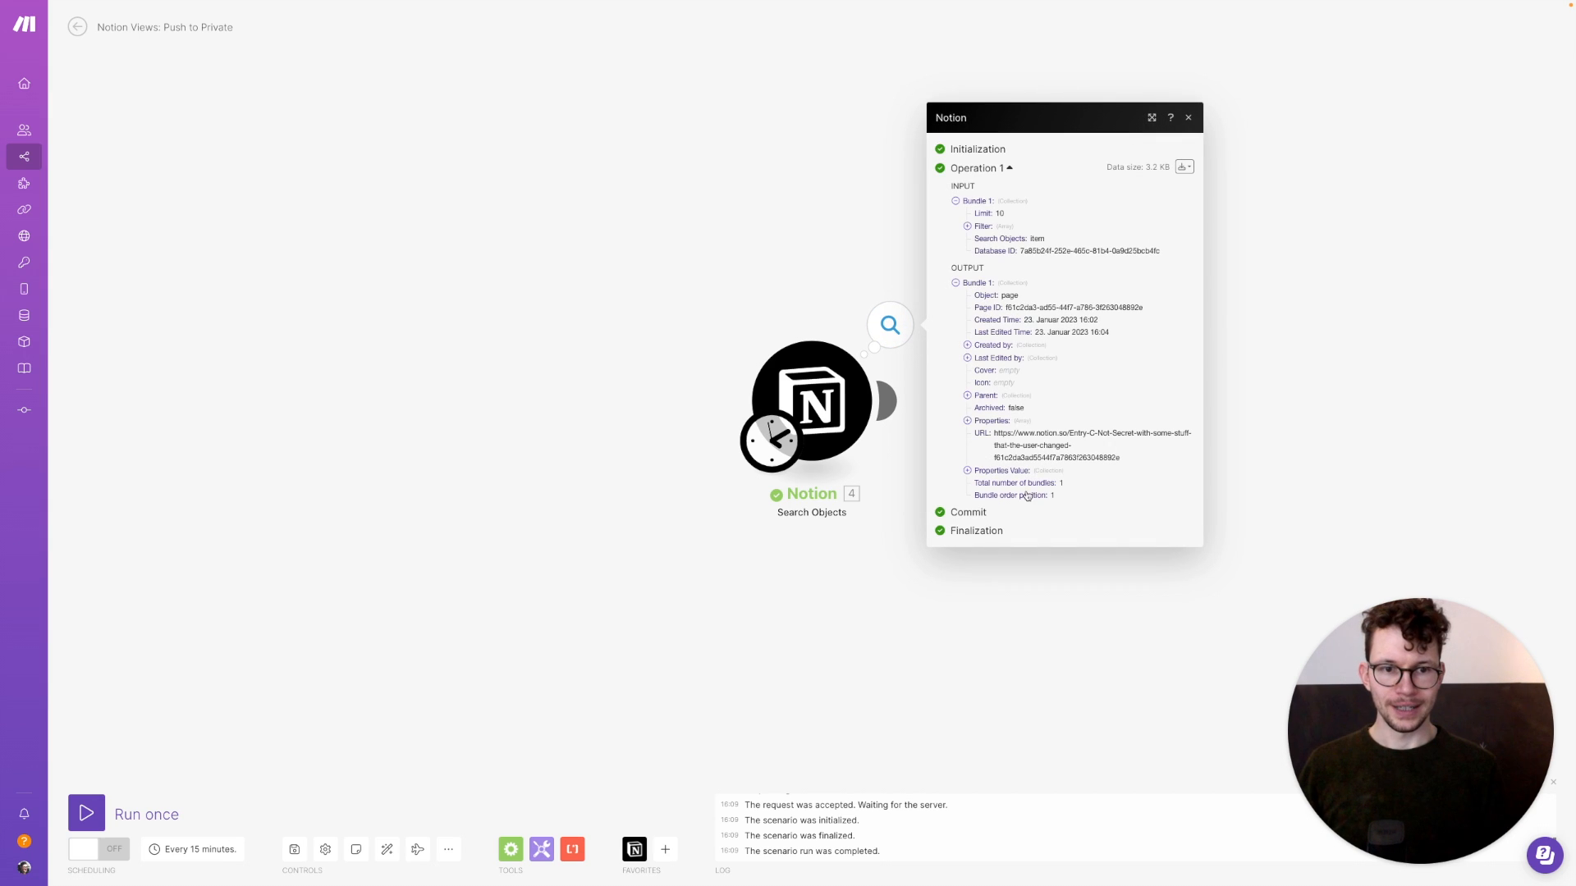
pyautogui.click(1105, 660)
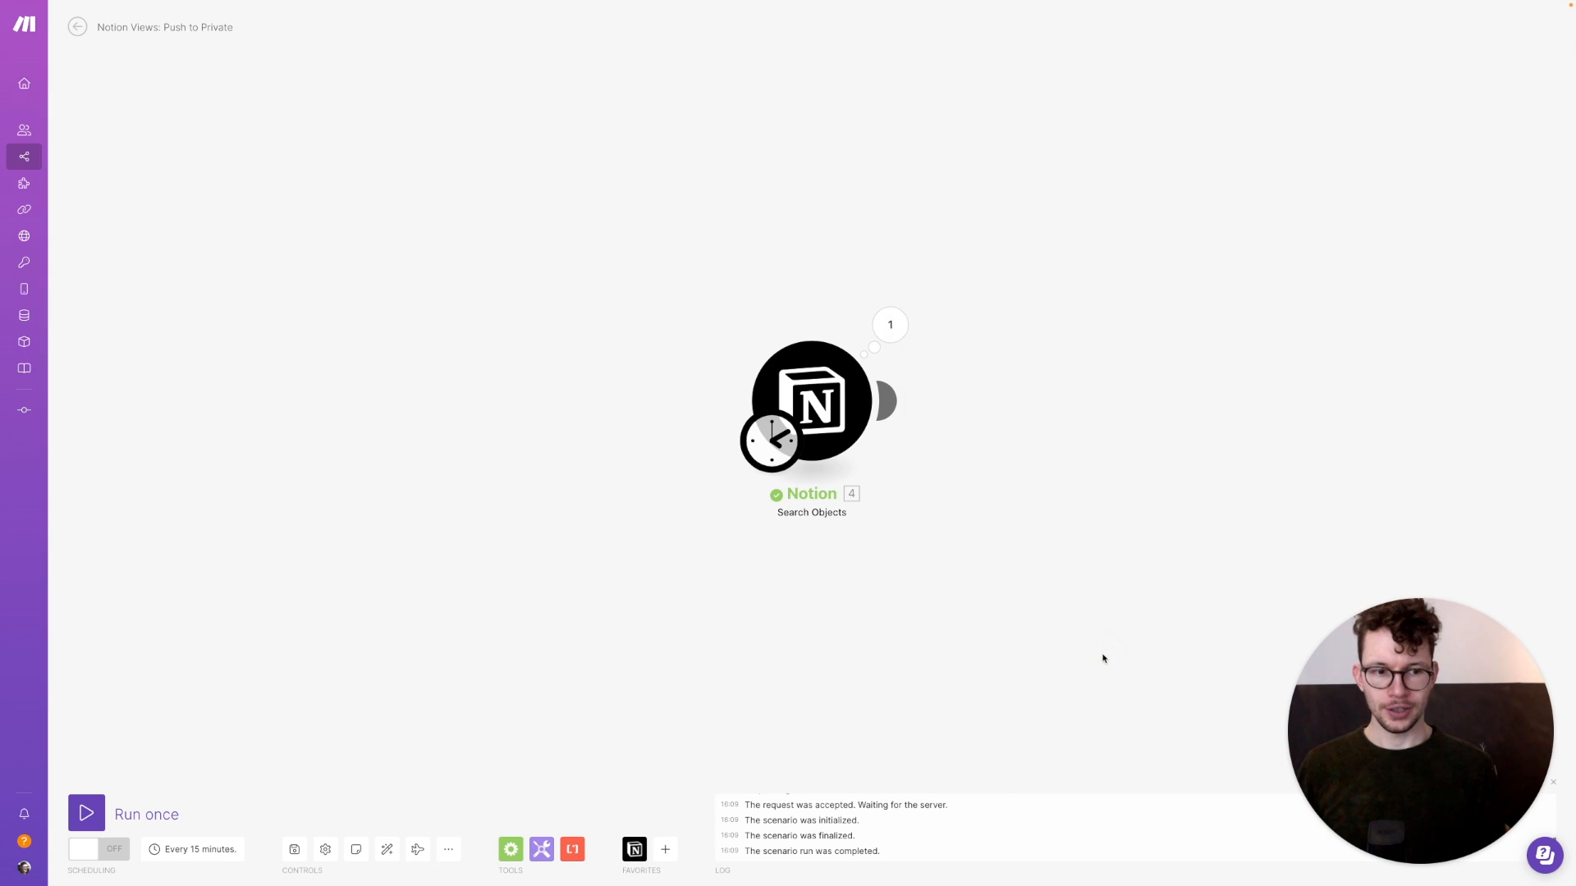
pyautogui.moveTo(1087, 540); pyautogui.dragTo(850, 509)
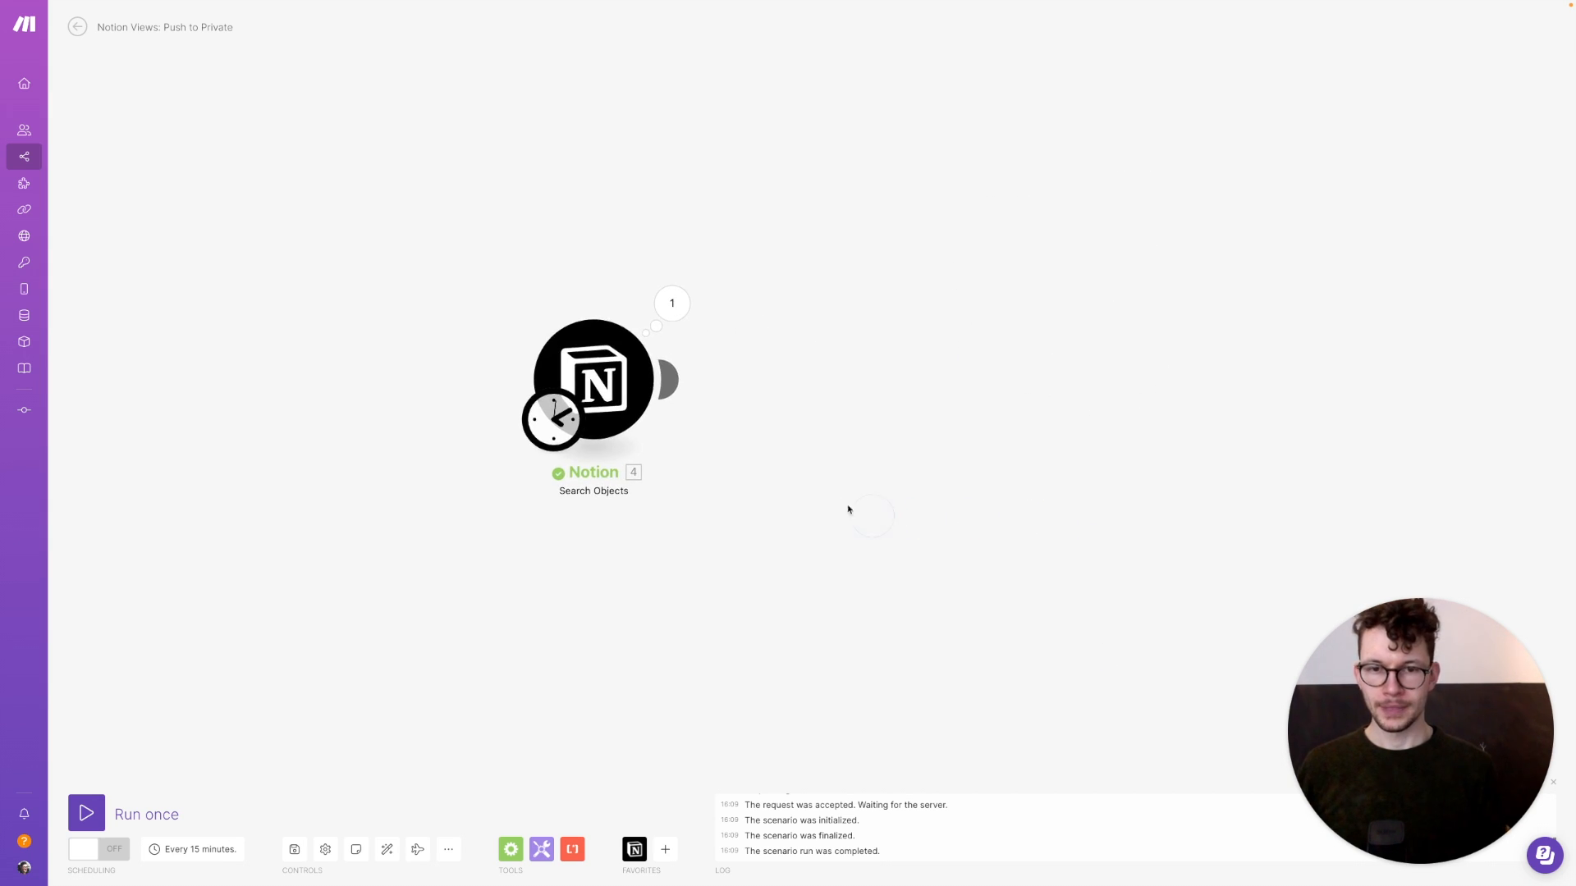
# Add a second Notion Search Objects module targeting the private database
pyautogui.click(674, 381)
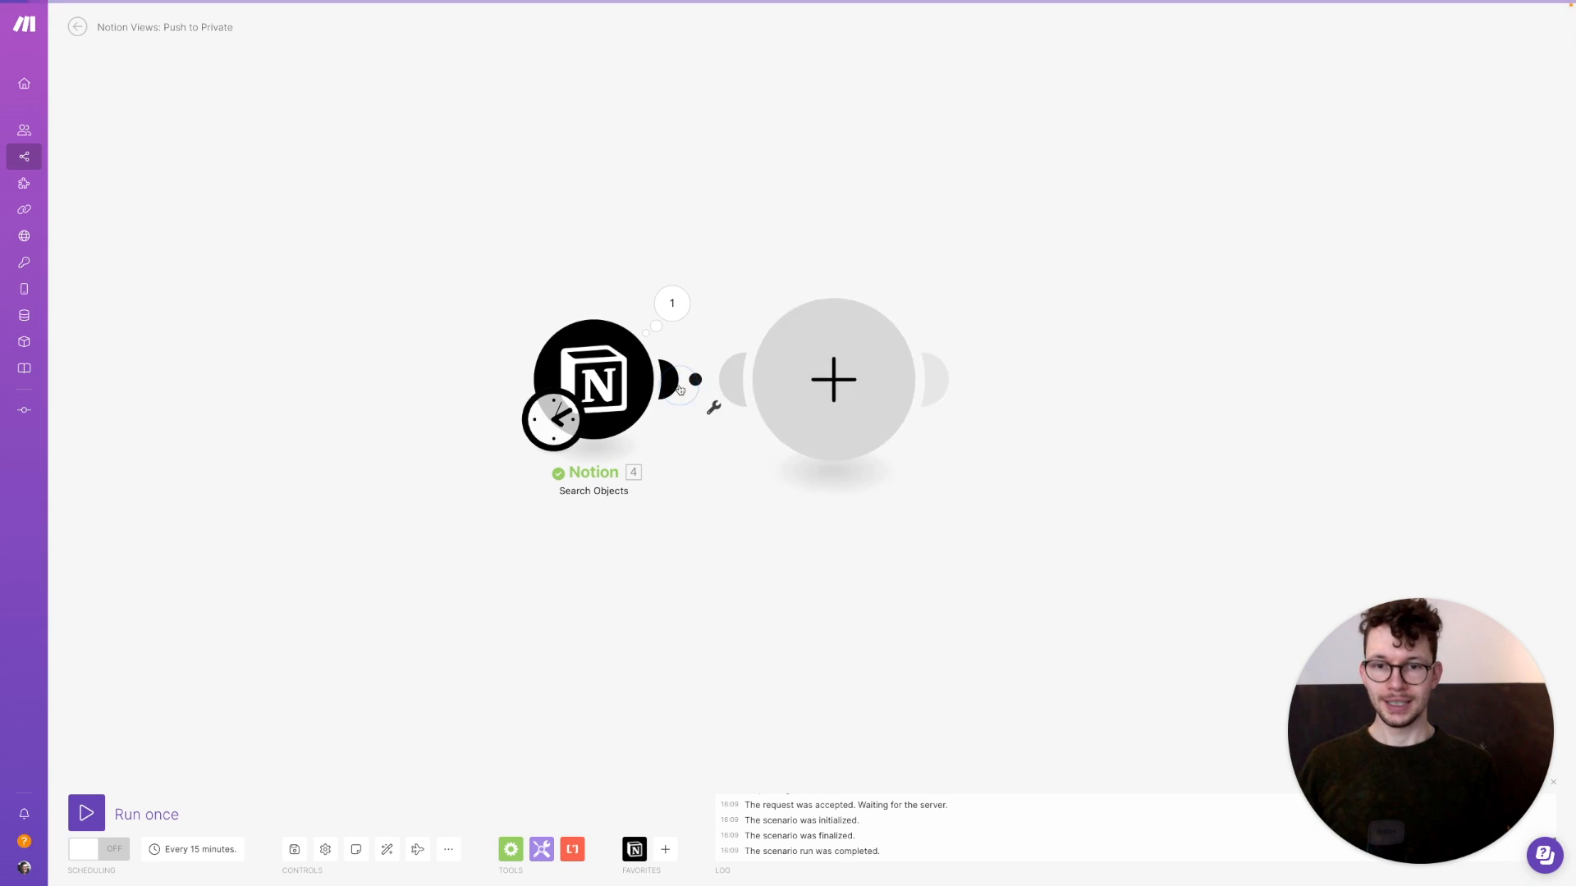
pyautogui.click(935, 354)
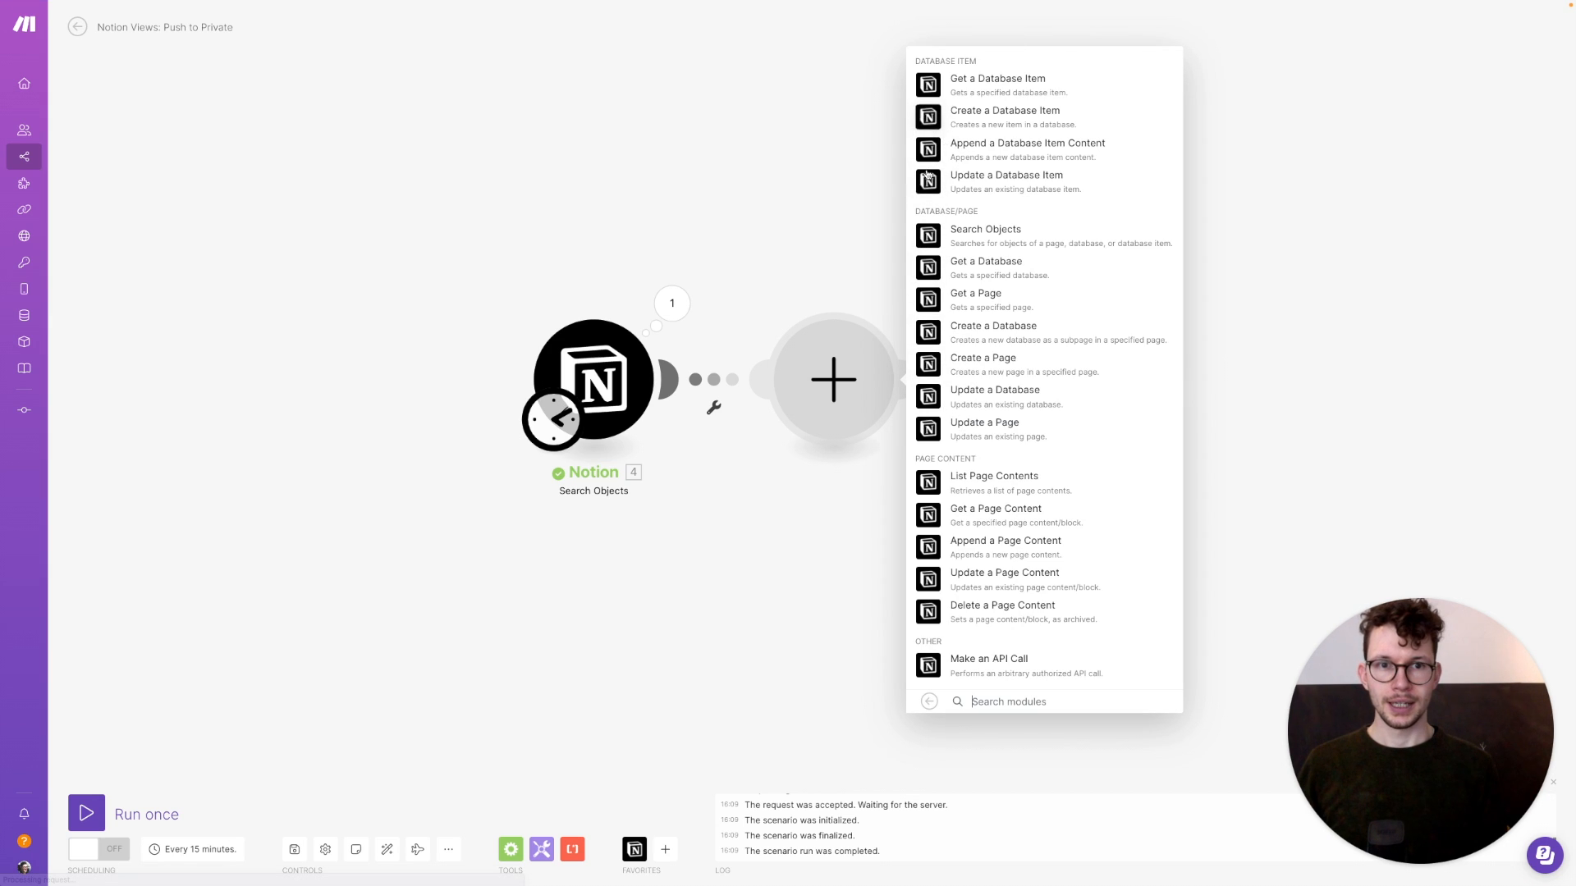
pyautogui.click(930, 237)
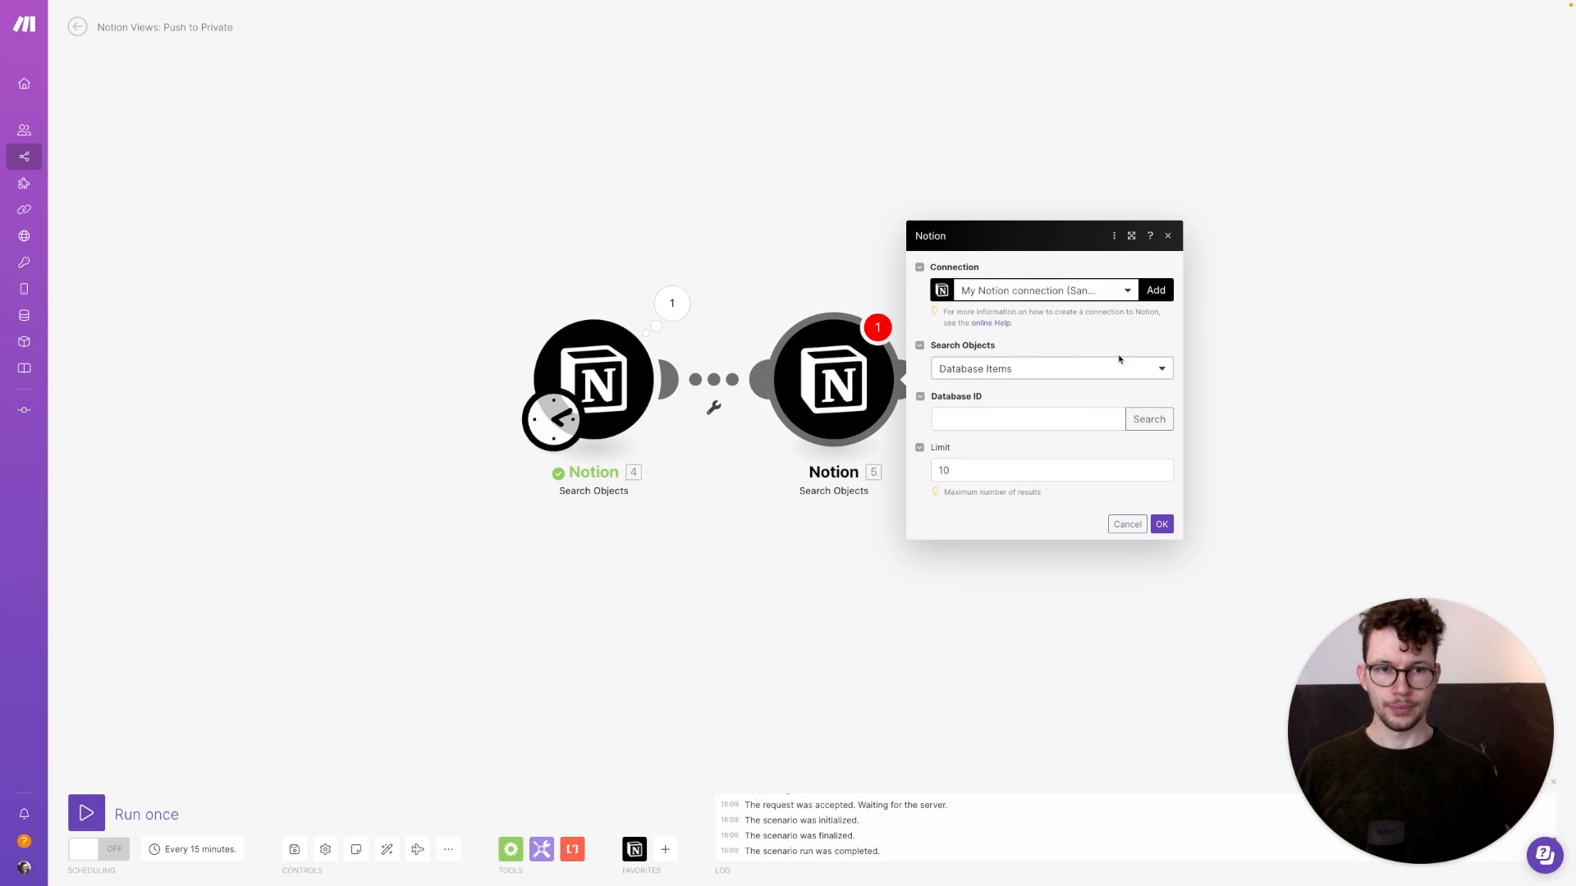
pyautogui.click(1149, 418)
pyautogui.click(1228, 421)
pyautogui.write('p')
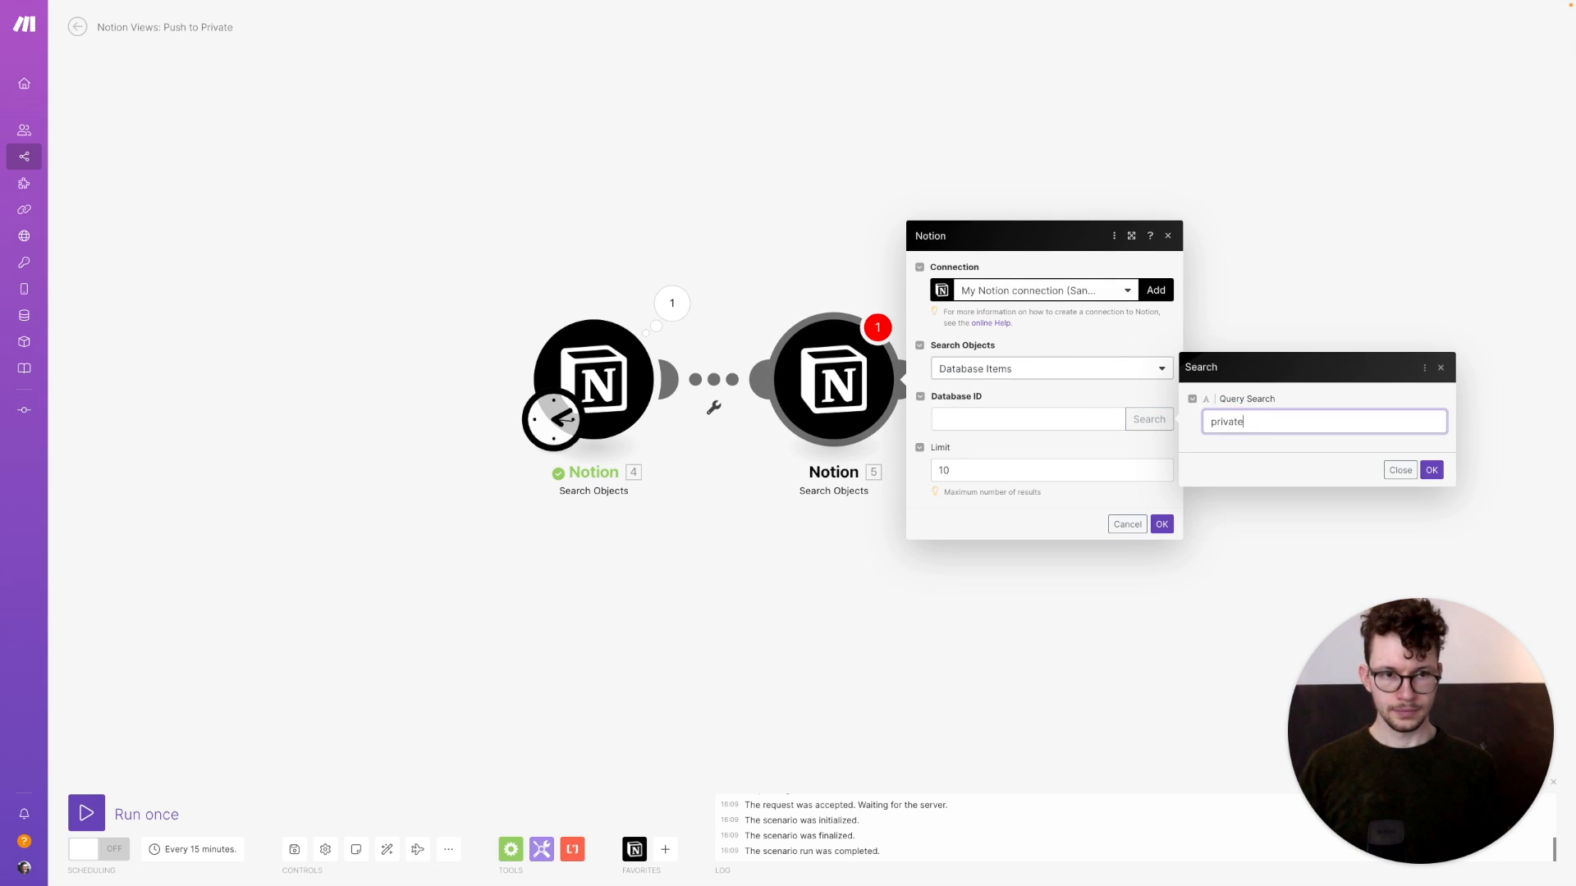
pyautogui.write('rivate')
pyautogui.click(1431, 471)
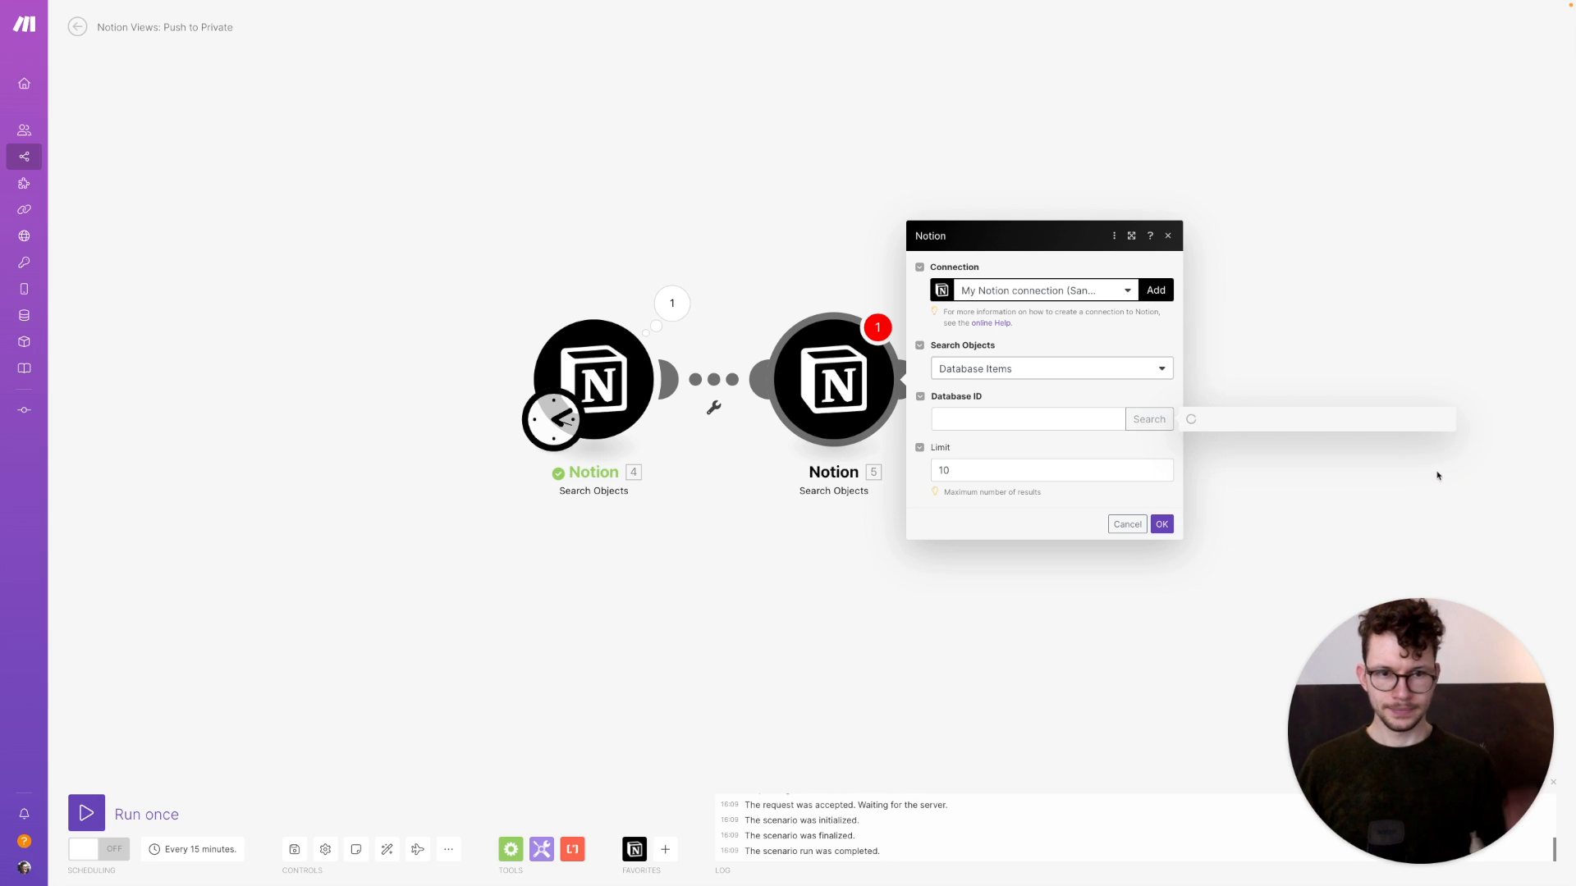
# Filter Corresponding ID equals the first item's ID string, limit 1, and run the scenario
pyautogui.click(1058, 400)
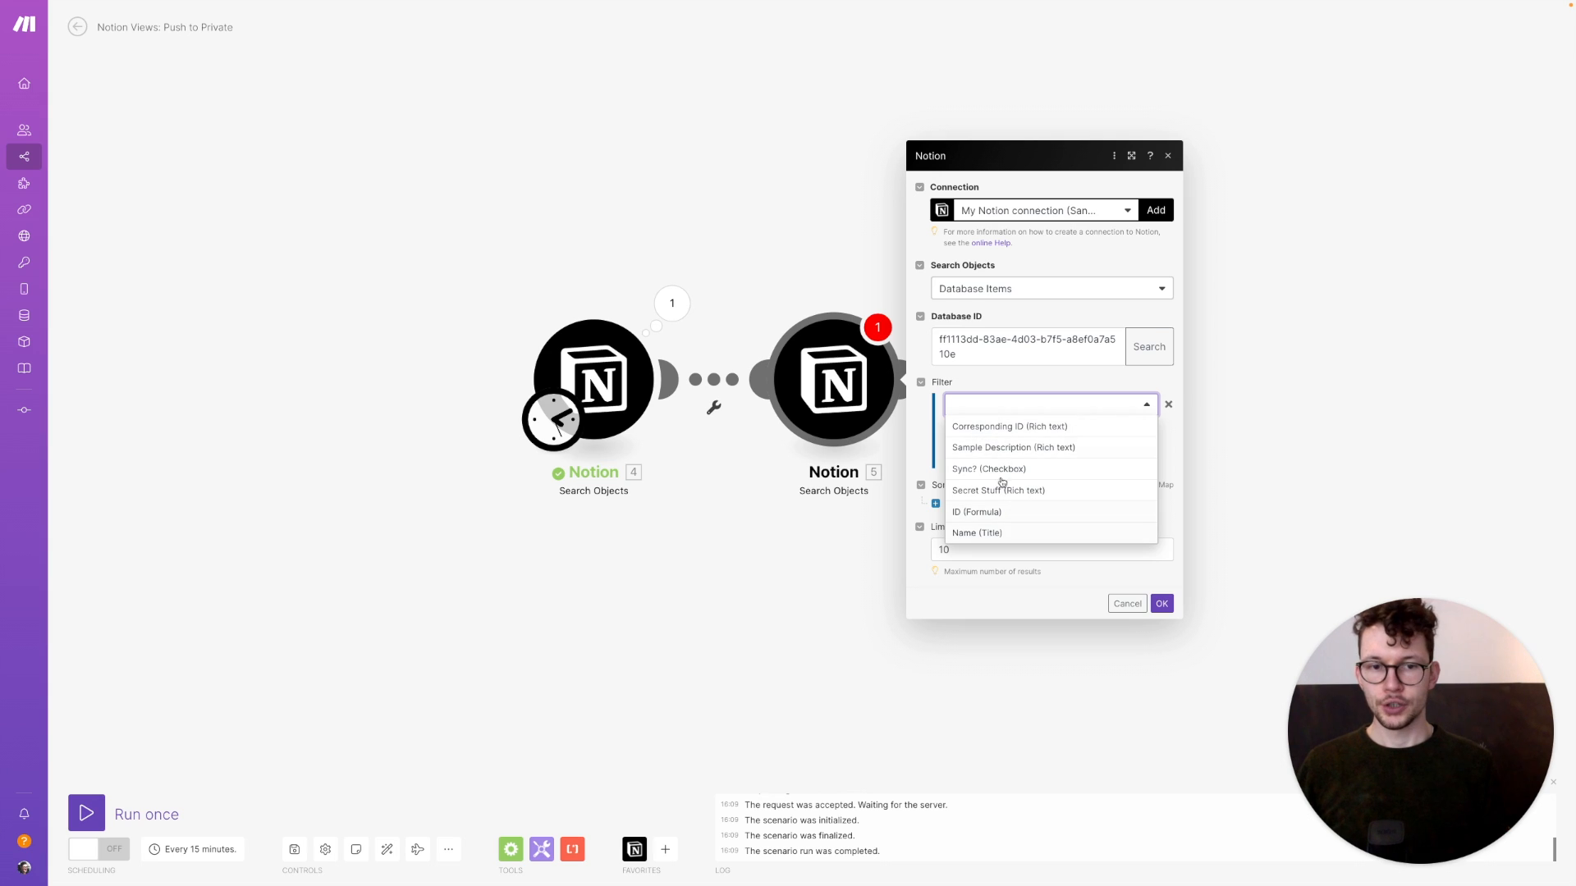
pyautogui.click(992, 429)
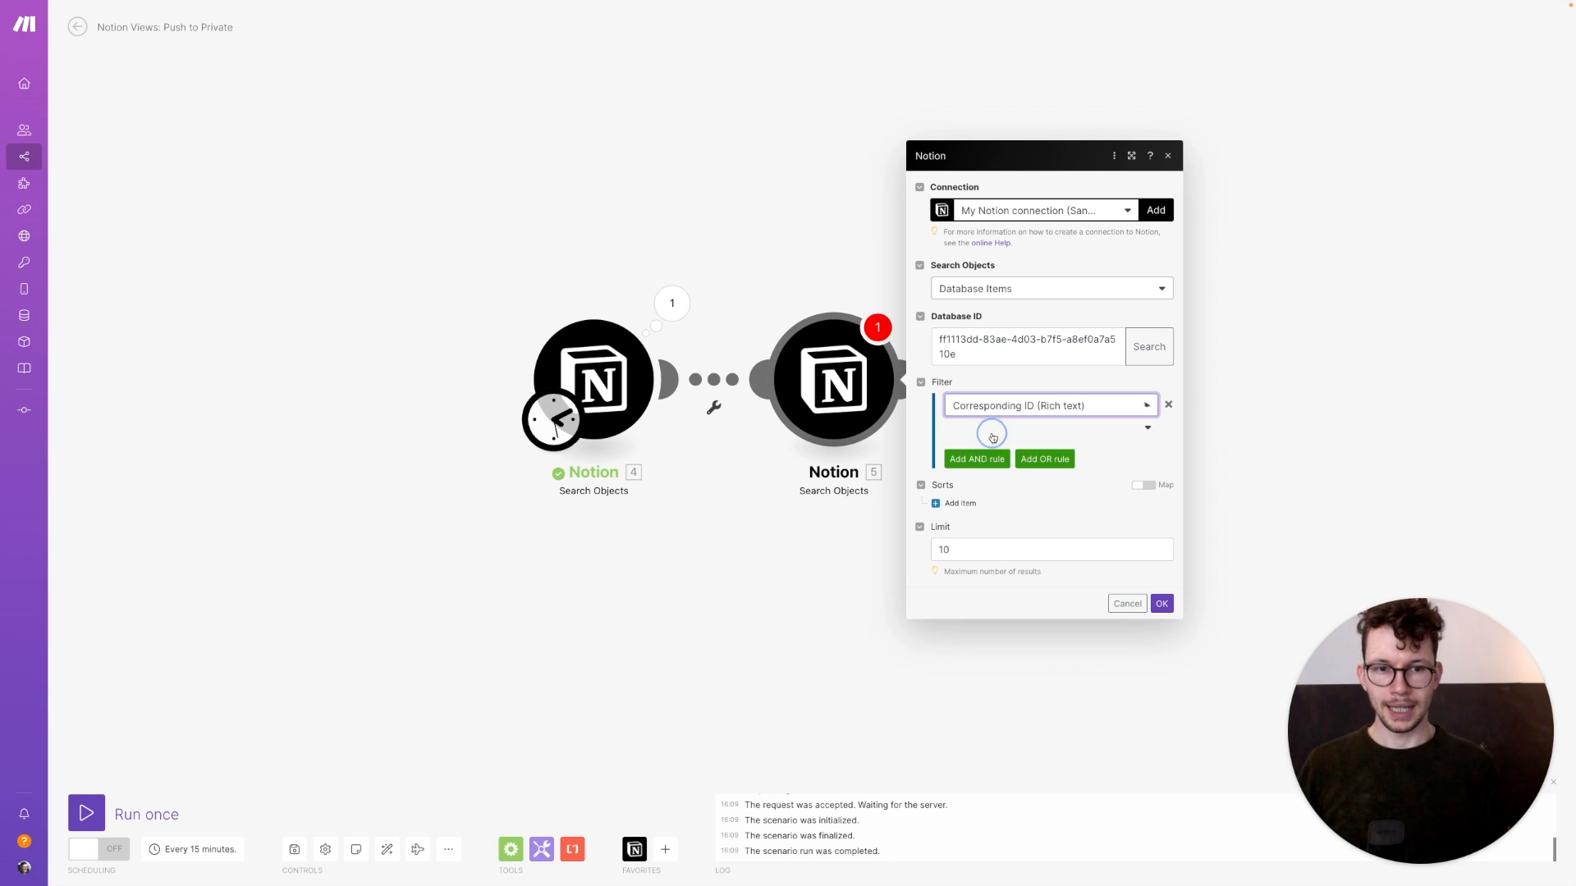
pyautogui.click(1015, 433)
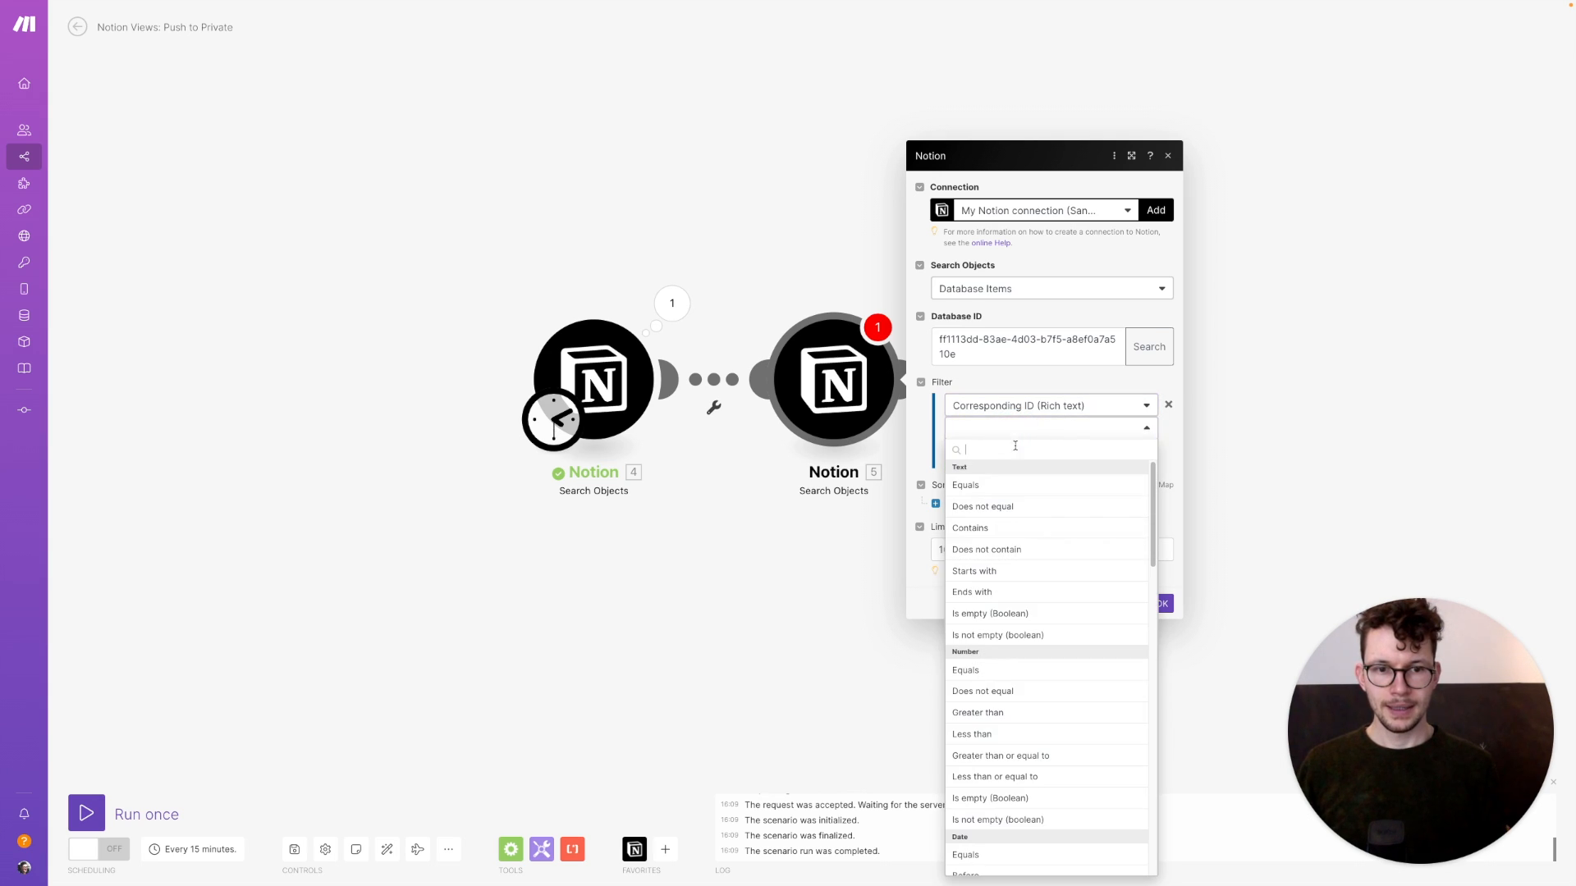
pyautogui.click(1008, 484)
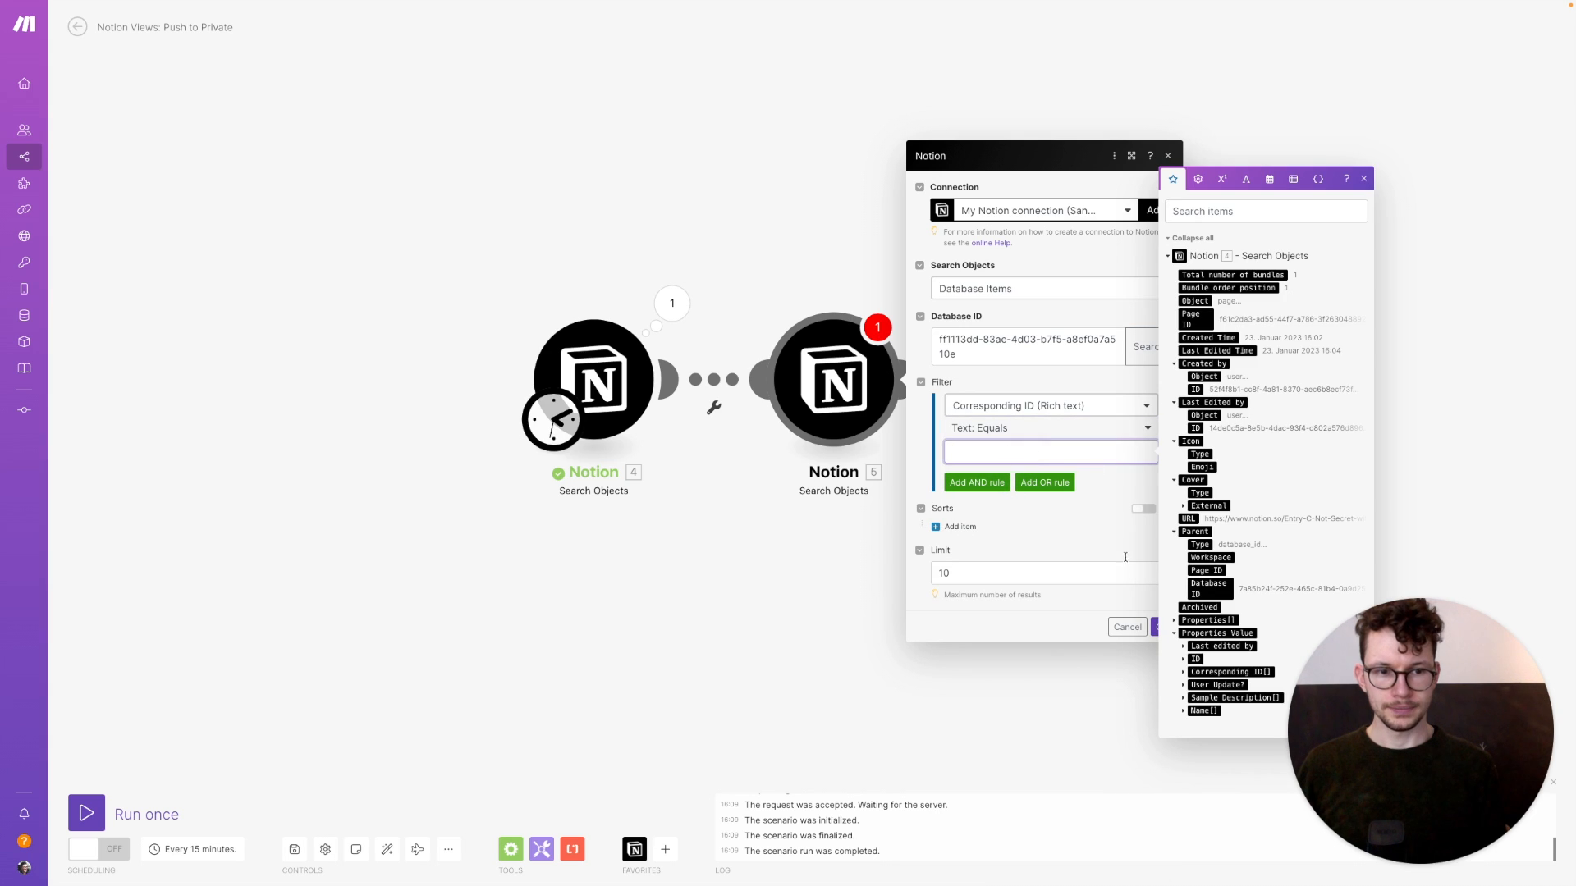
pyautogui.click(1182, 661)
pyautogui.click(1211, 665)
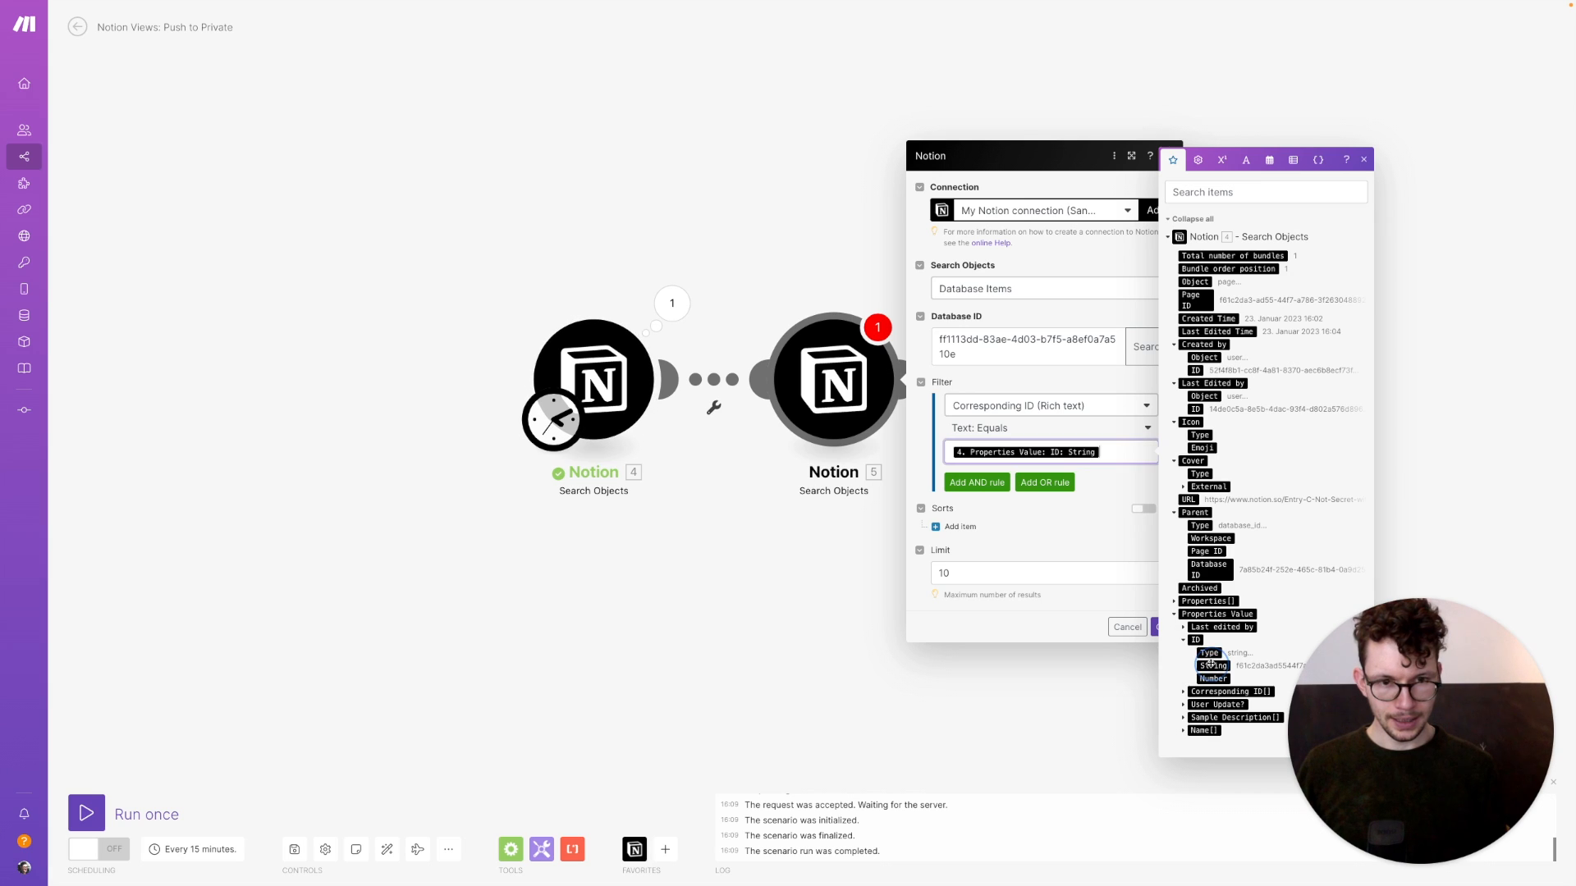
pyautogui.click(1022, 580)
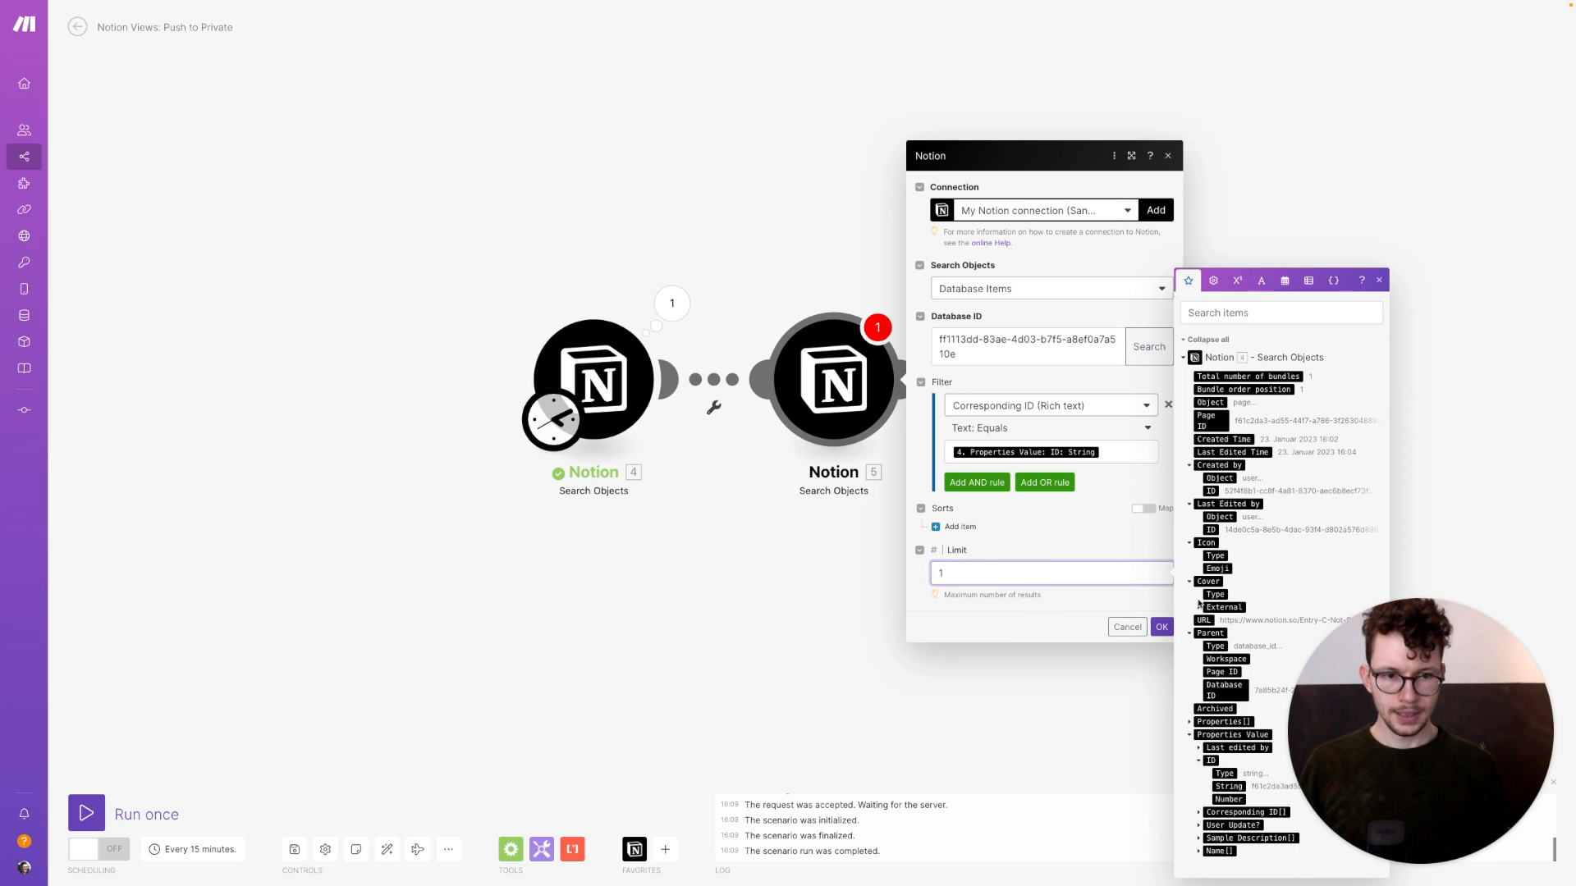
pyautogui.click(1161, 627)
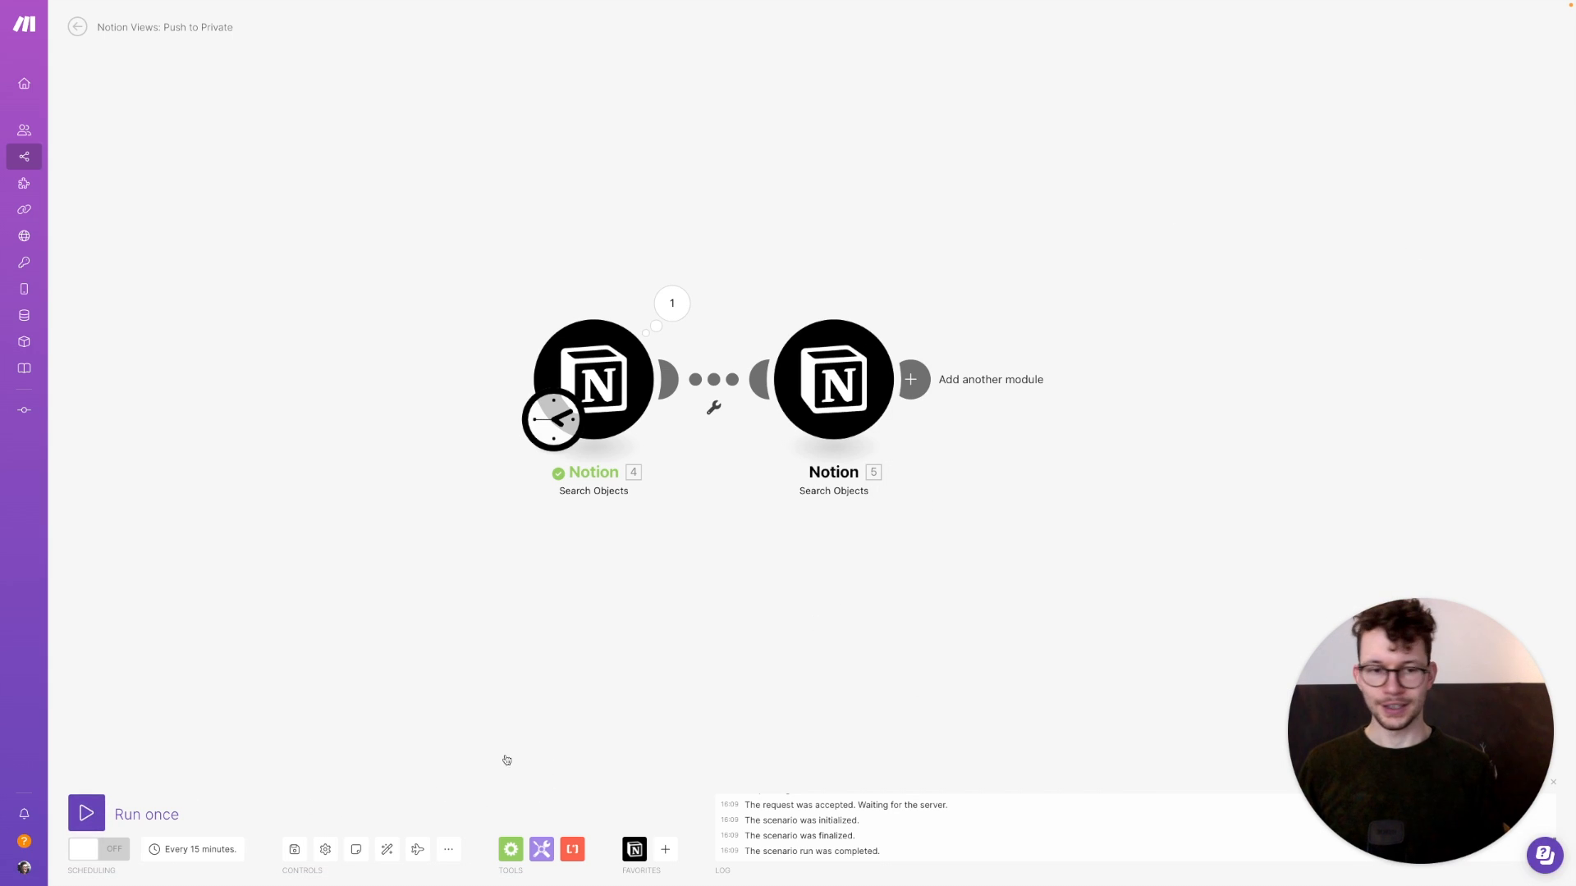
pyautogui.click(85, 813)
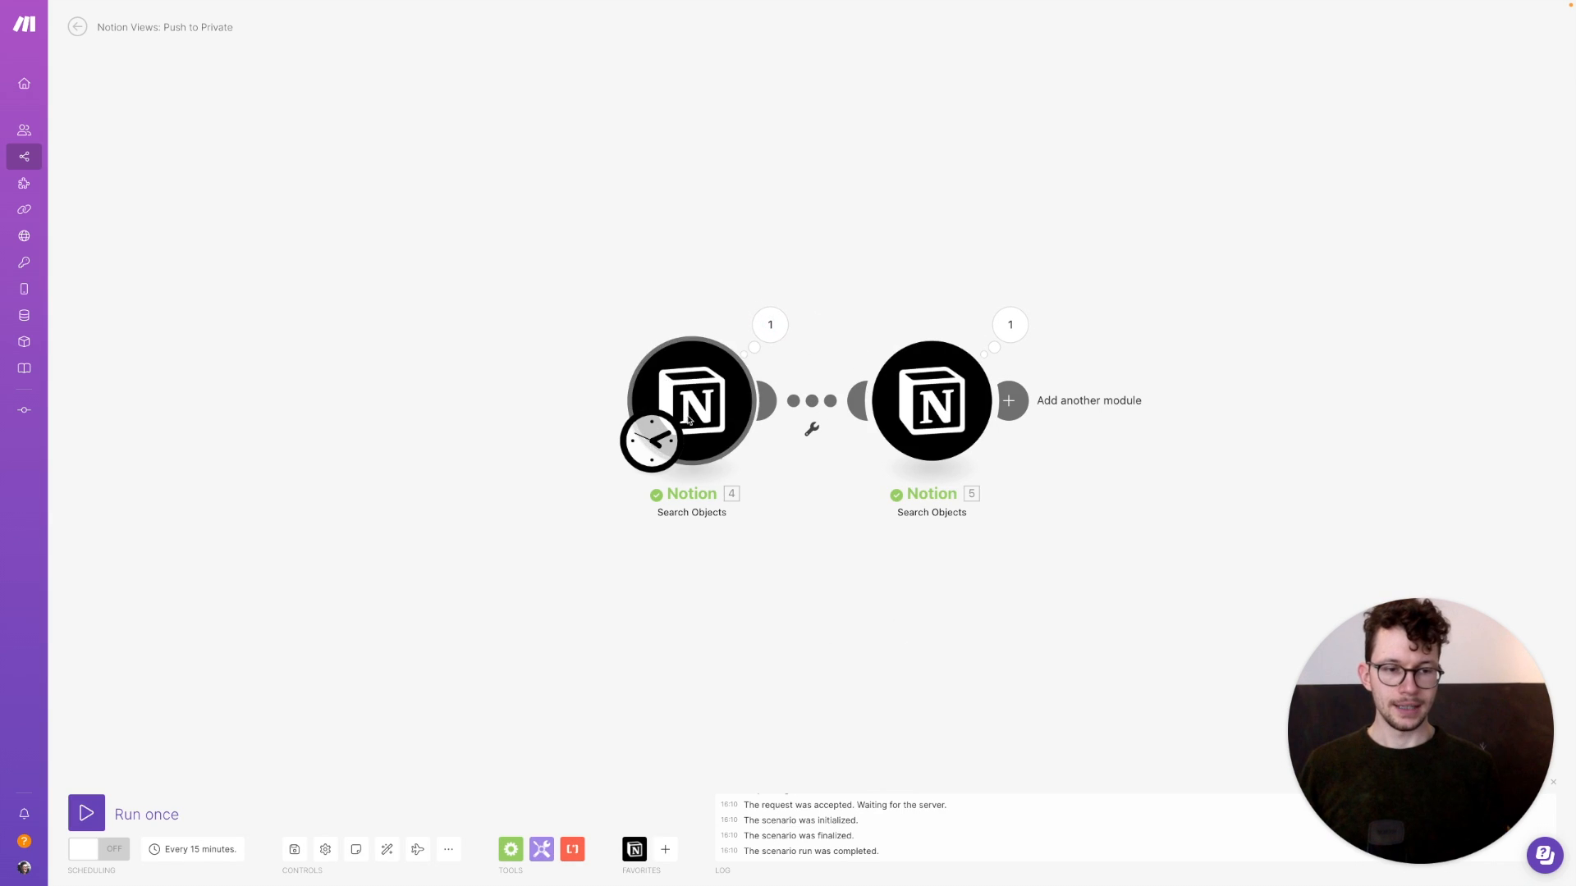
# Inspect the second search's single output bundle, Entry C's private page, then recentre the modules
pyautogui.click(1013, 319)
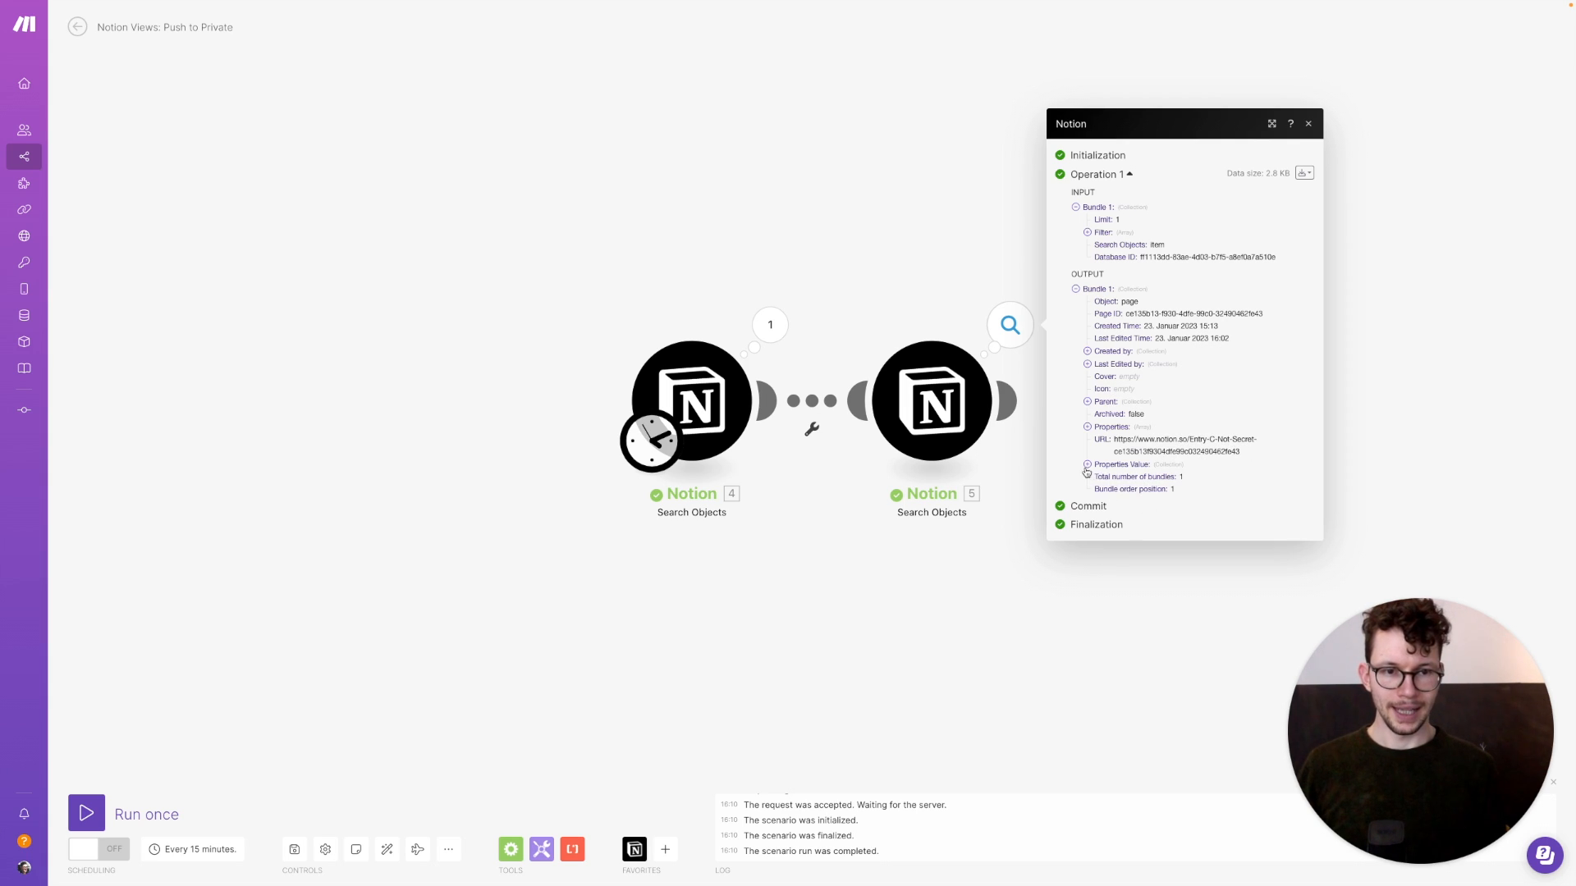
pyautogui.click(957, 615)
pyautogui.moveTo(957, 615); pyautogui.dragTo(872, 581)
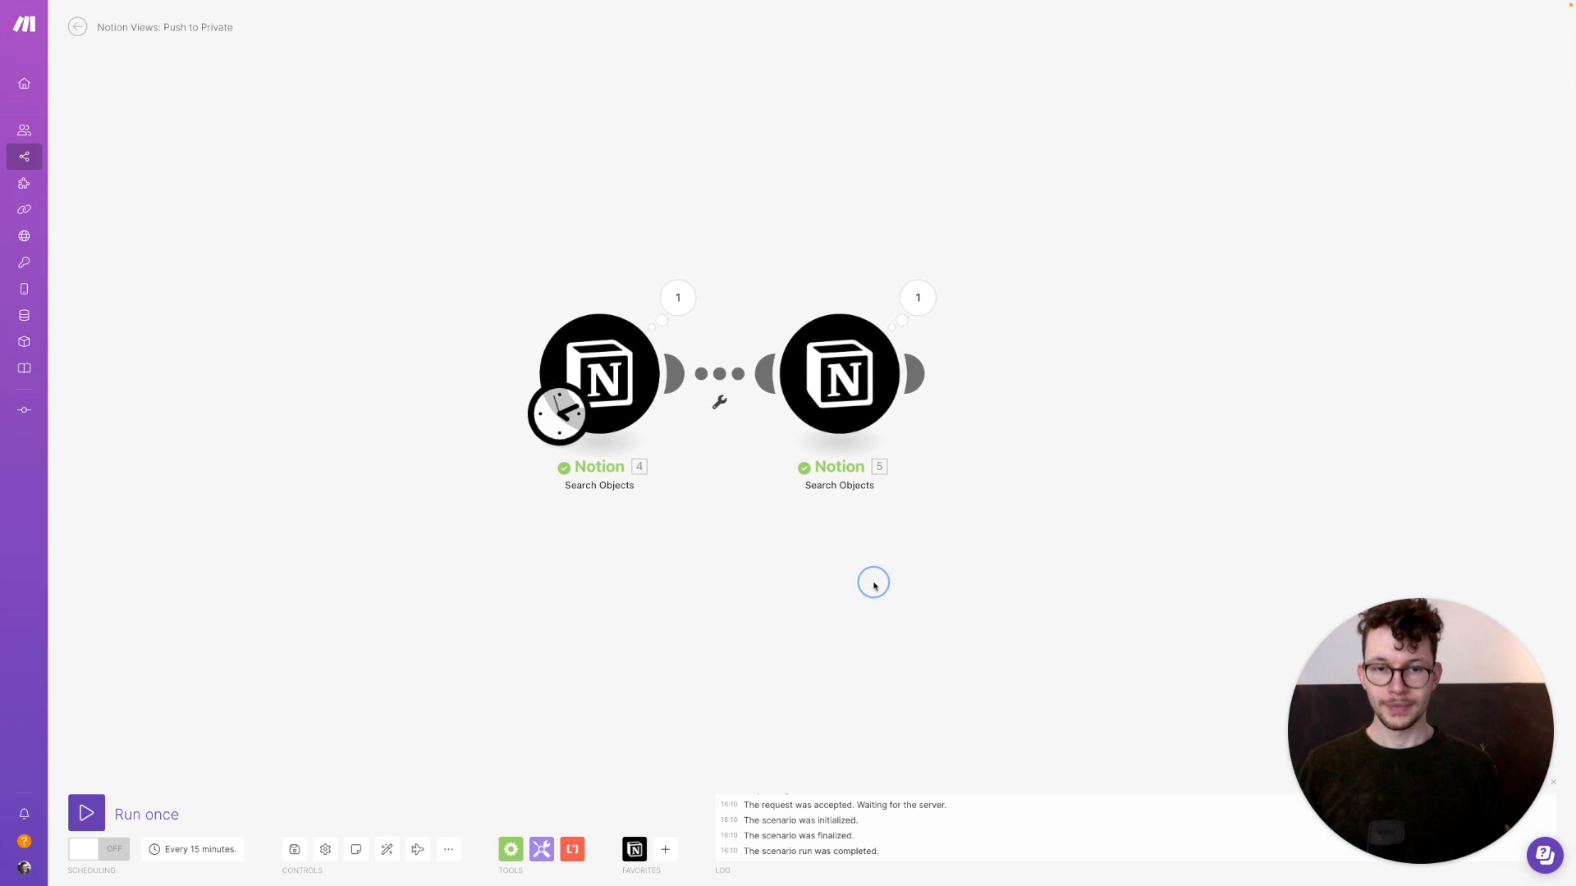
# Add a Notion Update a Database Item module after the second search, targeting the private database
pyautogui.click(916, 371)
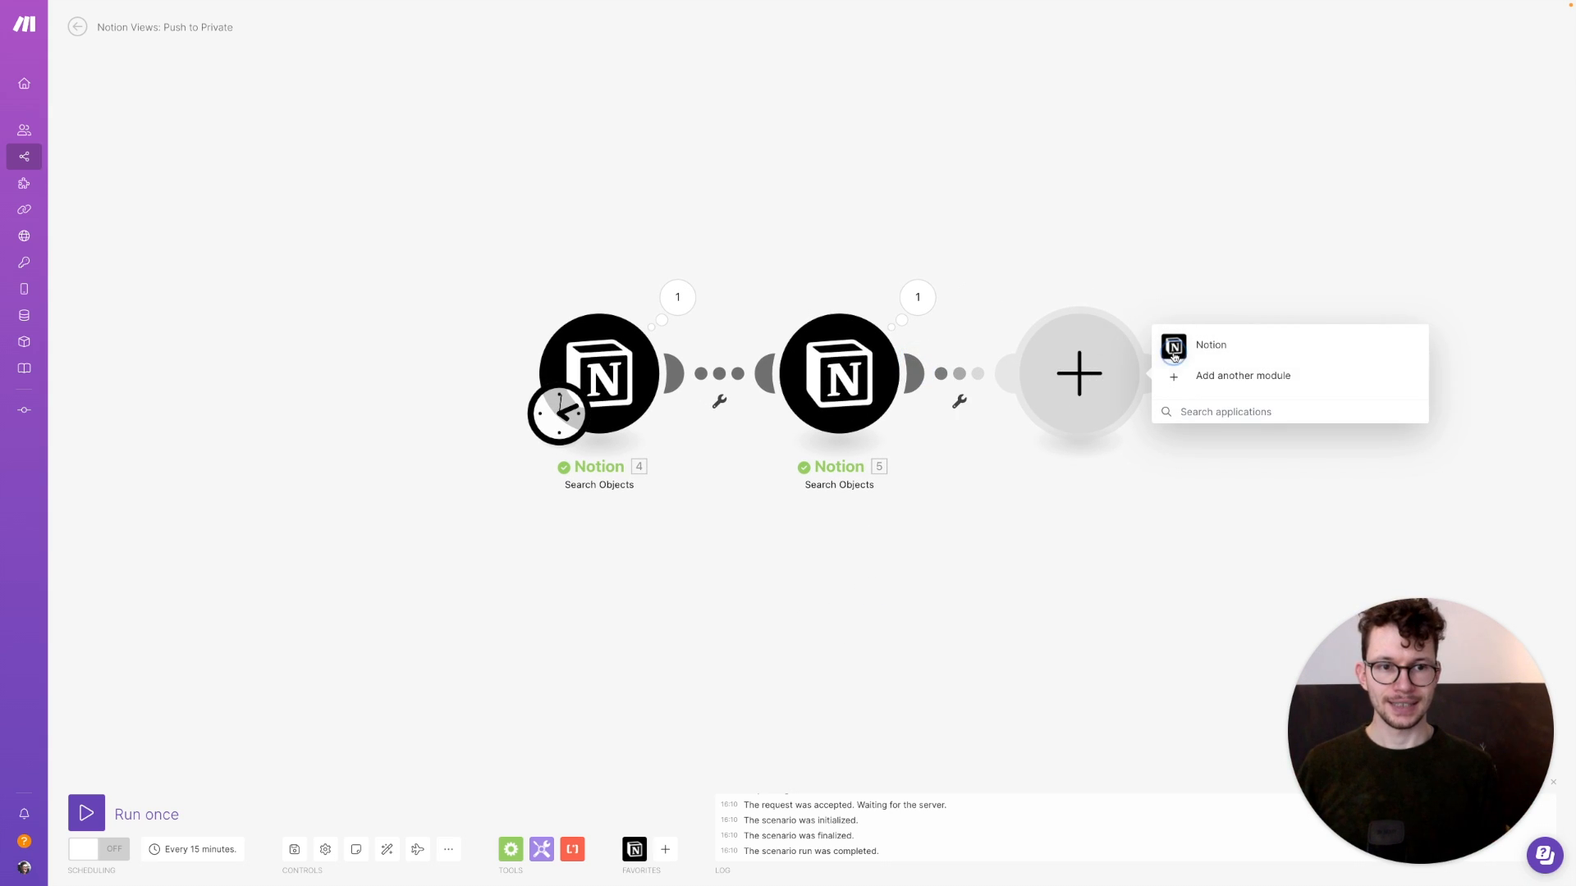
pyautogui.click(1174, 351)
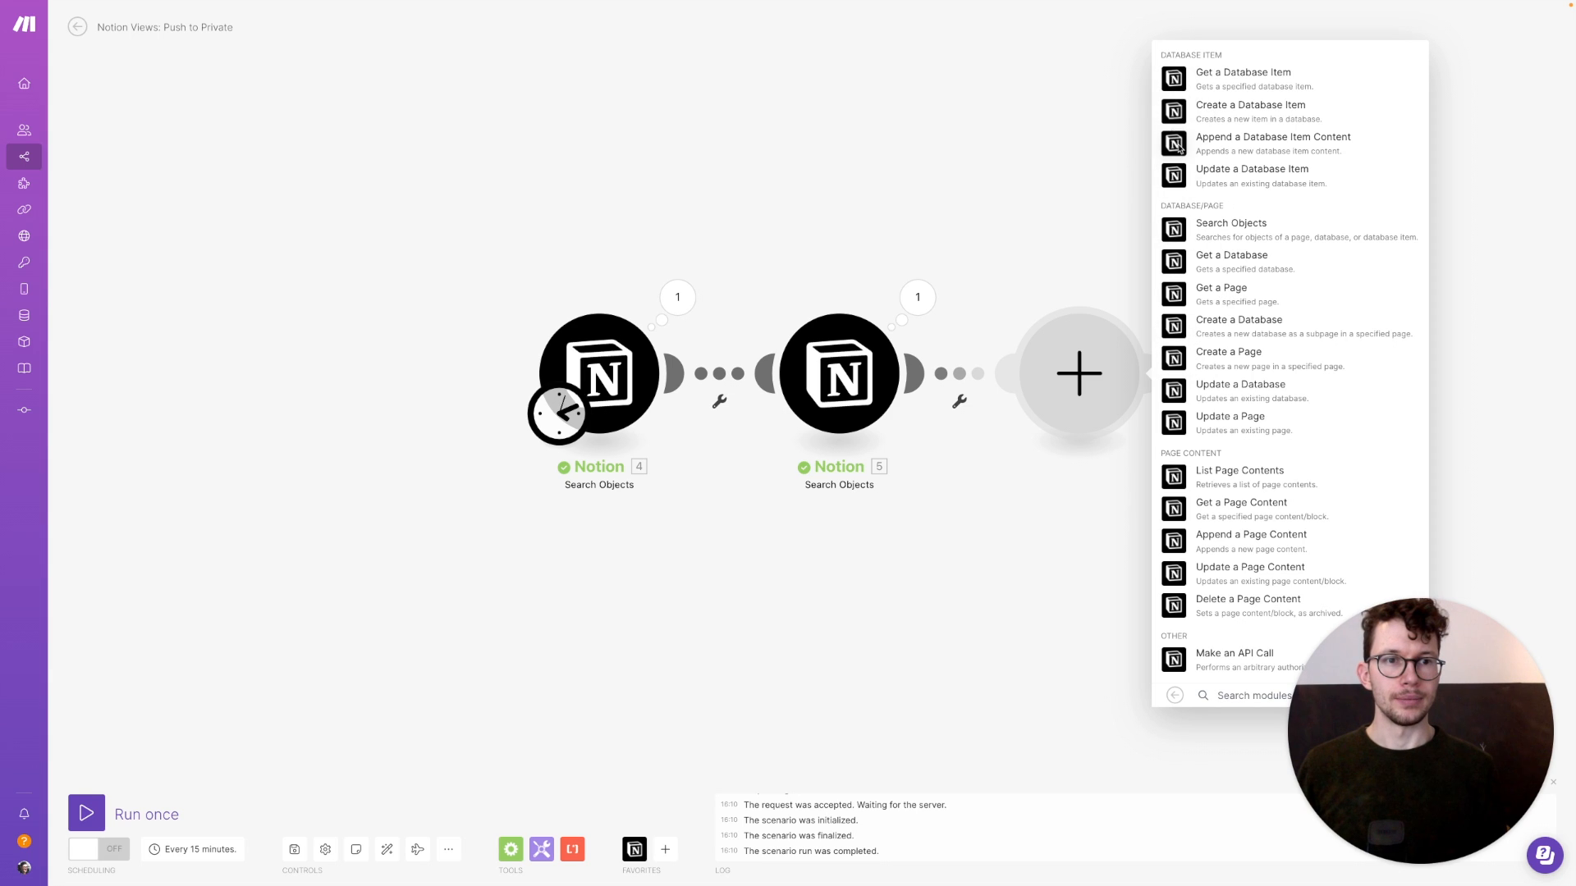
pyautogui.click(1180, 182)
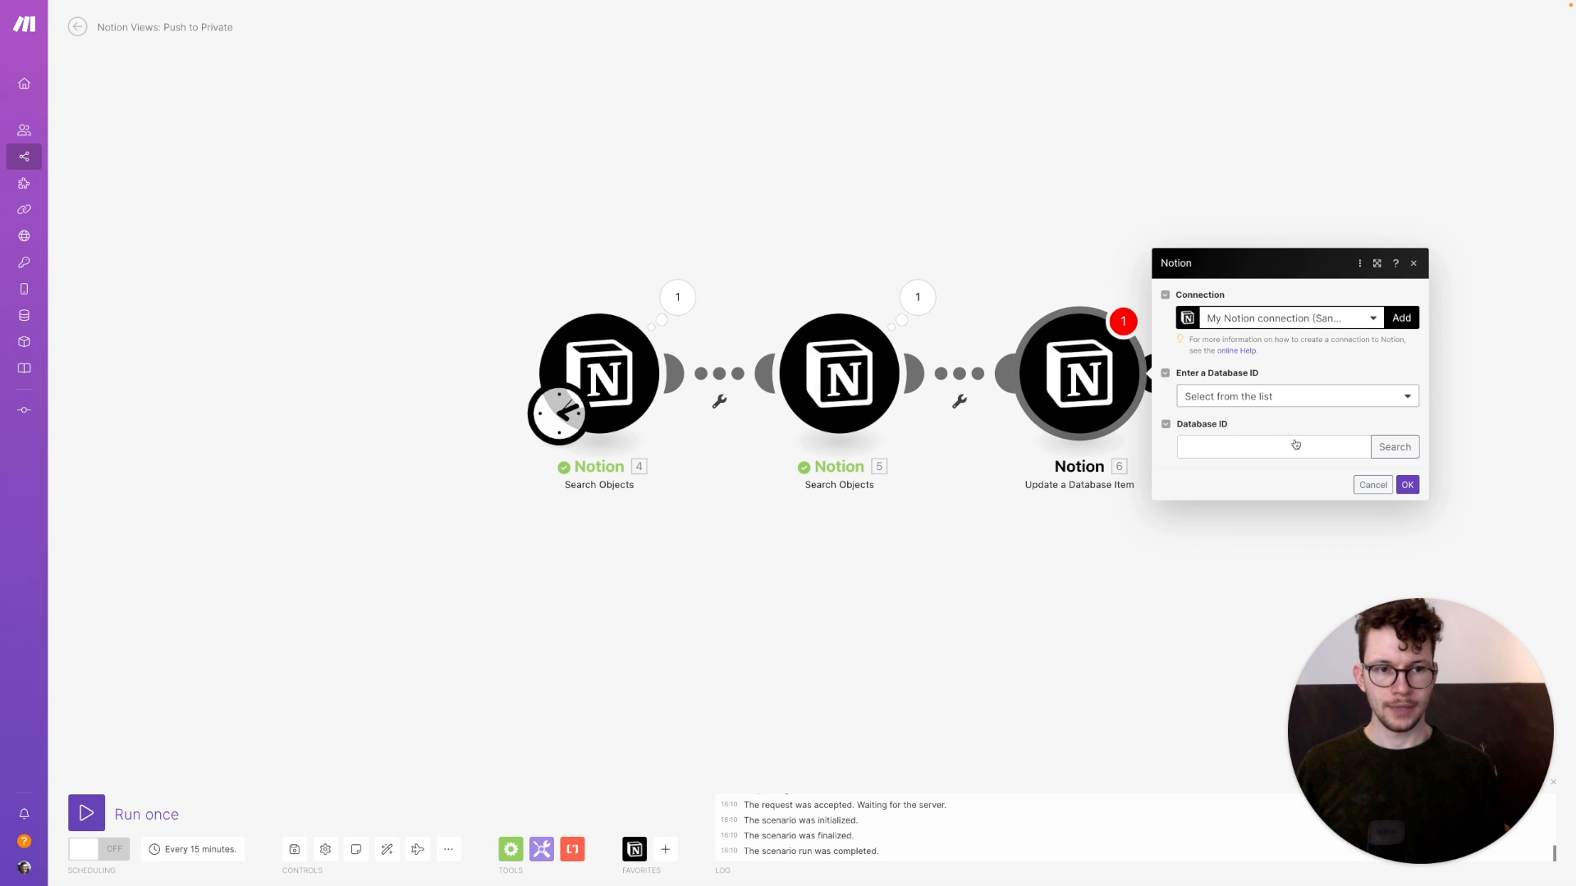
pyautogui.click(1394, 446)
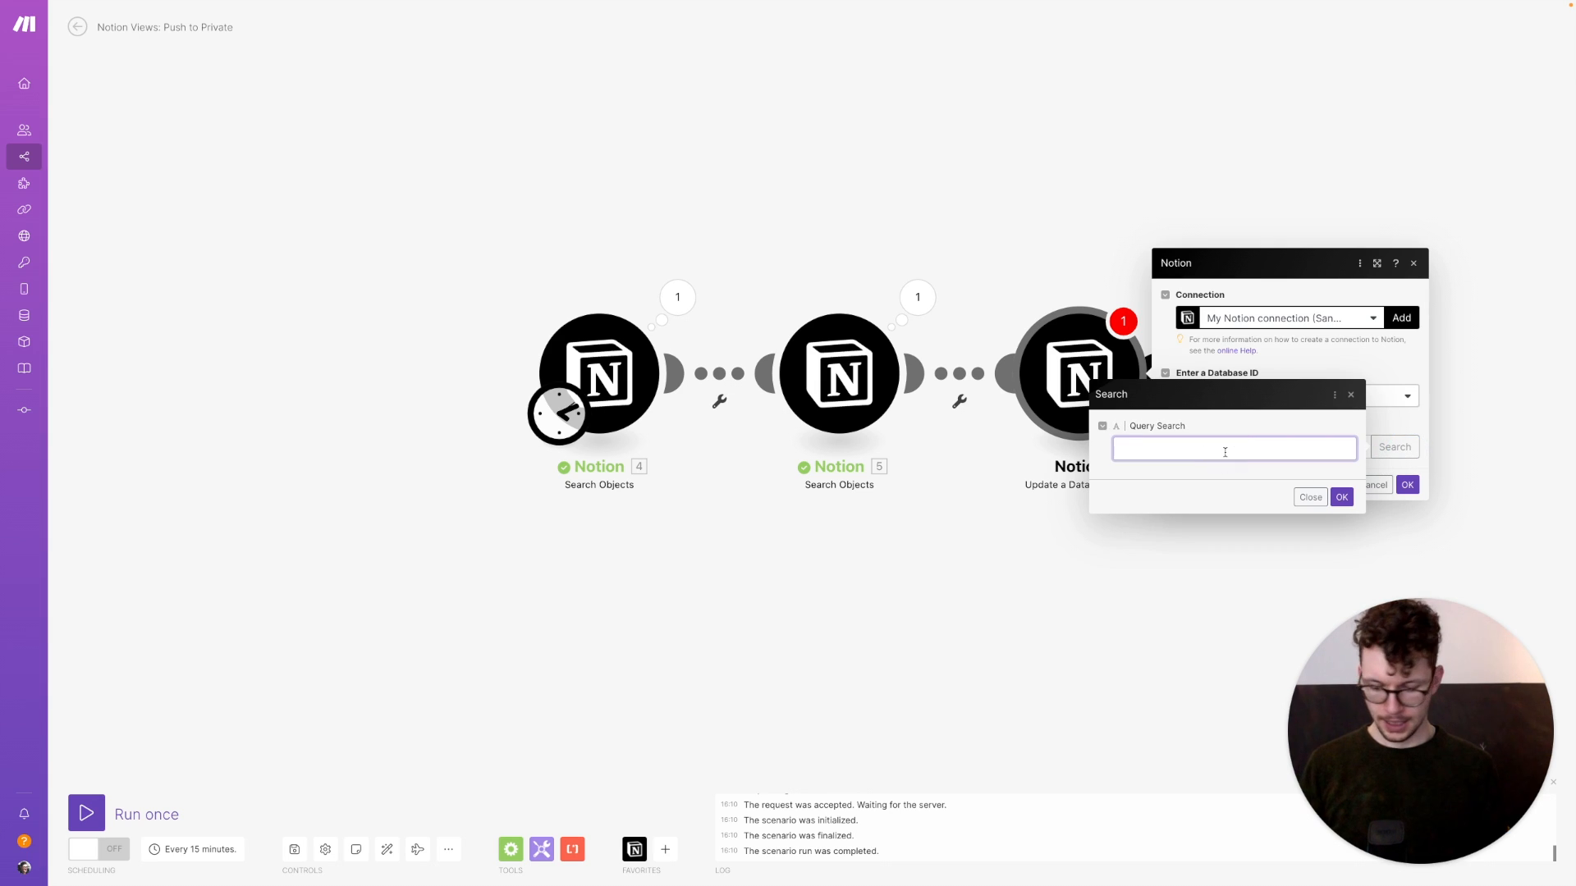
pyautogui.press('Return')
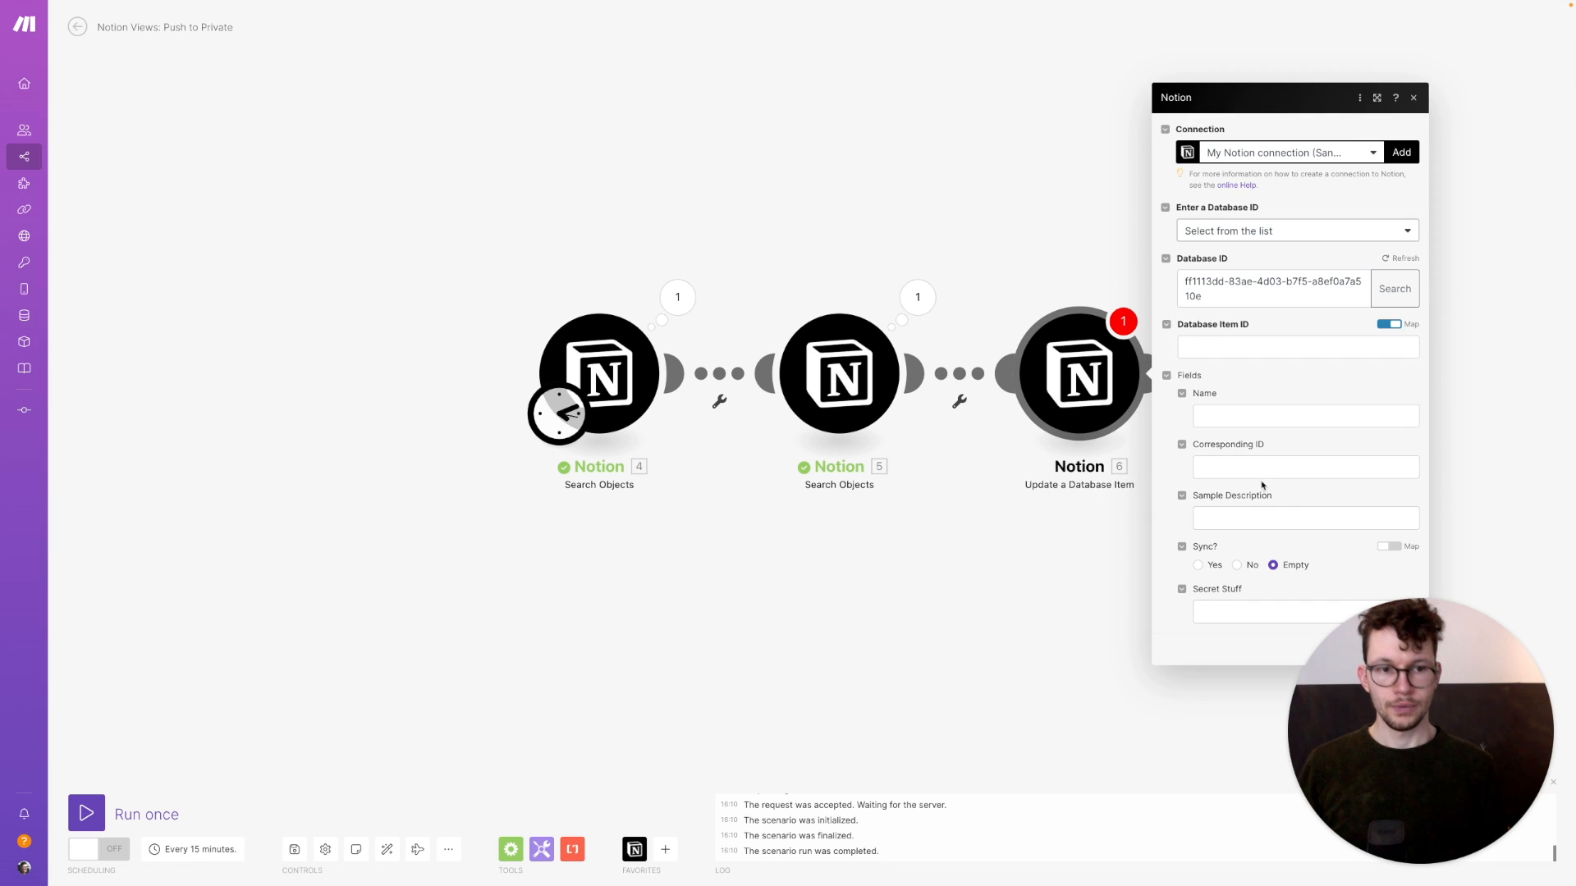
# Map module 5's Page ID as the item to update and module 4's Name plain text into Name
pyautogui.click(1202, 349)
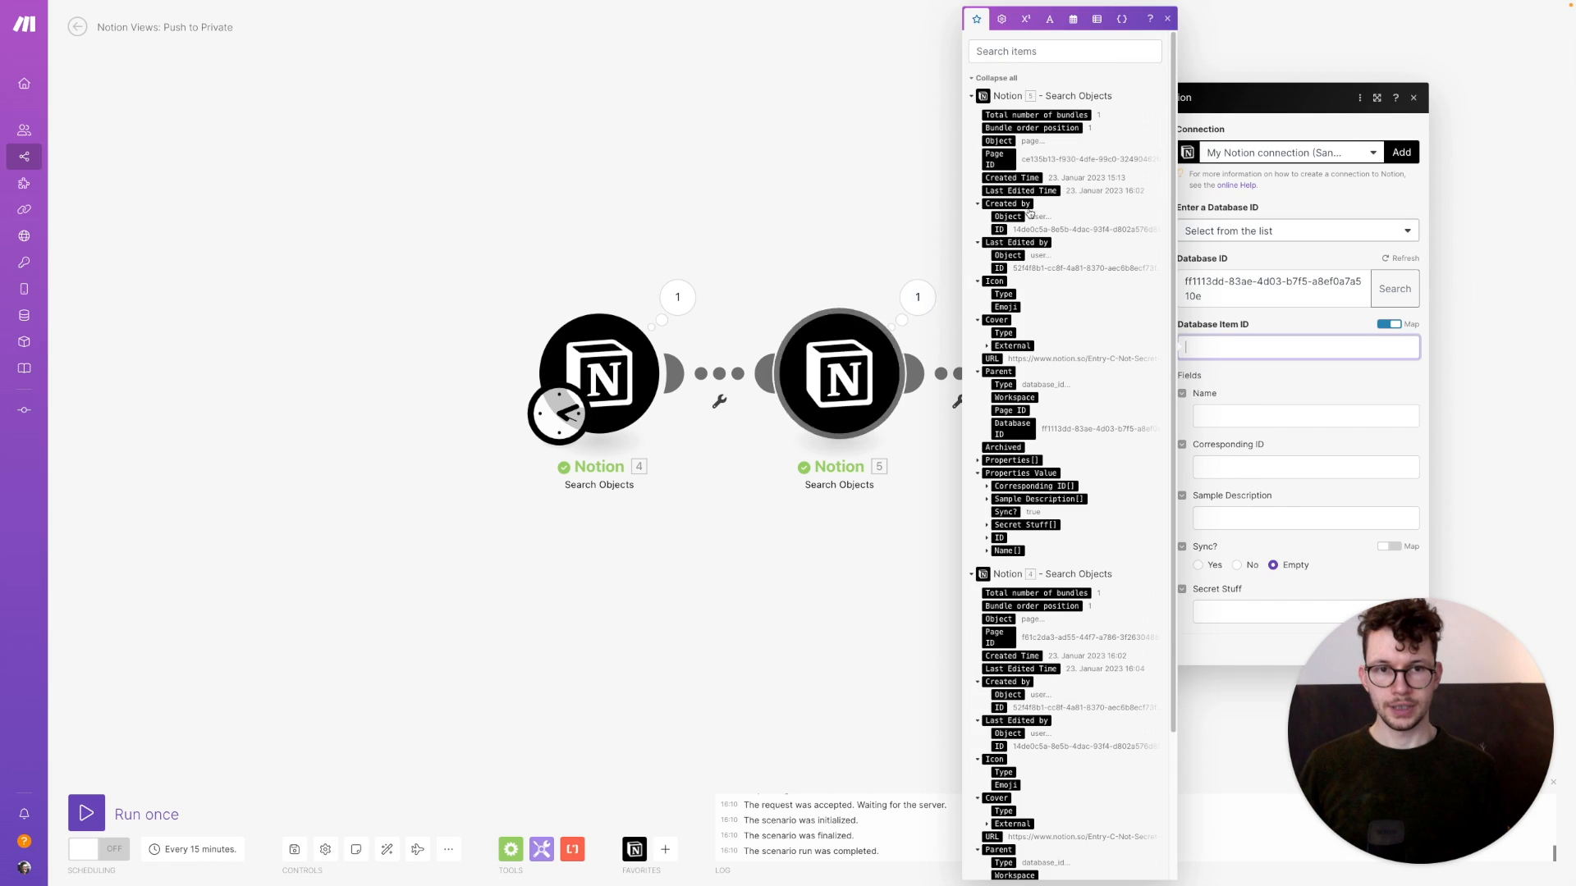
pyautogui.click(994, 158)
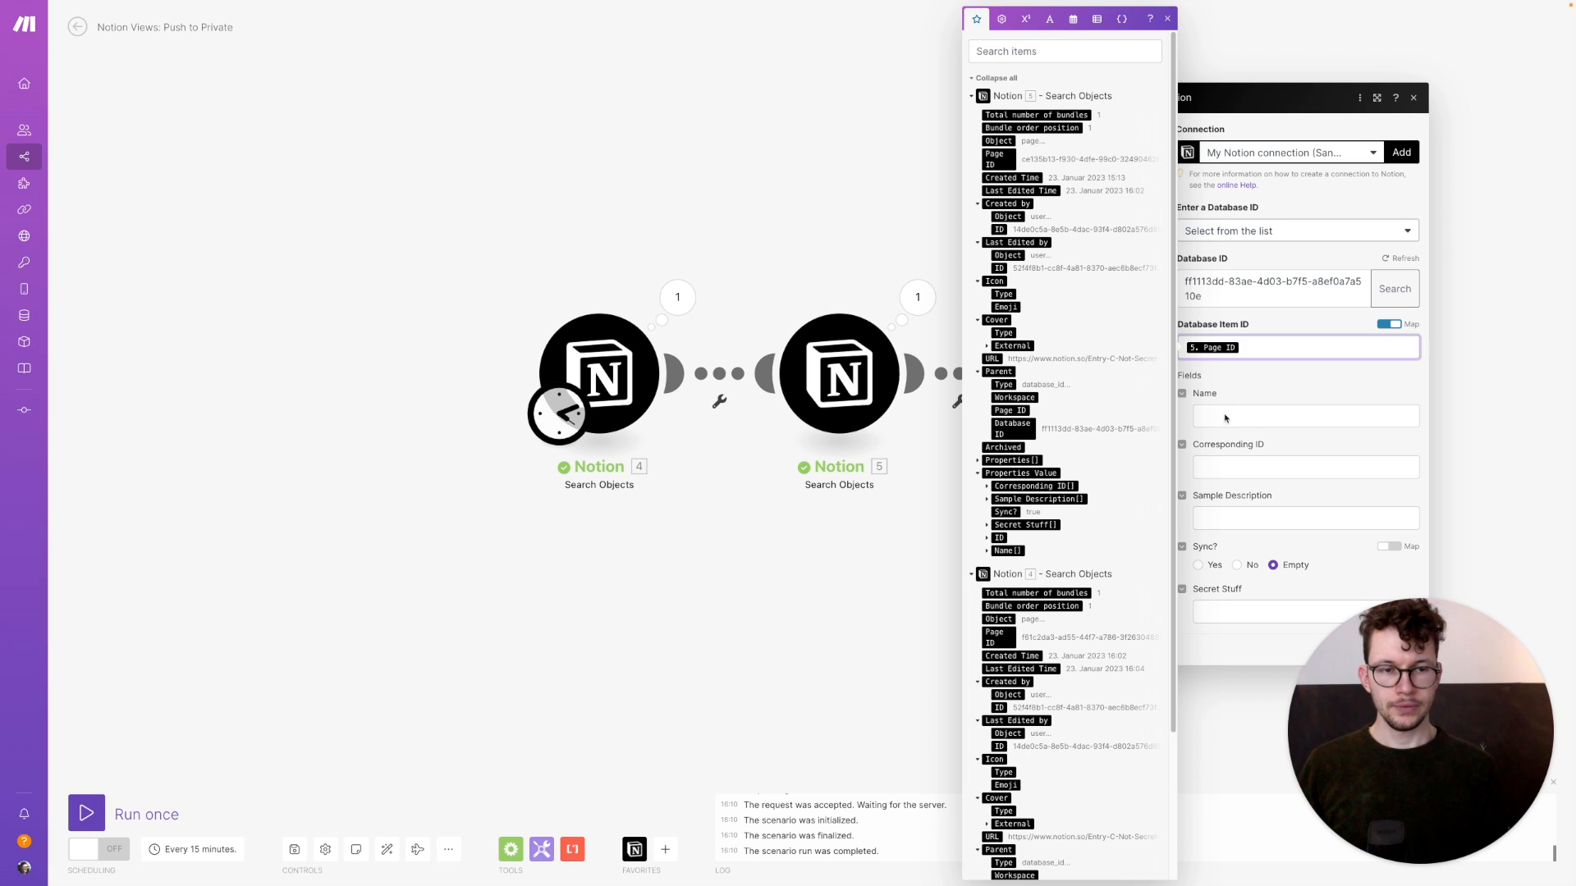
pyautogui.click(1224, 414)
pyautogui.scroll(-2, 1132, 503)
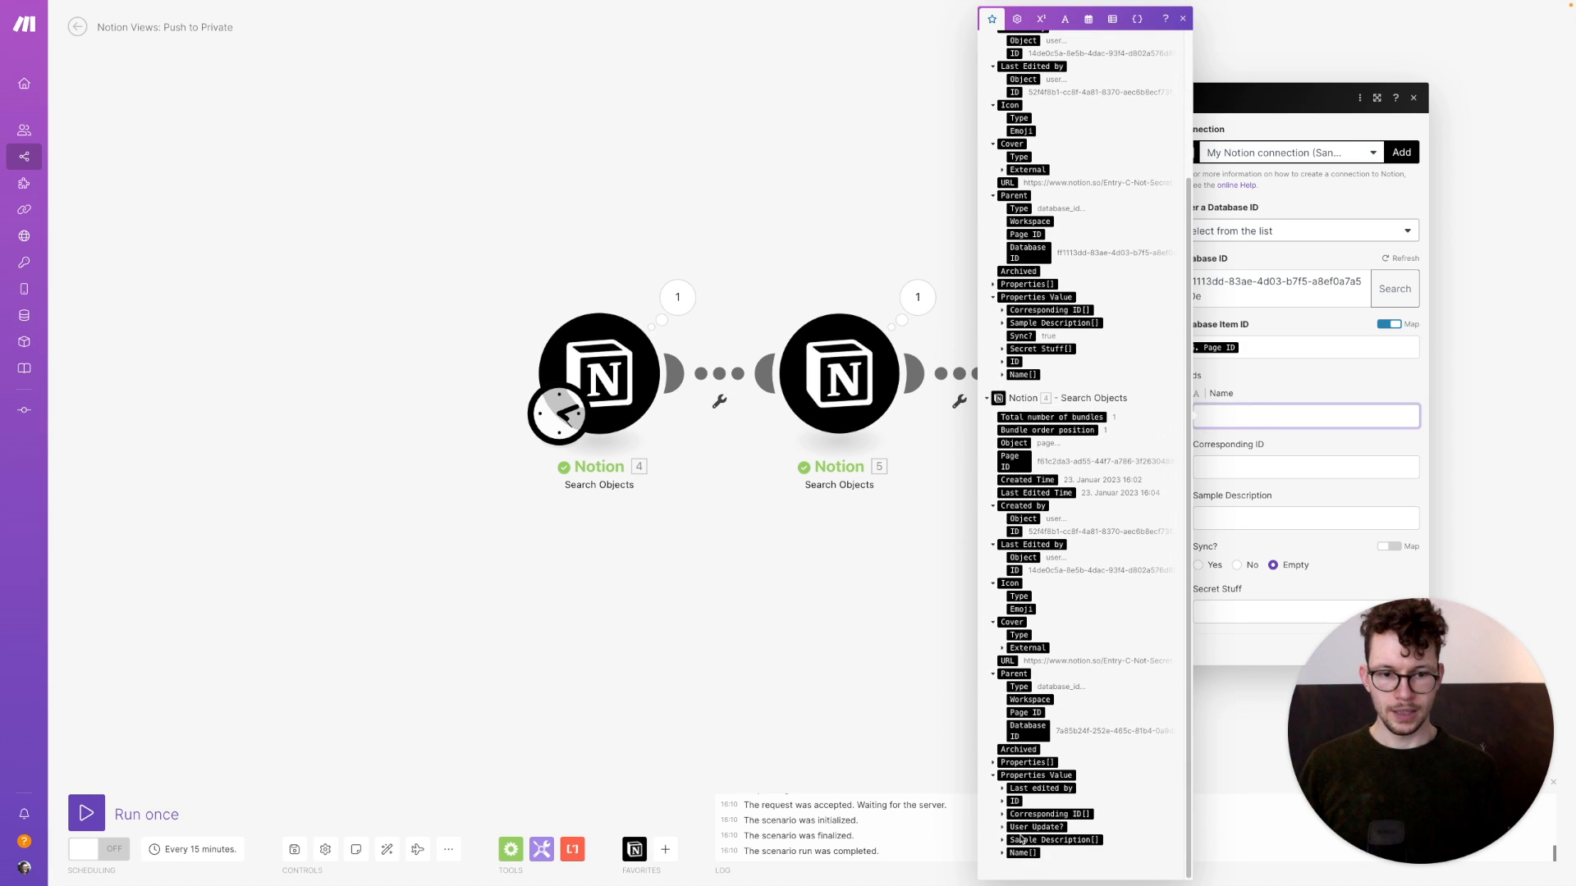
pyautogui.click(1003, 854)
pyautogui.scroll(-1, 1018, 849)
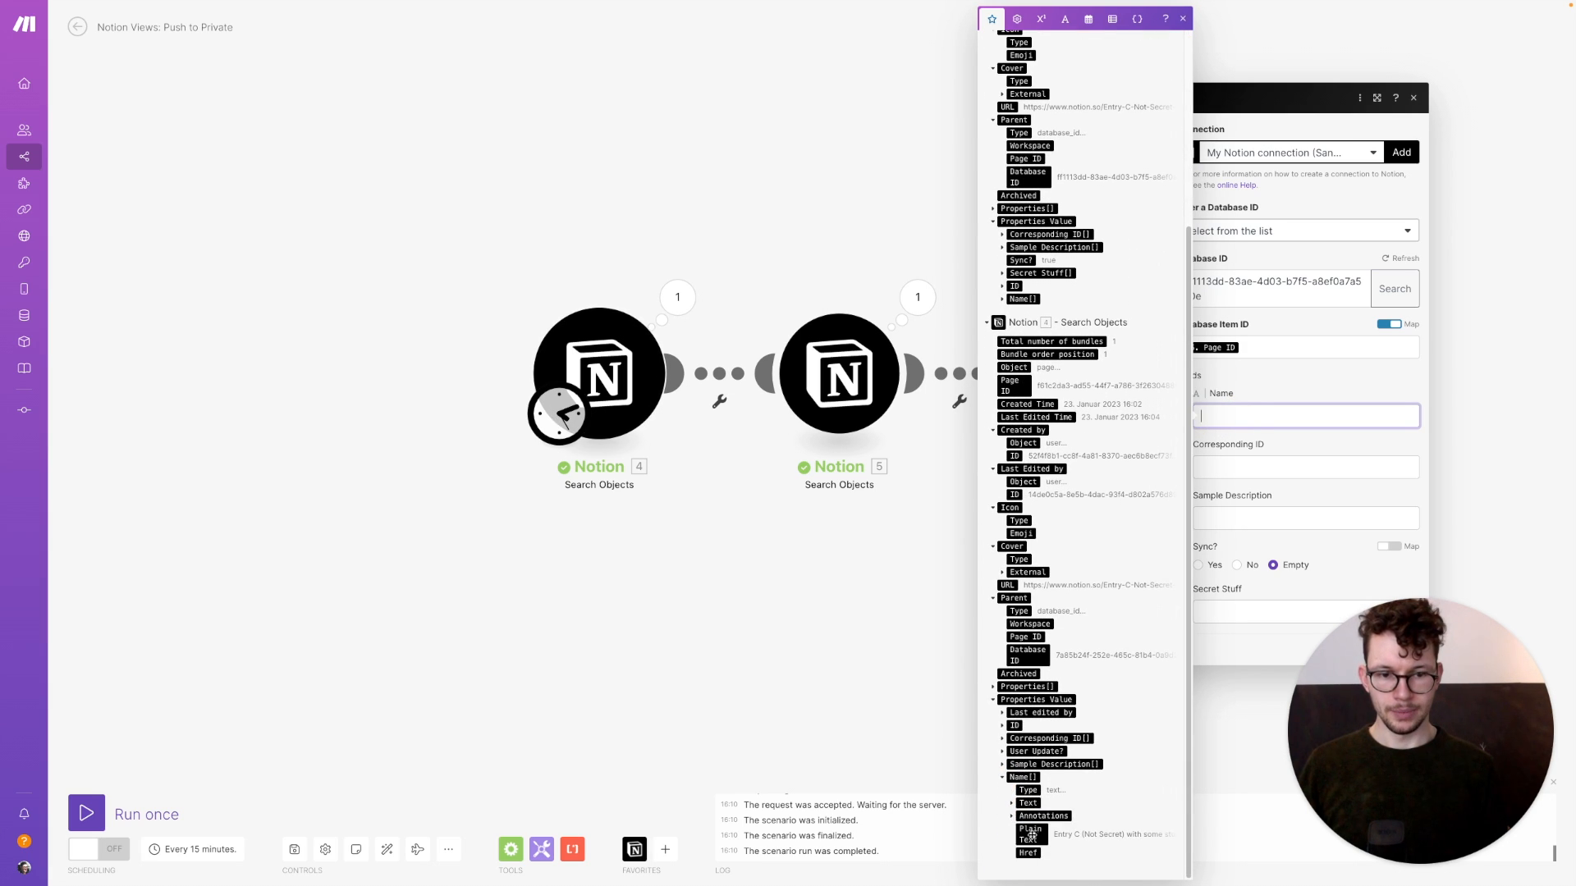
pyautogui.click(1029, 835)
# Map module 4's Sample Description plain text into Sample Description and save the module
pyautogui.click(1231, 518)
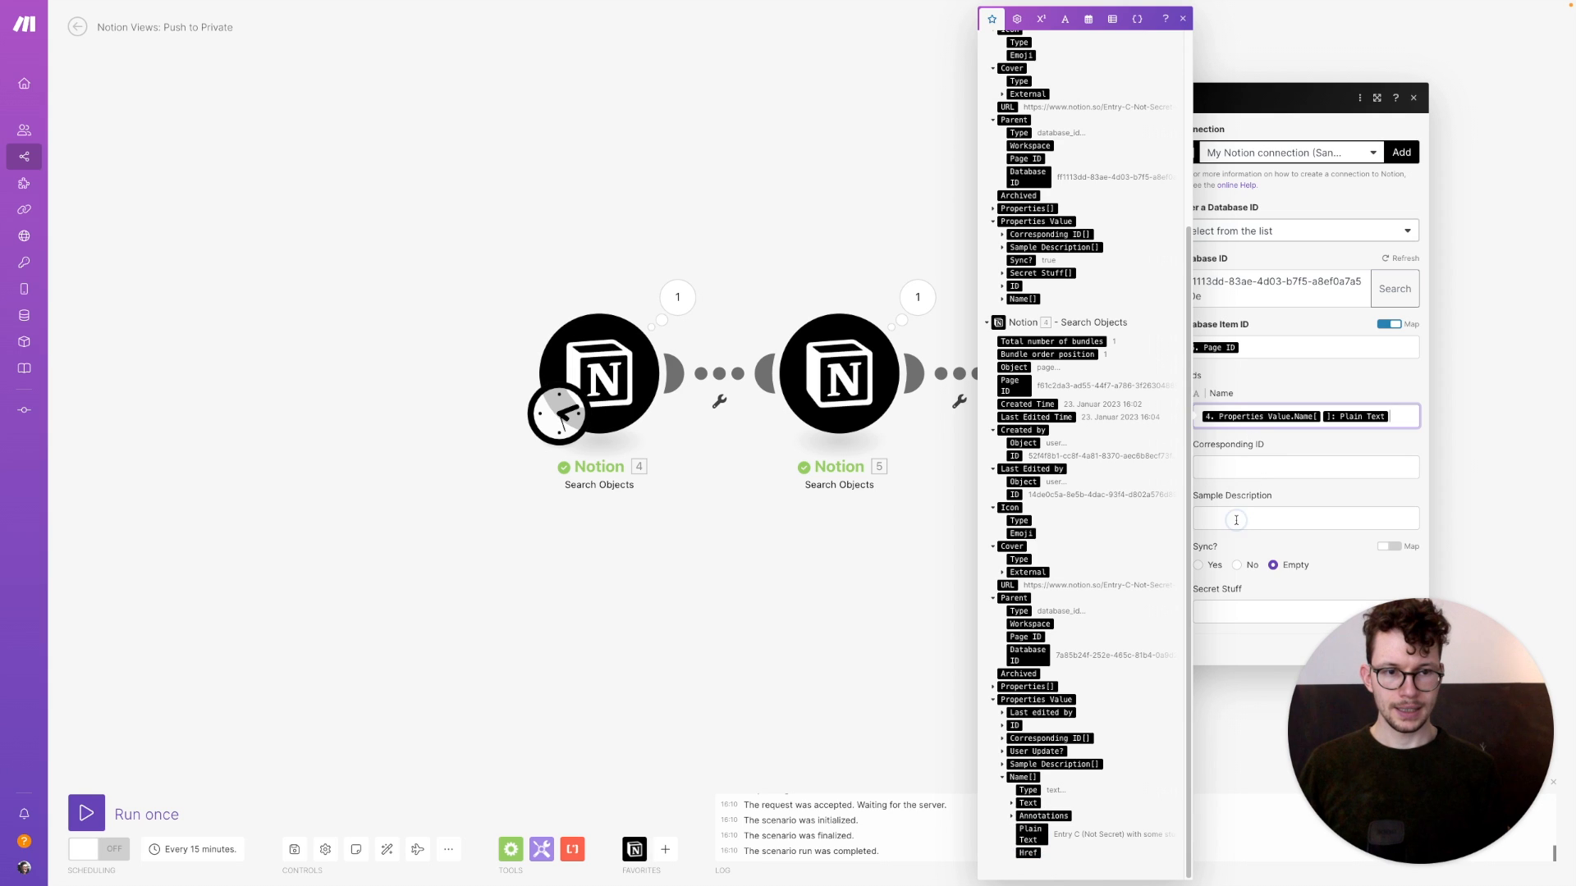
pyautogui.scroll(-3, 1075, 580)
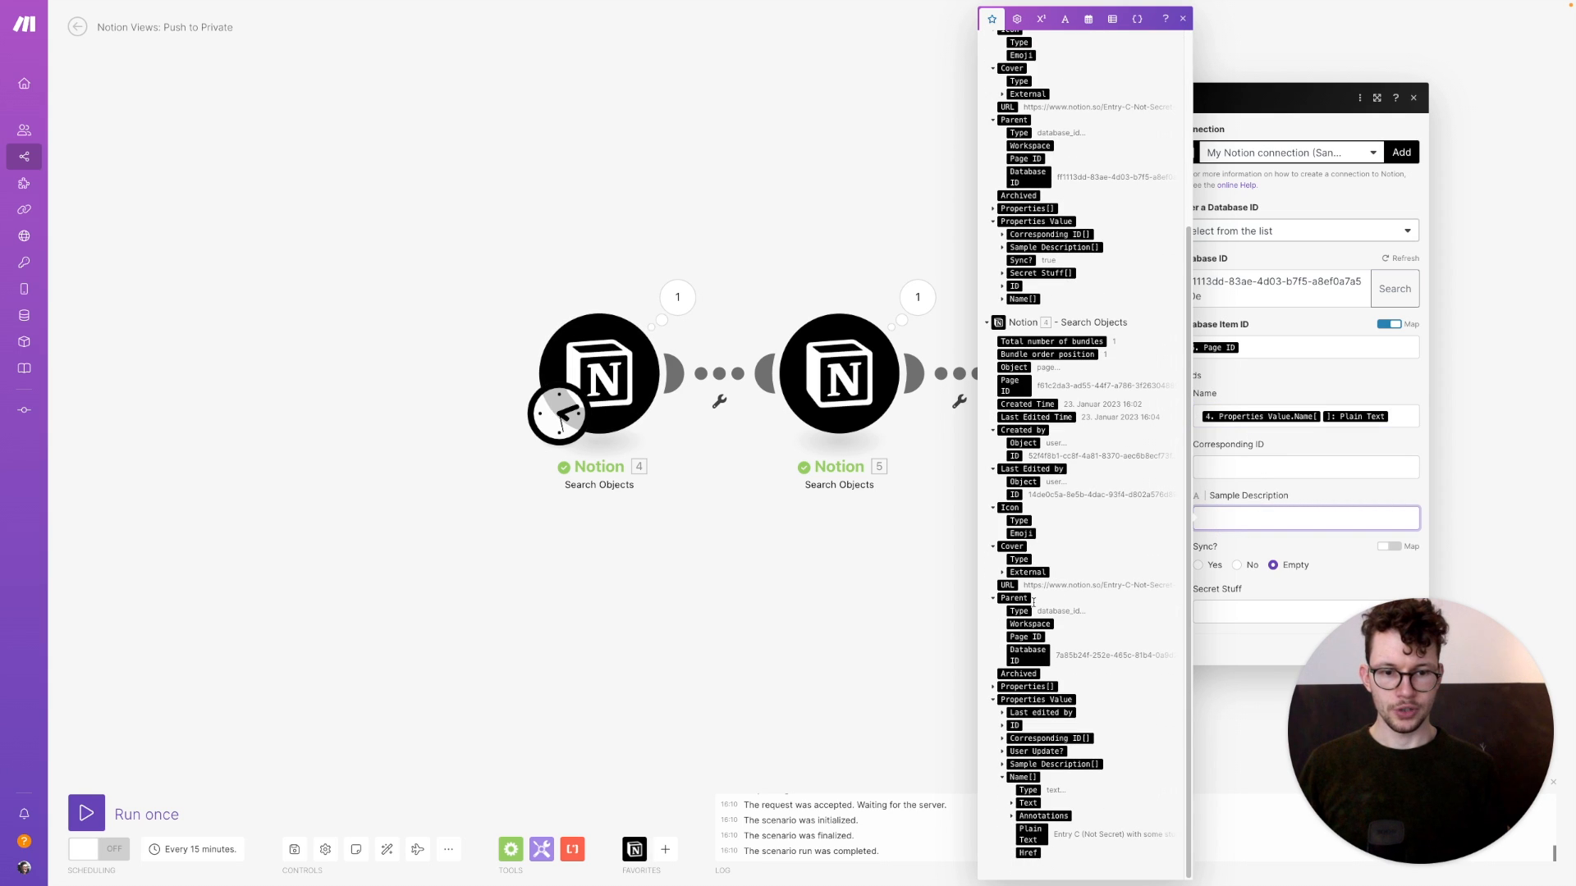
pyautogui.click(1001, 765)
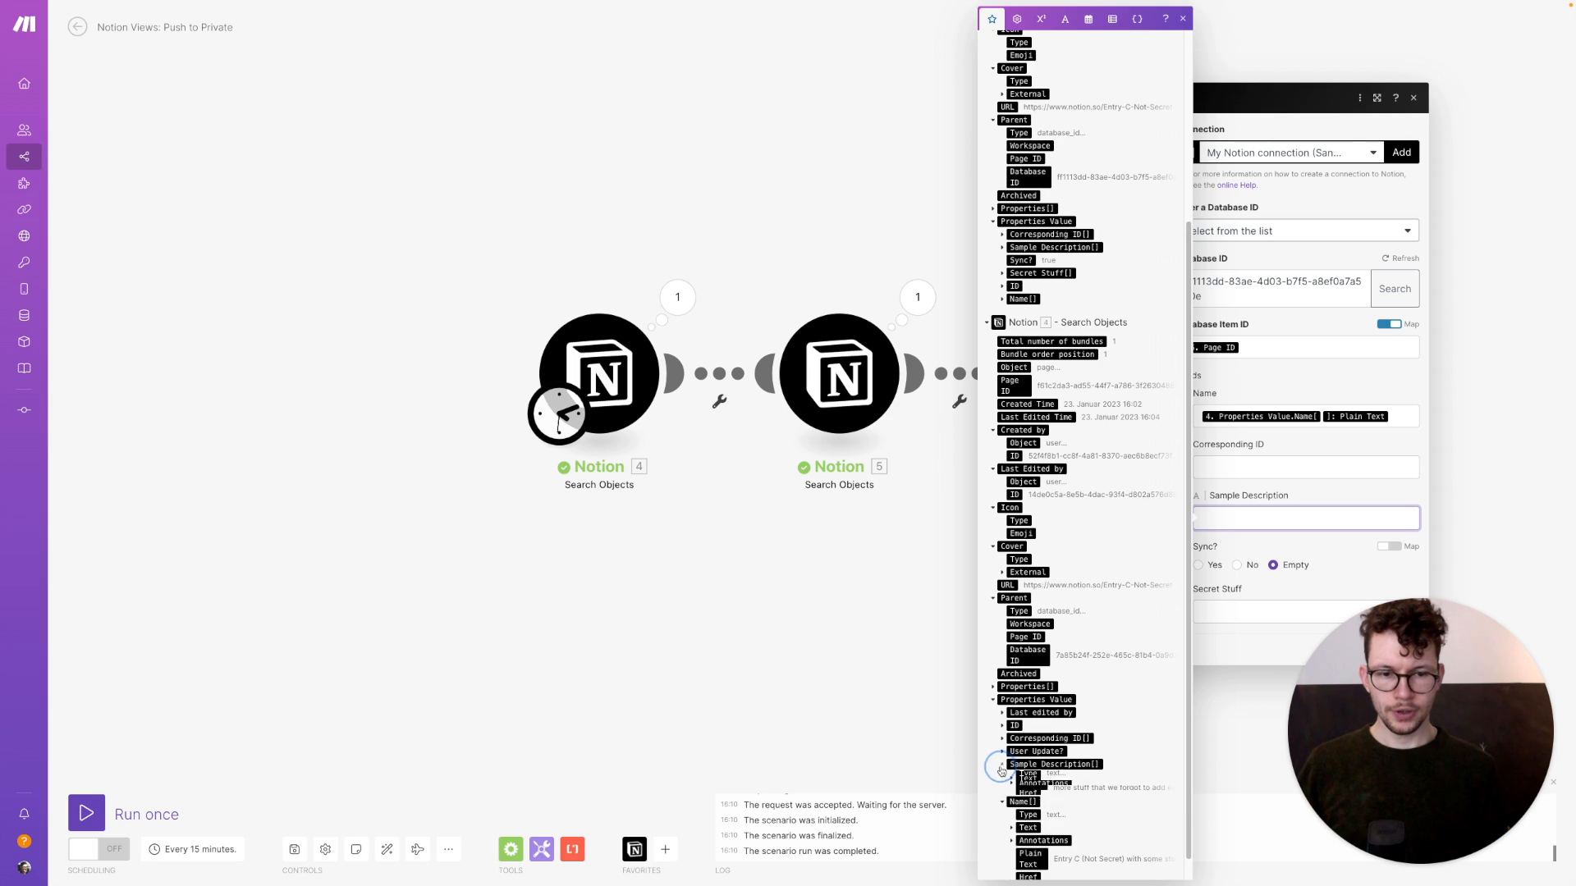
pyautogui.click(1030, 821)
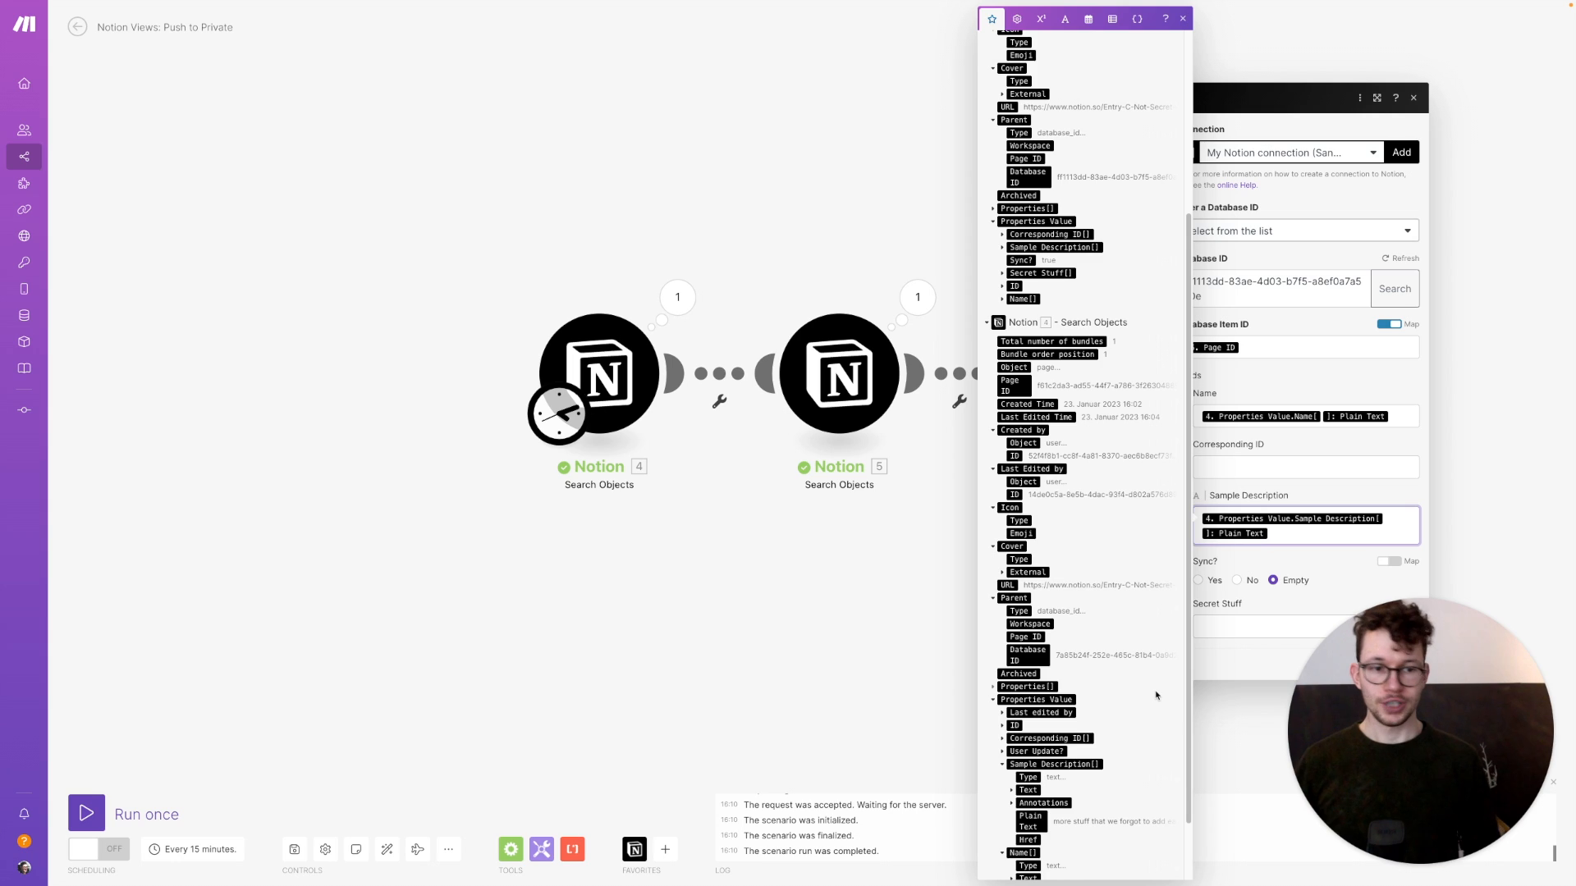
pyautogui.click(1333, 568)
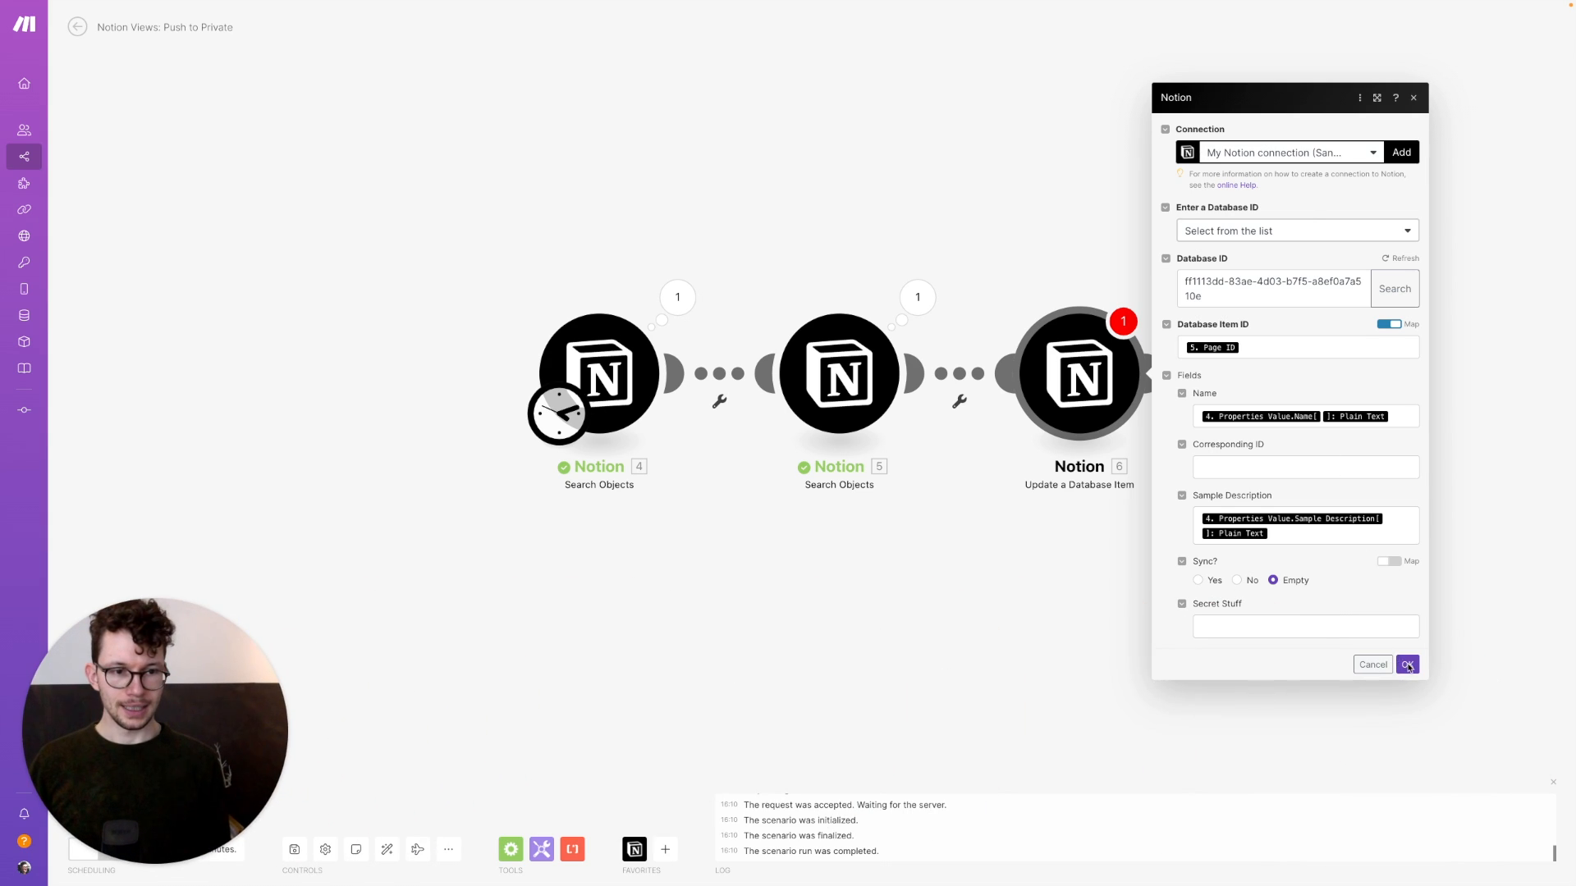
pyautogui.click(1406, 665)
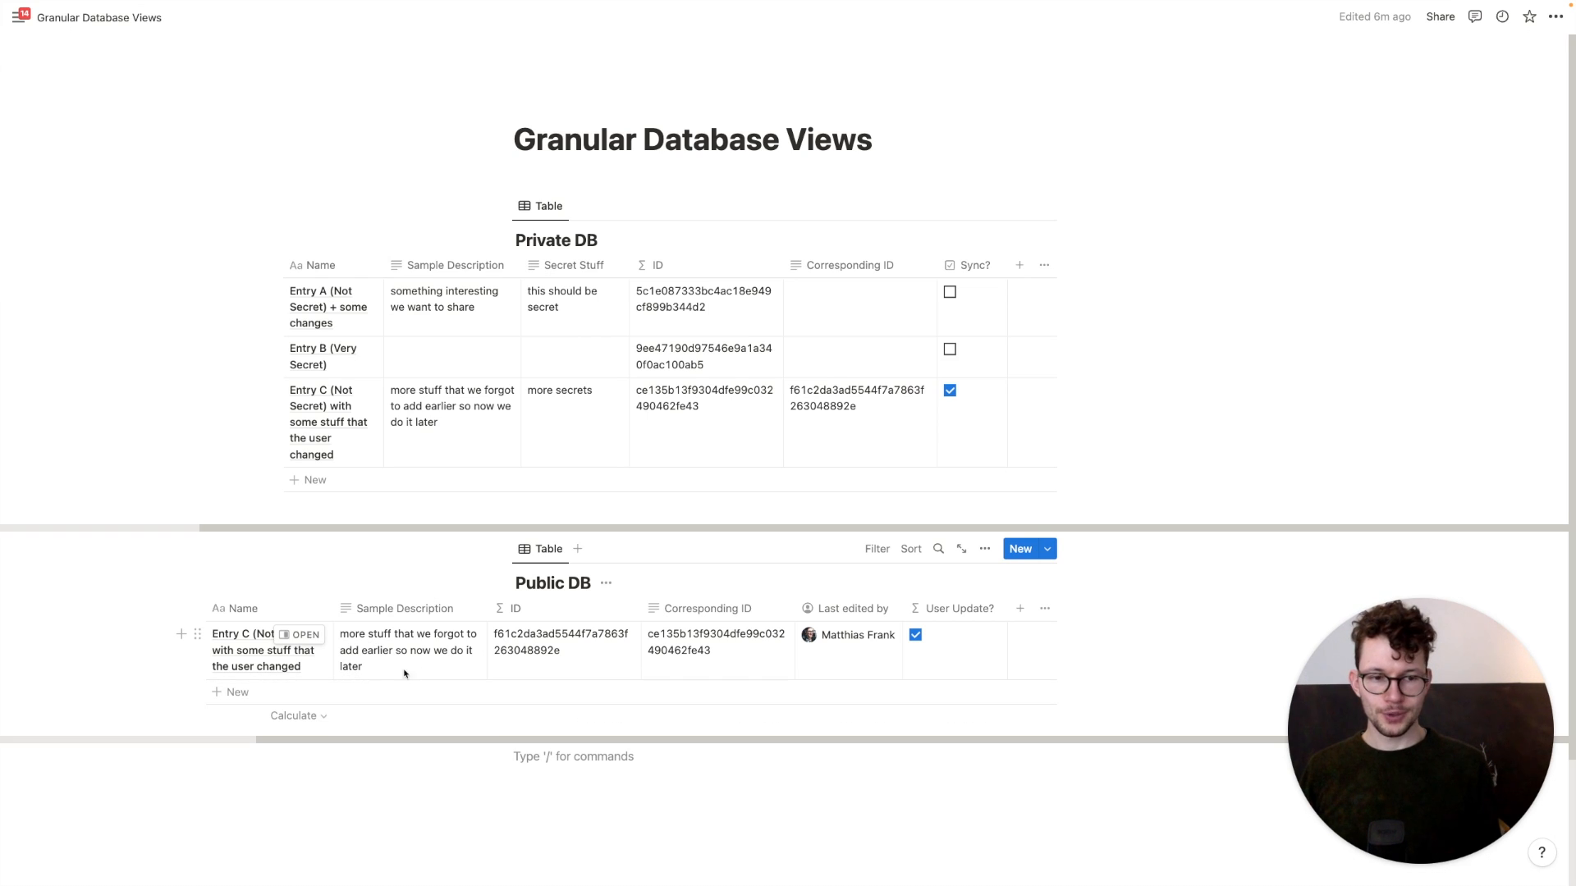
pyautogui.click(1022, 614)
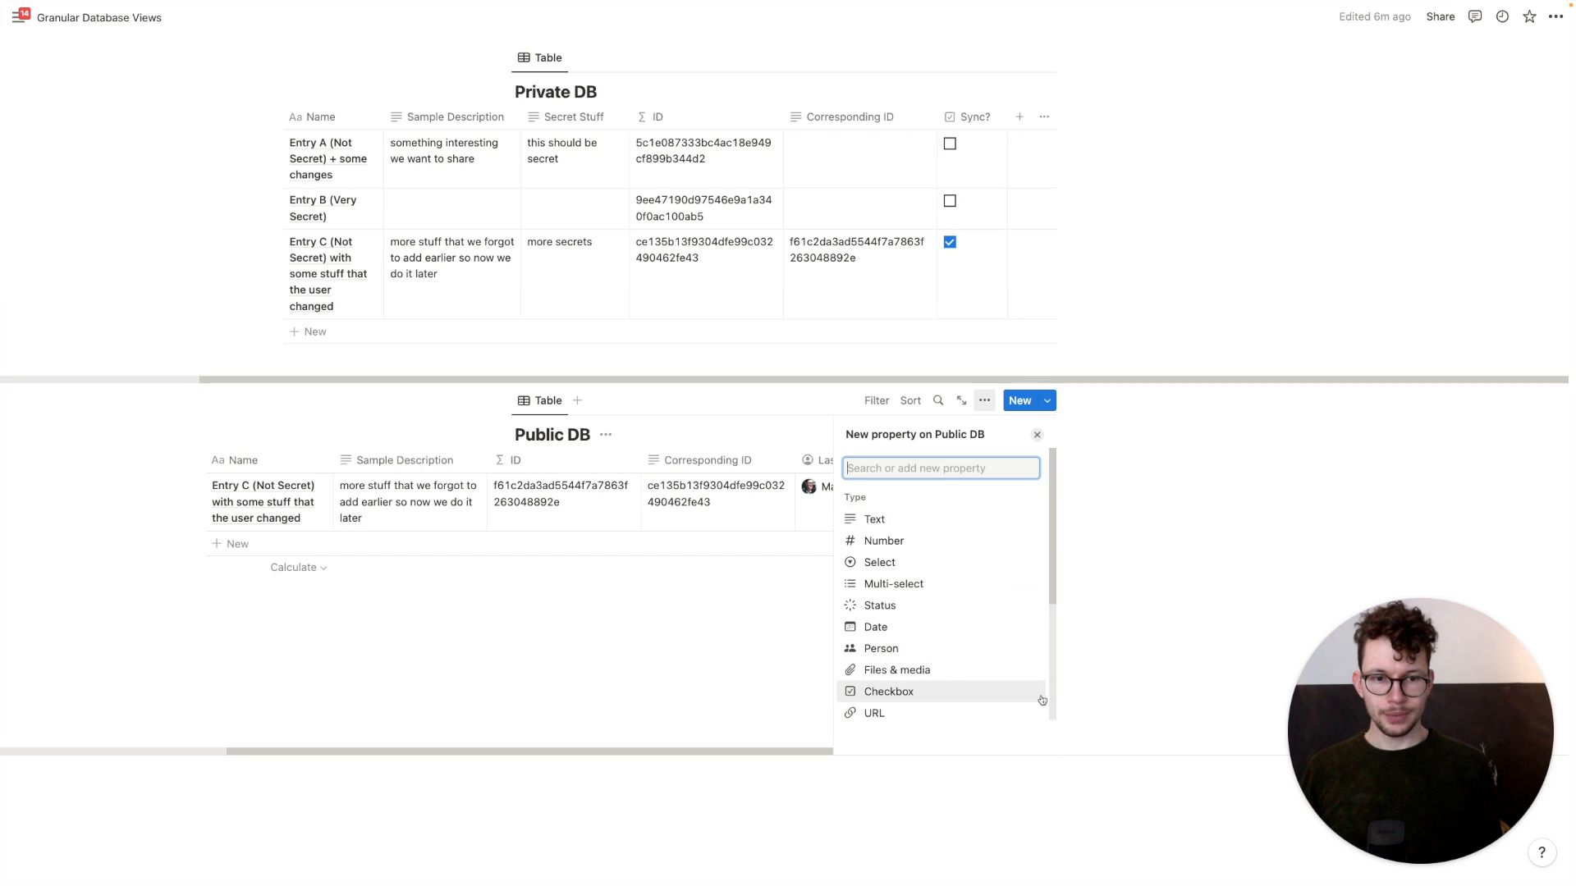
pyautogui.click(875, 691)
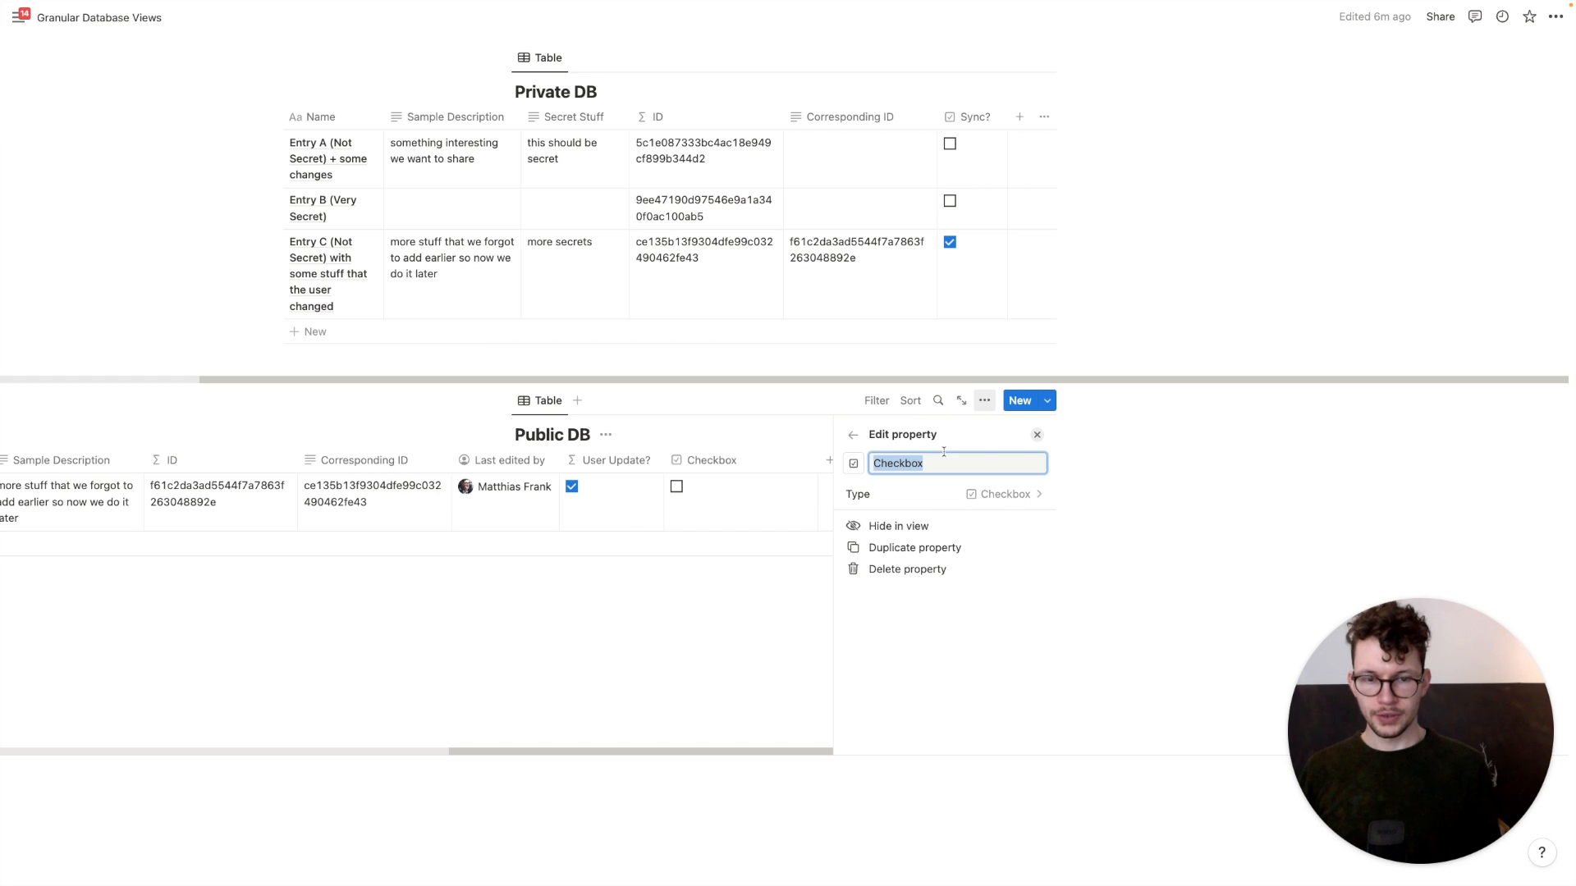
pyautogui.write('Pushed Update')
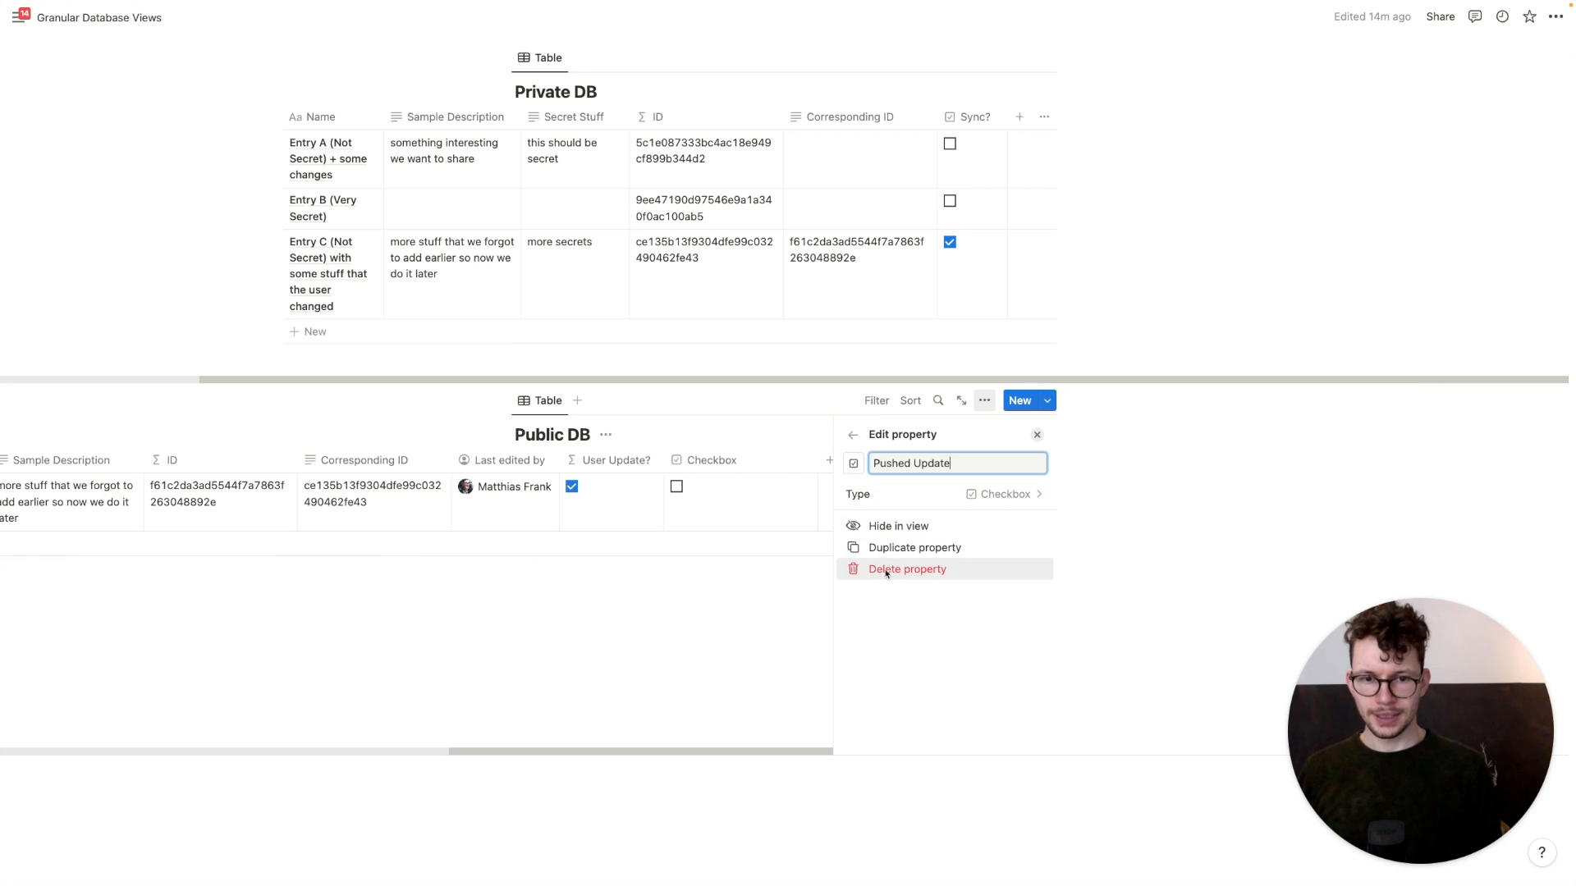
pyautogui.click(864, 568)
pyautogui.click(786, 450)
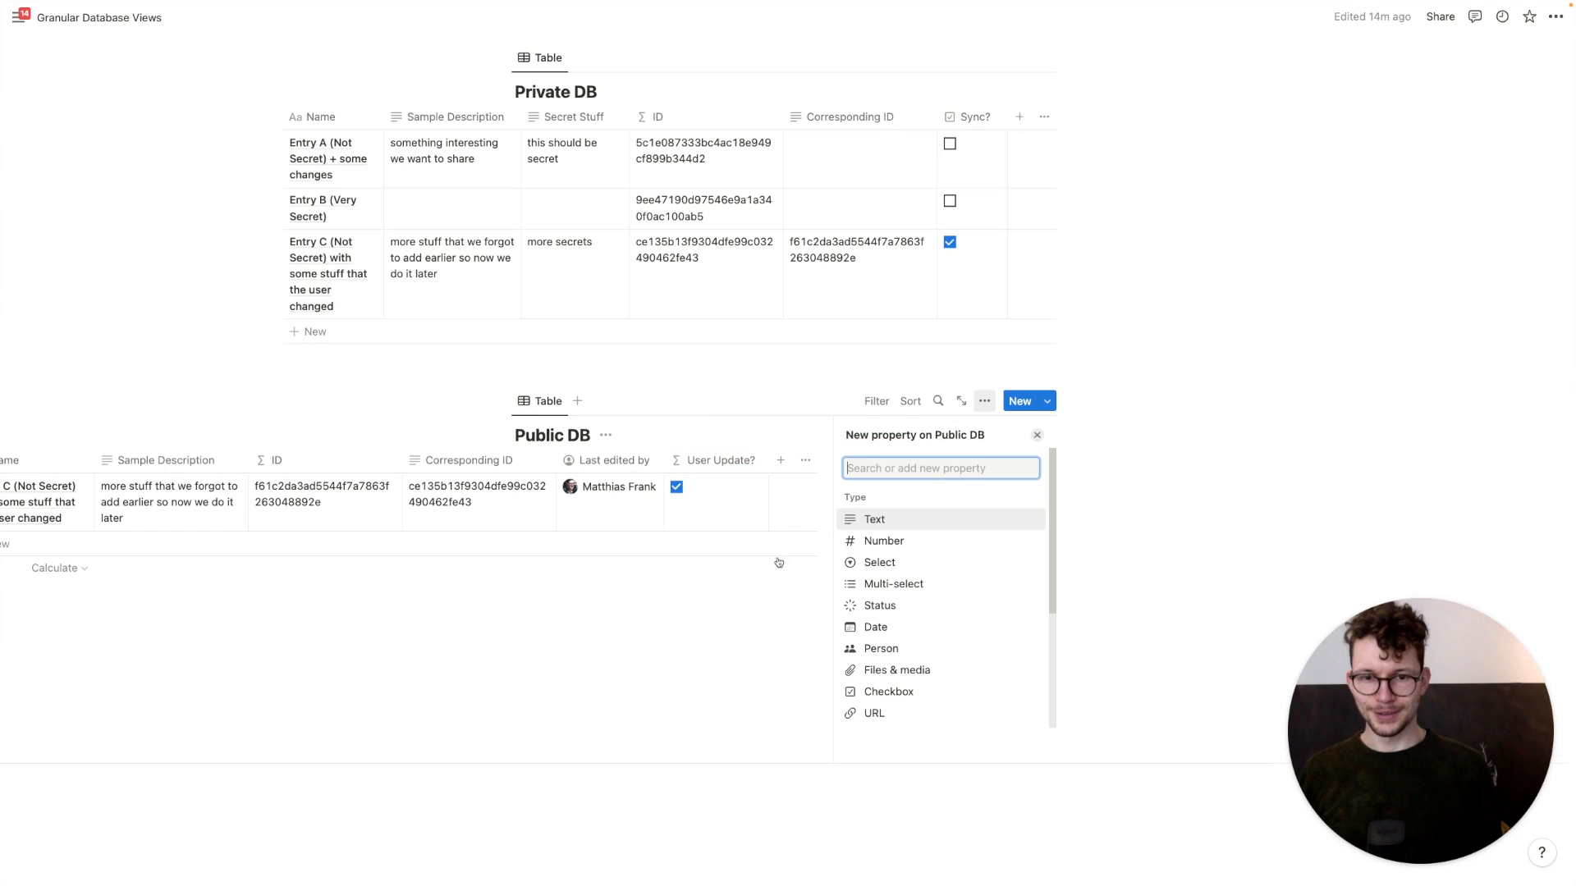
pyautogui.click(629, 656)
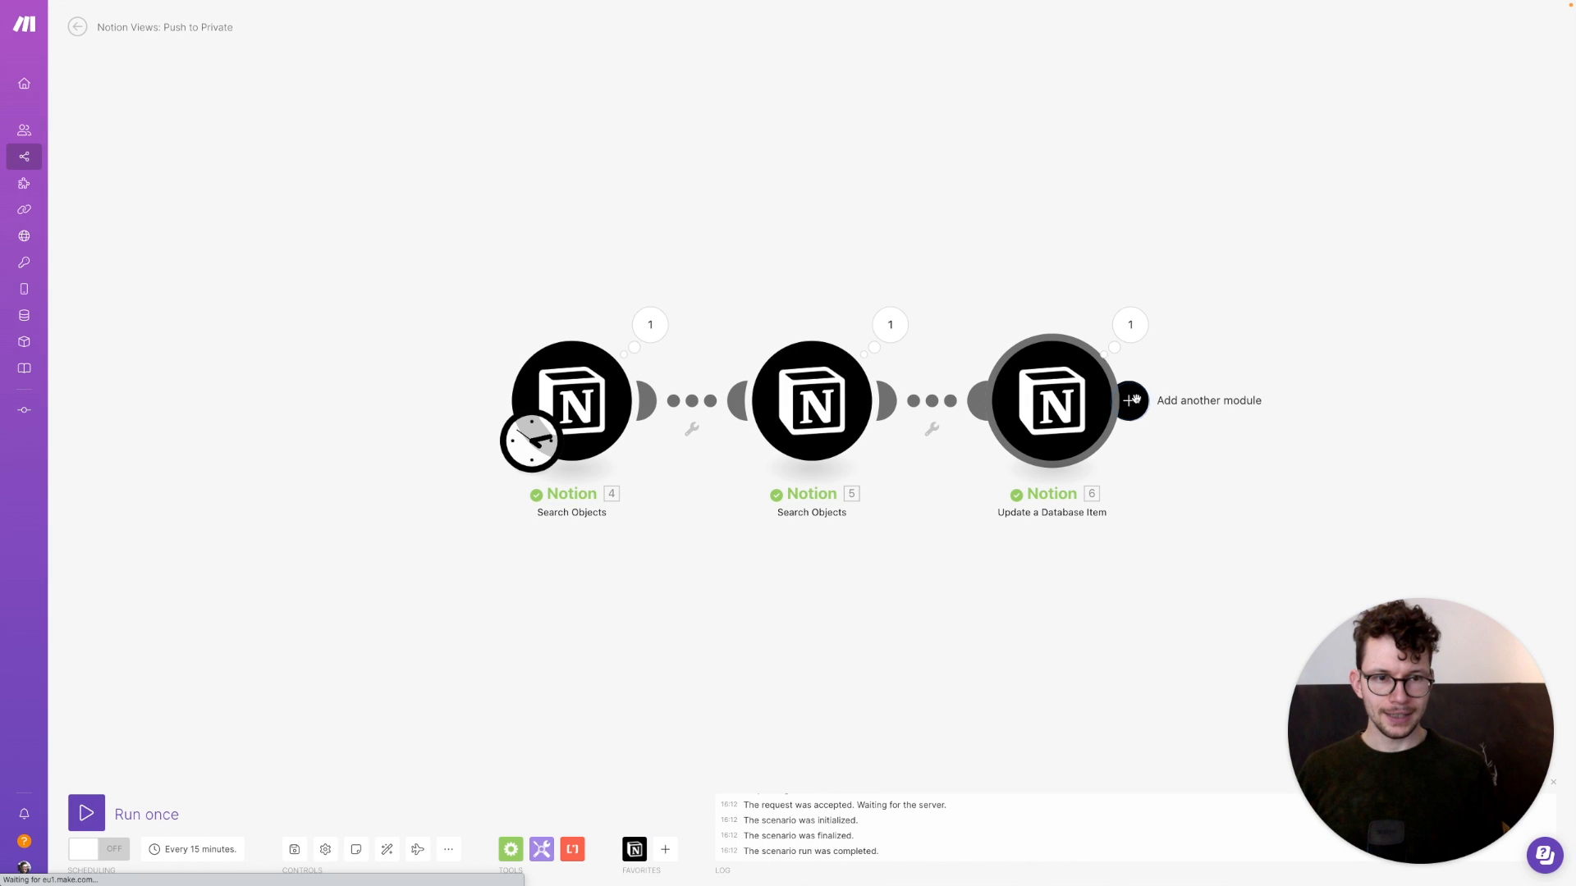
# Add a Notion Update a Database Item module after the update step, targeting Public DB
pyautogui.click(1130, 401)
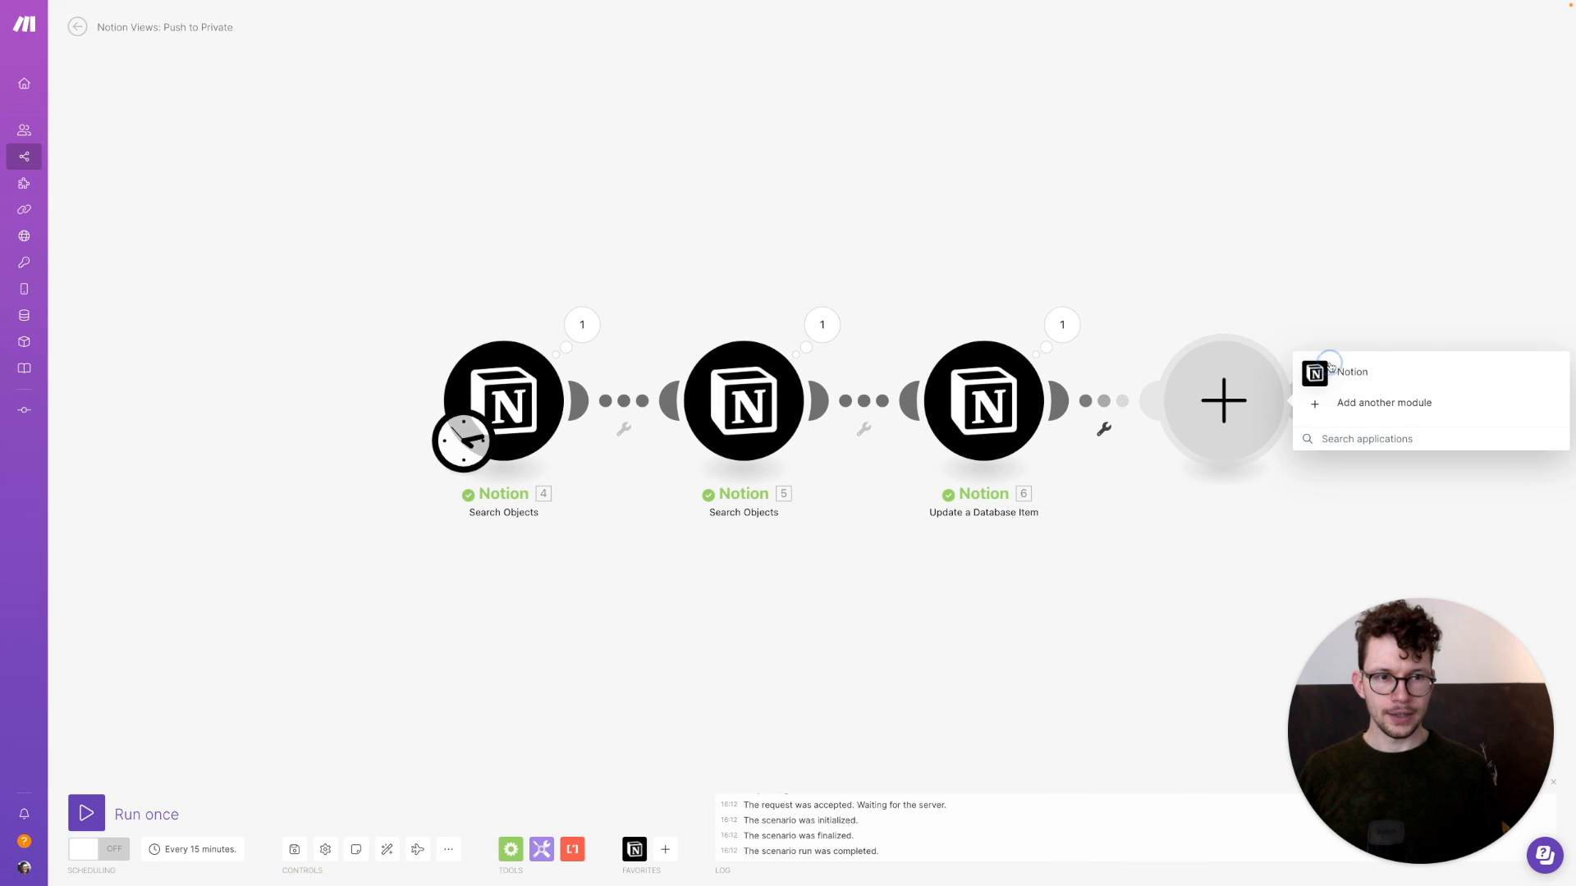
pyautogui.click(1330, 367)
pyautogui.click(1314, 205)
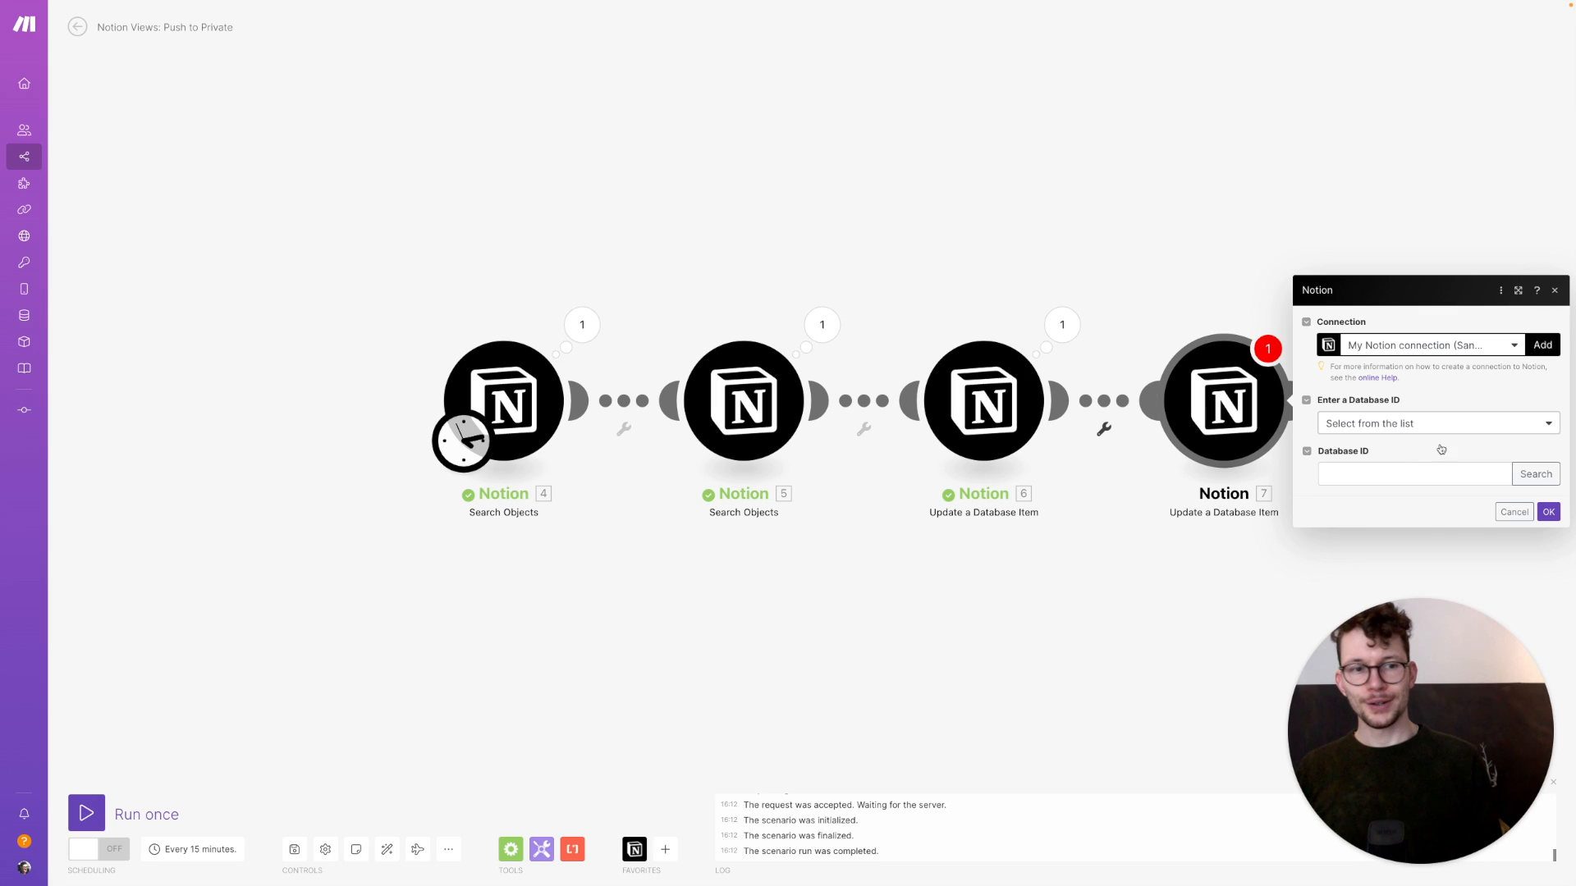
pyautogui.click(1536, 476)
pyautogui.click(1369, 474)
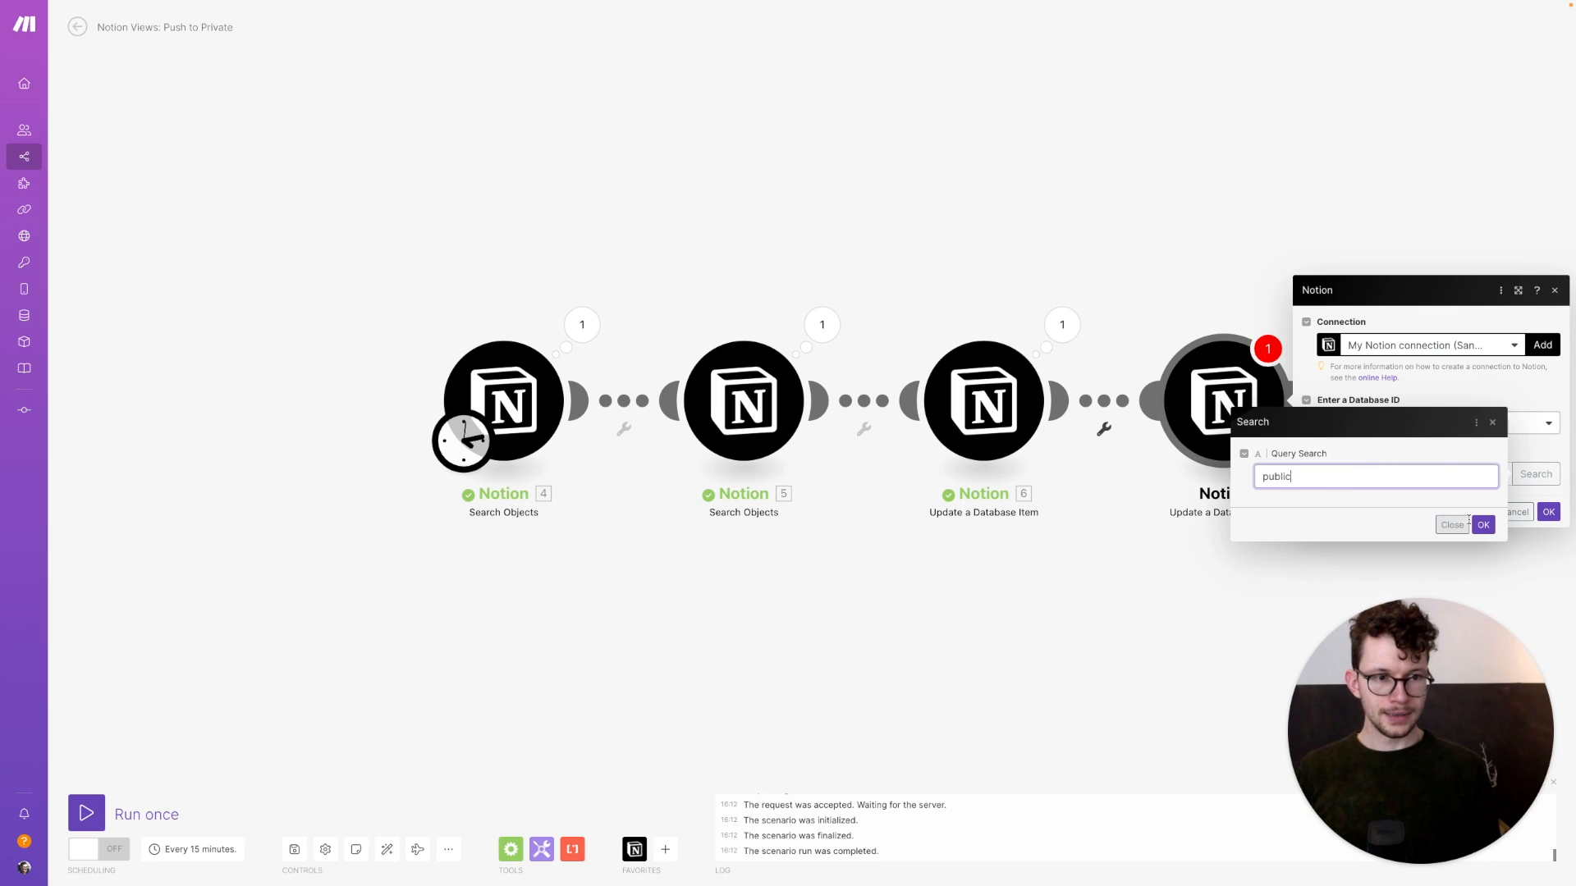
pyautogui.click(1482, 525)
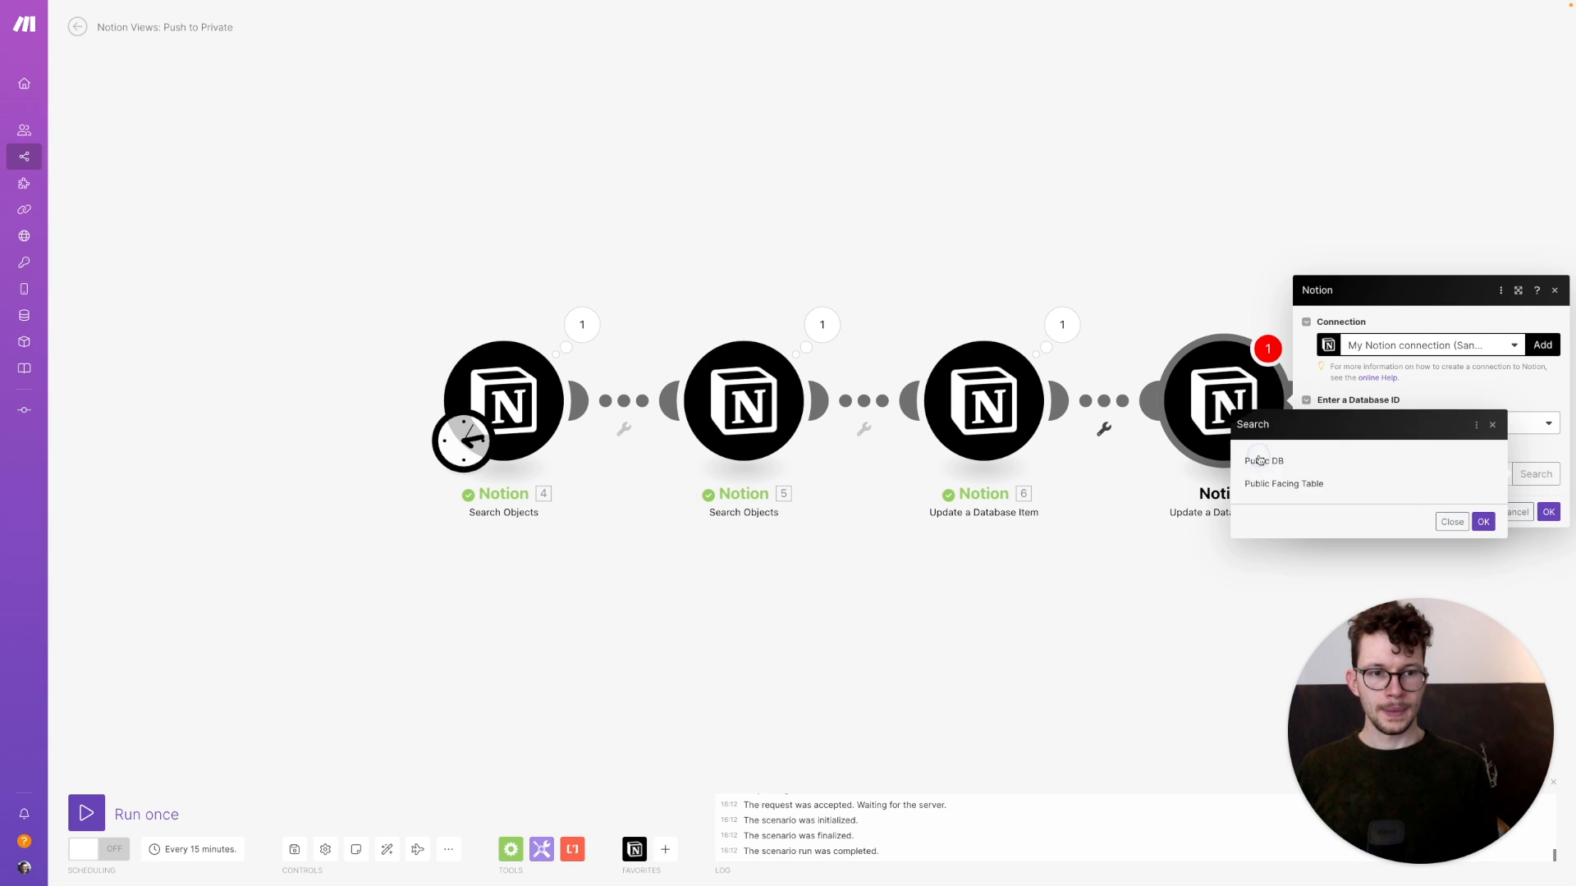
pyautogui.click(1259, 461)
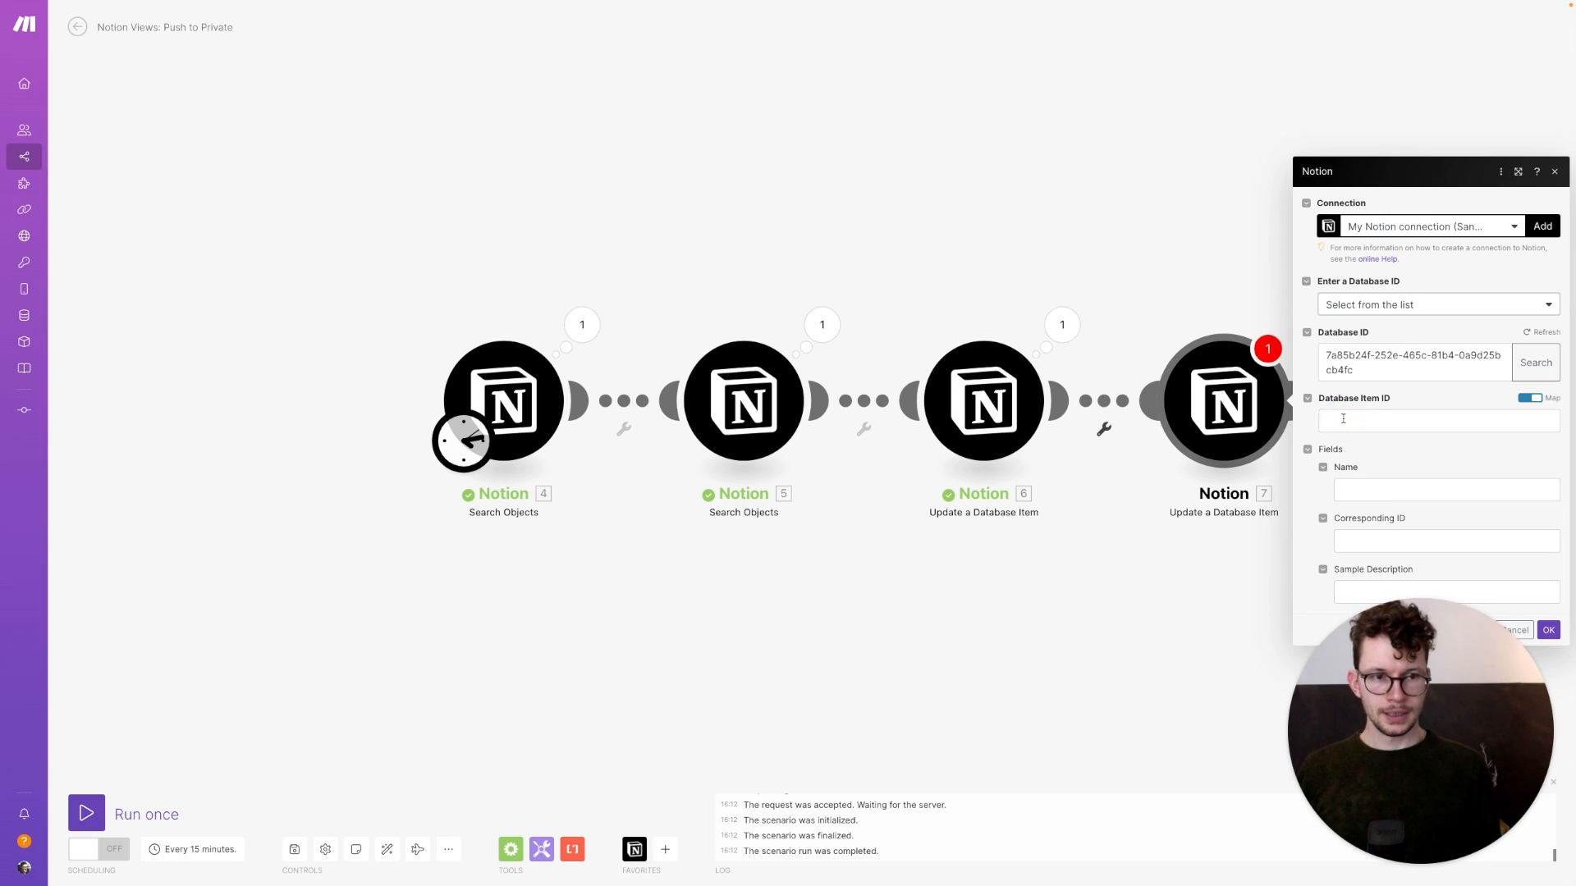
# Update module 4's Page ID, mapping Sample Description[]: Plain Text into Sample Description, and confirm
pyautogui.click(1323, 421)
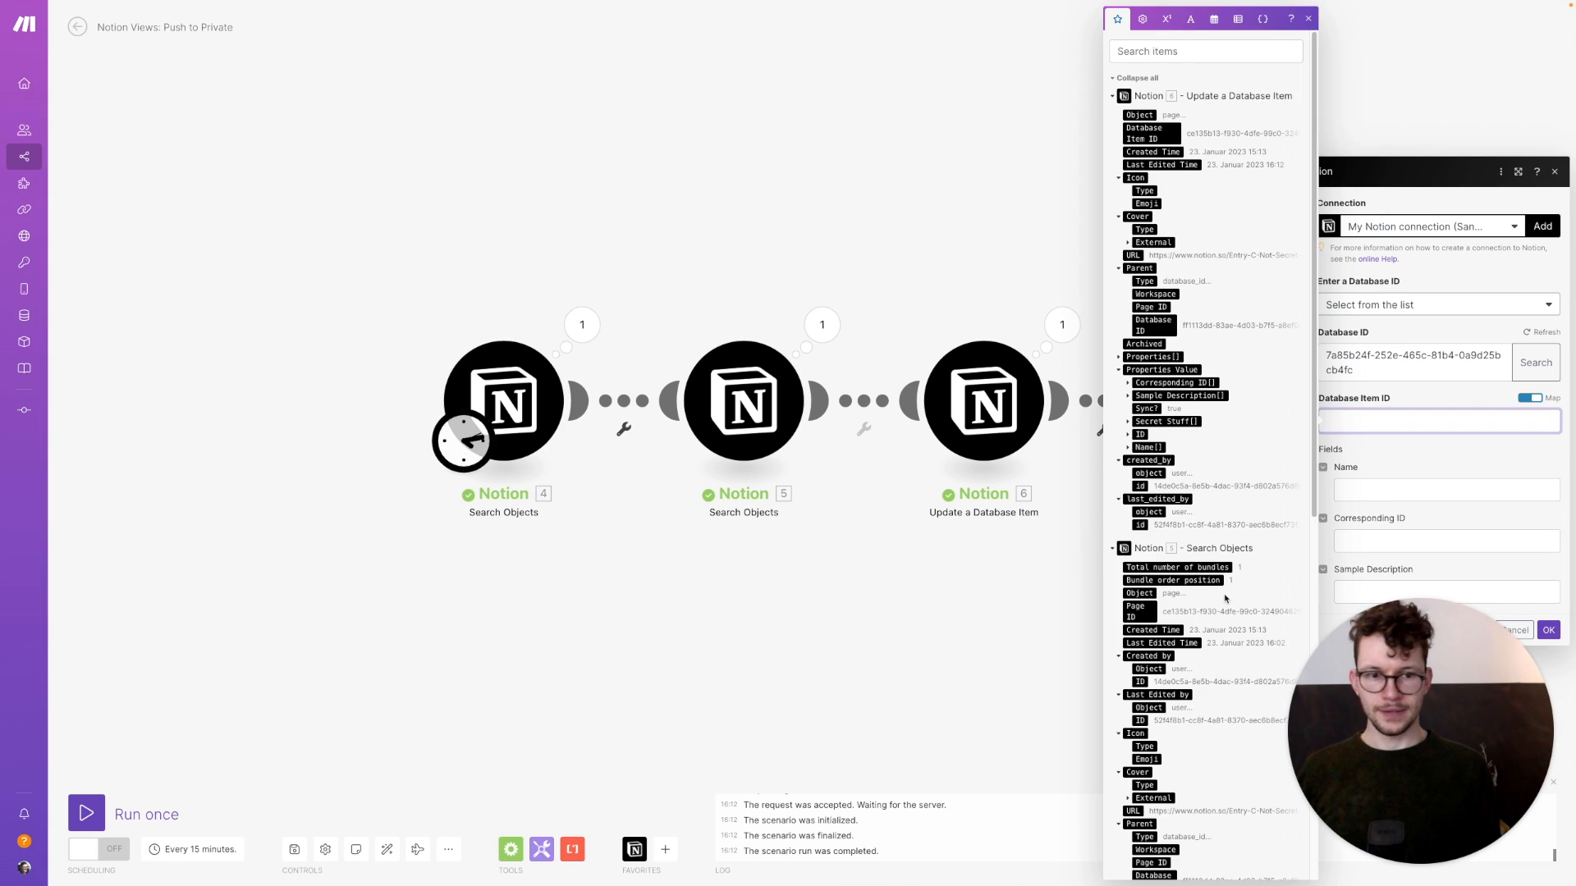
pyautogui.scroll(-8, 1224, 598)
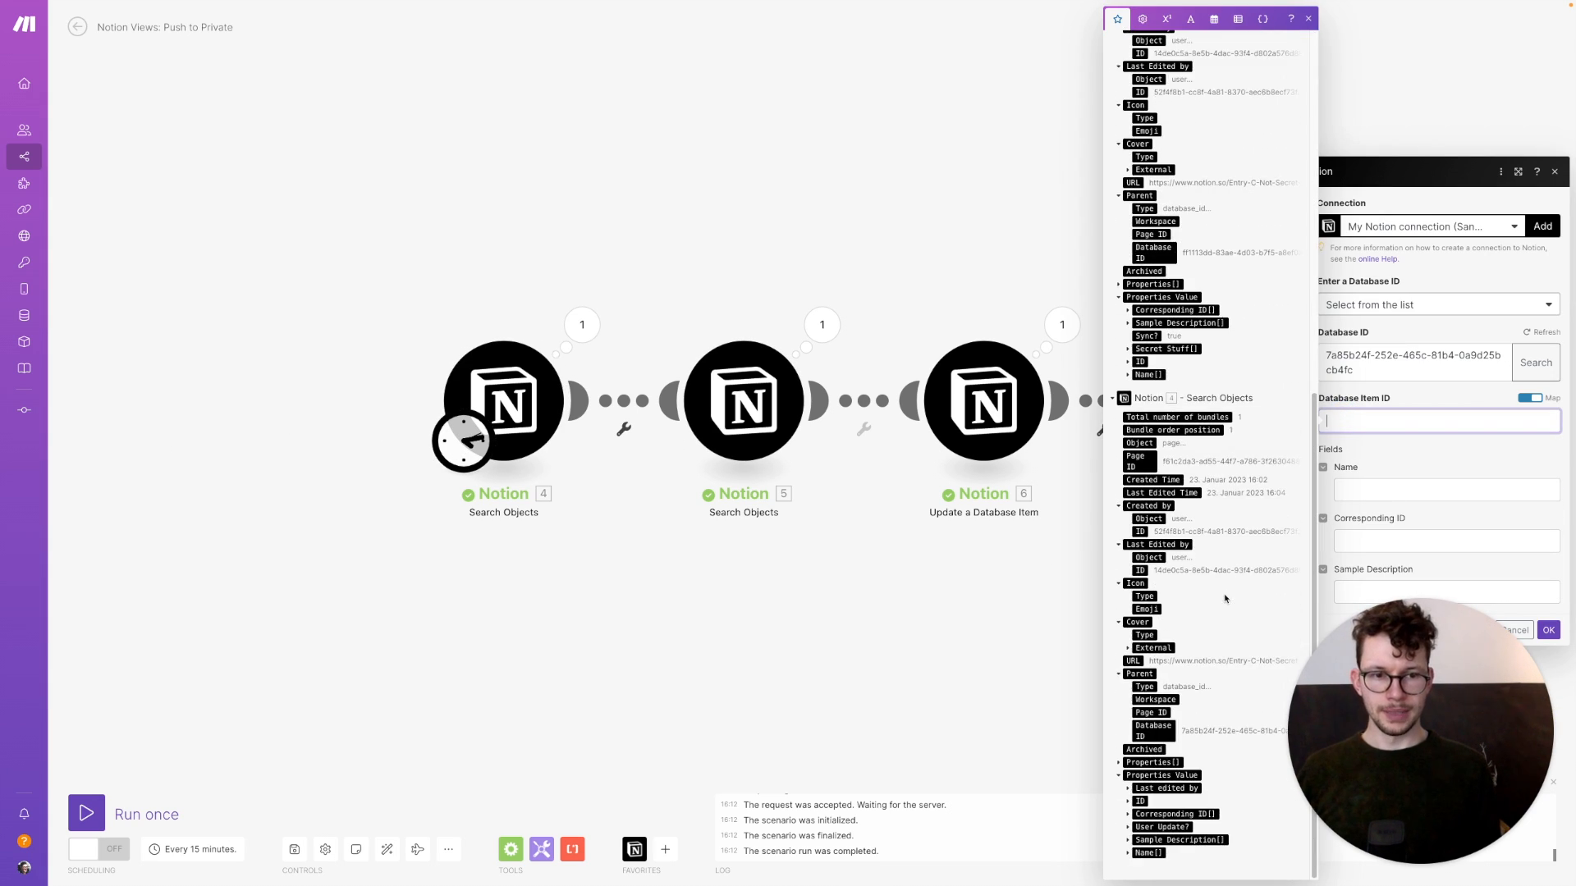
pyautogui.click(1137, 460)
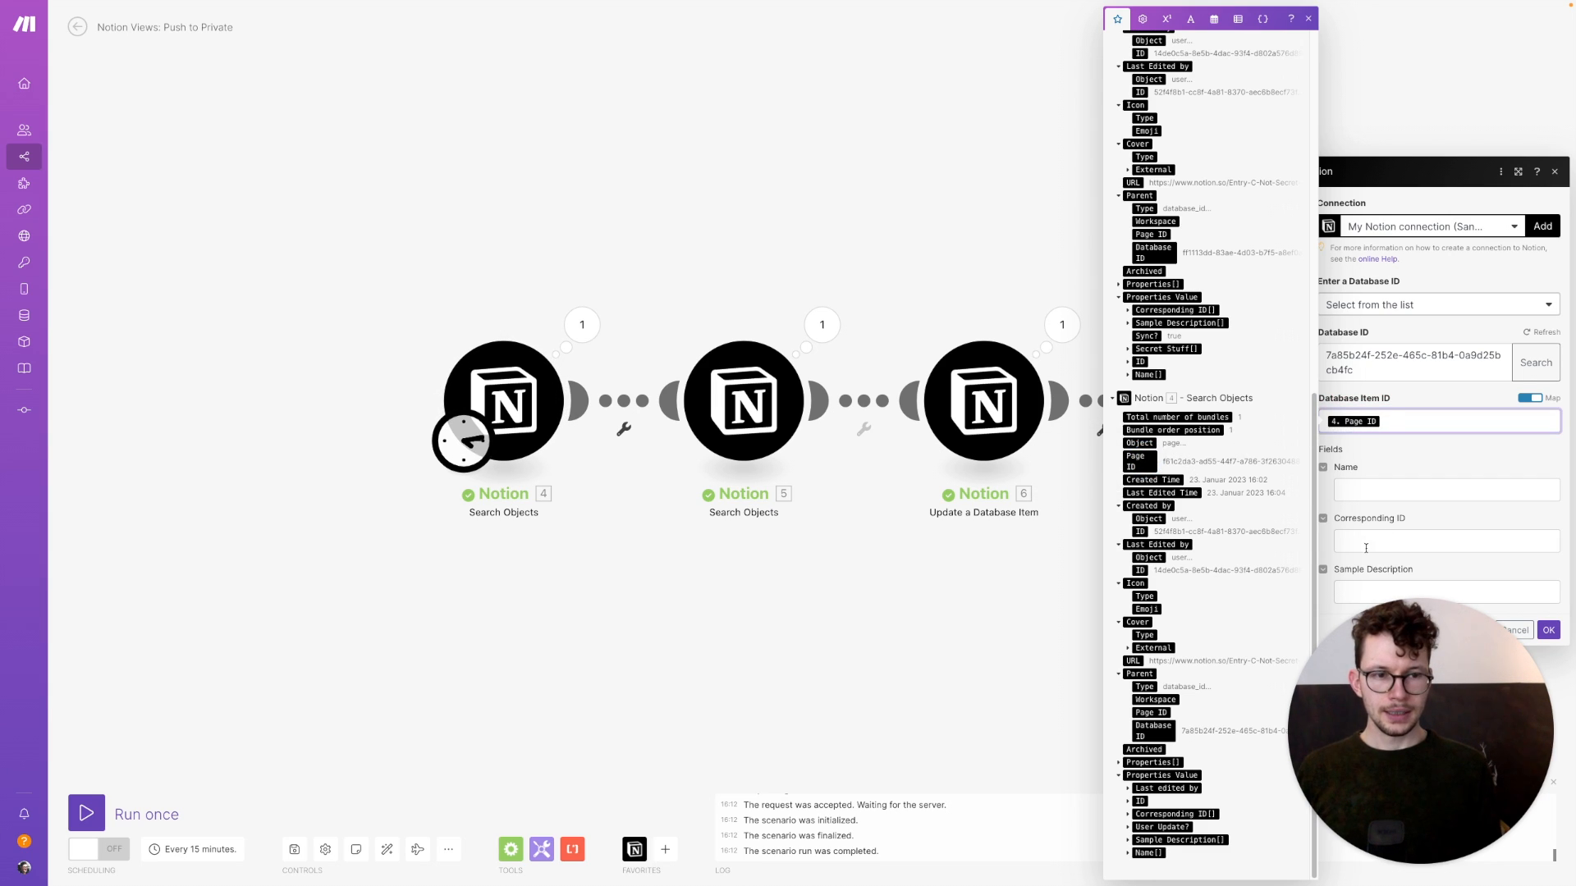
pyautogui.click(1356, 589)
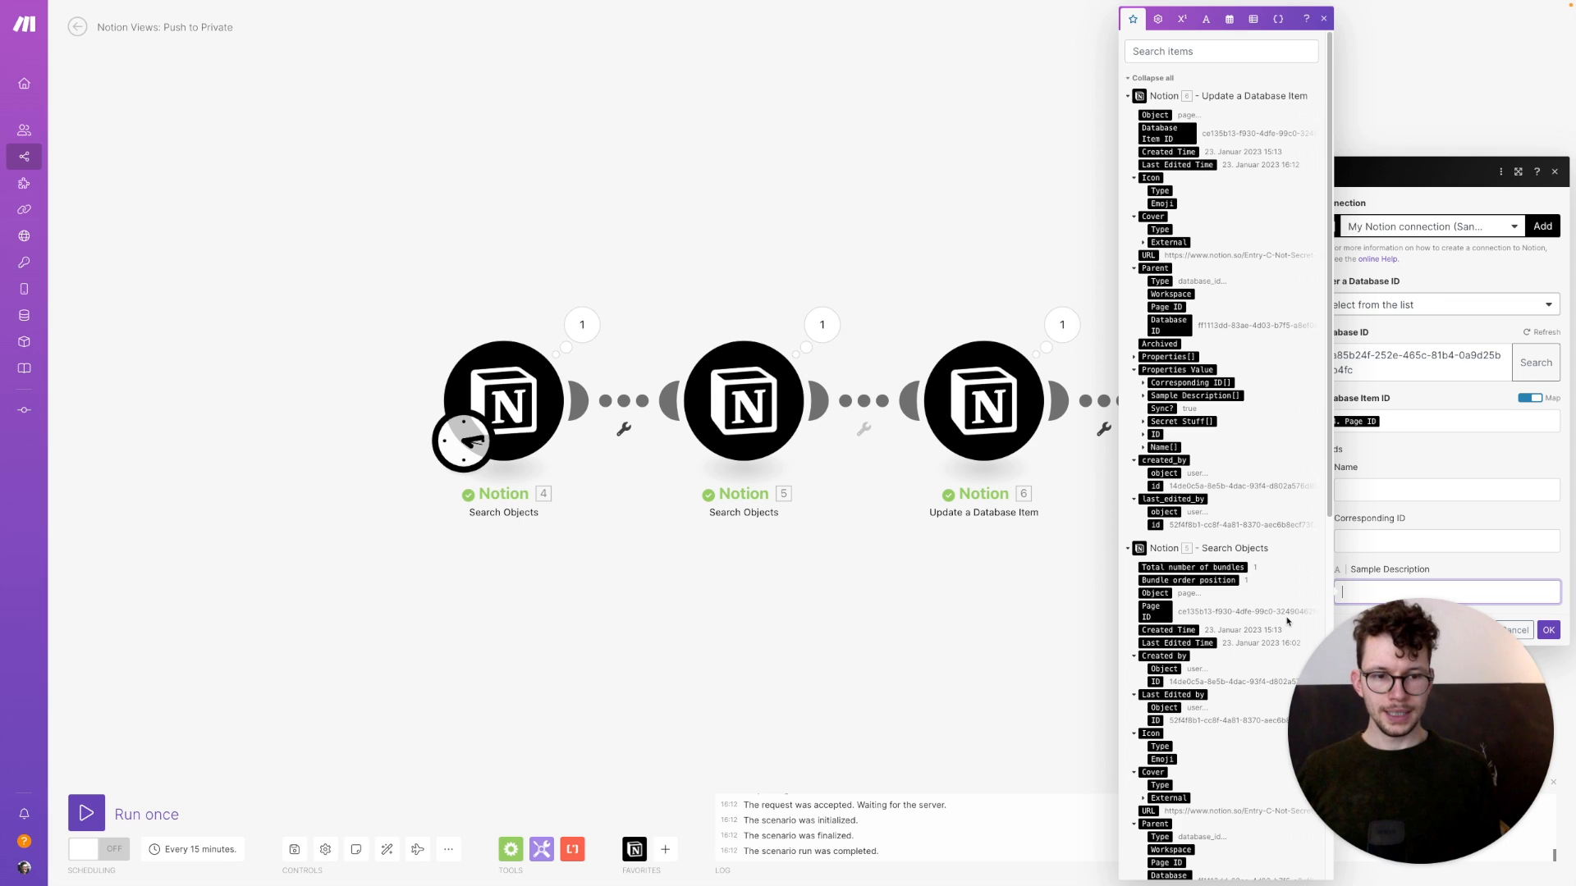
pyautogui.scroll(-8, 1284, 624)
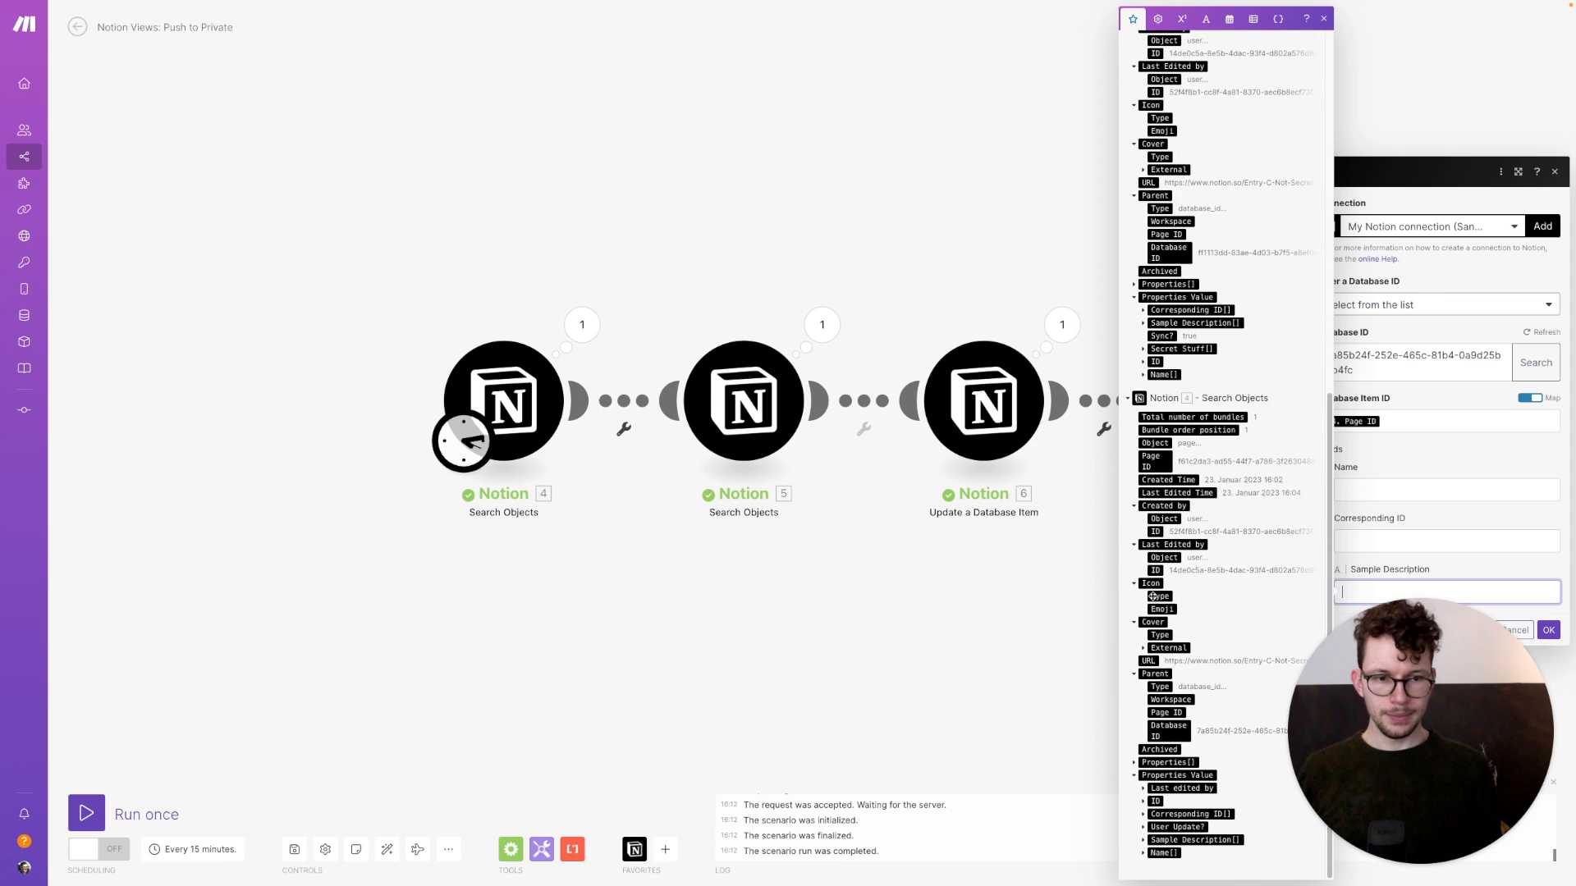
pyautogui.click(1174, 839)
pyautogui.scroll(-1, 1173, 843)
pyautogui.click(1171, 821)
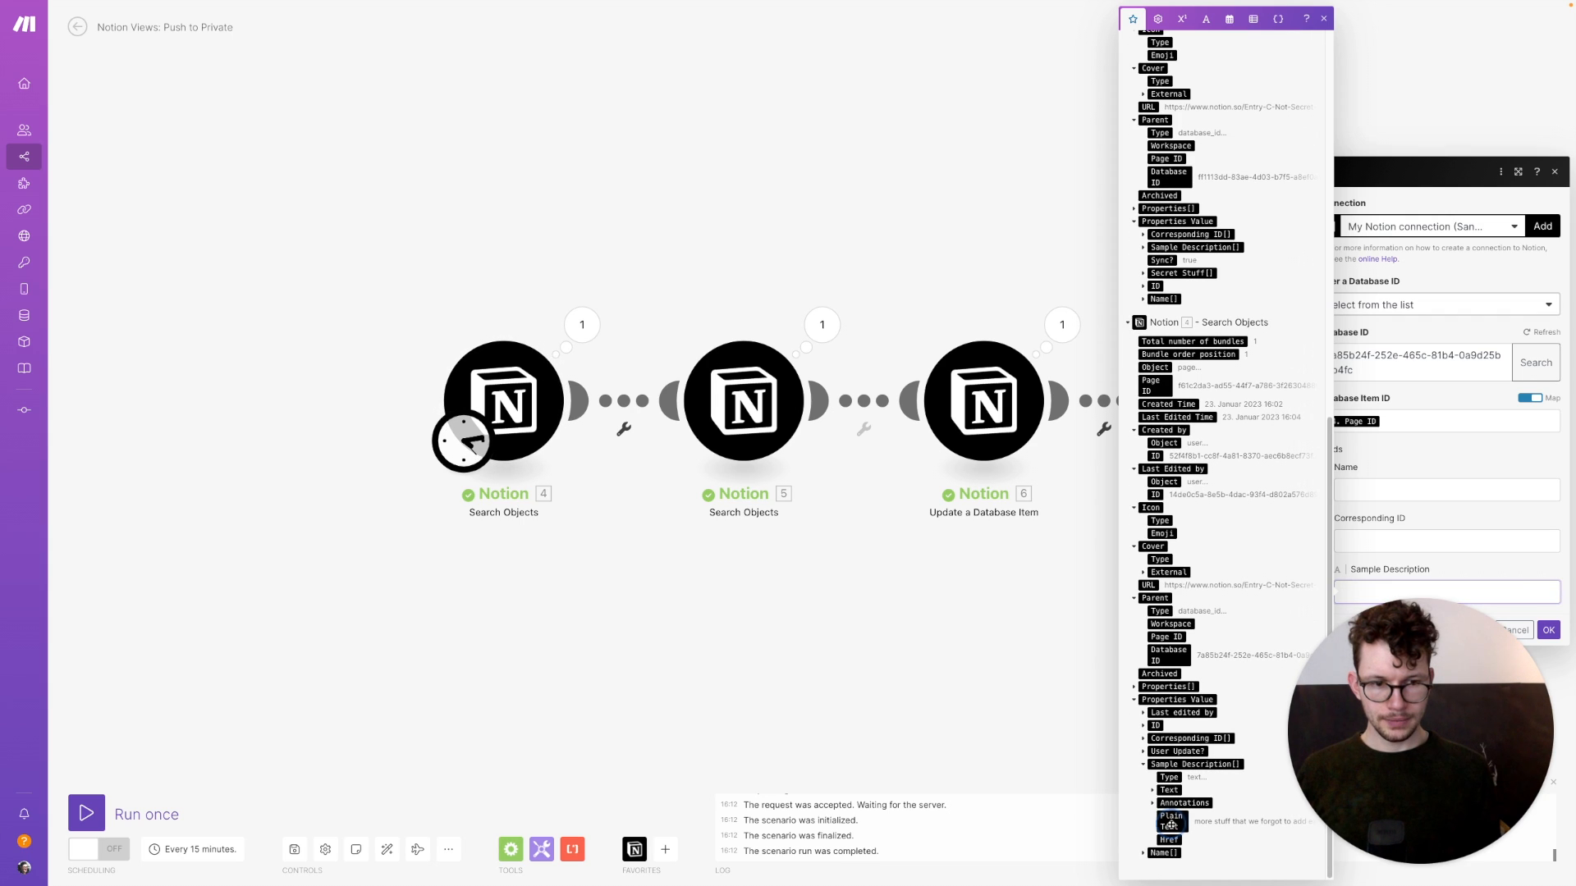
pyautogui.click(1346, 633)
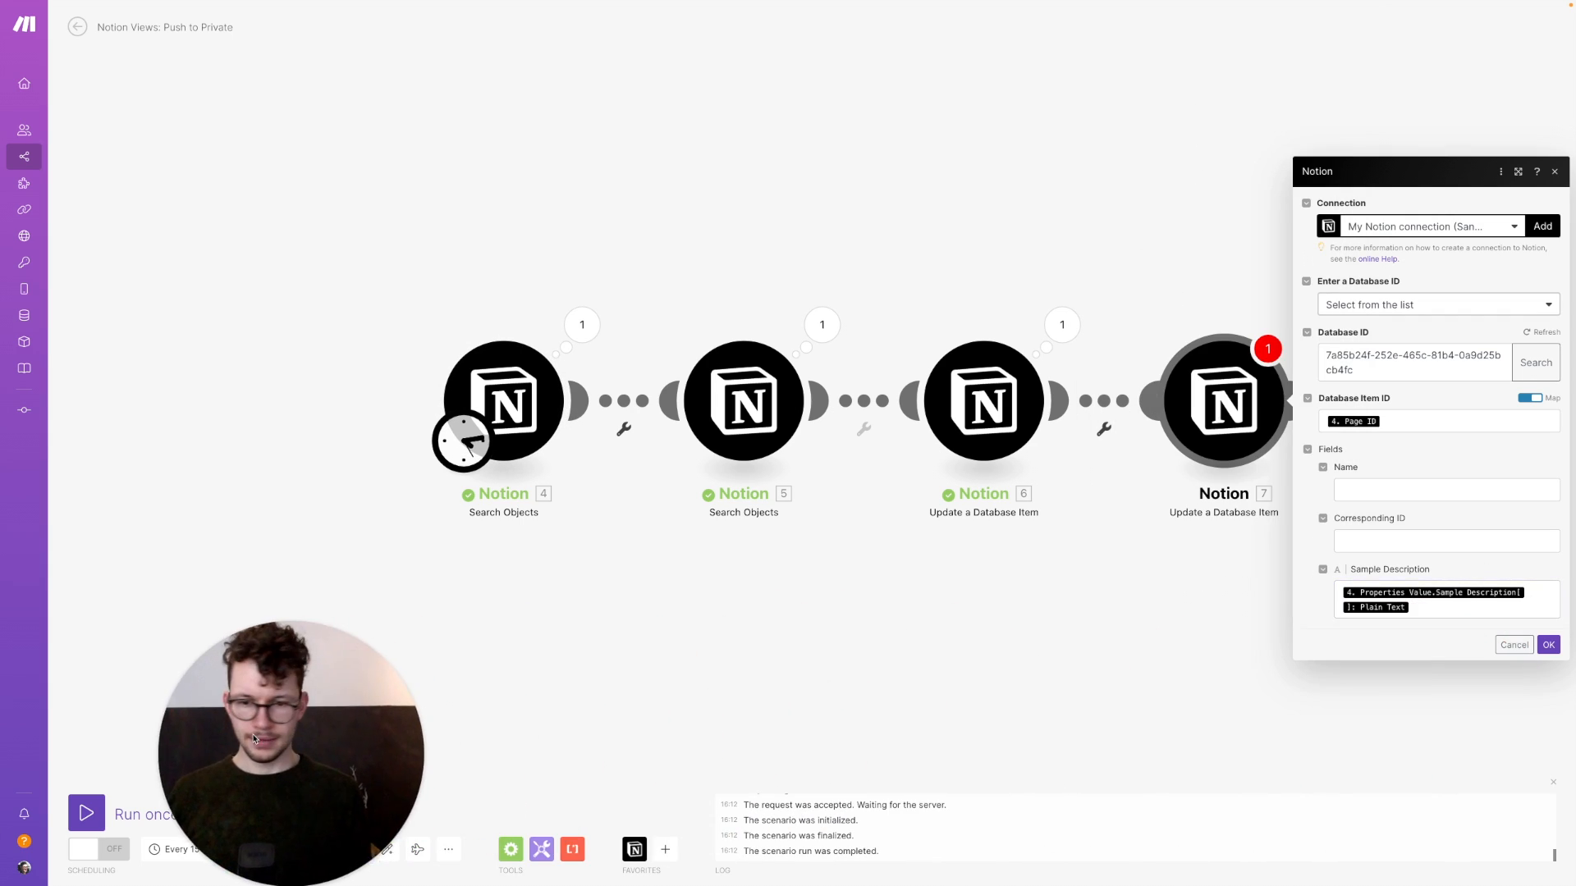
pyautogui.click(1425, 609)
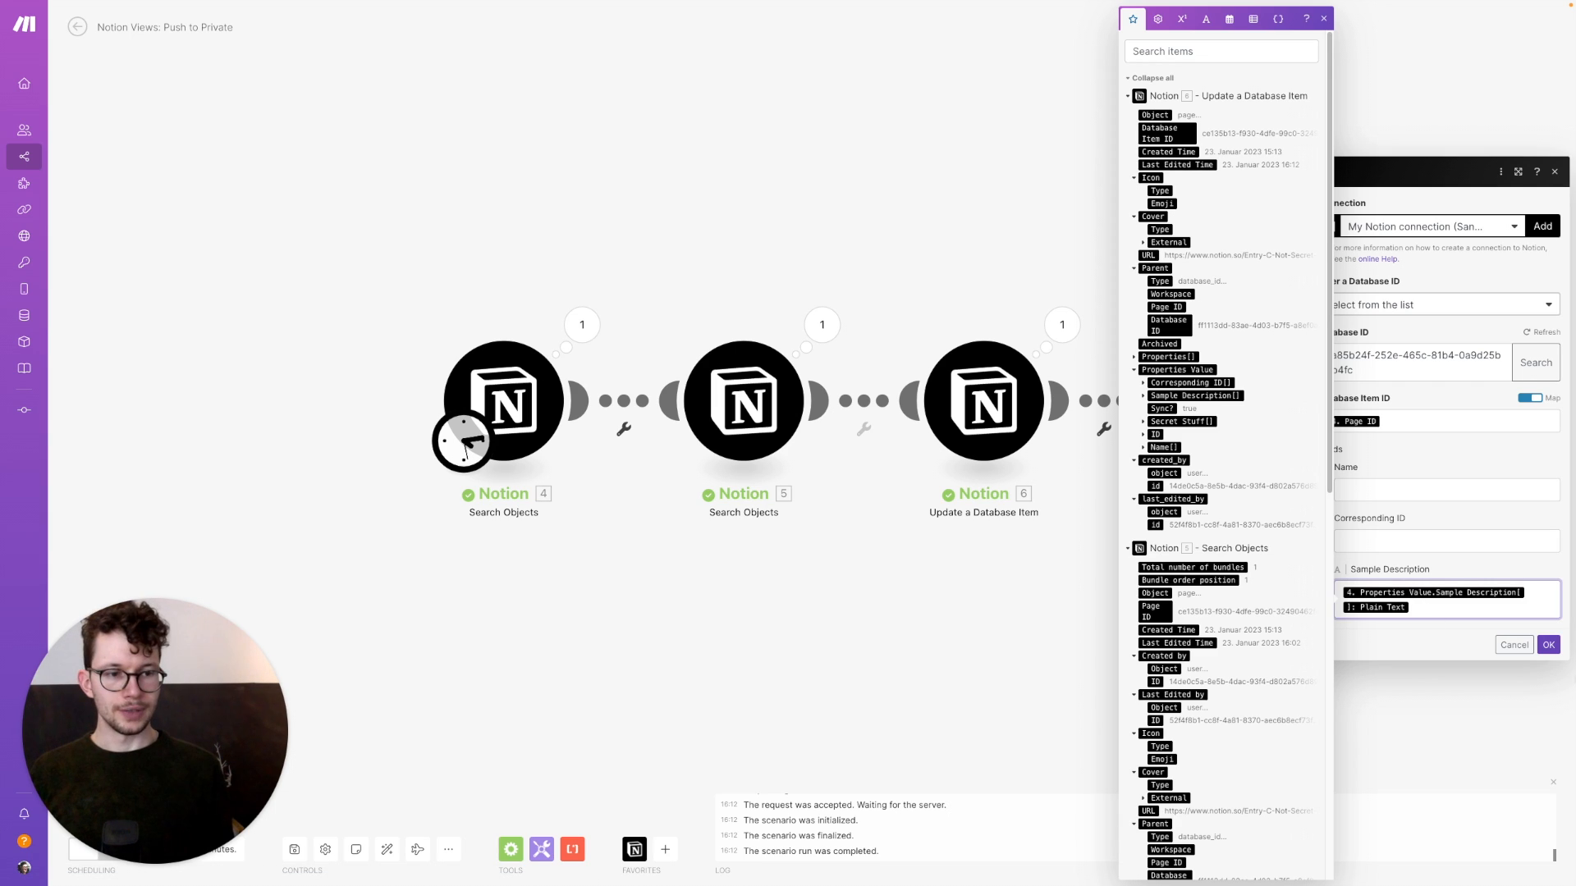
pyautogui.click(1548, 645)
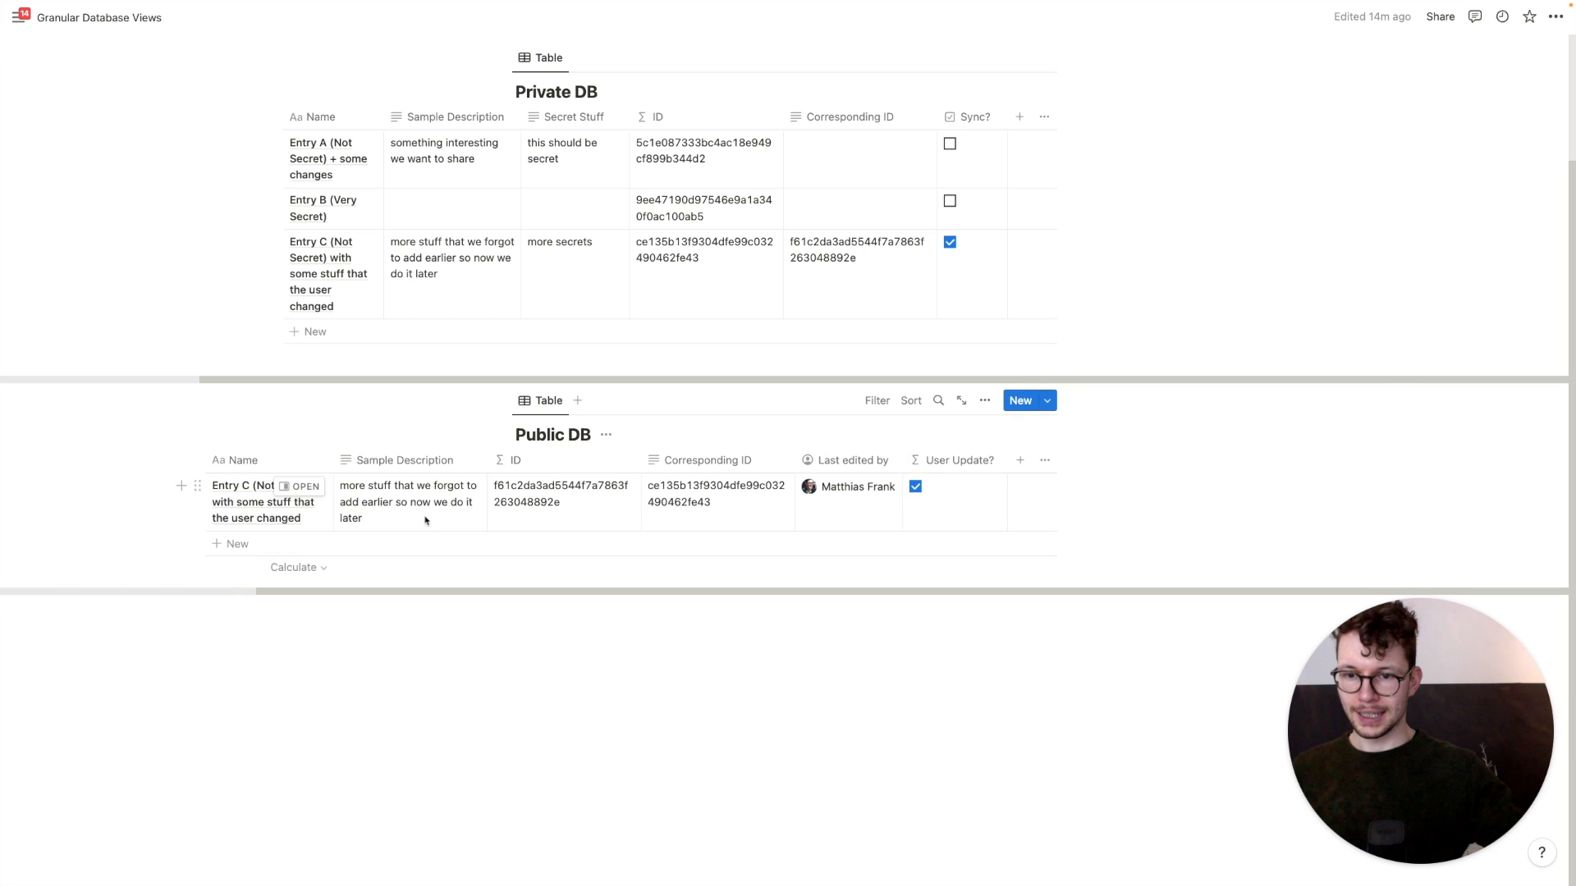
# Run Push to Private once, check the Public DB entry in Notion, then run it again
pyautogui.hotkey('ctrl', 'Left')
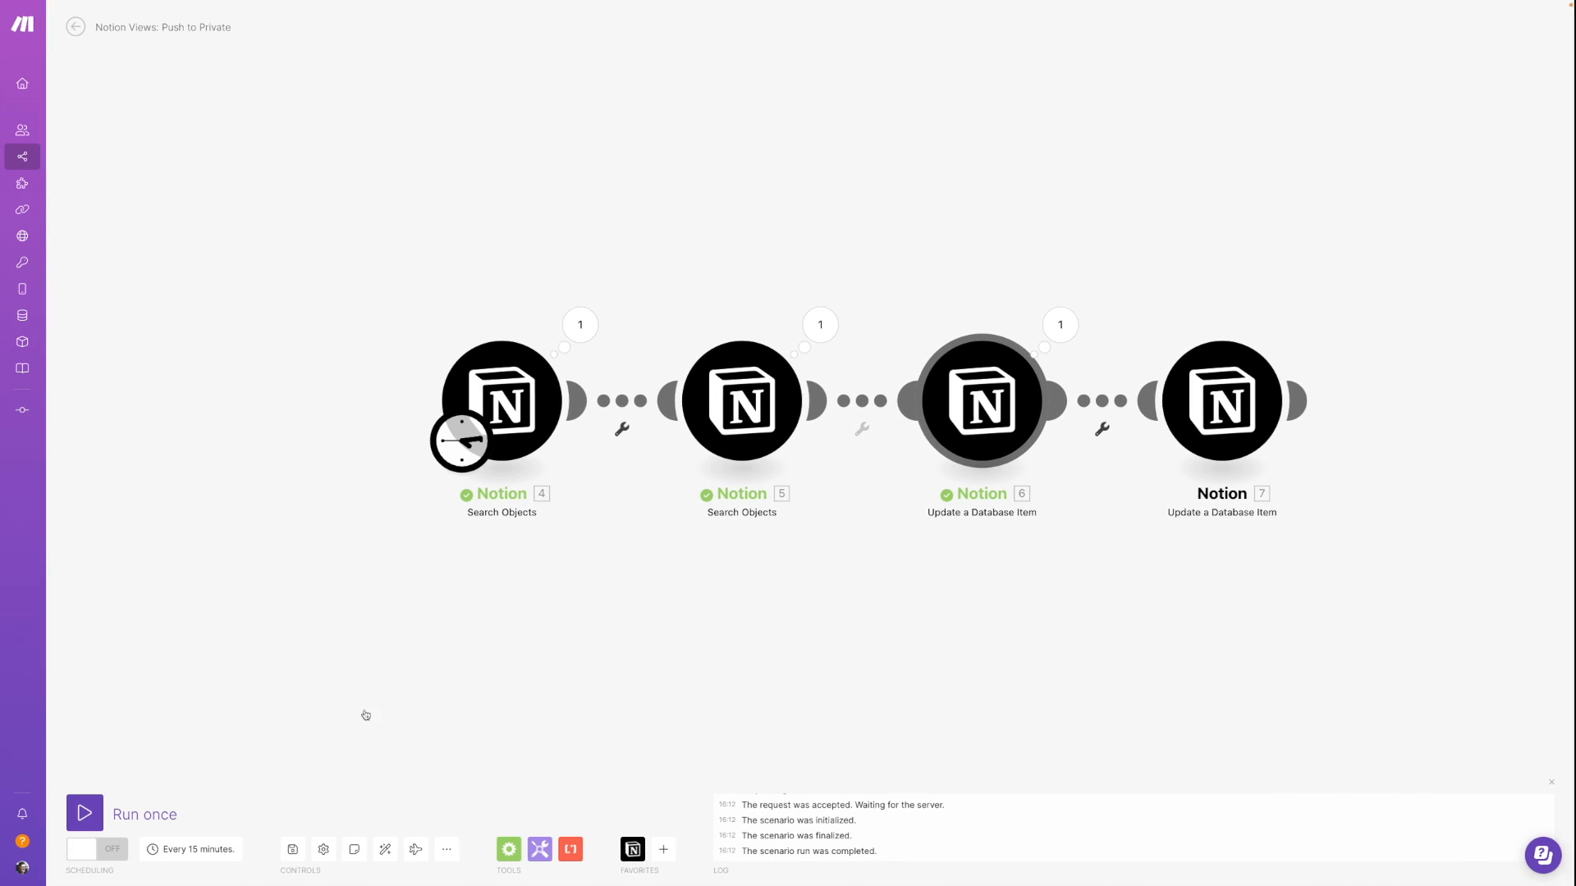
pyautogui.click(85, 823)
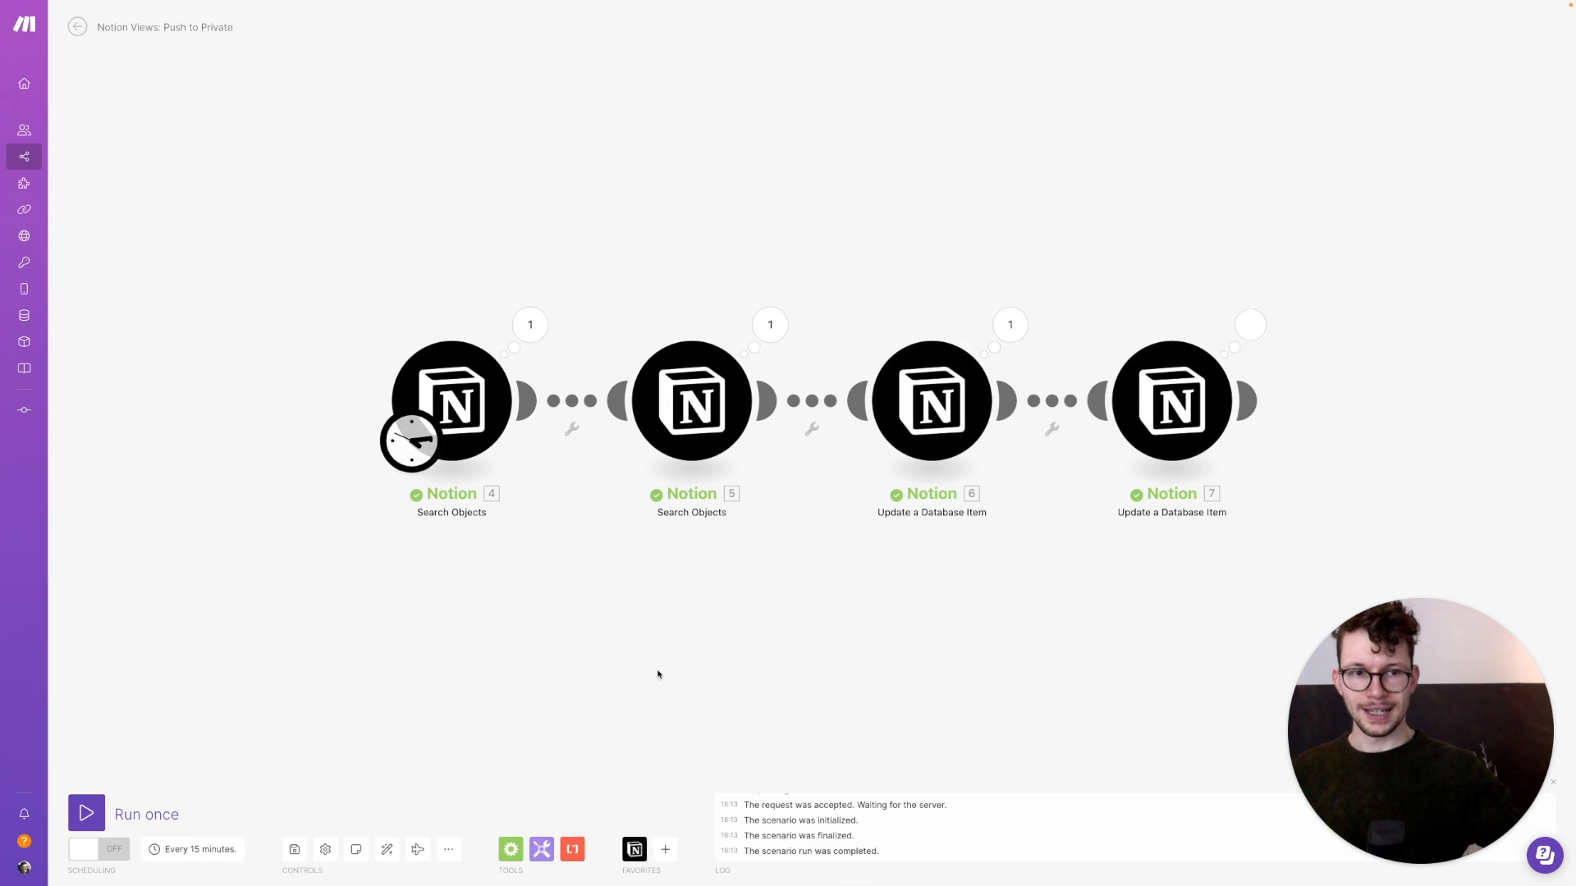
pyautogui.hotkey('ctrl', 'Right')
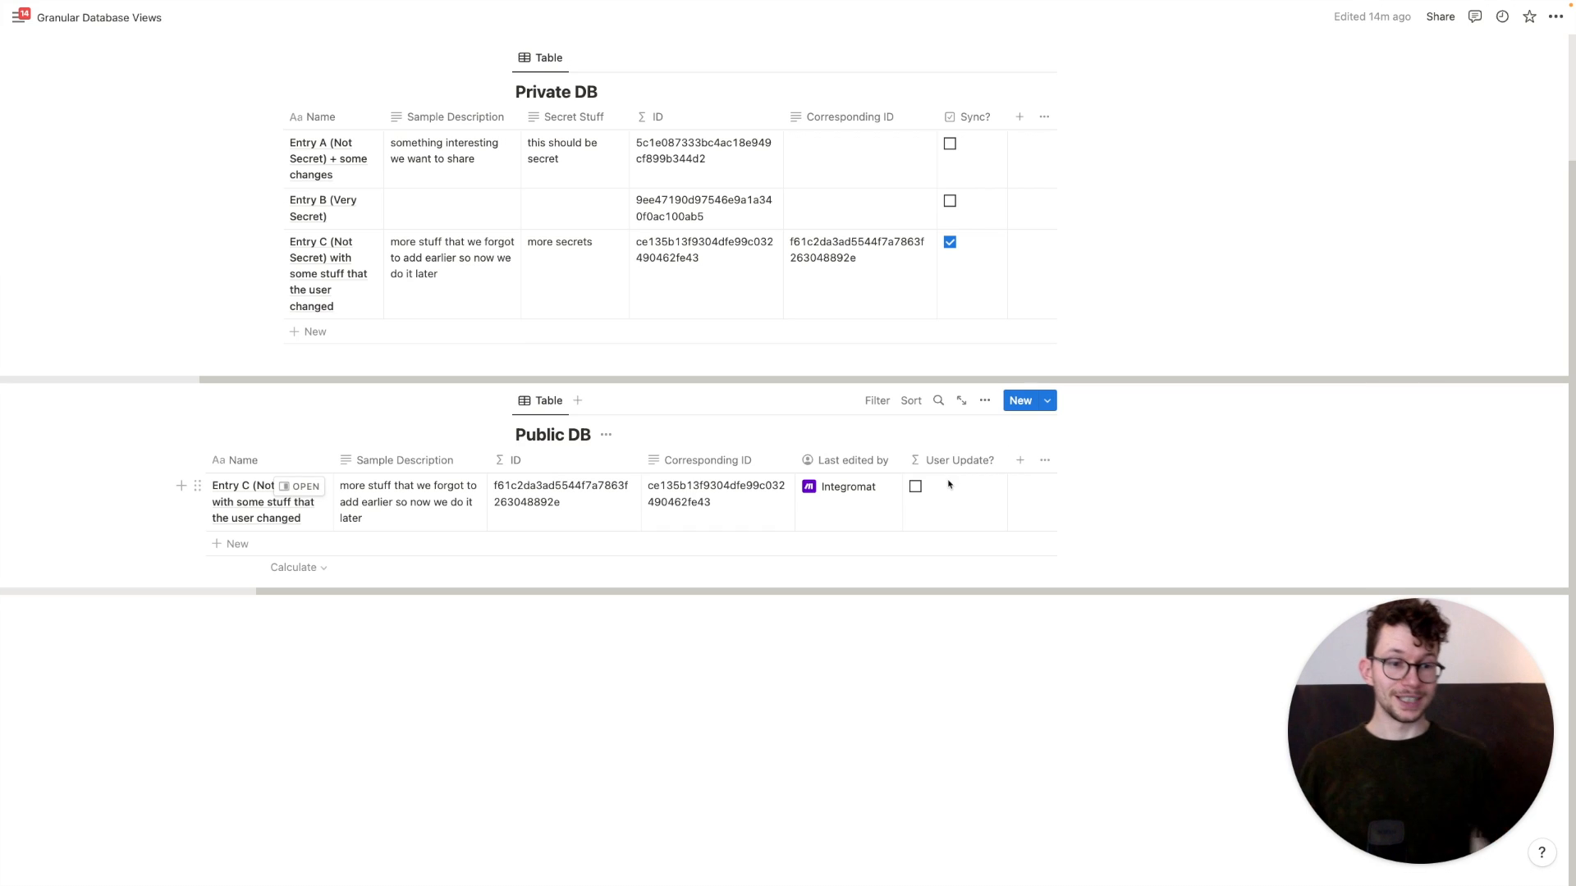
pyautogui.hotkey('ctrl', 'Left')
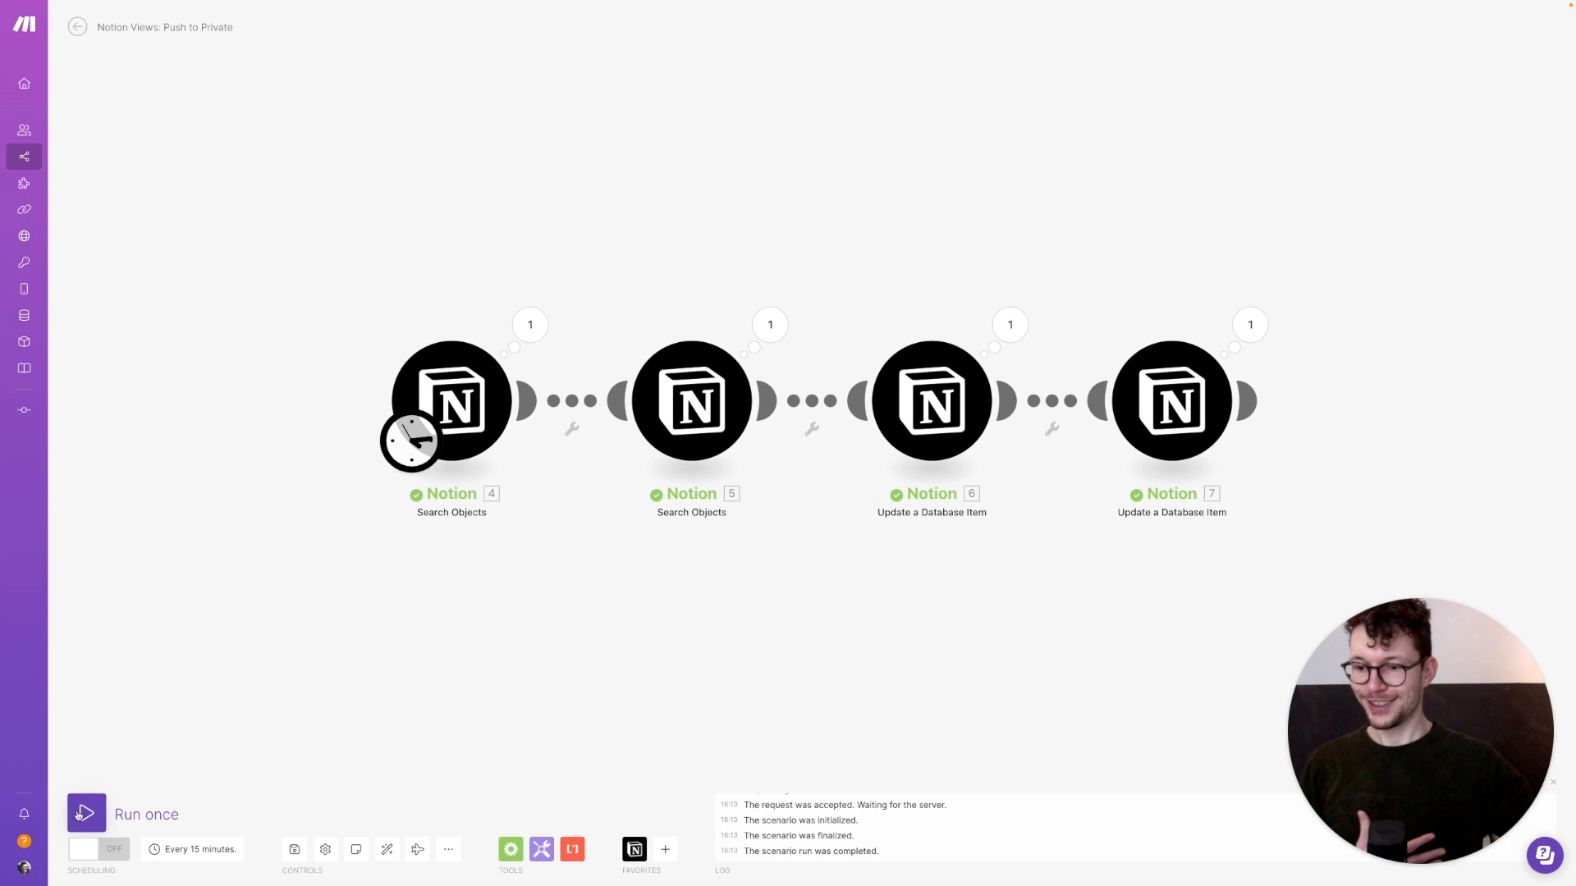
pyautogui.click(80, 813)
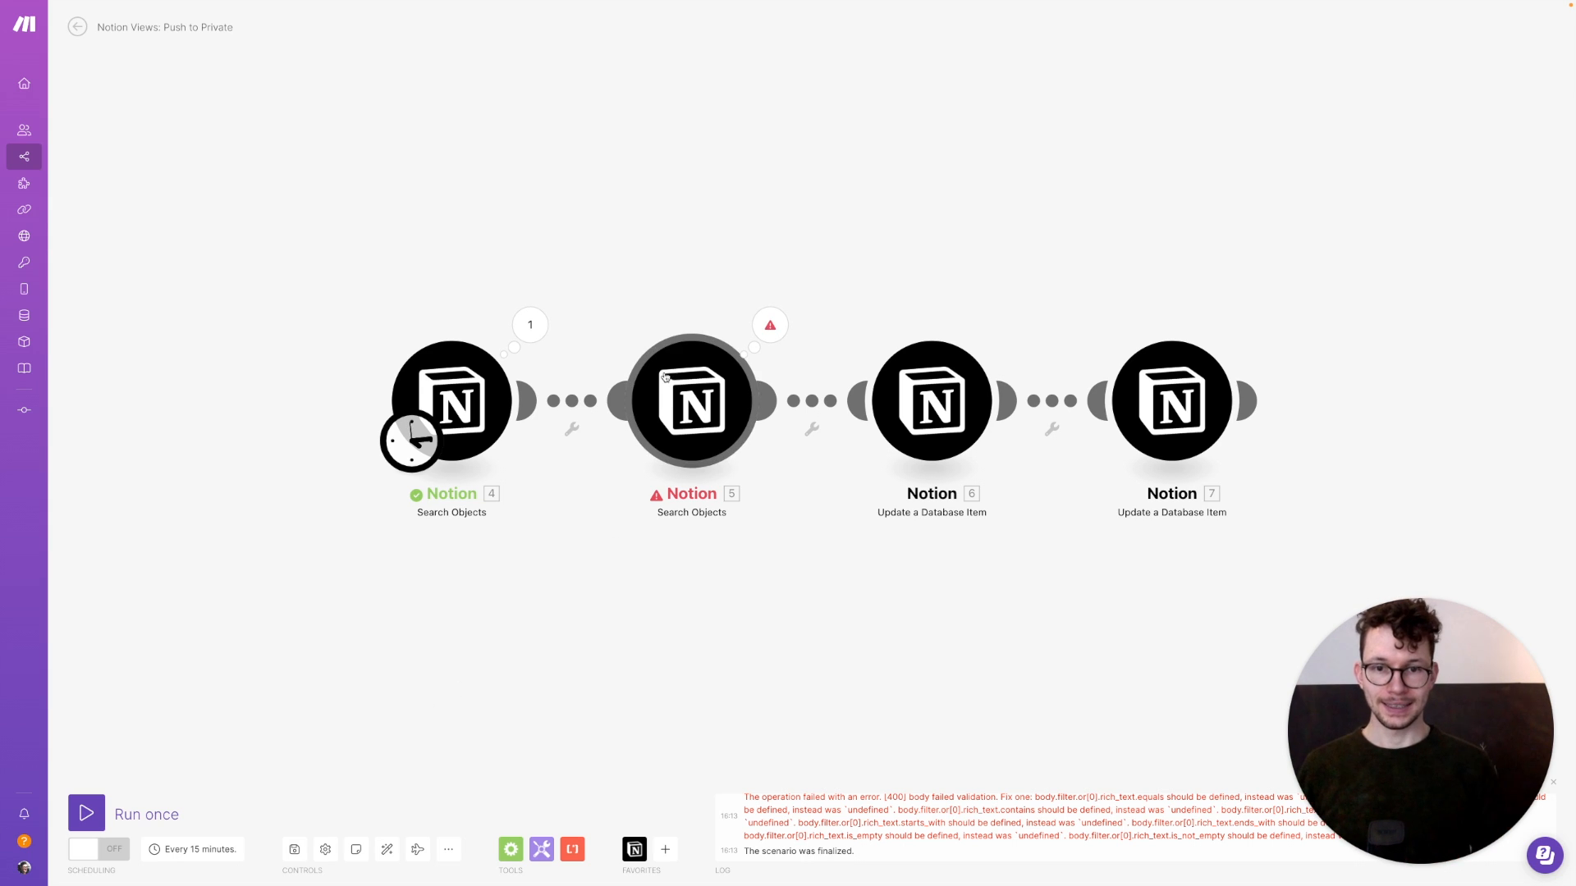
# Attach an Ignore error handler to the failing Search Objects module 5
pyautogui.click(657, 430)
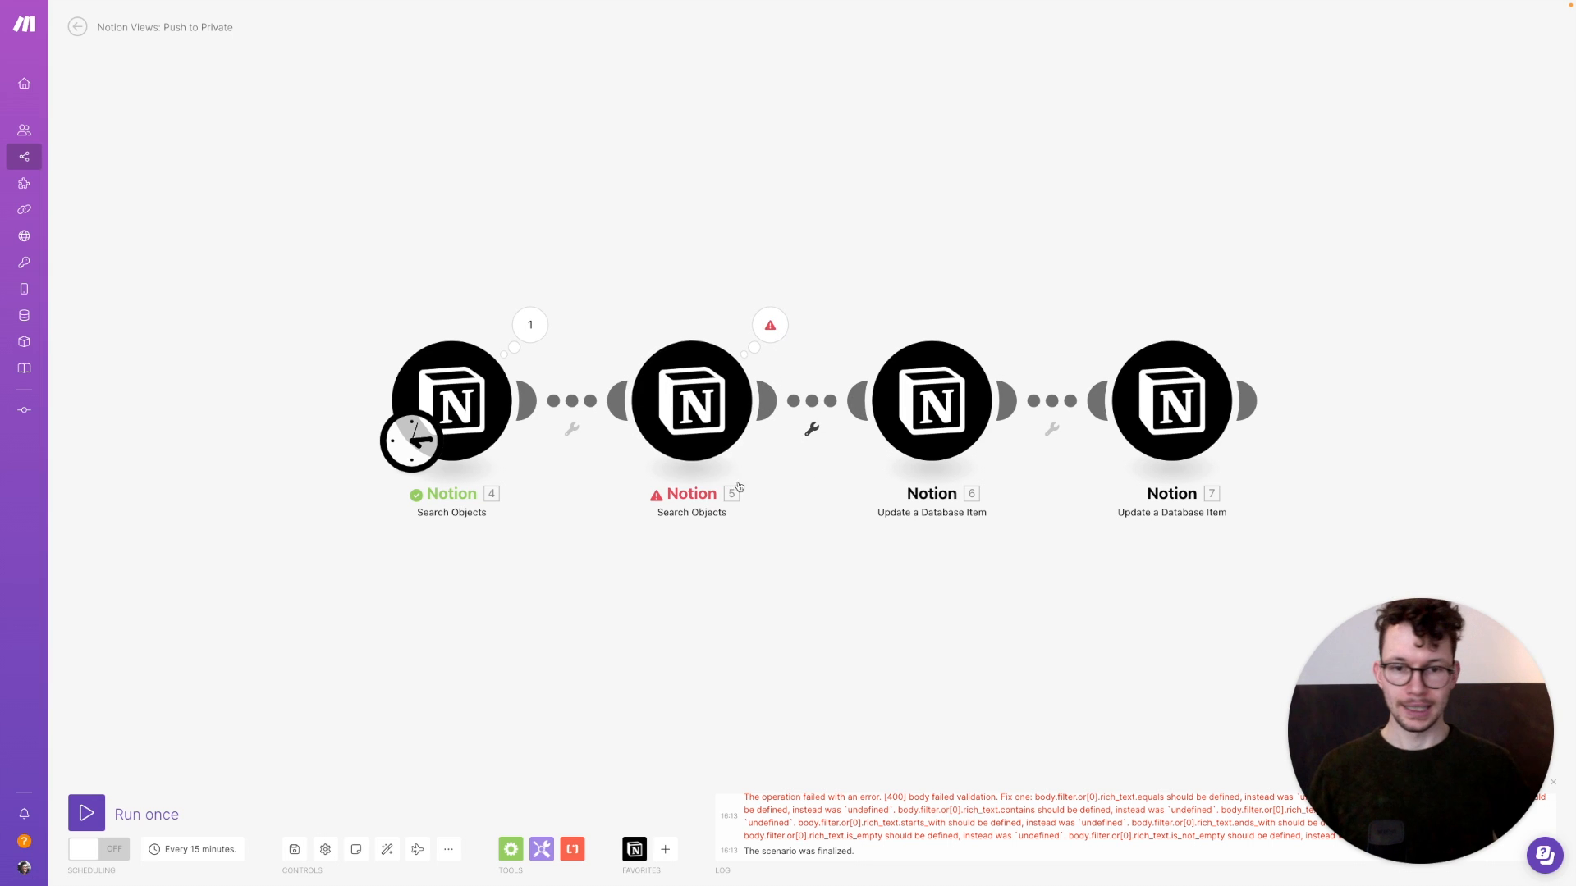
pyautogui.rightClick(701, 392)
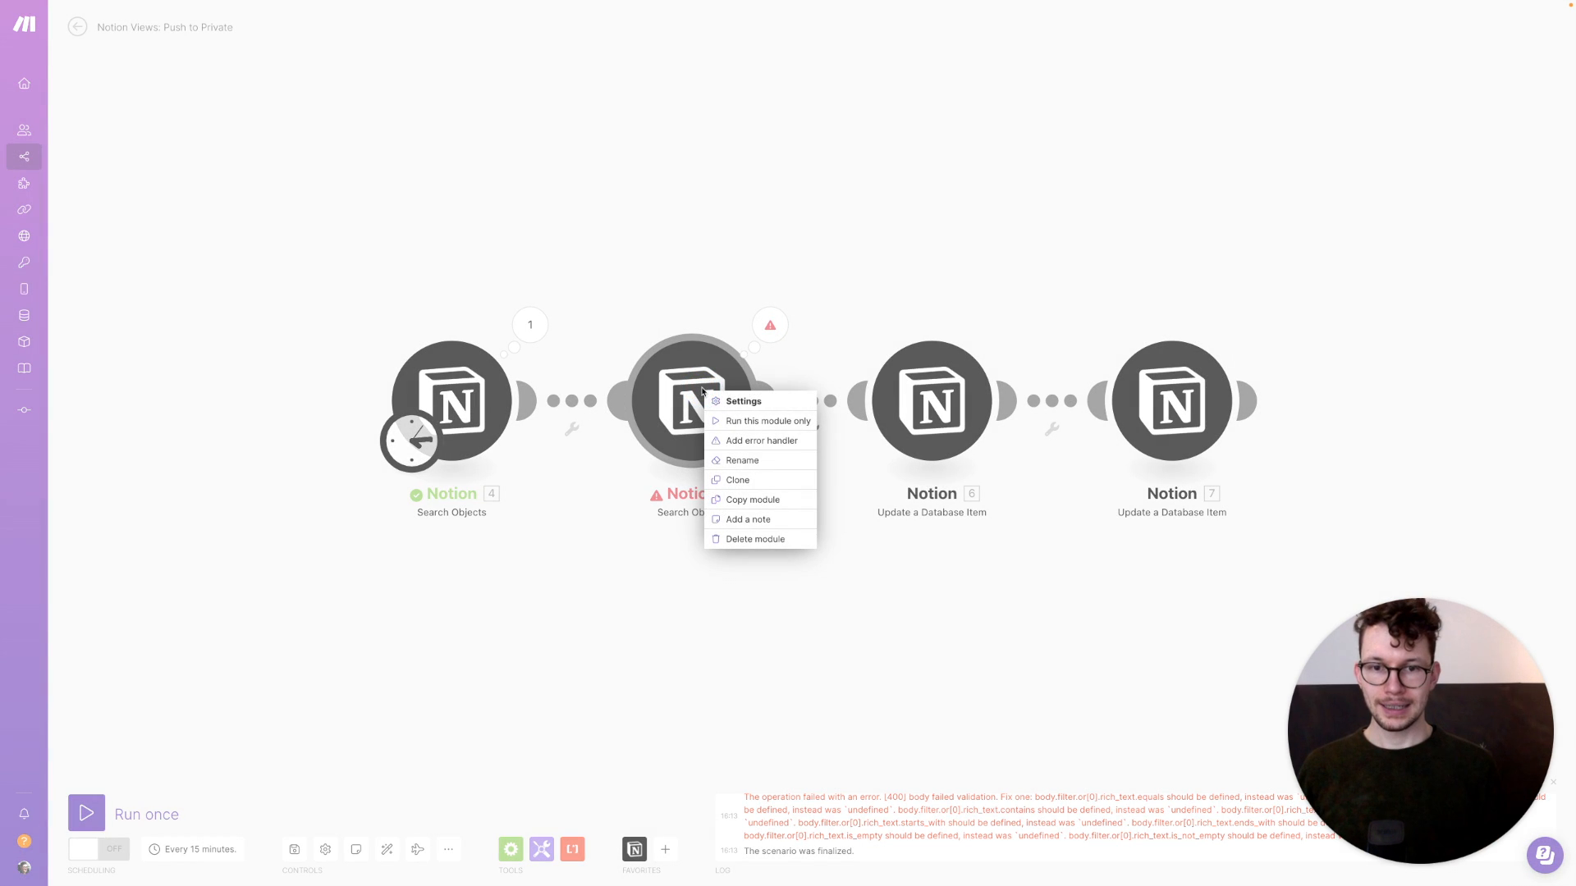
pyautogui.click(748, 441)
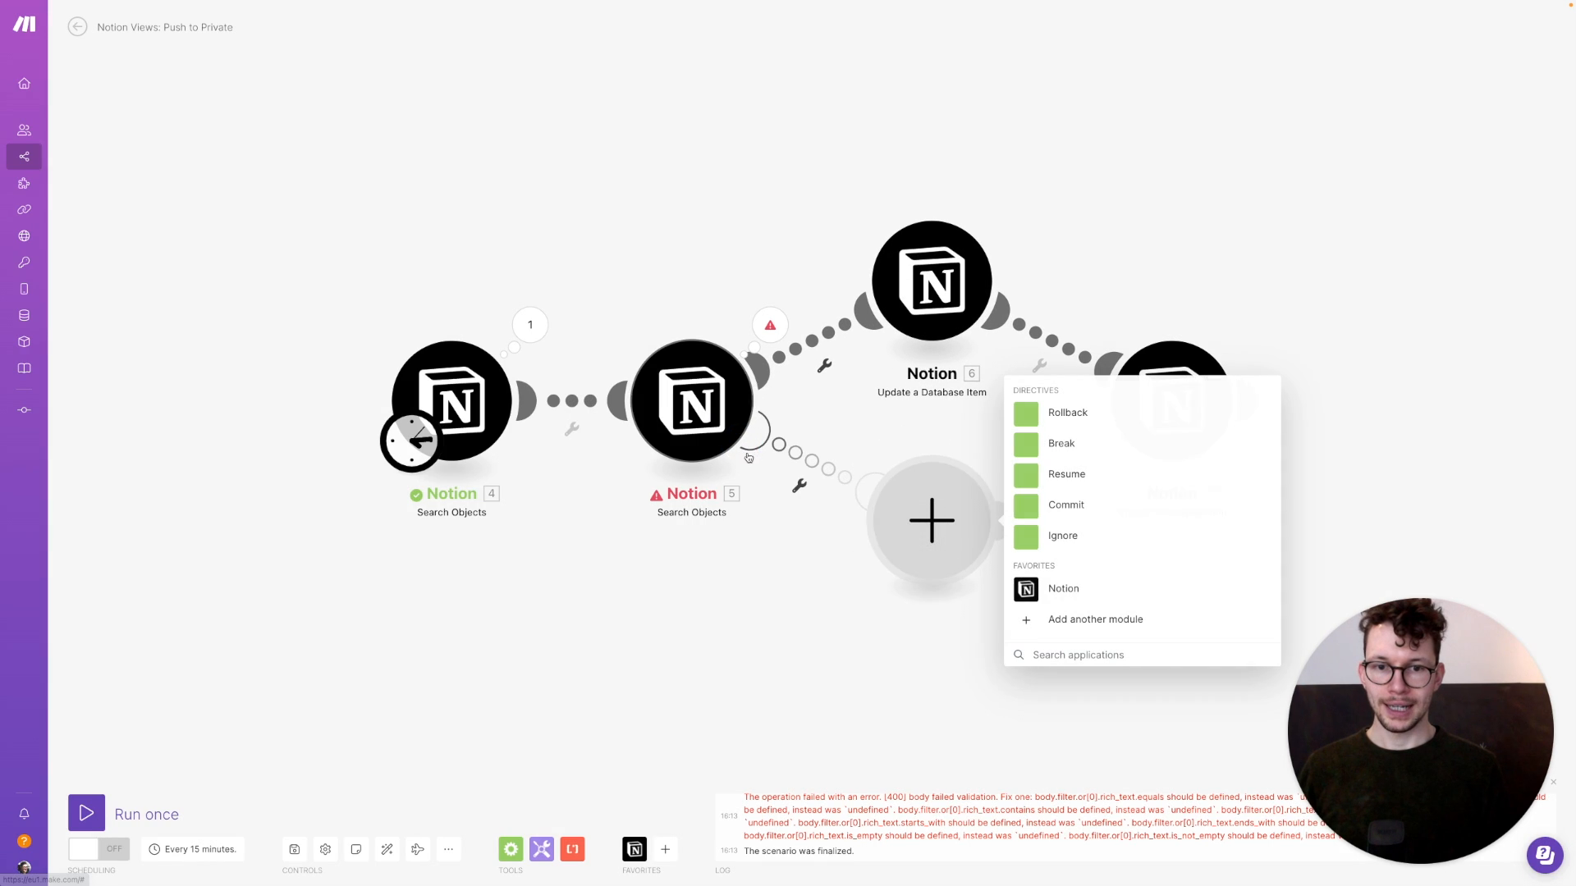
pyautogui.click(1027, 537)
pyautogui.moveTo(883, 549); pyautogui.dragTo(771, 601)
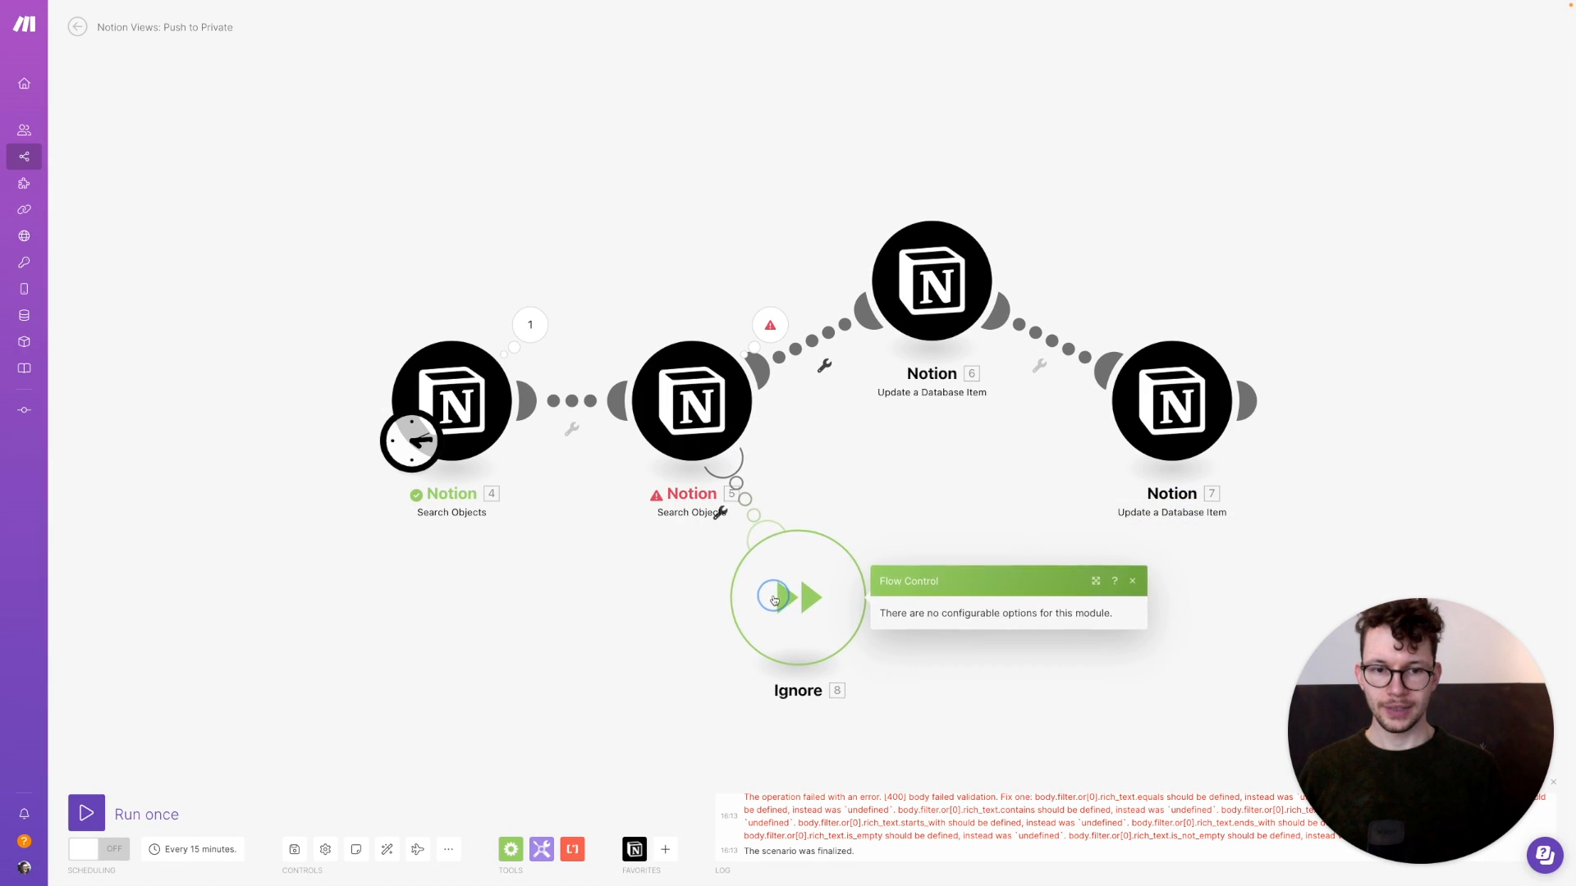
pyautogui.click(591, 602)
# Save the scenario, auto-align its modules, and start a test run
pyautogui.click(297, 854)
pyautogui.click(387, 852)
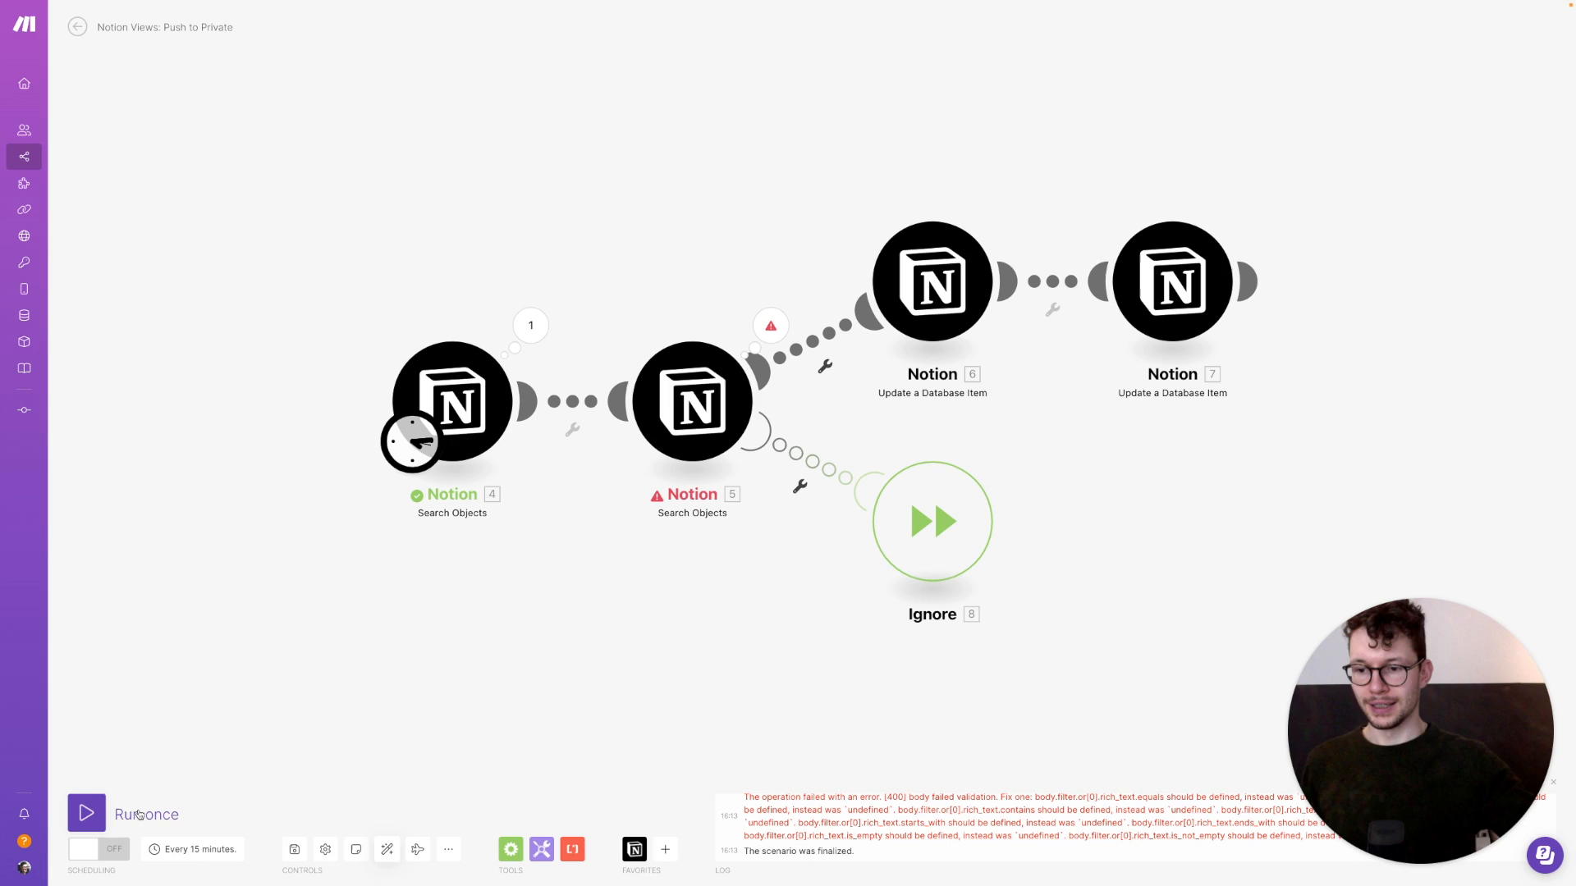
pyautogui.click(88, 813)
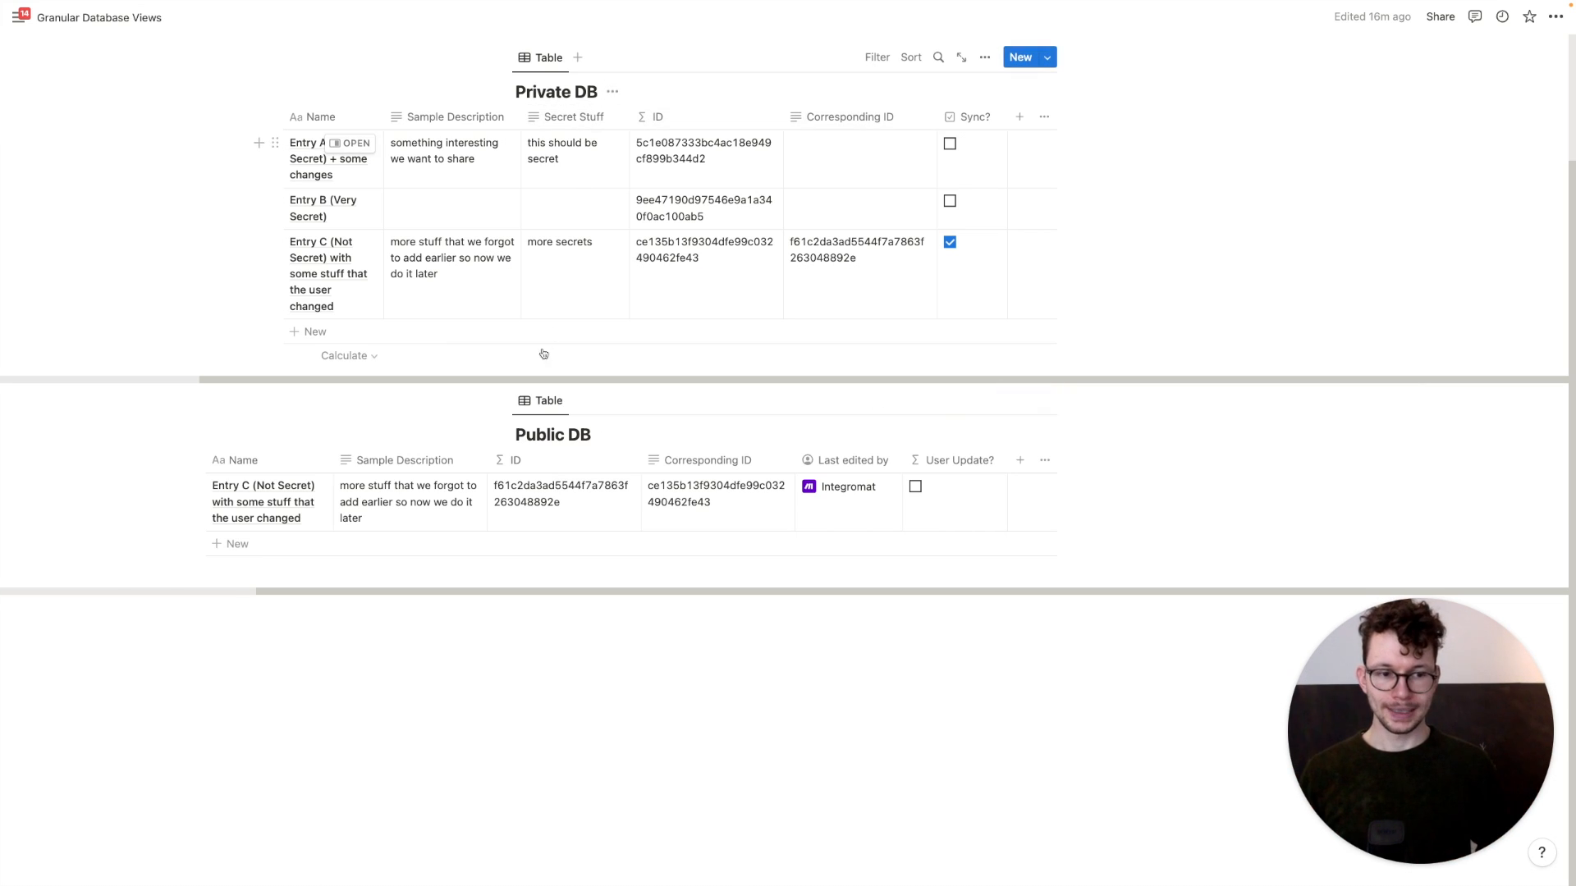
# Switch from Notion back to the Sync Information from Private to Public scenario in Make
pyautogui.hotkey('ctrl', 'Right')
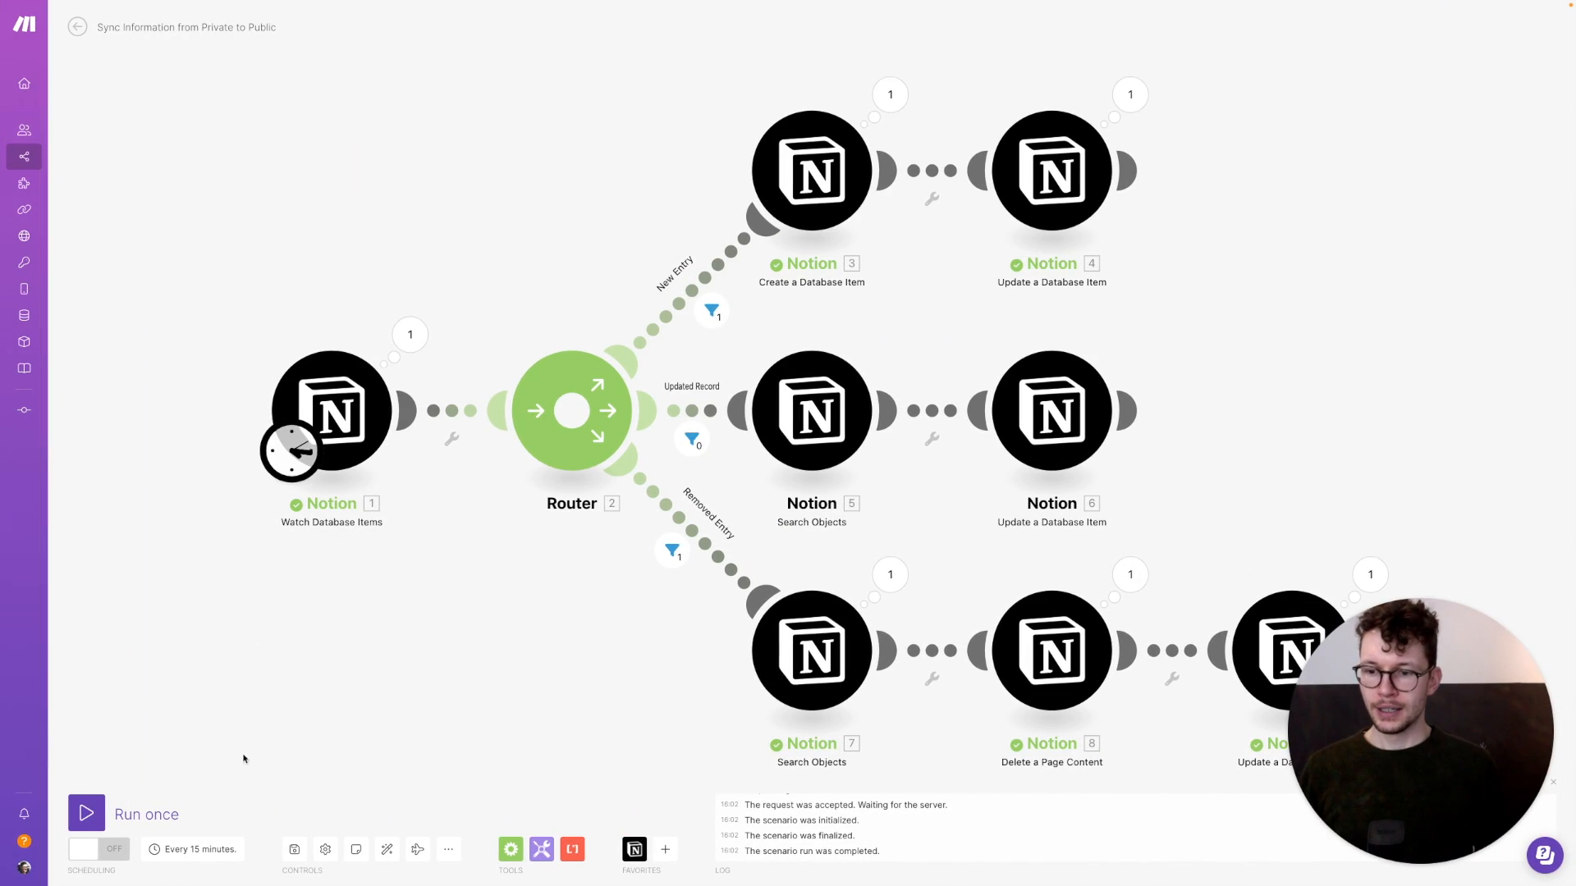
# Switch on the Private-to-Public sync scenario, scheduled to run every day at 04:00
pyautogui.click(109, 850)
pyautogui.click(195, 857)
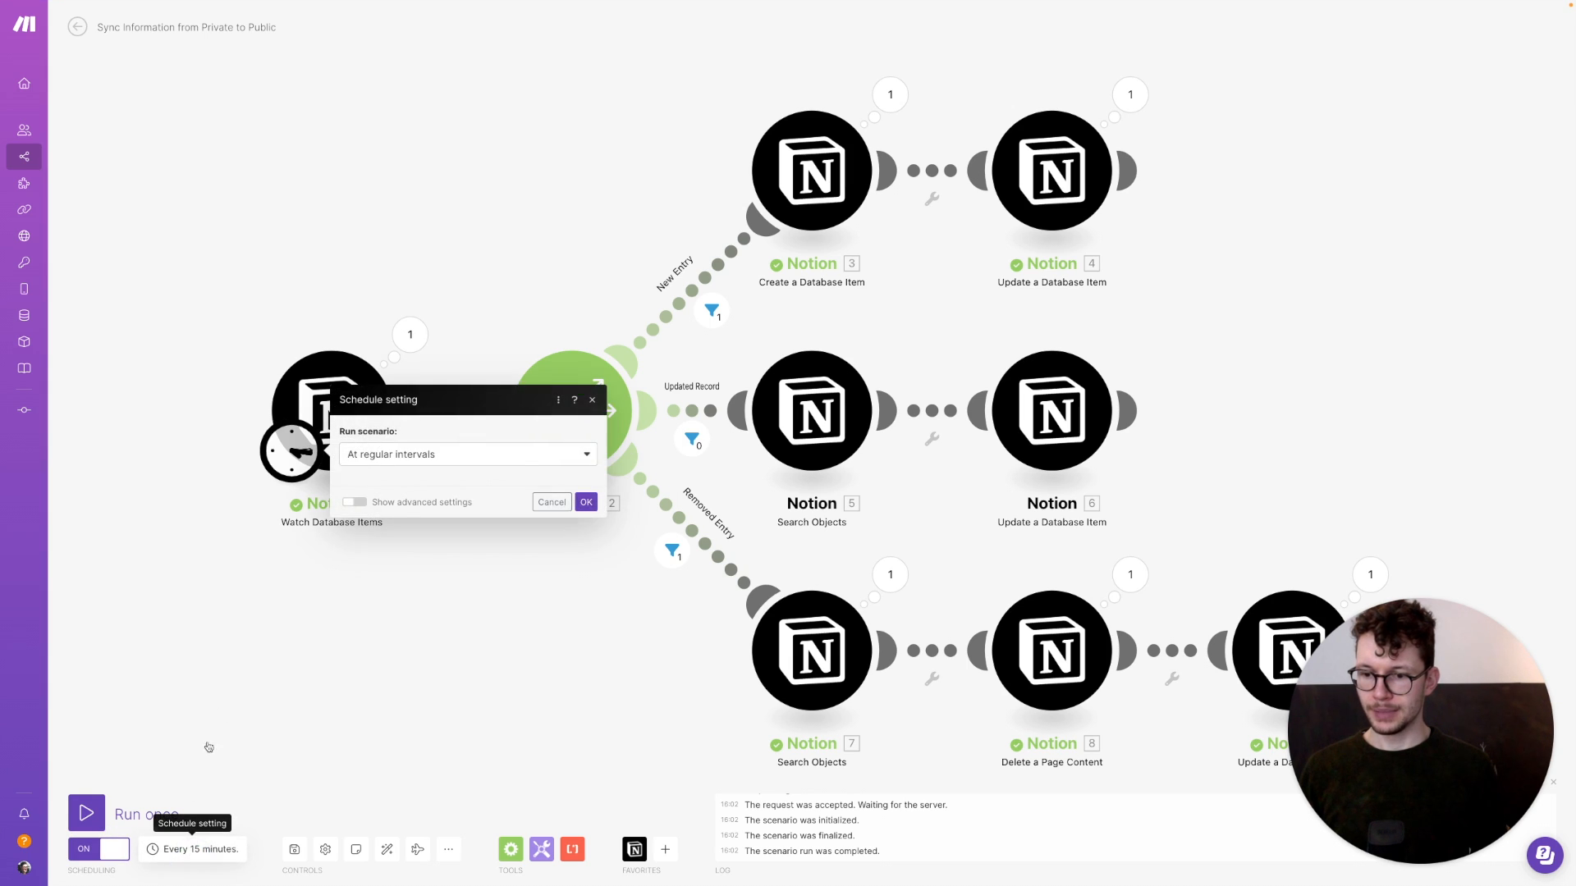
pyautogui.click(393, 423)
pyautogui.click(408, 377)
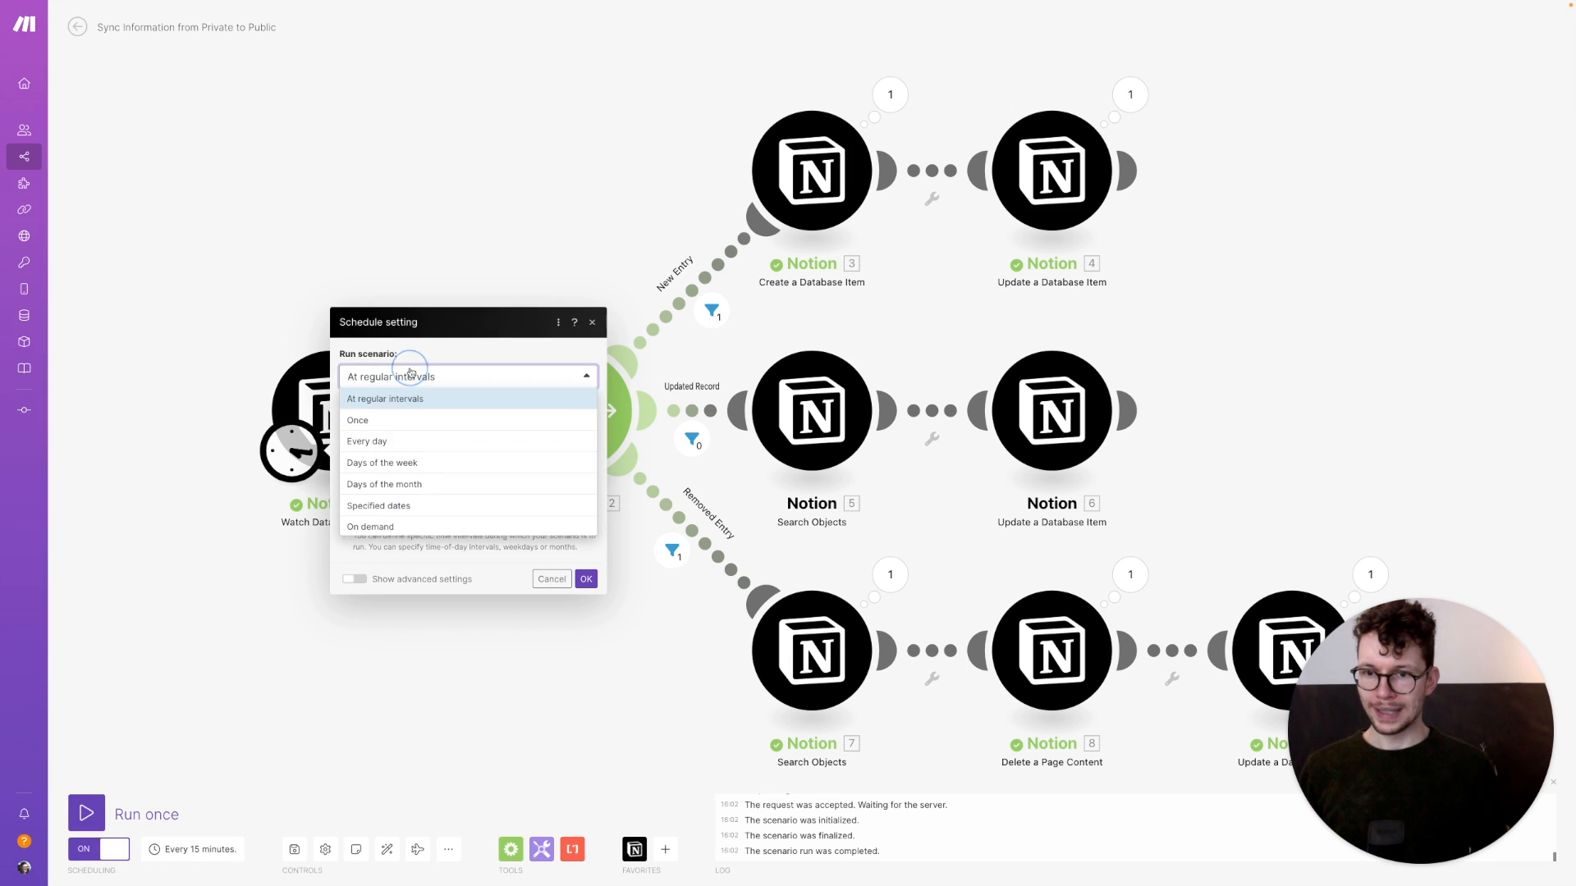
pyautogui.click(381, 440)
pyautogui.click(380, 475)
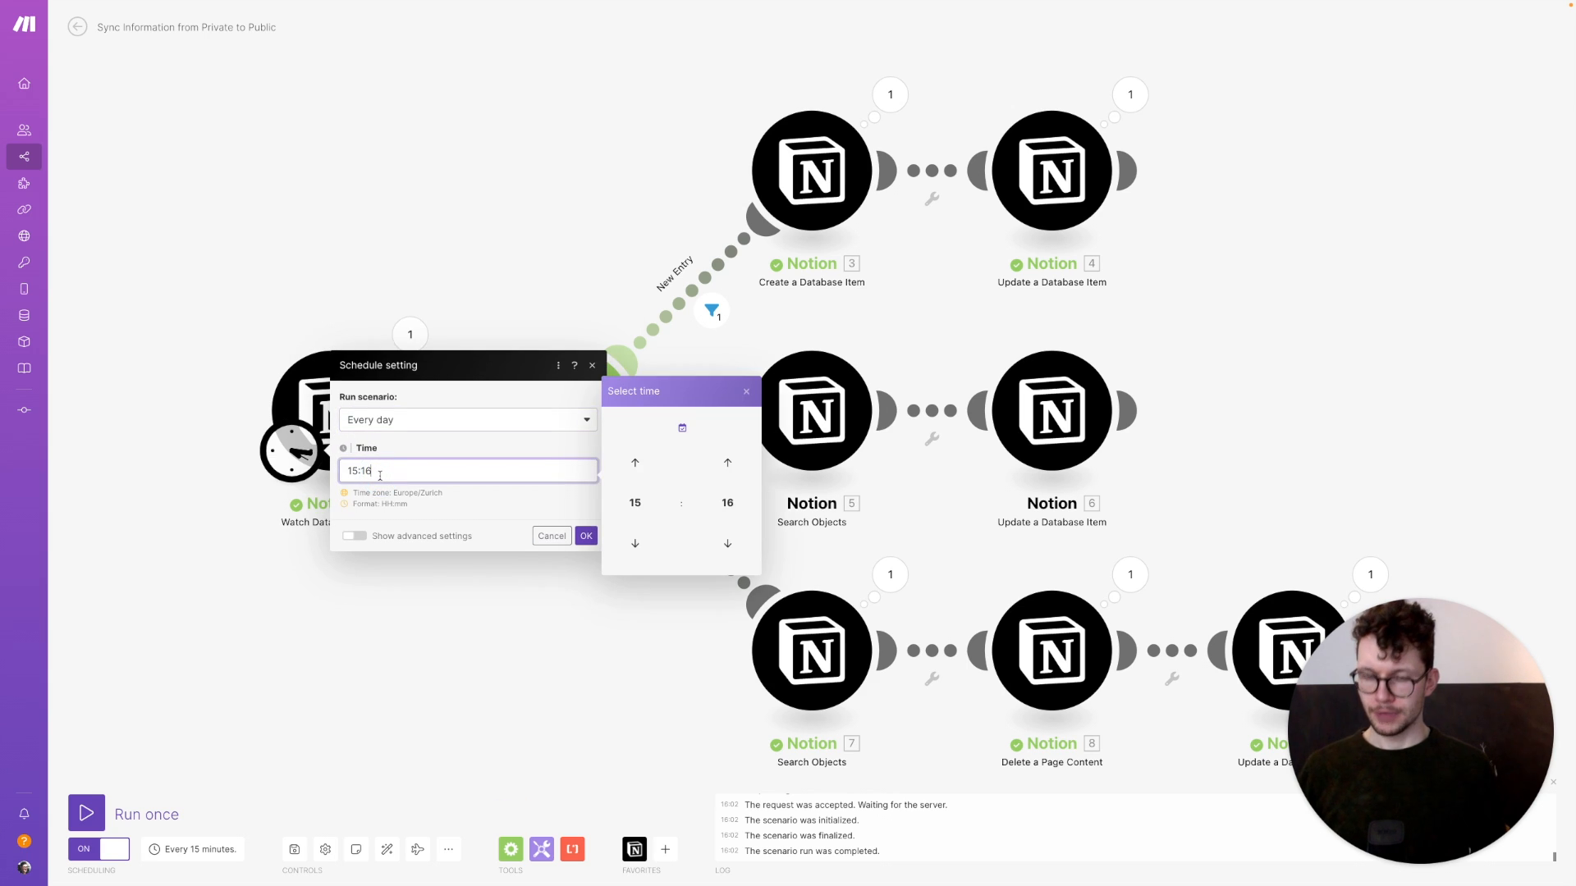
pyautogui.press('super+a')
pyautogui.write('0')
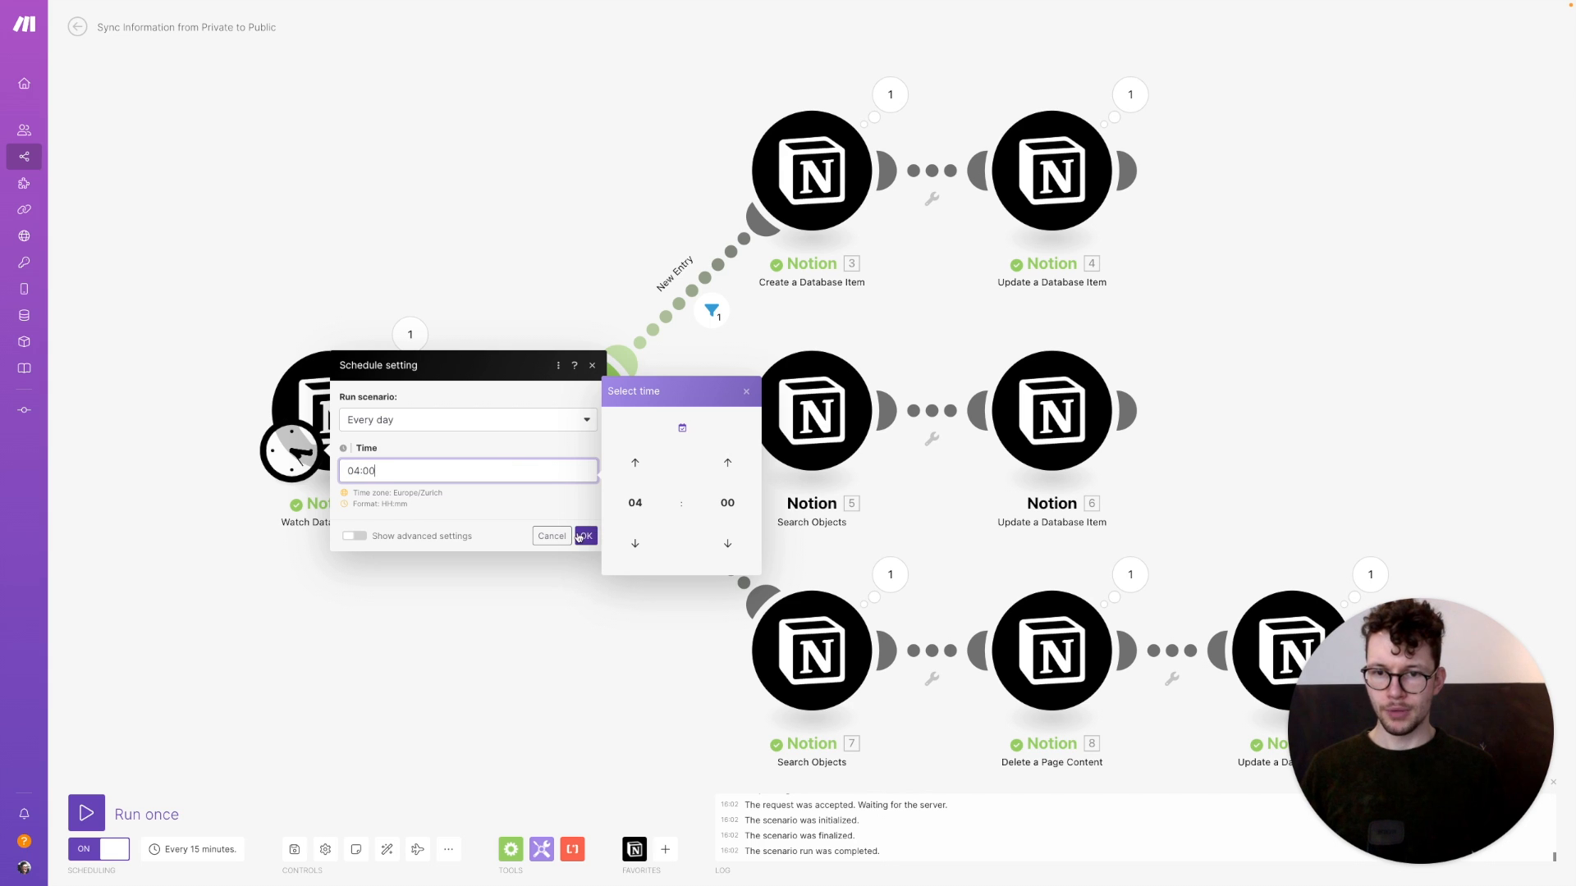
pyautogui.click(581, 536)
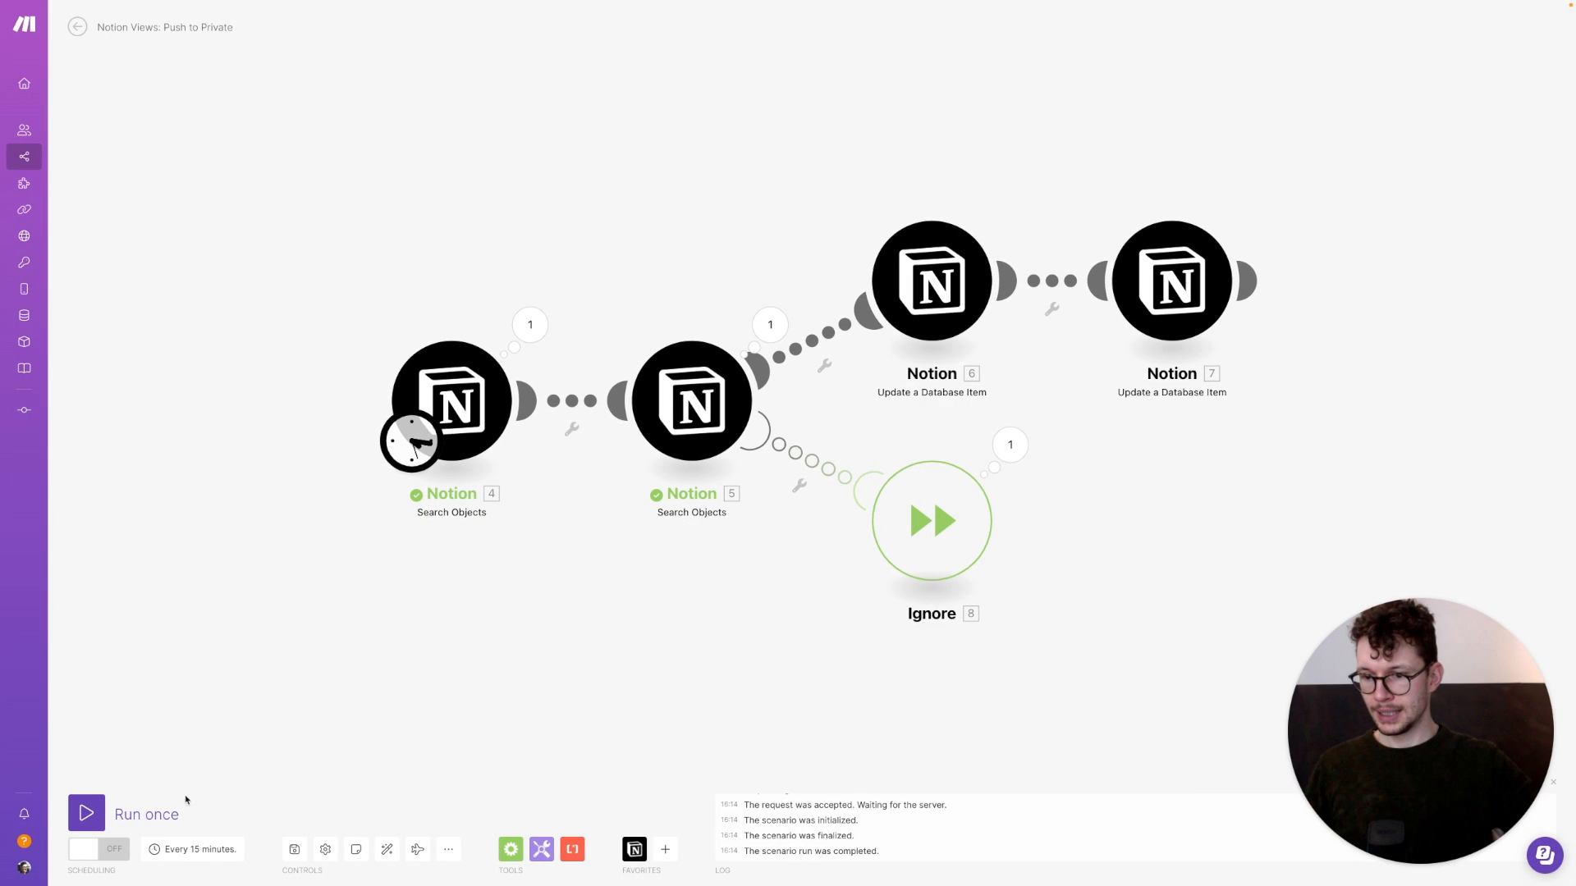
# Switch on Push to Private, scheduled to run every day at 05:00
pyautogui.click(93, 849)
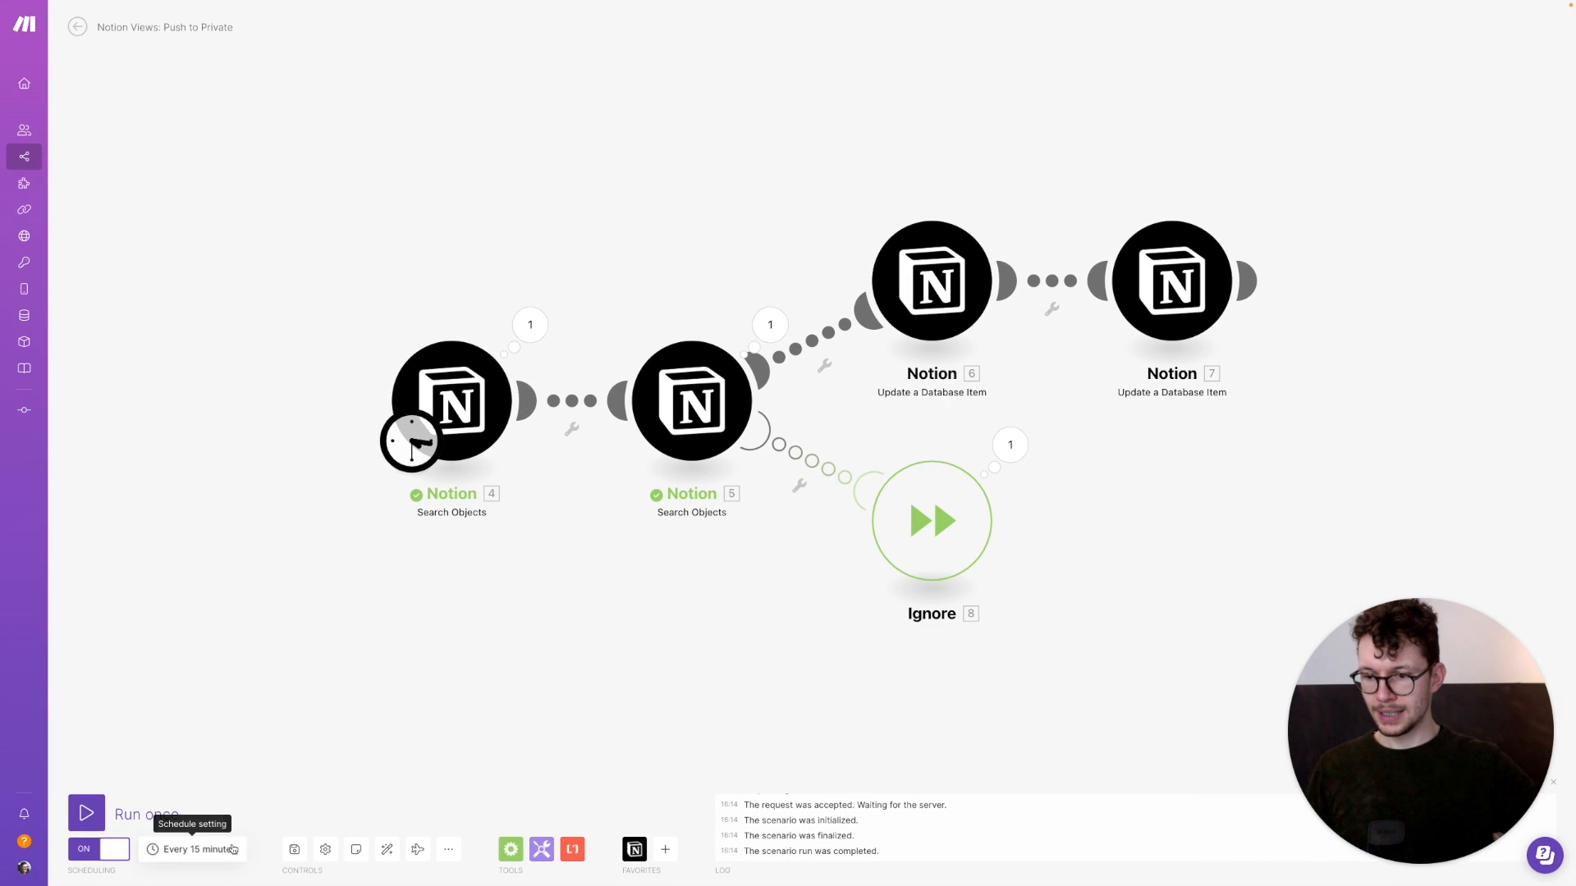
pyautogui.click(194, 850)
pyautogui.click(495, 376)
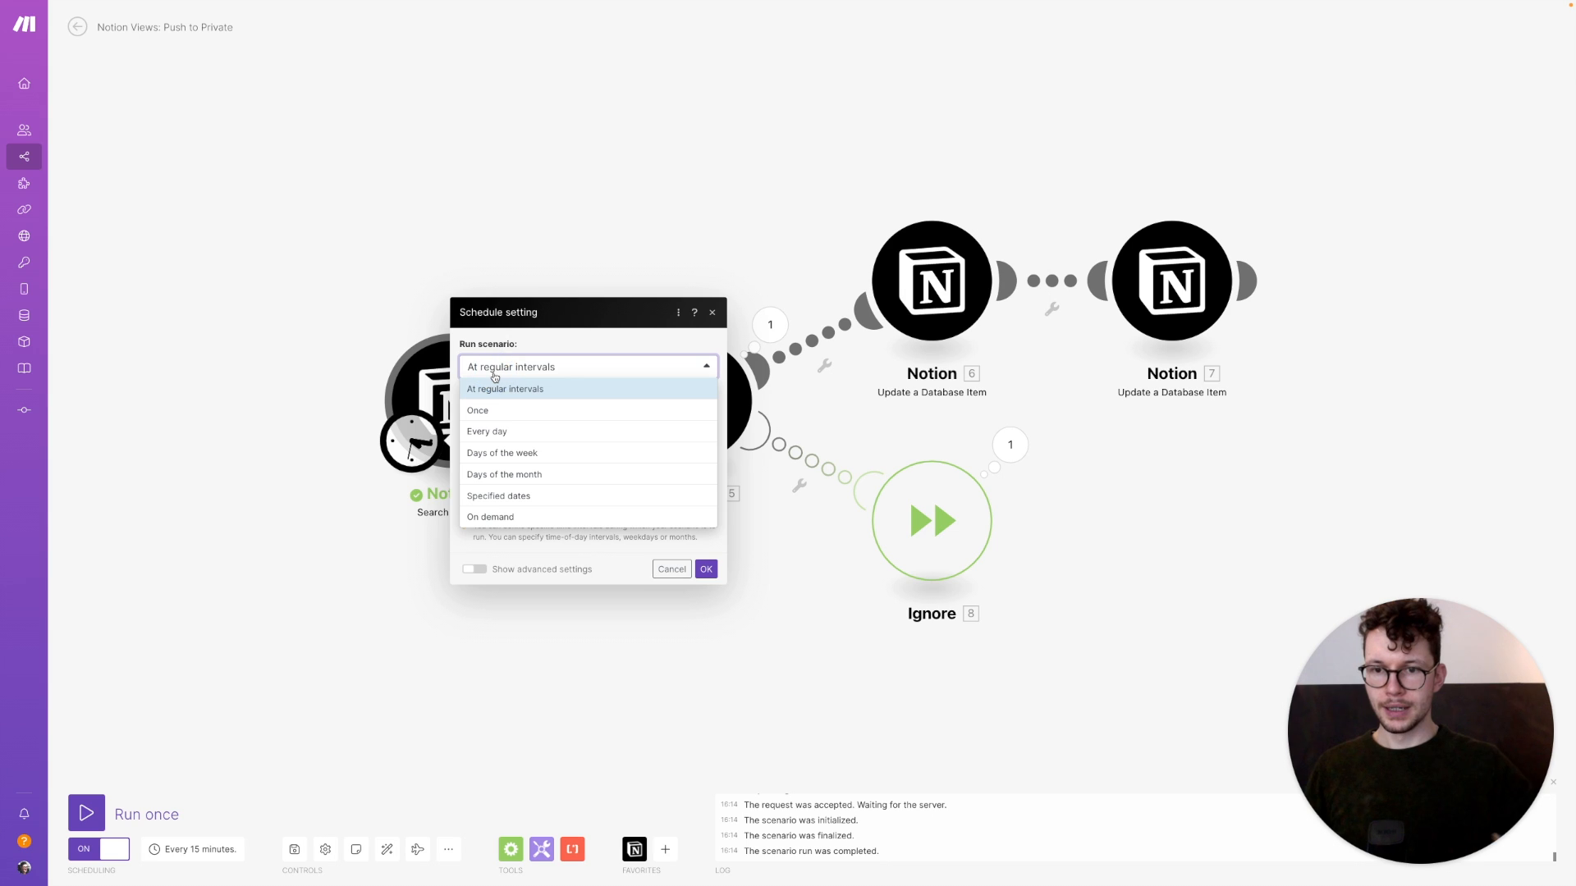
pyautogui.click(496, 429)
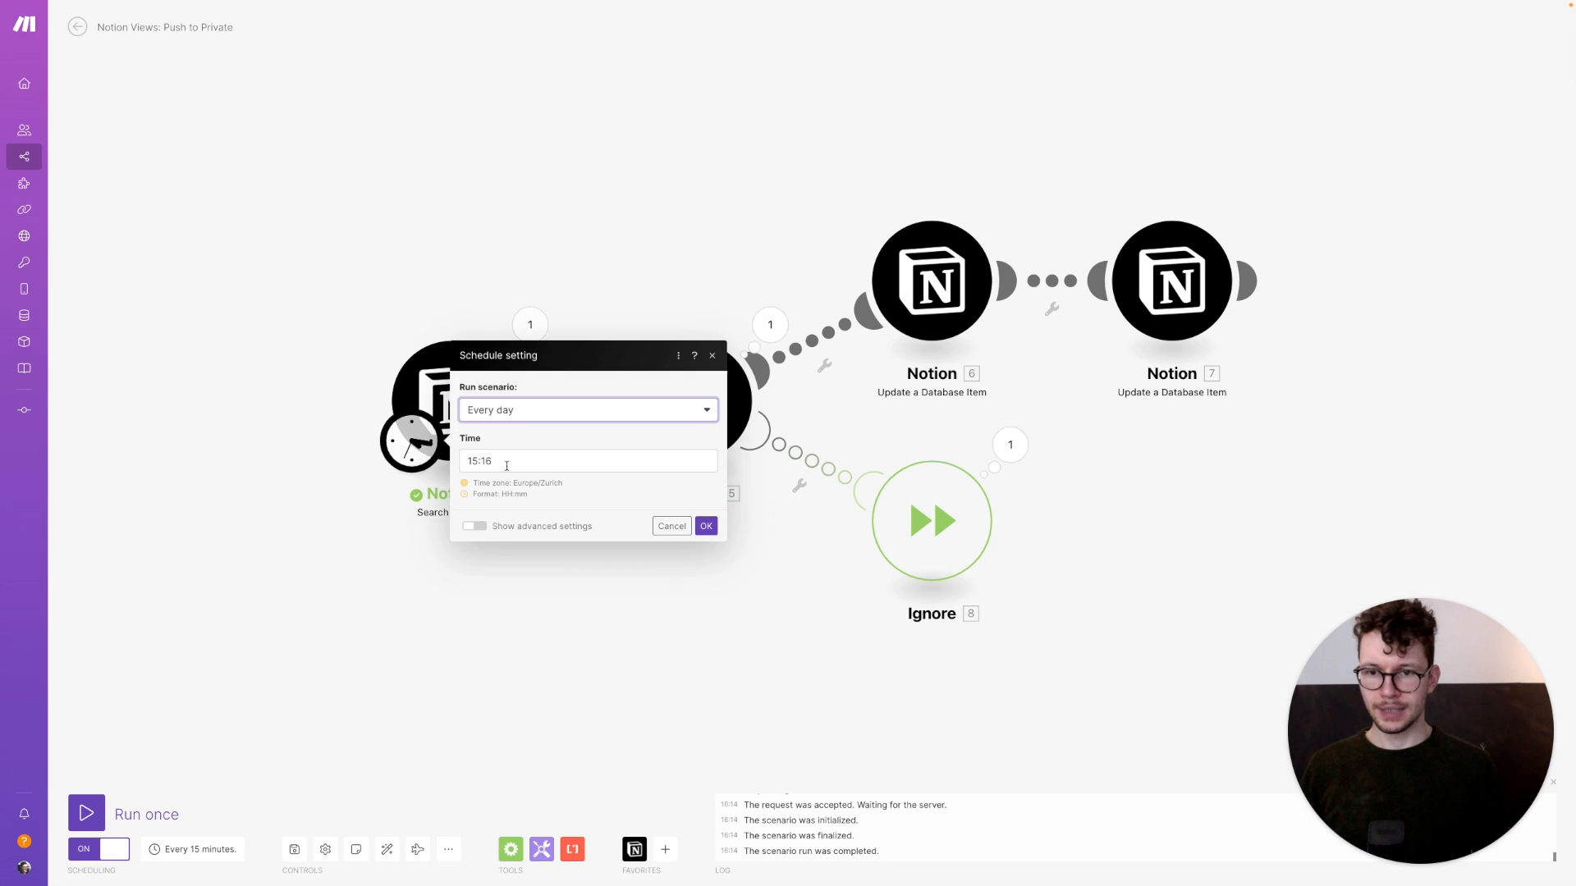
pyautogui.click(503, 461)
pyautogui.press('super+a')
pyautogui.write('05:00')
pyautogui.click(705, 527)
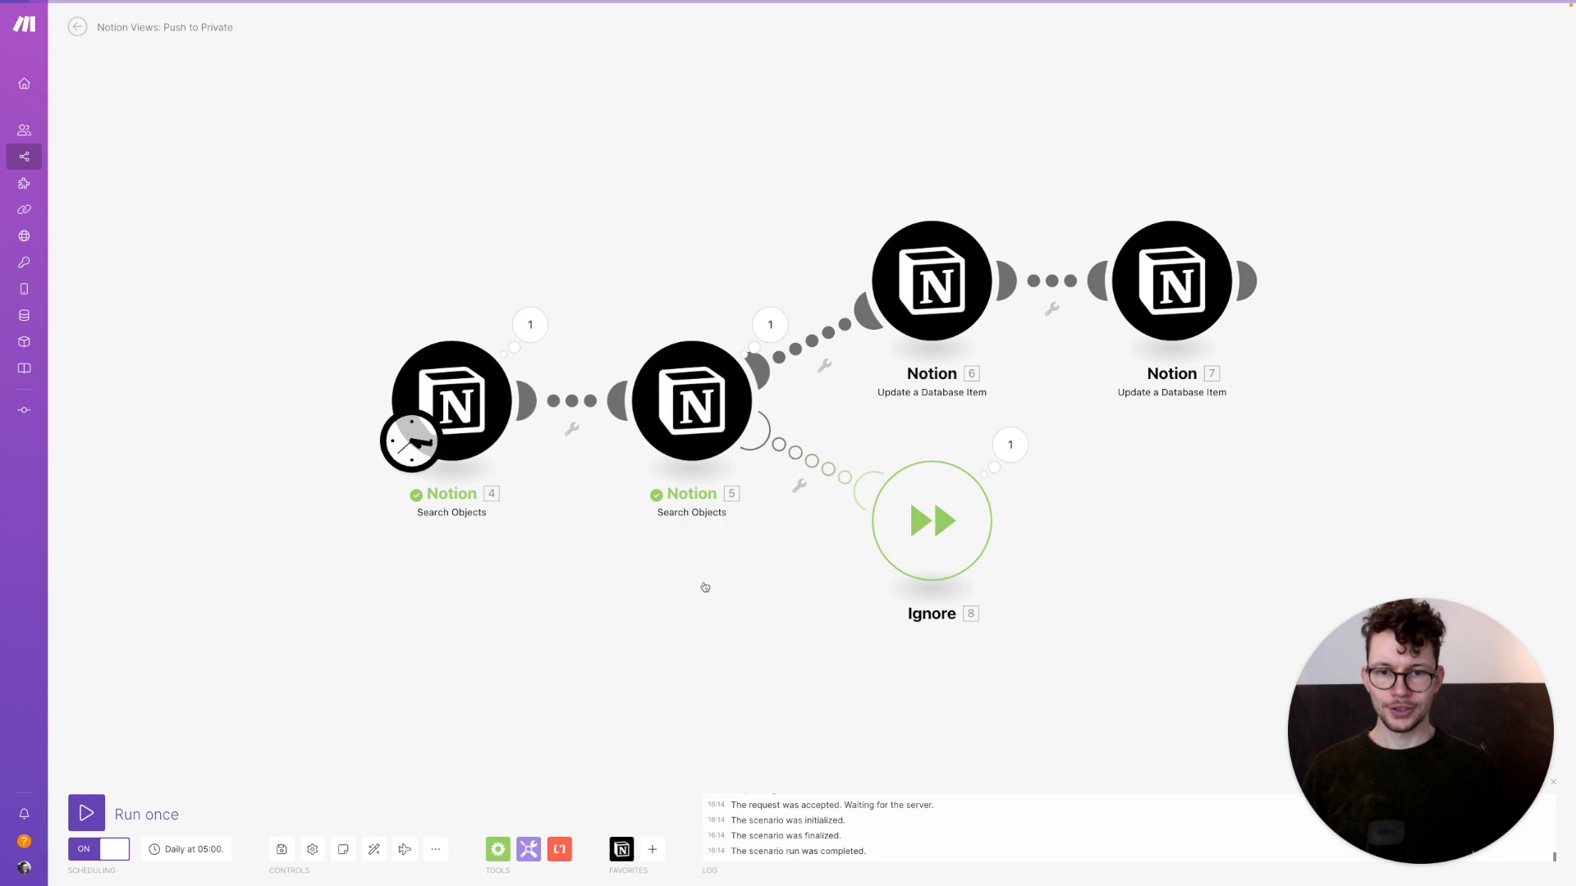